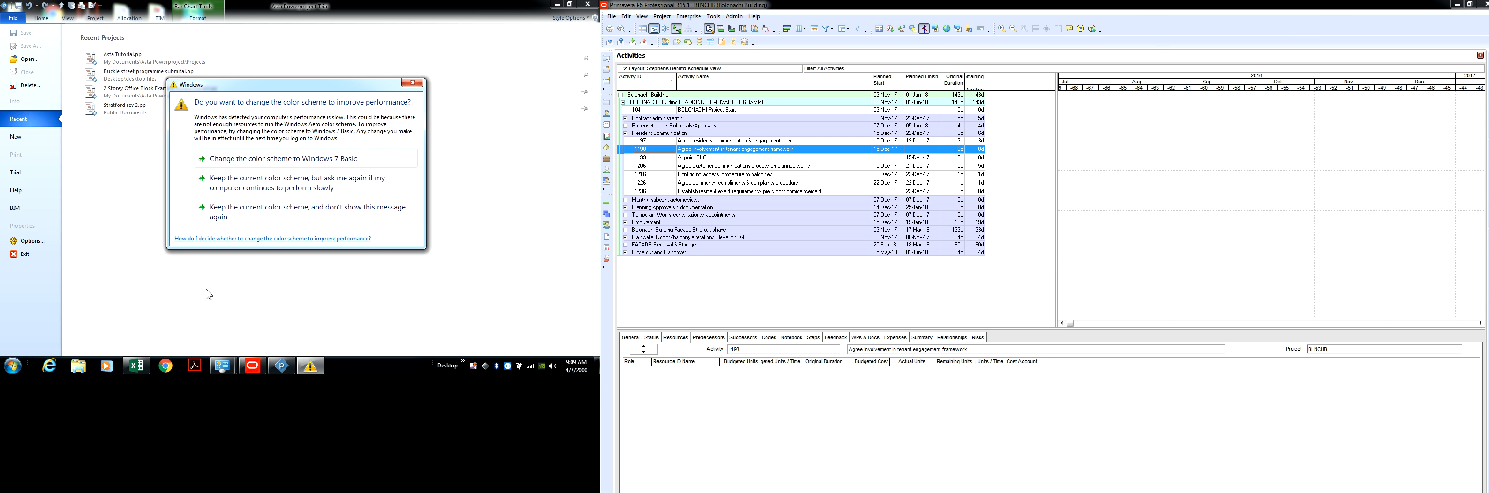
Dismiss the Windows colour scheme prompt and collapse the Resident Communication group in the activities table.
click(413, 84)
click(411, 85)
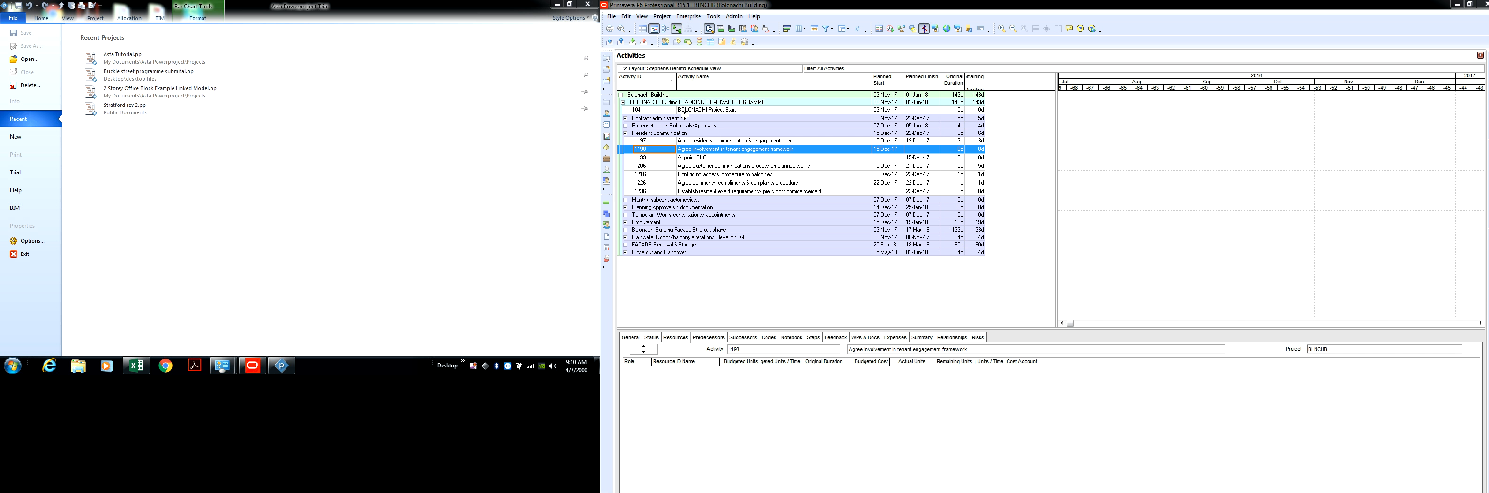
click(625, 134)
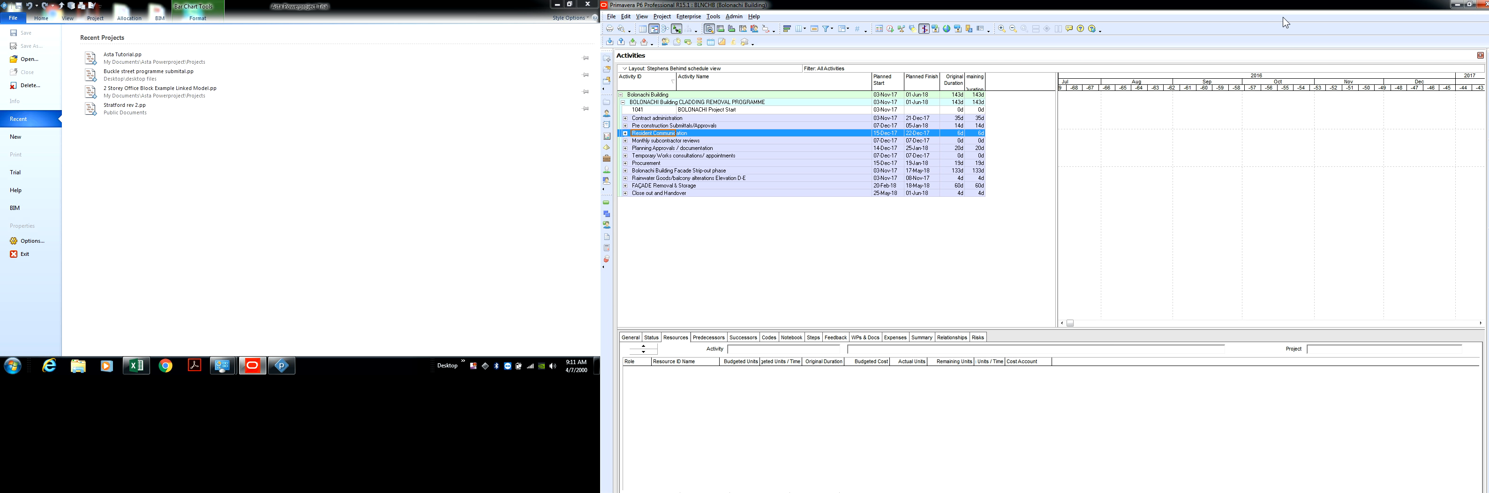
Restore the Primavera P6 window from its maximized state and widen it toward the second monitor's right edge.
double_click(1403, 18)
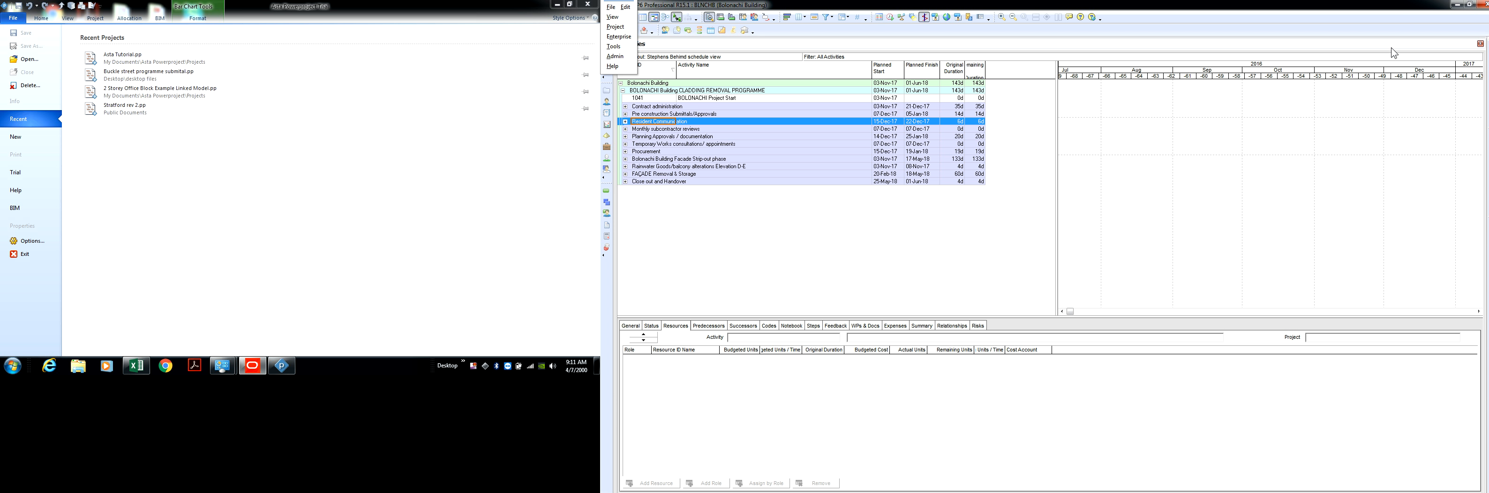
double_click(1388, 5)
drag(1388, 7, 1084, 23)
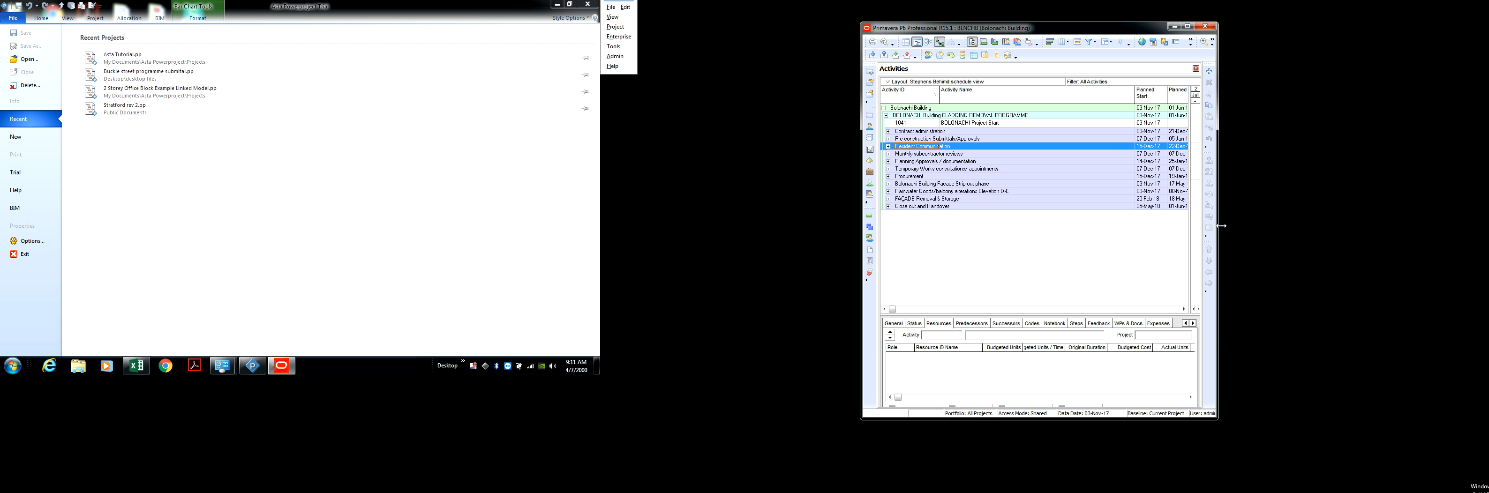
drag(1216, 224, 1254, 224)
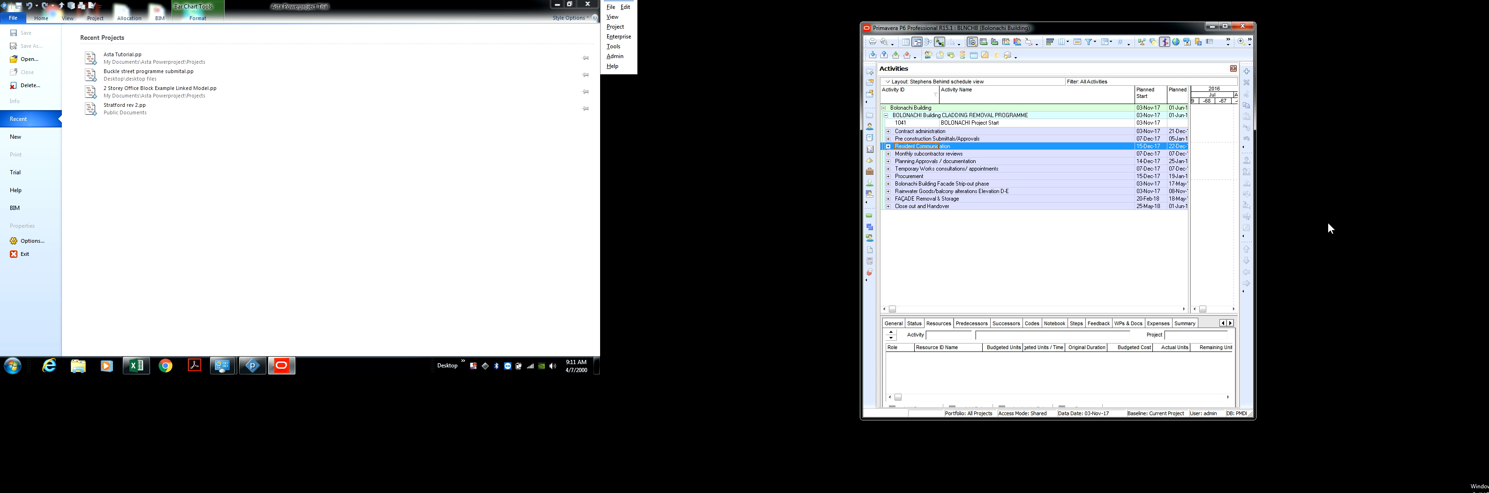
drag(1255, 218, 1318, 214)
drag(1343, 215, 1439, 226)
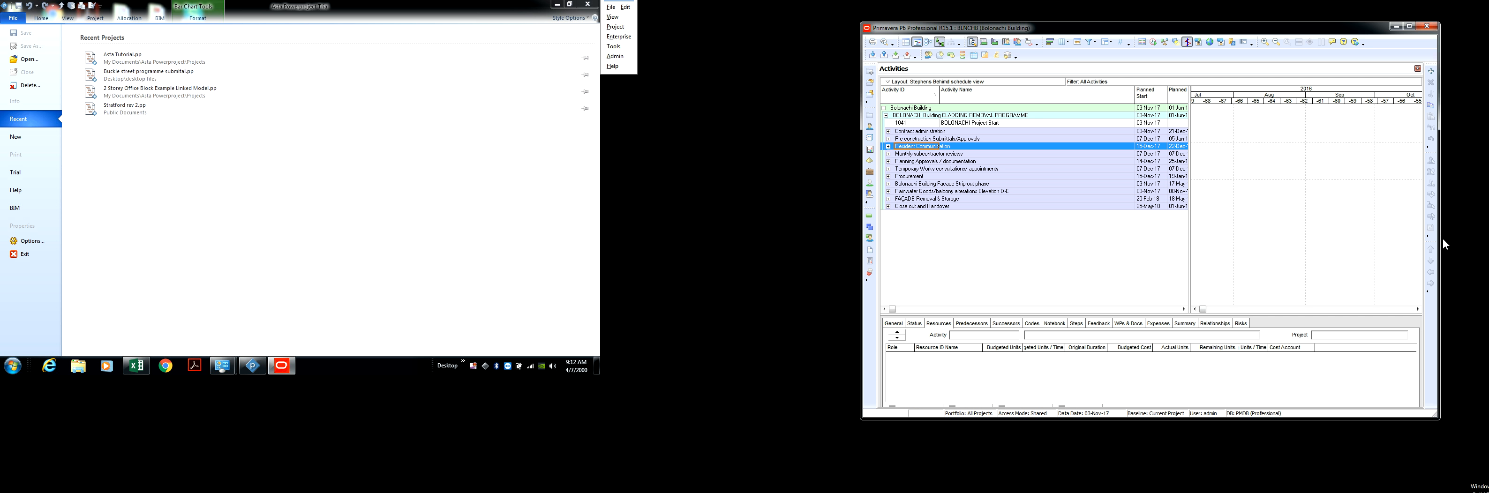
drag(1442, 238, 1455, 239)
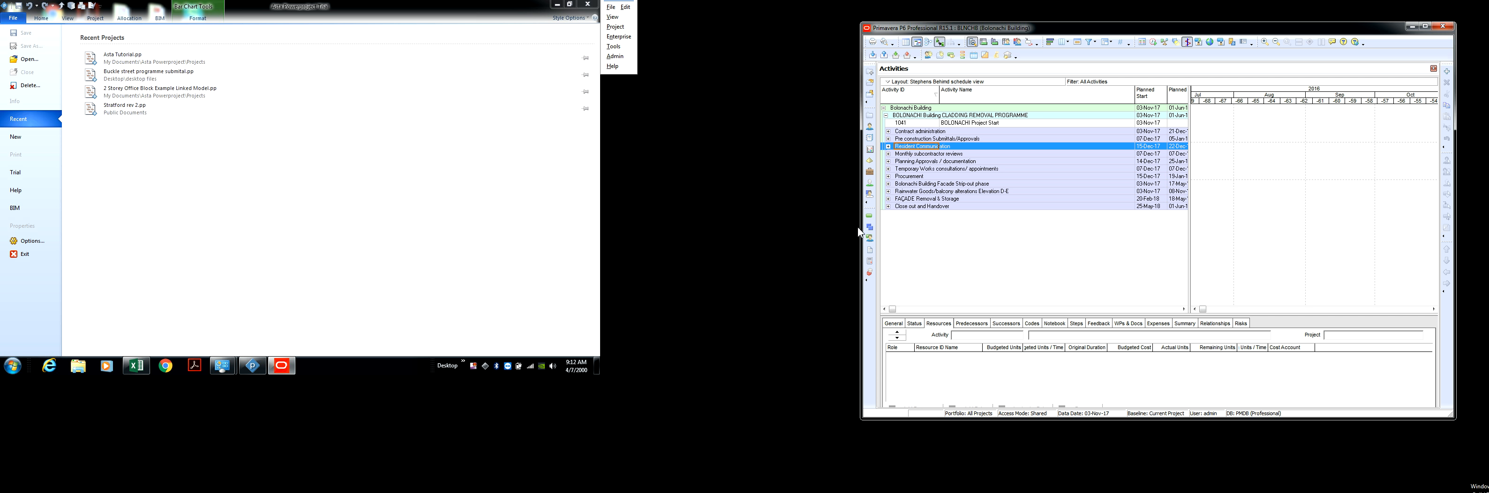
Extend the Primavera P6 window leftward to beside the Asta Powerproject window and downward to the bottom of the monitor.
drag(862, 227, 856, 227)
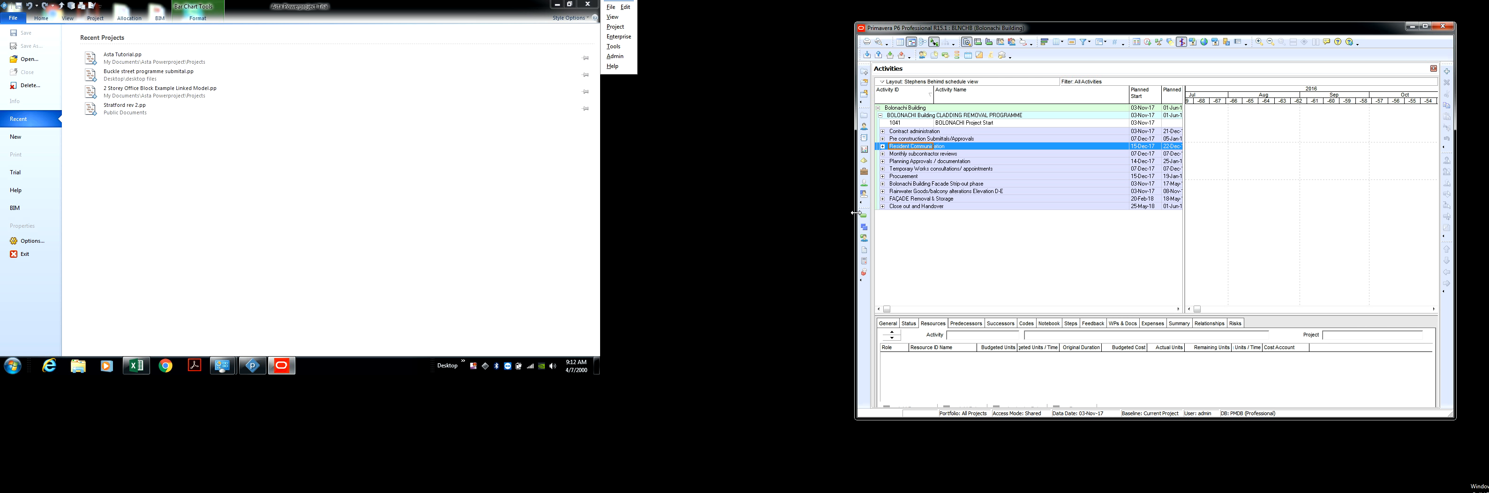
drag(855, 212, 852, 214)
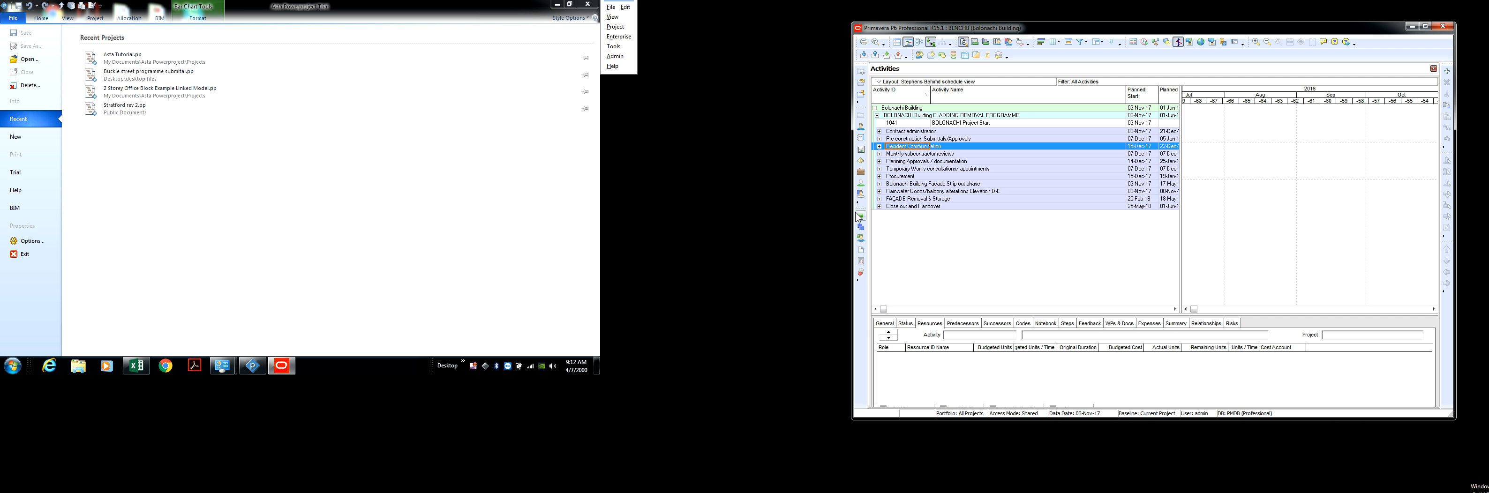
drag(852, 212, 635, 195)
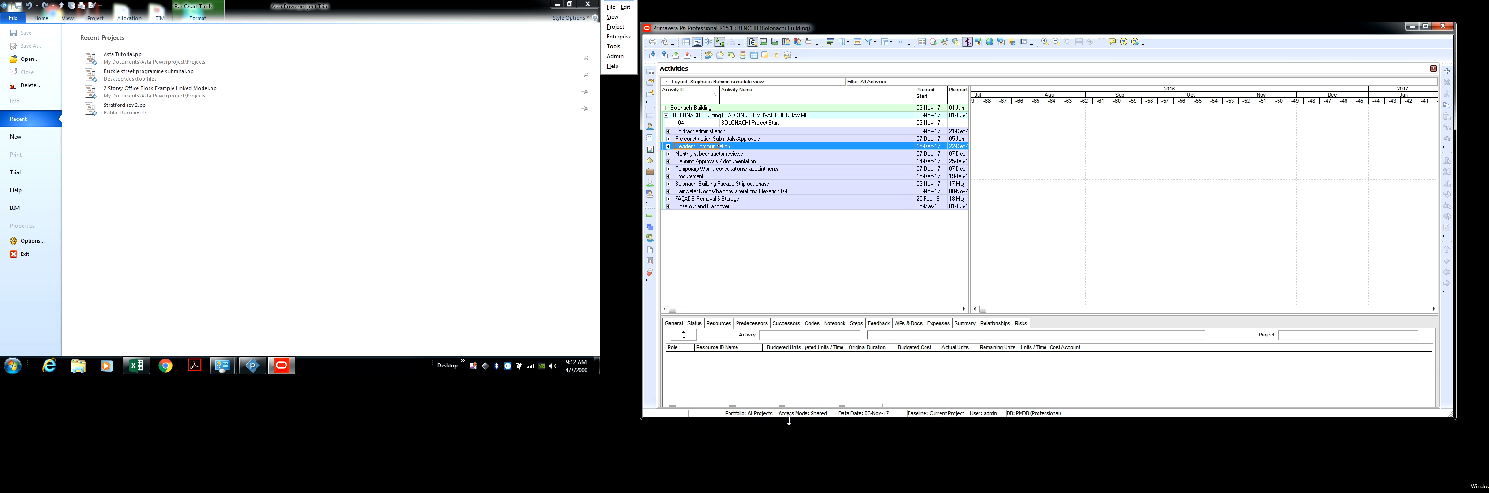
drag(789, 420, 785, 456)
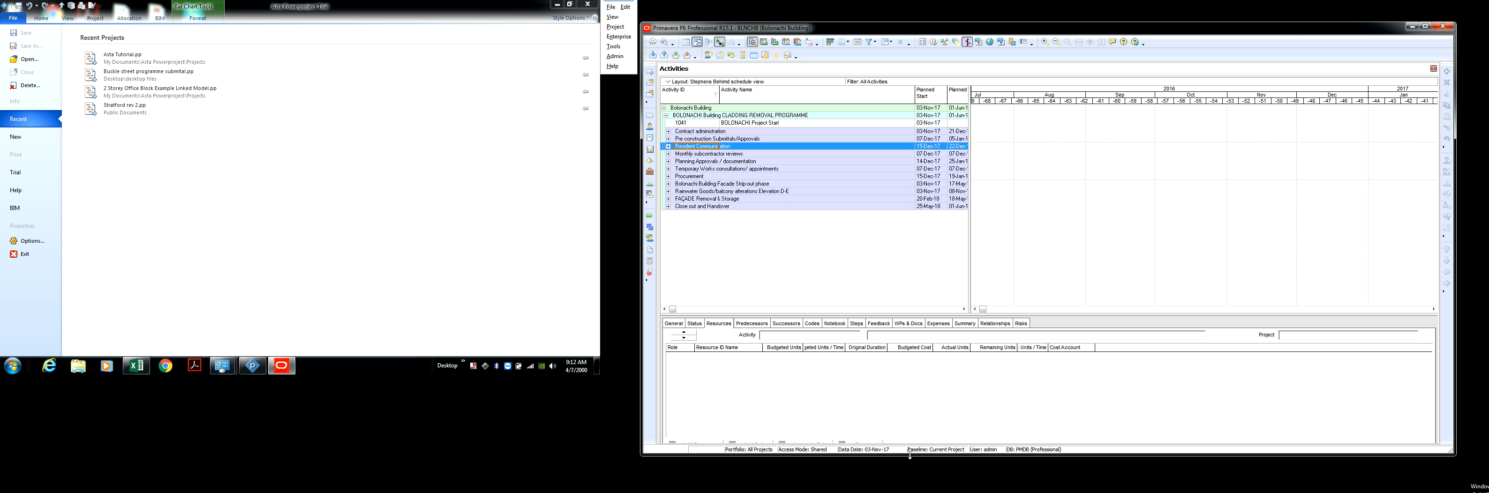
drag(909, 454, 912, 486)
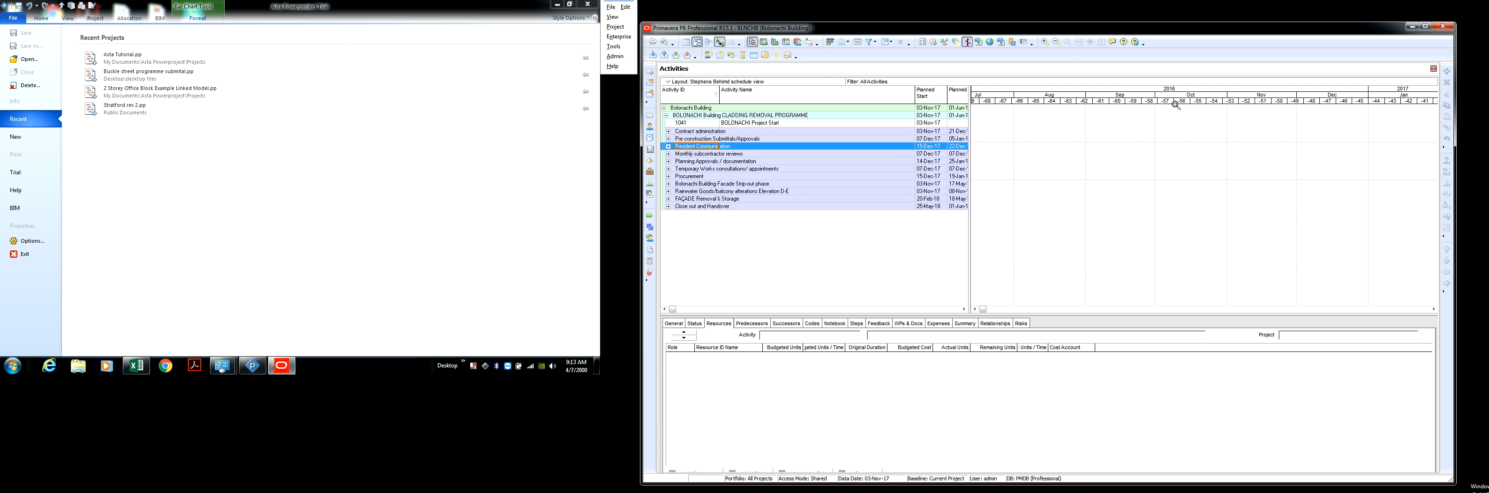
Compress the Gantt chart timescale until all the Bolonachi Building bars from November 2017 to June 2018 fit in view.
drag(1164, 102, 1036, 120)
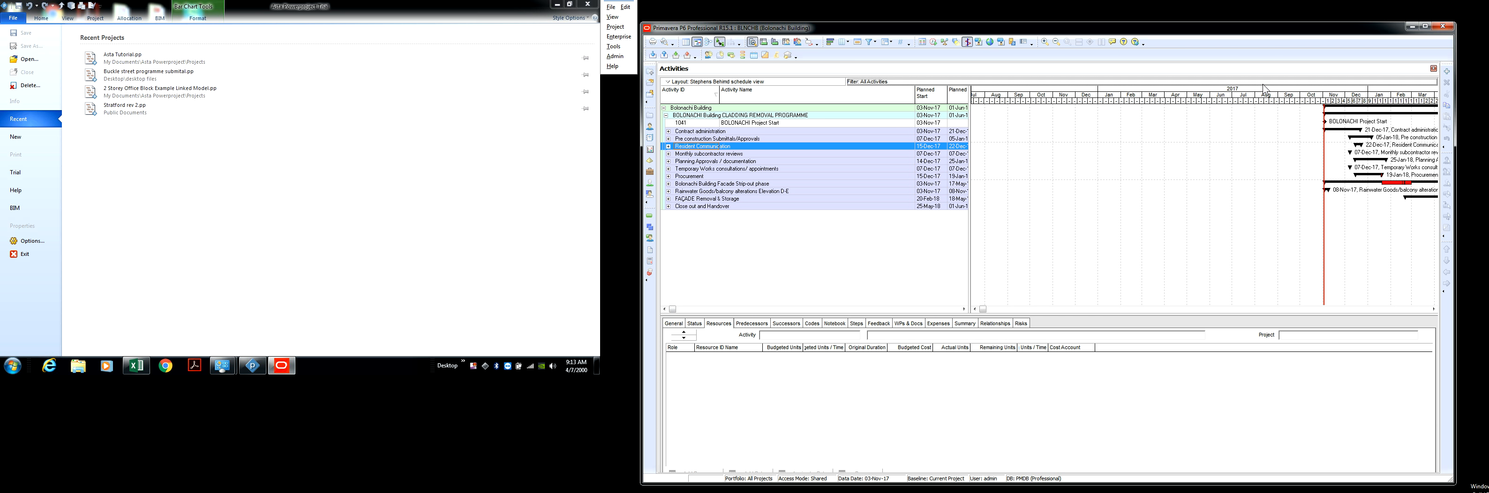
drag(1264, 86, 1029, 98)
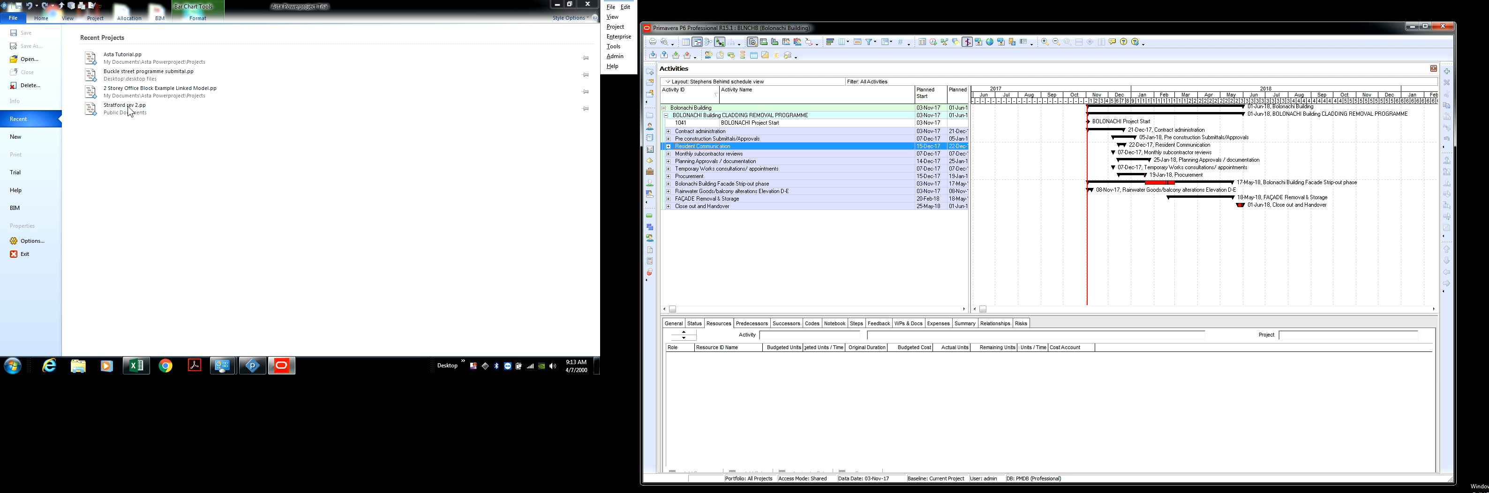
Switch to Asta Powerproject, open the recent project Asta Tutorial and shift its bar chart along the timescale.
click(118, 58)
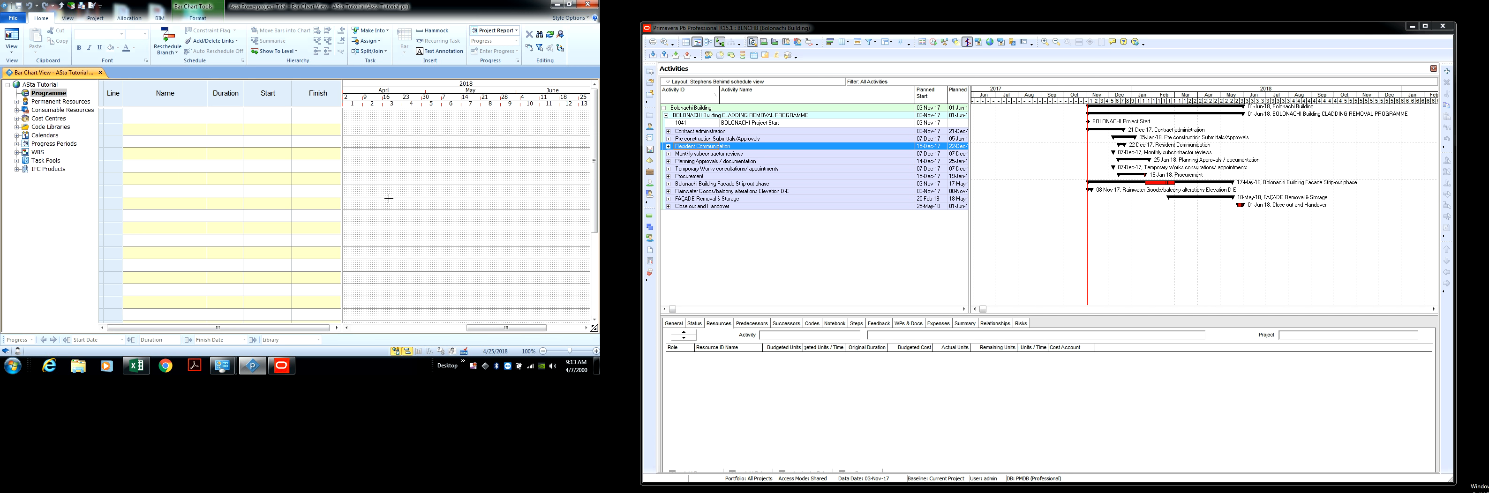
drag(511, 331, 432, 191)
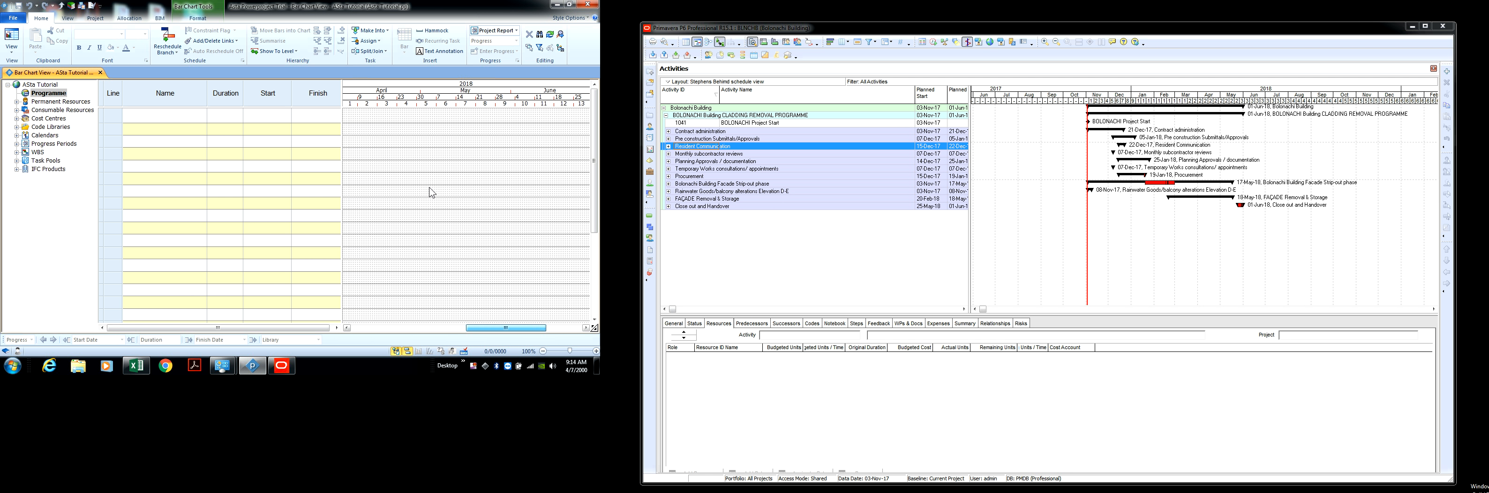
Try to open the Preconstruction planning project from the Projects folder, declining its conversion to the latest format.
click(10, 24)
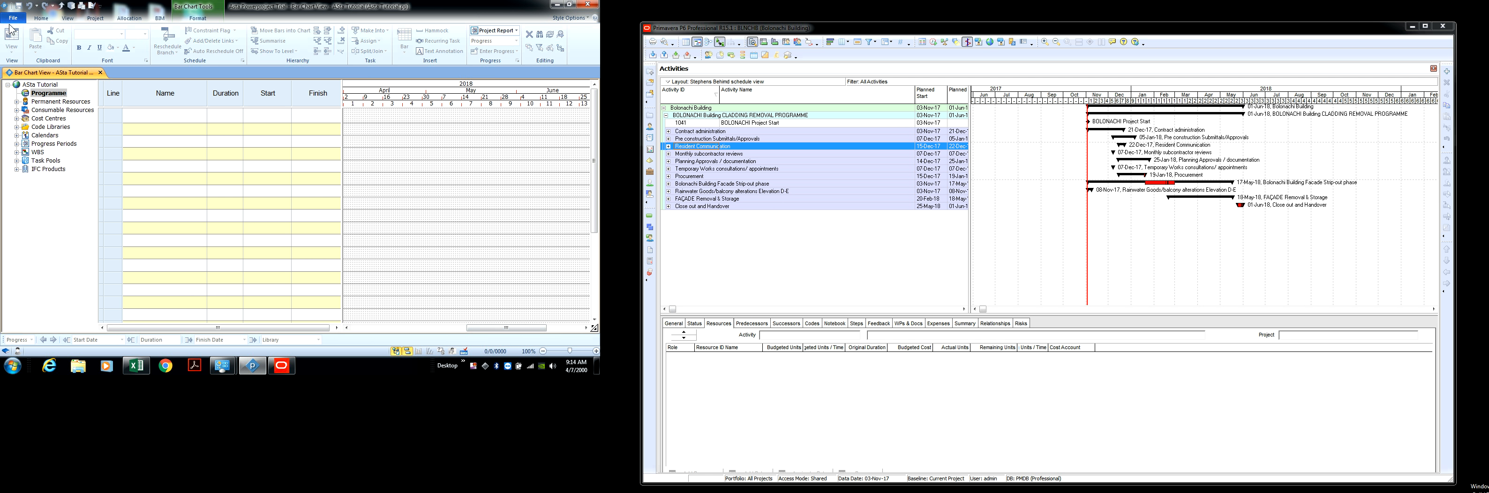
click(35, 60)
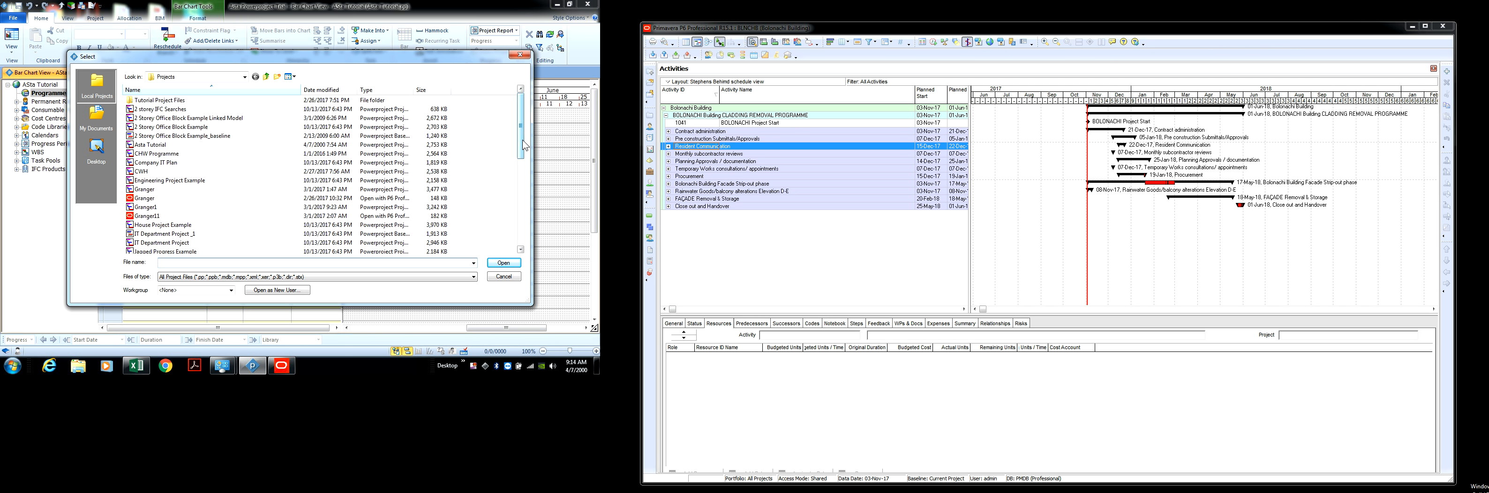
drag(523, 141, 531, 243)
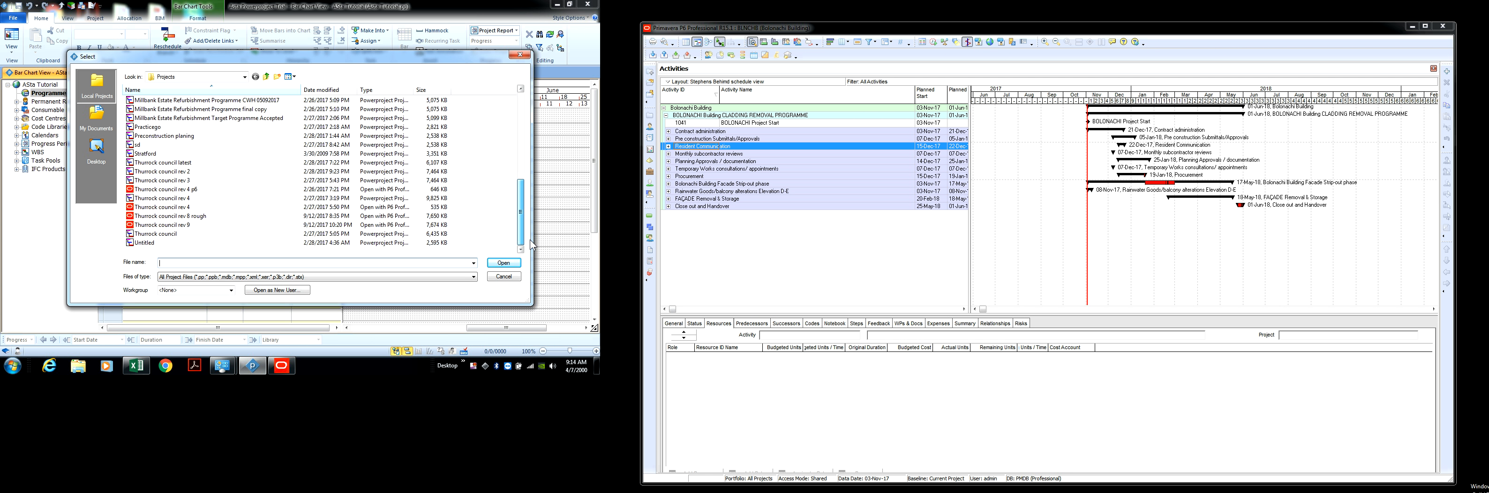
drag(537, 207, 546, 136)
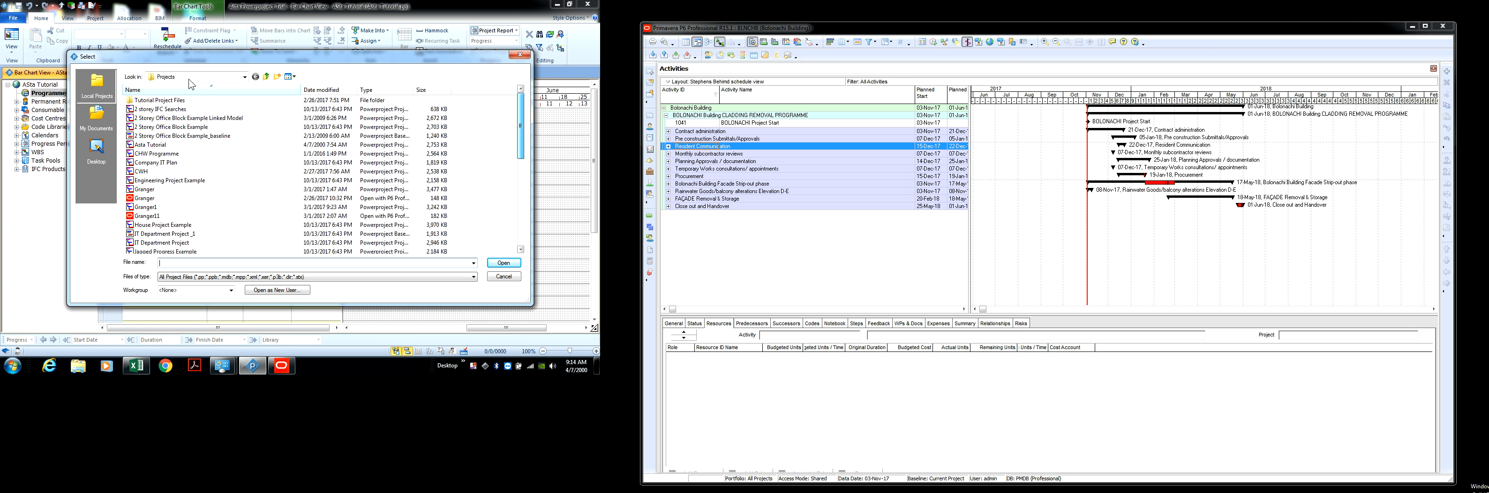
click(245, 78)
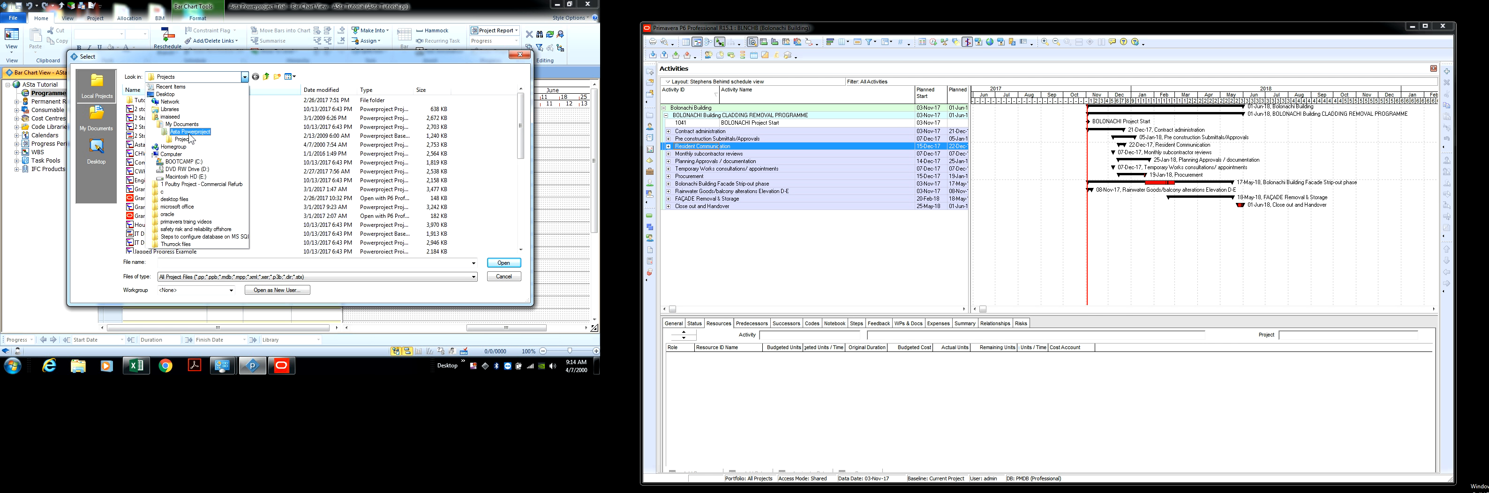
click(184, 139)
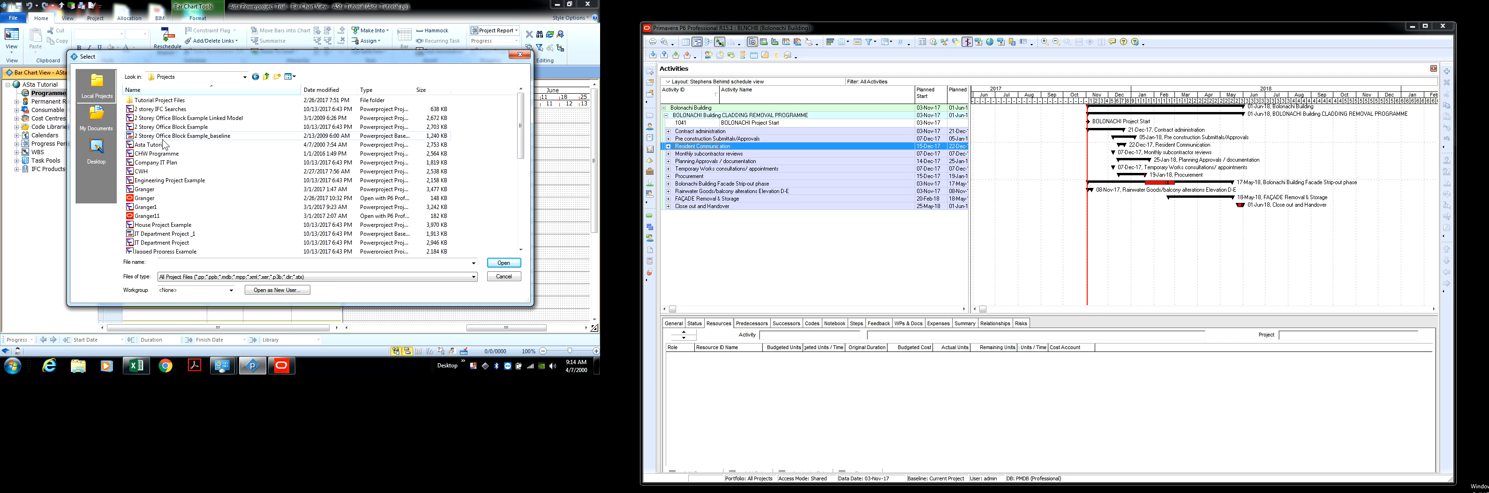
scroll(179, 174, down, 10)
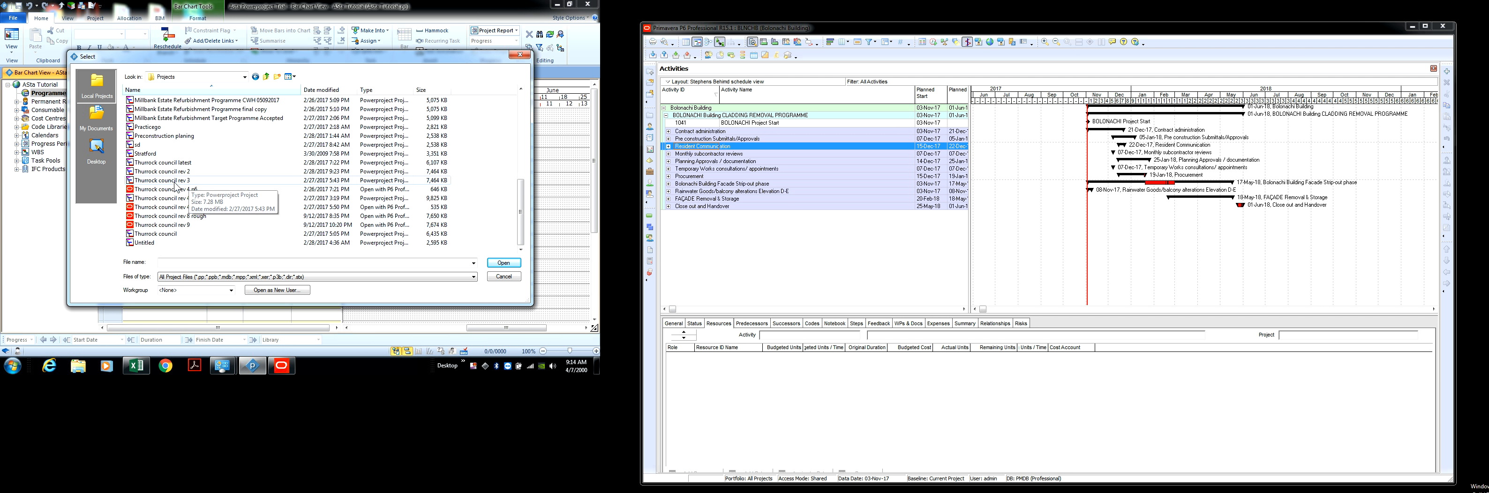
scroll(176, 186, up, 10)
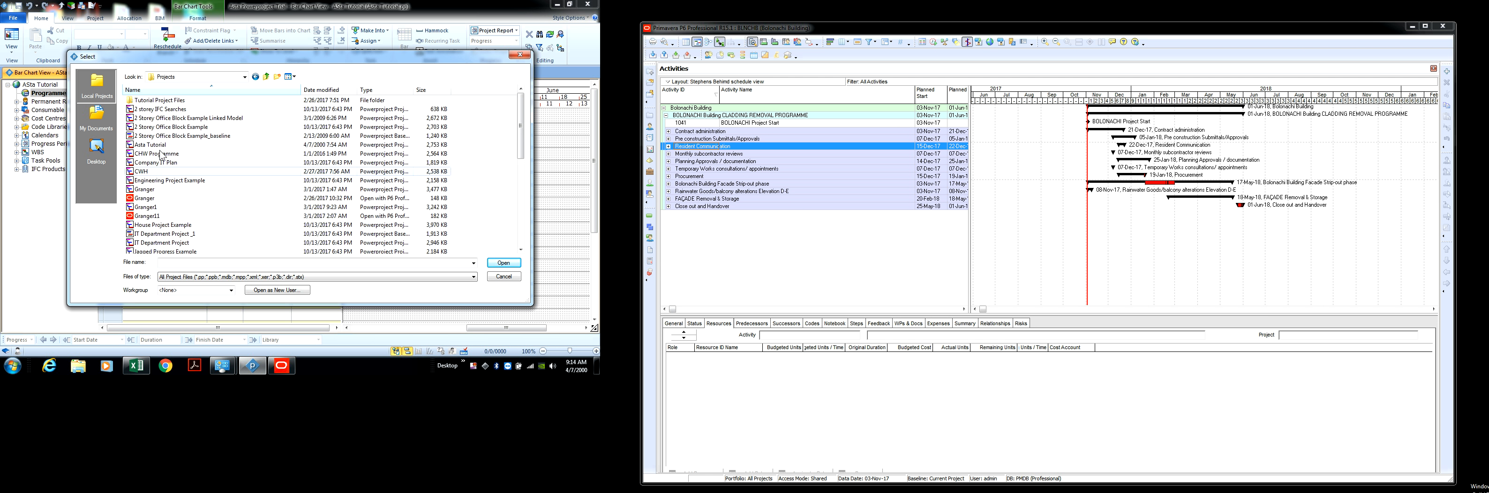
scroll(164, 199, down, 10)
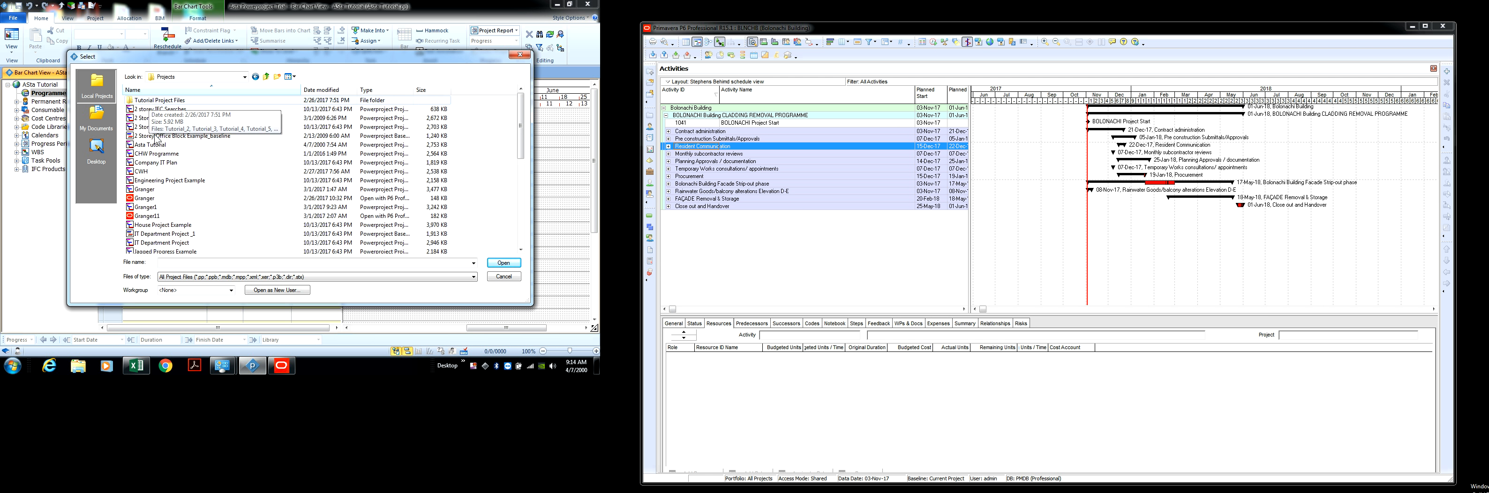
scroll(165, 201, down, 1)
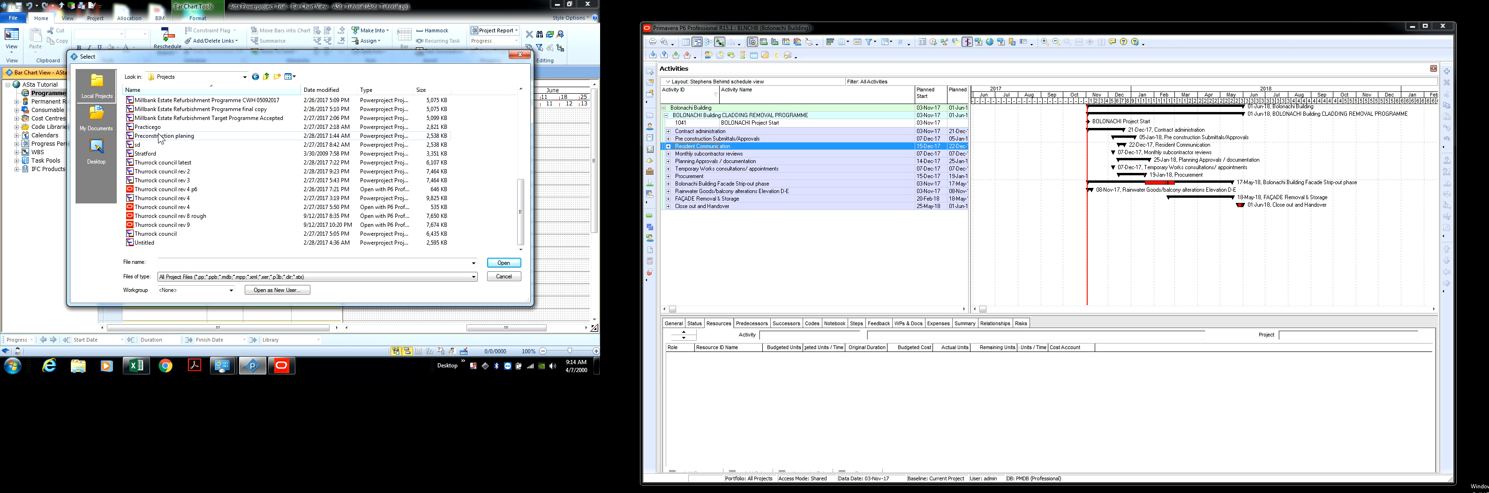
double_click(162, 137)
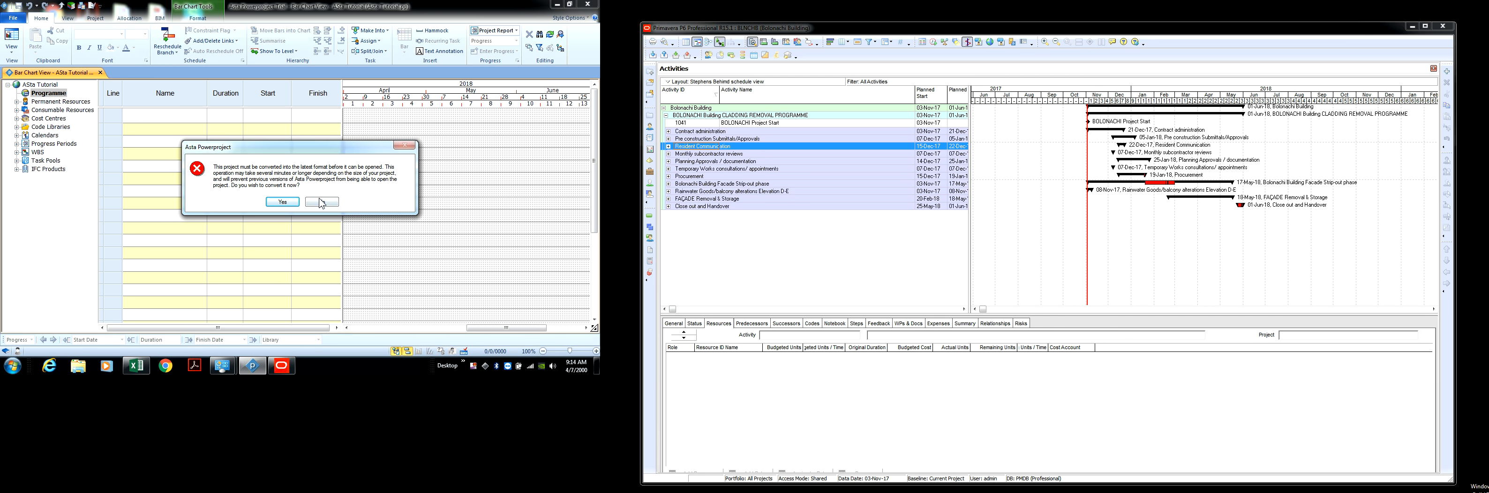
click(322, 202)
click(12, 18)
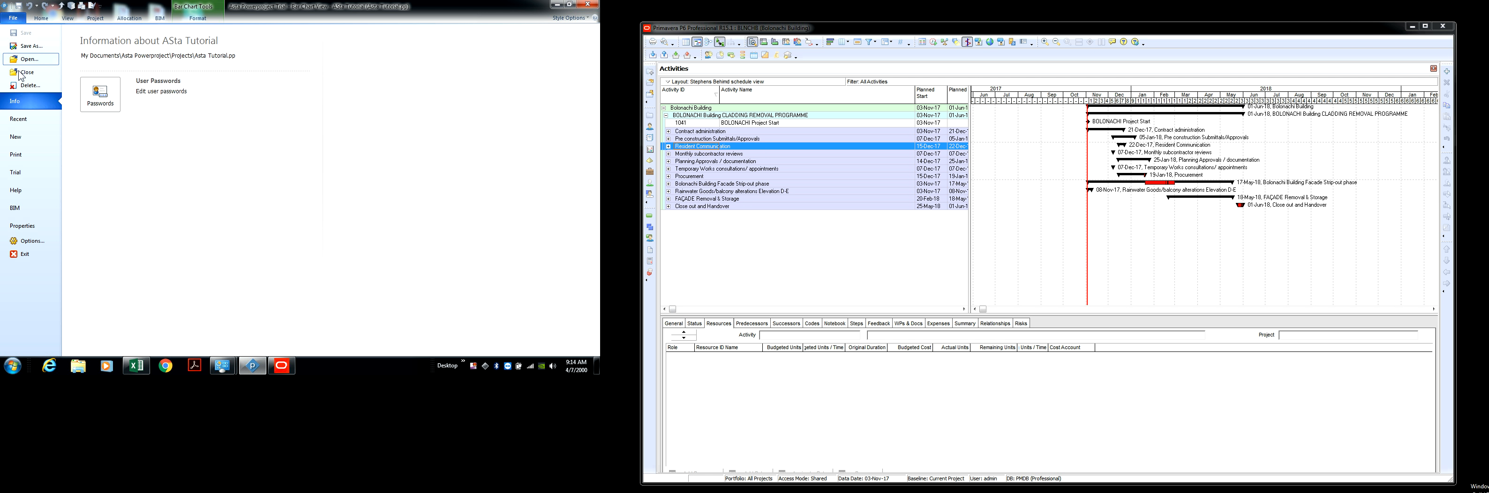
click(32, 139)
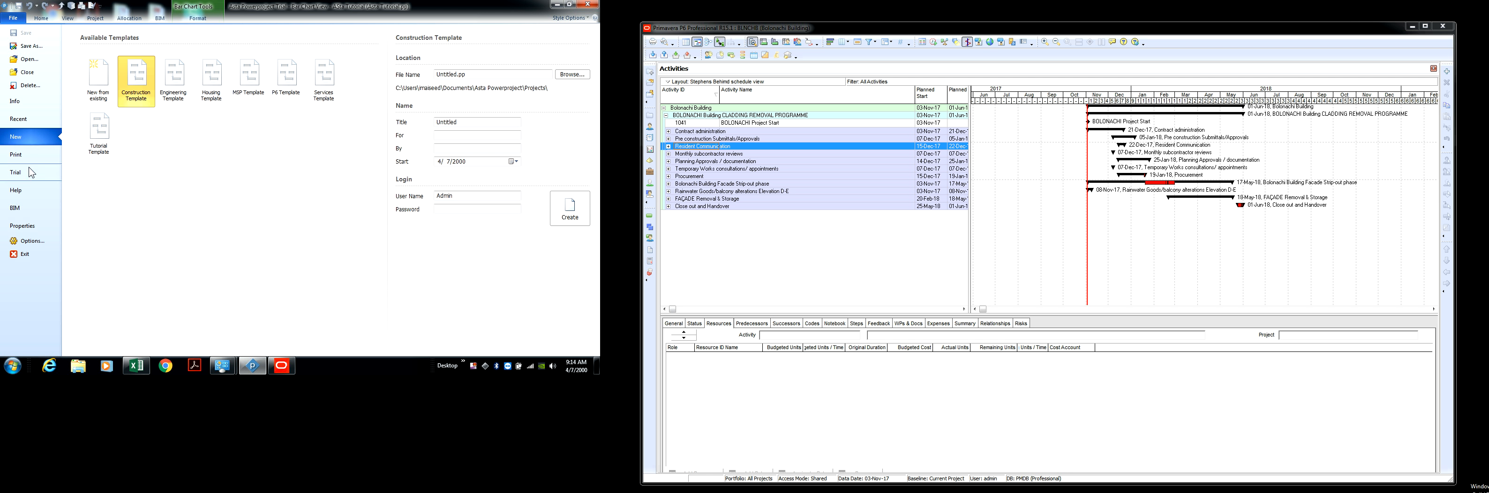
click(34, 48)
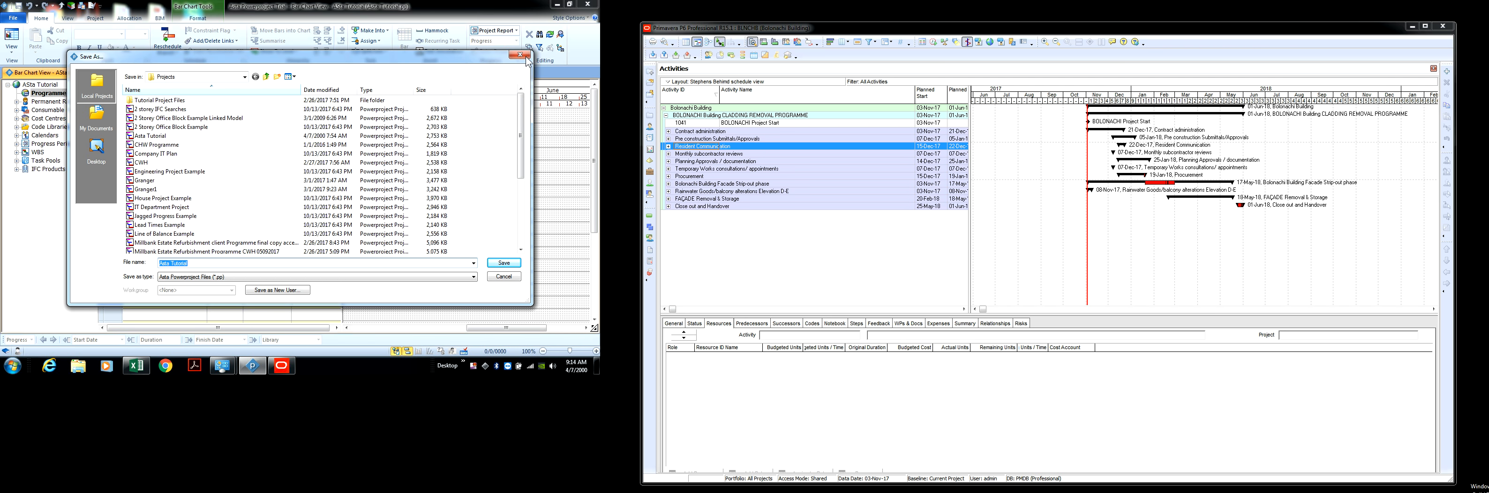
click(524, 57)
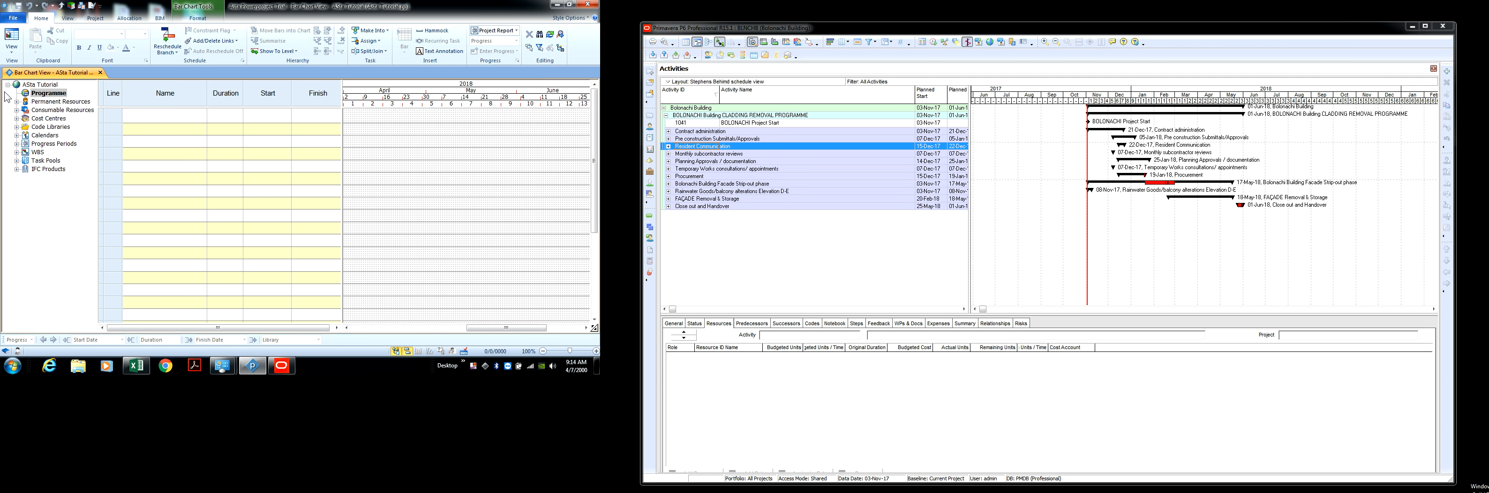
Start opening another project in Asta Powerproject and browse My Documents and the Desktop folder, returning to My Documents.
click(12, 18)
click(29, 60)
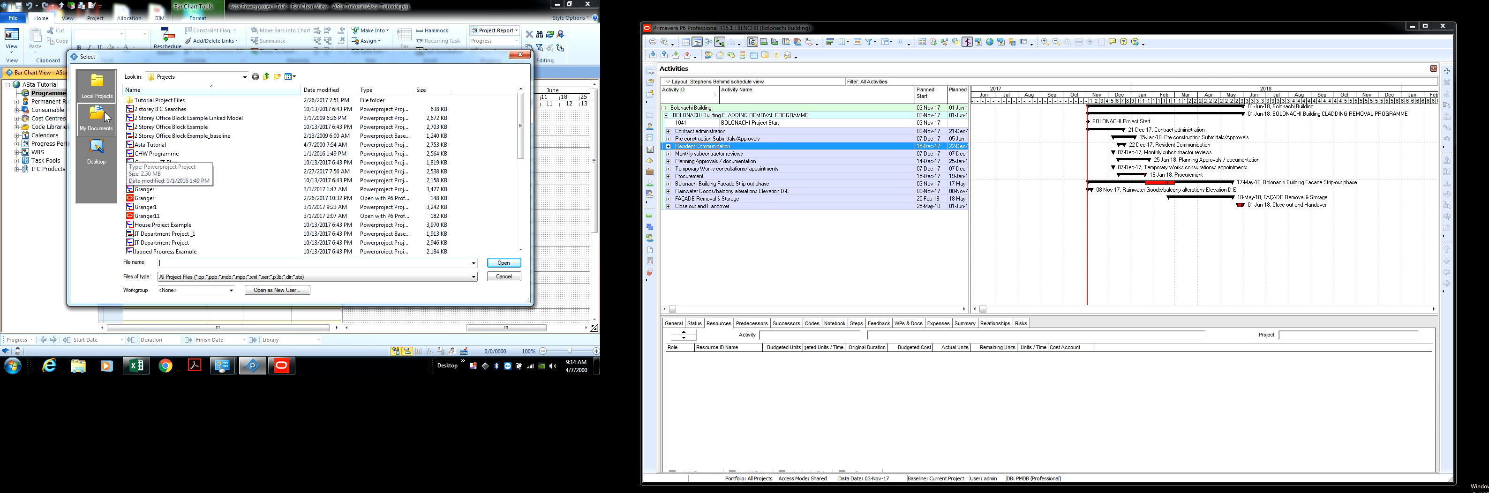
click(97, 119)
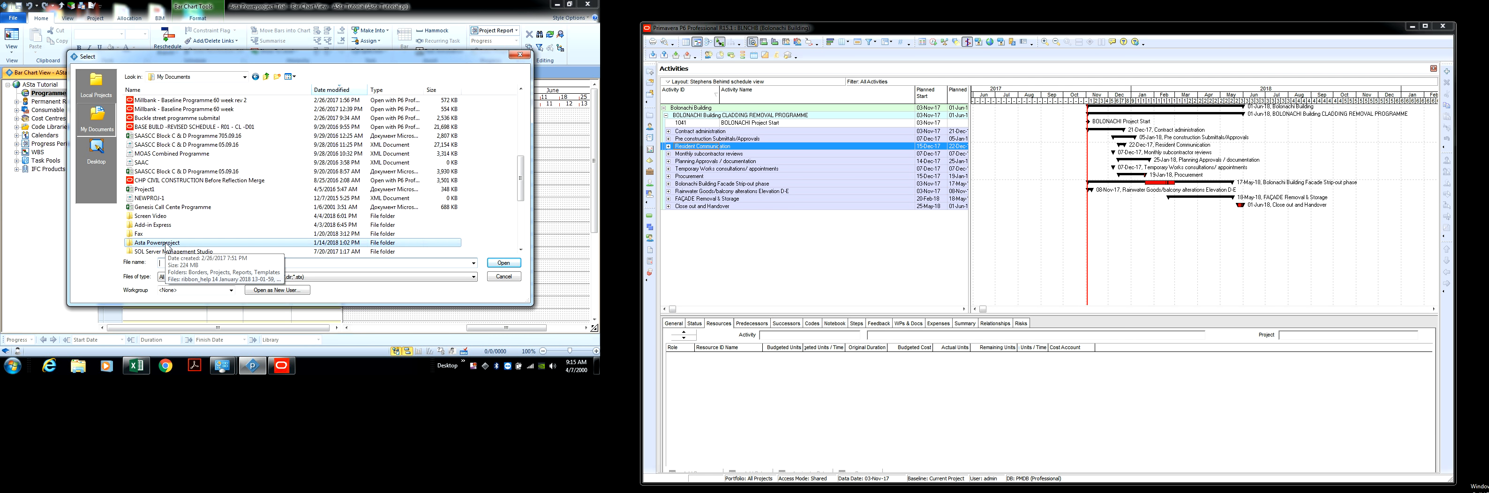
click(245, 77)
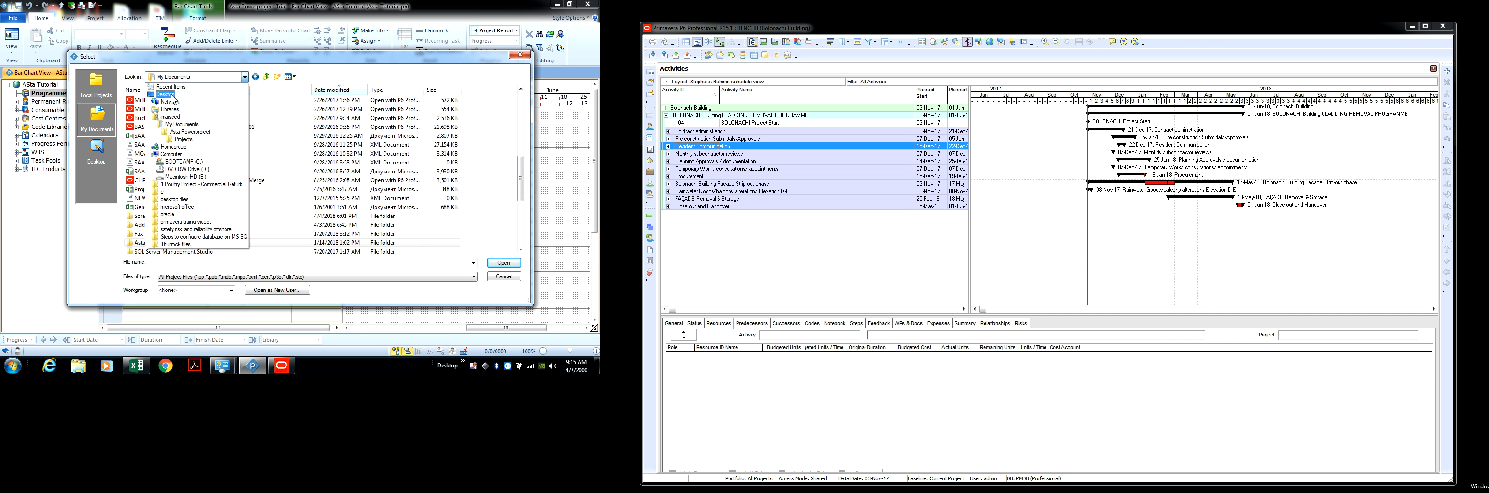
click(168, 94)
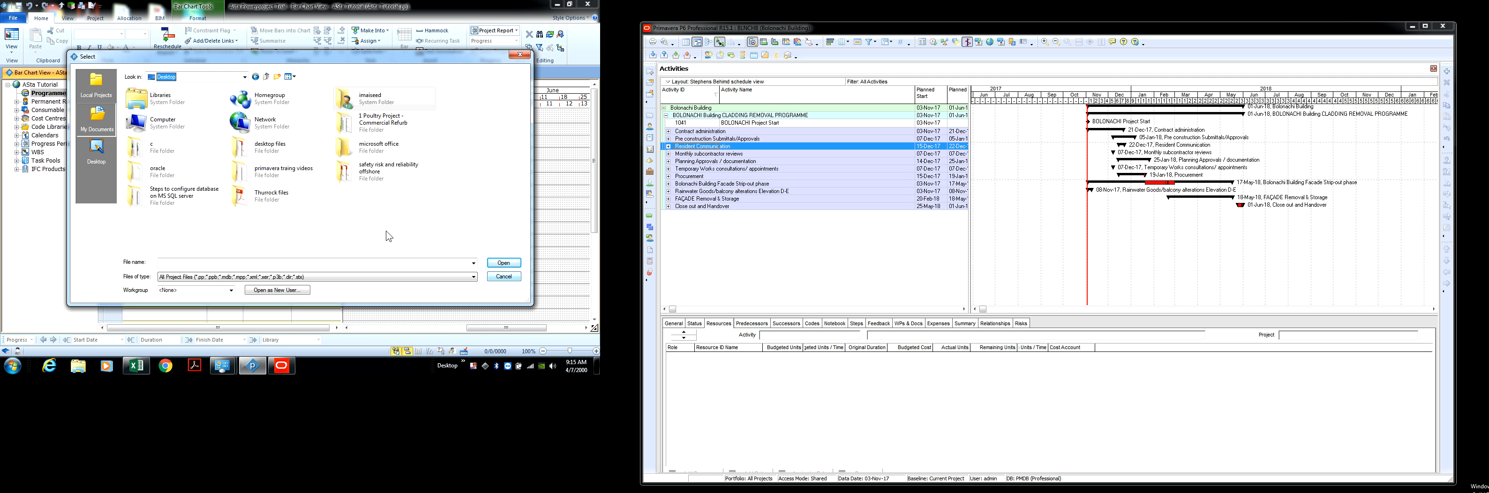
click(244, 77)
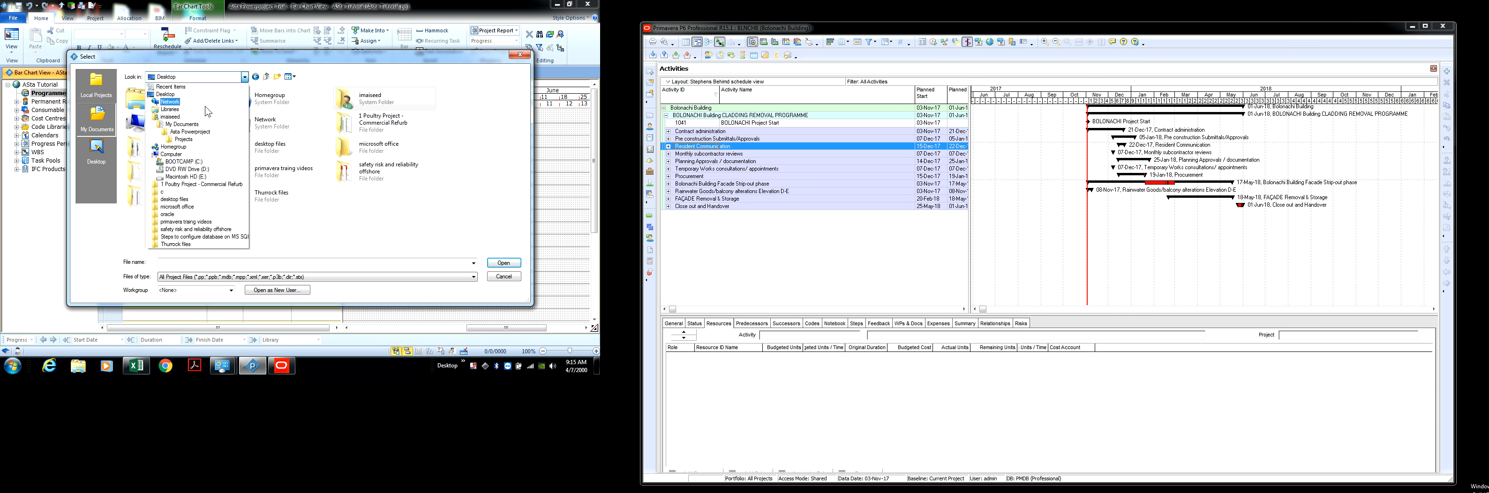
click(182, 124)
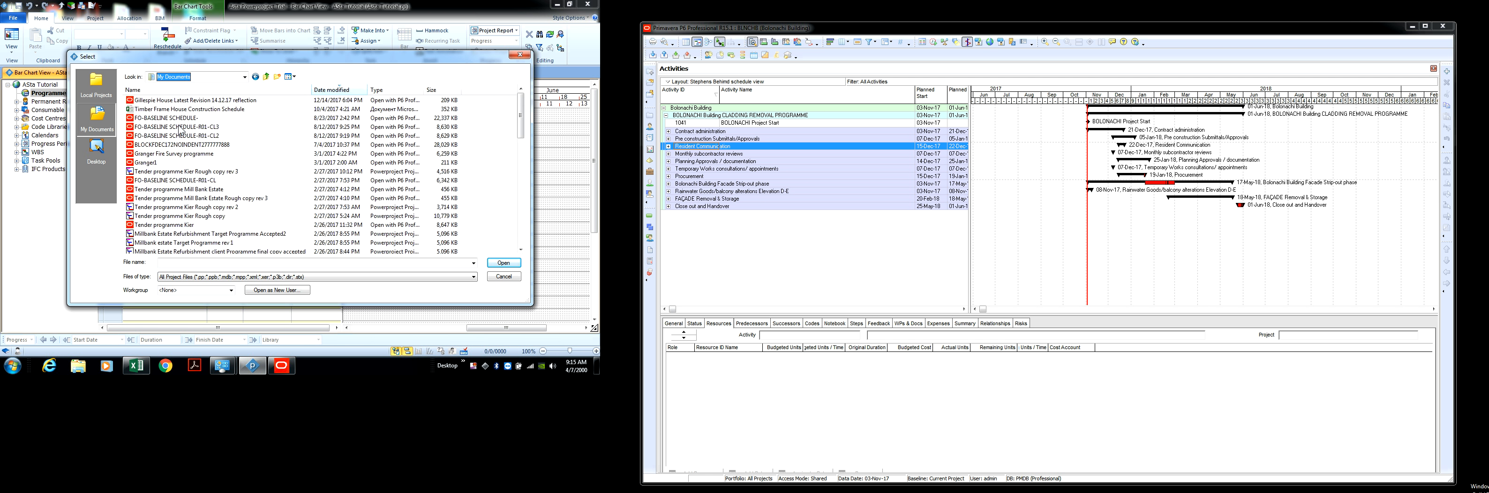
Open the programme file Gillespie House Latest Revision 14.12.17 reflection from My Documents for Primavera XER import.
click(174, 109)
scroll(194, 172, down, 2)
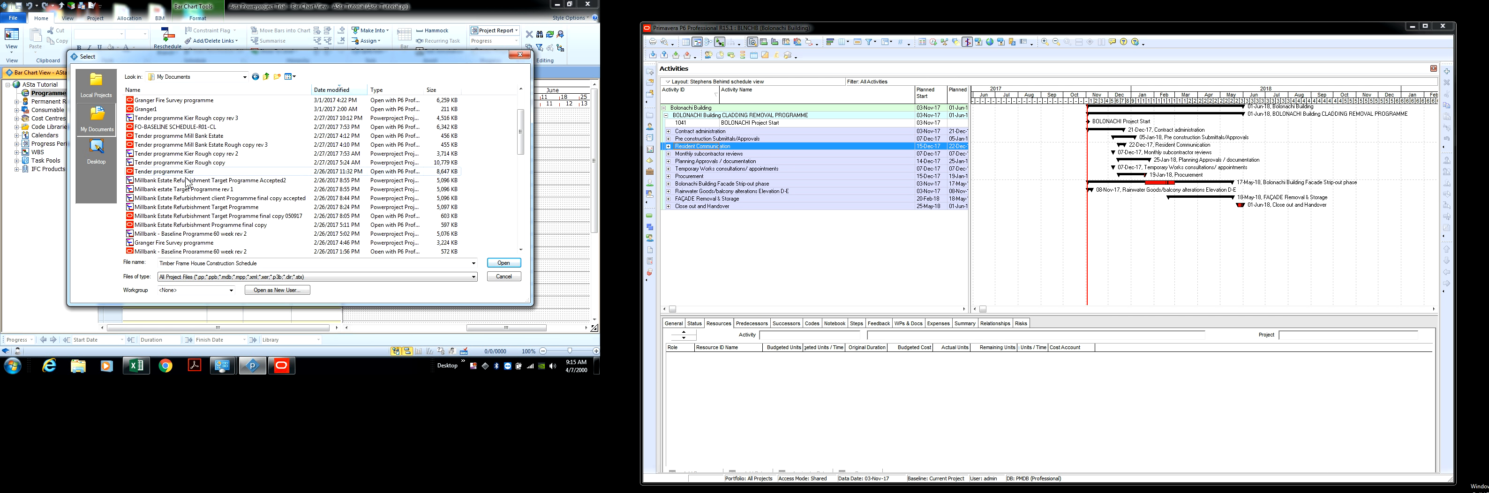
scroll(172, 180, down, 1)
scroll(171, 180, down, 4)
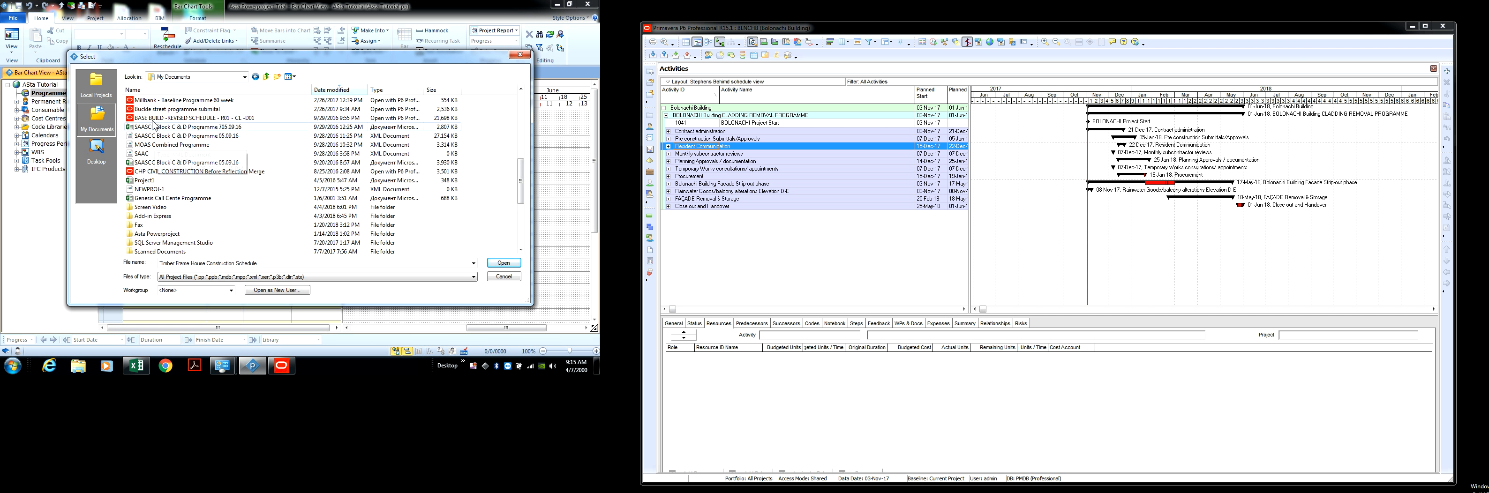
scroll(156, 160, up, 2)
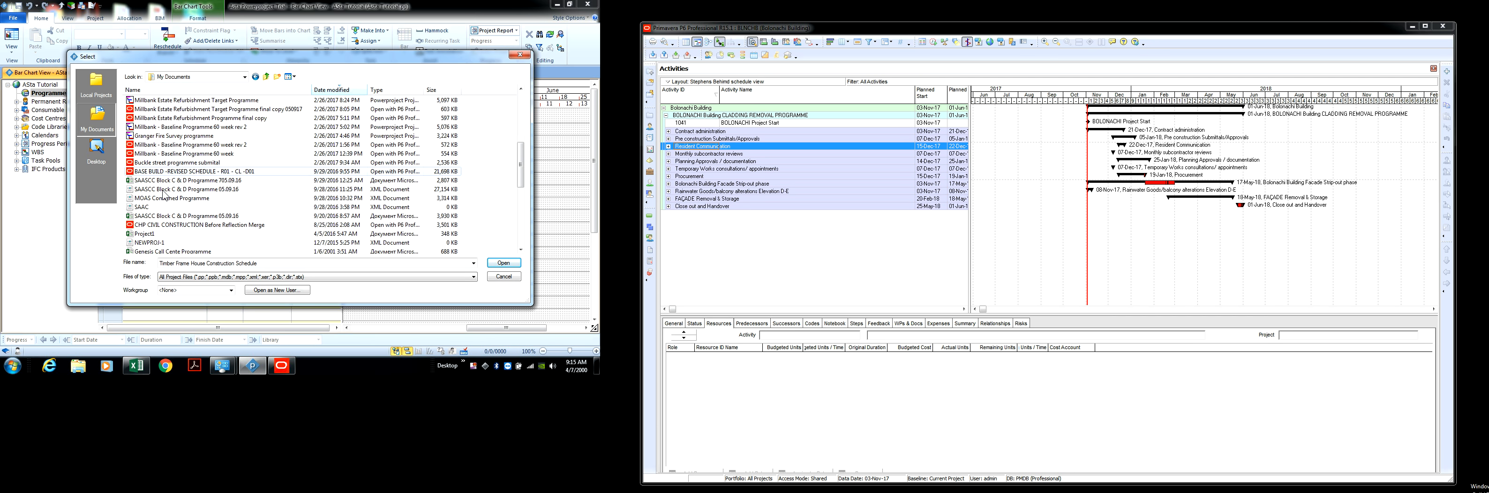
scroll(163, 208, up, 3)
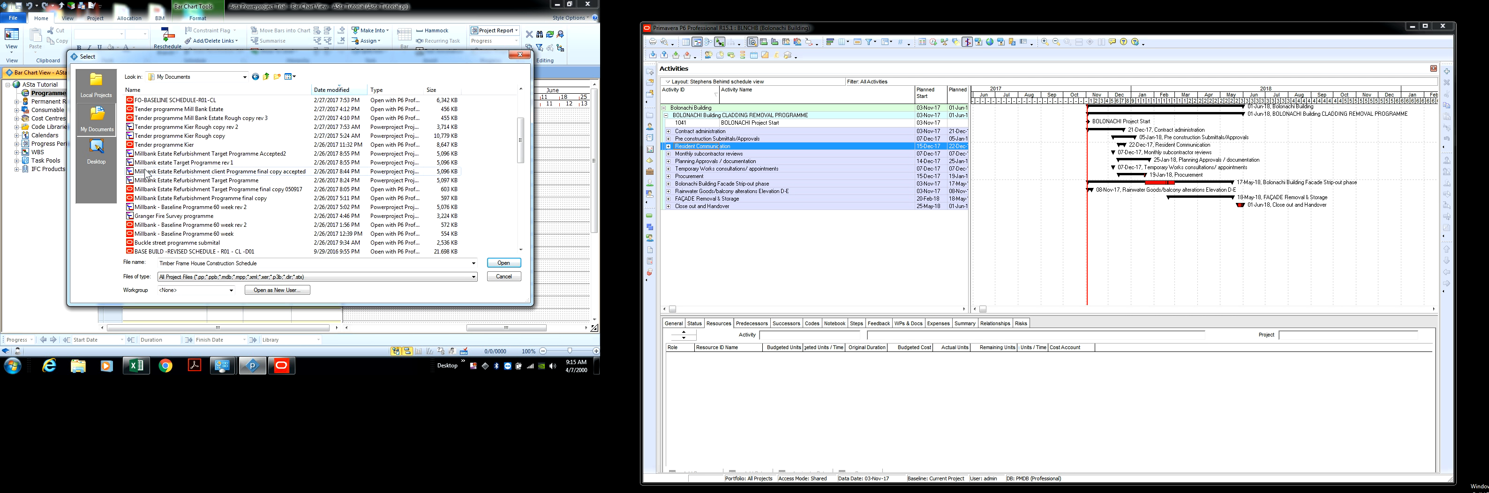
scroll(159, 168, up, 2)
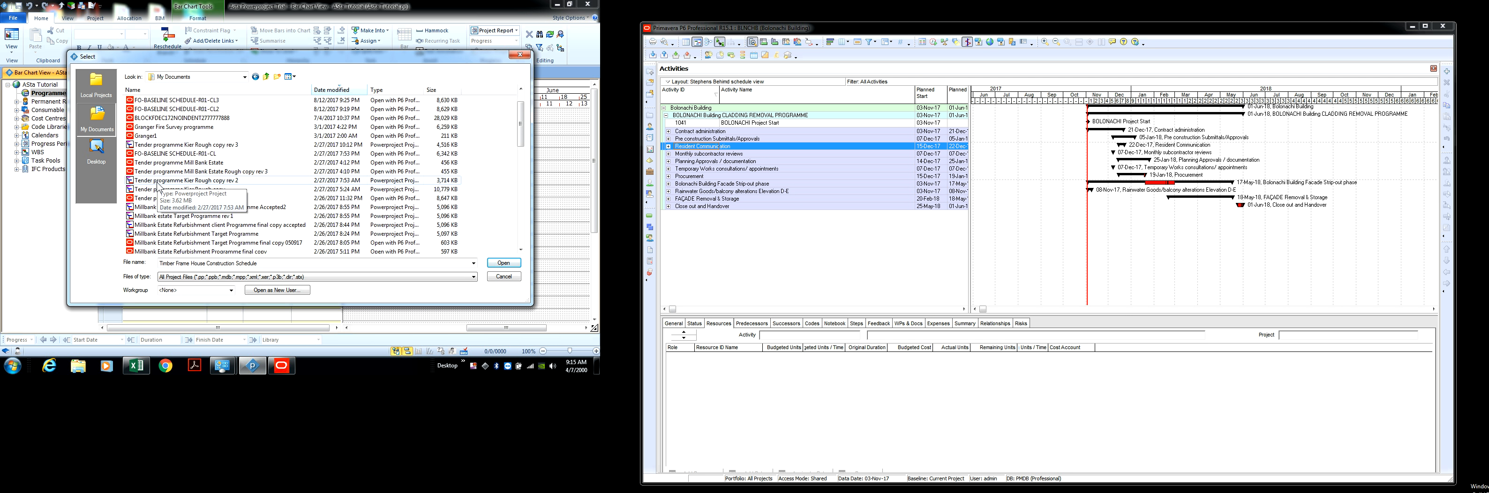
scroll(162, 195, up, 1)
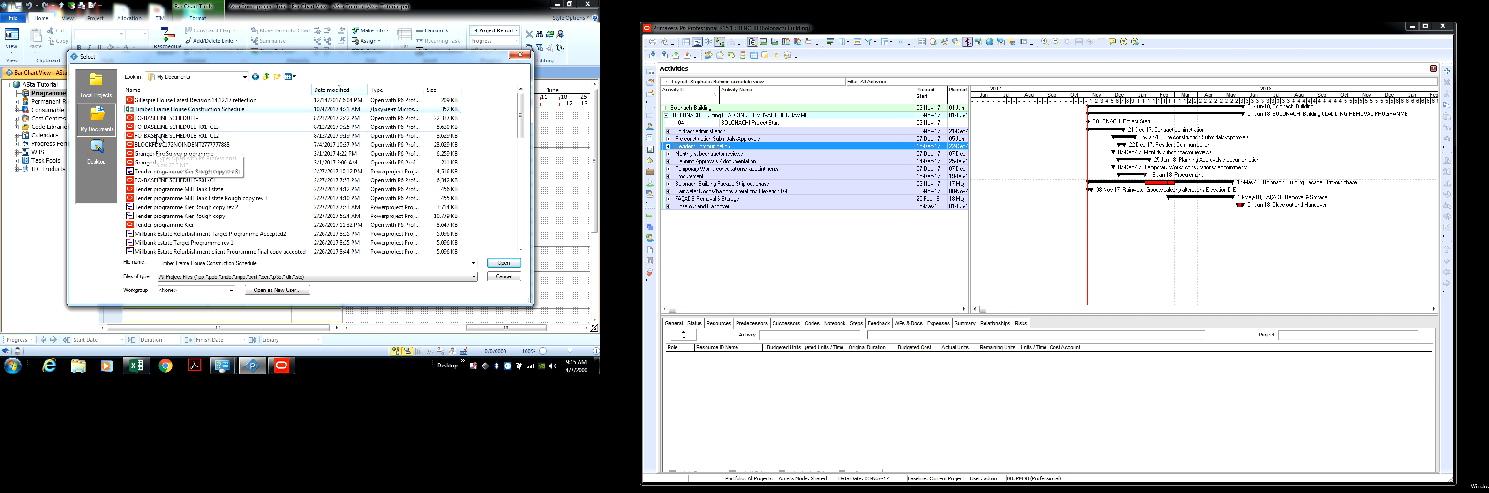
click(196, 100)
click(503, 263)
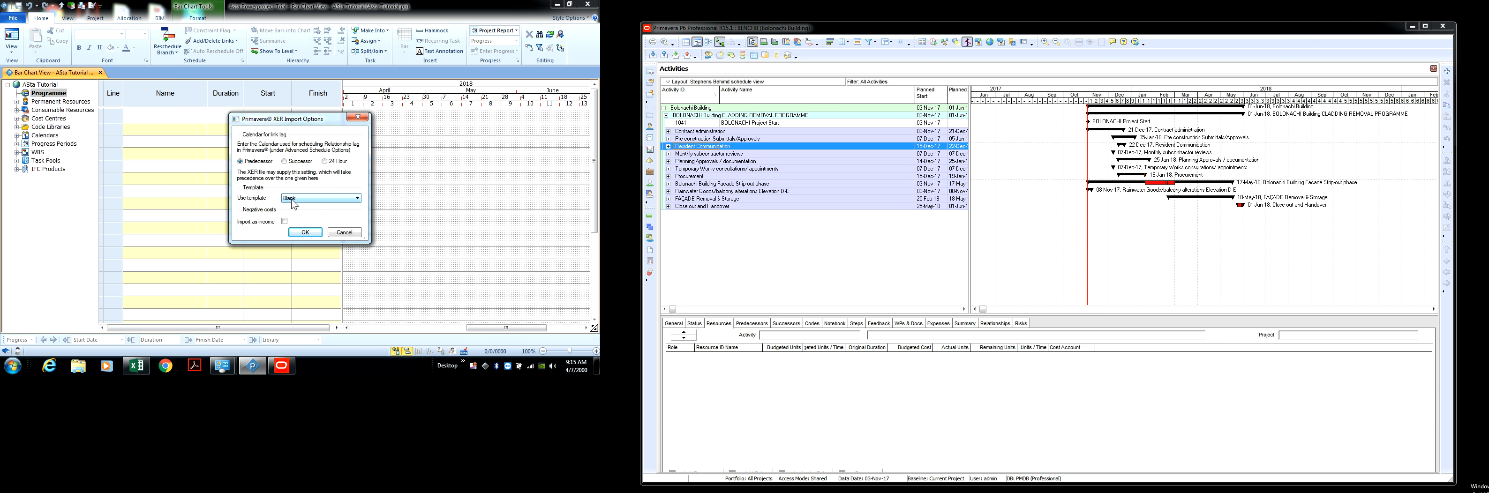
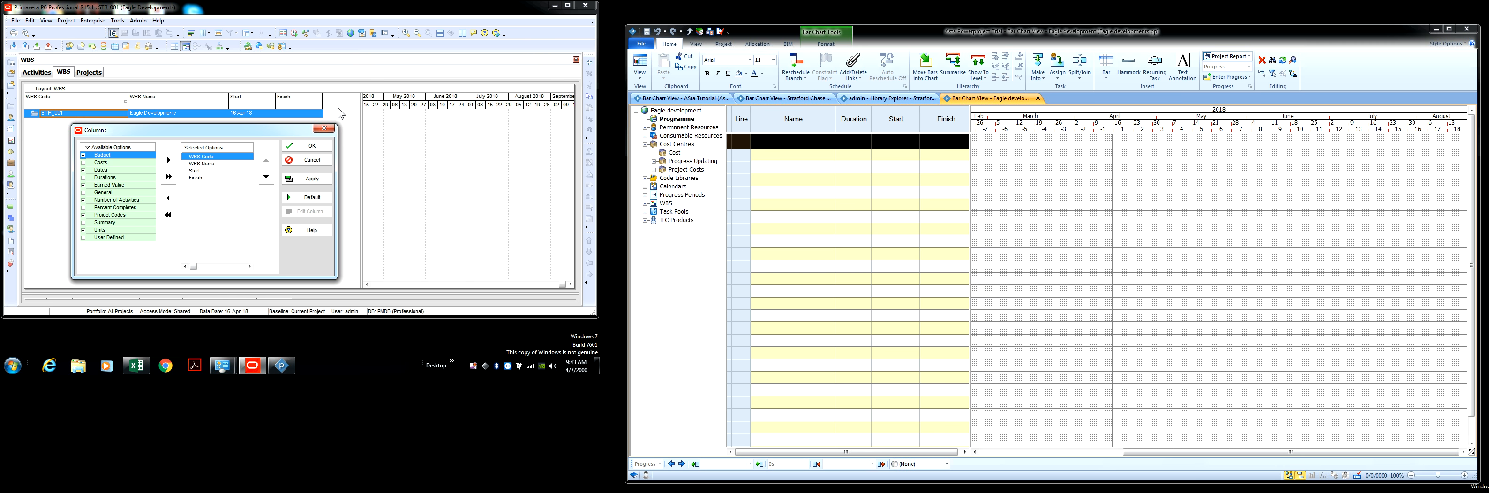
Examine the available Budget and Dates column options for the Eagle Developments WBS, widening the Columns dialog.
click(83, 156)
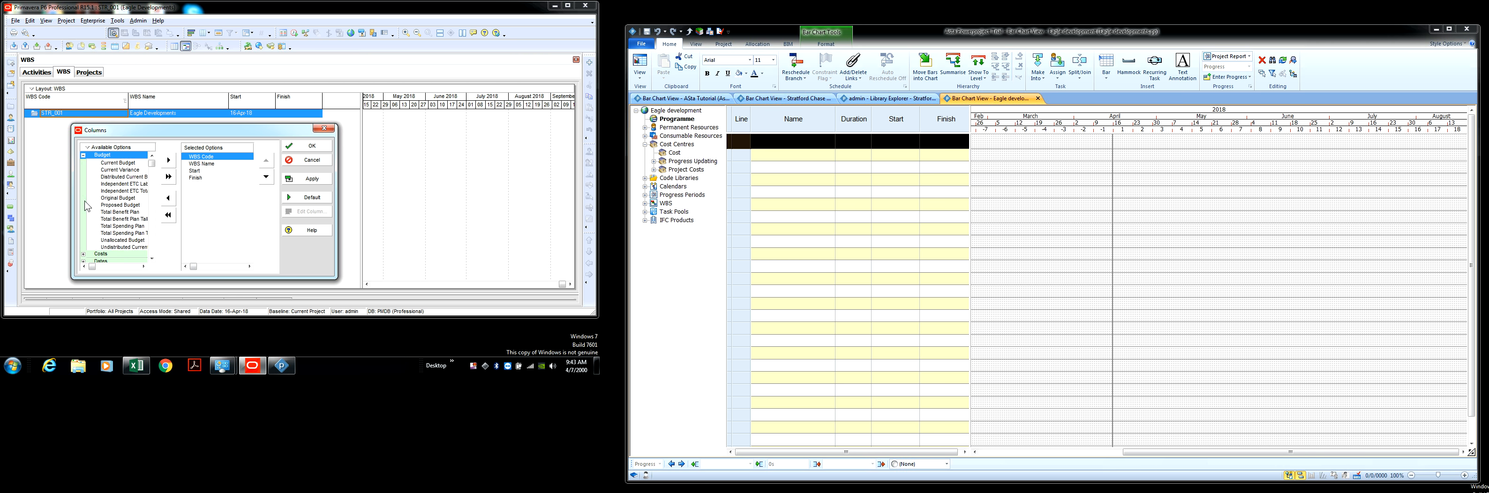
click(83, 155)
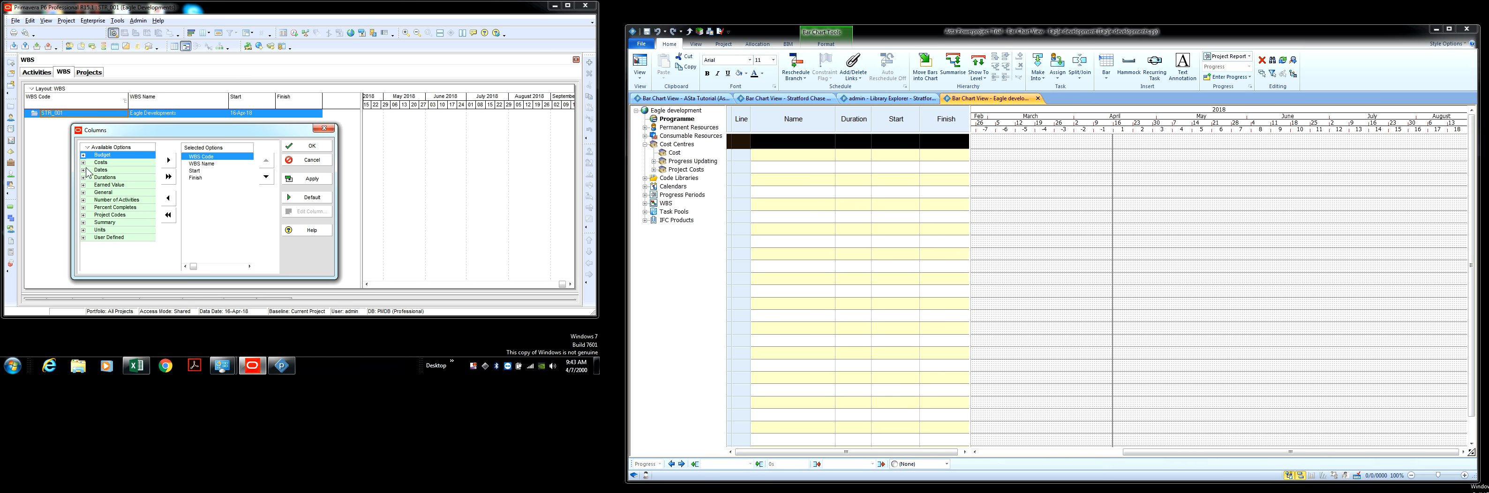
click(83, 170)
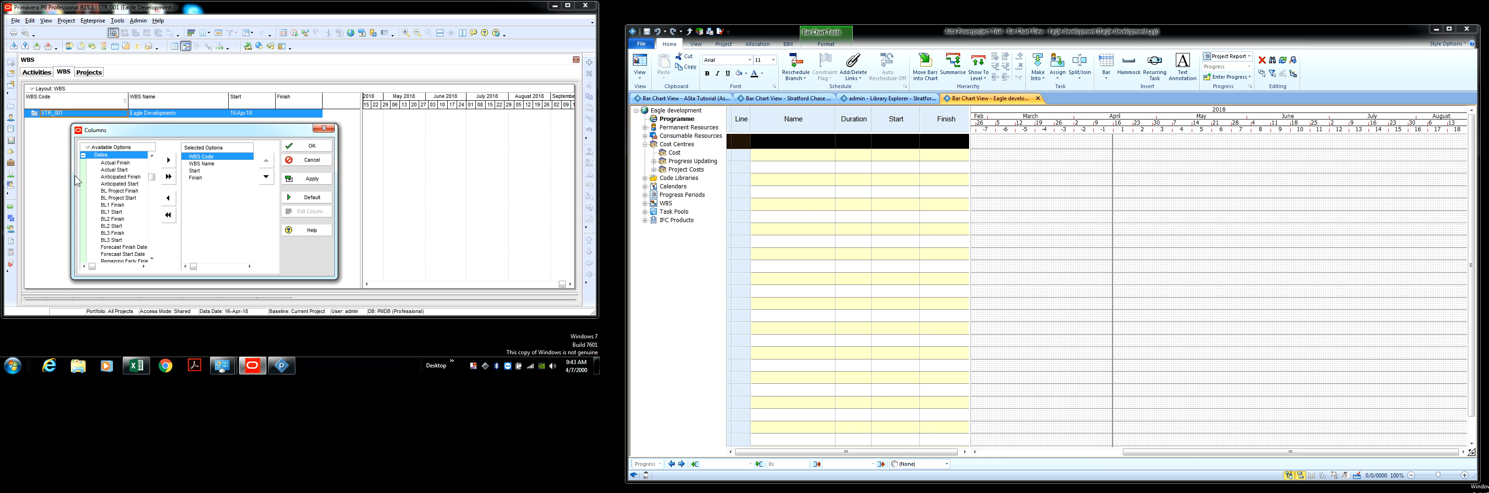
drag(72, 177, 29, 178)
click(102, 190)
scroll(102, 190, down, 3)
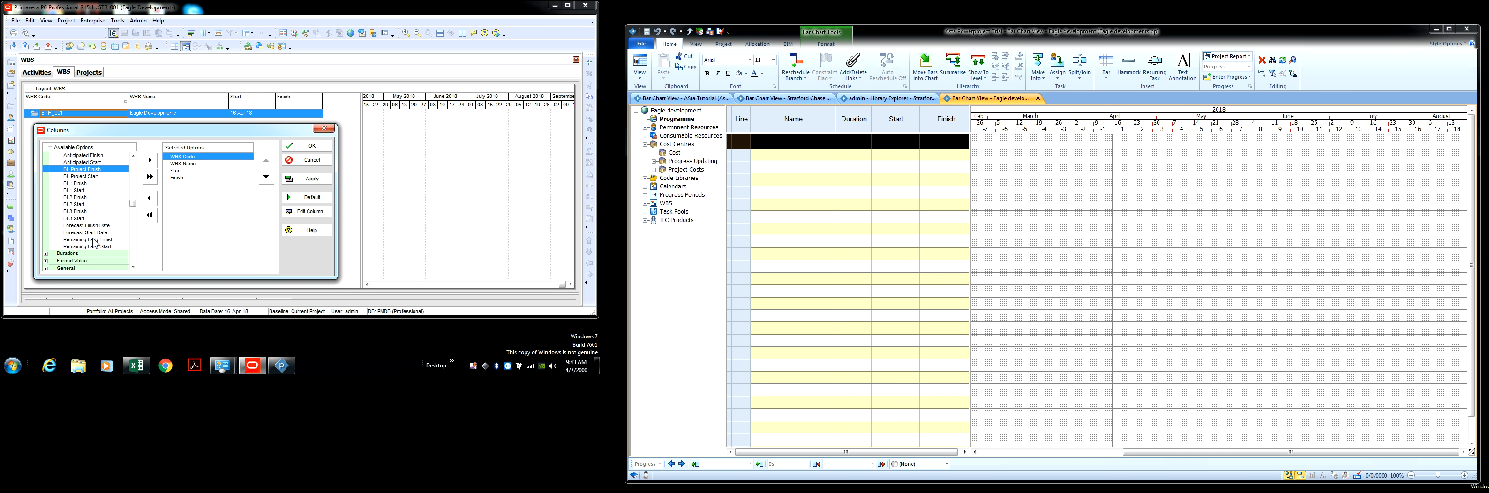
scroll(94, 246, up, 1)
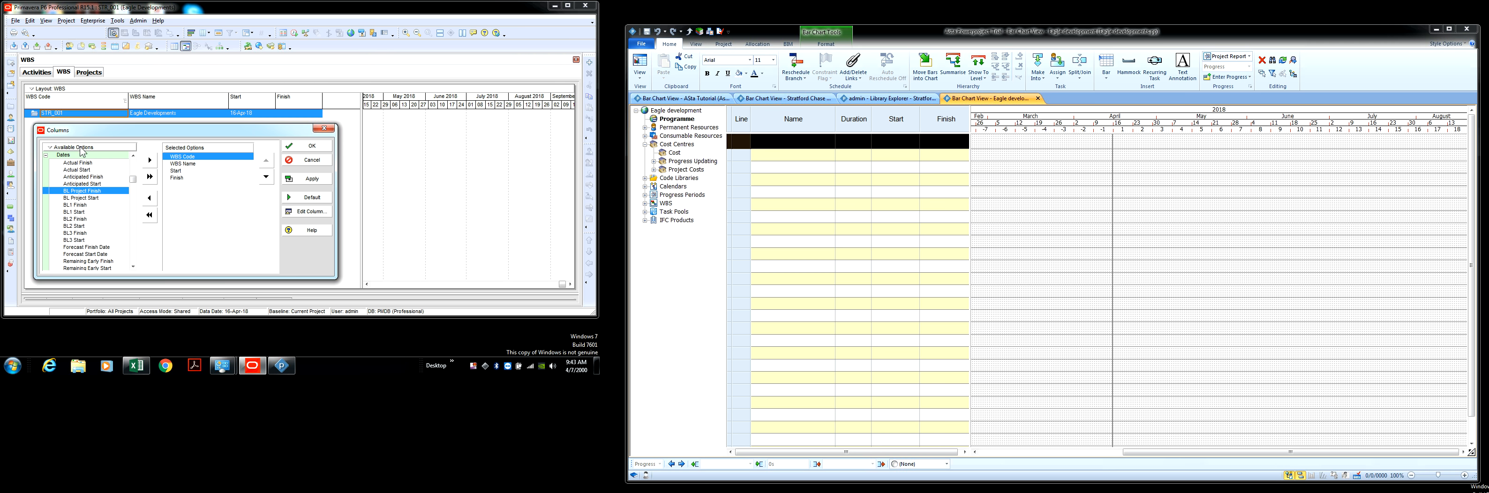
Group the available column options as a plain list instead of by category.
right_click(83, 152)
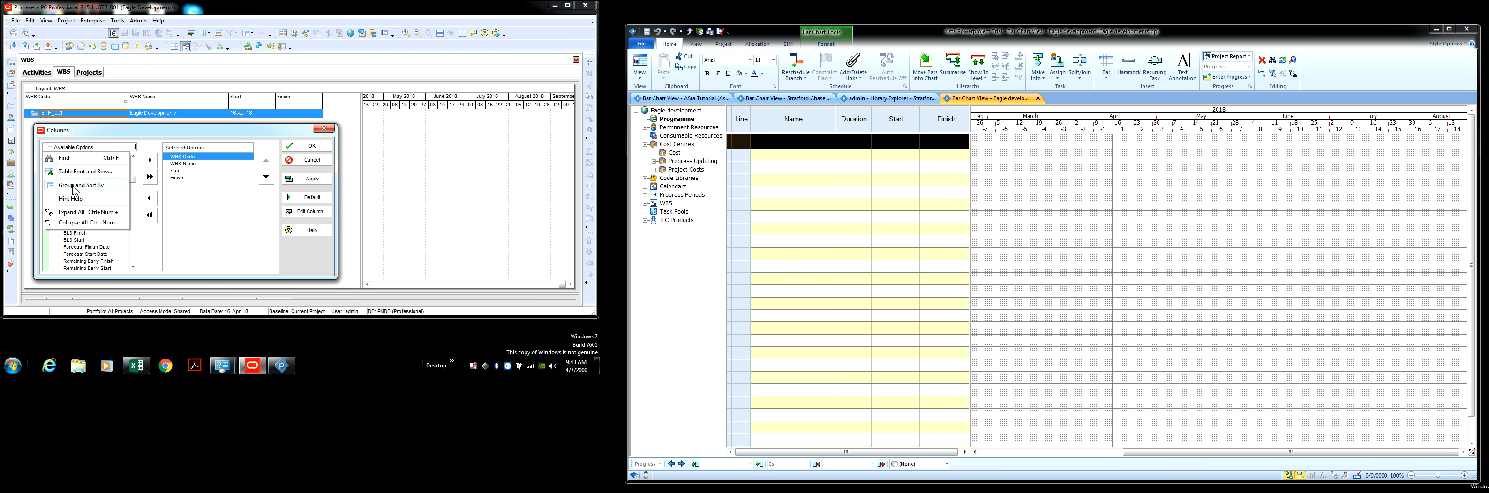
mouse_move(75, 189)
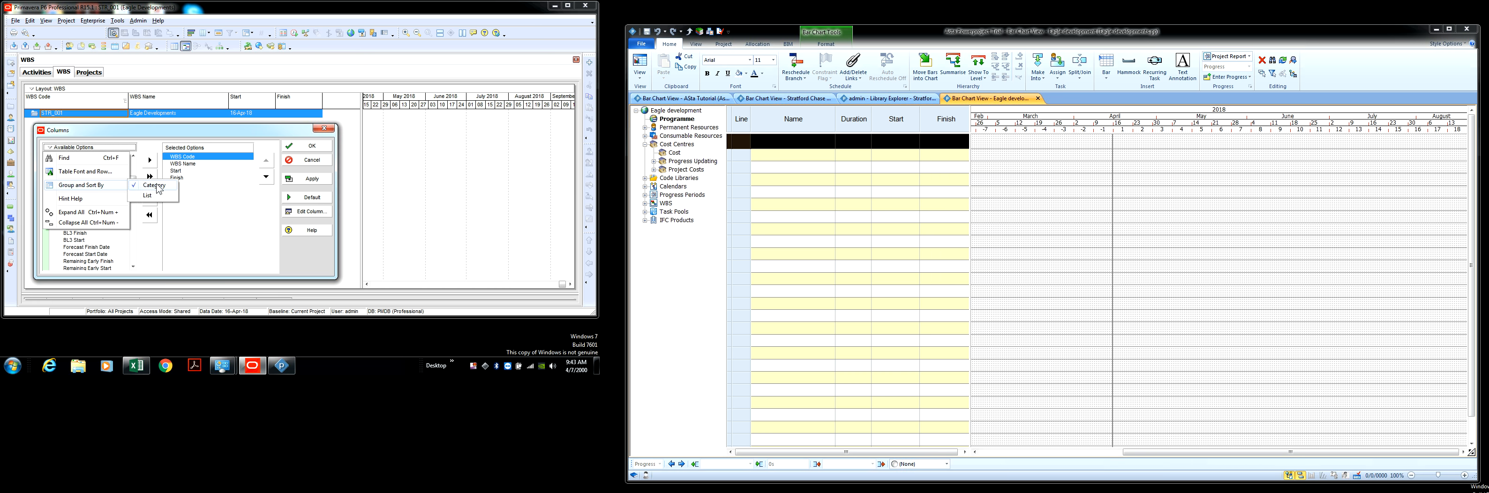
click(152, 196)
Add the Current Budget column to the WBS view, place it after Finish and apply the column selection.
drag(133, 175, 137, 254)
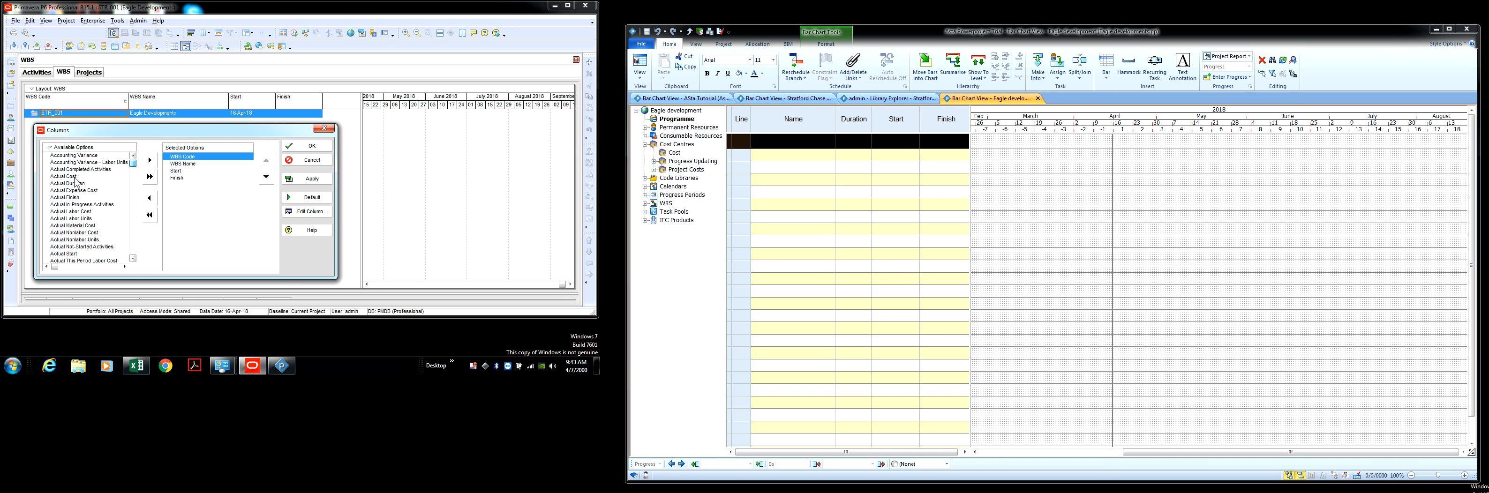
scroll(87, 254, up, 10)
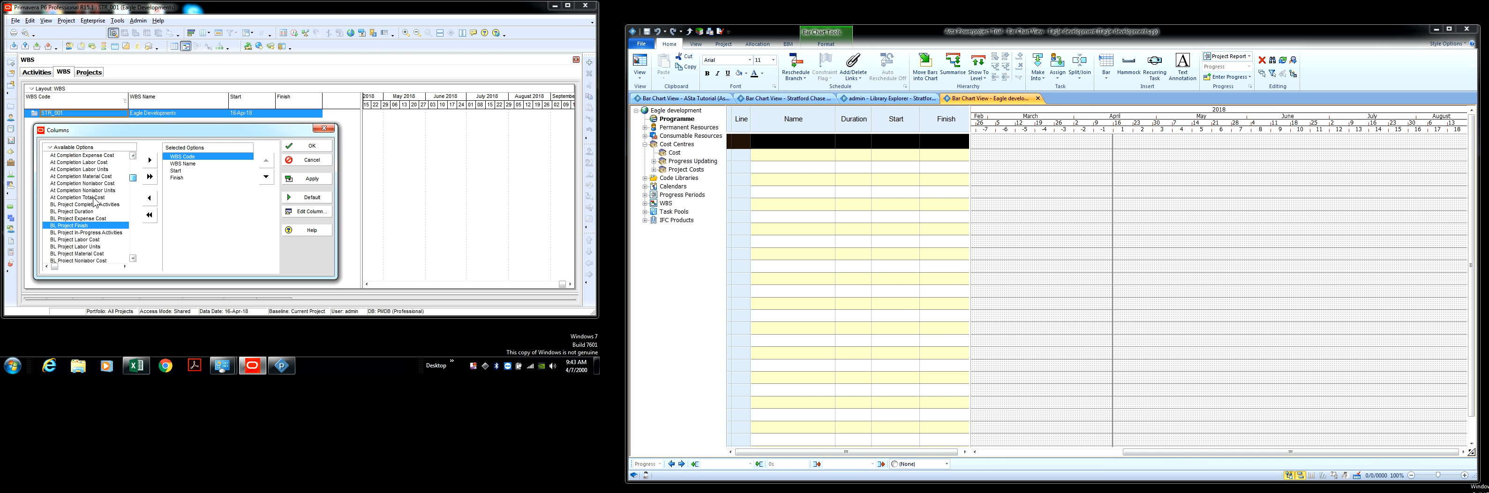
scroll(93, 215, down, 2)
scroll(81, 189, up, 5)
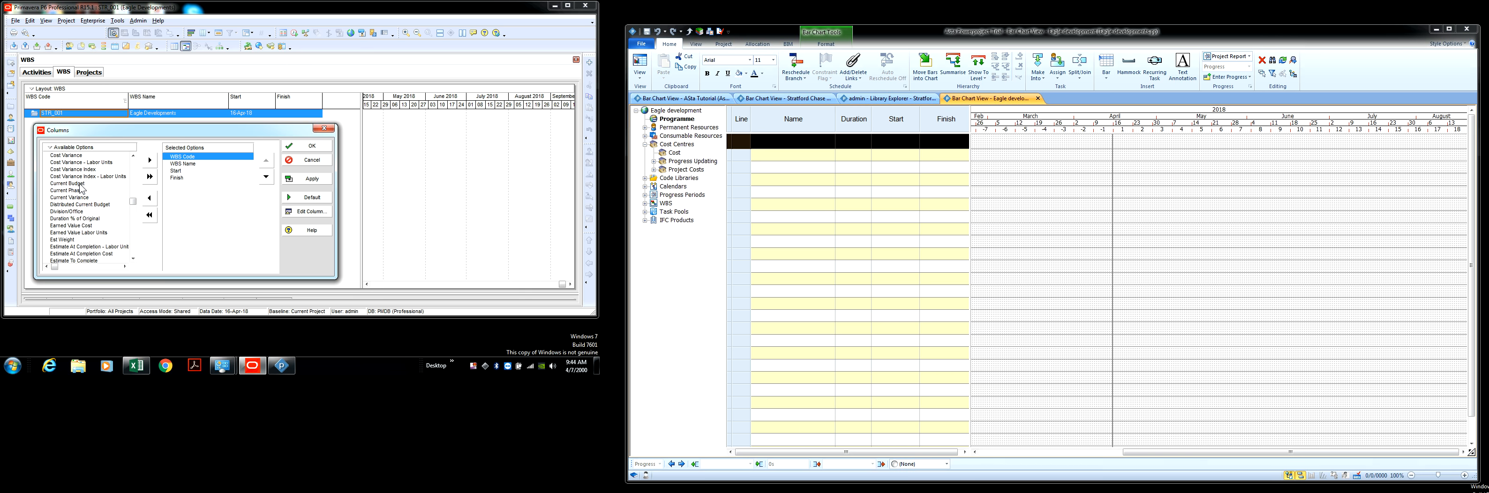
click(80, 185)
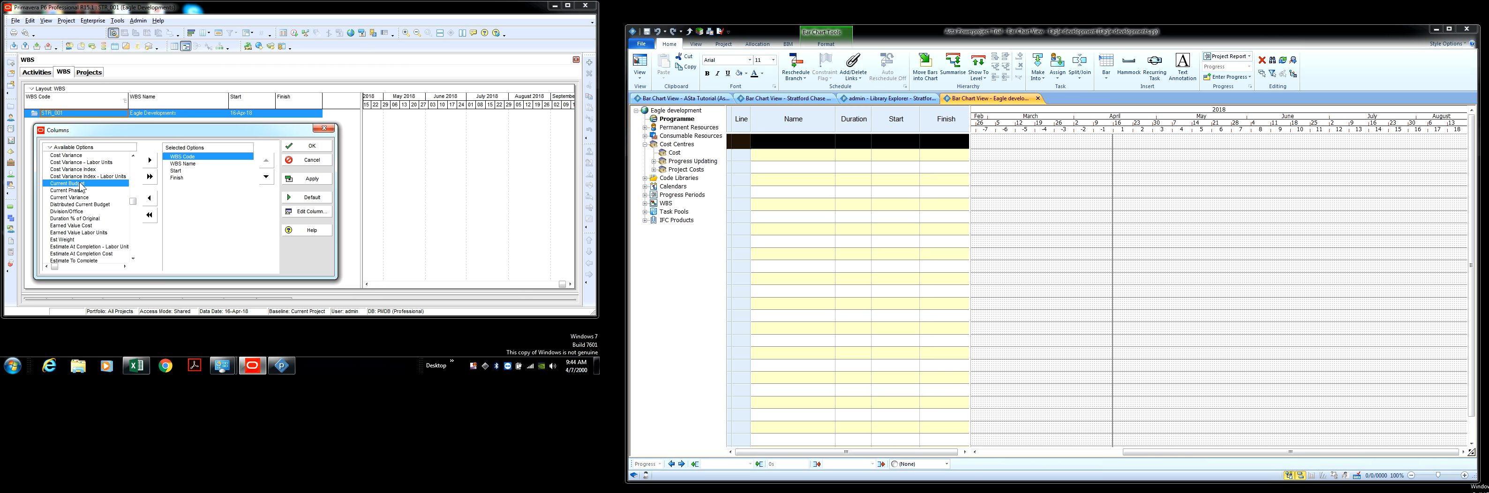
click(150, 160)
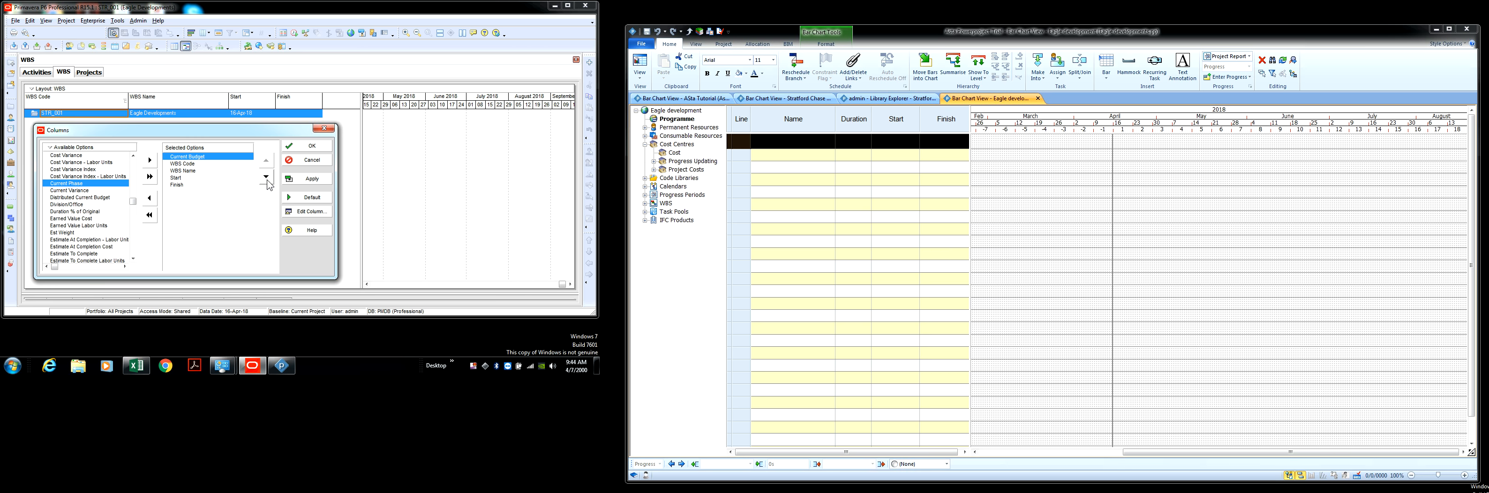
click(310, 181)
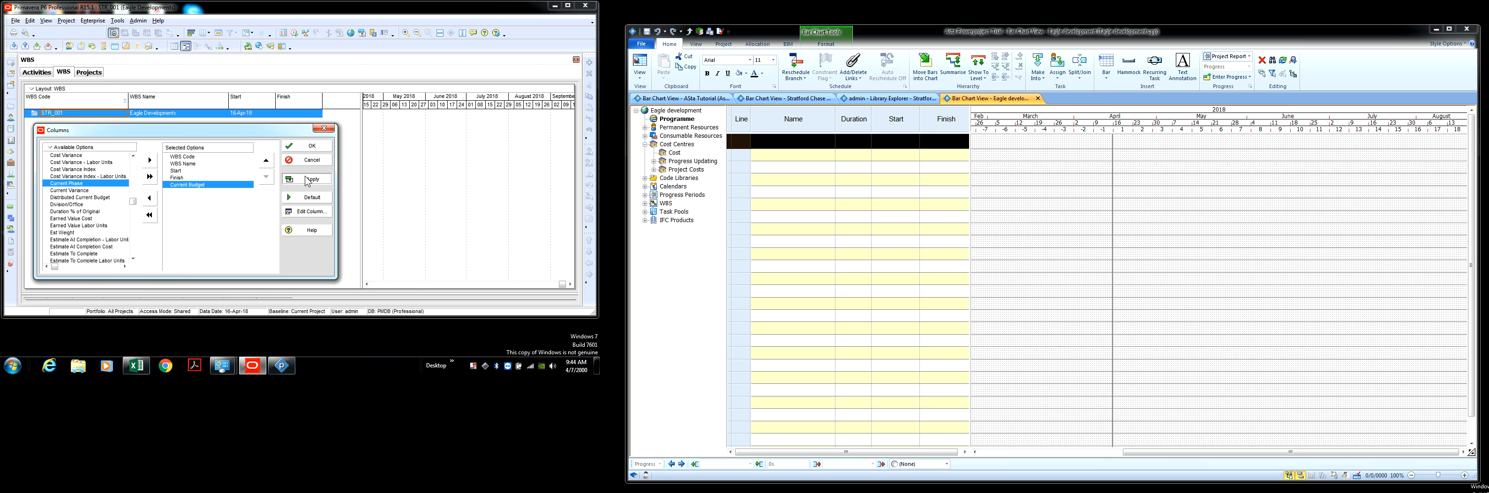
click(307, 183)
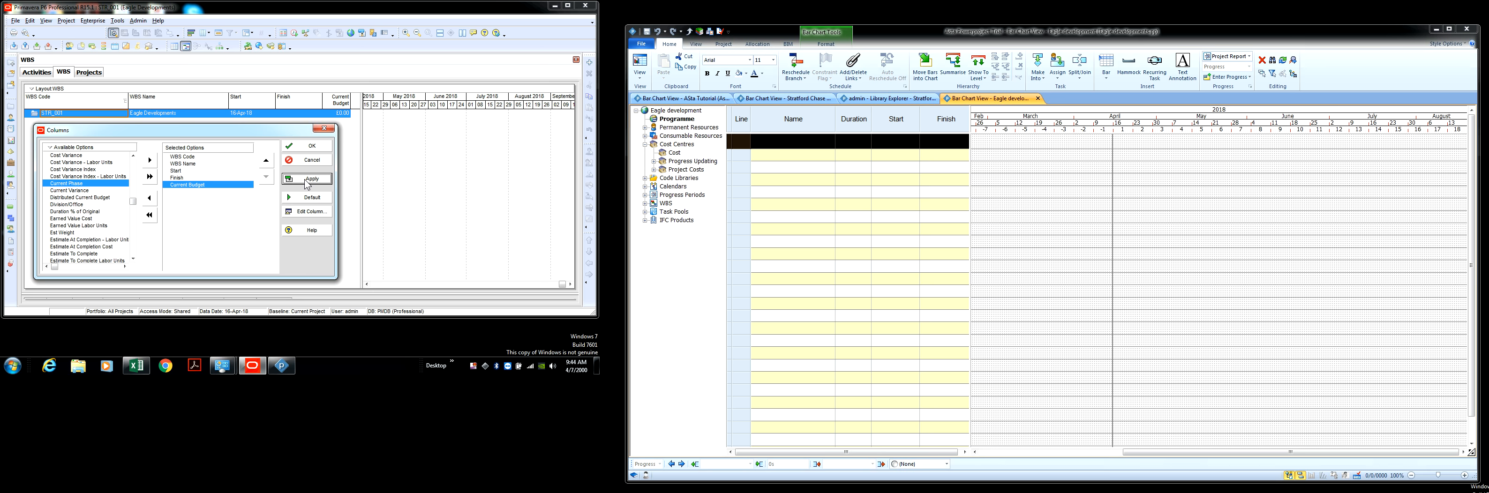
click(310, 148)
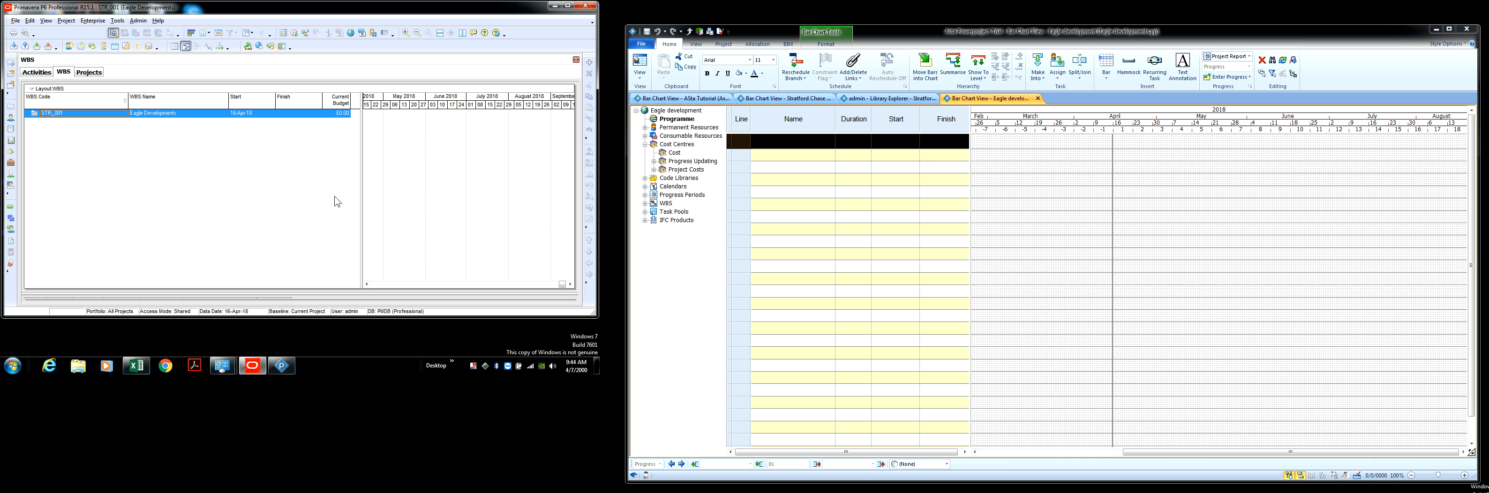
Switch to Asta Powerproject and expand the WBS branch of the Eagle development project.
drag(351, 101, 358, 102)
double_click(666, 203)
Switch to Primavera P6 and add a new WBS element under Eagle Developments.
click(151, 114)
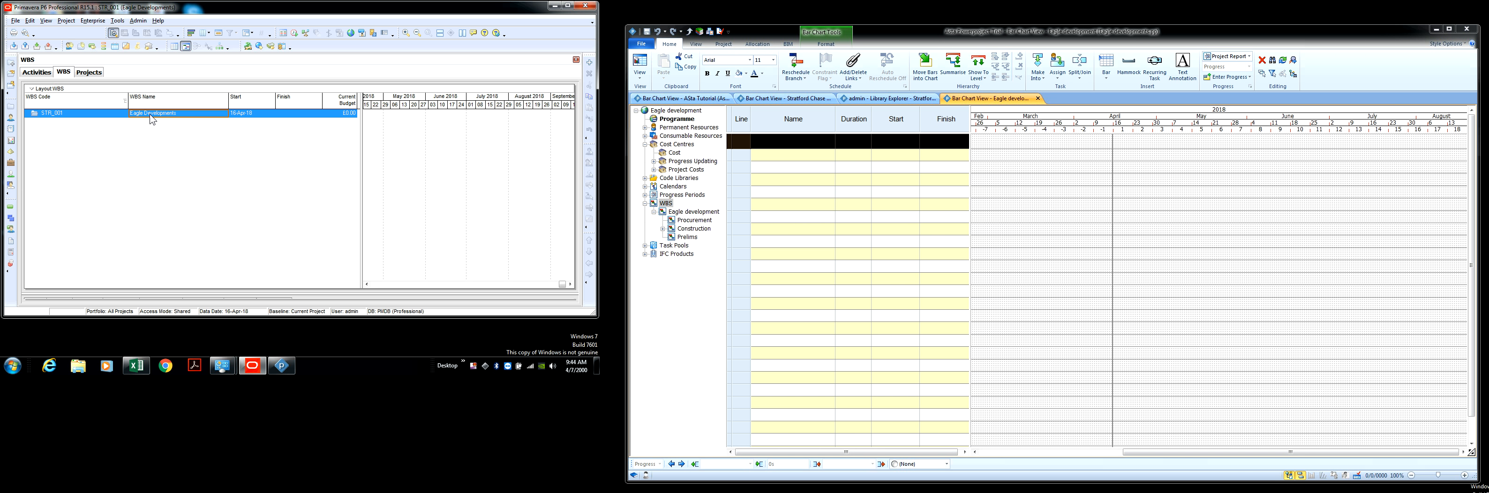
right_click(152, 117)
click(172, 181)
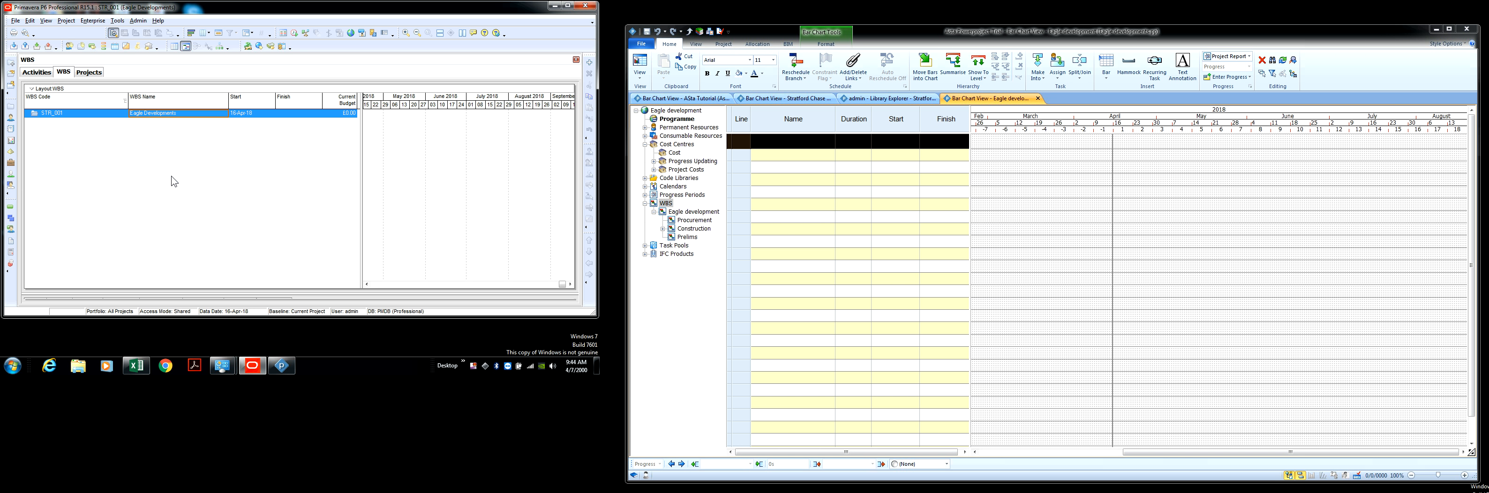
Add a second WBS element under Eagle Developments and move it down below the first one.
click(169, 115)
click(149, 116)
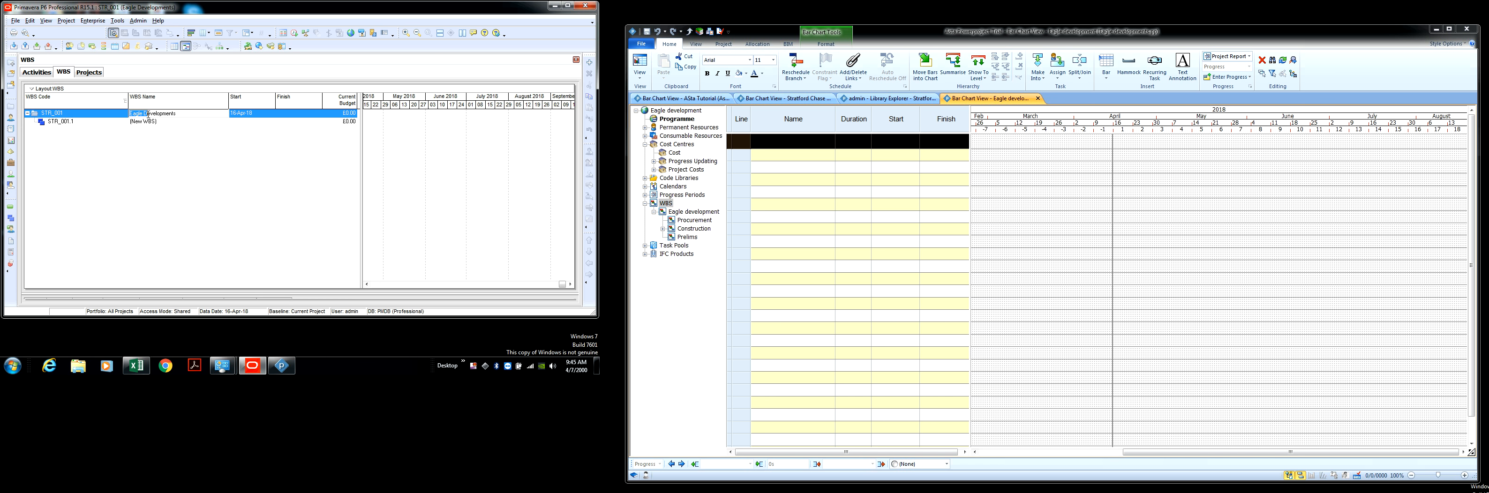
right_click(149, 115)
click(122, 114)
right_click(147, 115)
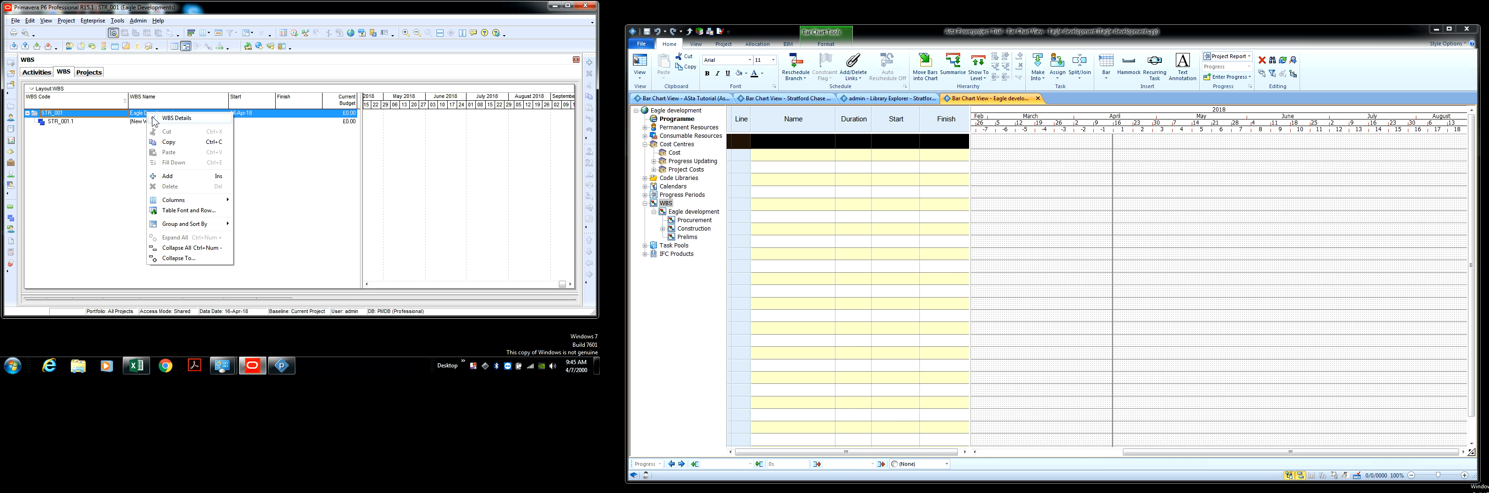
click(182, 180)
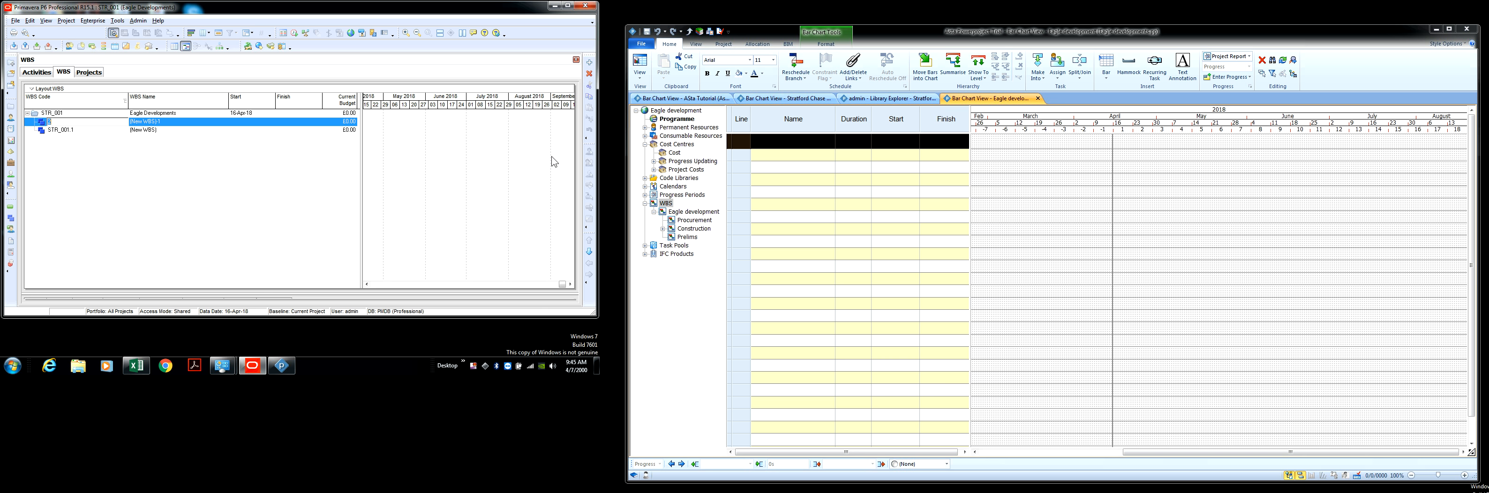
click(590, 253)
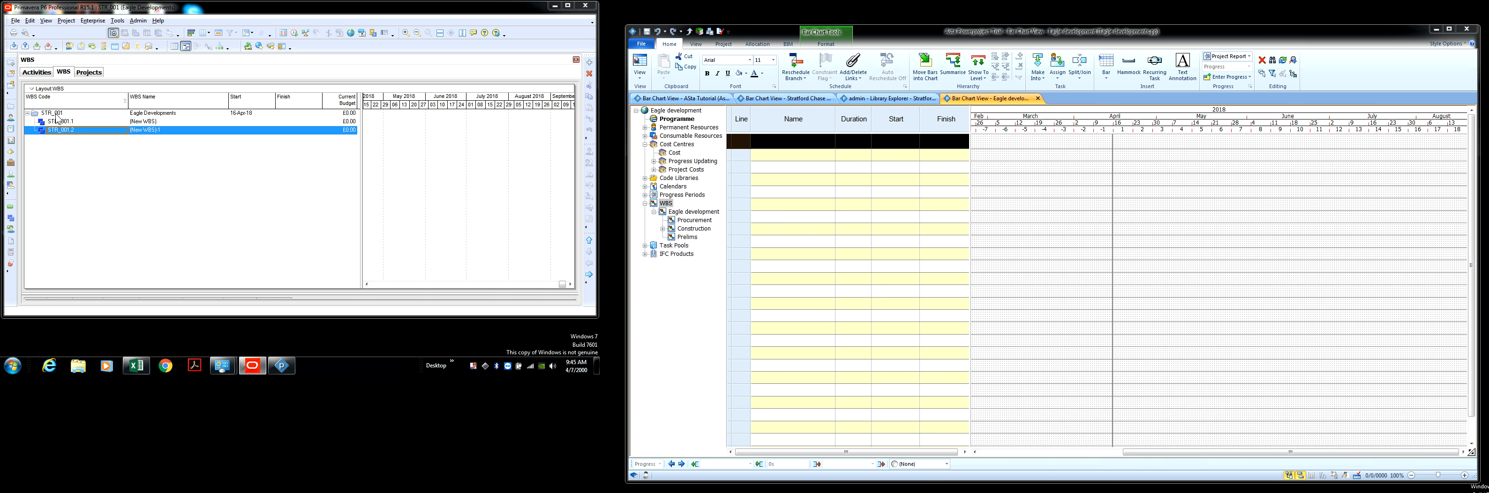
Add three more WBS elements under Eagle Developments, alongside the two existing ones.
click(155, 114)
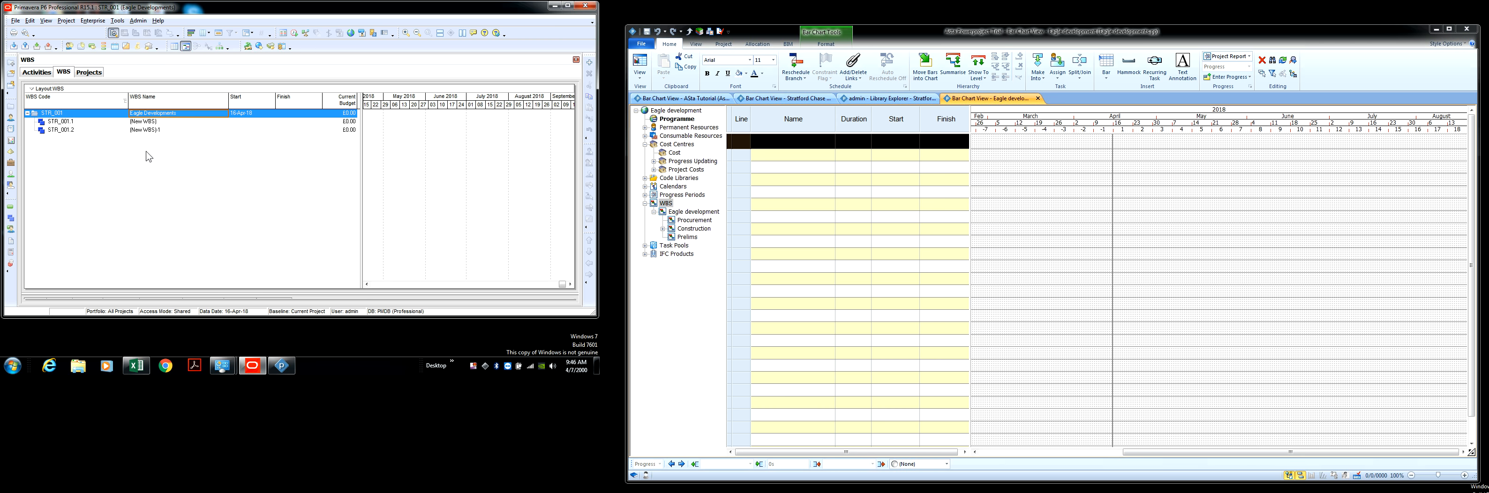
right_click(154, 118)
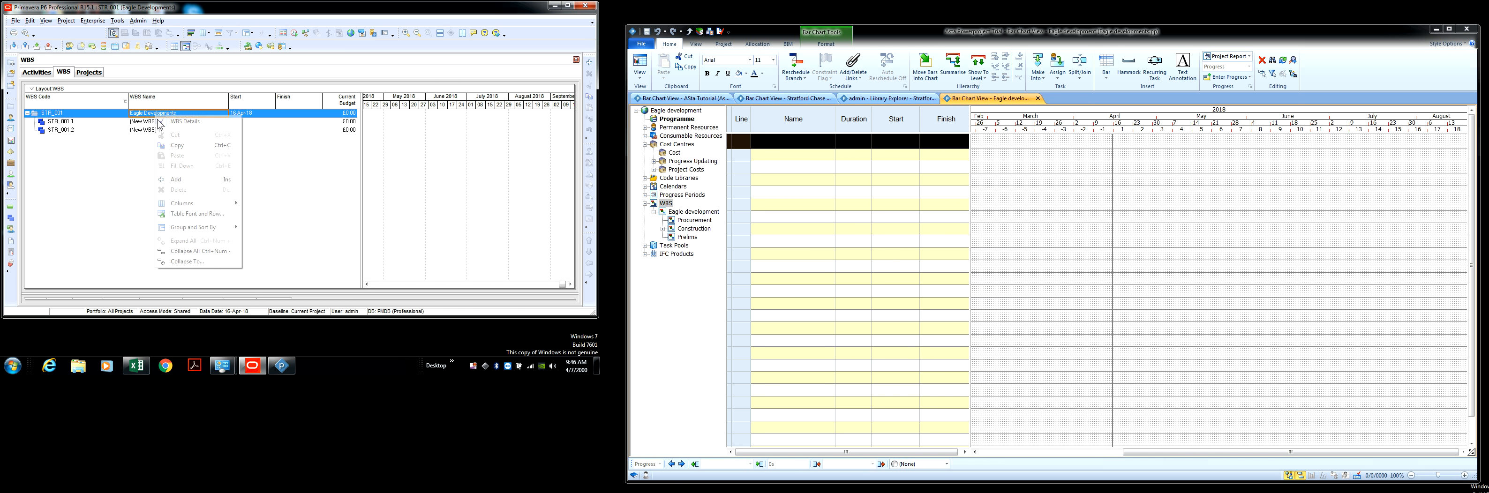
click(179, 179)
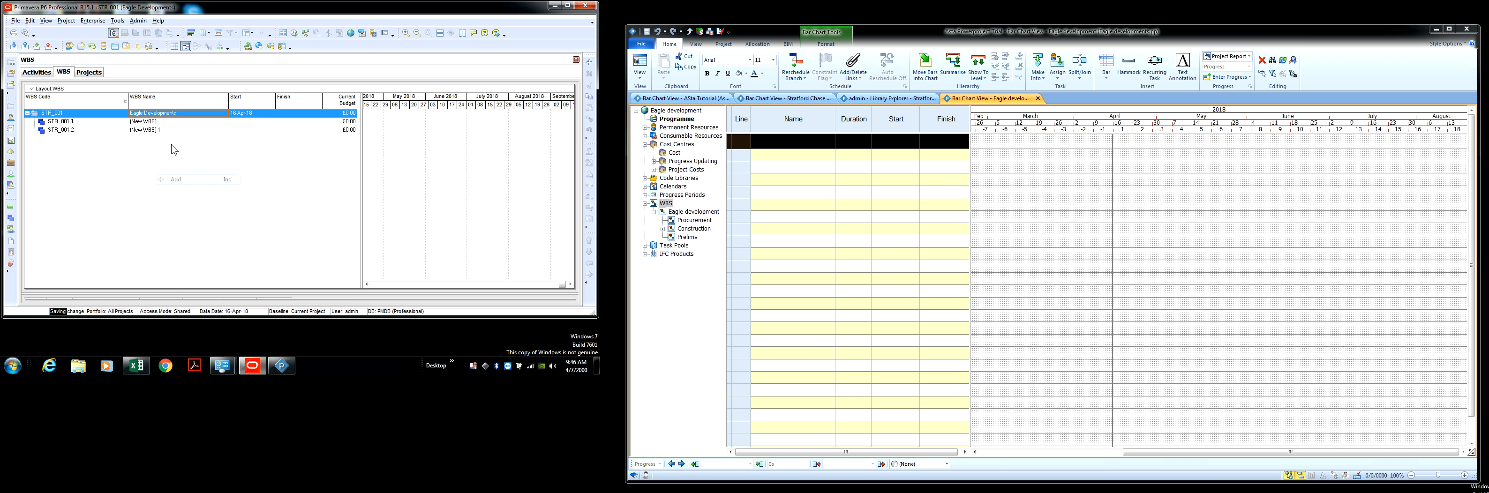
right_click(164, 115)
click(197, 182)
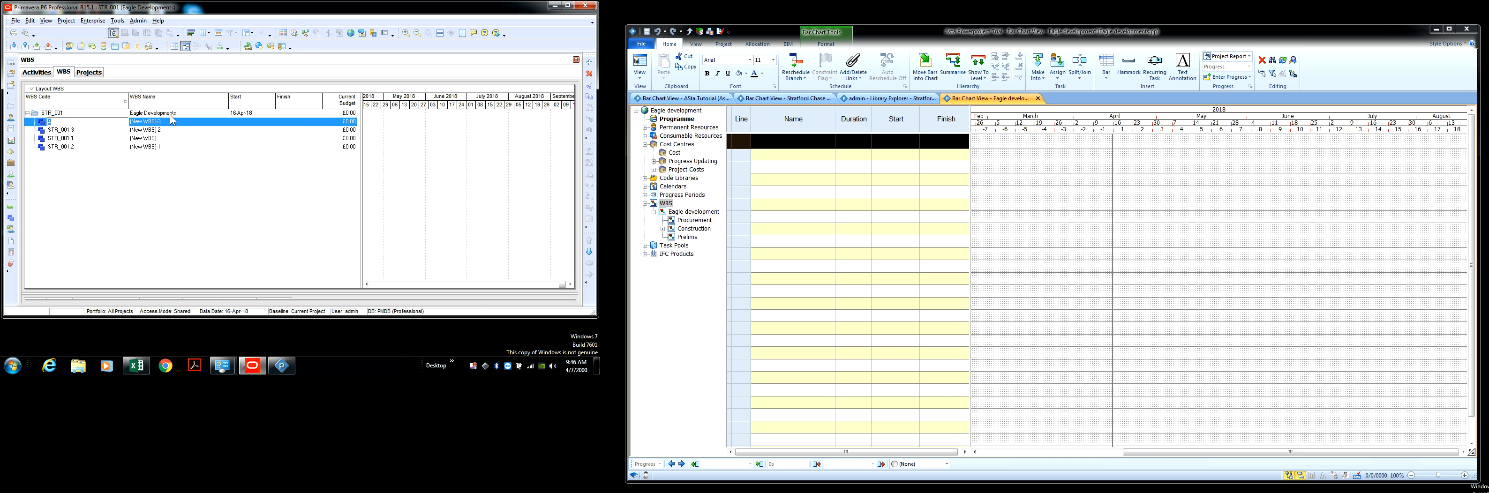
right_click(171, 115)
click(202, 179)
click(151, 147)
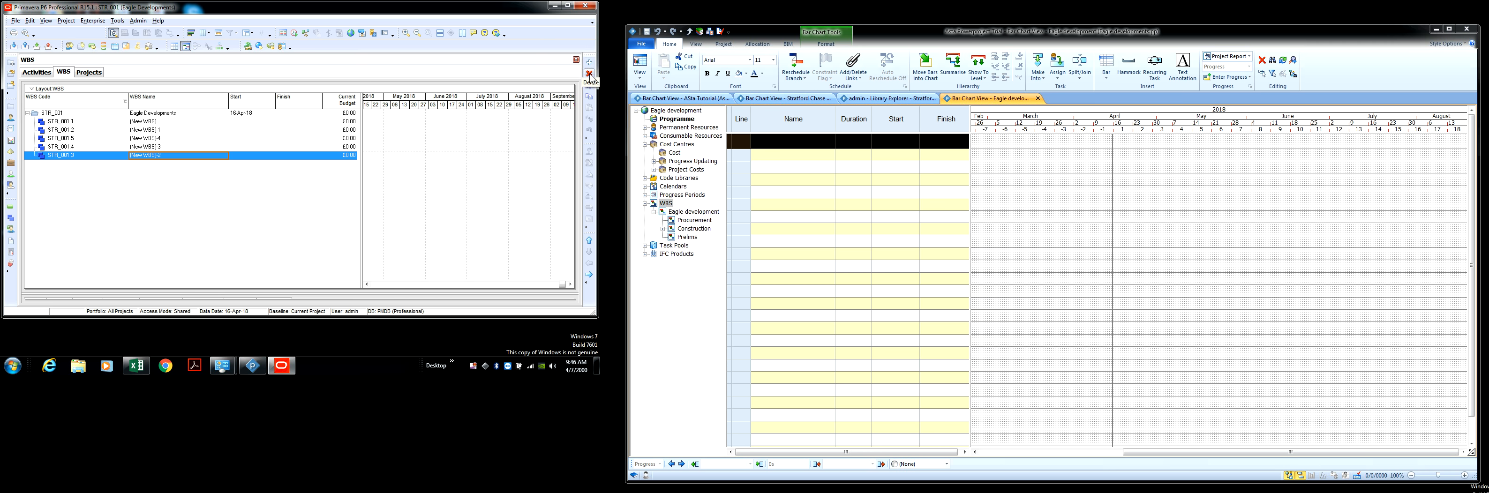
Add the Dissolve, Fill Down and Select All commands to the edit toolbar.
click(589, 138)
click(565, 145)
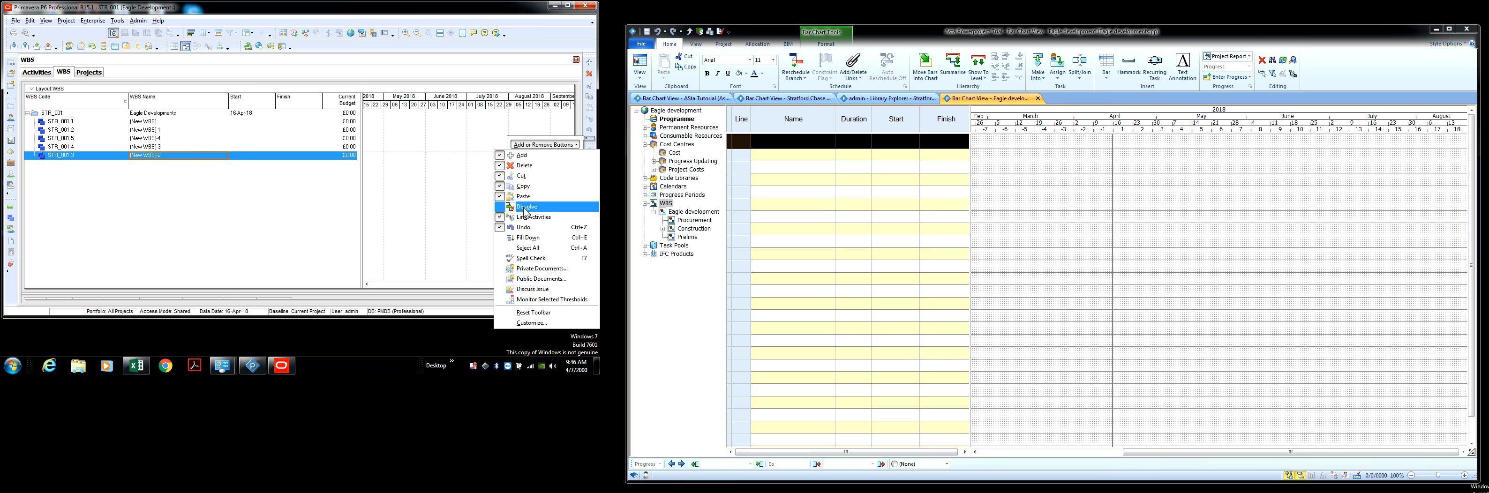
click(525, 209)
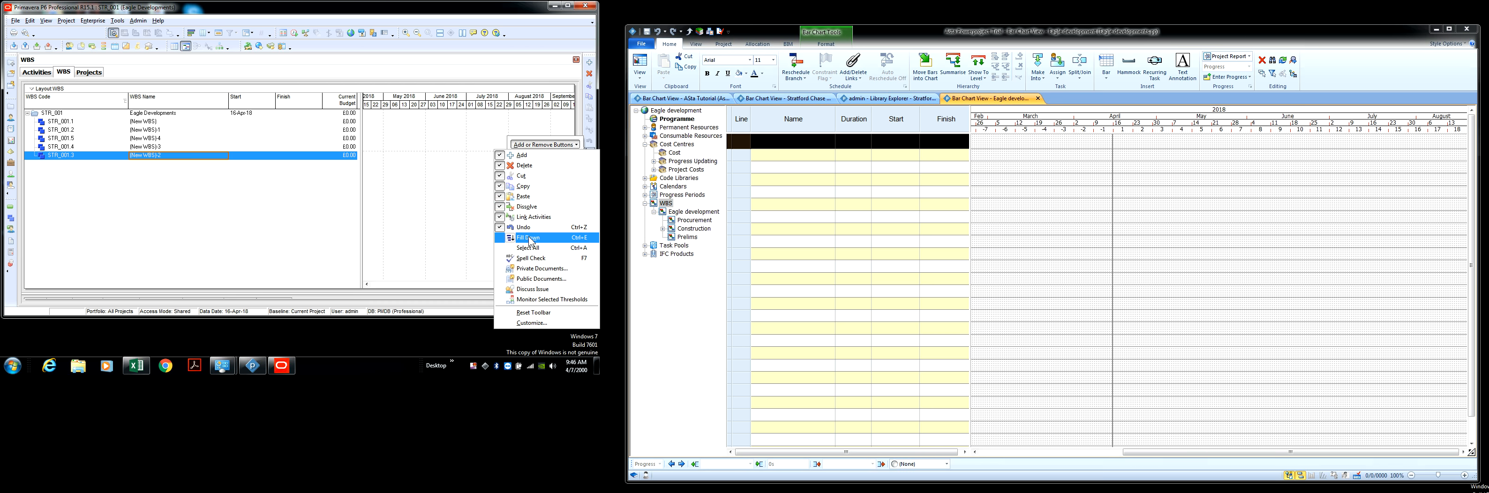
click(529, 240)
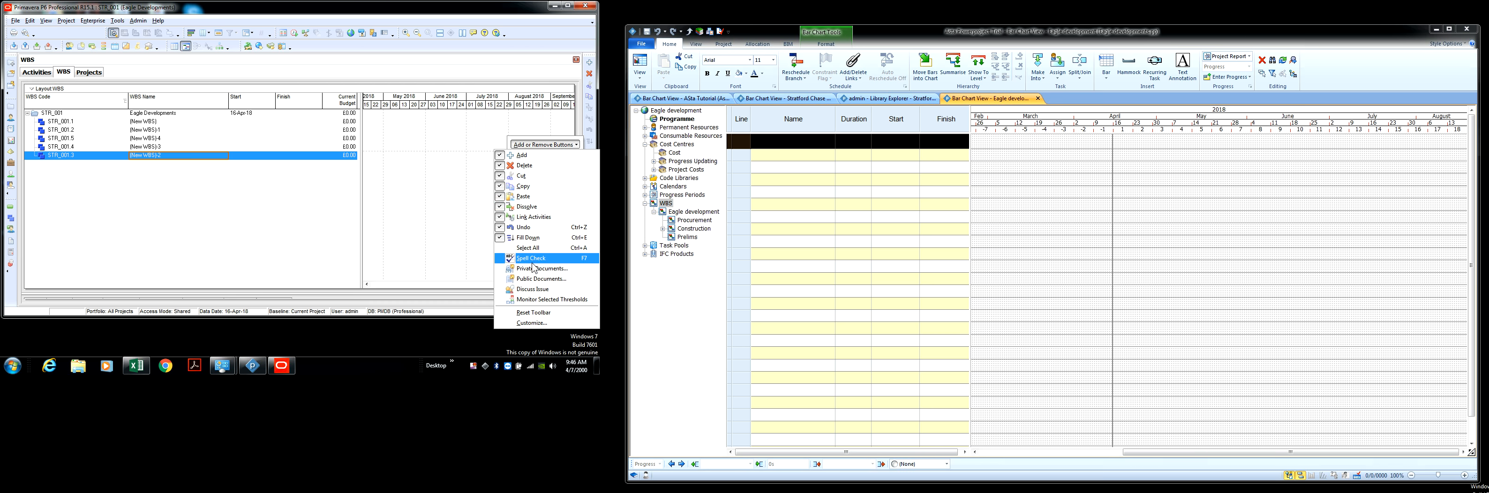
click(521, 249)
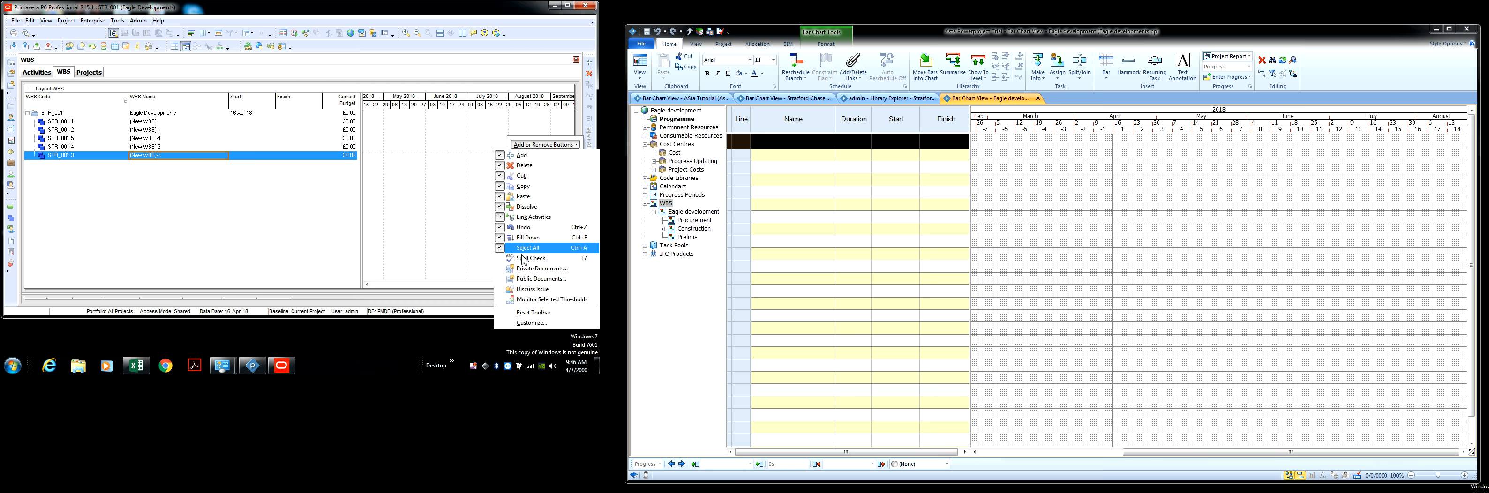
click(585, 139)
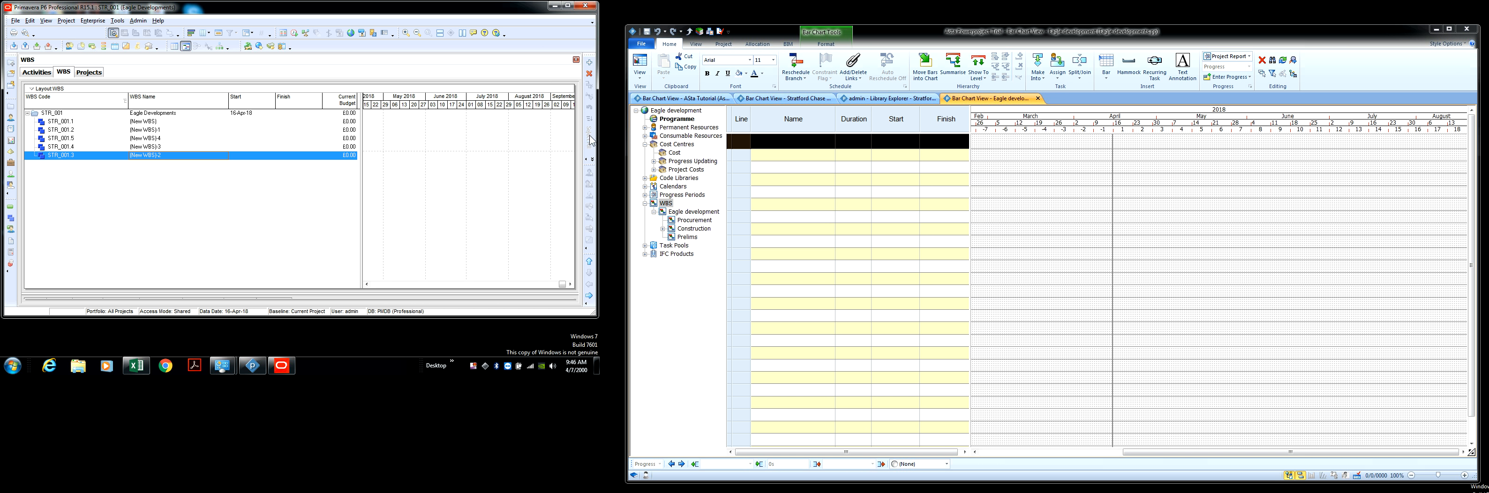
Include the Private Documents and Spell Check commands in the edit toolbar.
click(592, 159)
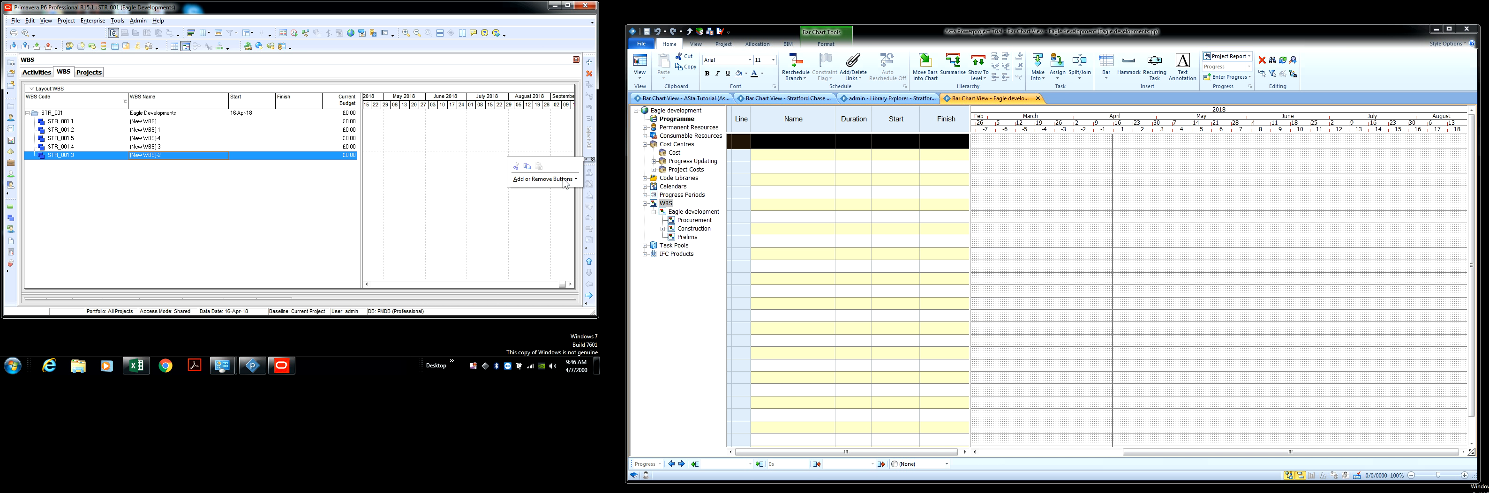
mouse_move(564, 182)
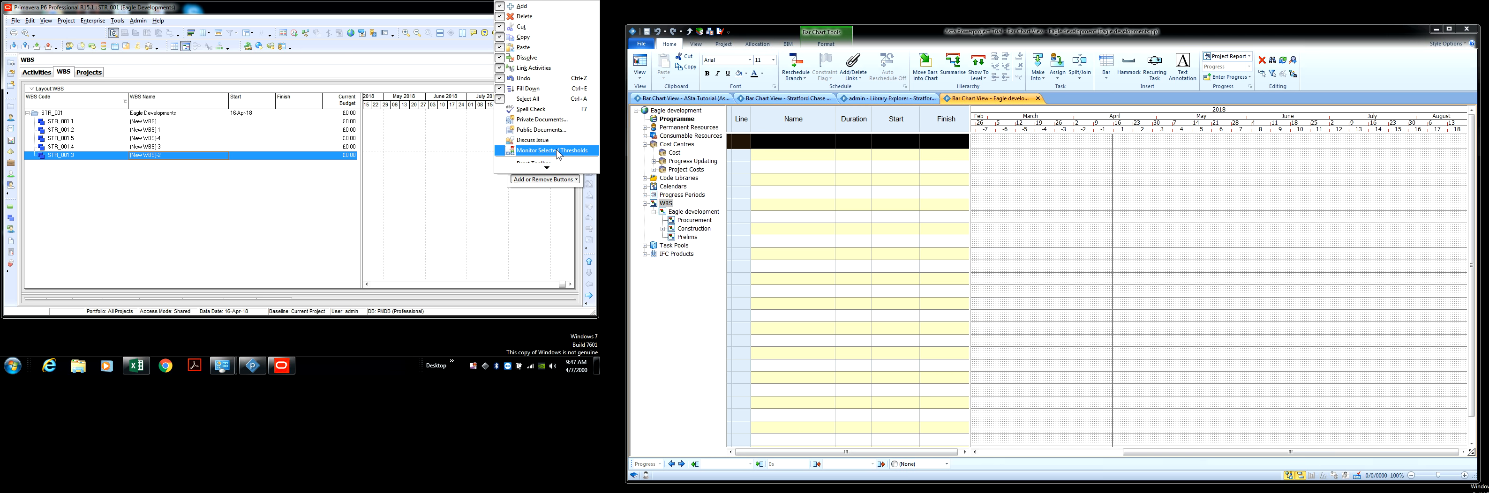
click(533, 122)
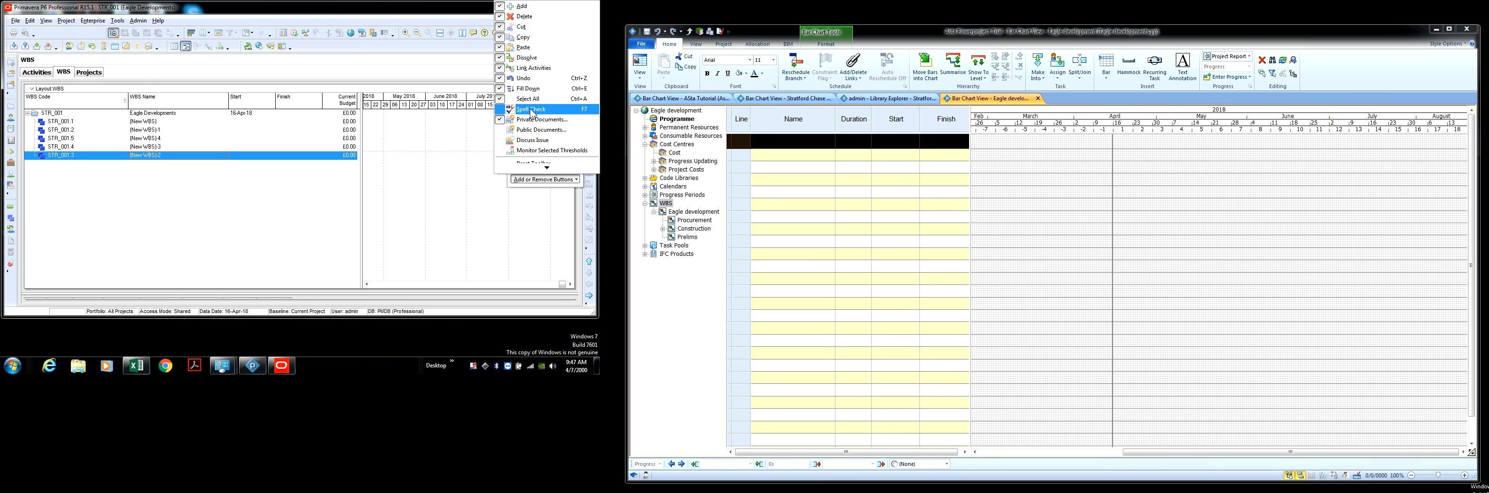
click(531, 110)
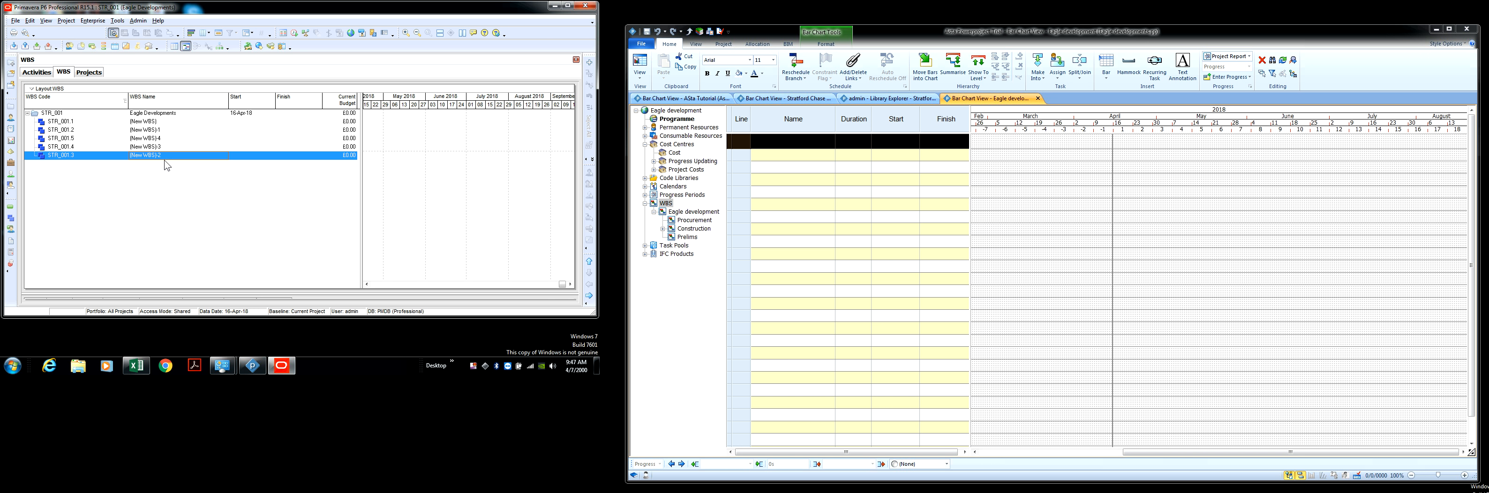
Reorder the WBS elements so that STR_001.3 sits third and STR_001.4 fourth under Eagle Developments.
click(589, 263)
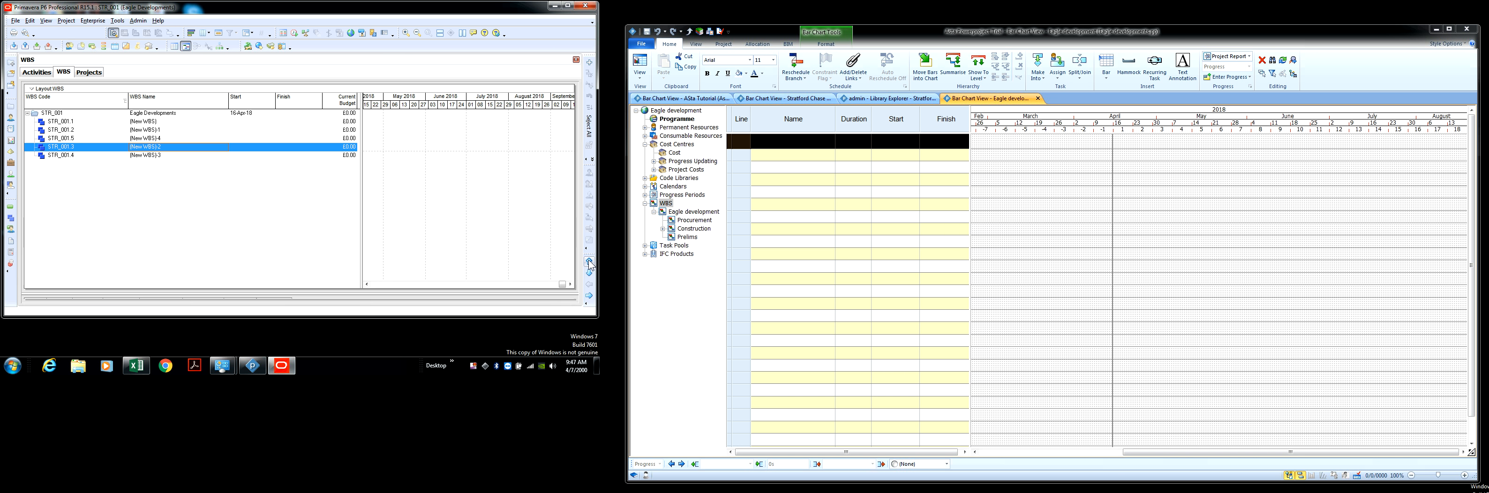
click(588, 263)
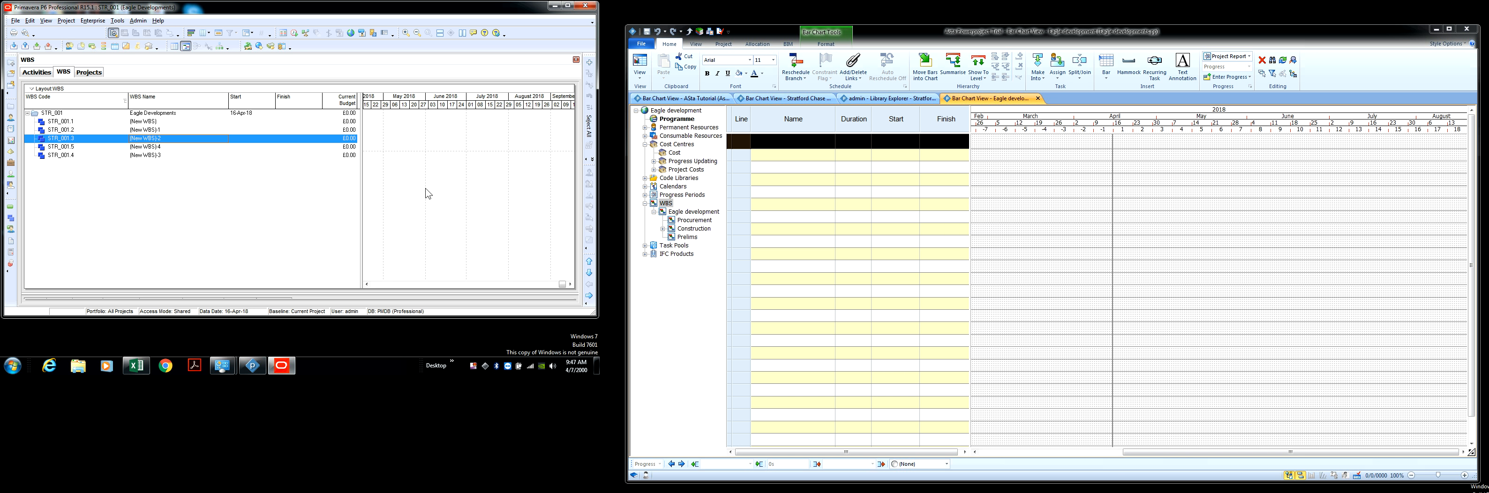
click(590, 262)
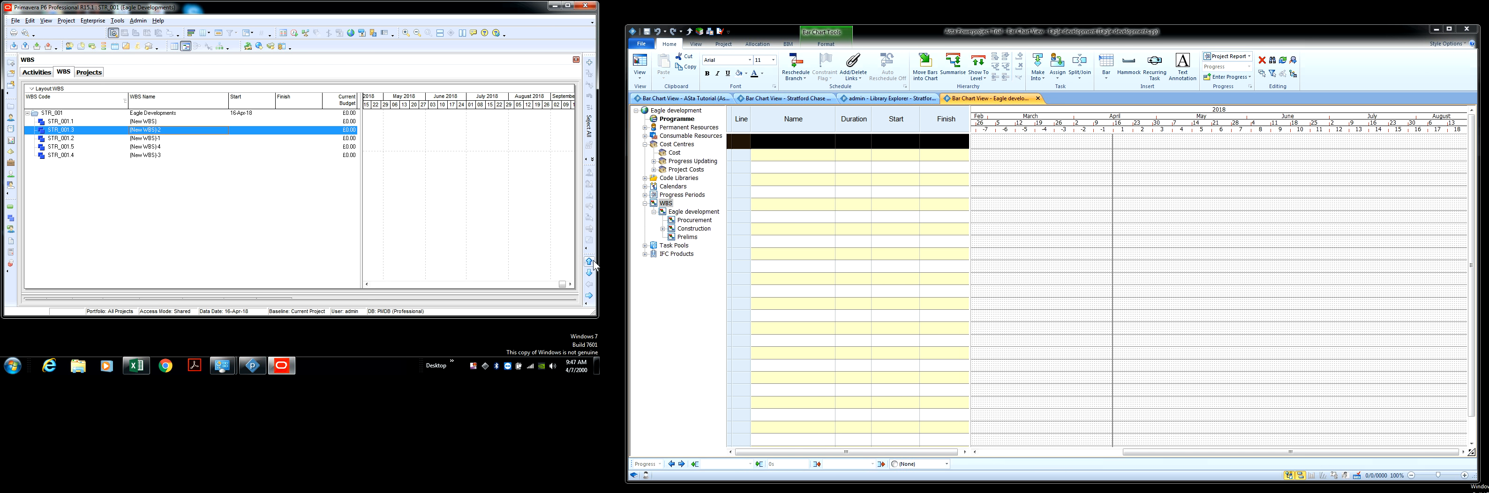
click(590, 272)
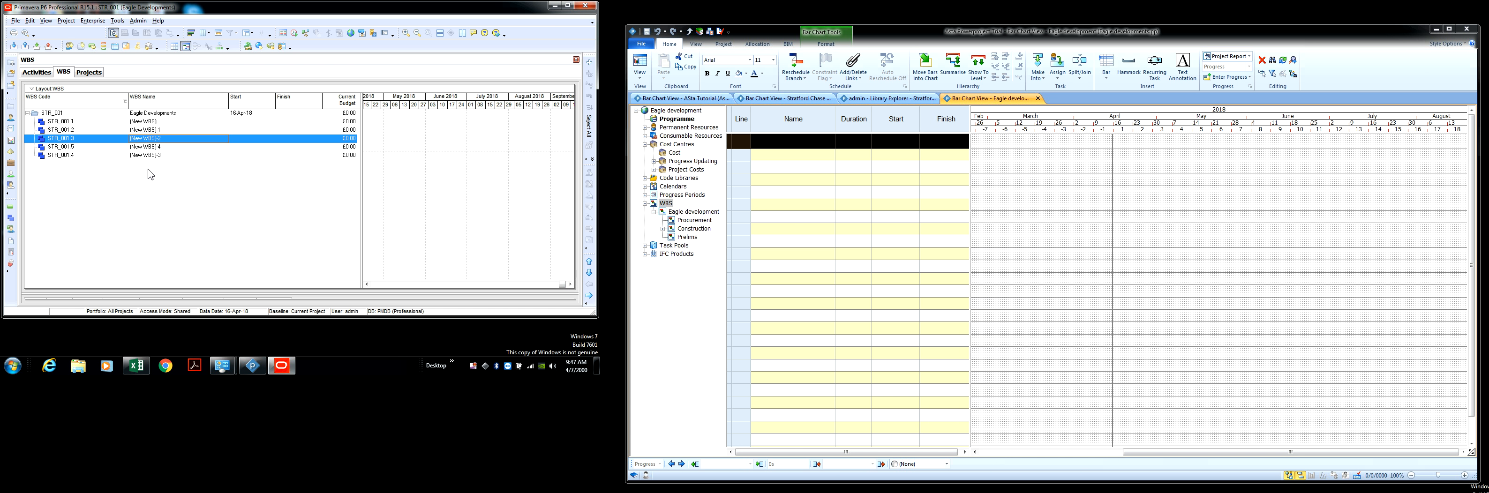
click(150, 155)
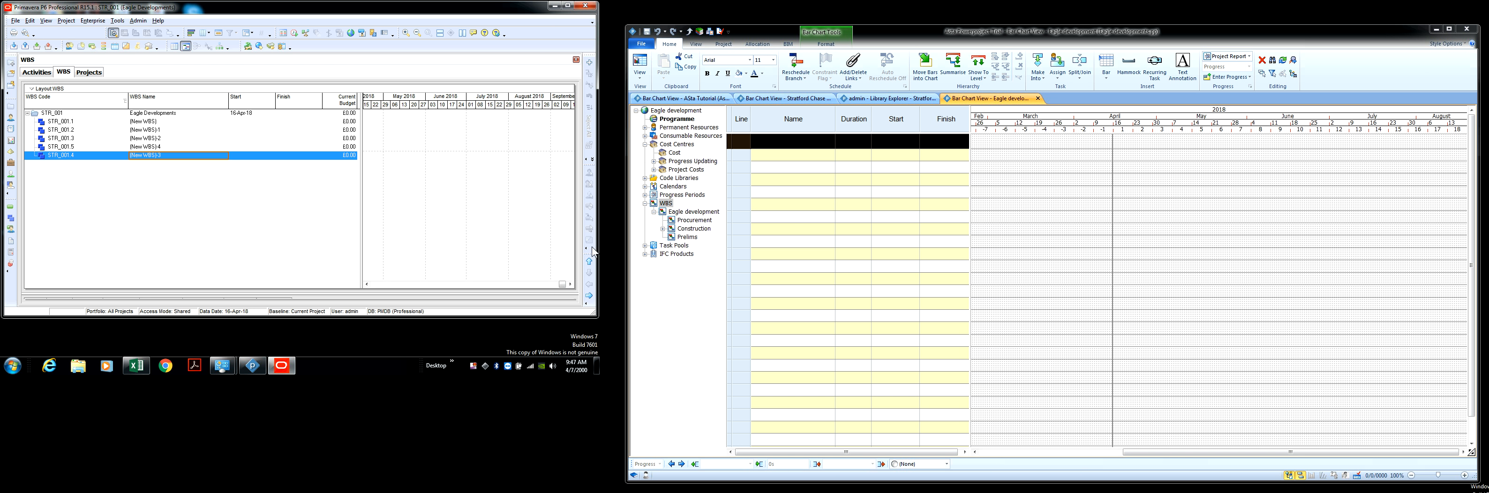
click(590, 261)
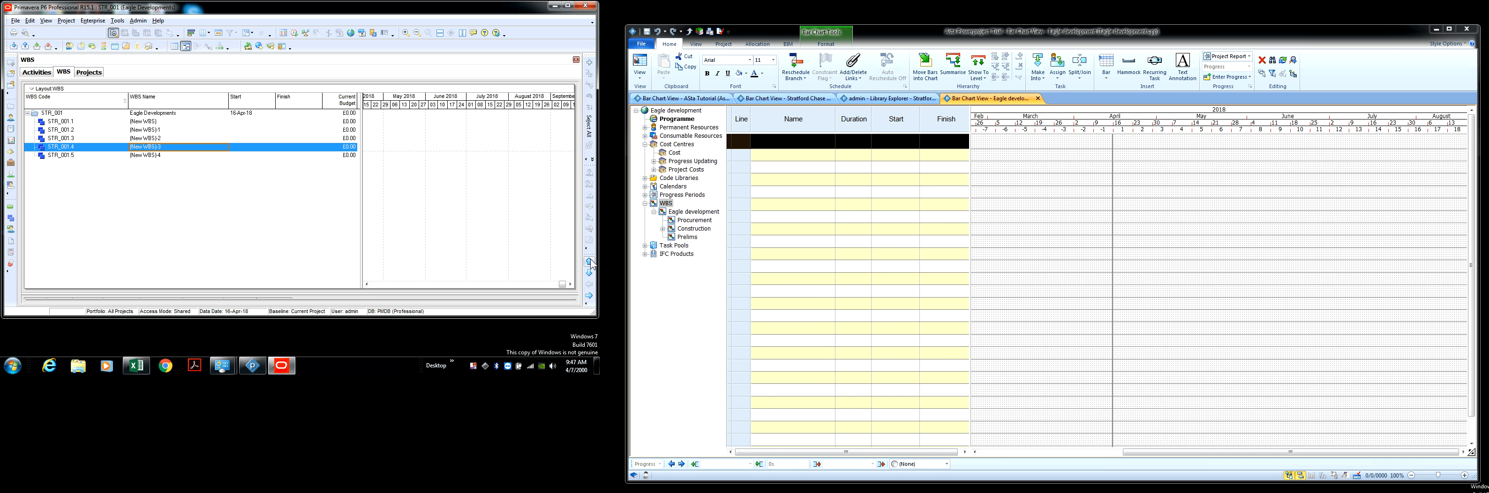
Rename WBS elements STR_001.1 and STR_001.2 as "Pre-construction Phase" and "Design & Engineering Phase".
click(164, 122)
click(164, 123)
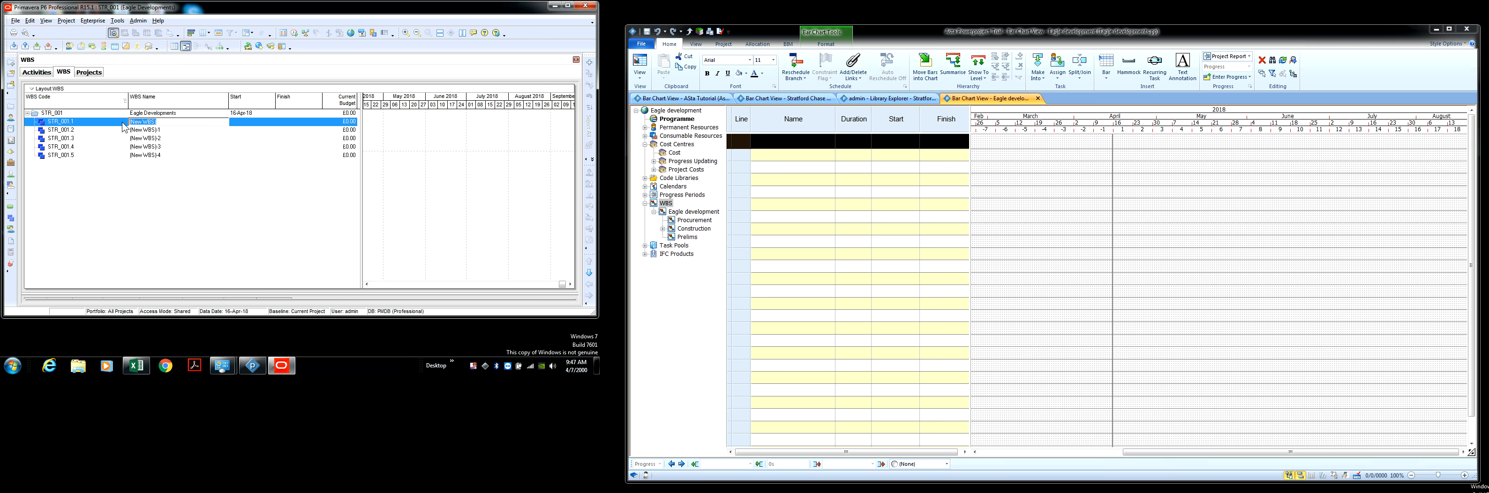
text(Pre-construction Phase)
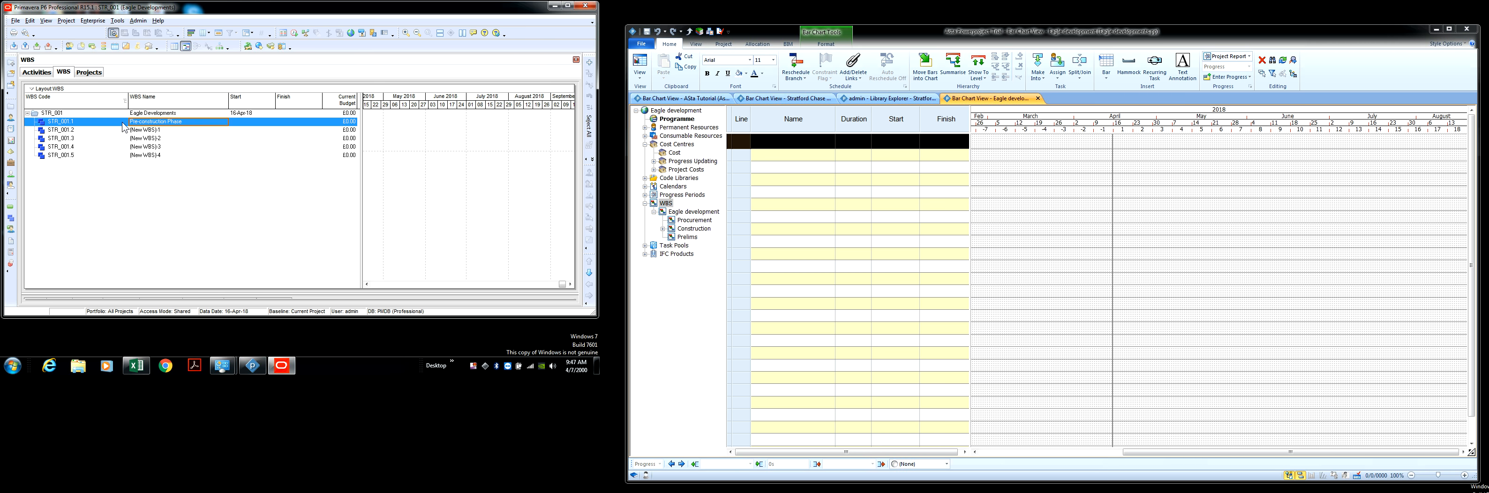
click(164, 129)
click(165, 130)
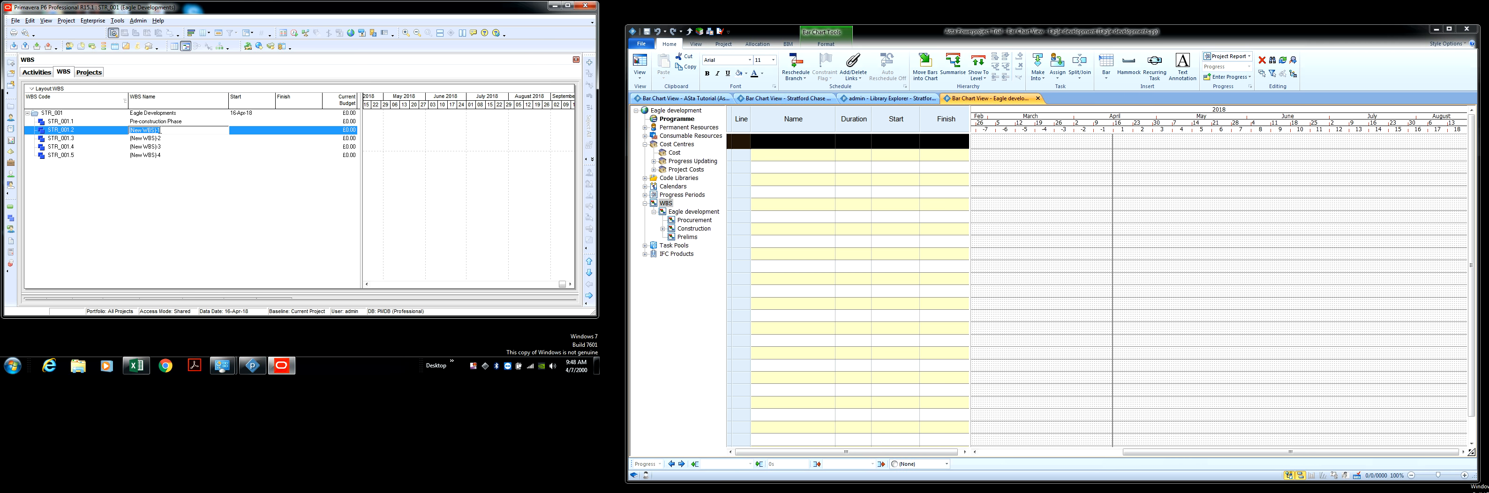
text(Design & Engineering Phase)
key(Return)
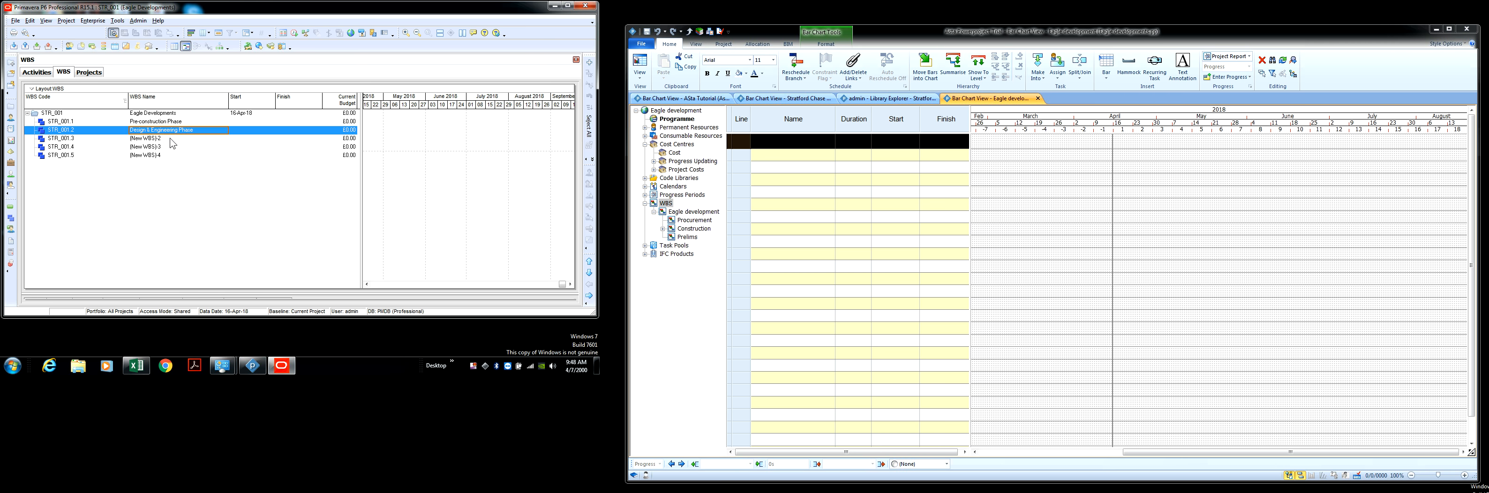
Rename WBS element STR_001.3 as "Procurement Phase".
click(171, 139)
click(171, 138)
drag(160, 139, 129, 141)
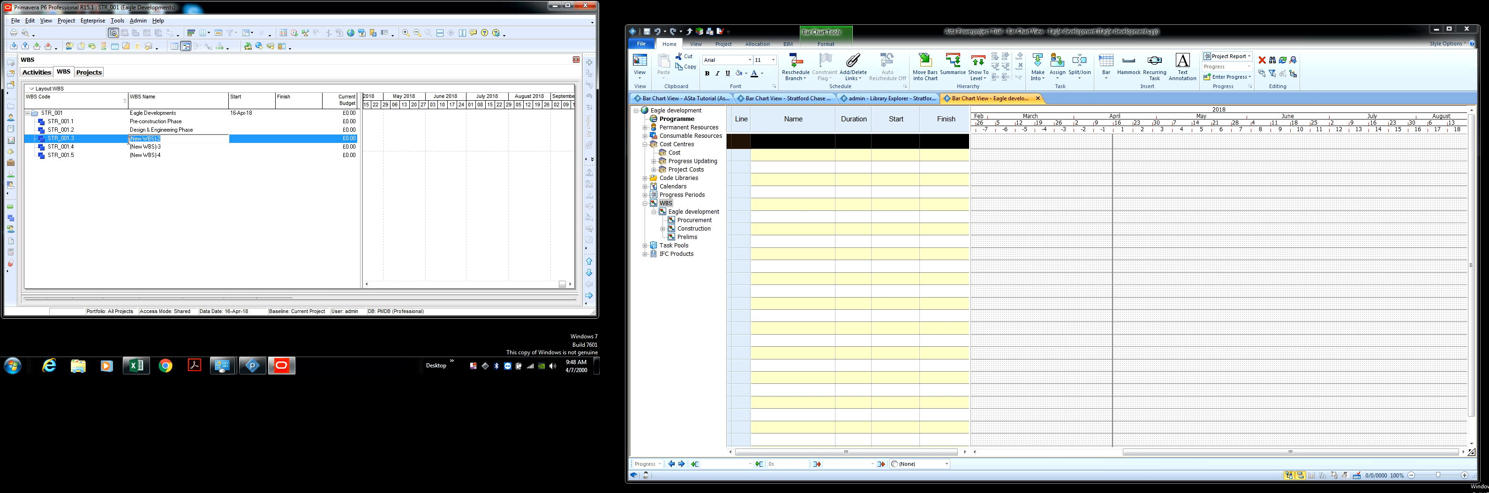
key(BackSpace)
key(Return)
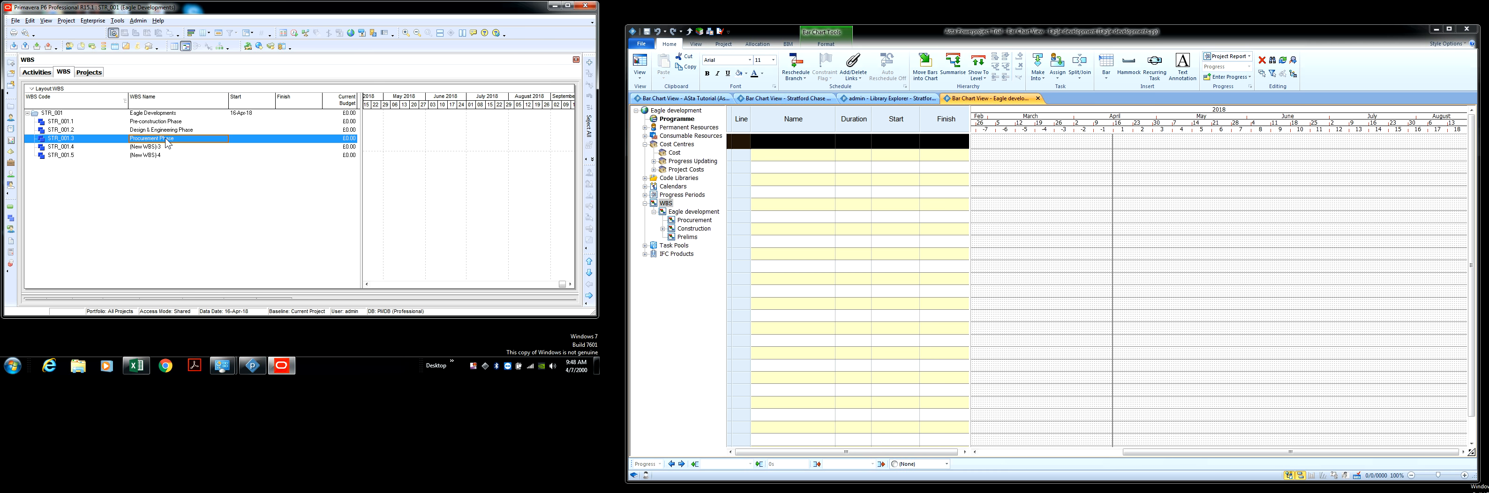
Rename WBS elements STR_001.4 and STR_001.5 as "Manufacturing" and "Shipping".
click(182, 147)
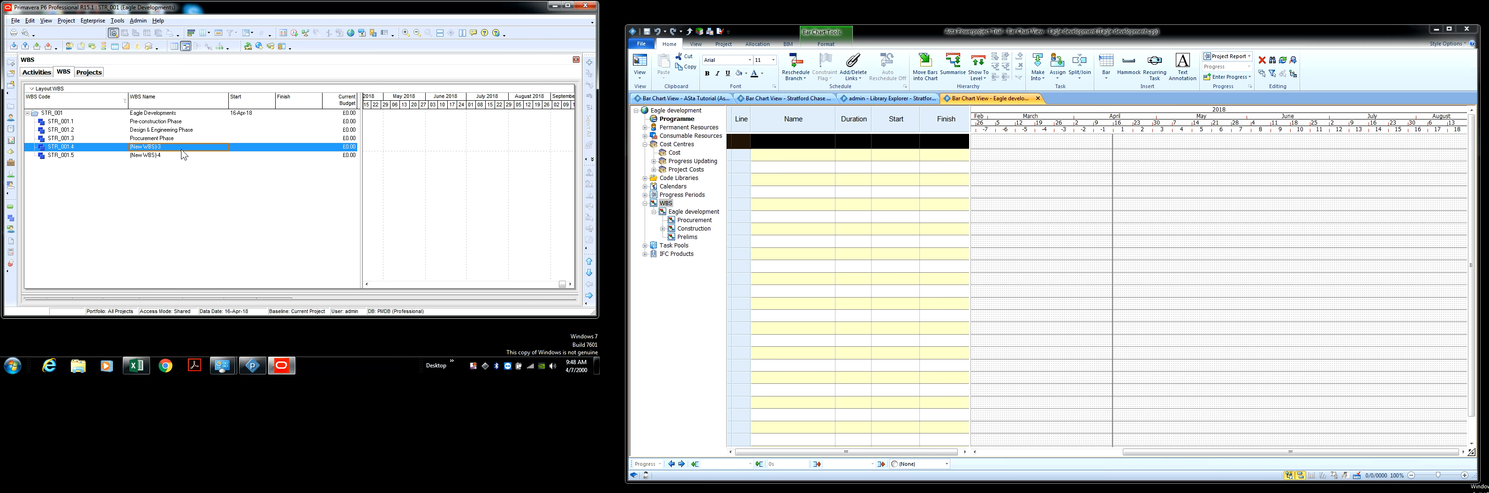
click(183, 147)
key(BackSpace)
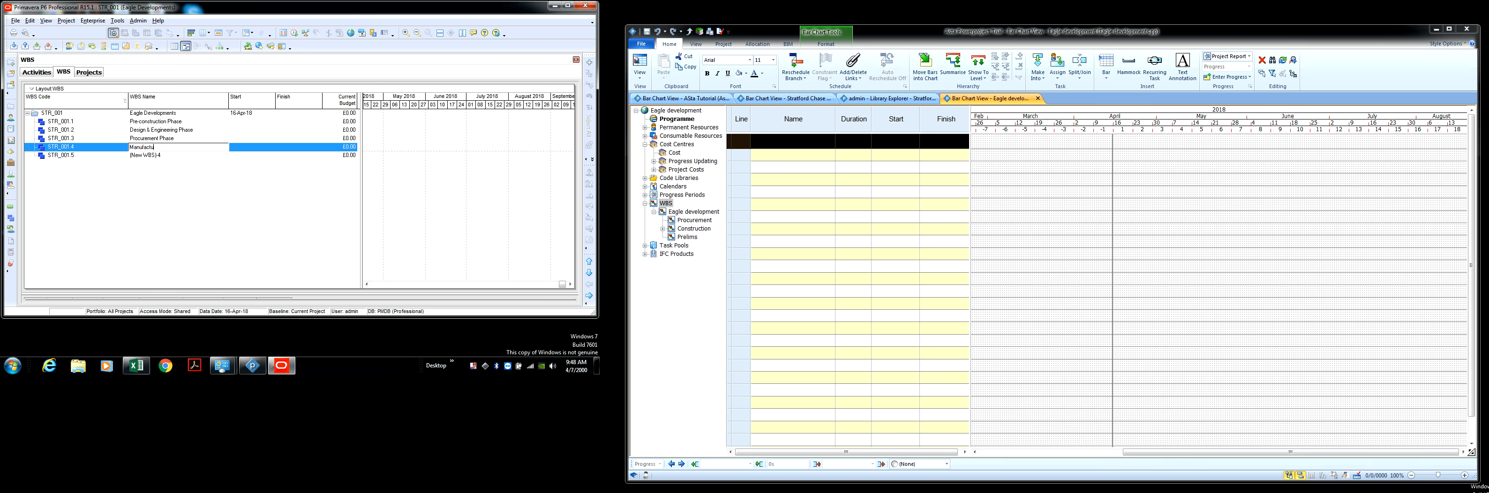
key(Return)
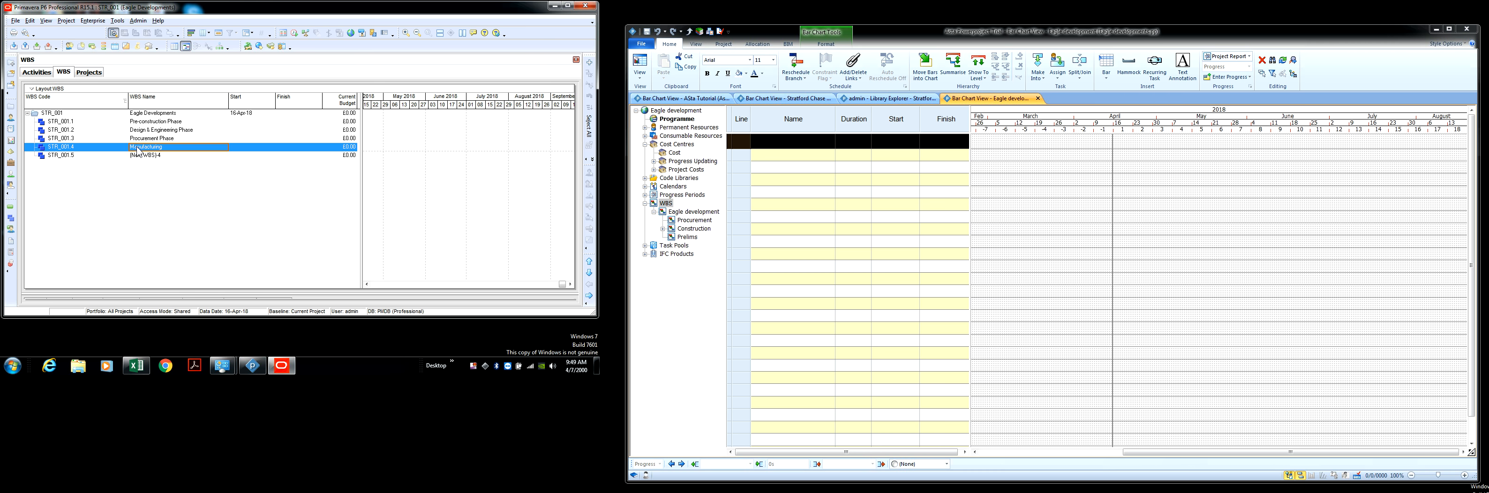
click(167, 155)
drag(166, 156, 126, 156)
text(SH)
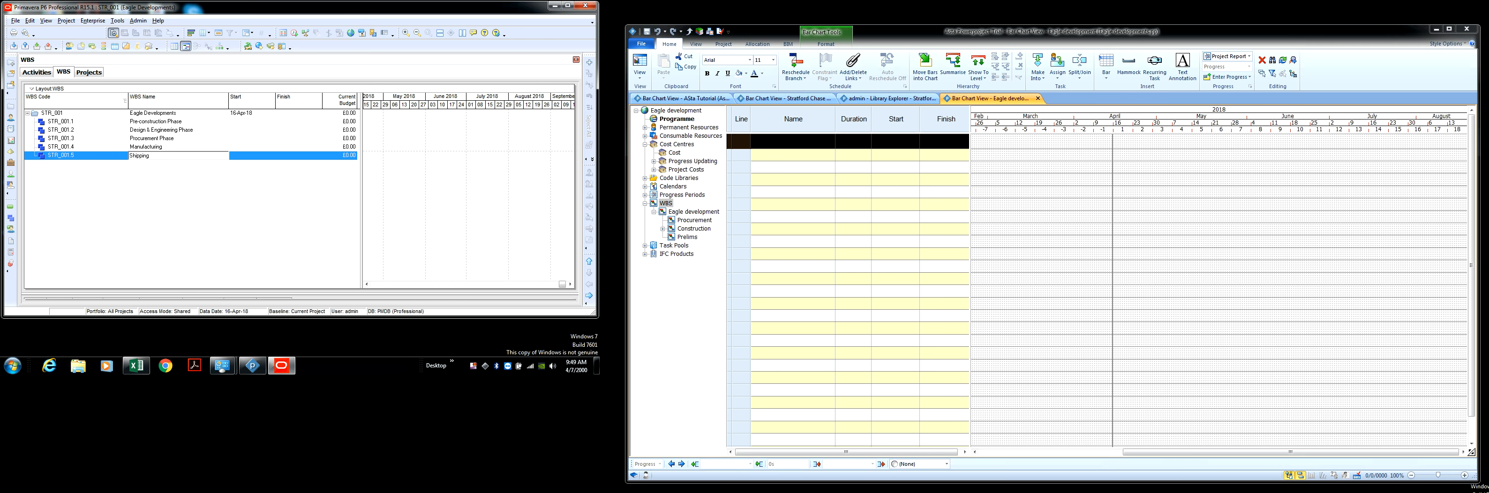
key(Return)
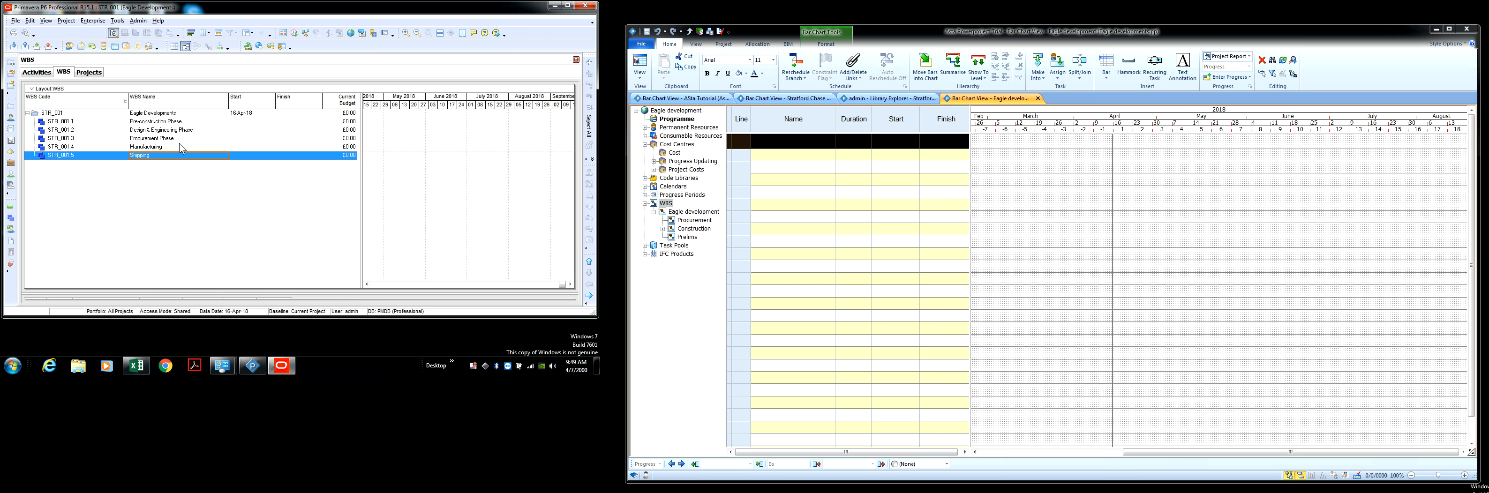
Add two further WBS elements directly under Eagle Developments, in addition to the five named phases.
click(162, 114)
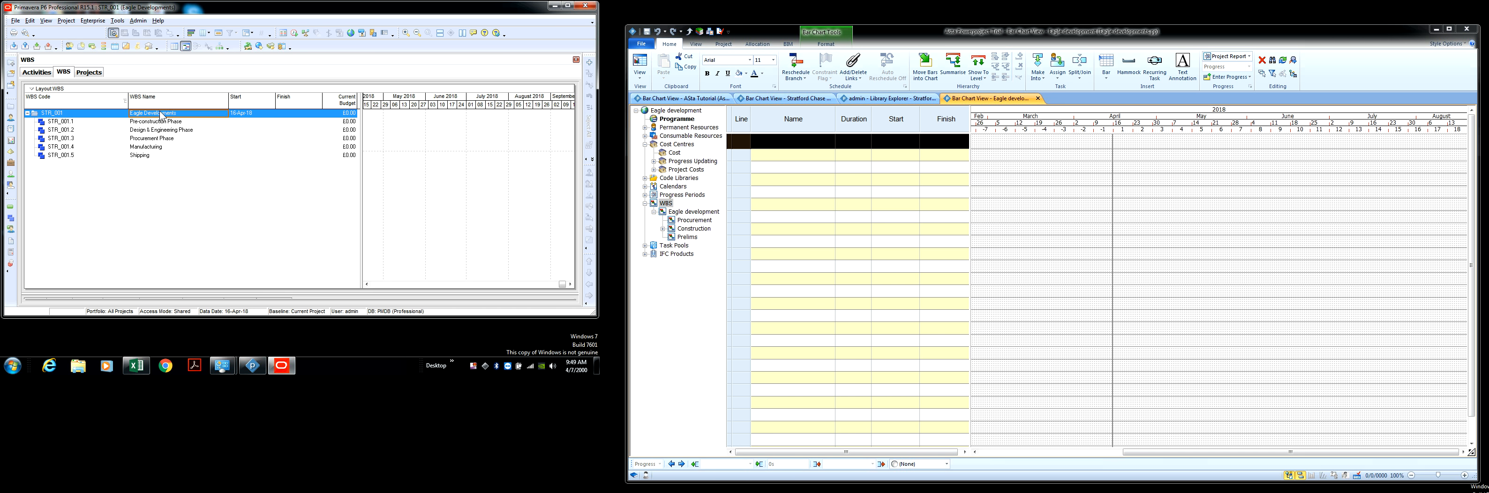
right_click(161, 114)
mouse_move(219, 205)
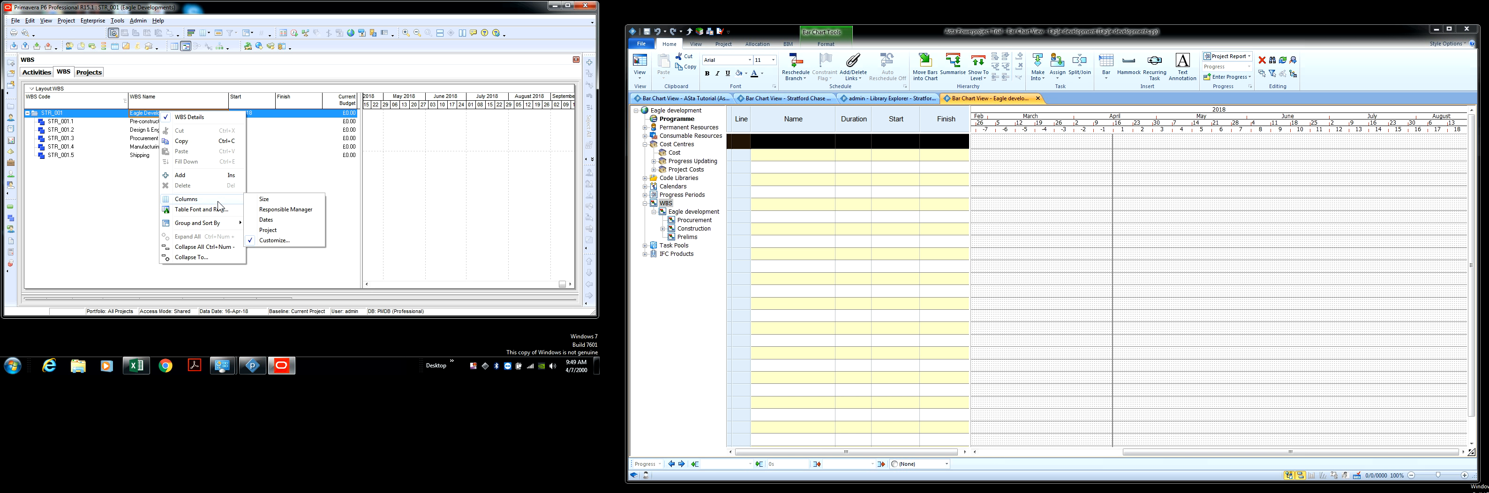
click(206, 175)
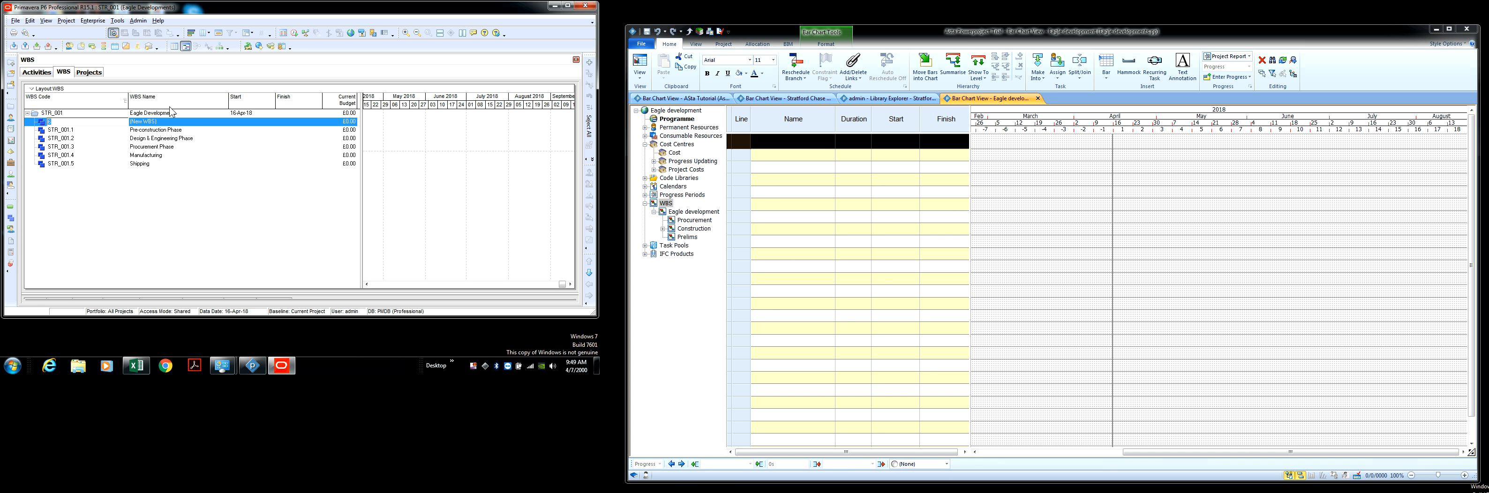
right_click(168, 112)
click(204, 175)
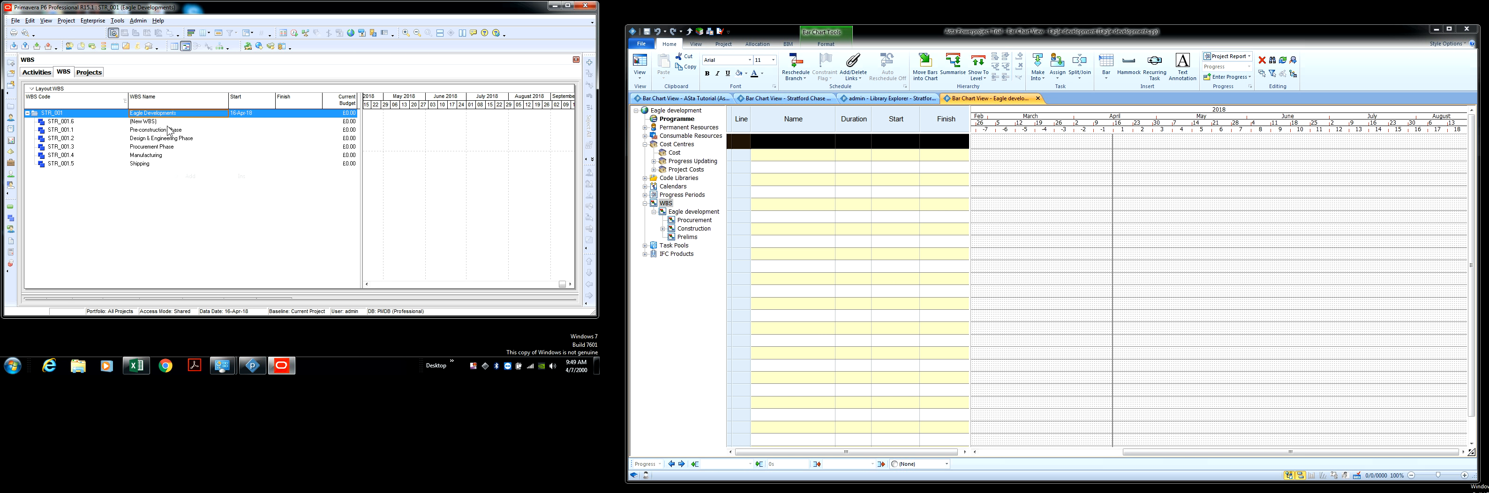
Add another WBS element directly under Eagle Developments and move STR_001.6 below Shipping.
right_click(169, 113)
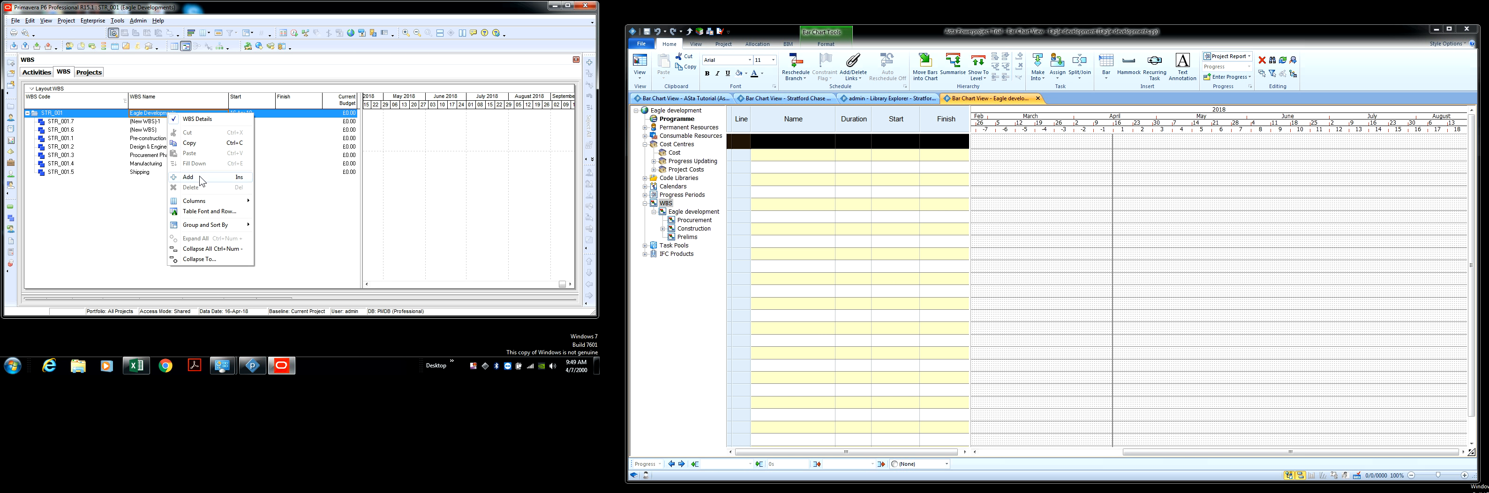
click(199, 177)
click(164, 137)
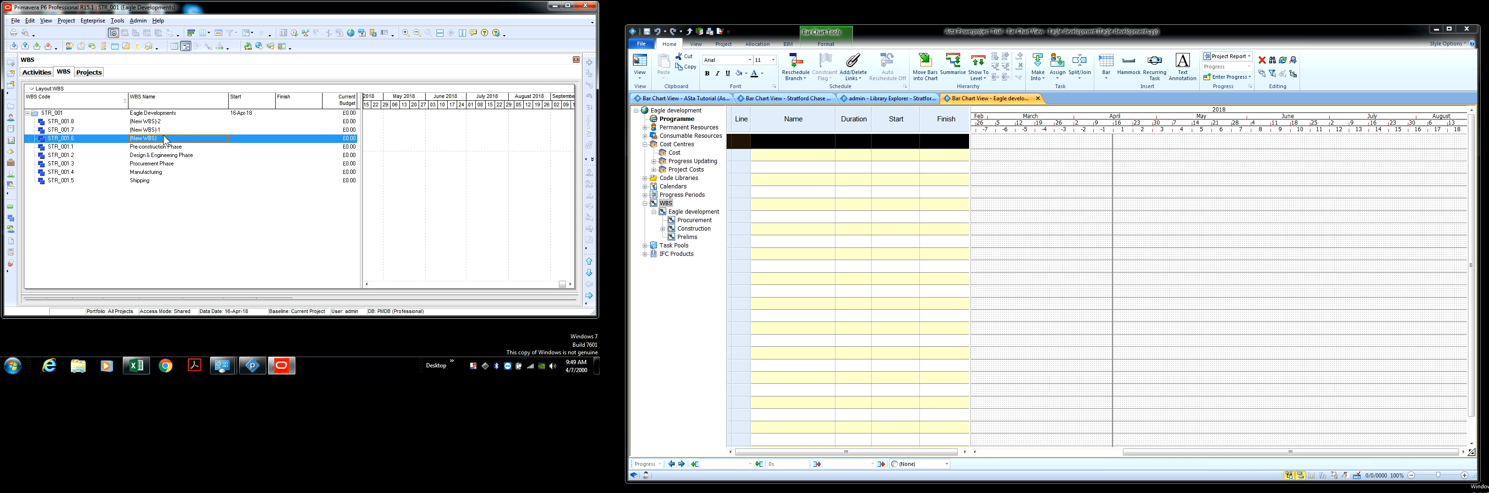
double_click(590, 273)
click(590, 273)
double_click(590, 273)
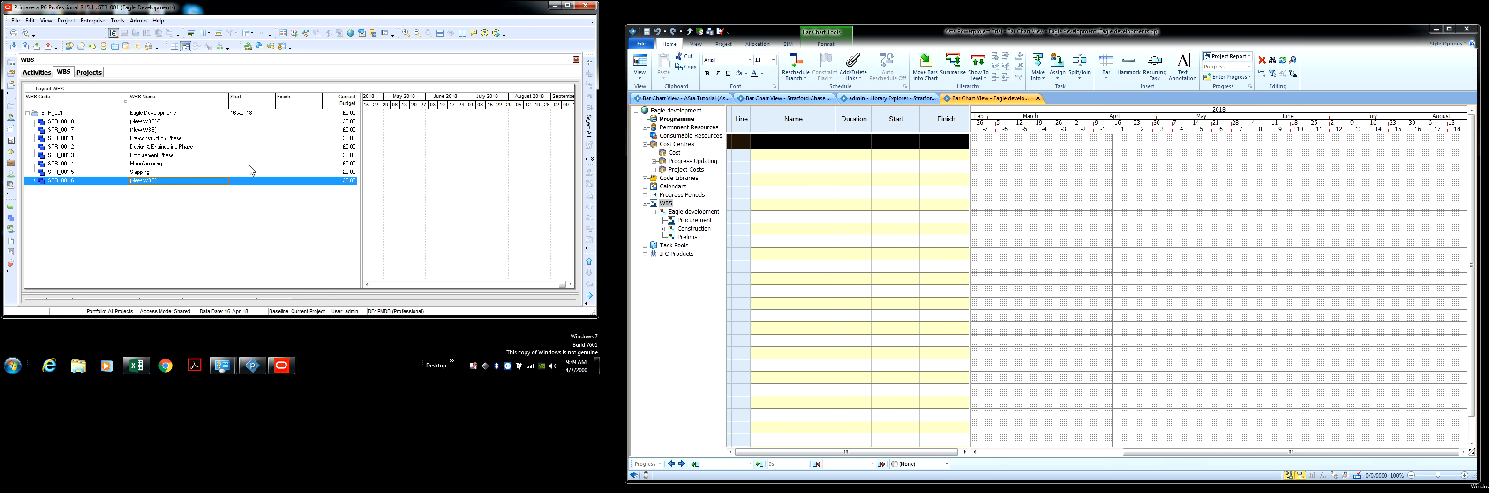
Move WBS element STR_001.7 down the list to sit directly below STR_001.6.
click(159, 130)
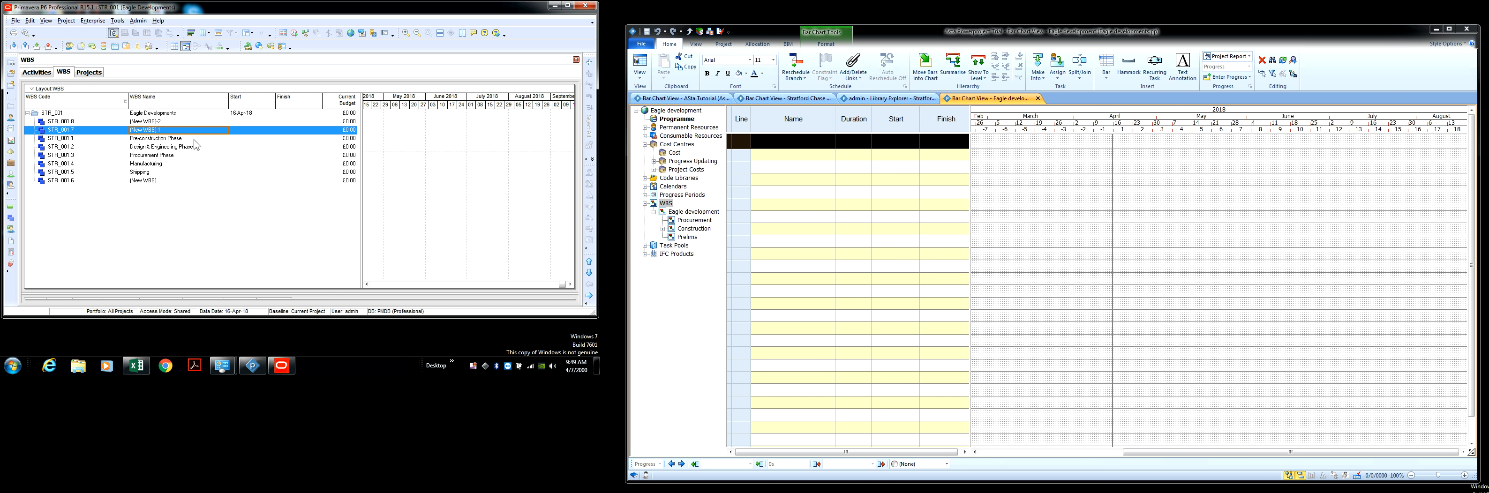
click(590, 273)
click(590, 274)
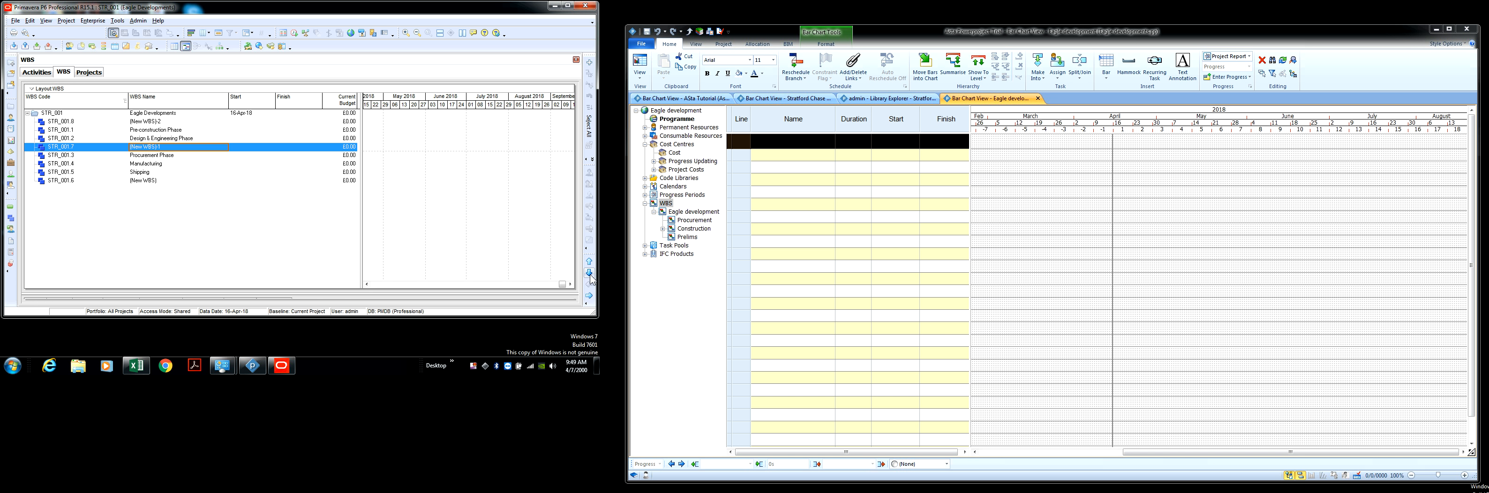
click(590, 273)
click(589, 273)
click(590, 273)
click(590, 273)
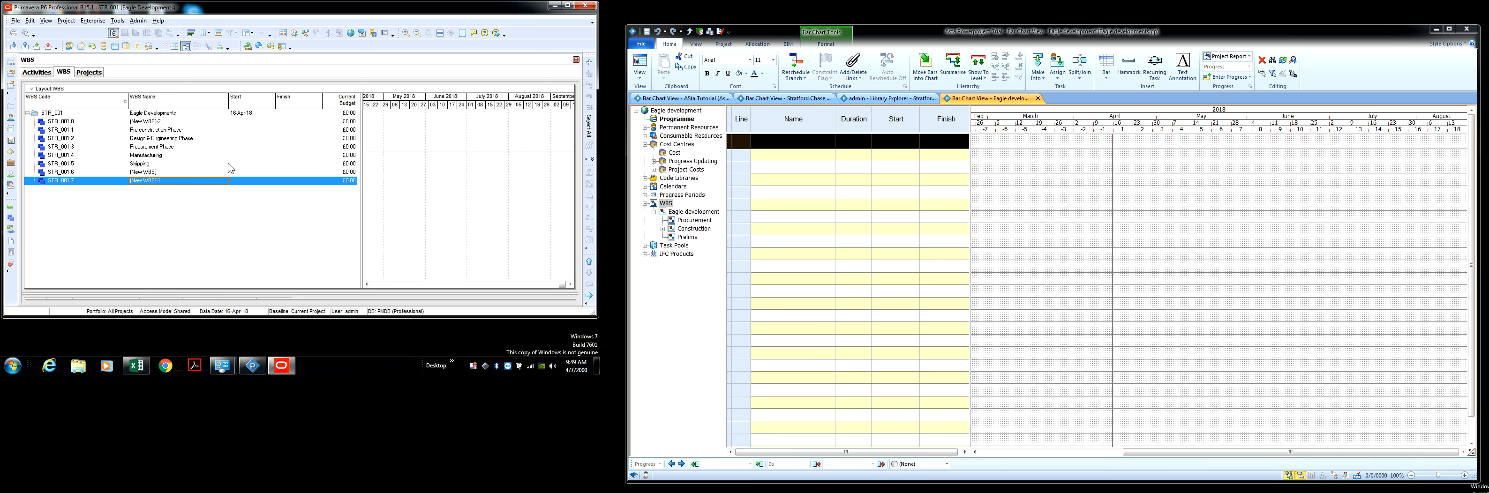
Move WBS element STR_001.8 down the list to sit directly below STR_001.7.
click(154, 123)
click(590, 274)
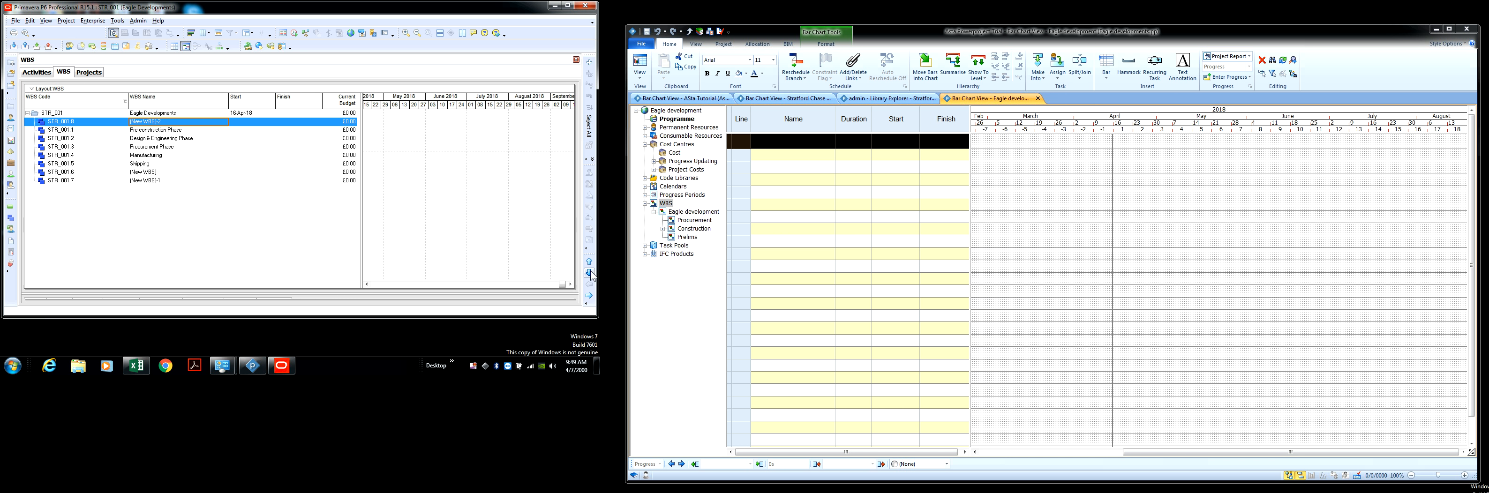
click(591, 273)
click(590, 272)
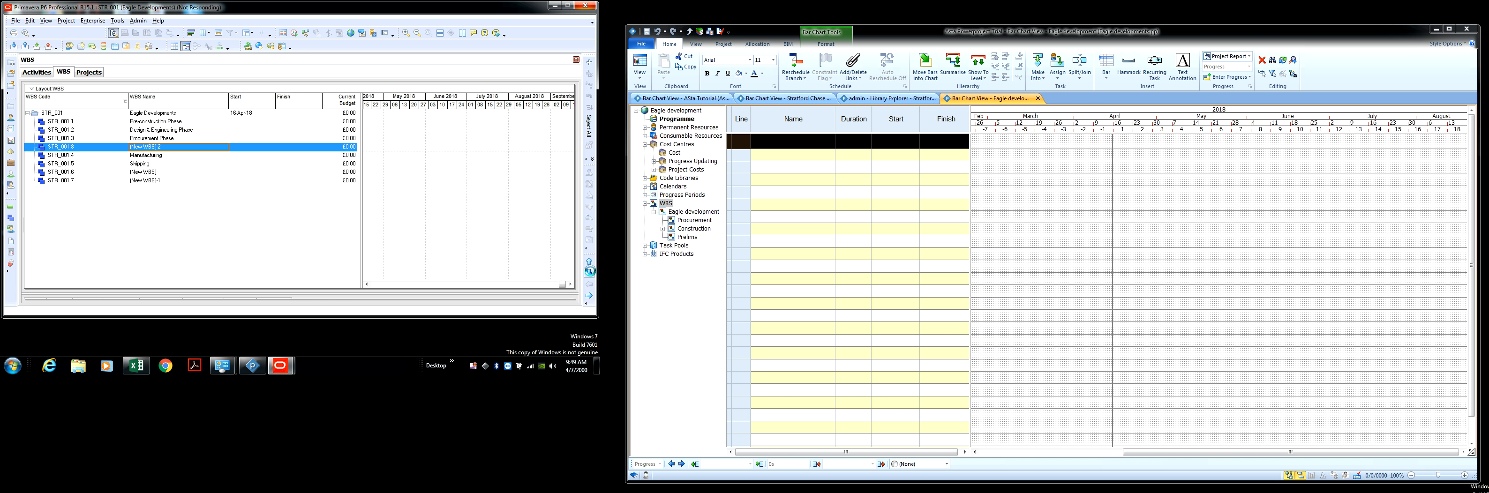
click(590, 274)
click(590, 274)
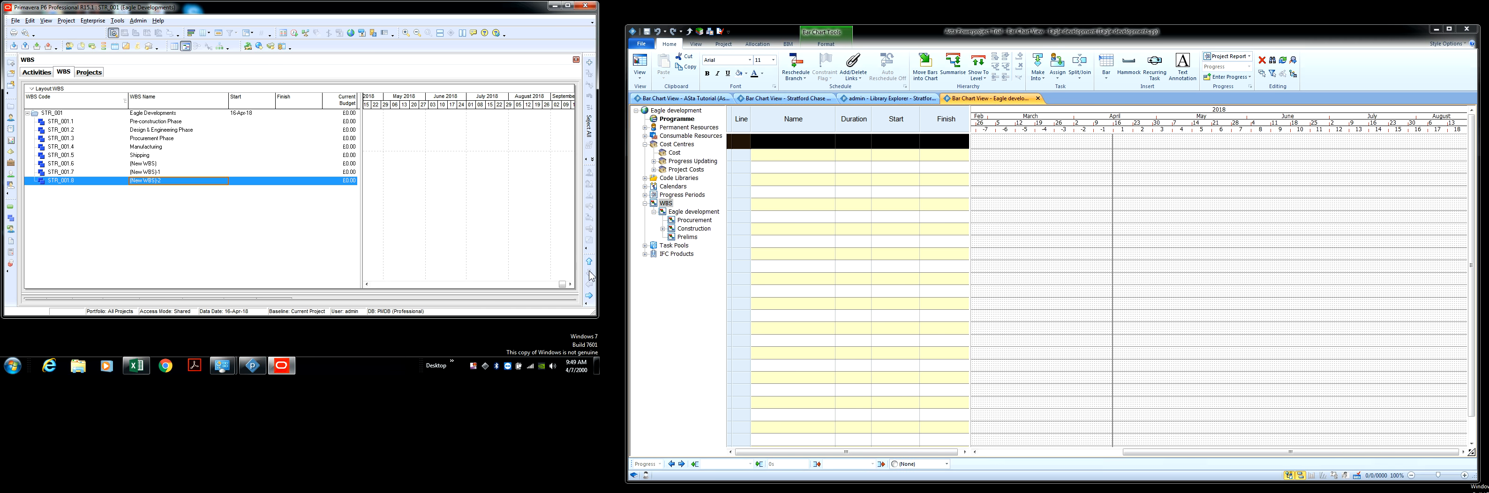
Rename WBS elements STR_001.6 and STR_001.7 as "Installation" and "Testing & Commissioning".
click(159, 165)
click(160, 169)
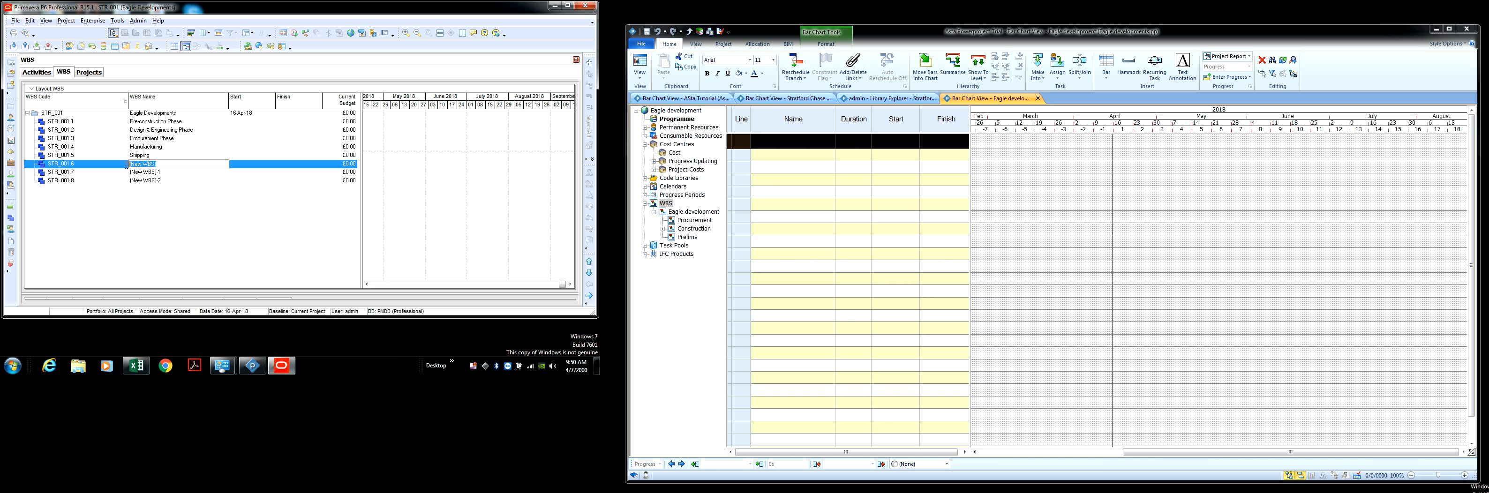
text(Installation)
click(162, 172)
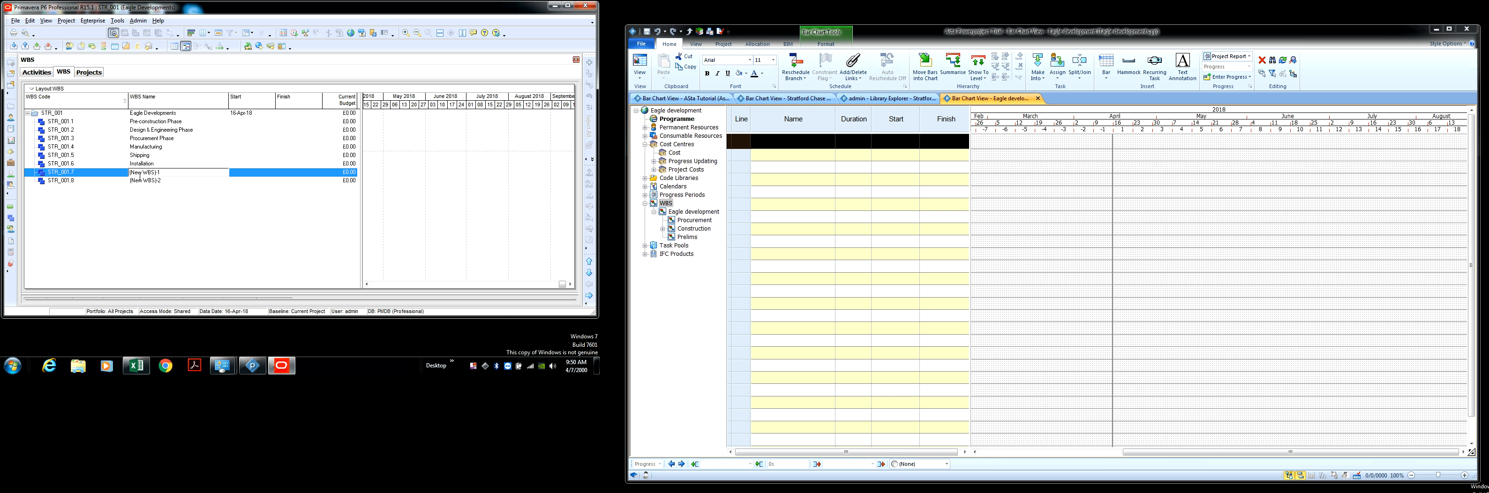
drag(139, 177, 123, 185)
text(Testing & Commissioning)
key(Return)
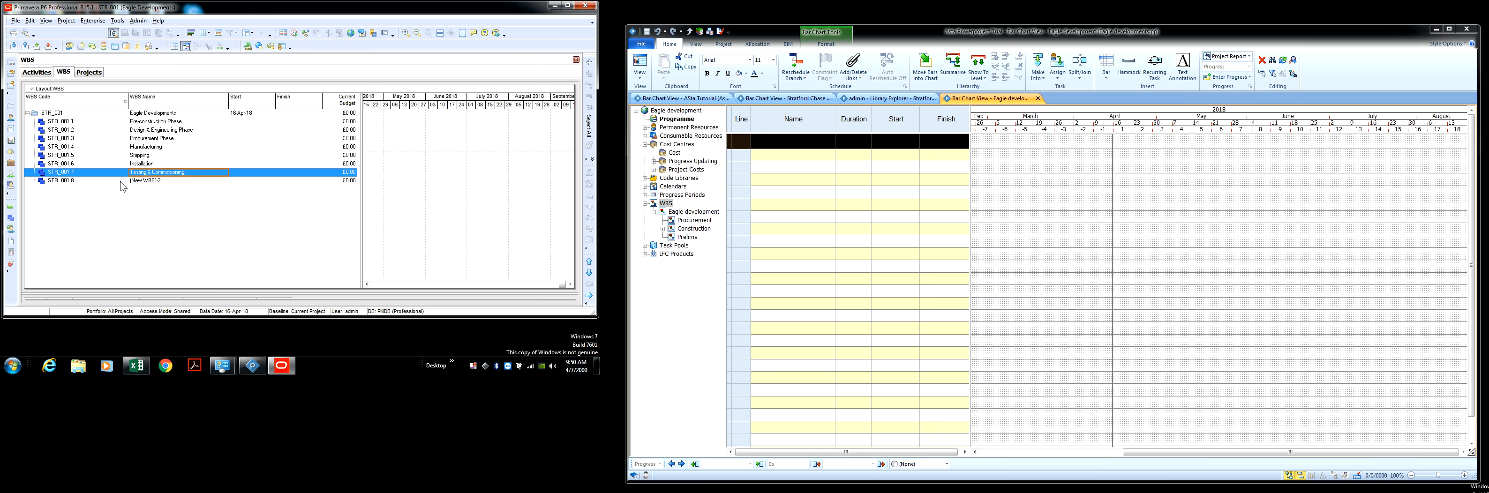
Rename WBS element STR_001.8 as "Close-Out & Handover".
click(166, 180)
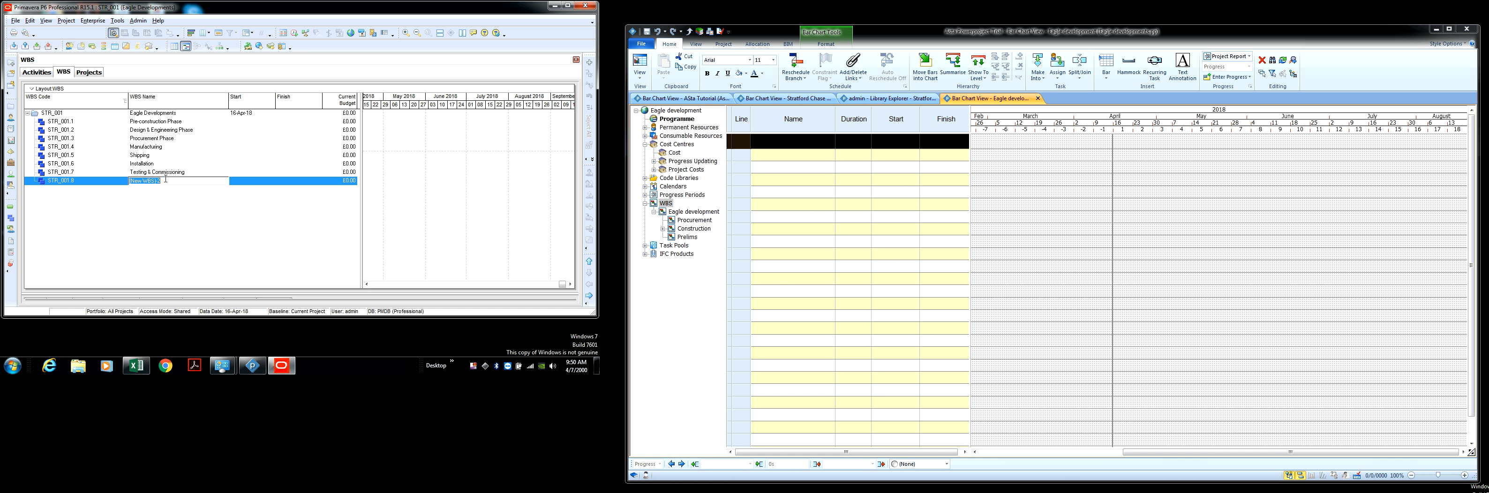
text(Close-Out & Handover)
key(Return)
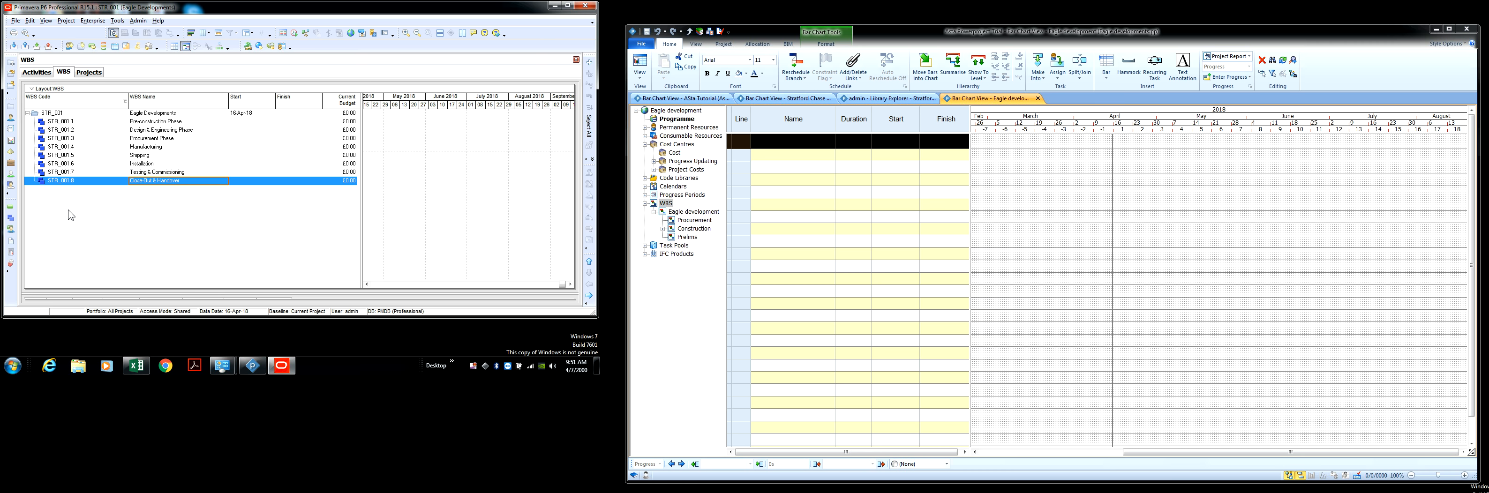
Indent Manufacturing and Shipping under Procurement Phase, with Shipping placed below Manufacturing.
click(143, 148)
click(589, 295)
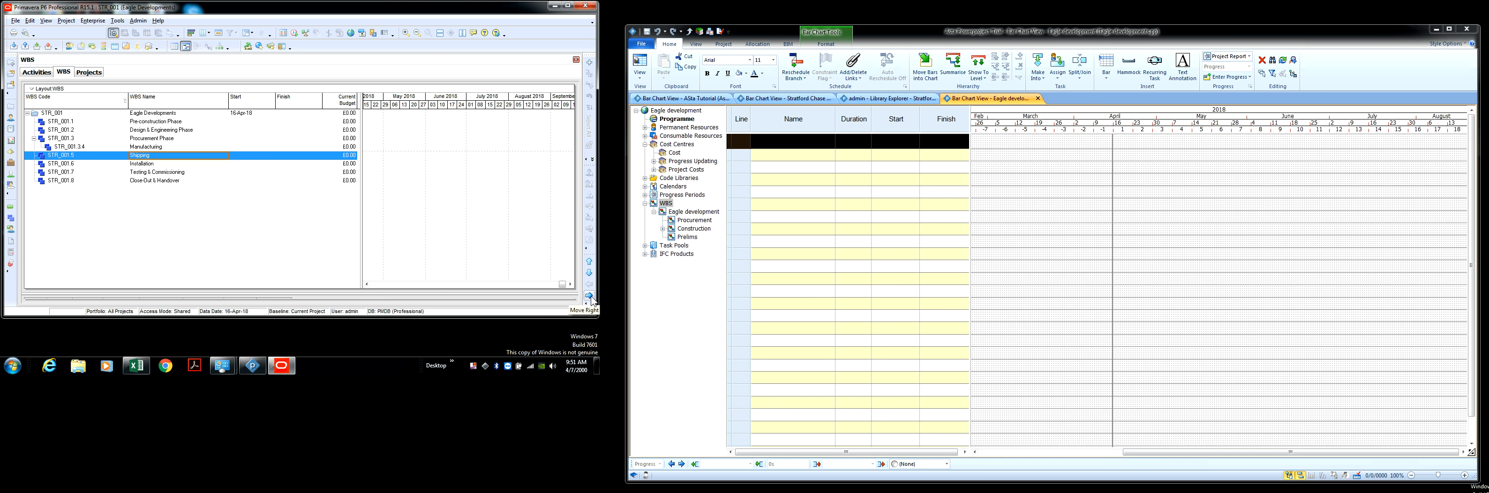
click(589, 295)
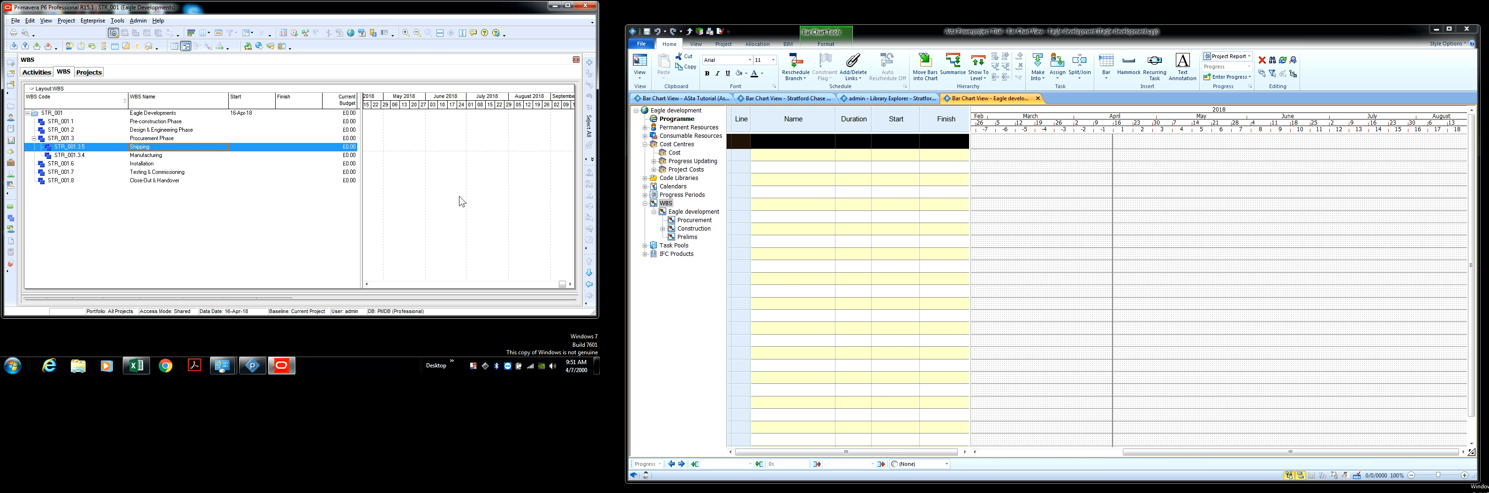
click(589, 273)
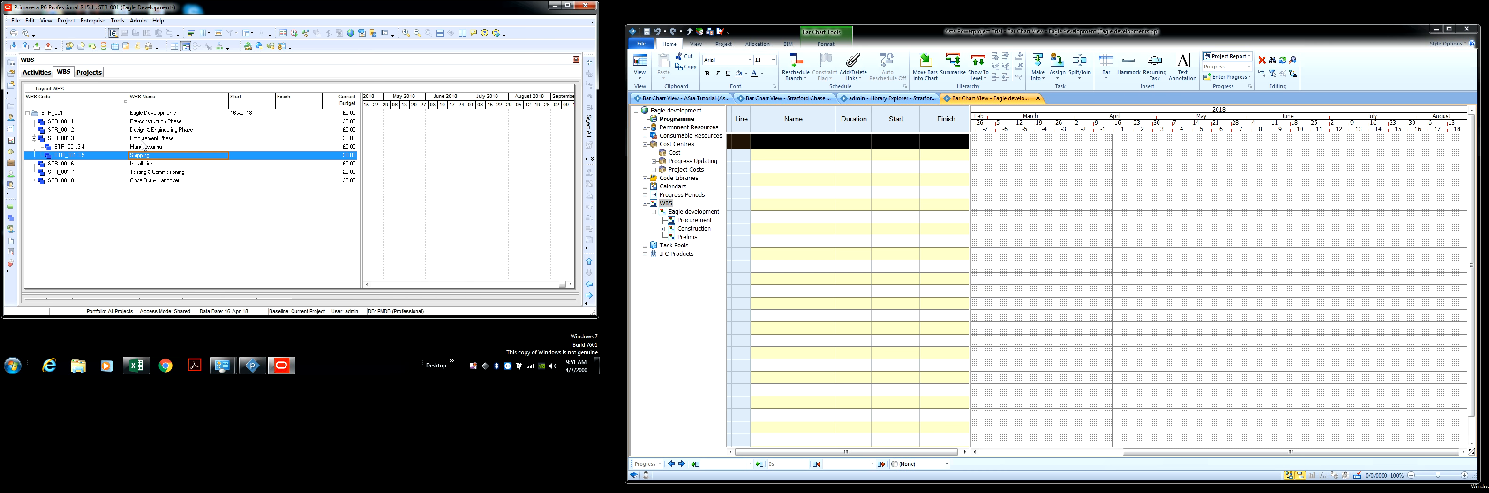
Extend the name of WBS element STR_001.8 to "Close-Out & Handover Phase".
click(150, 173)
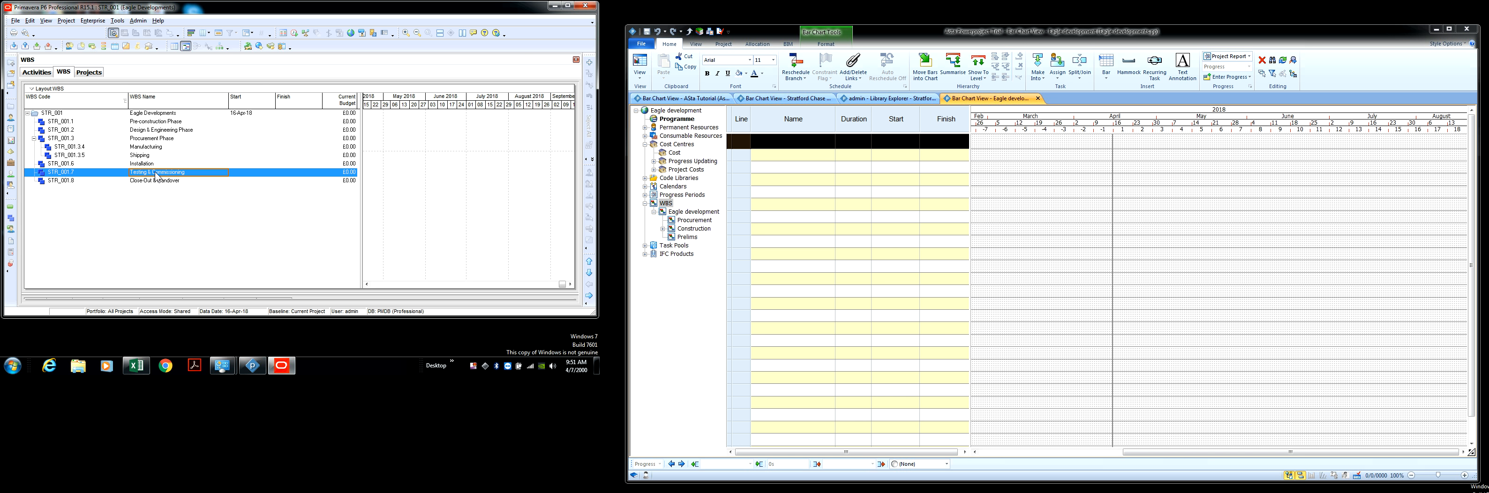
click(187, 173)
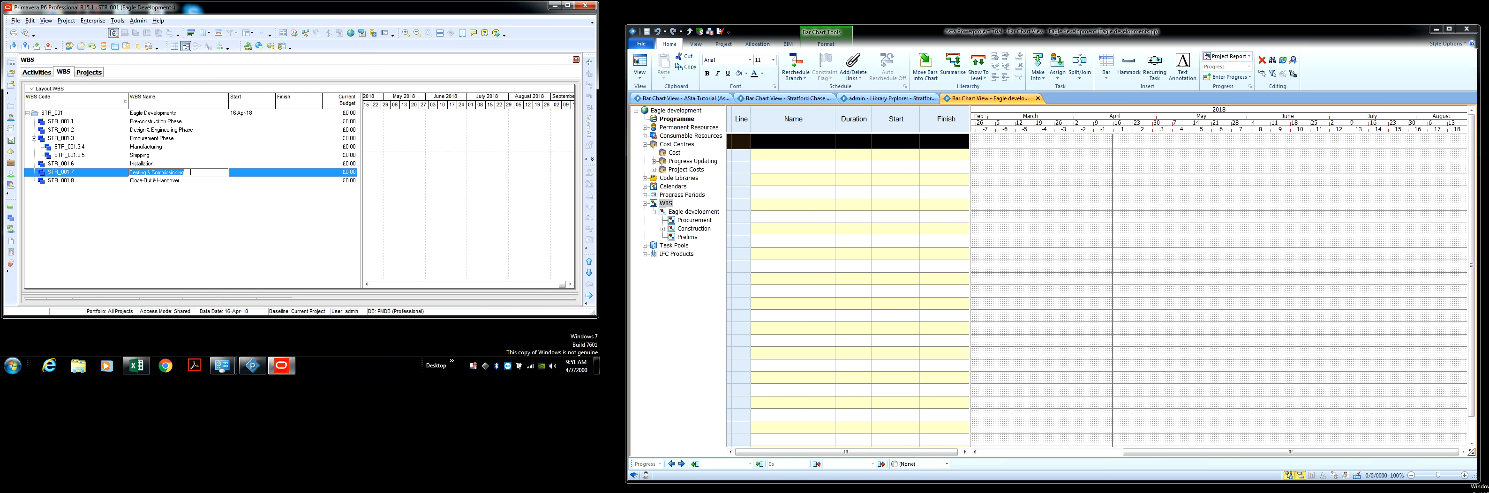
click(177, 183)
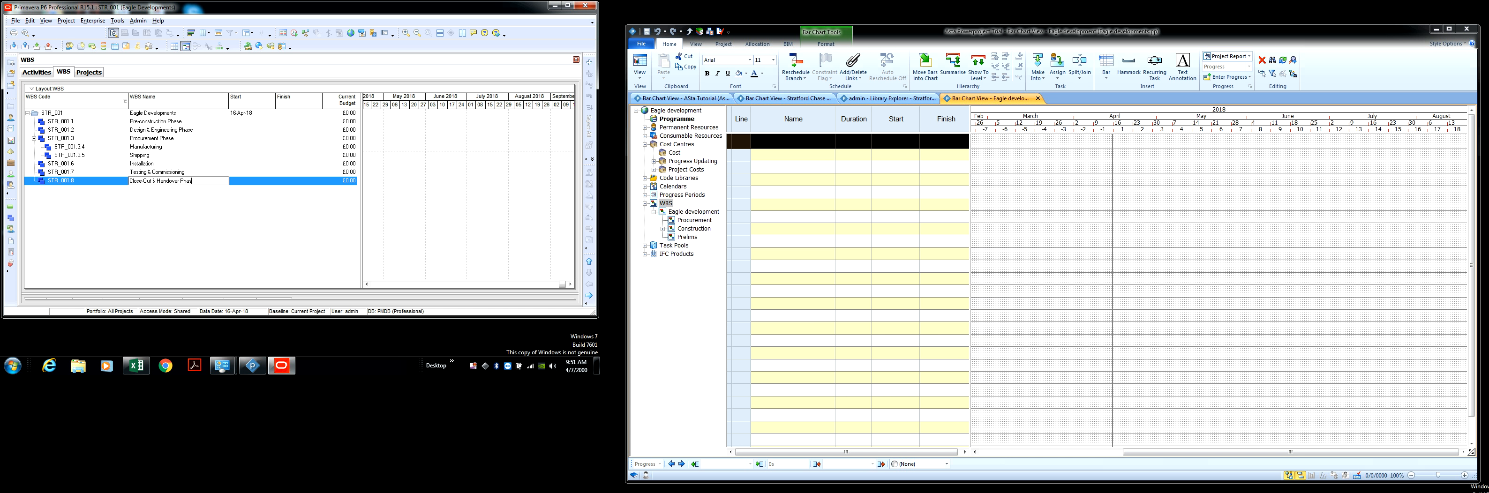
key(Return)
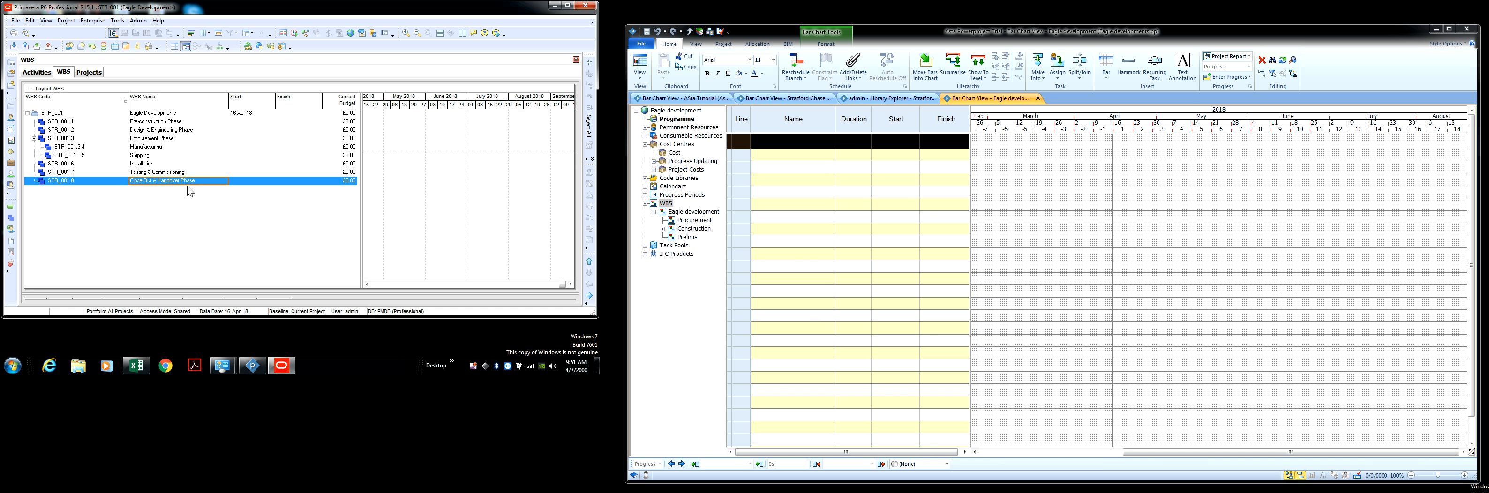
Rename WBS element STR_001.2 as "Design & Engineering" and indent it under Pre-construction Phase.
click(149, 130)
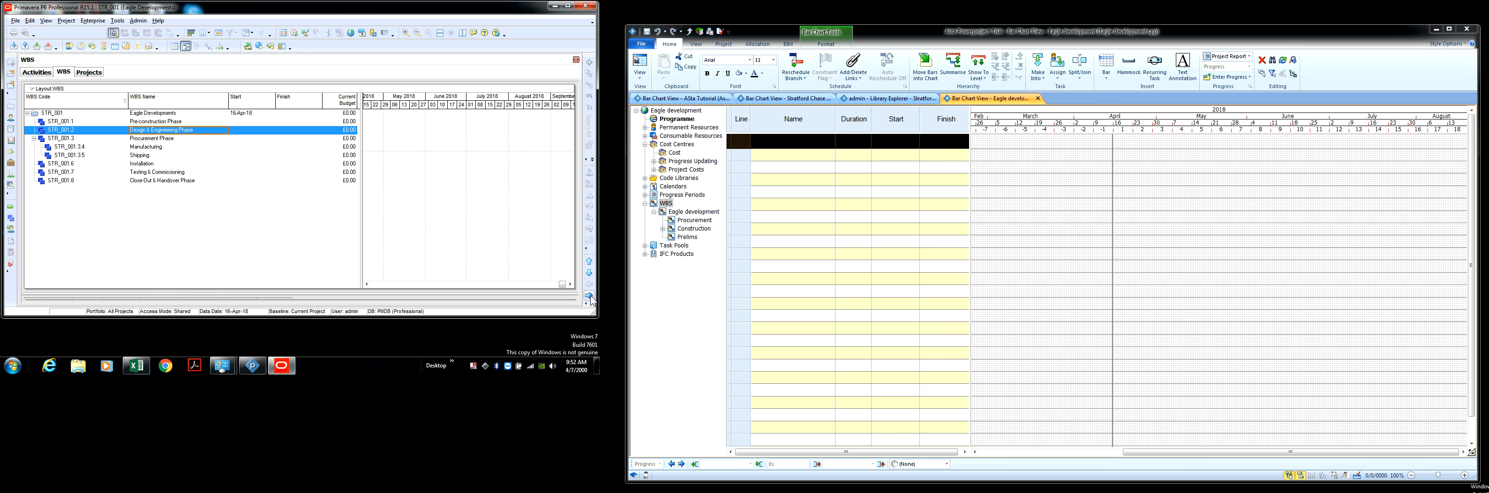
click(199, 132)
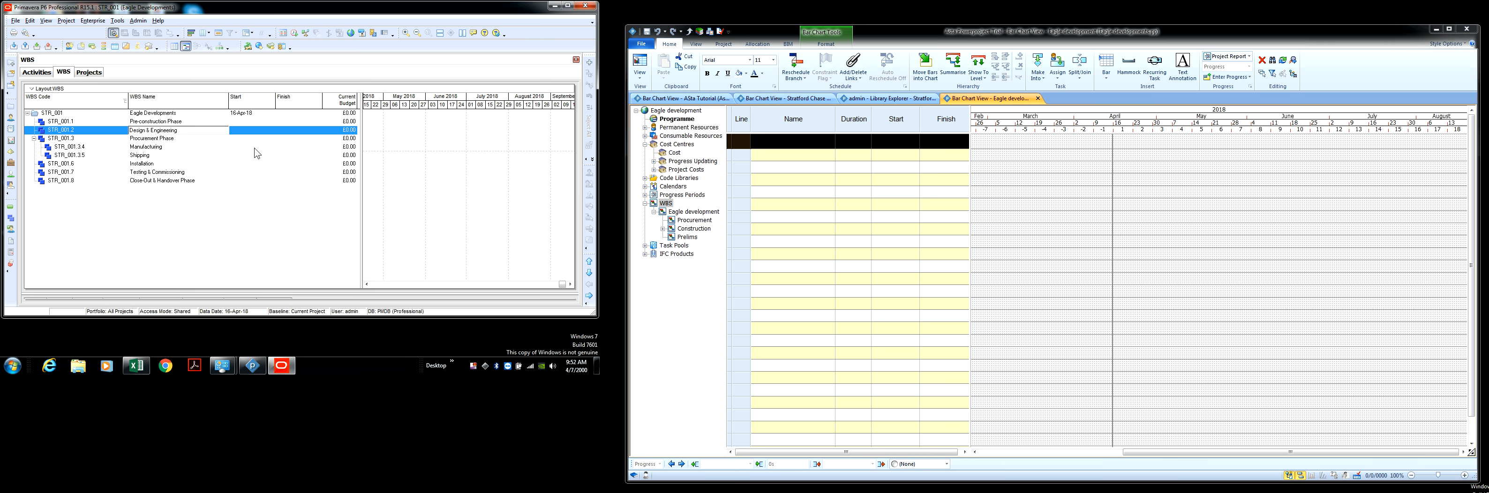
click(590, 295)
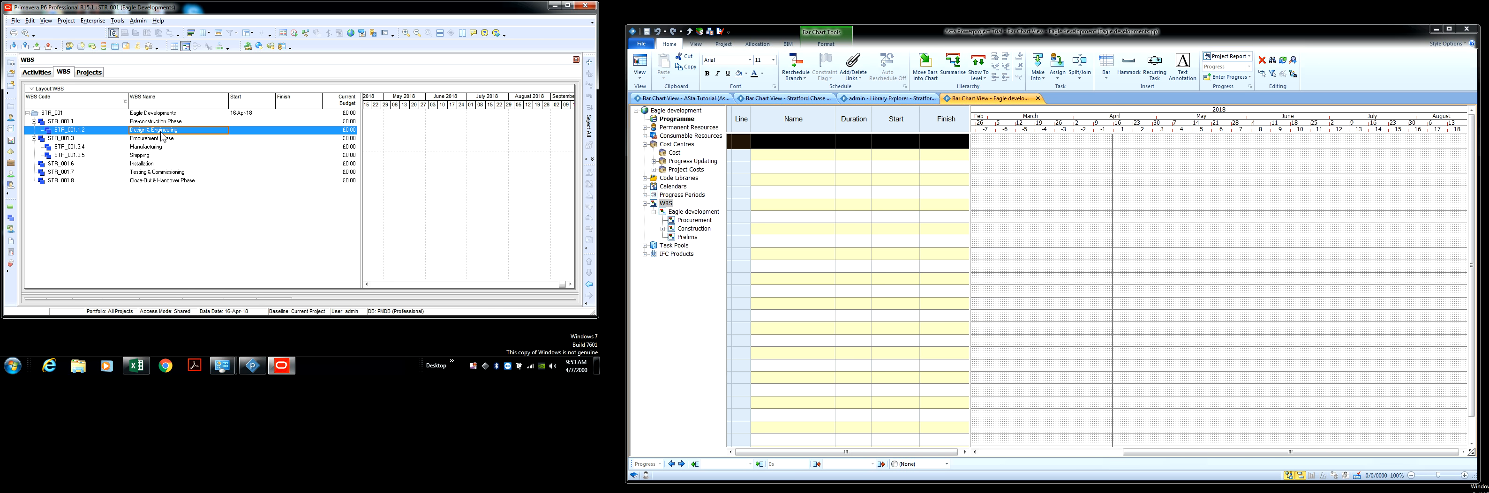
Add a WBS element under Design & Engineering and name it "Shop-drawings".
right_click(132, 135)
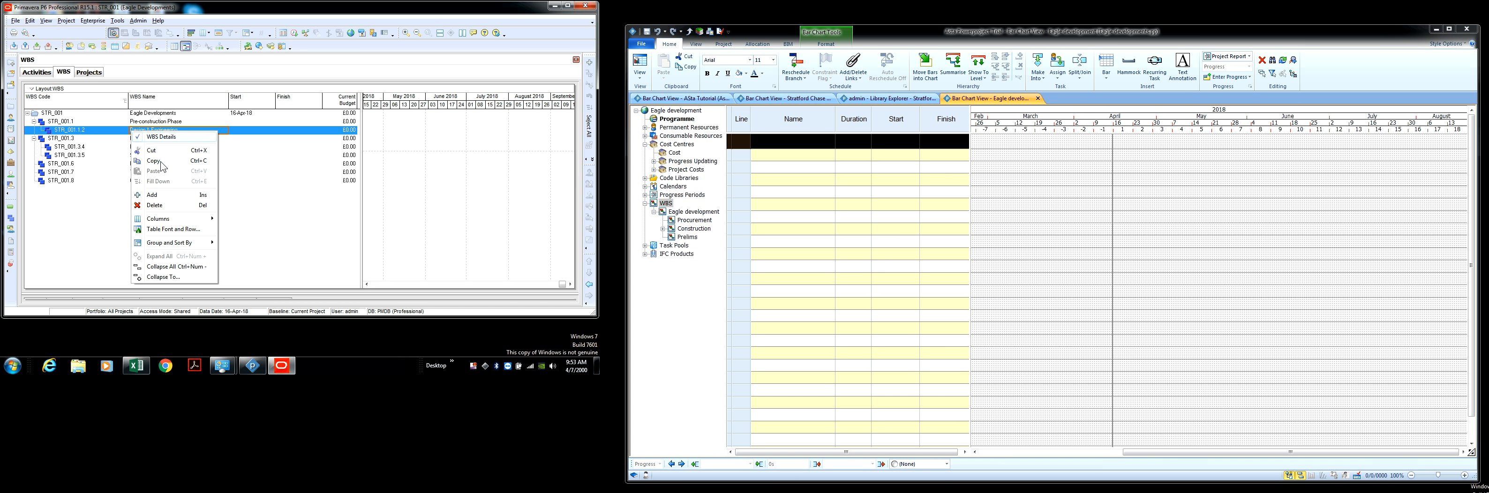
click(168, 196)
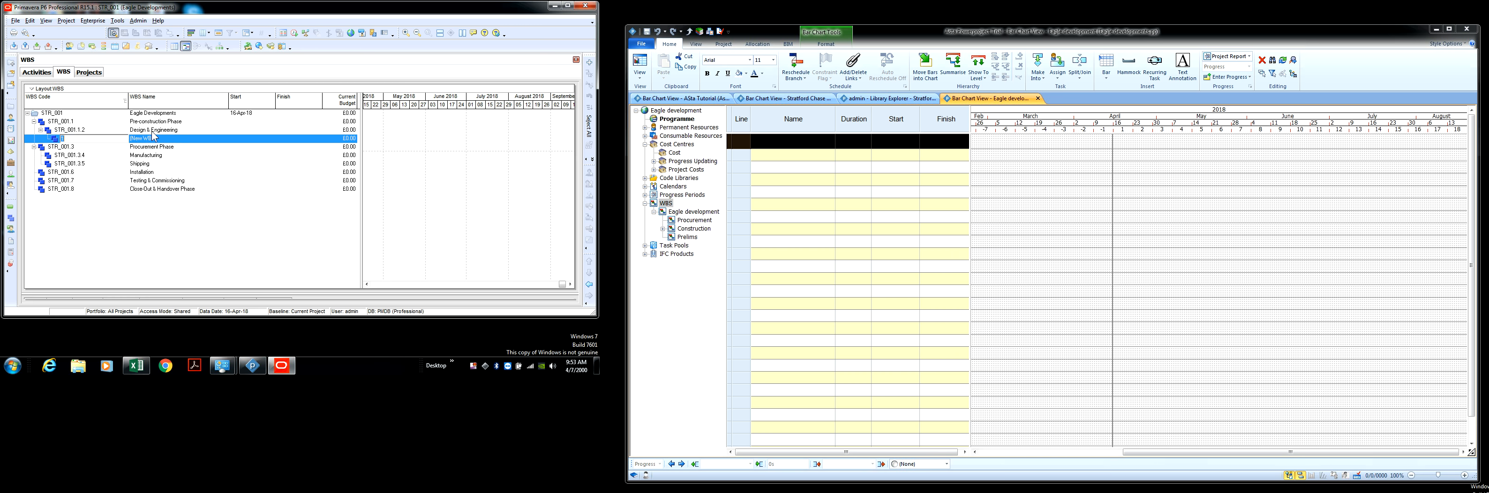
key(Tab)
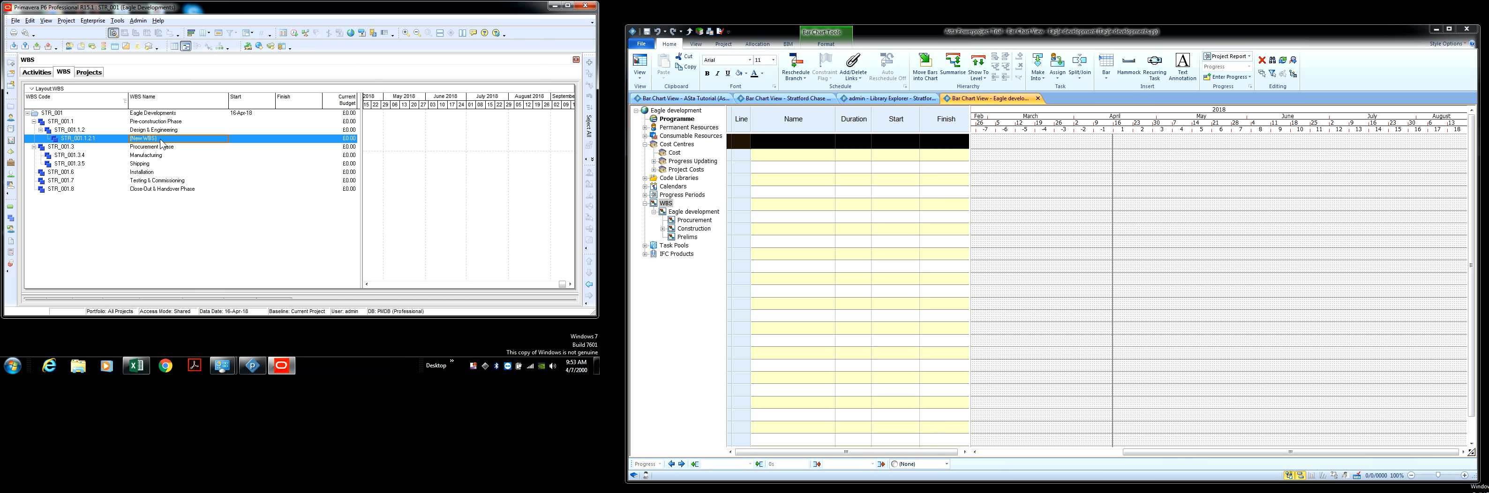
click(161, 140)
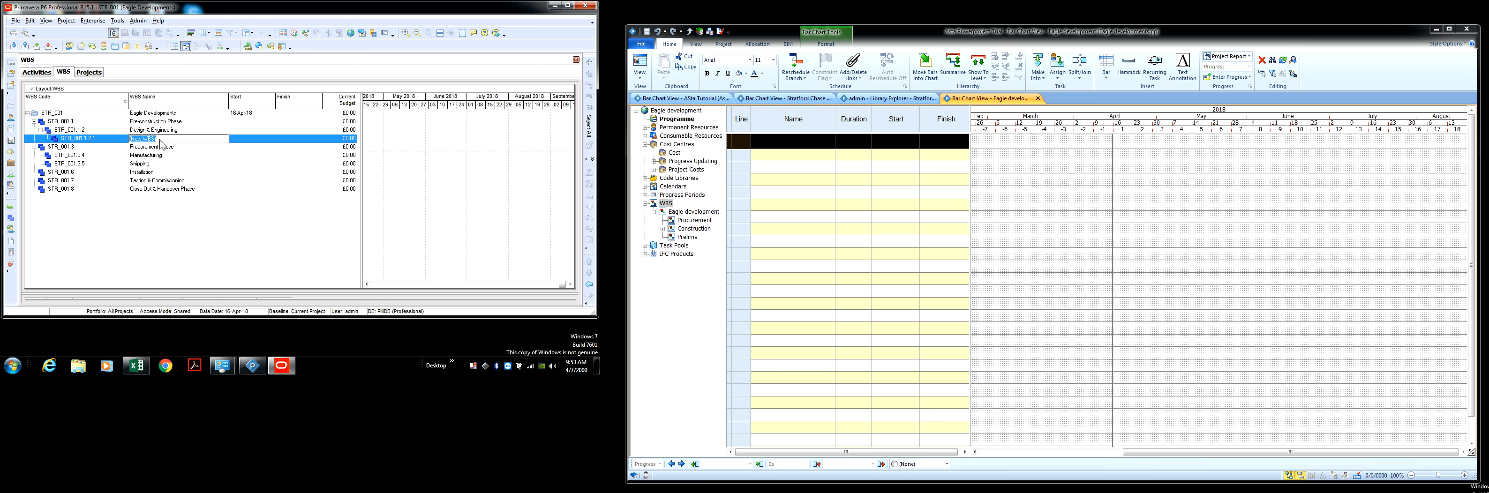
key(BackSpace)
click(139, 141)
key(Return)
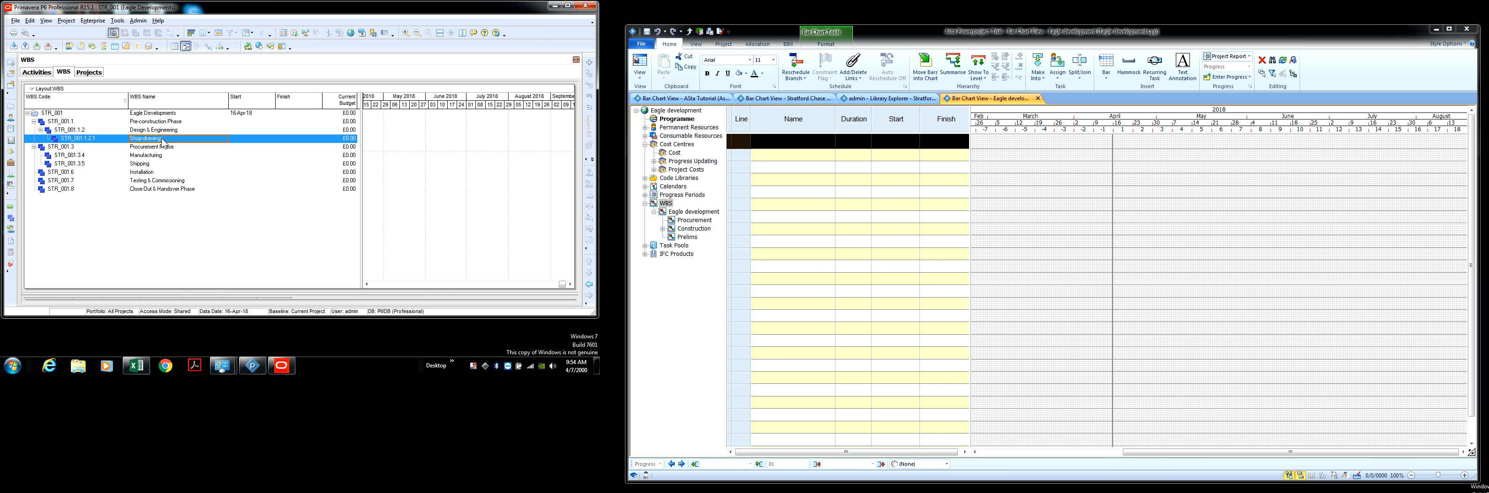
Add a WBS element under Shop-drawings and name it "Submittals".
right_click(162, 140)
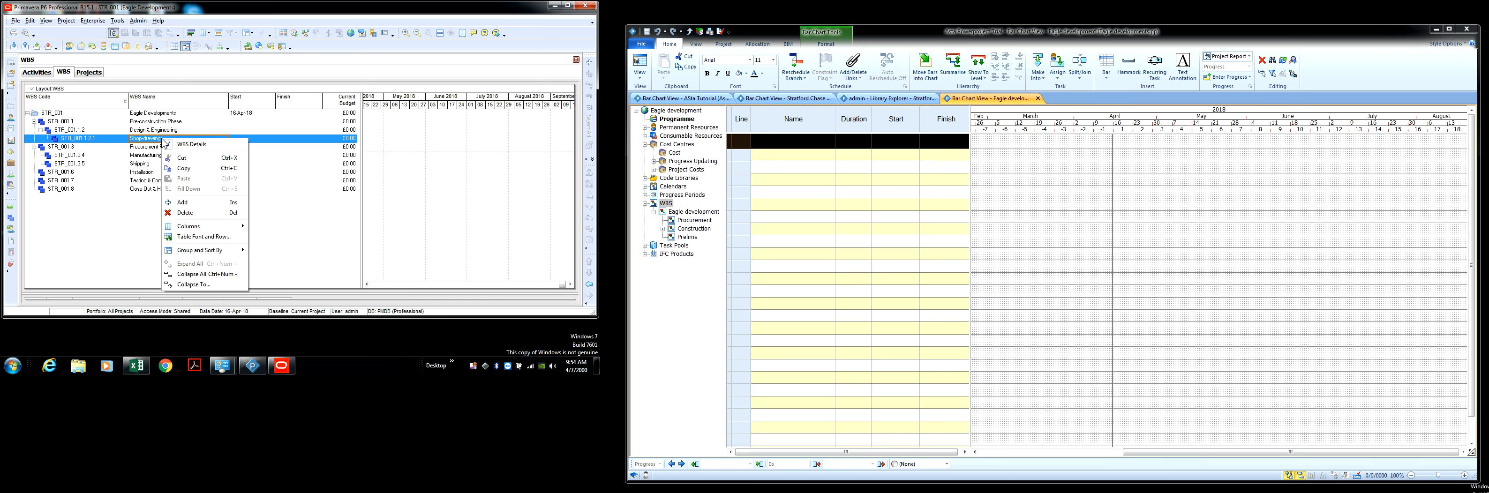
click(182, 202)
click(178, 147)
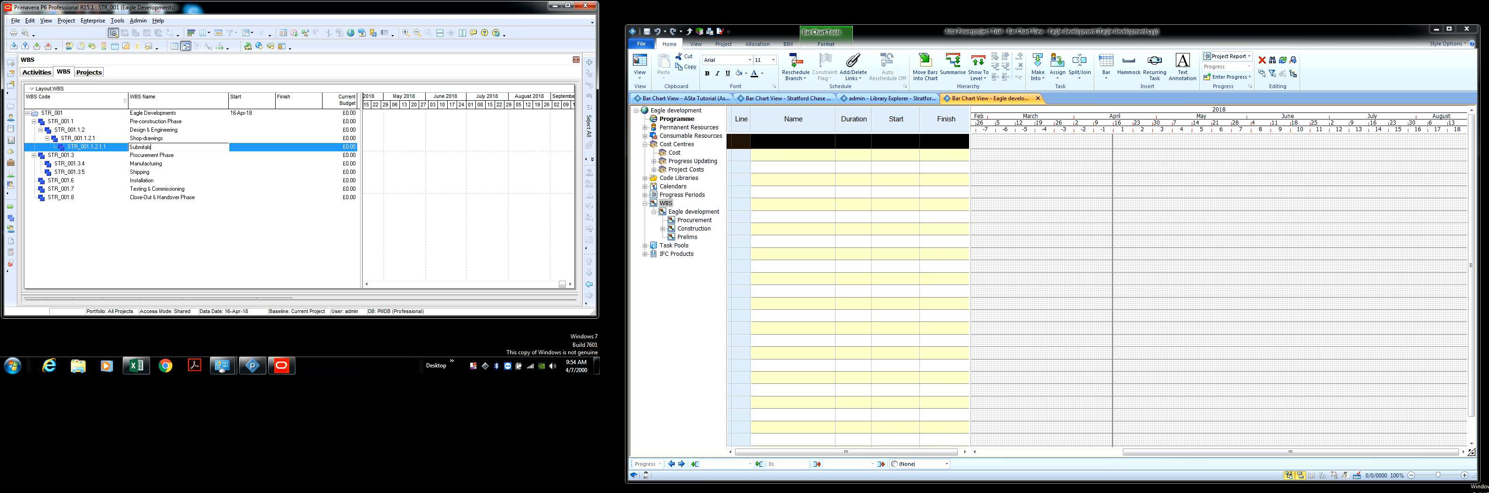
Add a second WBS element under Shop-drawings and name it "Approvals".
click(156, 141)
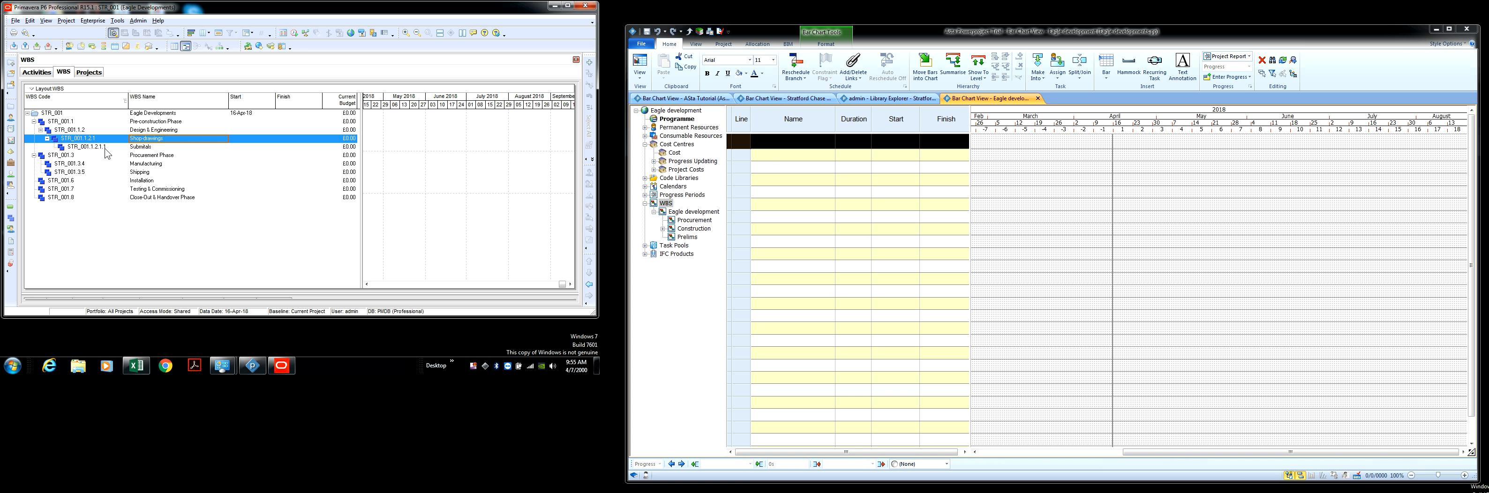
right_click(156, 140)
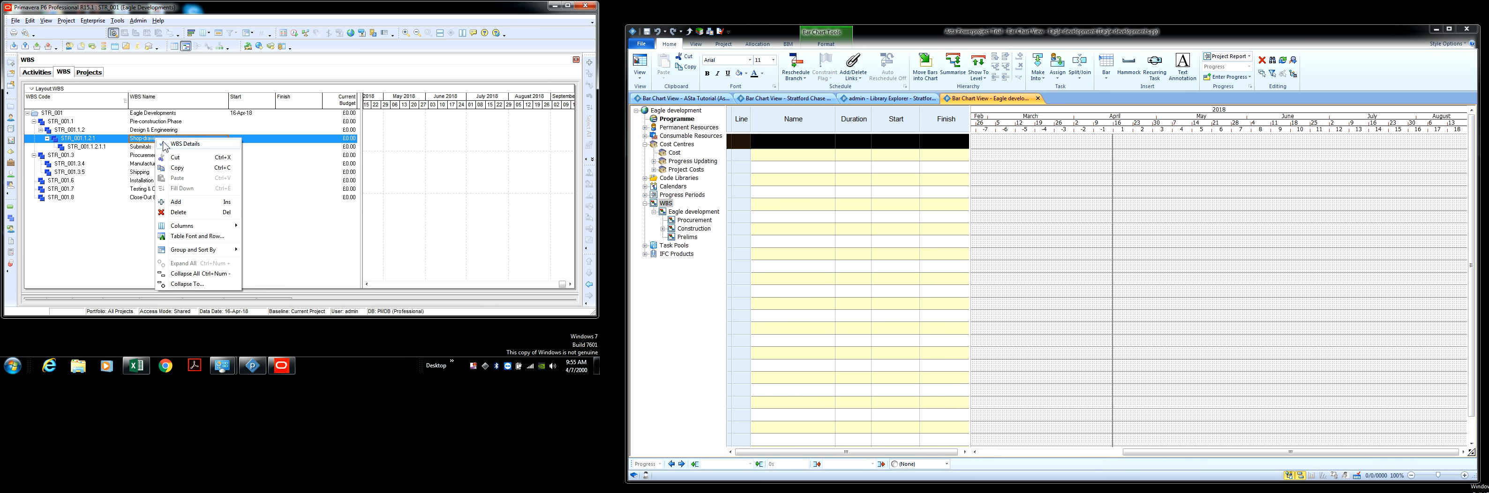
click(190, 202)
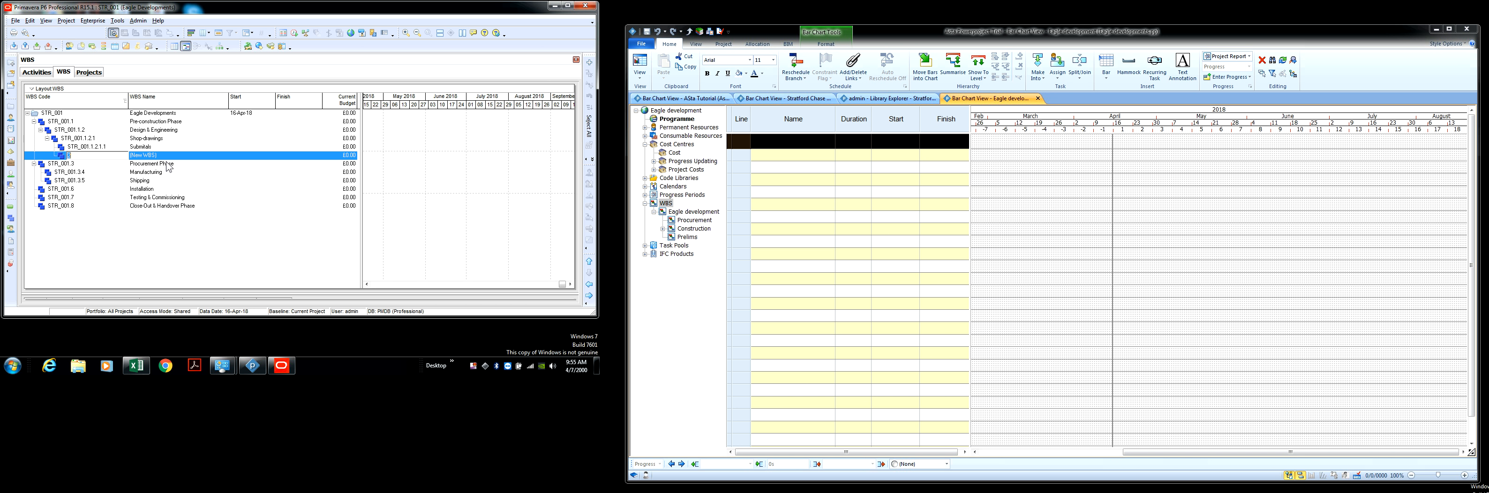
click(159, 154)
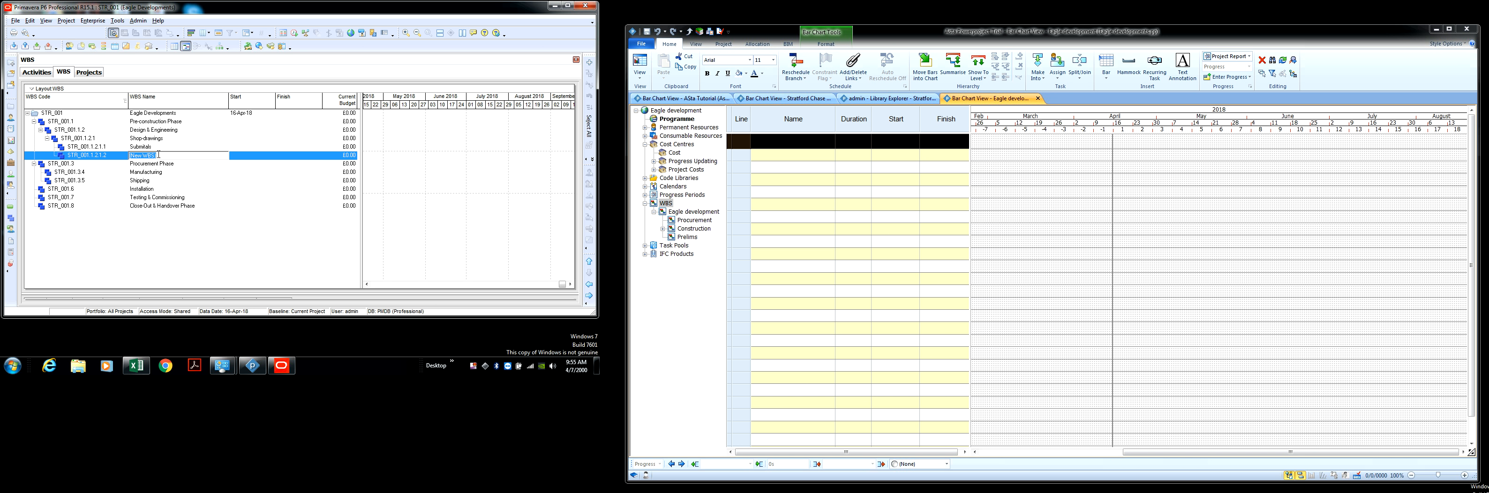
key(BackSpace)
key(Return)
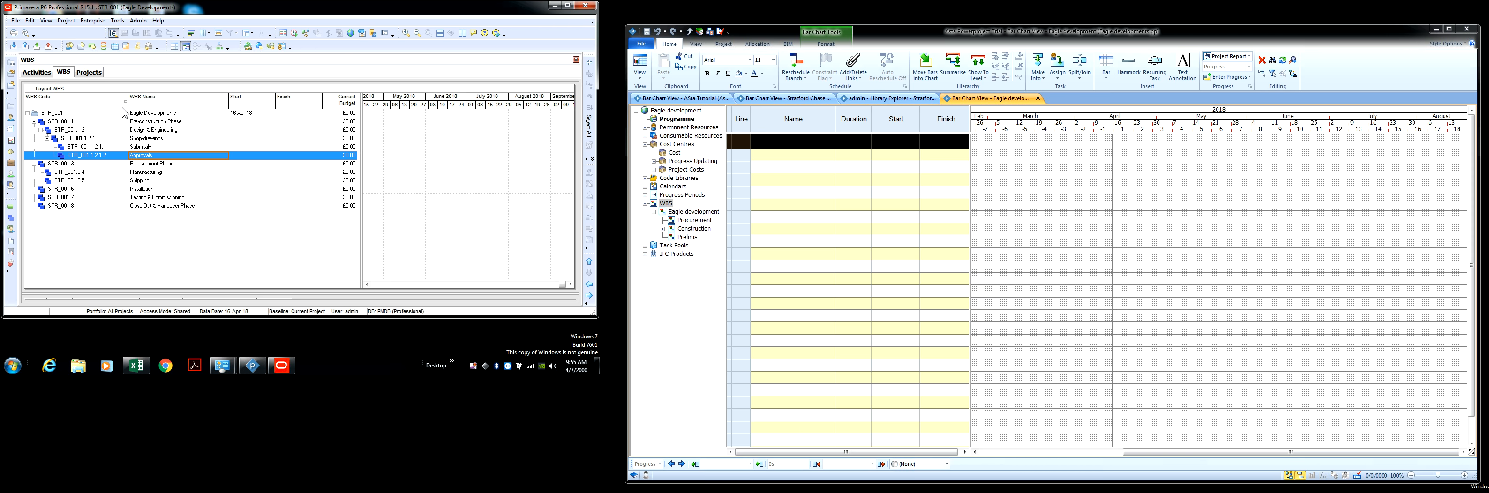
Show the project's activities, expand Eagle Developments, and save the changes to the current layout before opening another one.
click(42, 75)
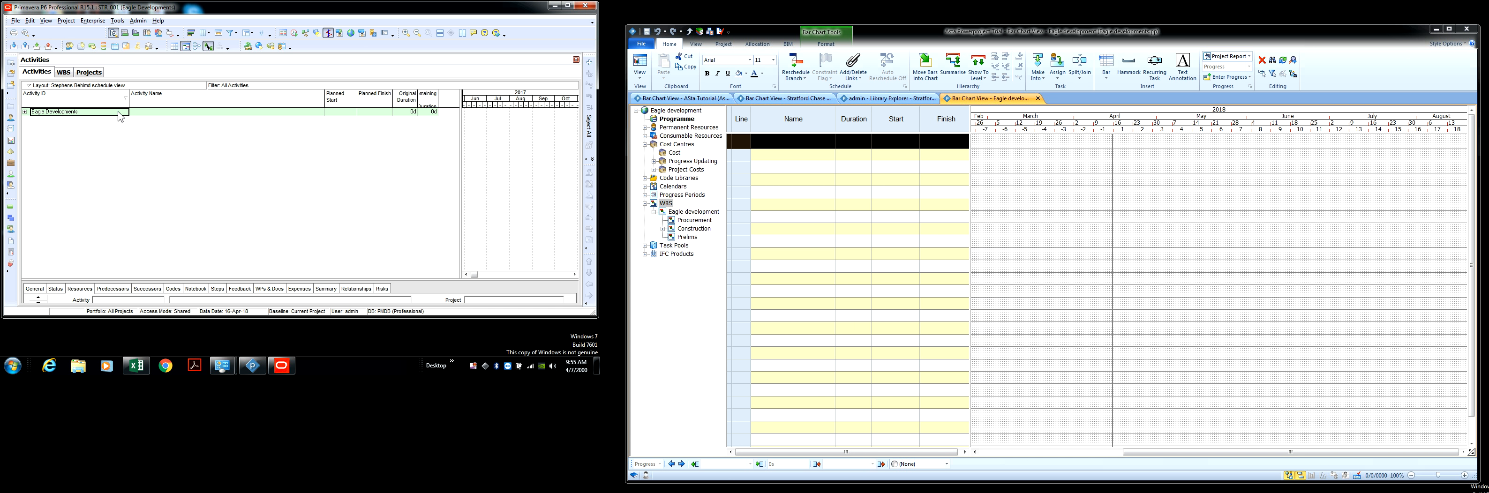
click(25, 112)
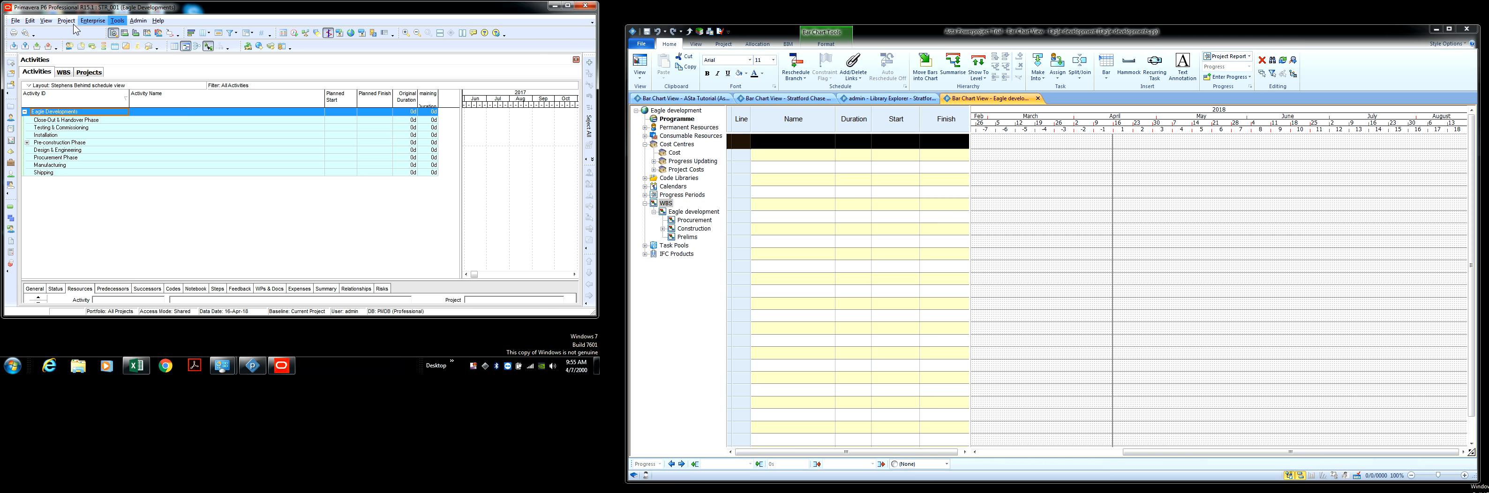
click(46, 20)
mouse_move(58, 36)
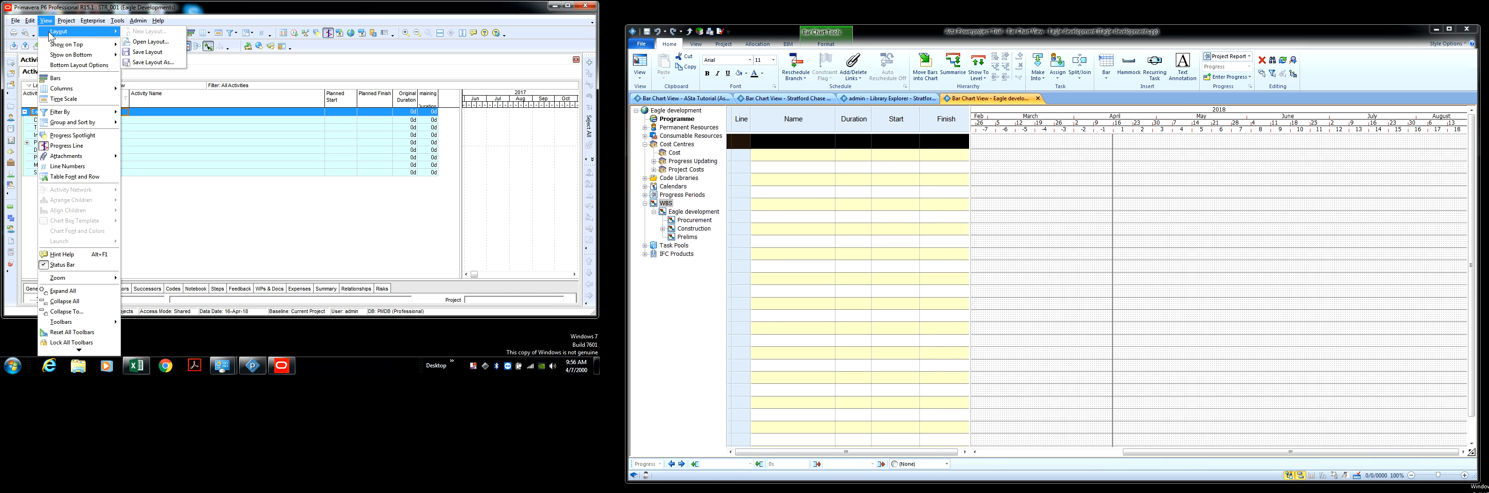
click(140, 42)
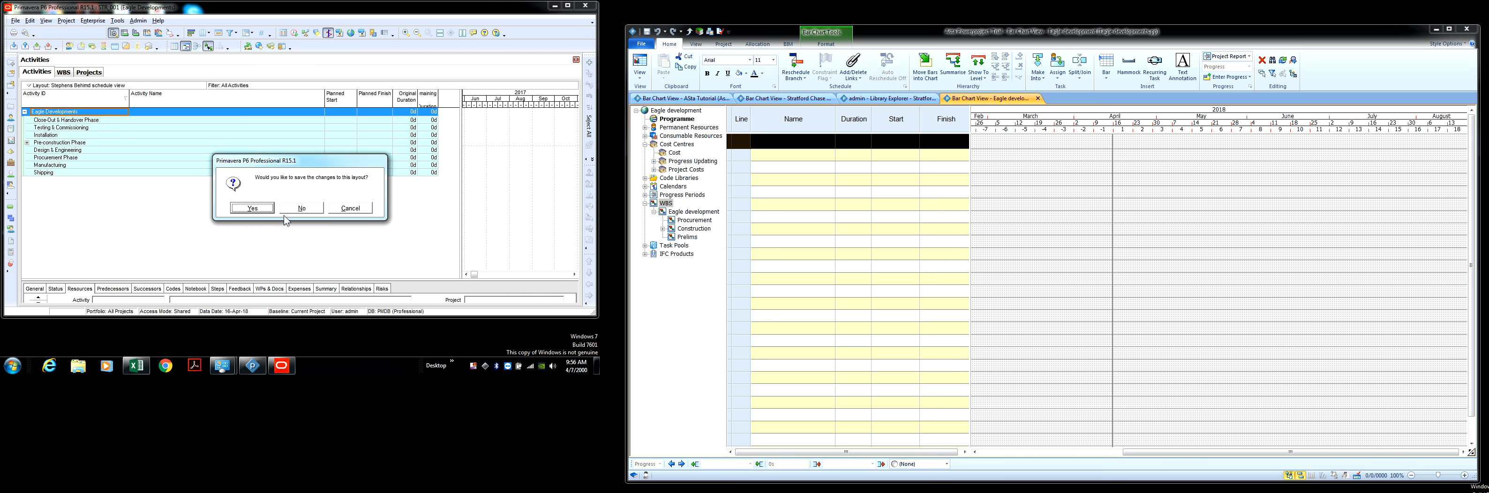
click(259, 210)
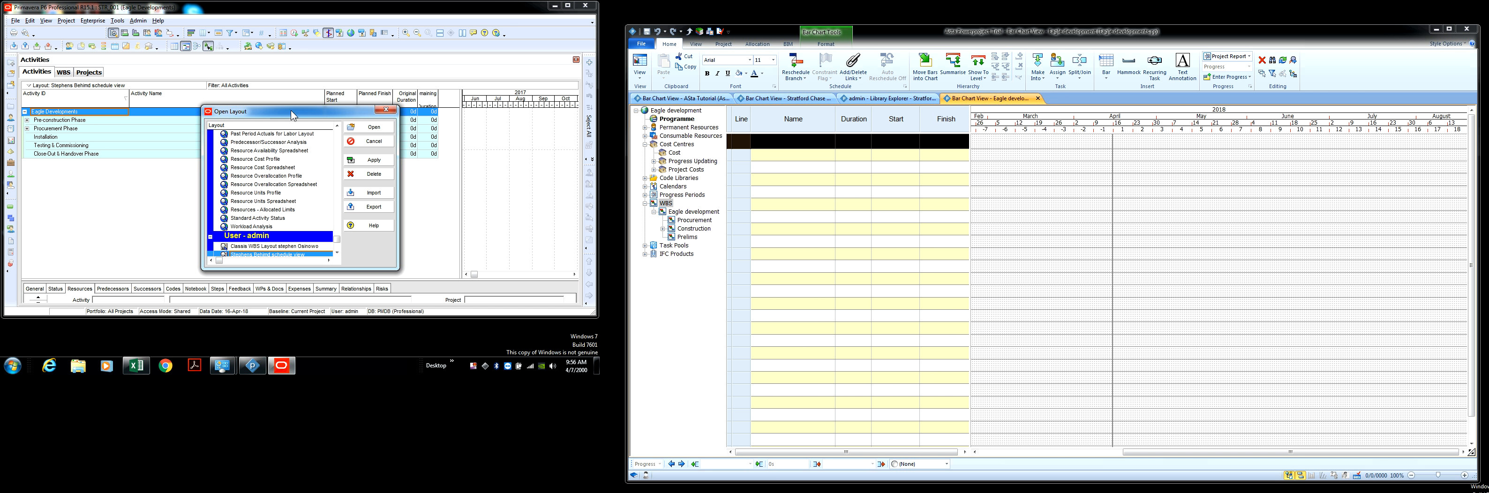
Enlarge the layout list and apply the global Classic Schedule Layout to the activities.
drag(324, 108, 324, 30)
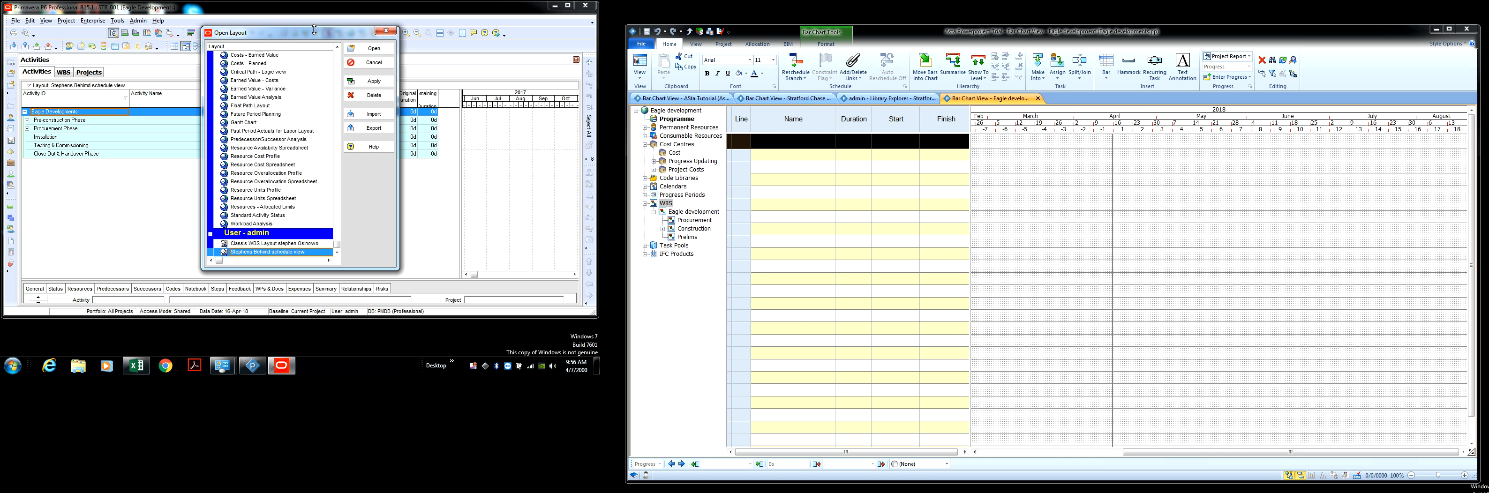
drag(198, 163, 65, 149)
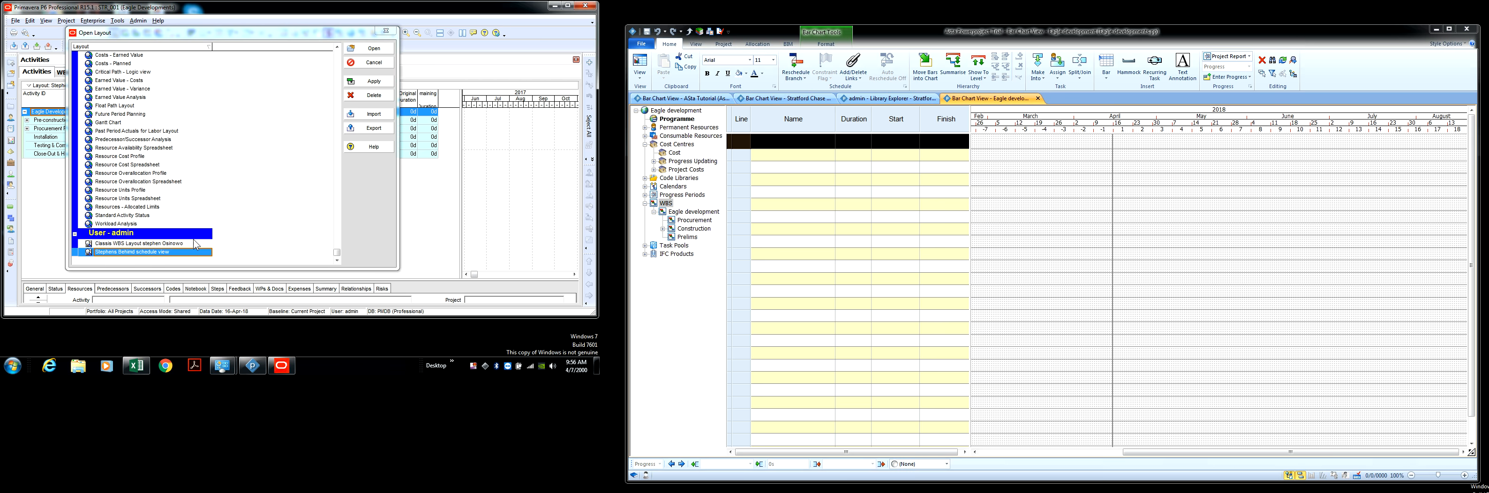
click(120, 122)
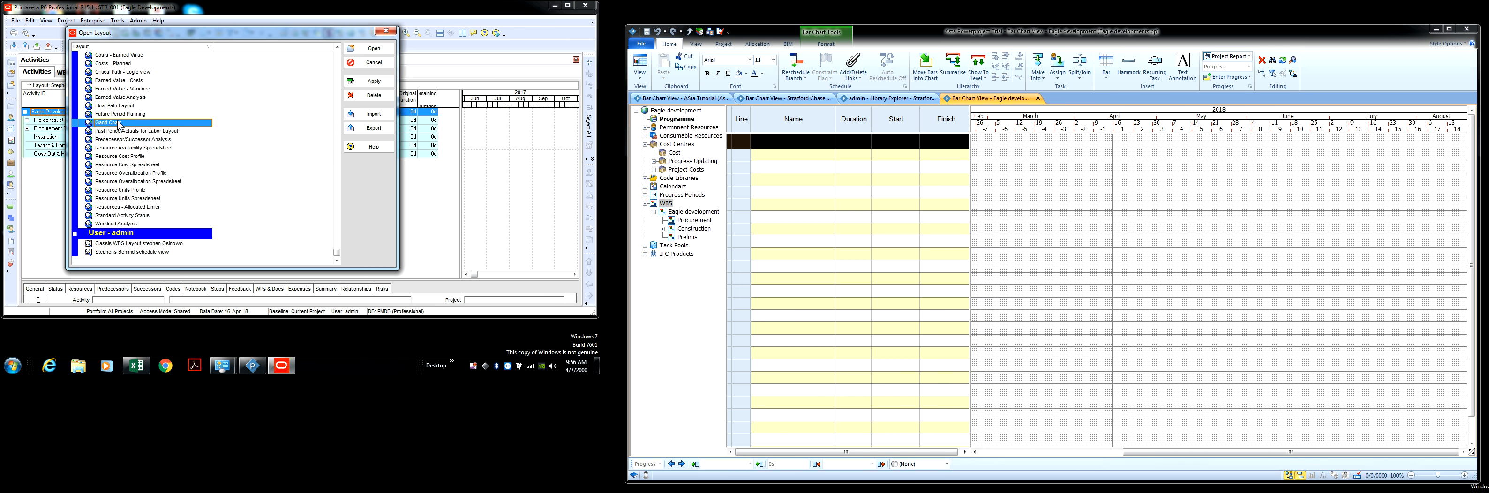
scroll(120, 122, up, 4)
scroll(120, 120, up, 1)
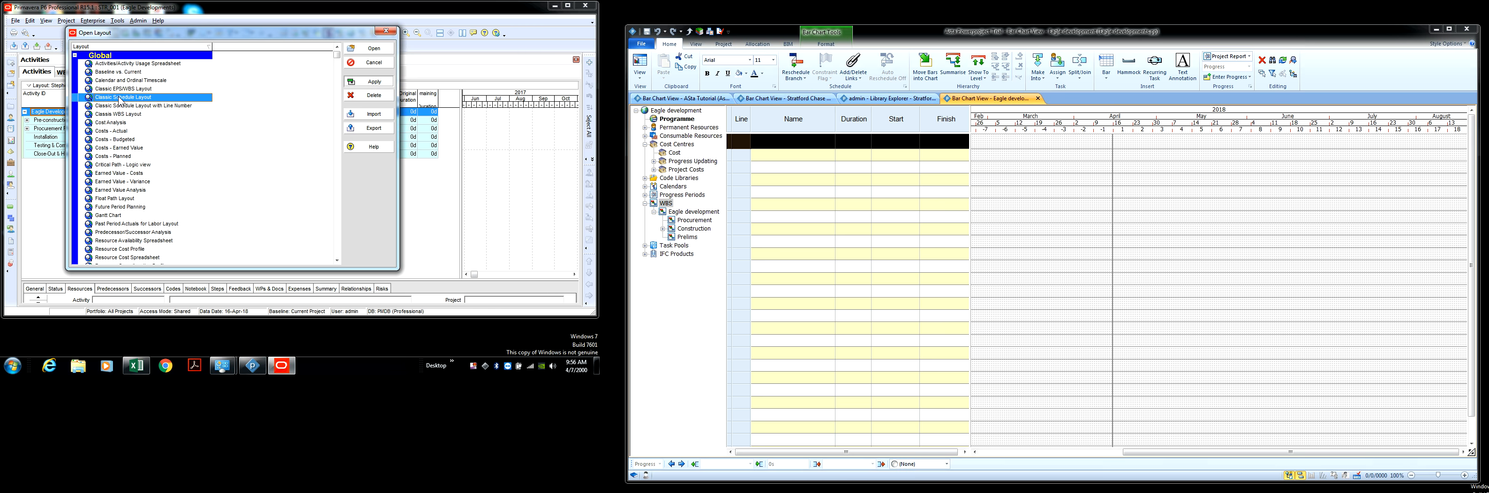
click(374, 81)
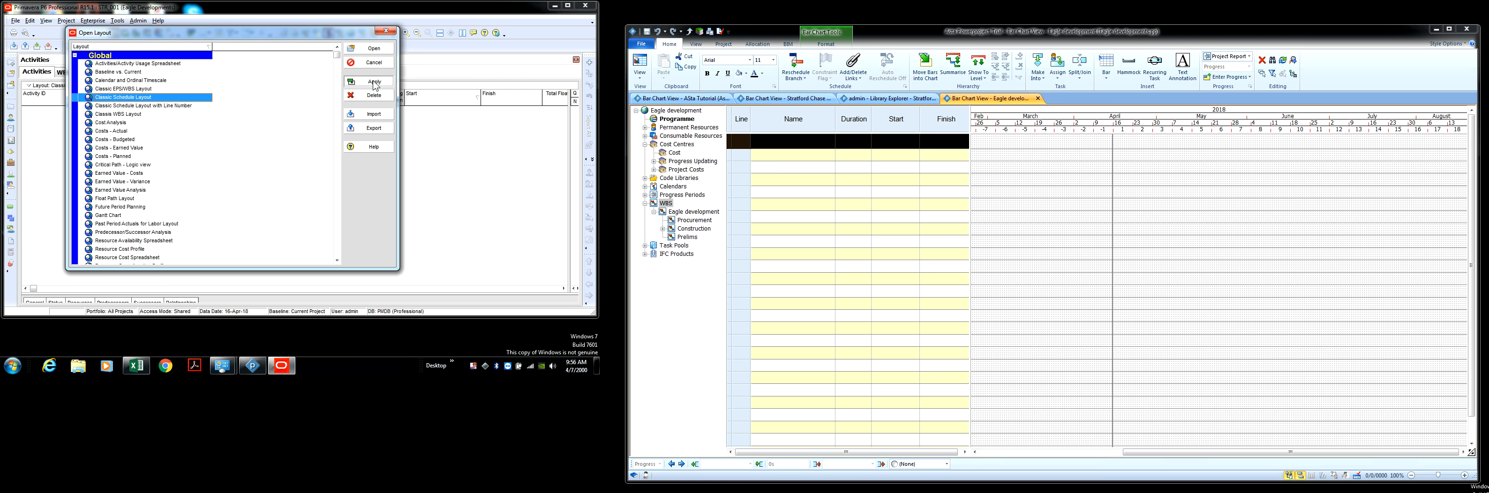
click(367, 49)
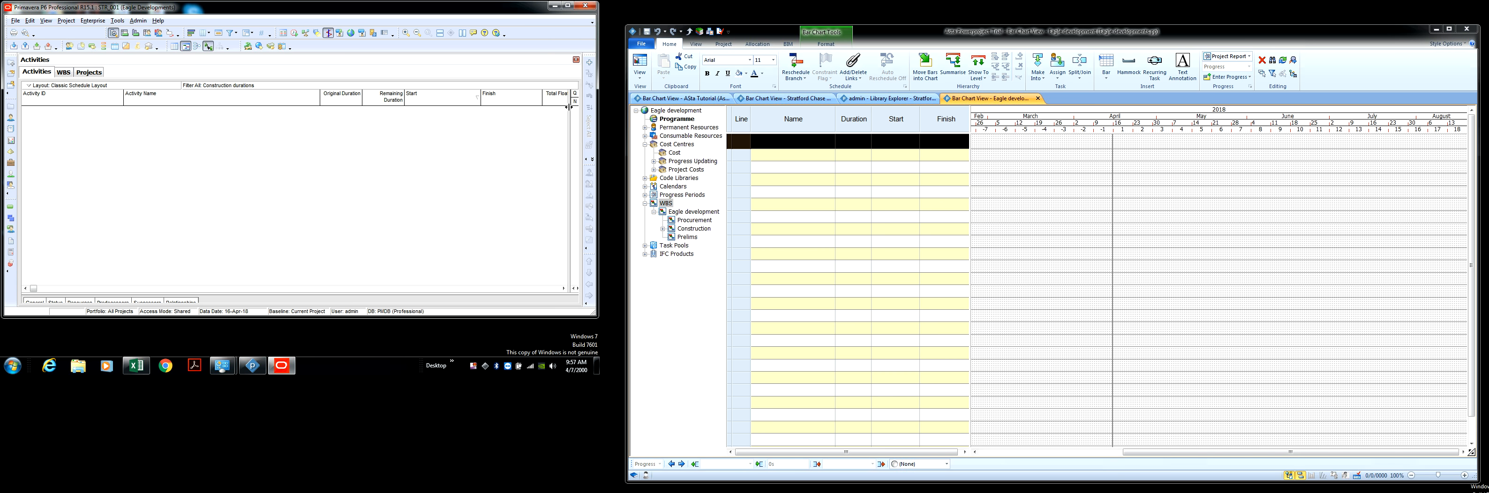
Check the WBS hierarchy against the activity table and return to the activities.
drag(569, 107, 566, 106)
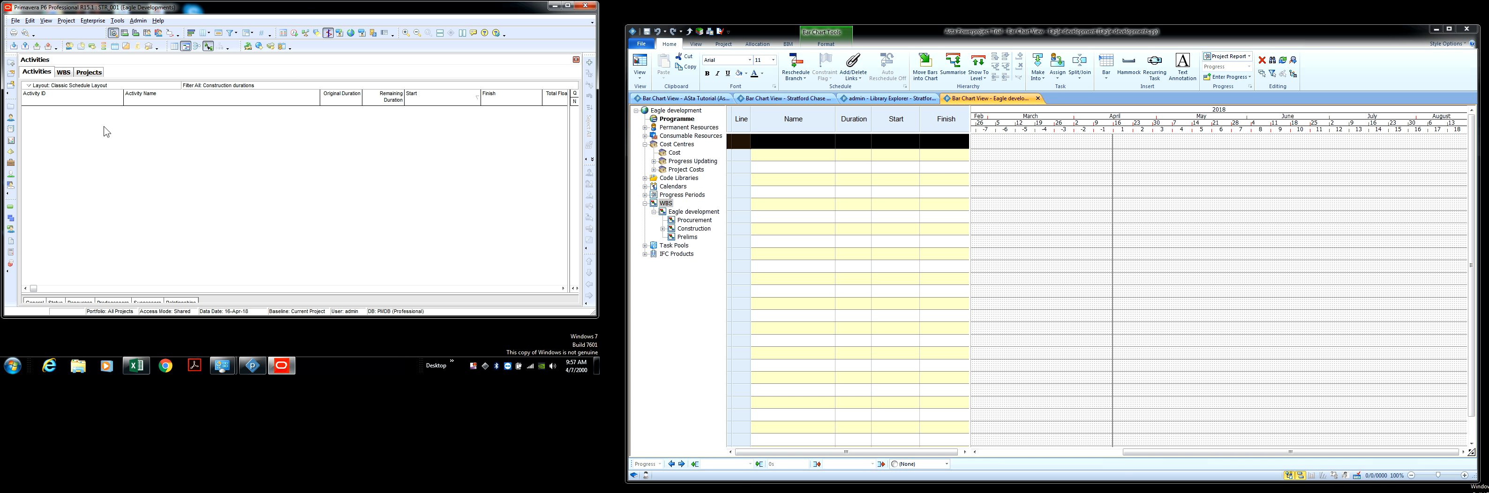
click(66, 74)
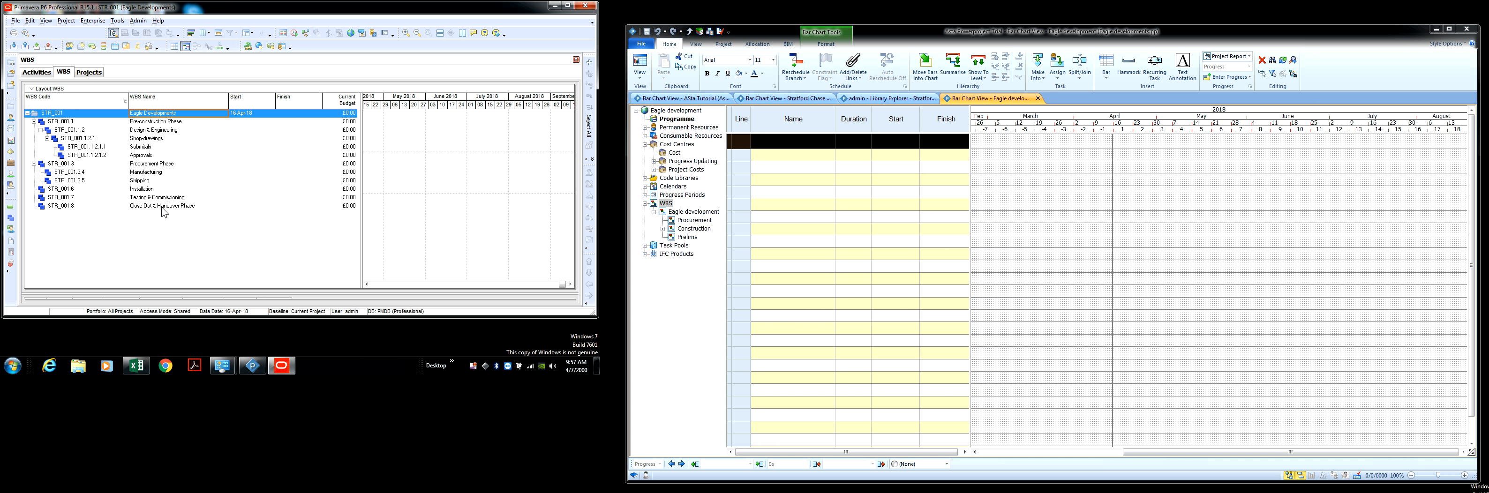
click(42, 74)
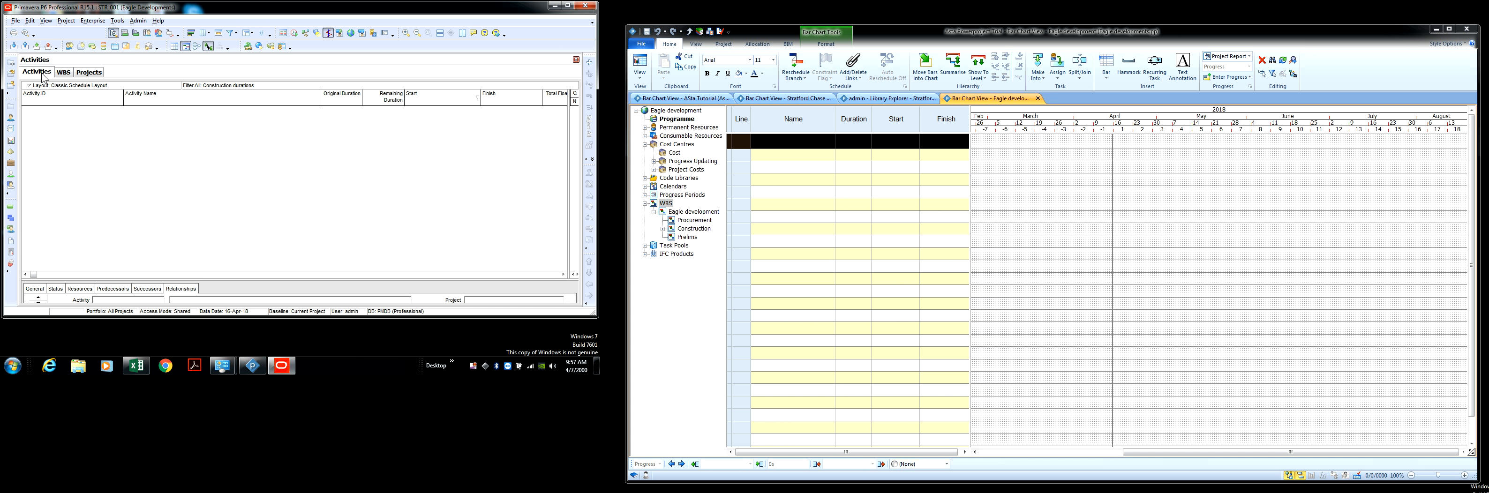
Remove the Construction durations filter so that all activities are included in the layout.
click(231, 34)
scroll(225, 152, up, 10)
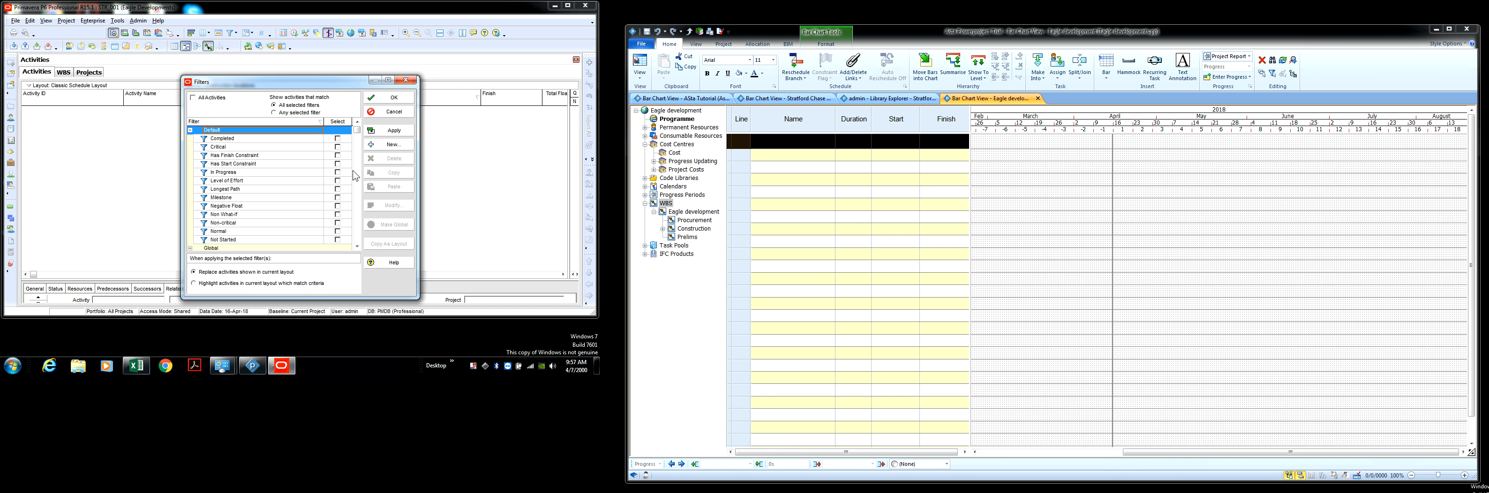
scroll(354, 175, down, 3)
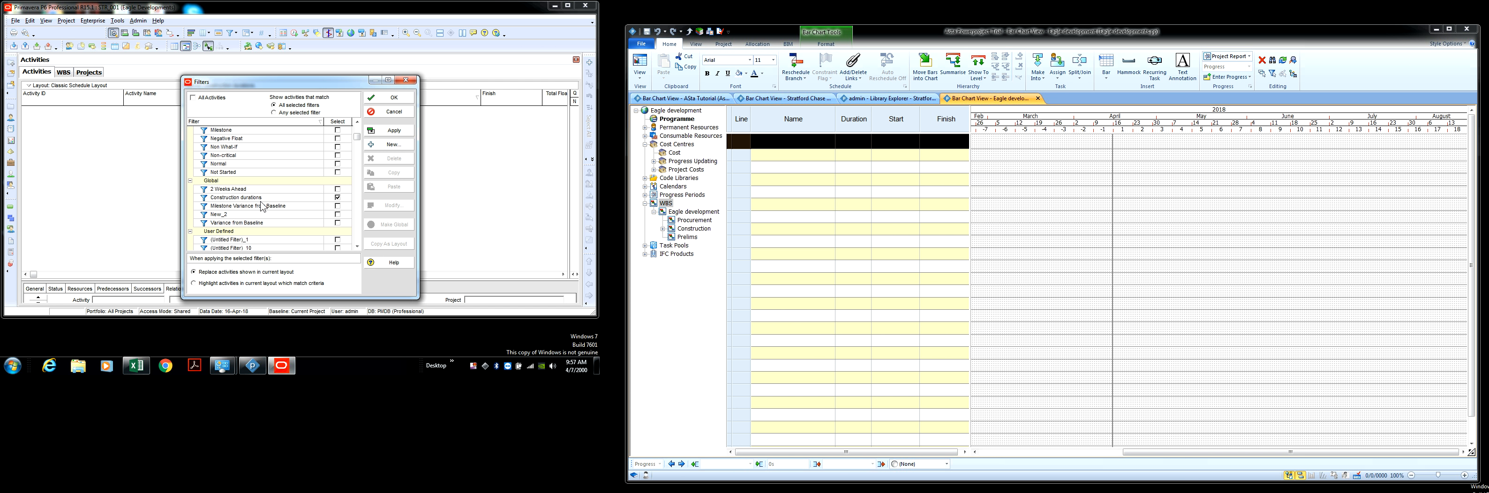
click(337, 197)
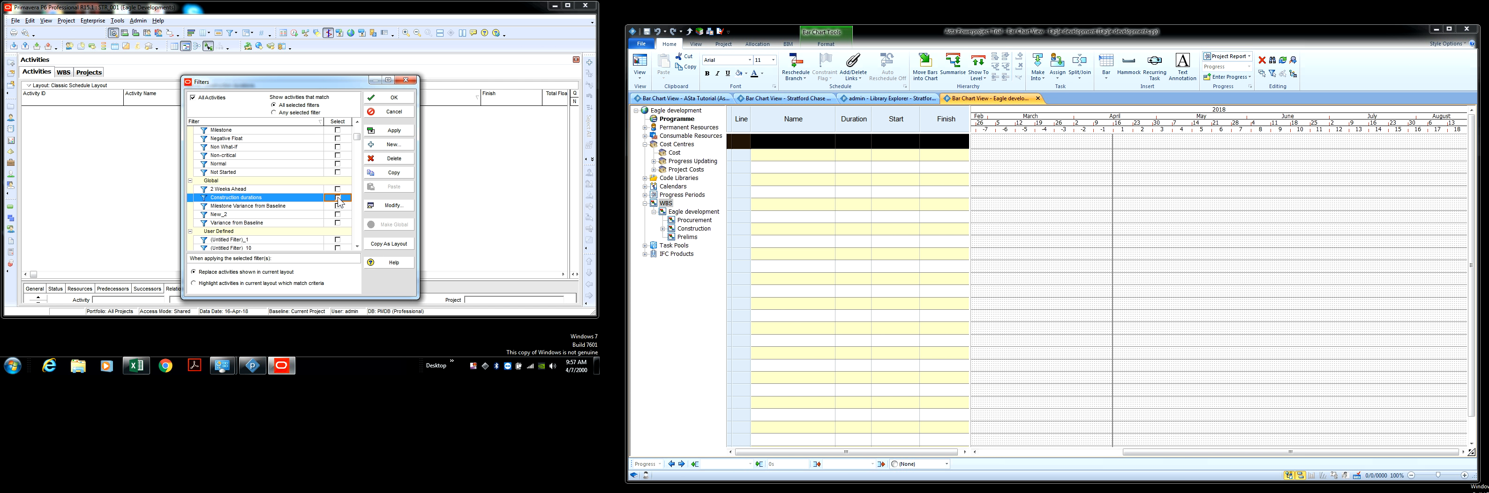
click(394, 135)
click(394, 97)
mouse_move(34, 274)
mouse_down()
mouse_move(569, 270)
mouse_move(29, 271)
mouse_up()
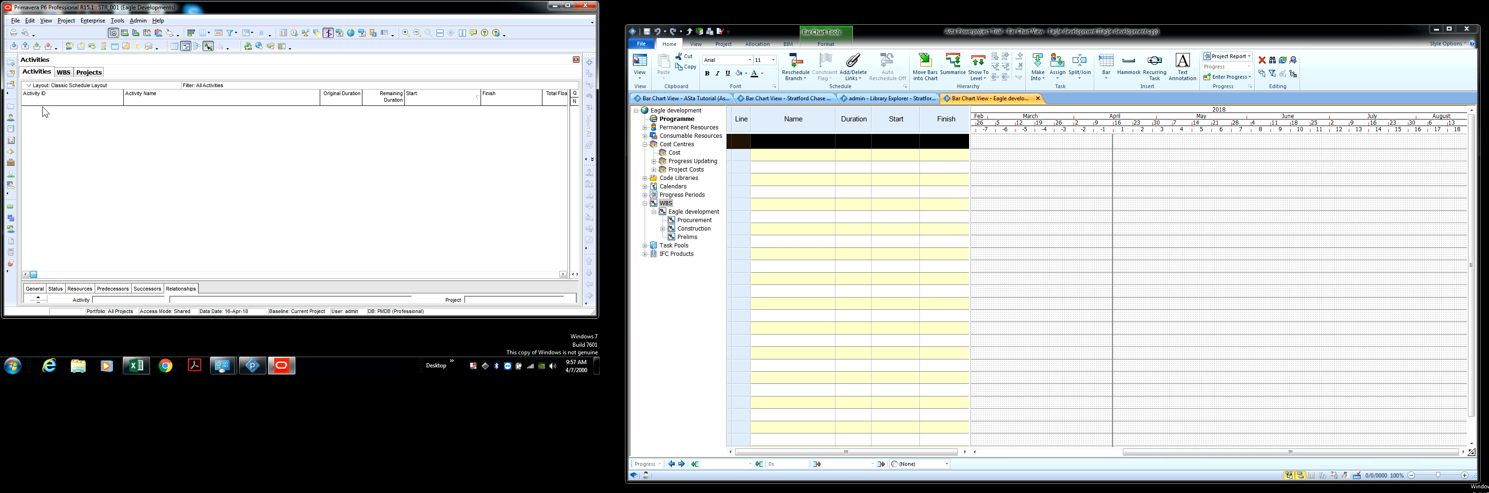
Add a new activity to the Eagle Developments project, keeping its default name, and select the project band.
right_click(91, 114)
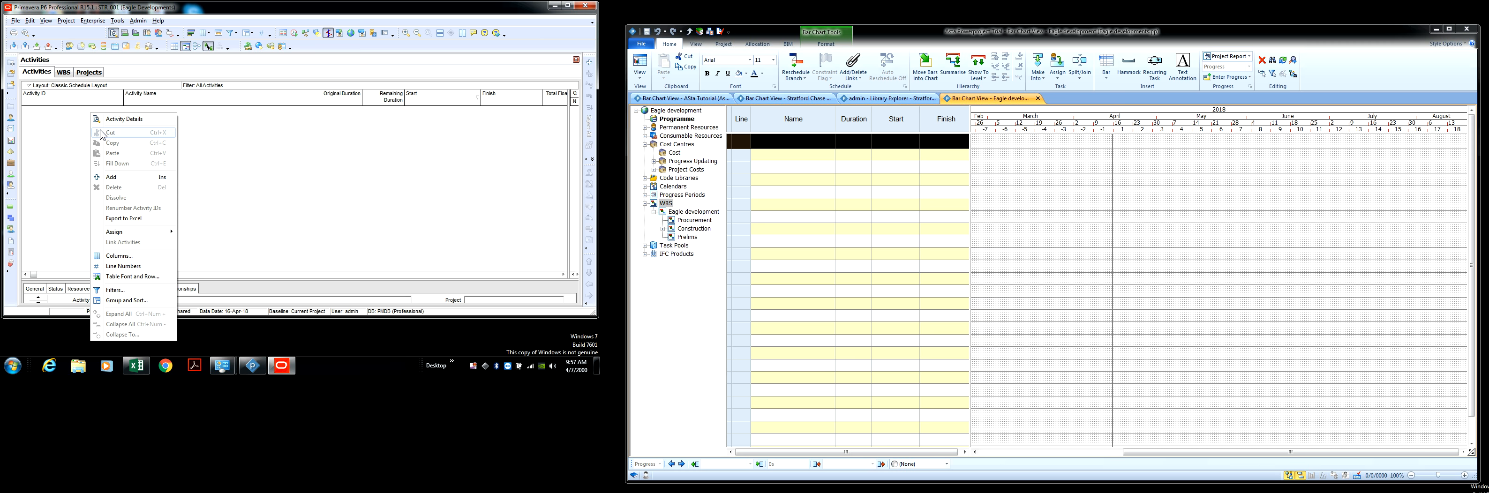
click(122, 184)
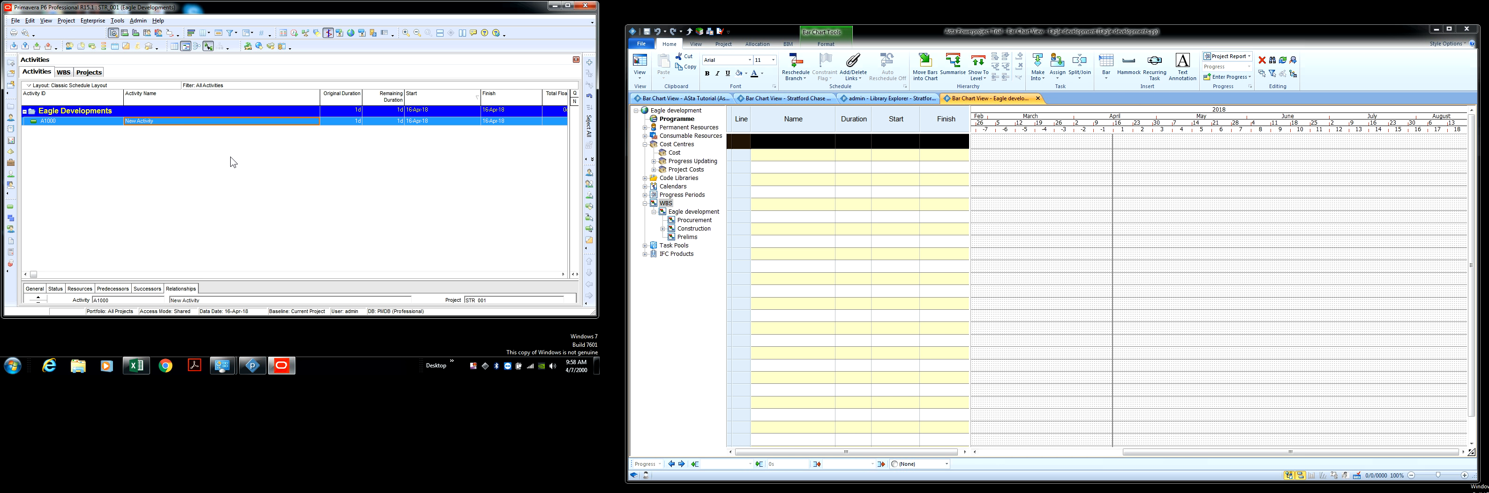
click(26, 112)
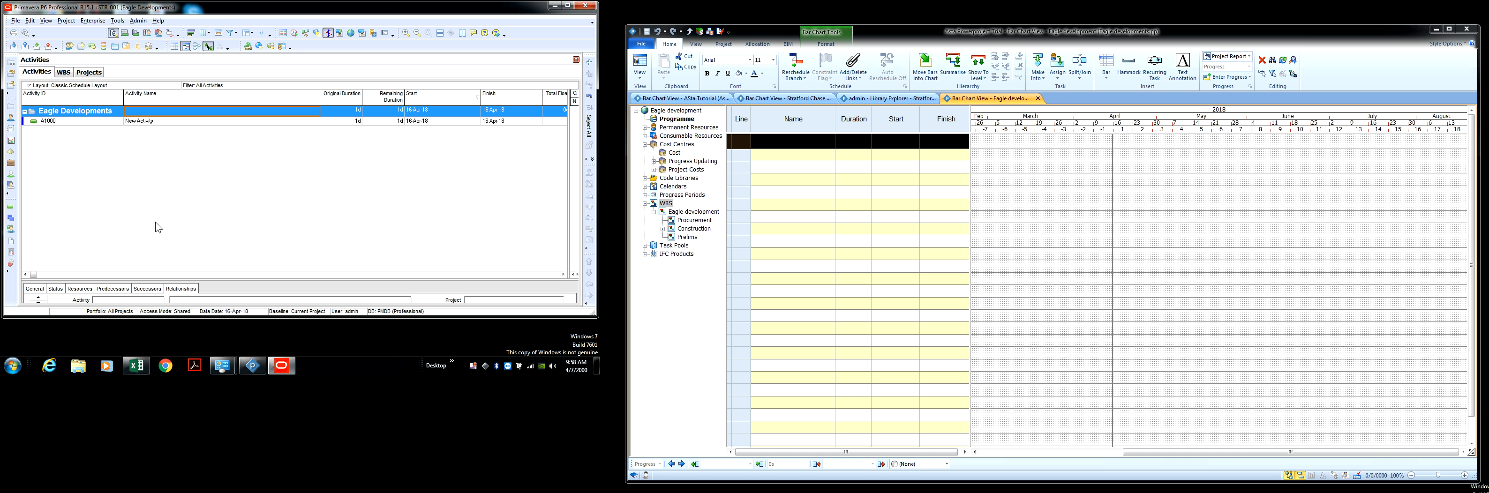
Apply the Classic Schedule Layout with Line Number without saving the current layout, and widen the Activity ID column to fit the WBS names.
click(46, 20)
mouse_move(75, 31)
click(162, 42)
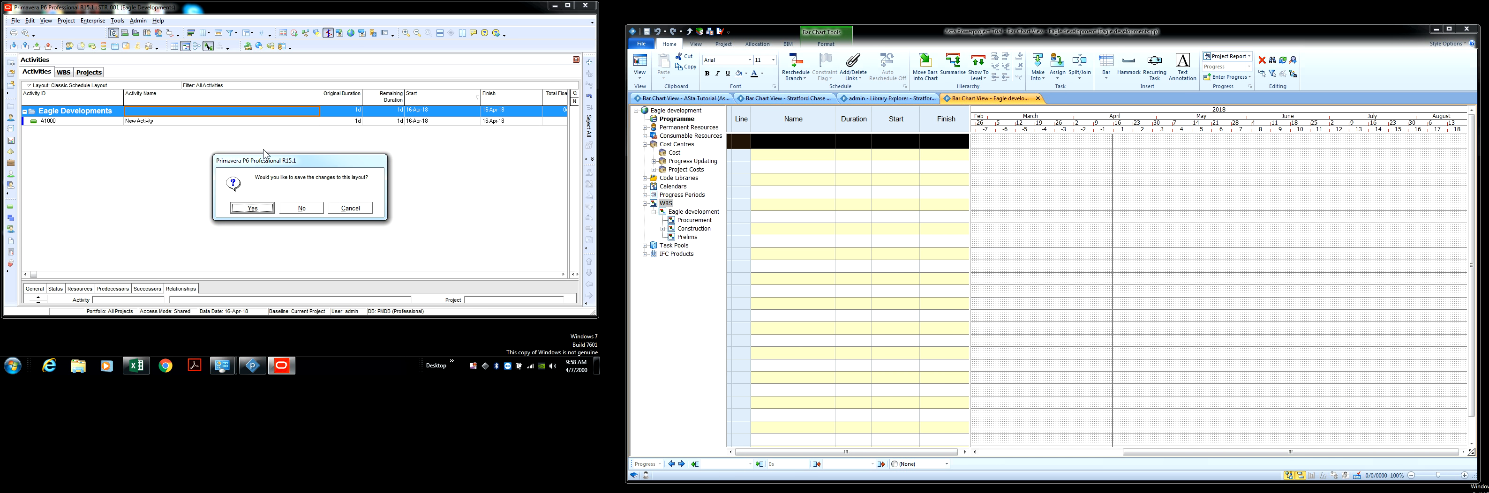
click(300, 209)
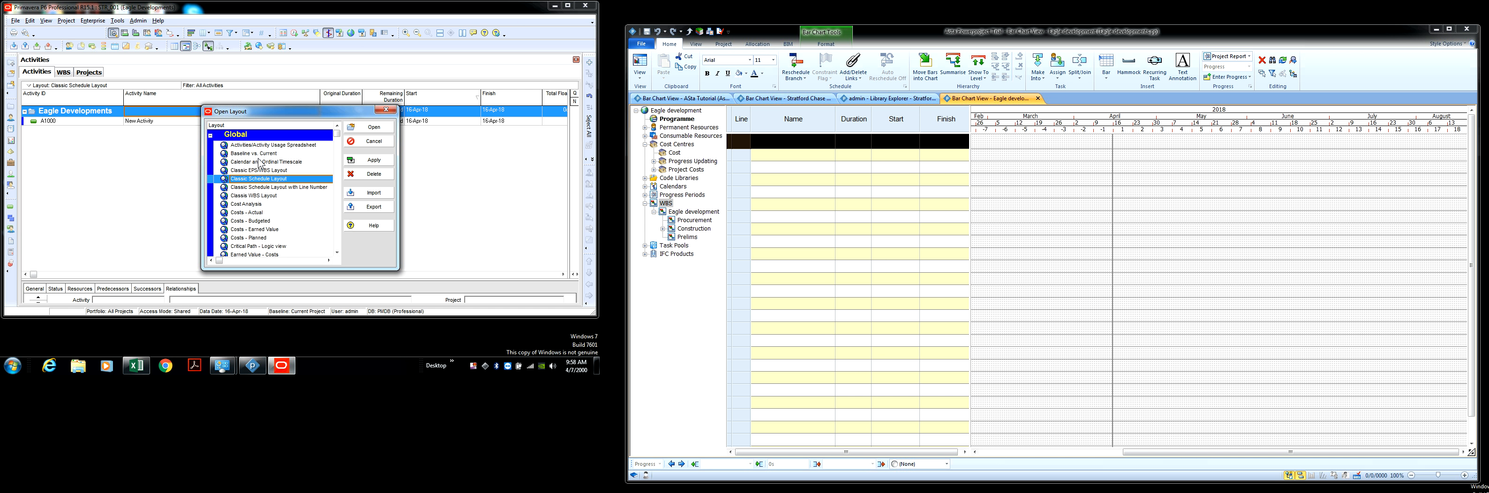
click(321, 187)
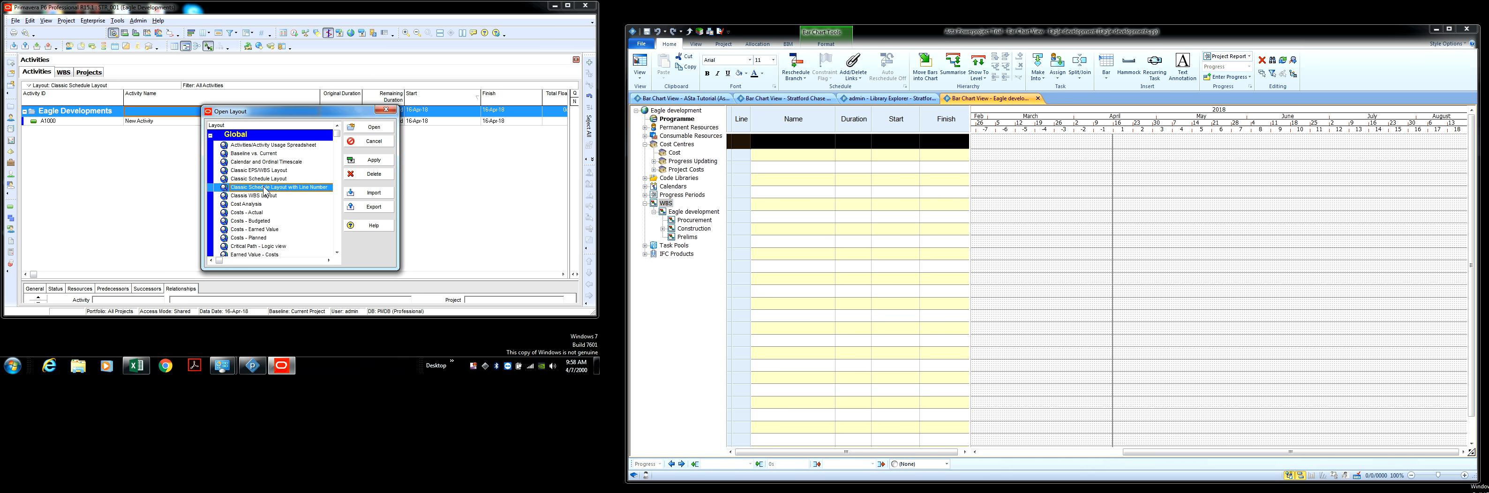
click(371, 161)
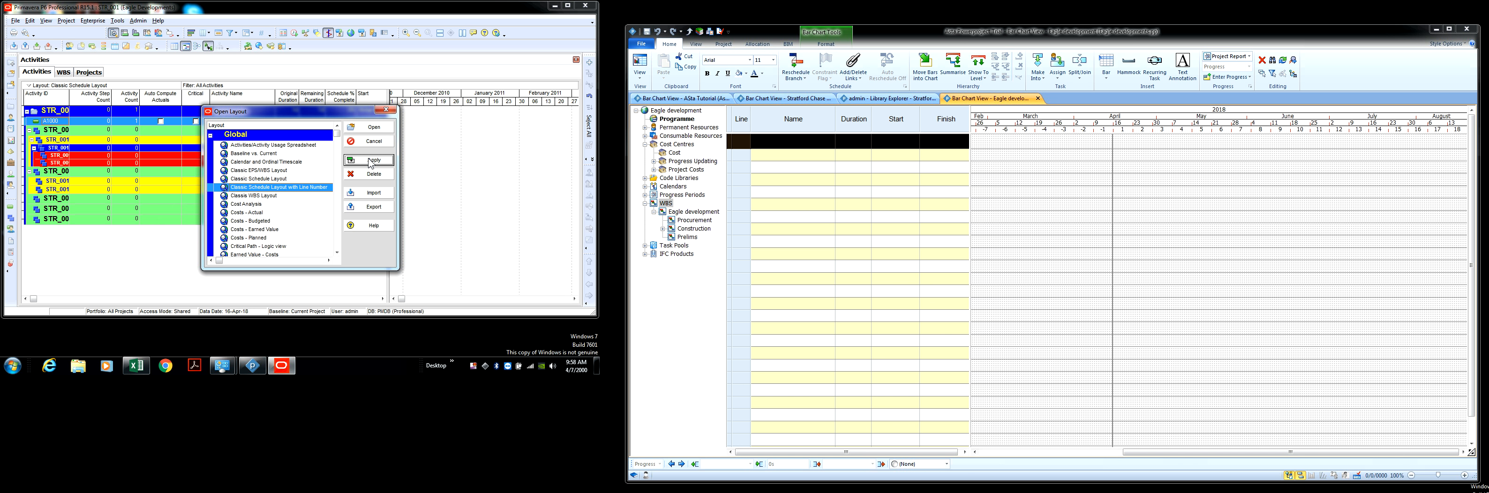
click(364, 130)
drag(80, 95, 148, 95)
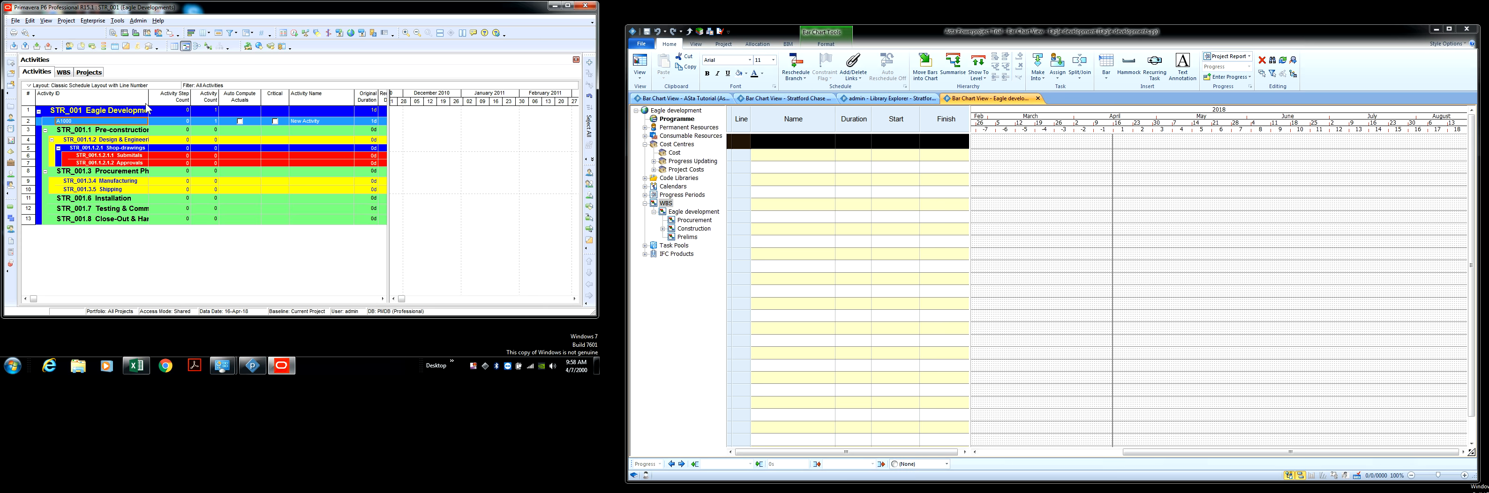
drag(147, 100, 191, 214)
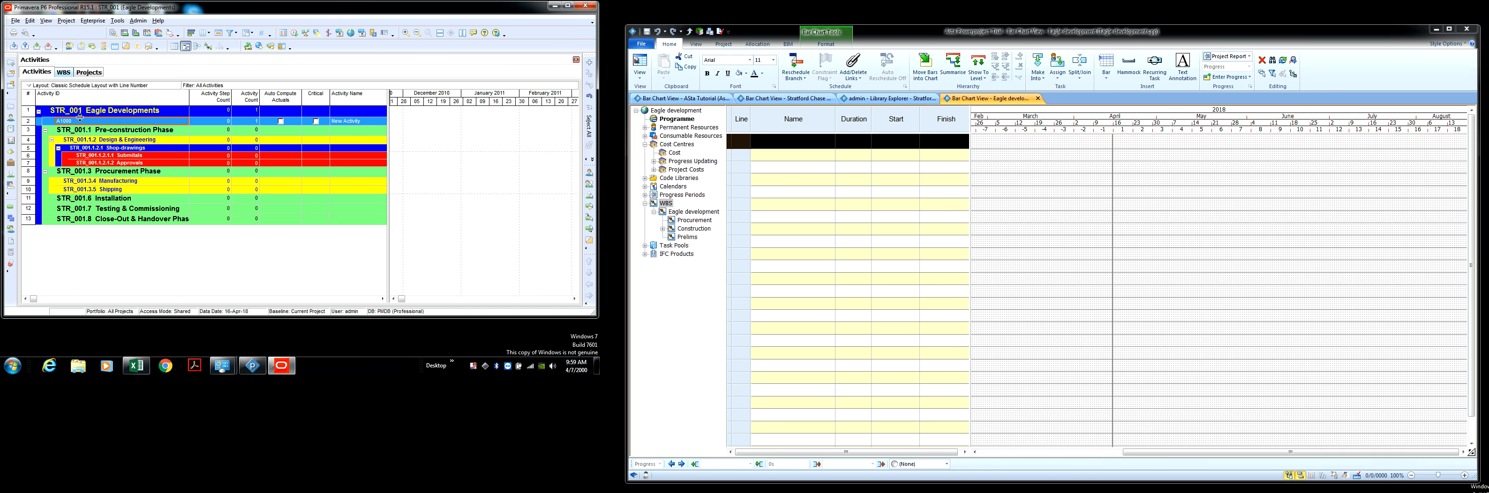
Review the WBS hierarchy, then shrink the vertical grouping bands of the activities layout, comparing the display with the option on and off.
click(67, 72)
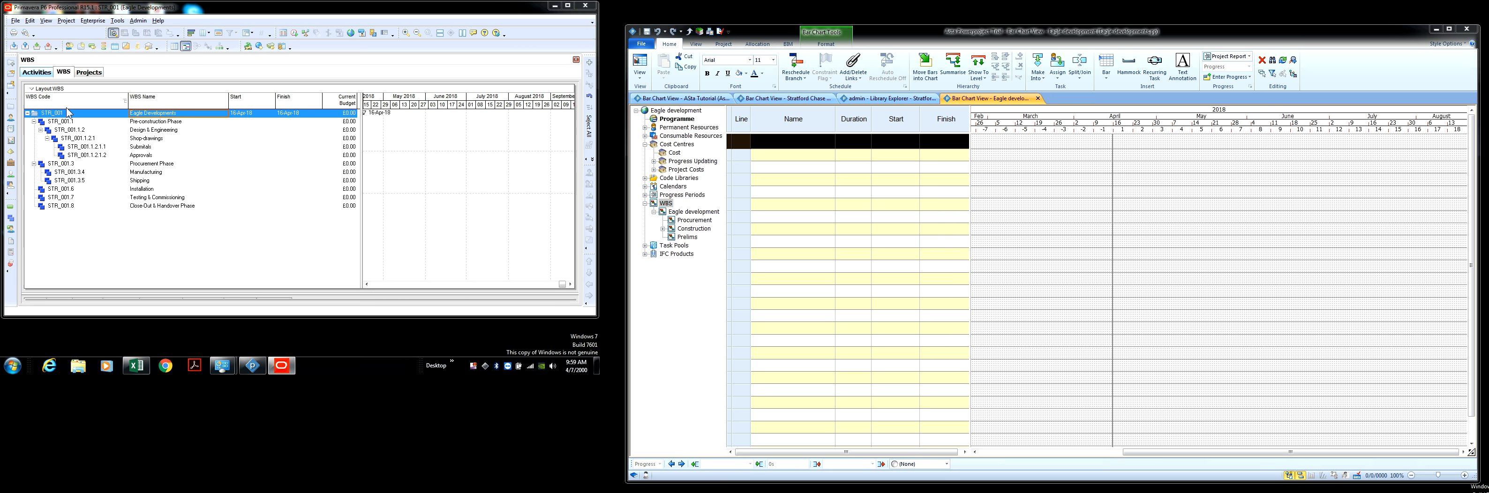
click(36, 71)
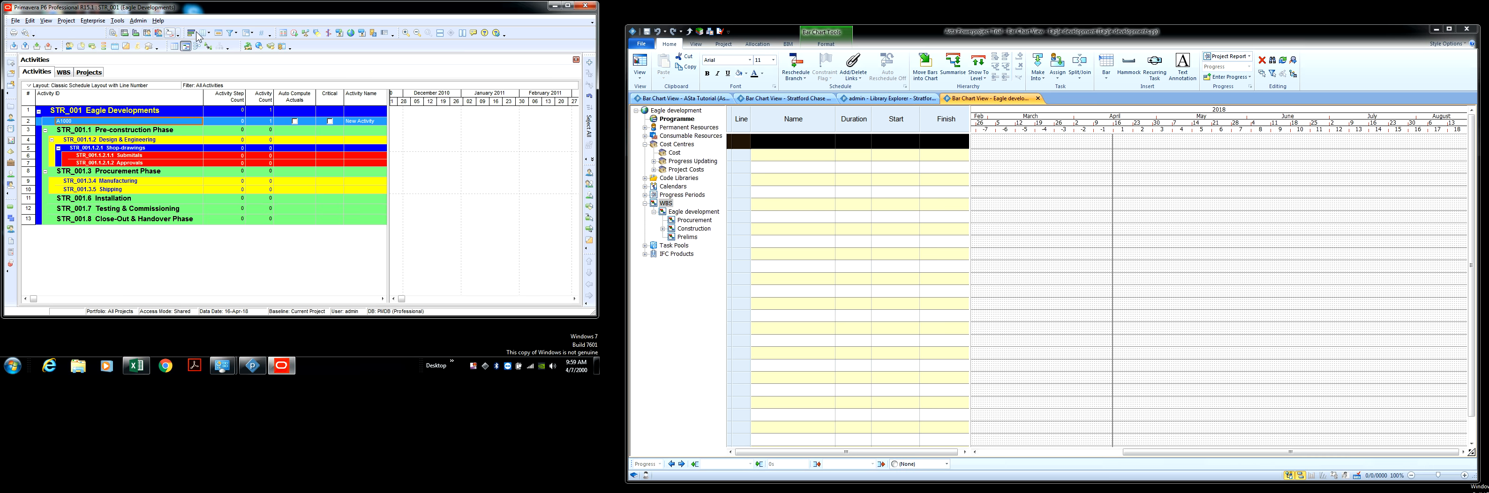
click(251, 36)
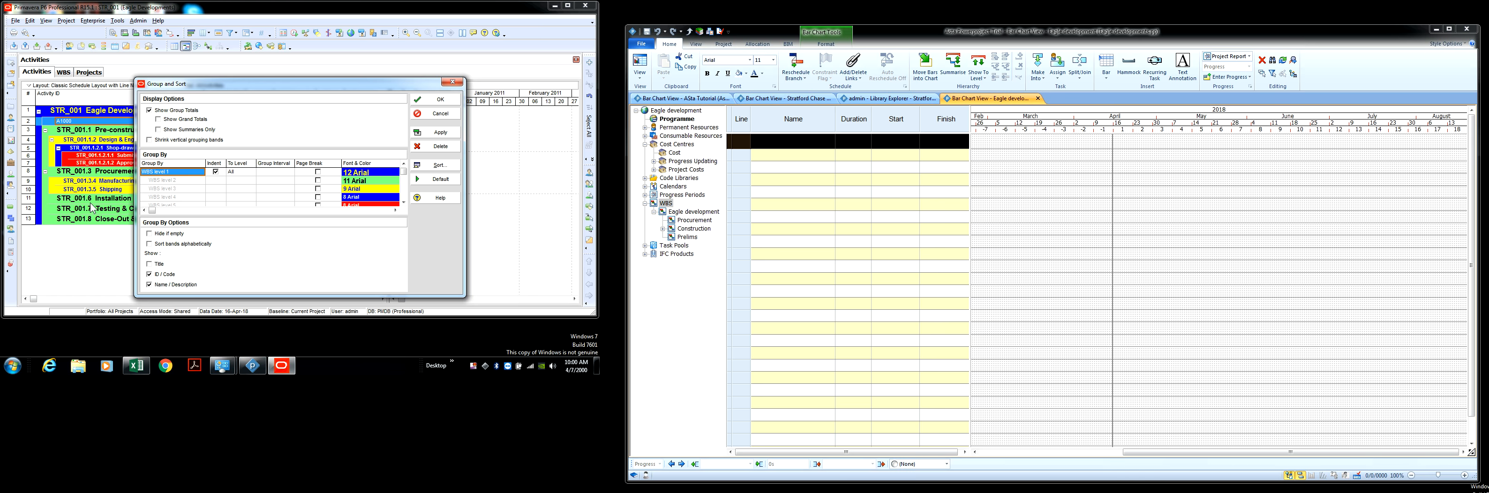
click(151, 140)
click(435, 132)
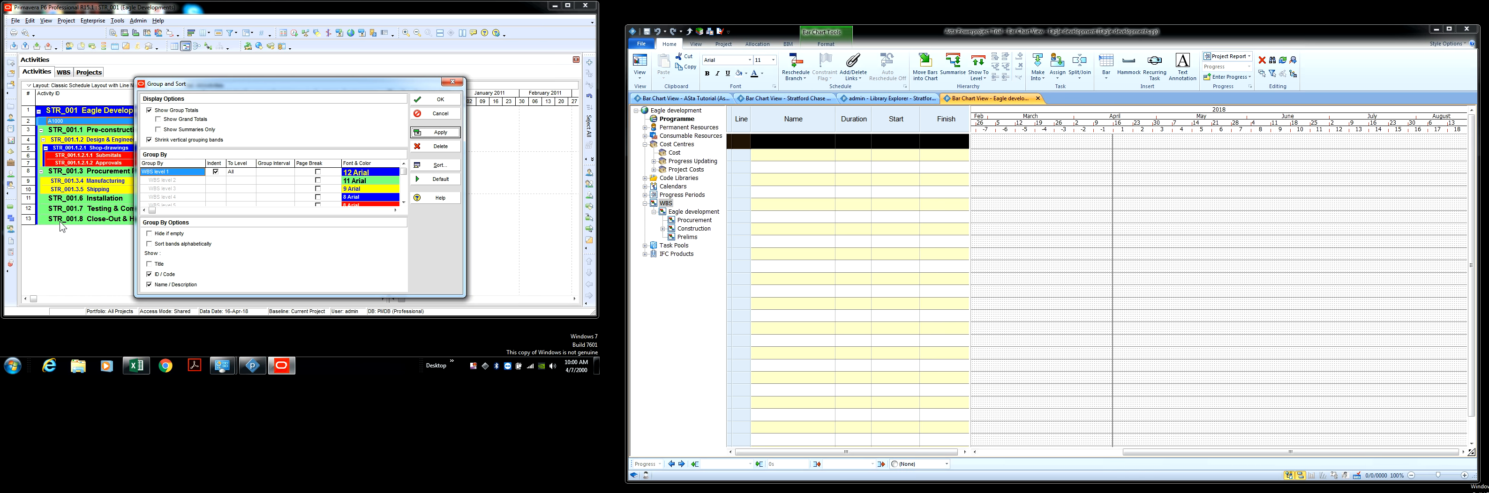
click(150, 140)
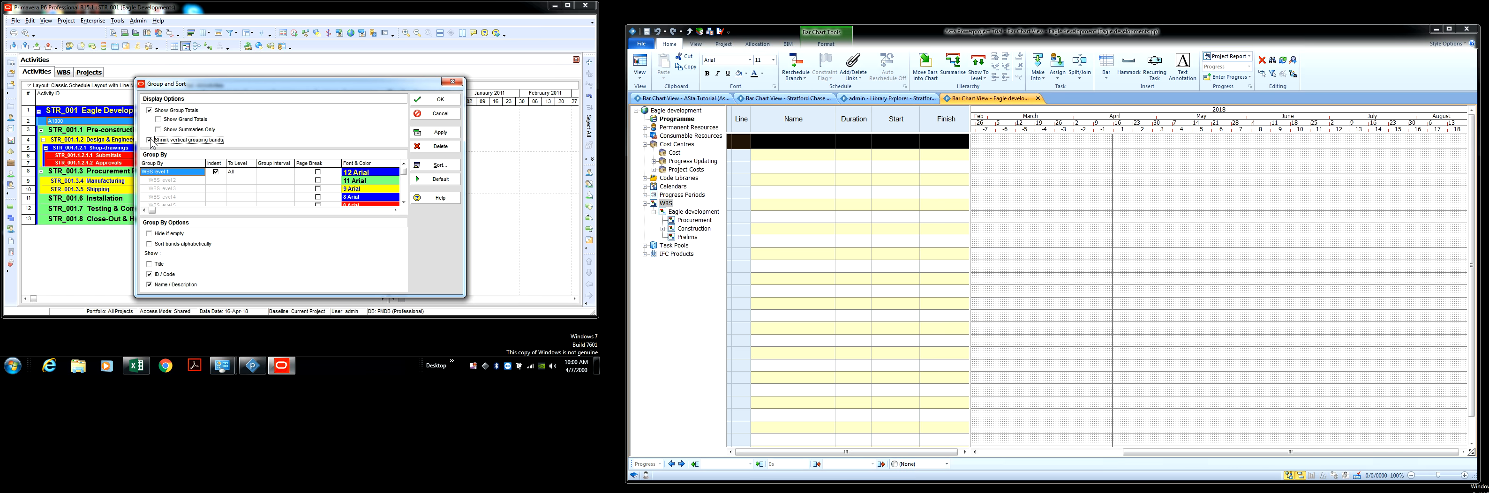
click(436, 132)
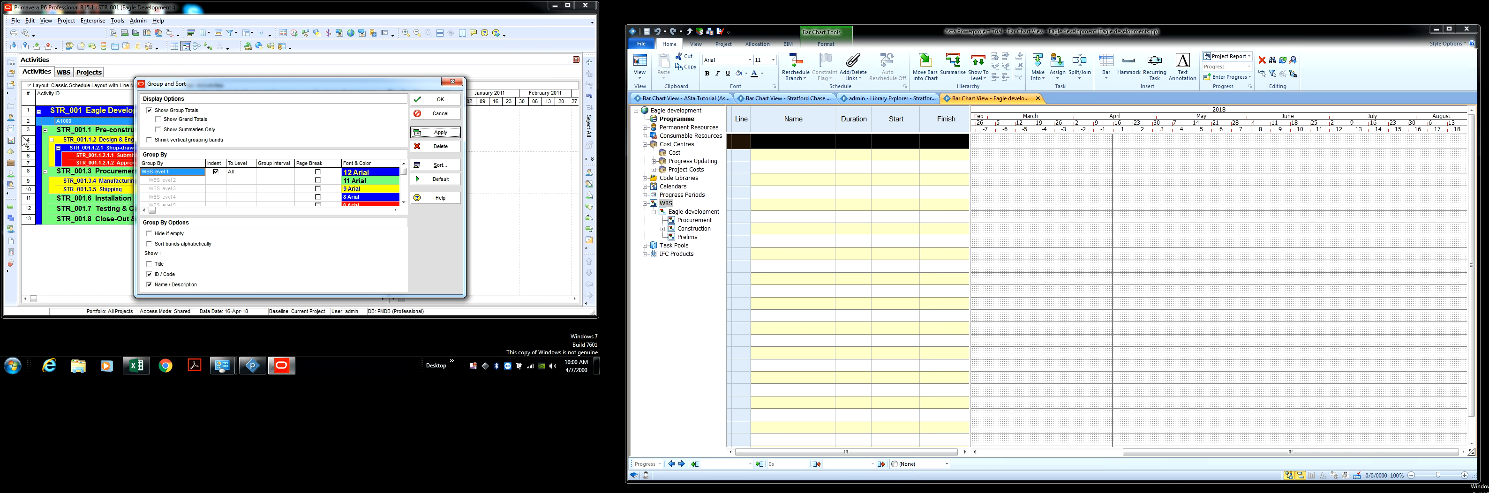
click(150, 140)
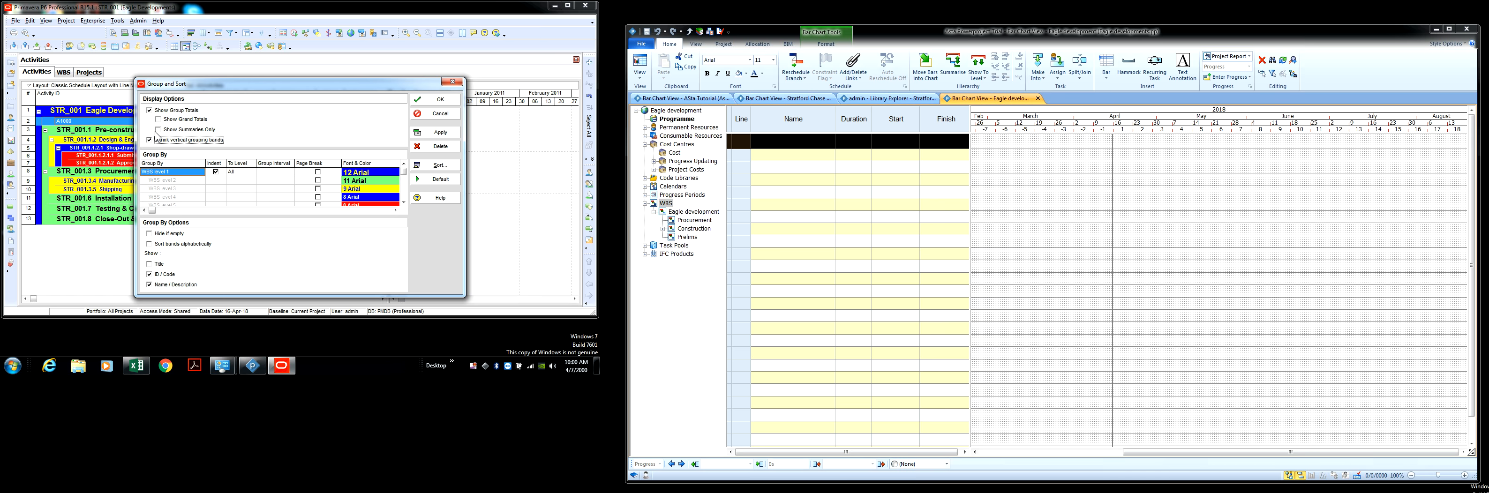
Limit the grouped activities layout to summaries only, compare the bands, and bring the individual activities back.
click(159, 131)
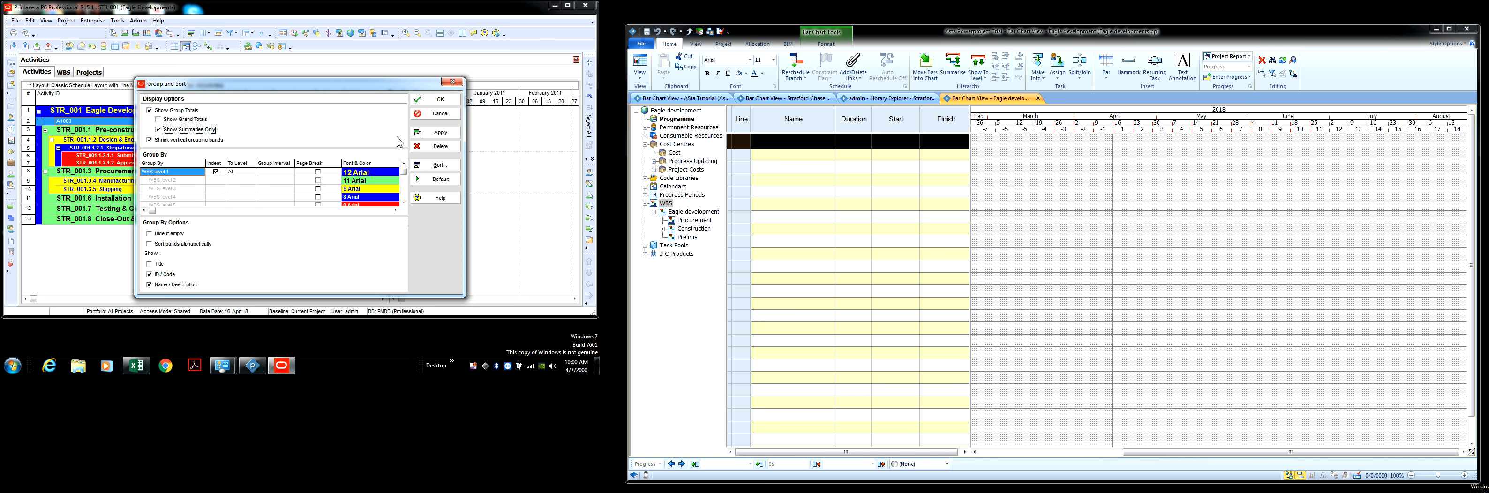
click(434, 135)
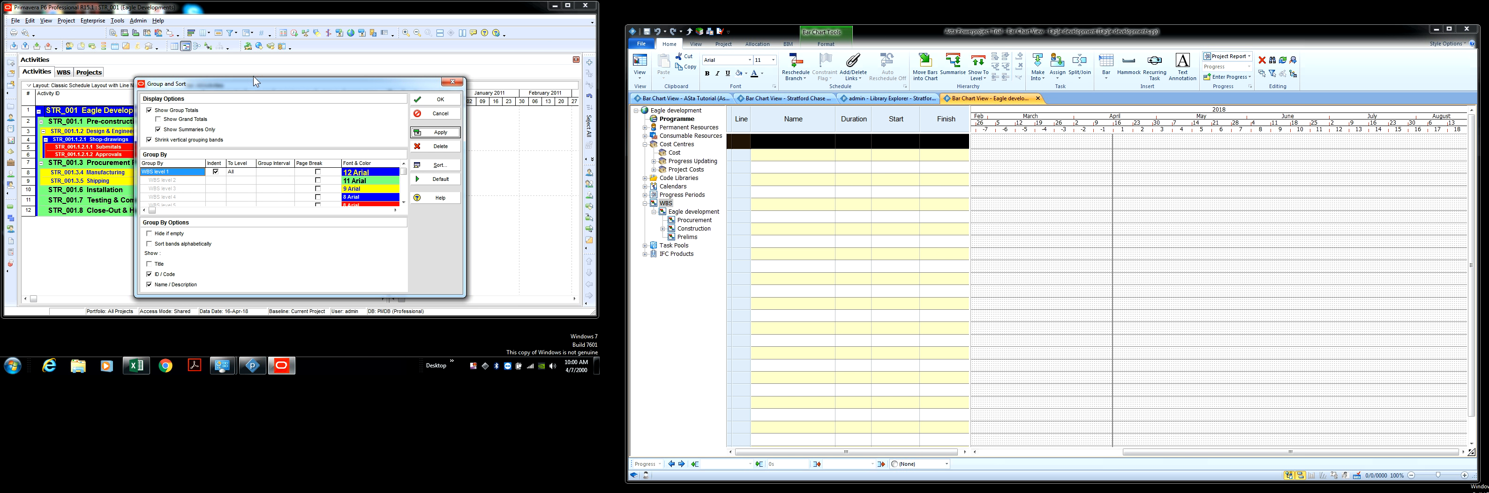
drag(266, 84, 398, 64)
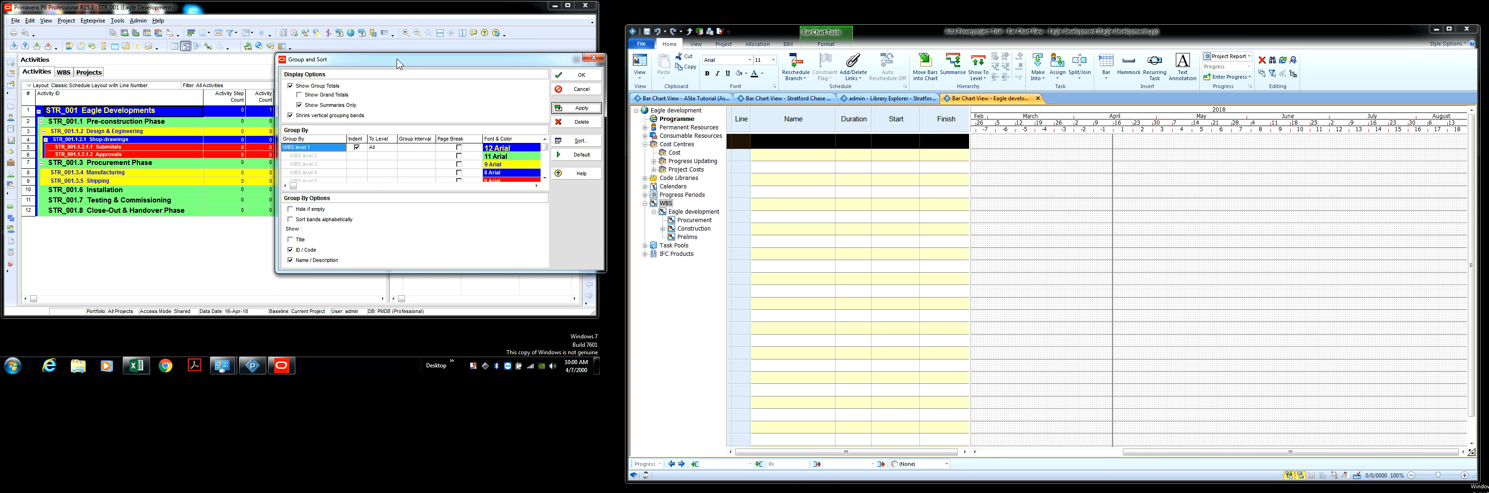
click(299, 105)
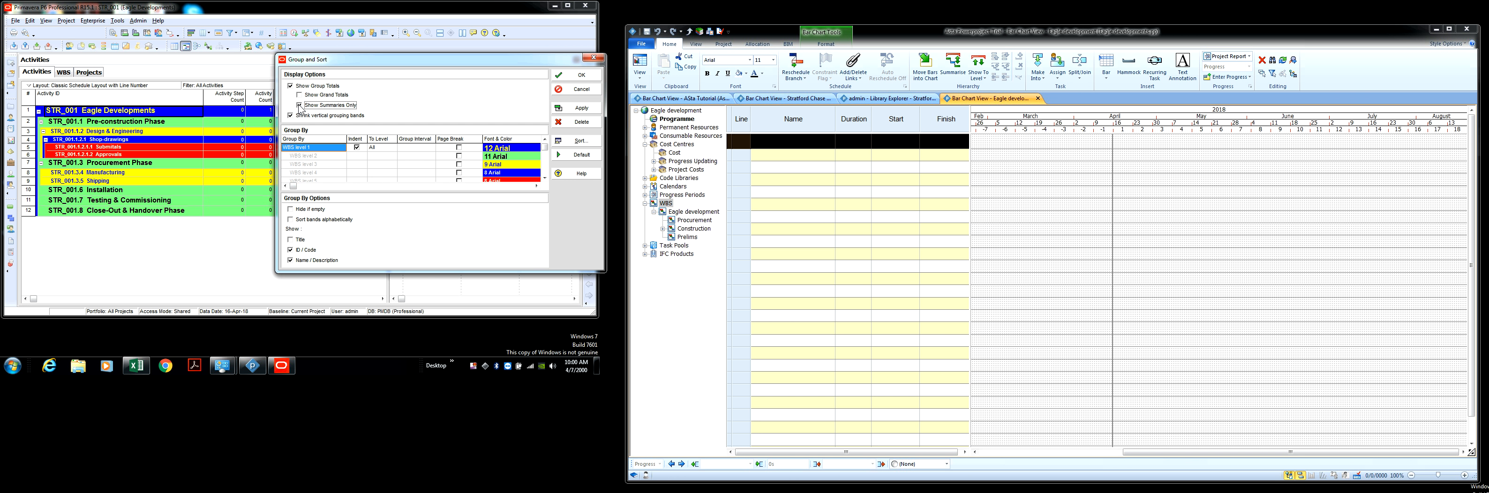
click(569, 111)
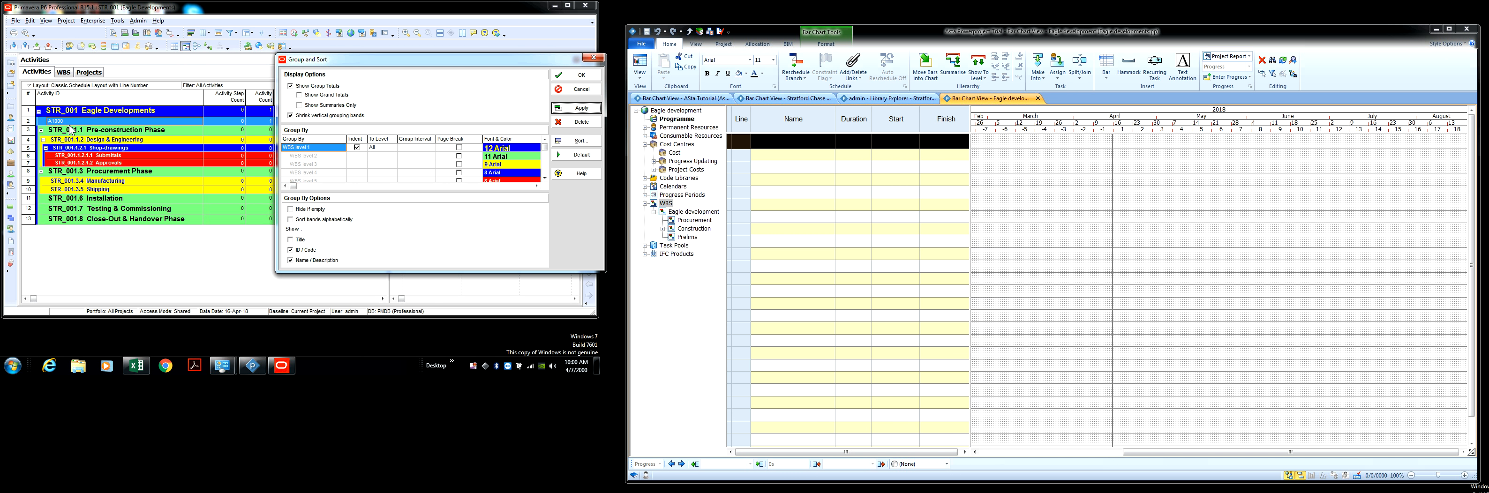
Show summaries only in the grouped layout and add a grand total band above the Eagle Developments project.
drag(365, 62, 299, 148)
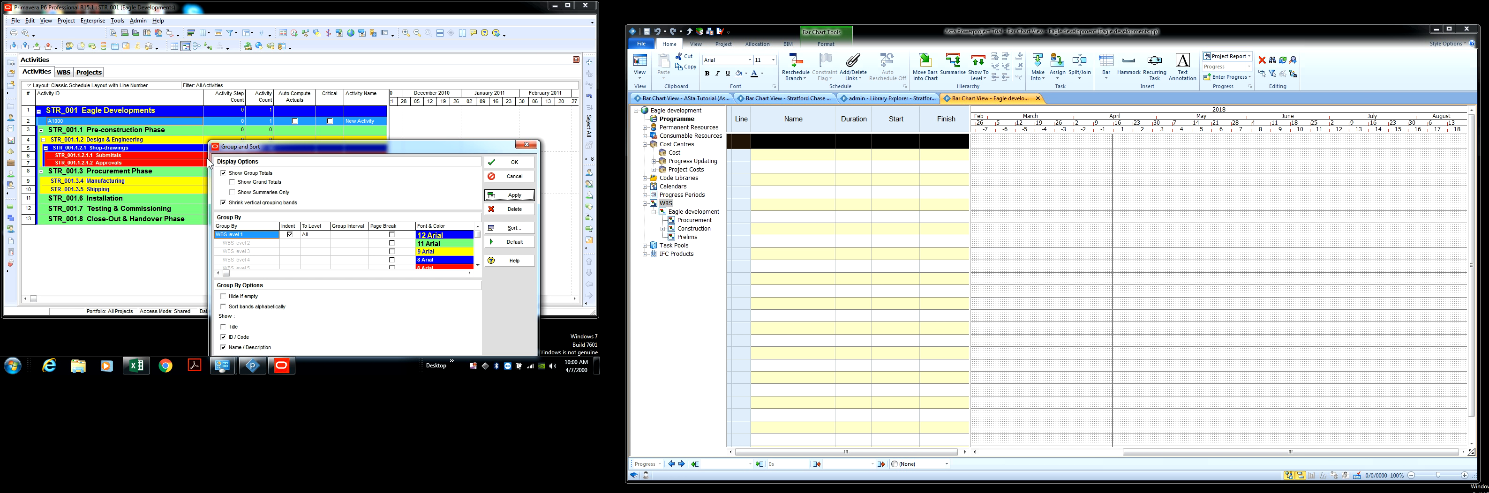
click(233, 192)
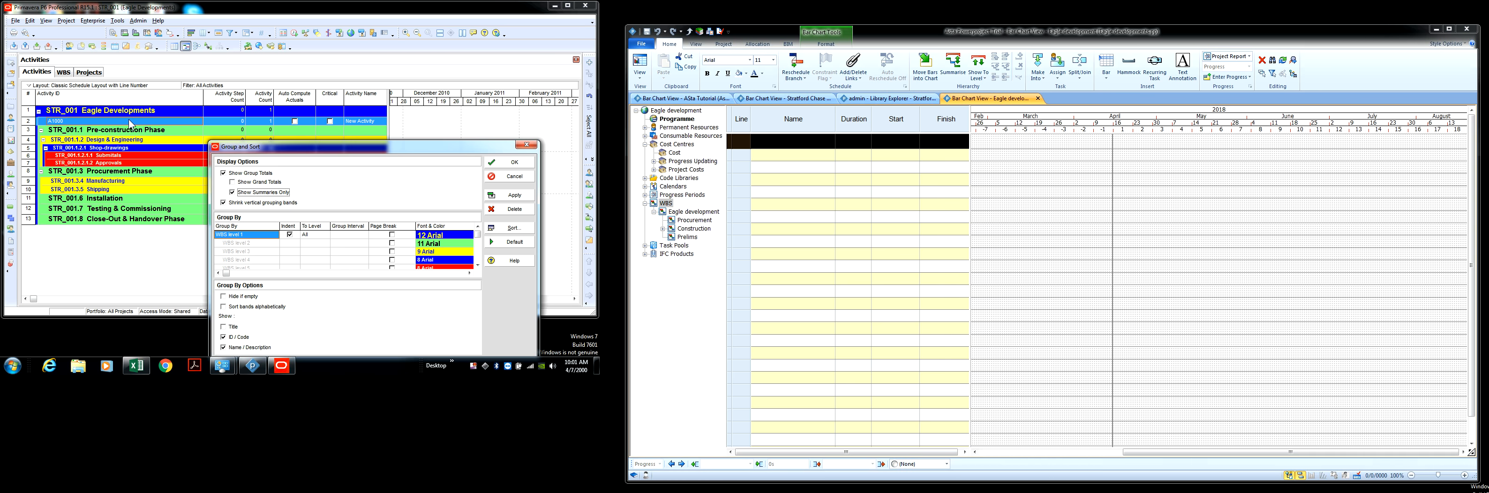
click(509, 195)
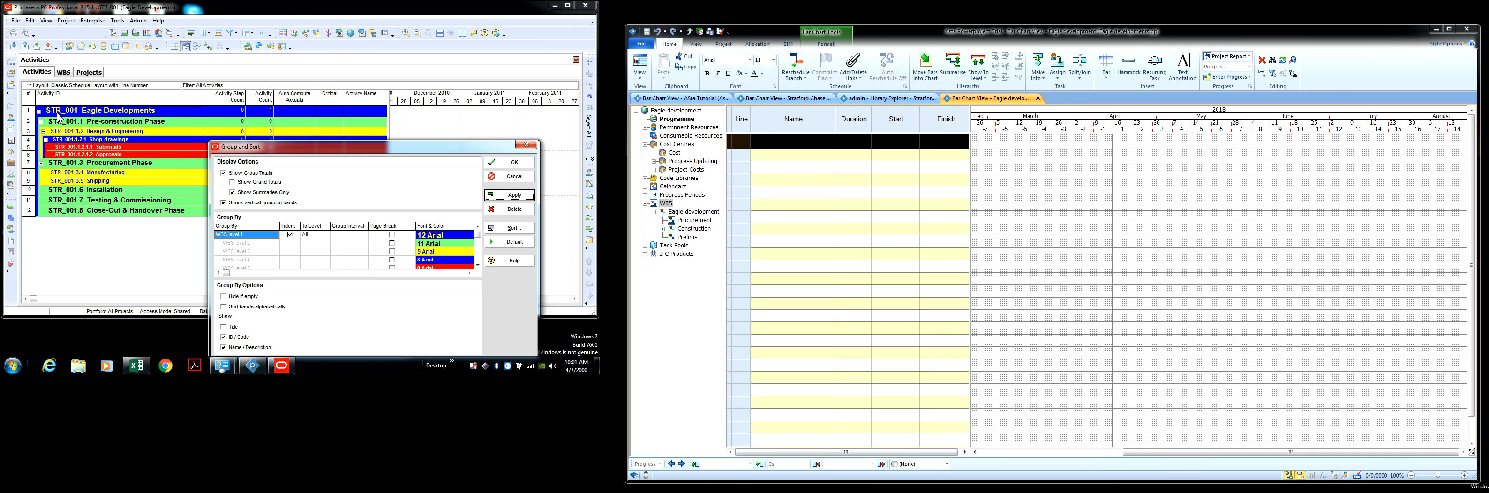
click(232, 182)
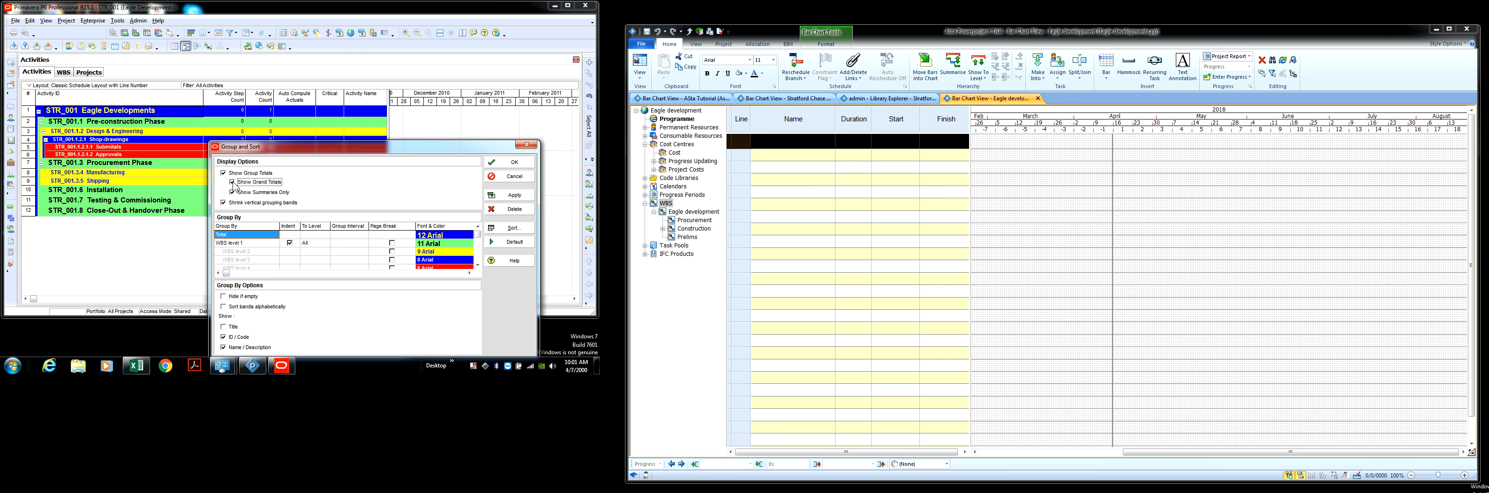
click(516, 196)
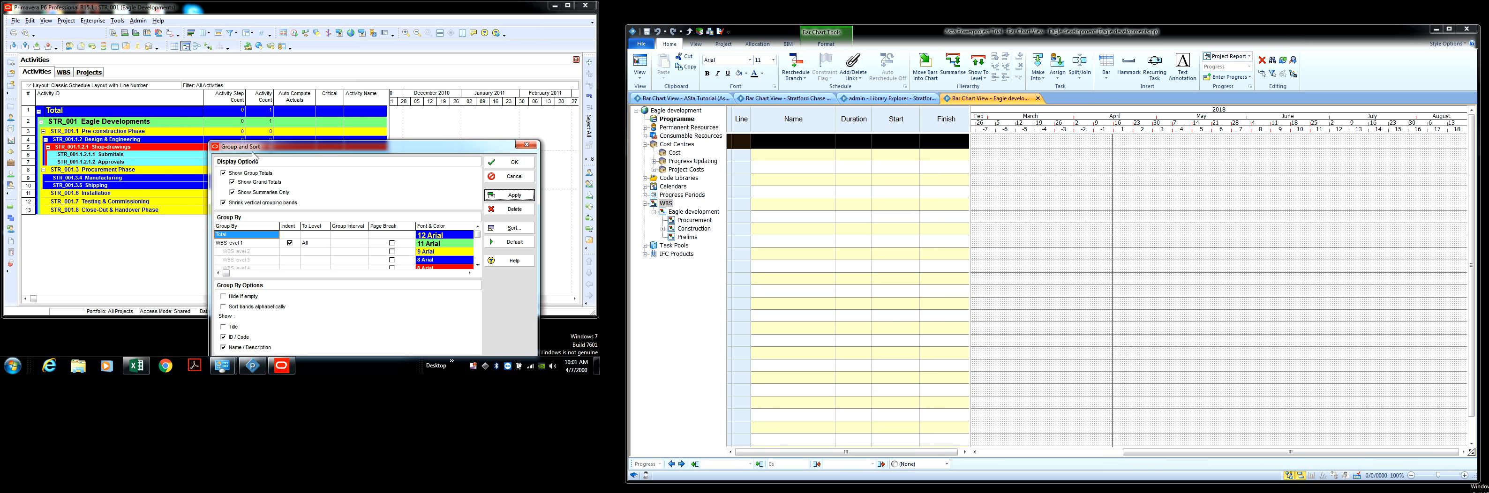
Try to hide the empty WBS bands while the Total grouping row is selected.
click(224, 297)
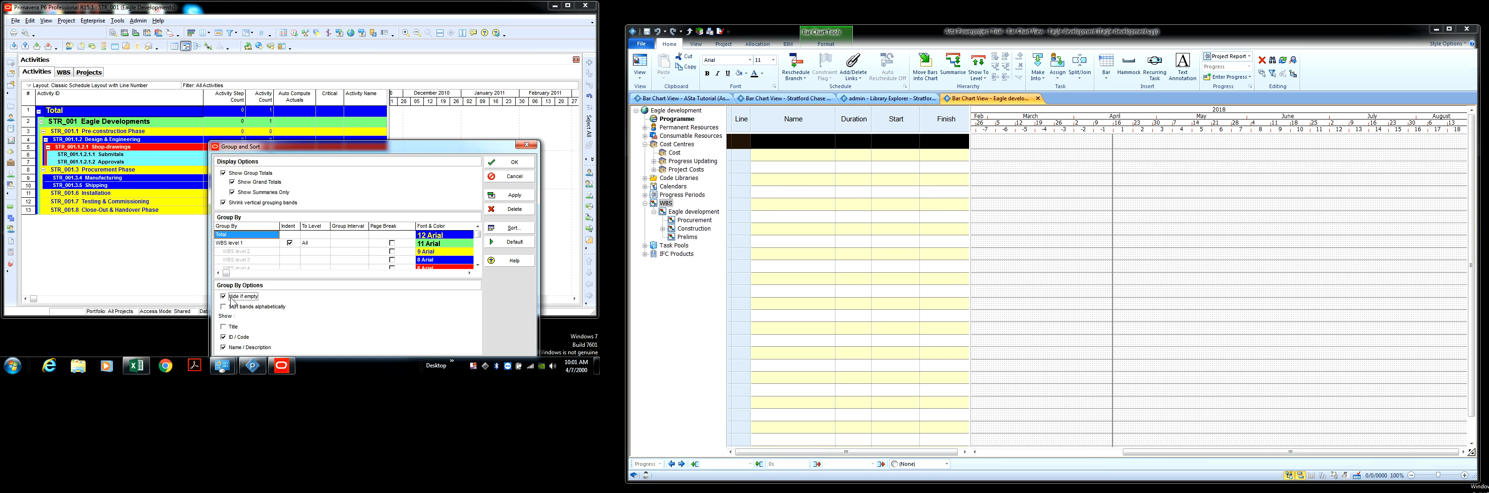
click(506, 197)
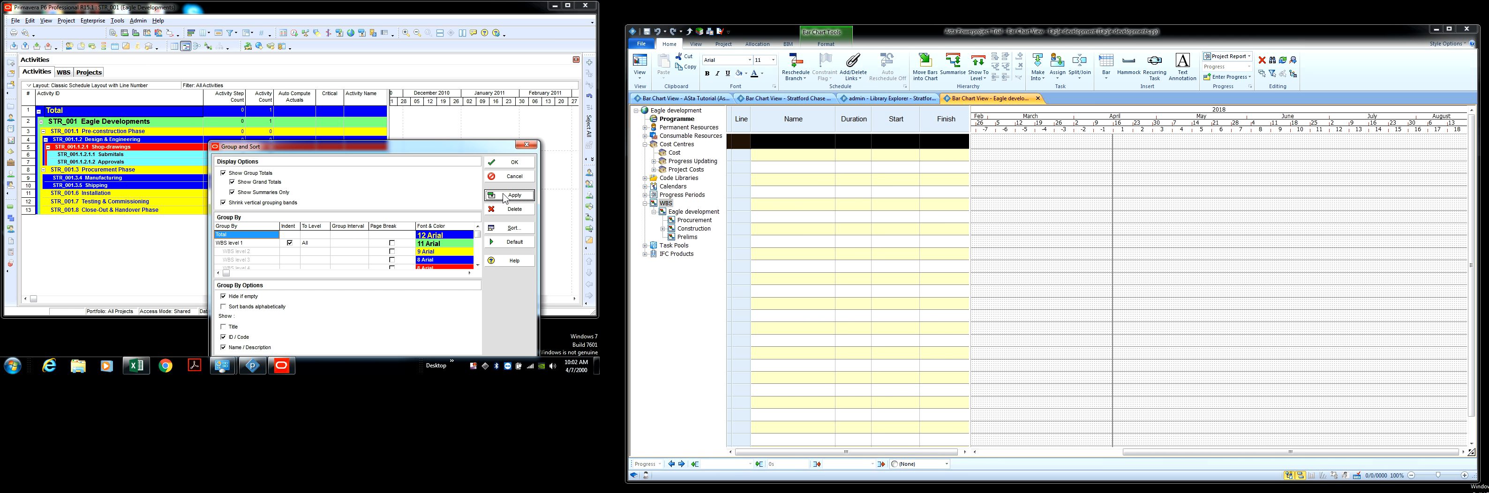
click(495, 164)
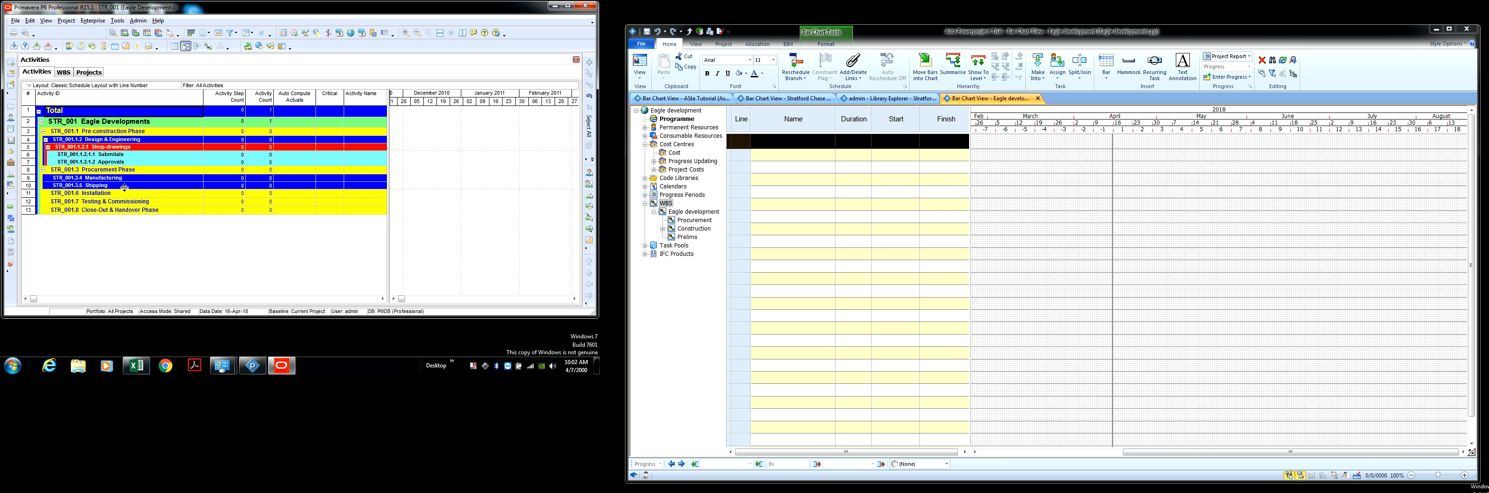
click(243, 35)
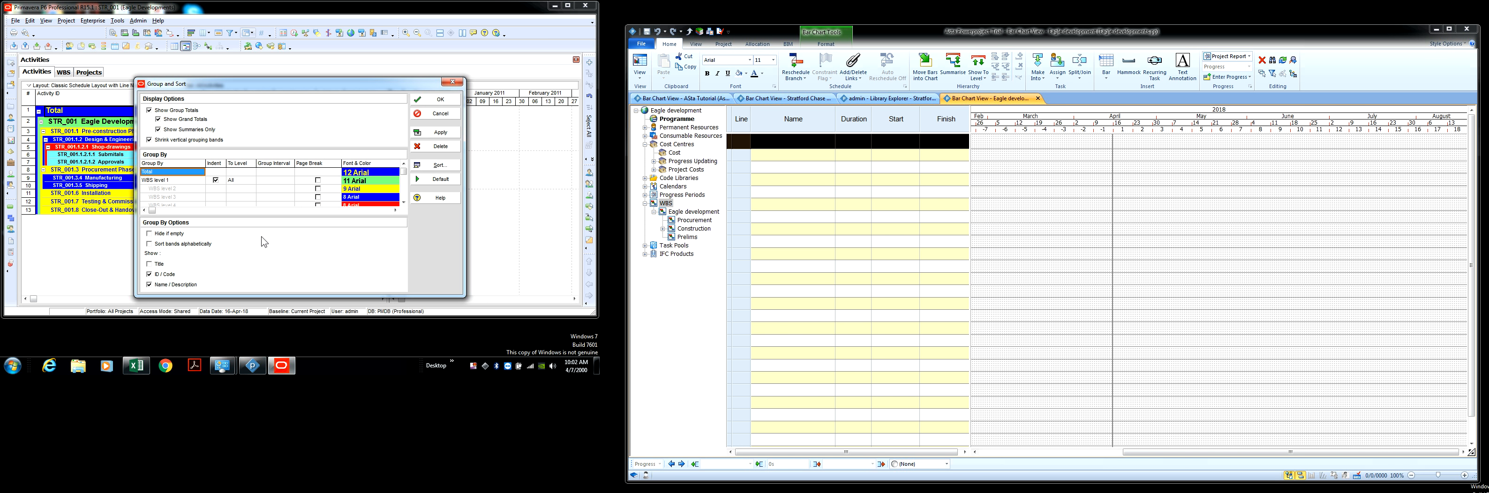
click(156, 234)
click(429, 134)
click(435, 99)
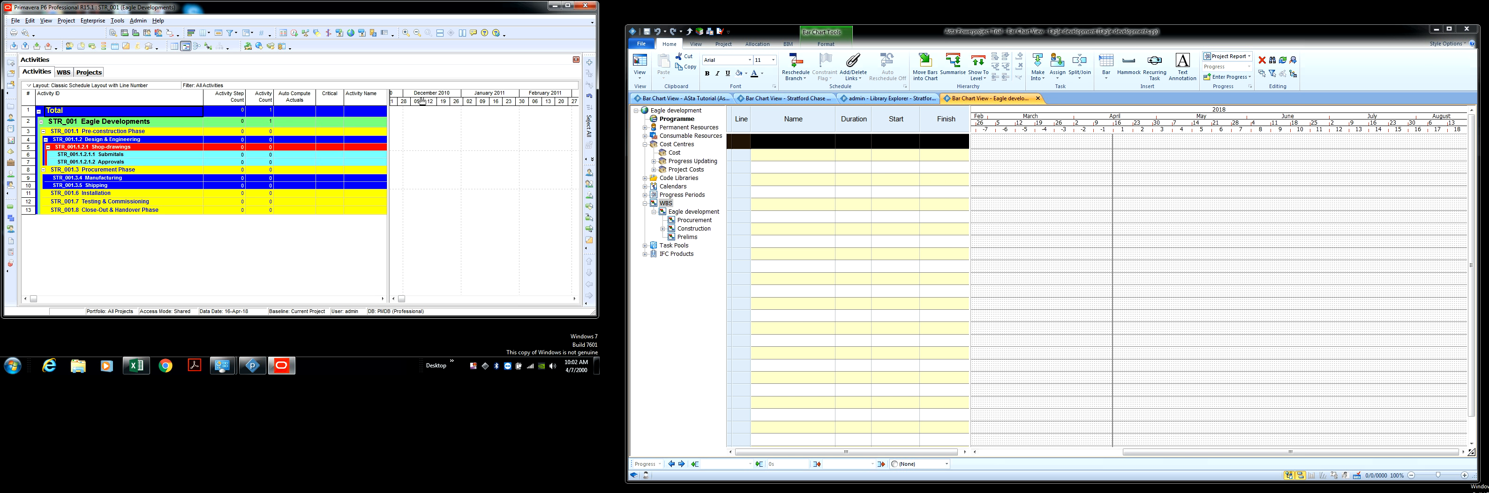
Remove the grand totals from the grouping and hide the empty bands for the WBS grouping.
click(248, 32)
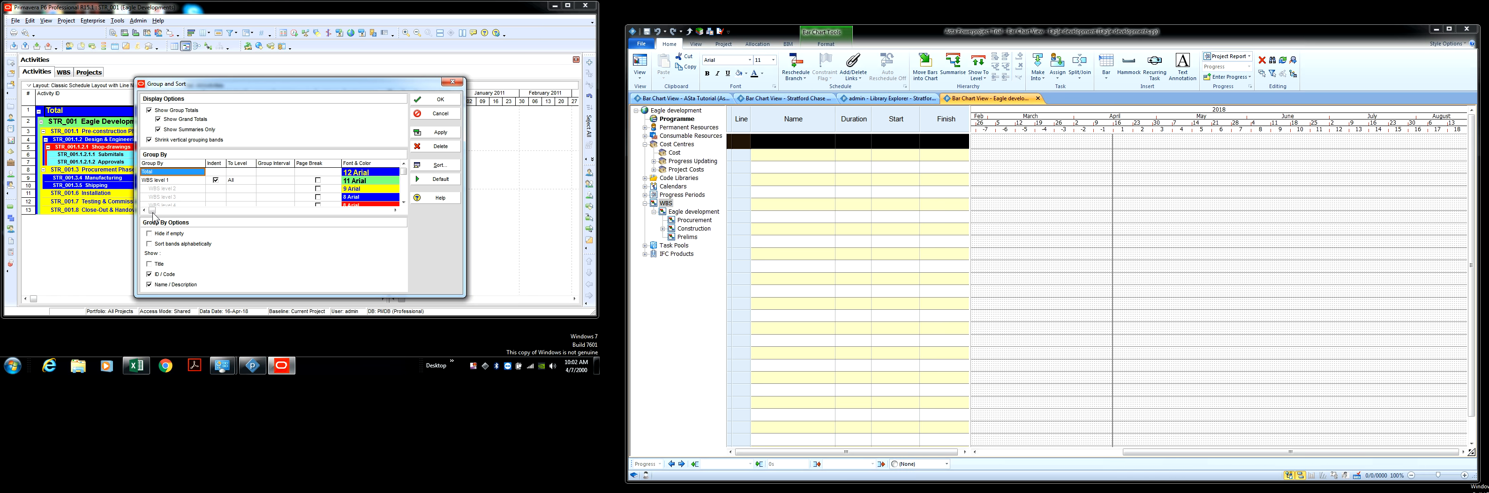
click(159, 119)
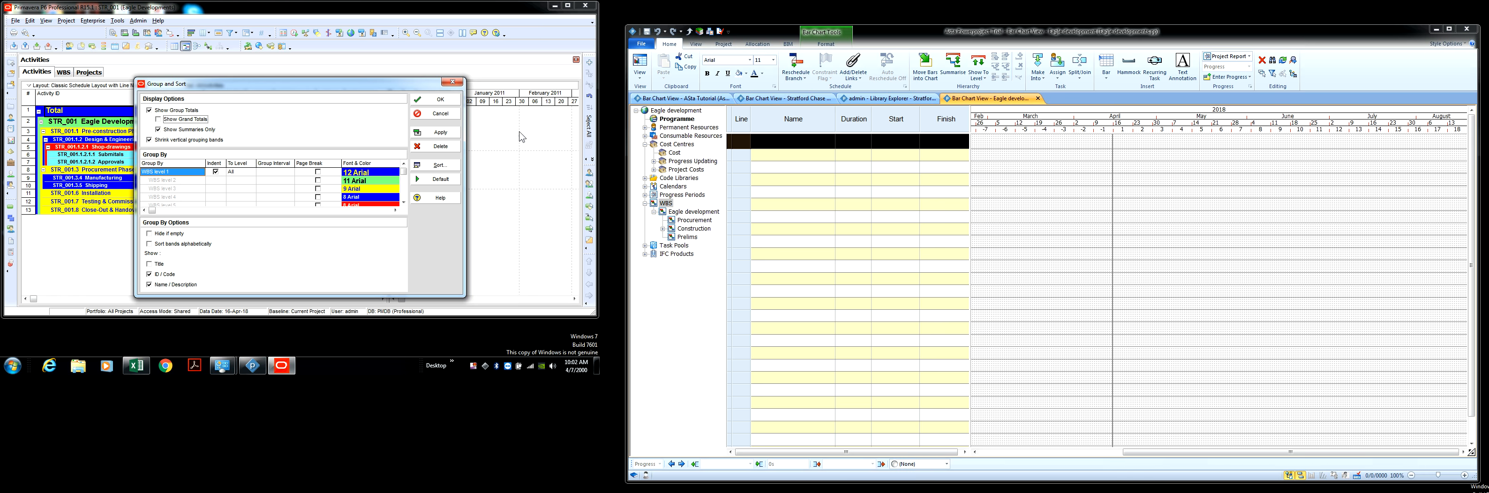
click(451, 135)
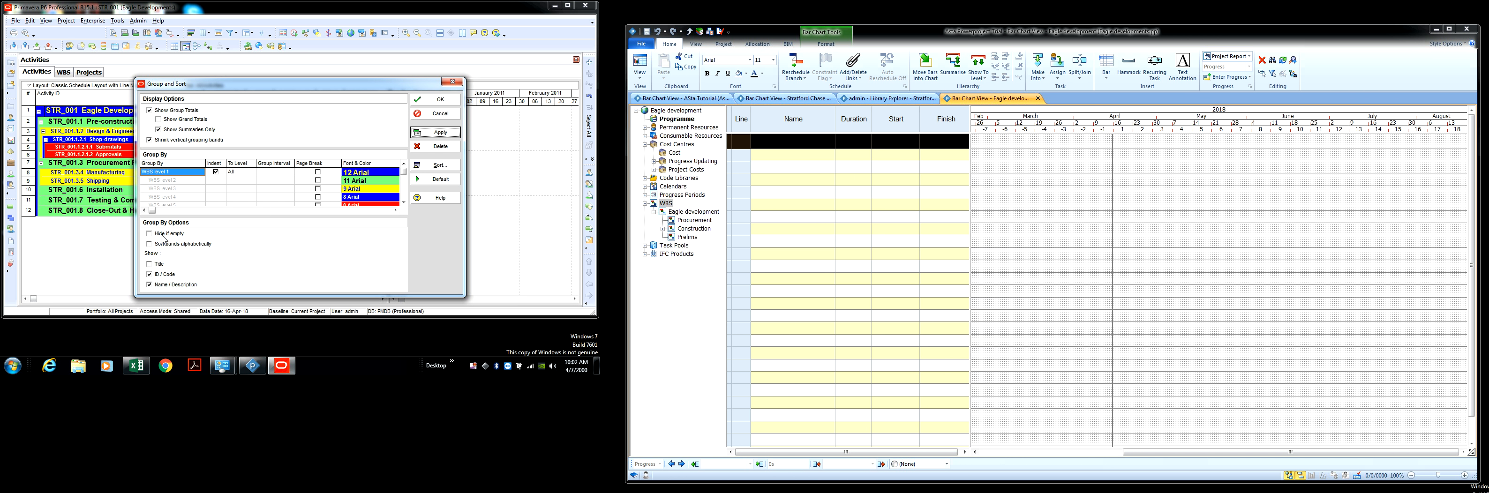
click(166, 234)
click(439, 132)
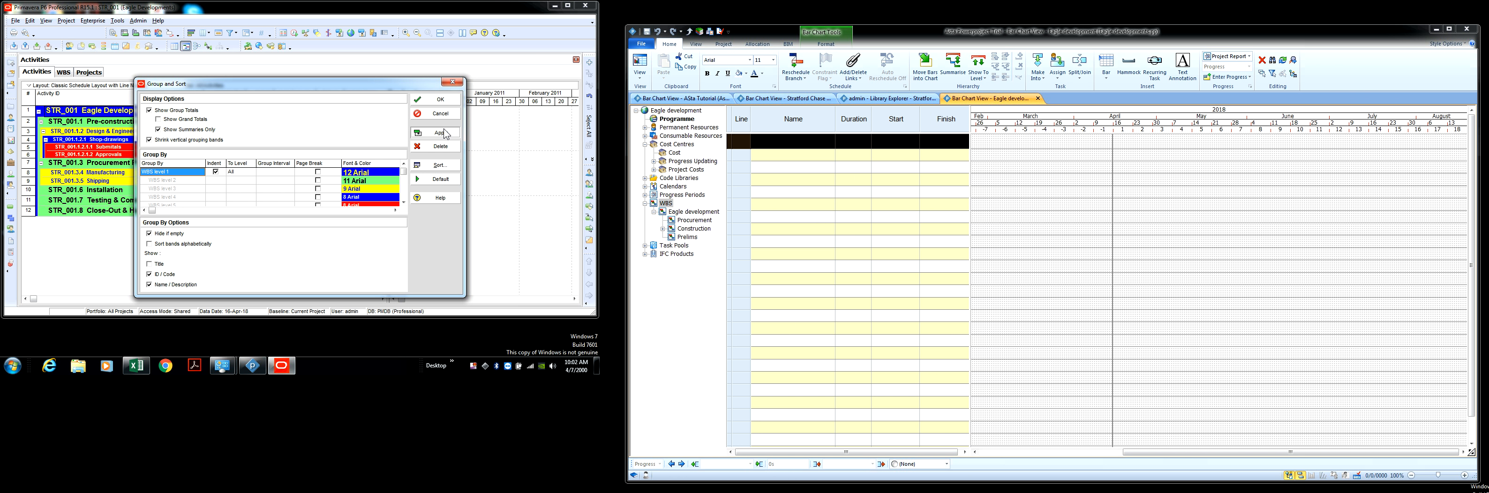
click(432, 101)
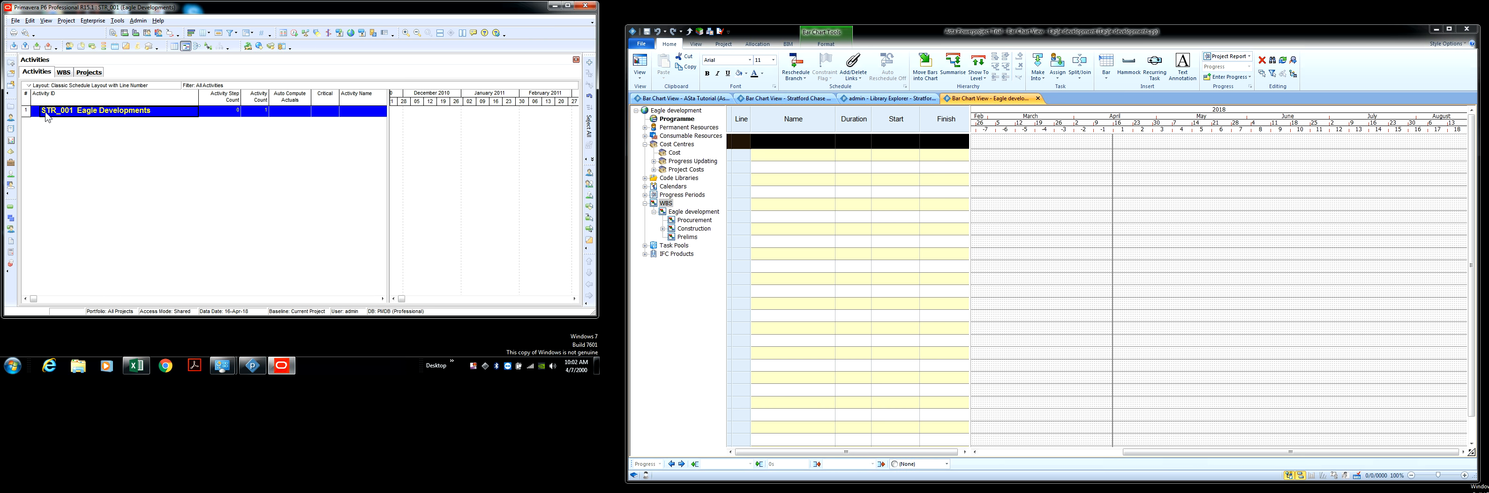
Turn off the summaries-only display so that activities are listed beneath the Eagle Developments band.
click(126, 112)
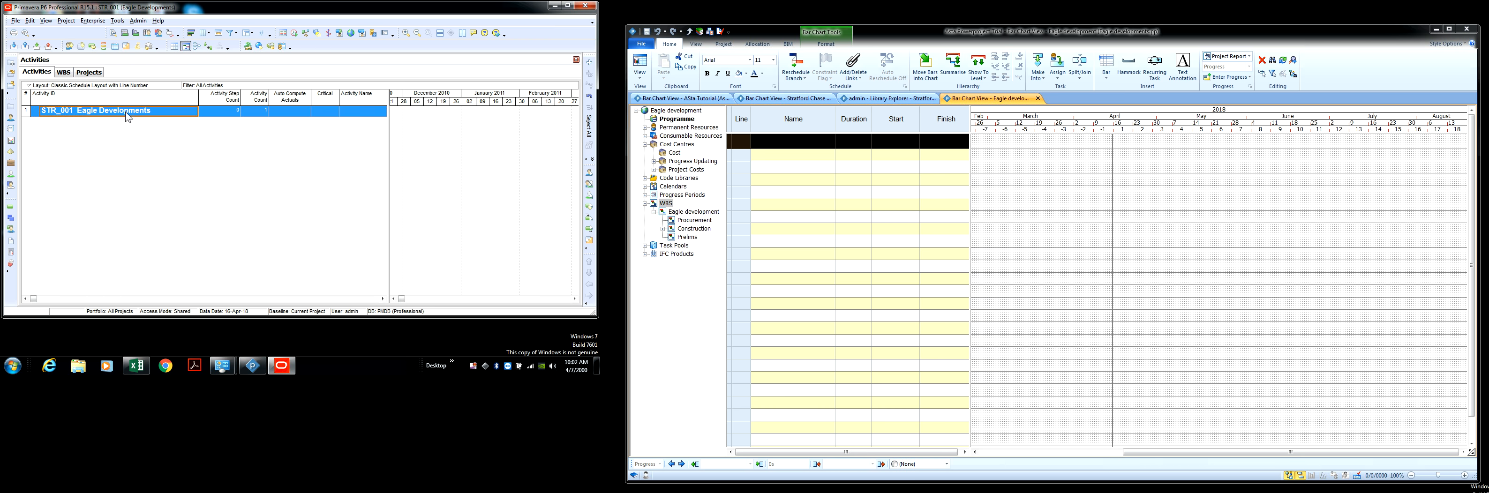
click(275, 115)
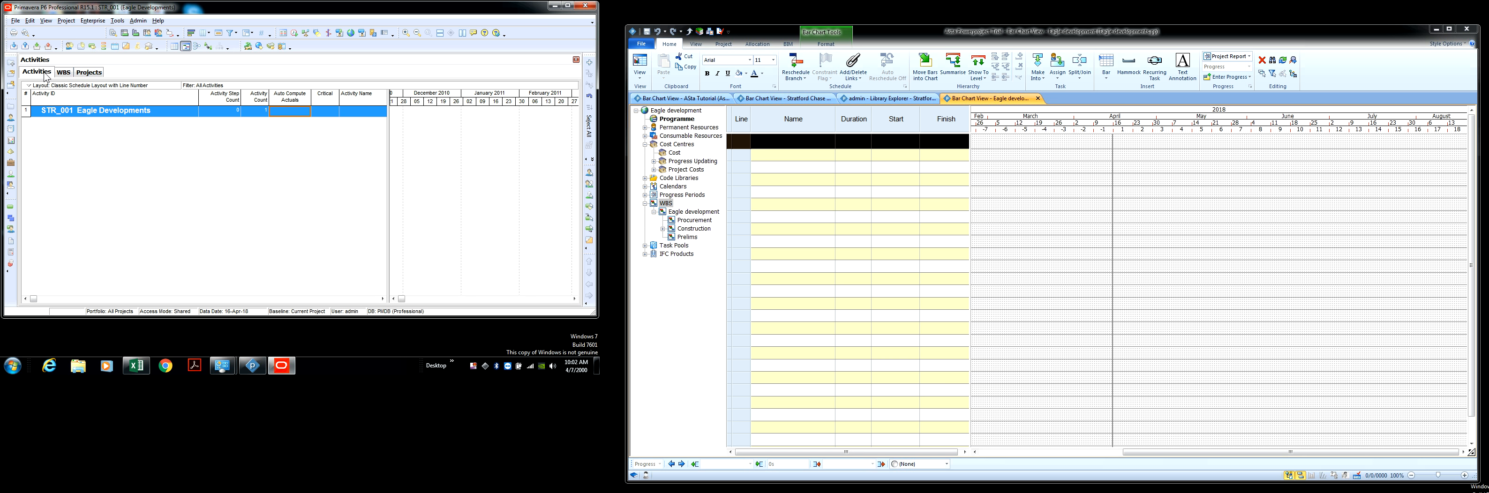
click(247, 33)
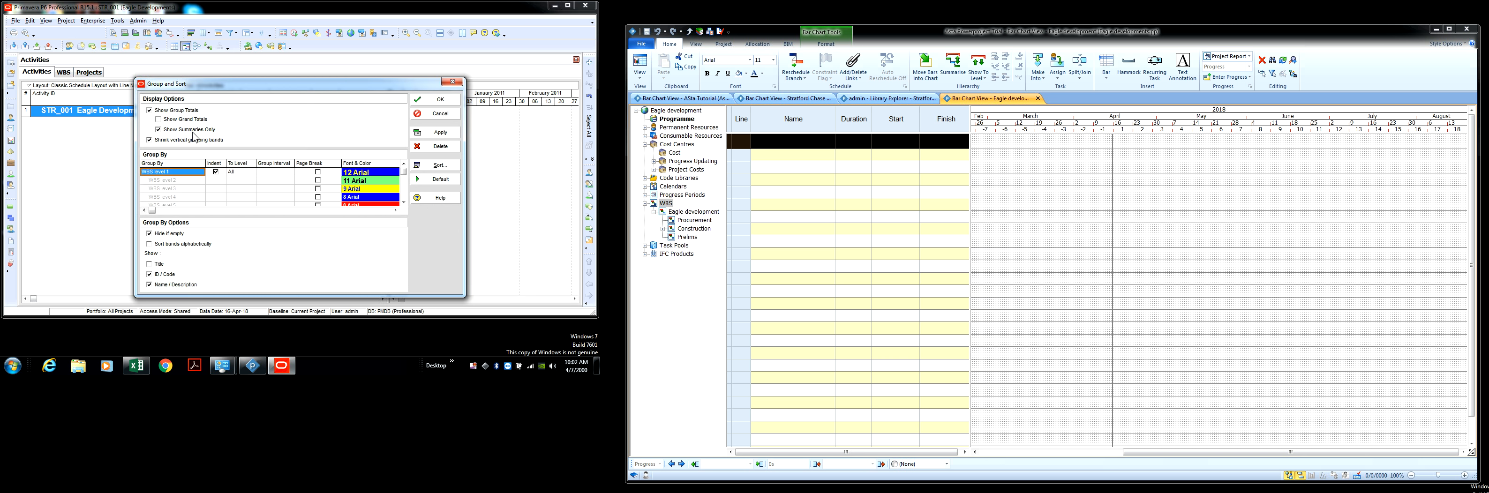
click(158, 129)
click(436, 132)
click(437, 99)
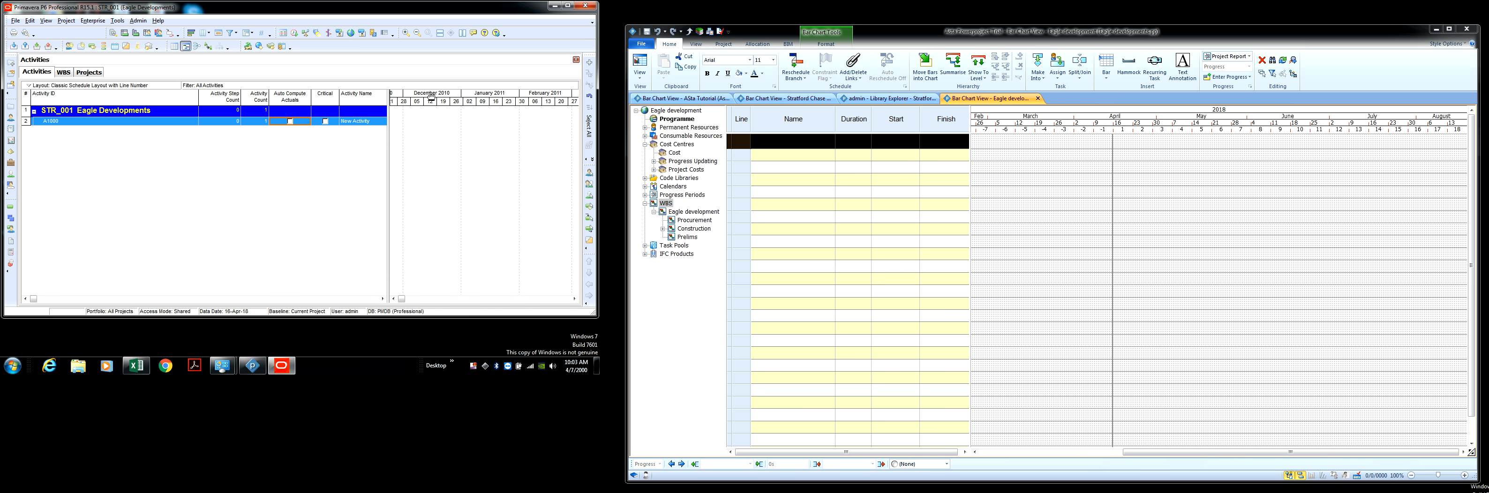
Remove the Activity Step Count, Activity Count, Auto Compute Actuals, Critical and Schedule % Complete columns from the activities table's selected options.
drag(388, 100, 531, 97)
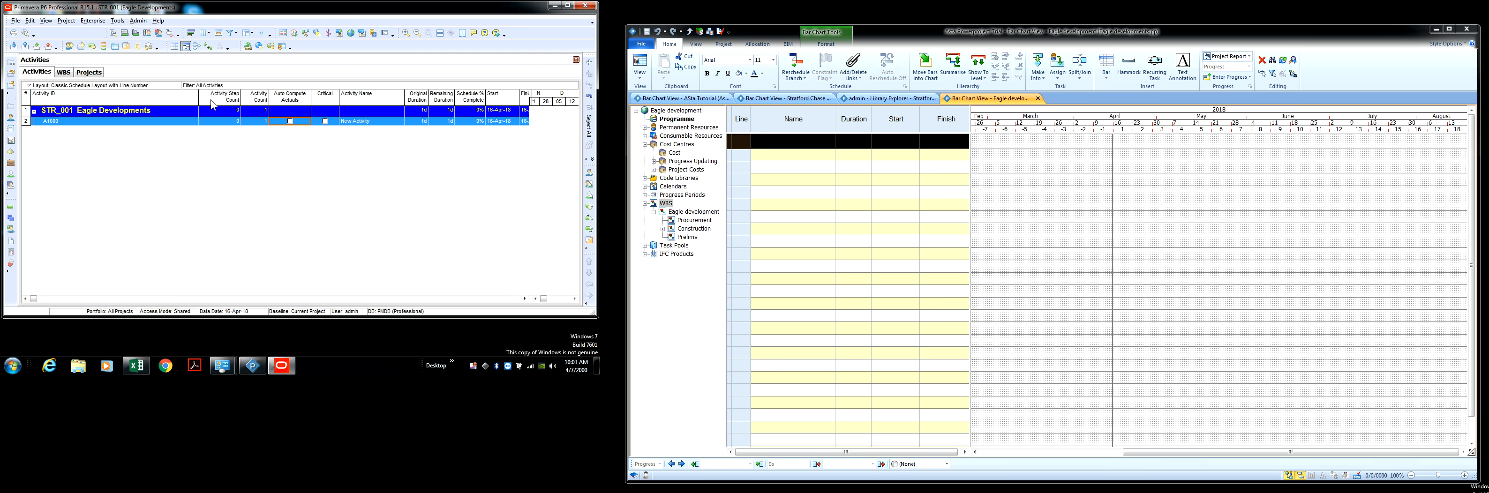
right_click(186, 102)
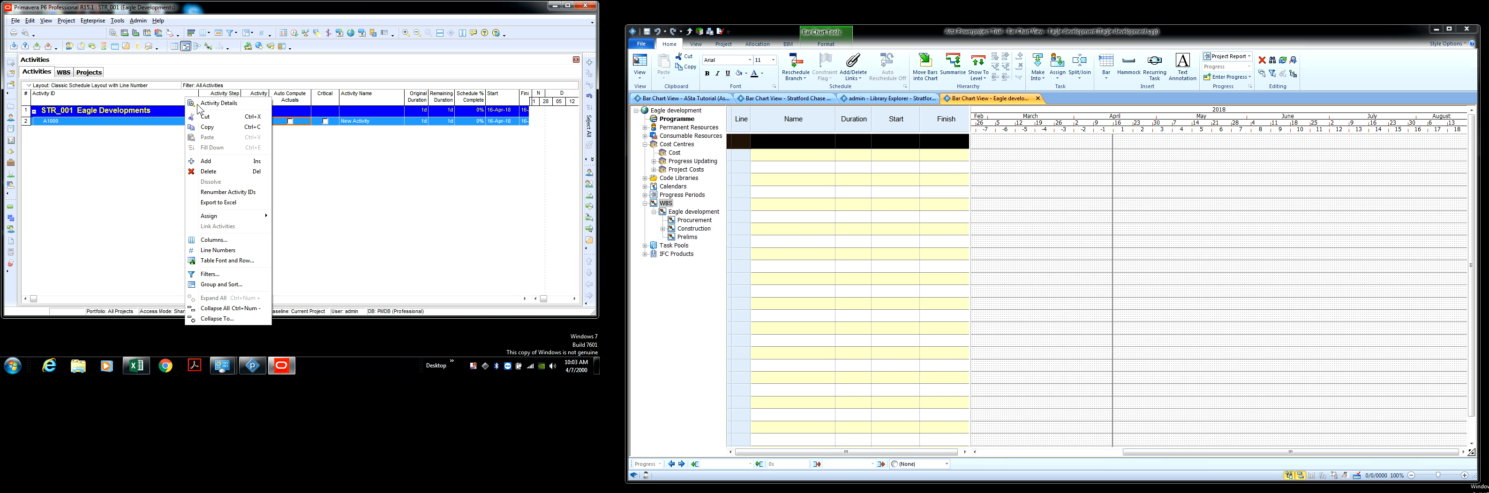
click(235, 242)
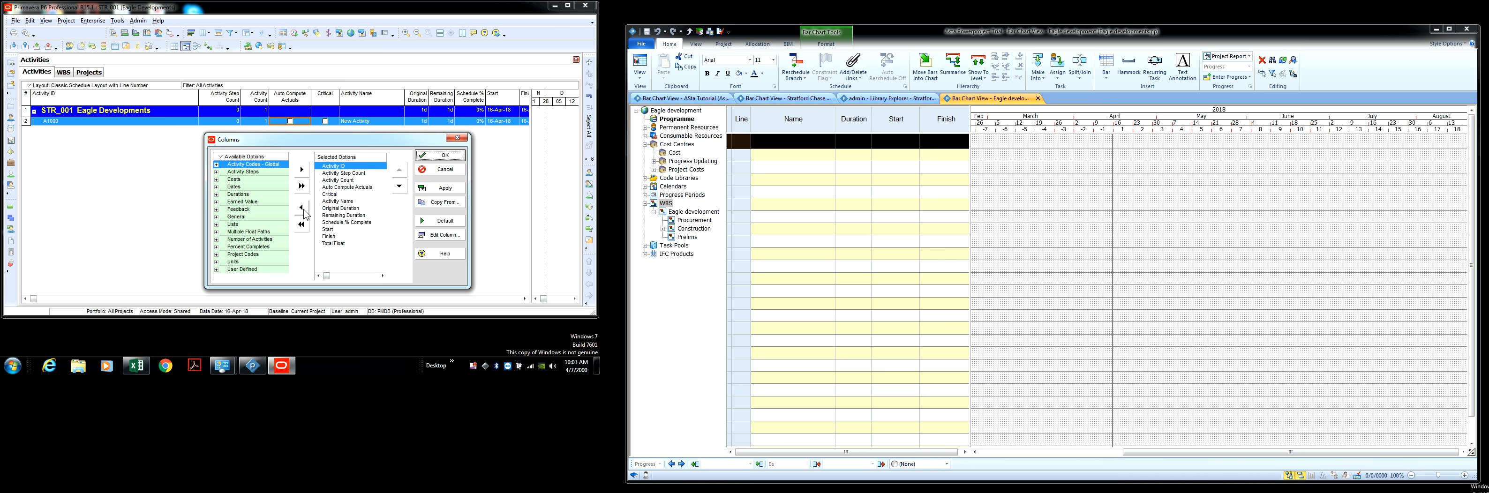
click(343, 173)
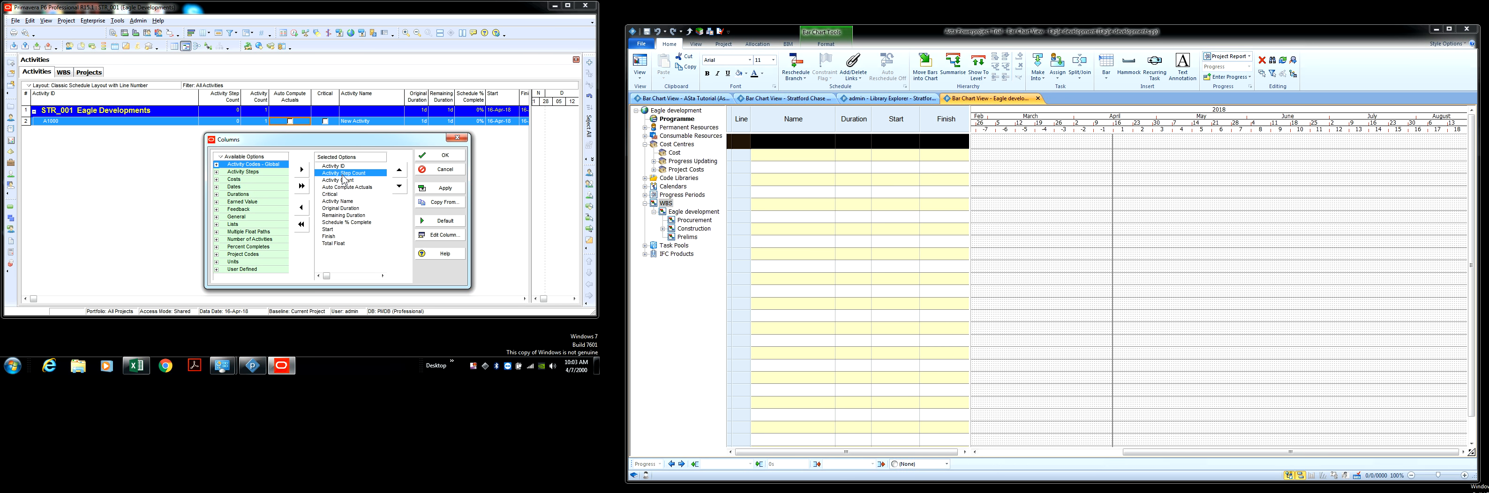
click(301, 207)
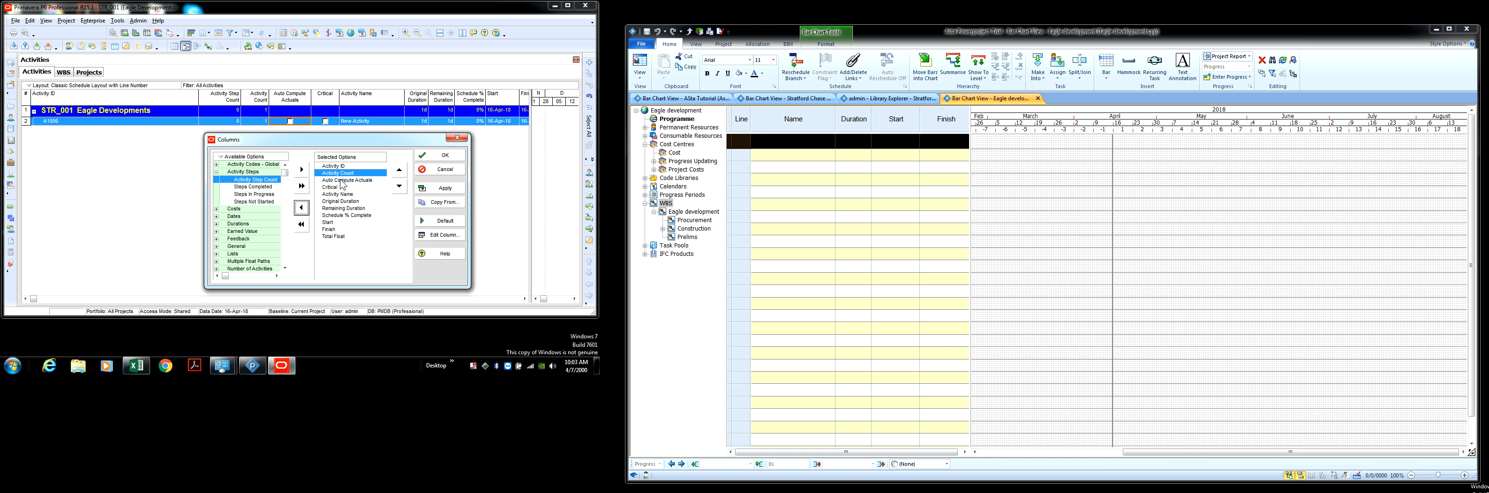
click(301, 207)
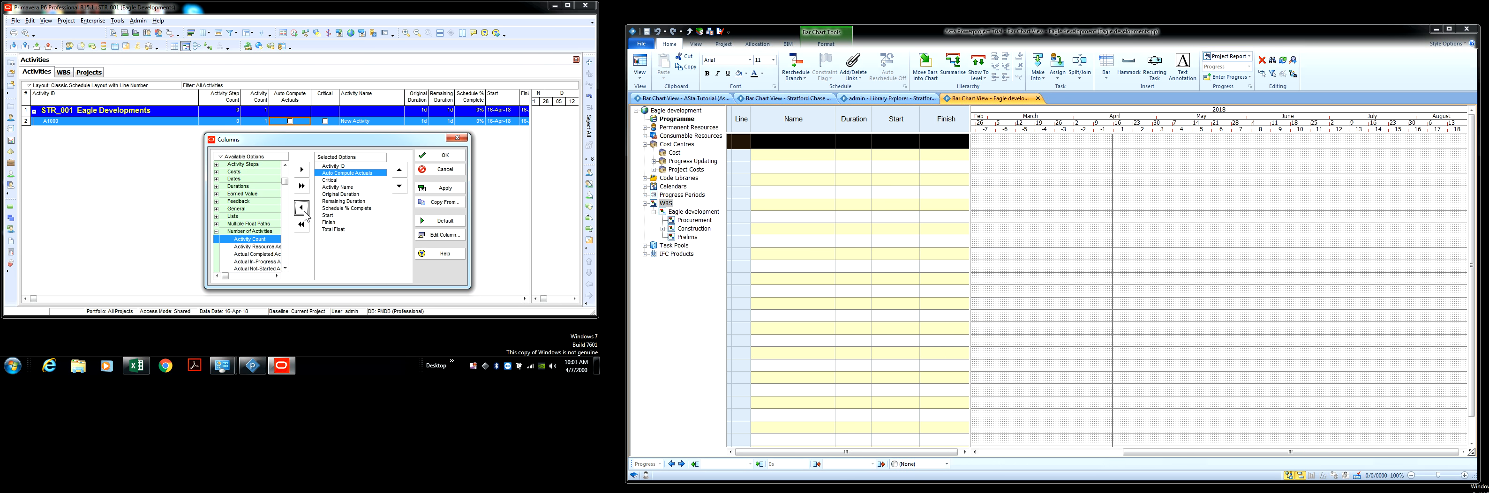
click(302, 210)
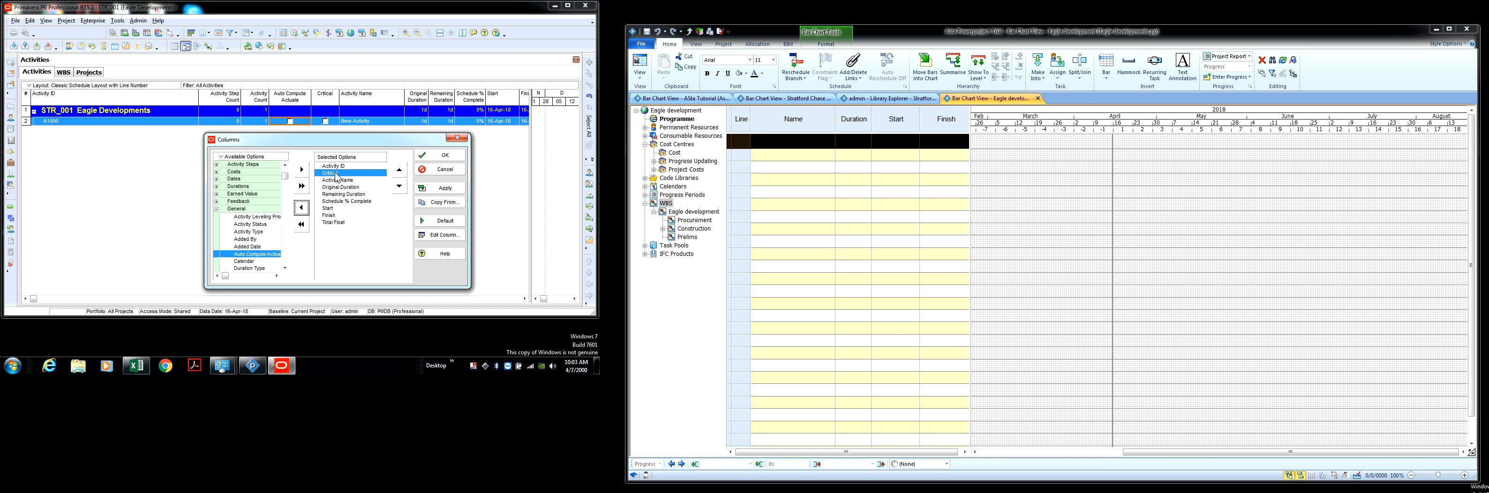
click(307, 210)
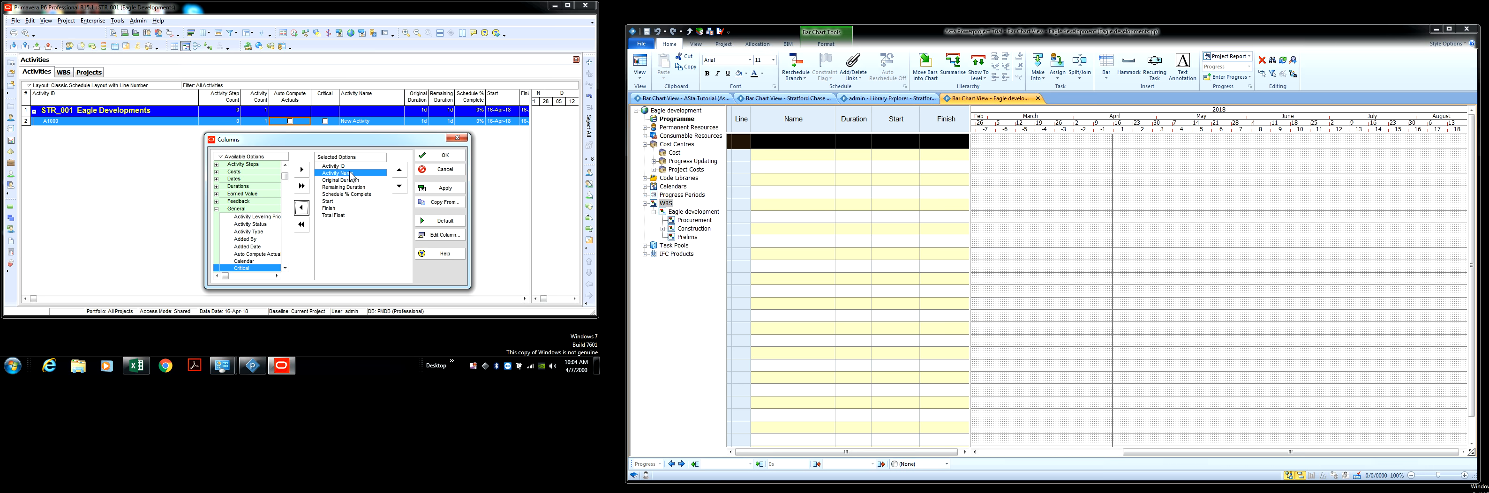
click(354, 194)
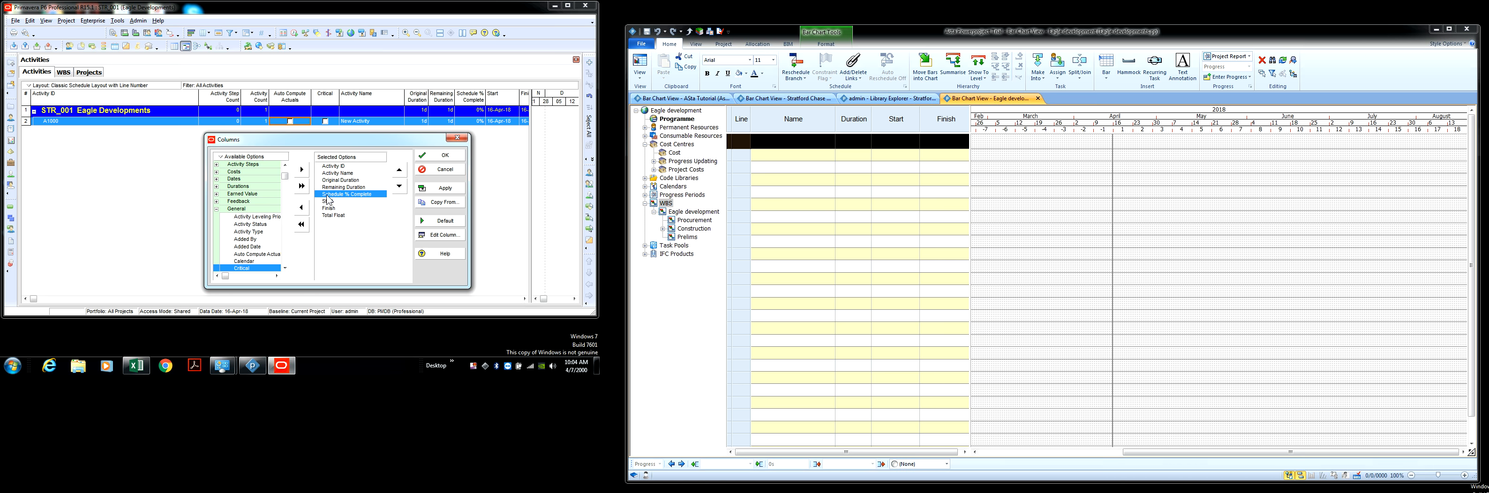
click(301, 207)
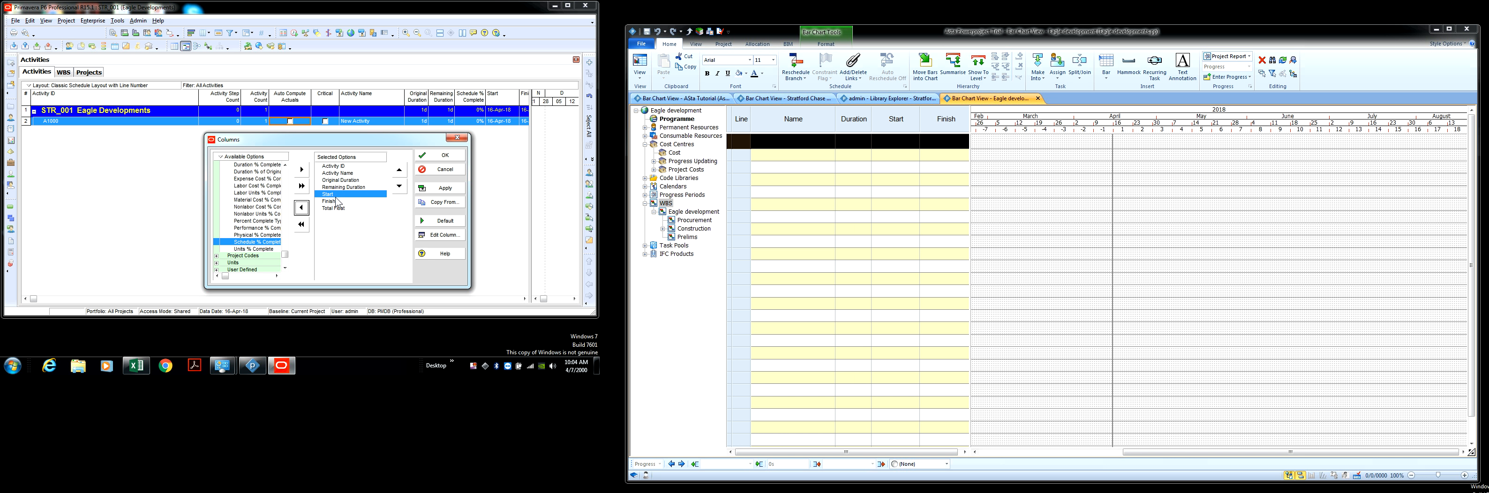
Reorder the selected columns so that Start and Finish come directly after Activity Name, ahead of Original Duration.
click(399, 172)
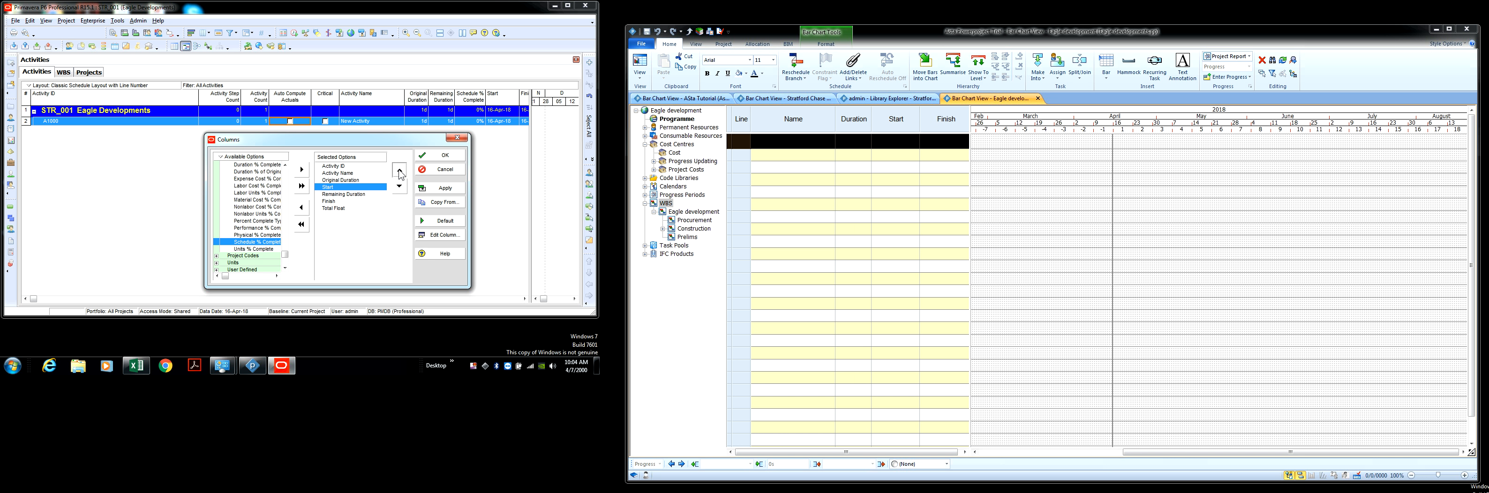
click(400, 172)
click(334, 201)
click(400, 170)
click(399, 169)
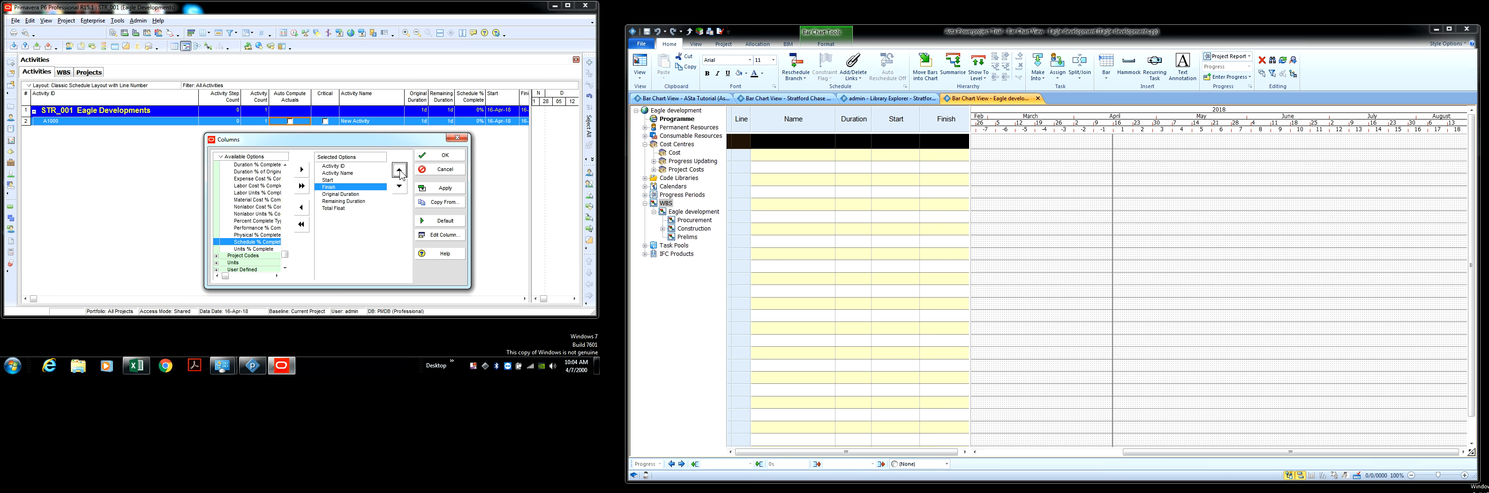
Remove Total Float from the selected columns and apply the new column set to the activities table.
click(340, 208)
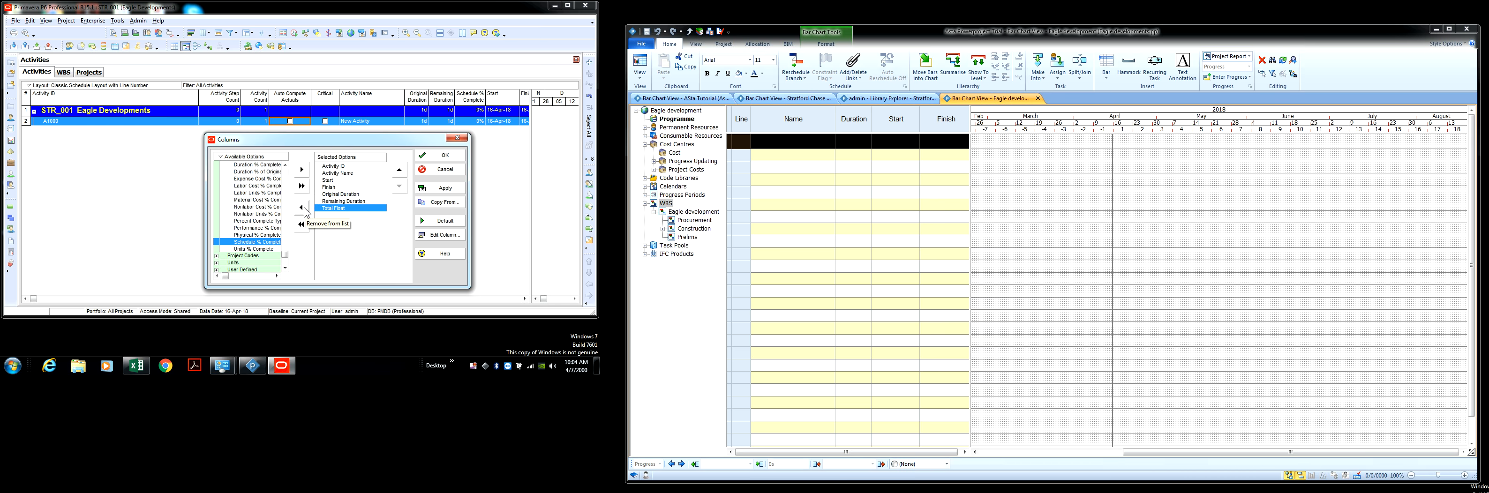
click(305, 208)
click(439, 191)
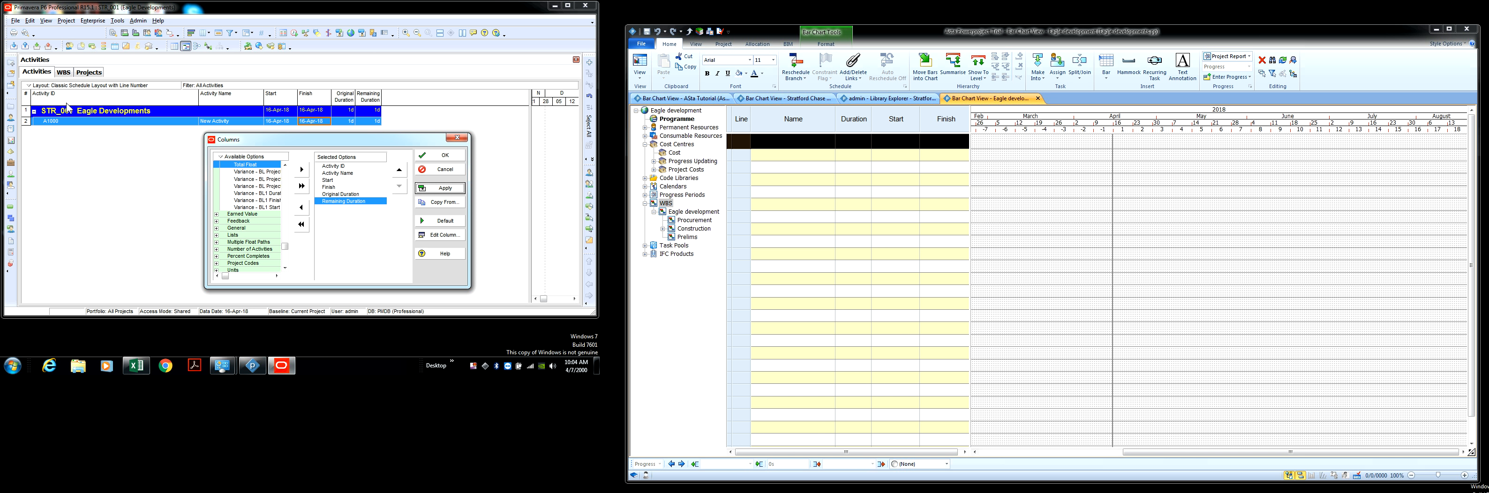
click(440, 157)
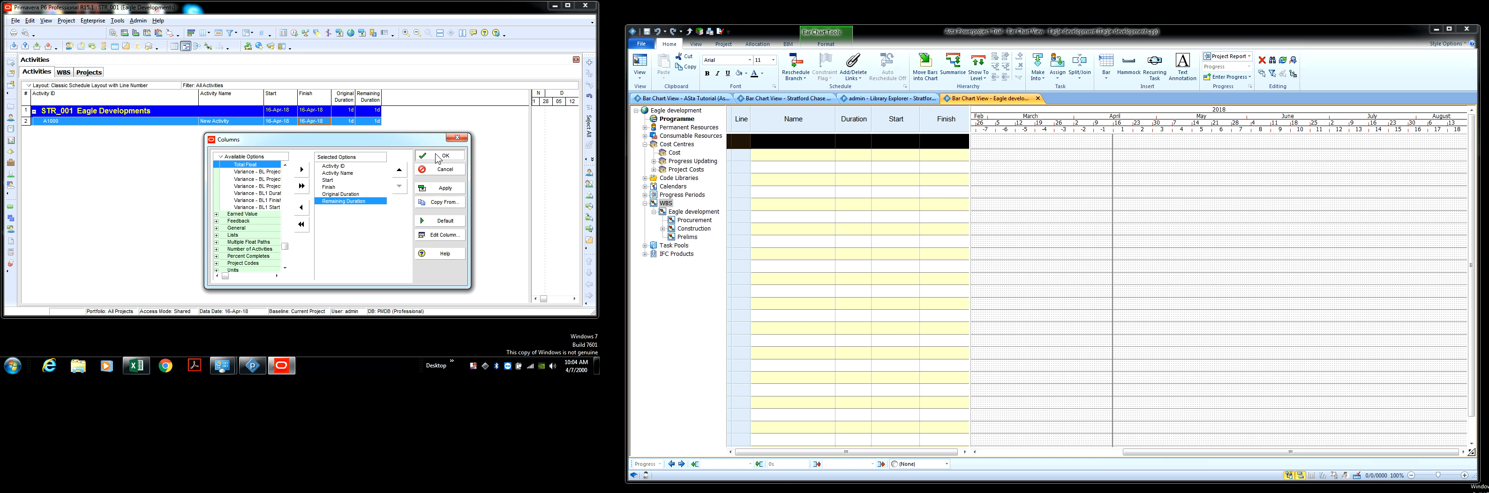
Widen the bar chart area and switch its timescale to ordinal dates starting from the earliest project start.
drag(528, 98, 397, 96)
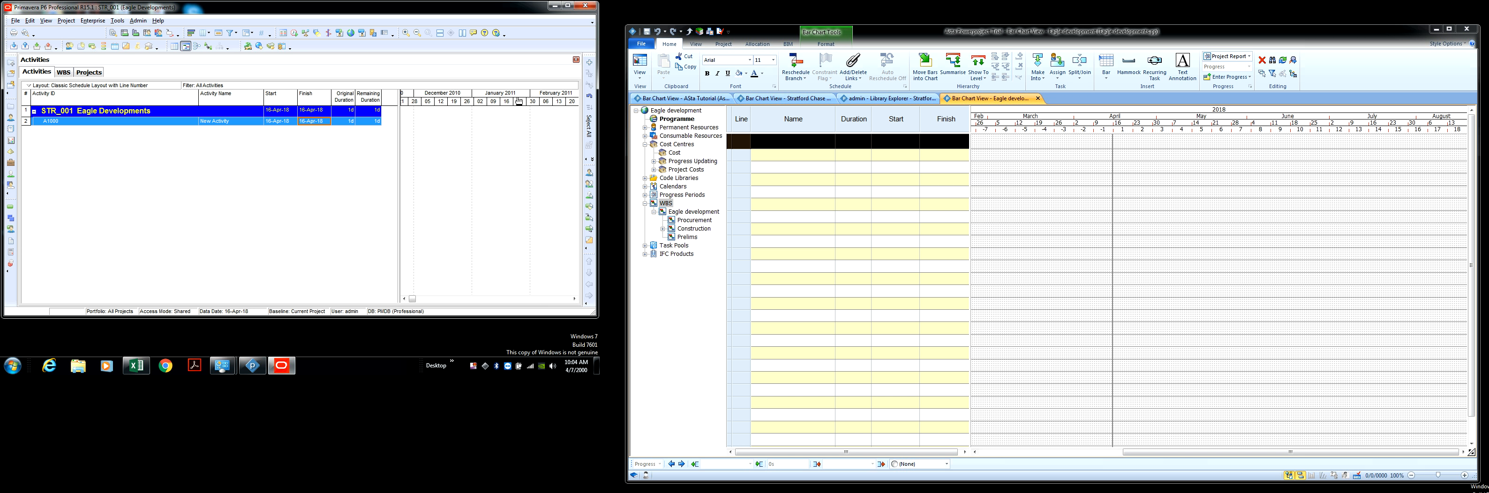
drag(518, 98, 426, 96)
drag(509, 97, 452, 99)
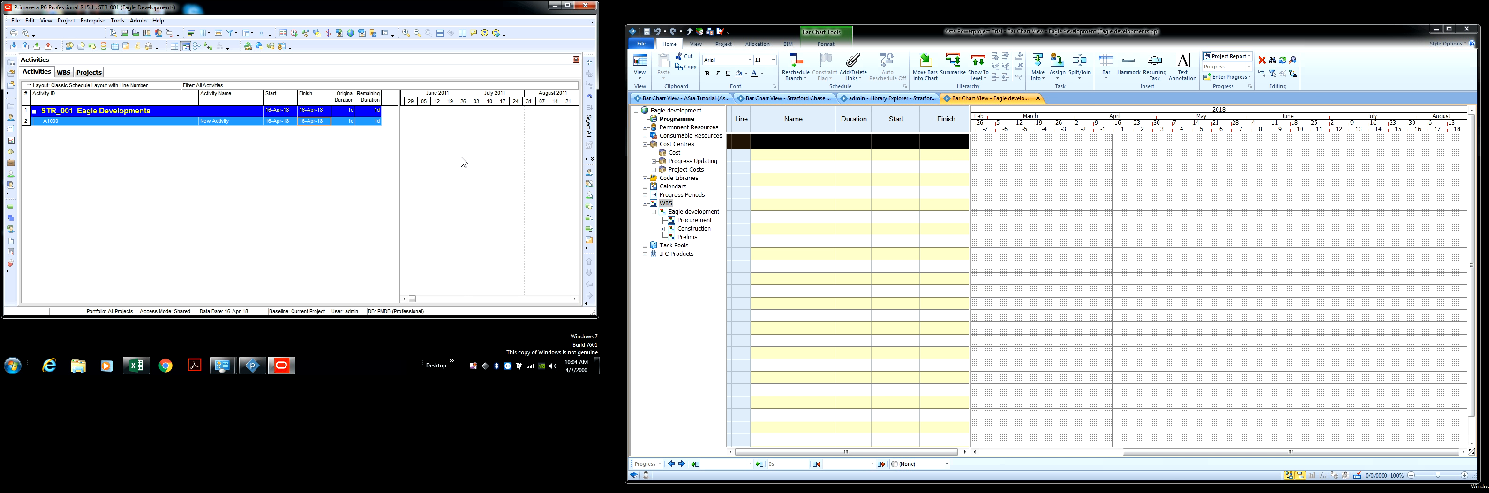
right_click(475, 151)
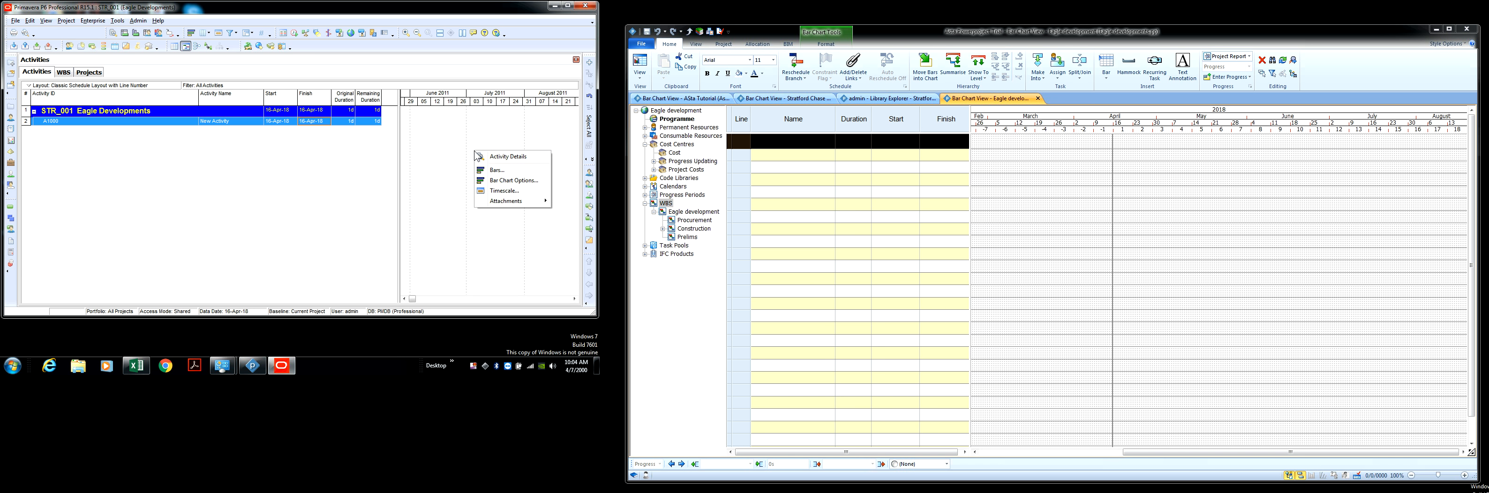
click(505, 192)
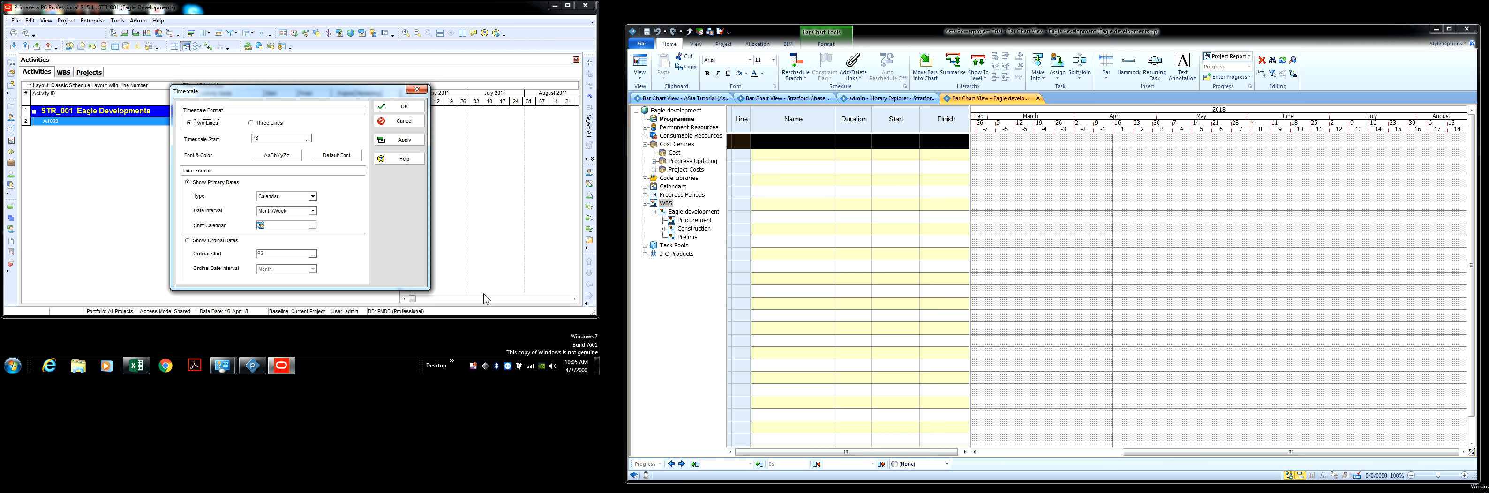
click(188, 241)
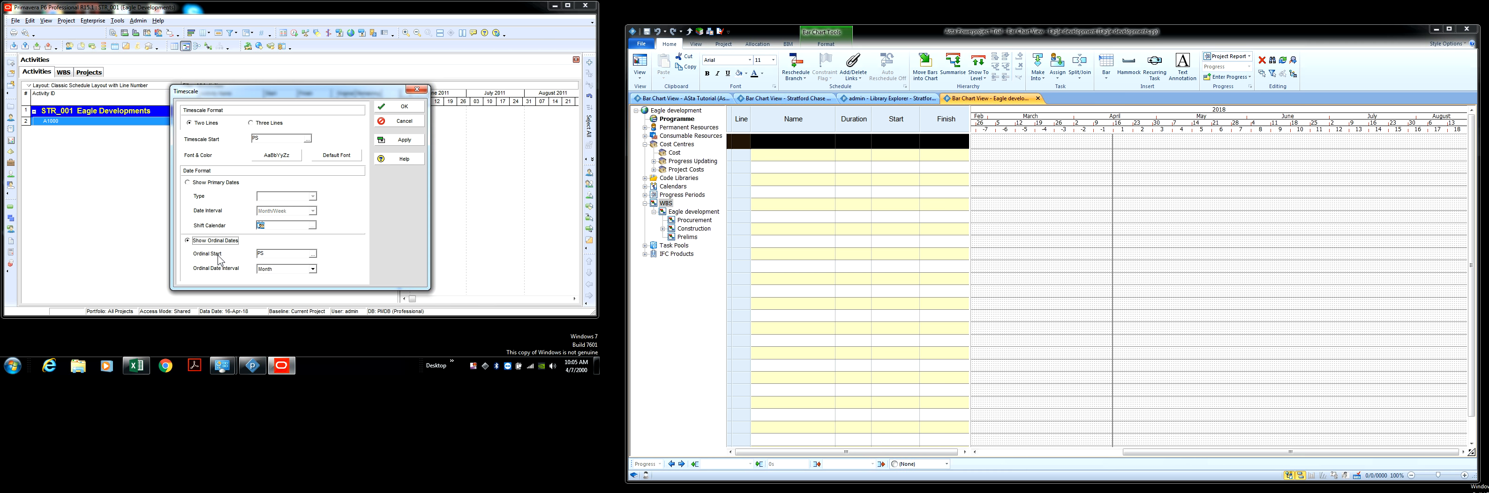
click(314, 254)
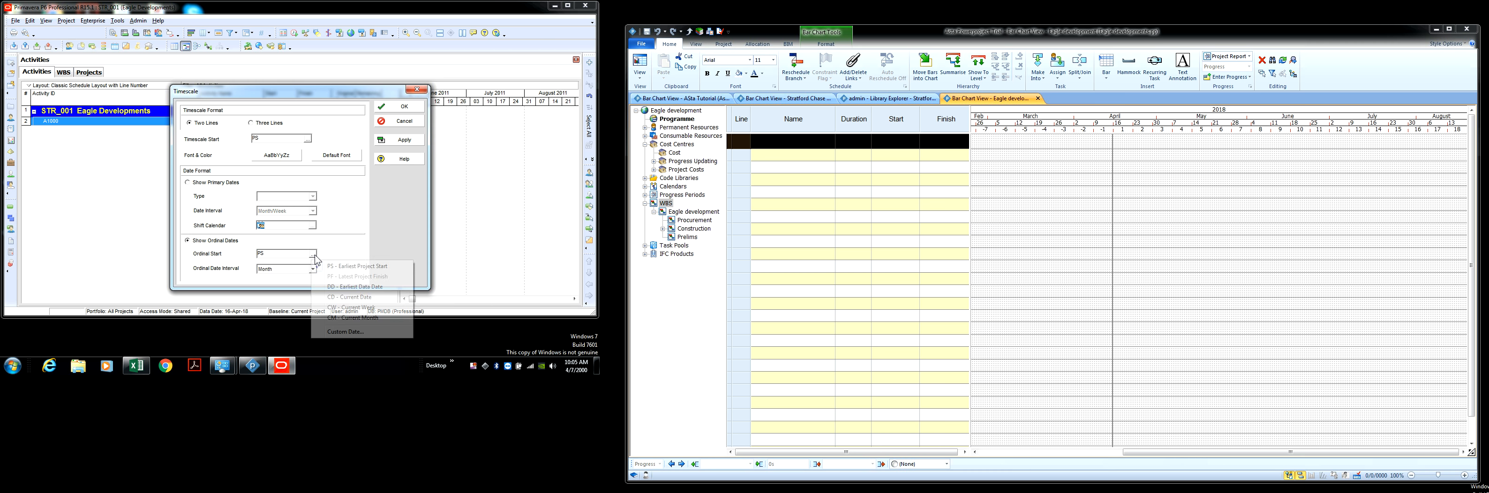
click(376, 266)
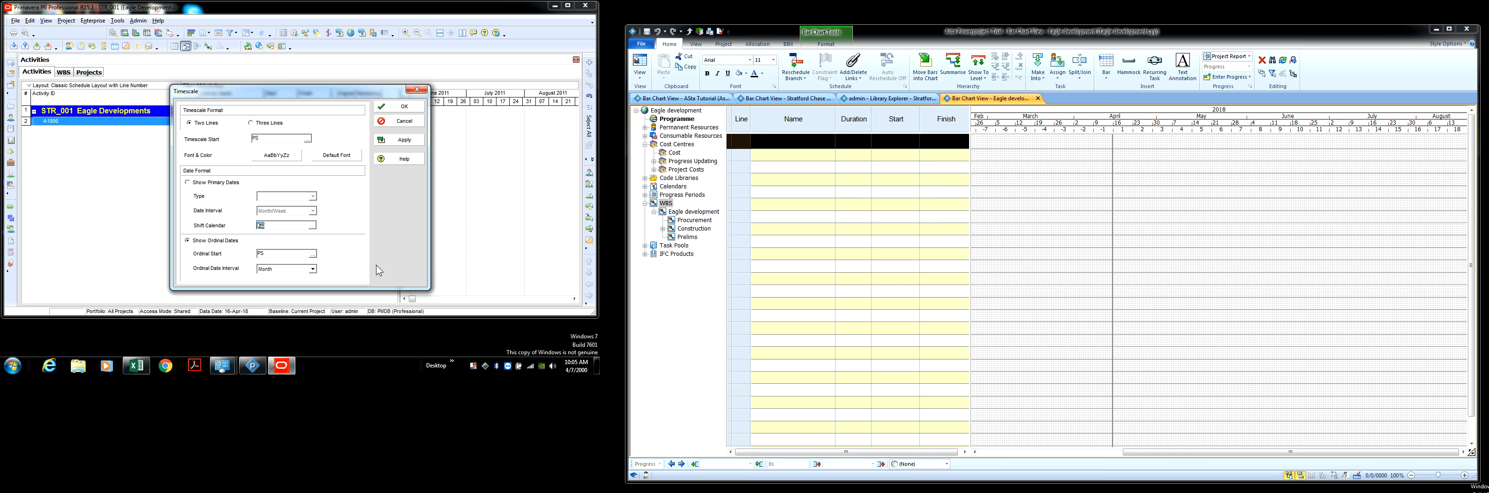
click(382, 140)
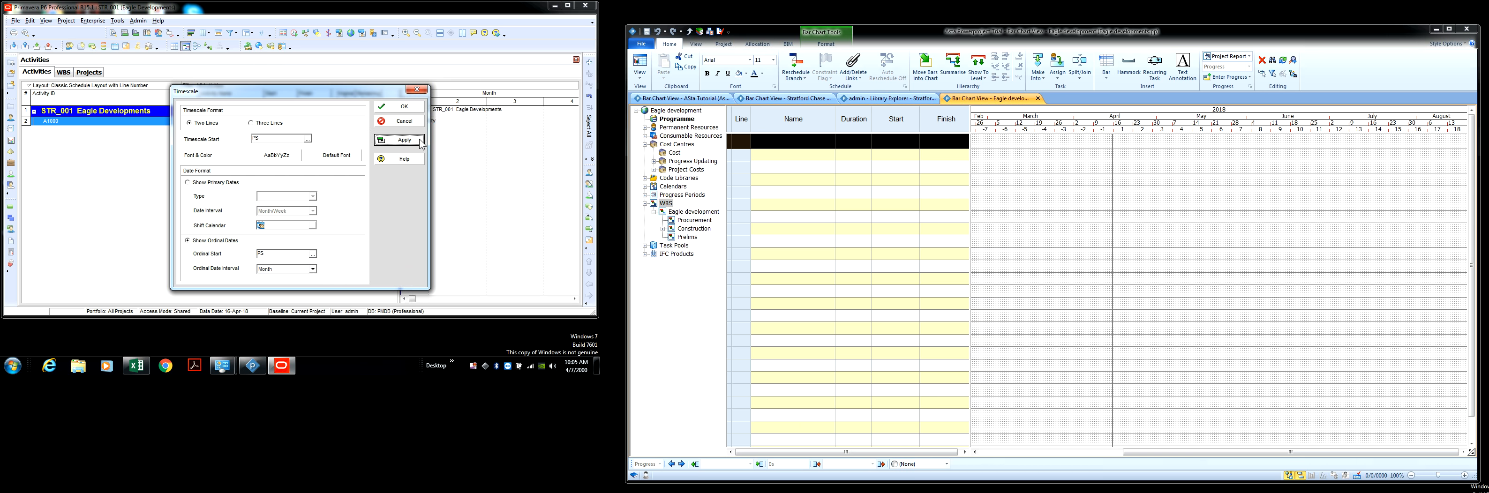
click(407, 107)
Change the bar chart's timescale format to three lines.
drag(452, 97, 495, 100)
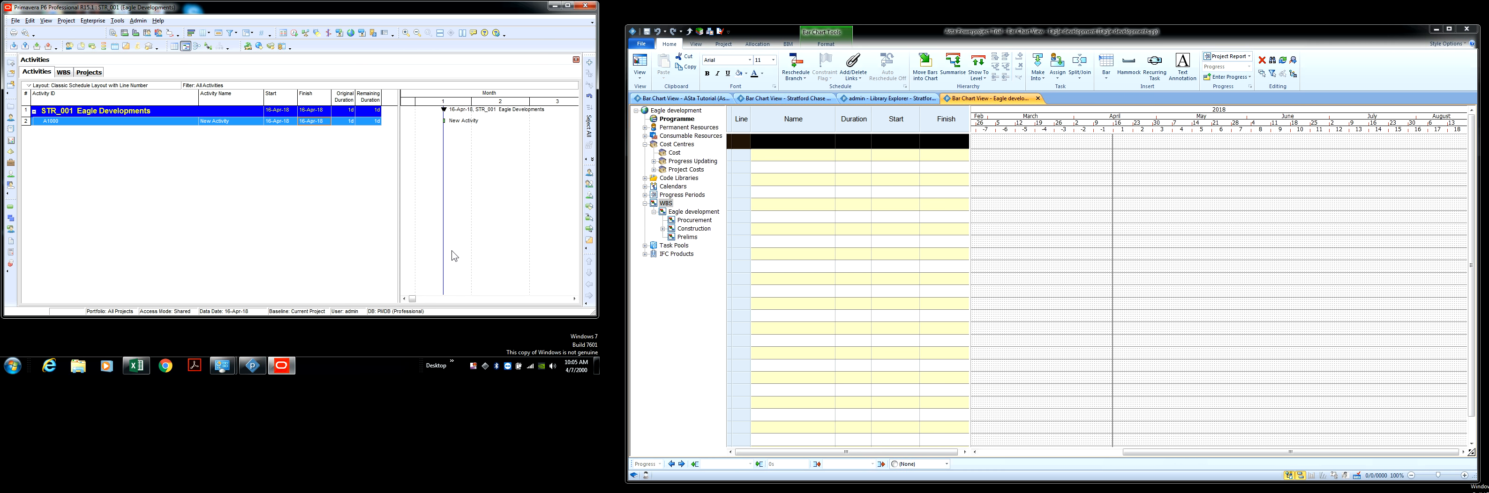
right_click(463, 184)
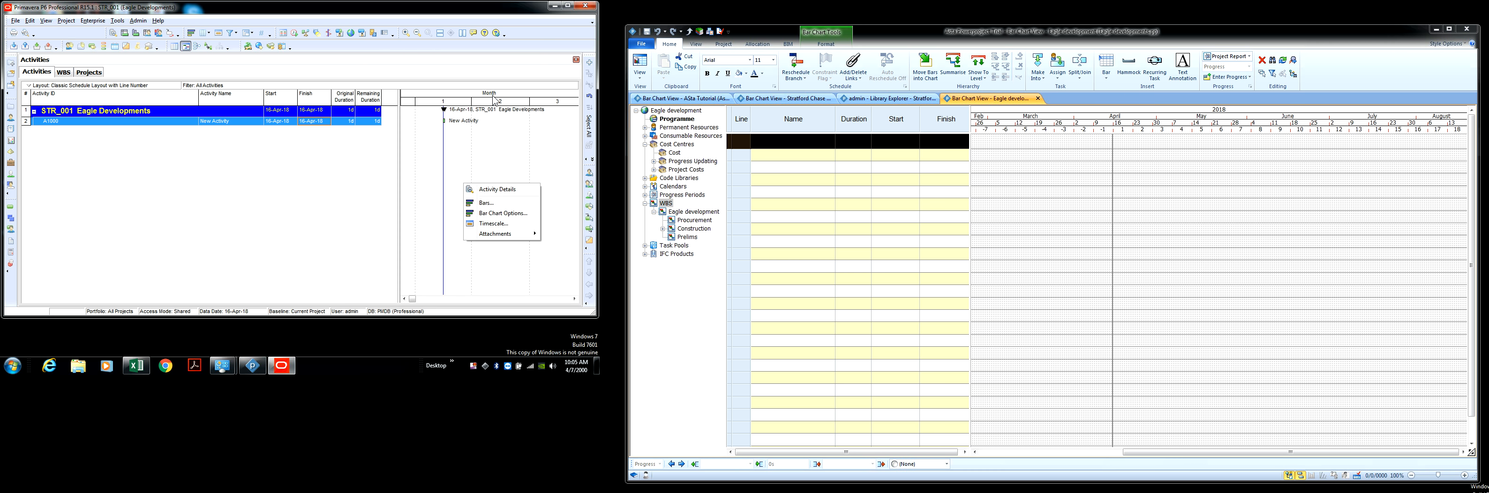
click(503, 223)
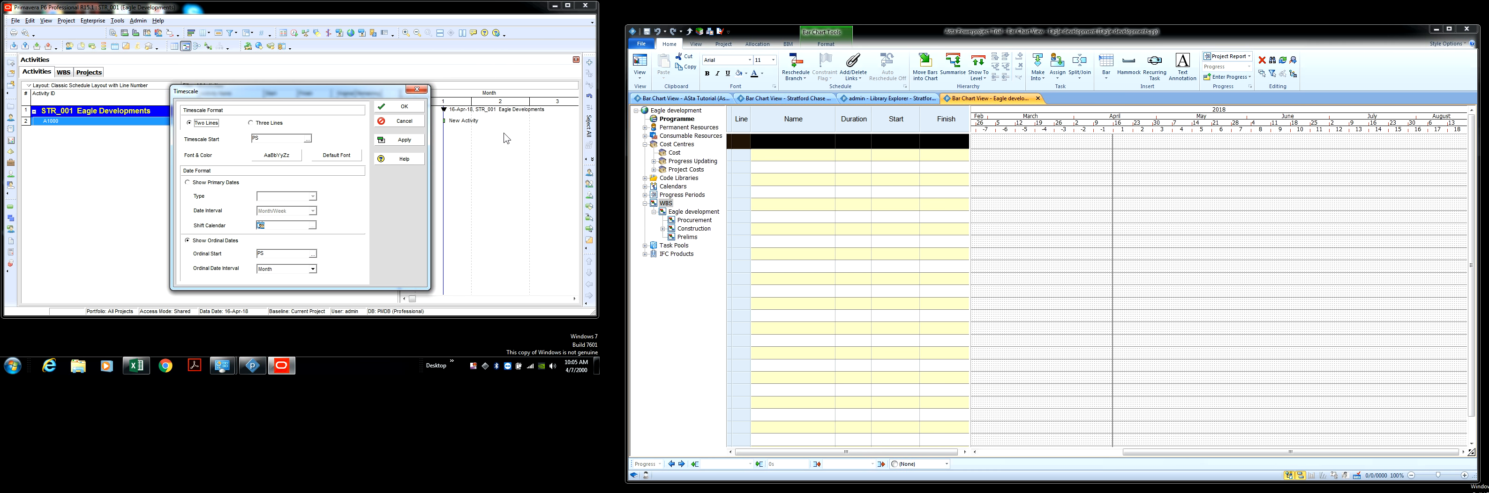
click(251, 124)
click(405, 140)
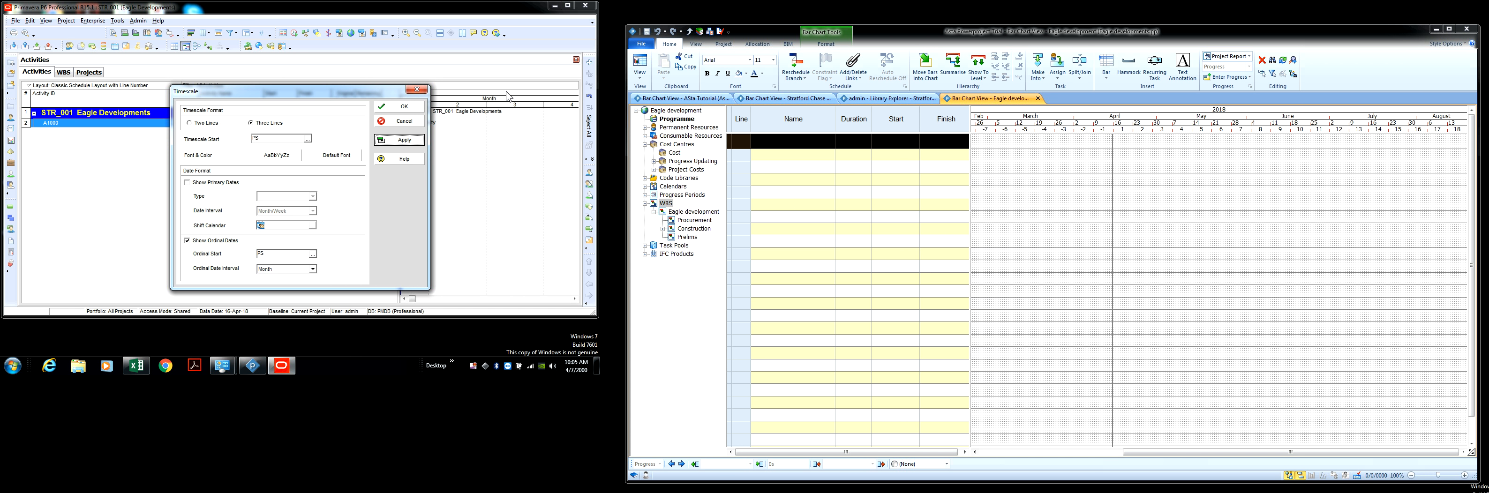
drag(350, 94, 293, 98)
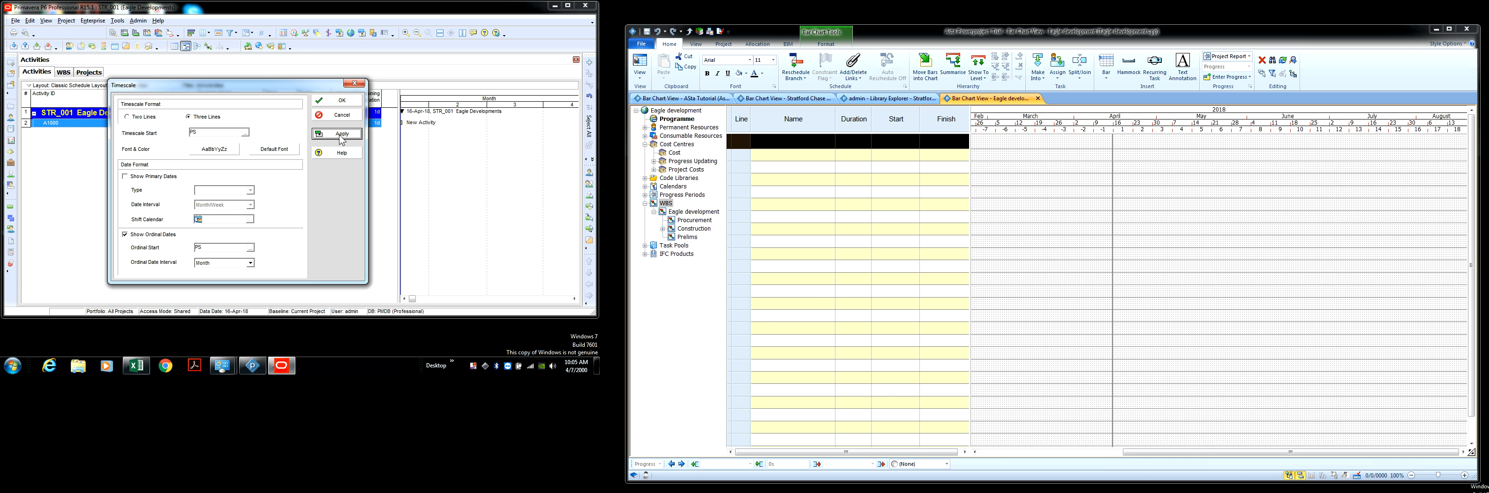
click(342, 99)
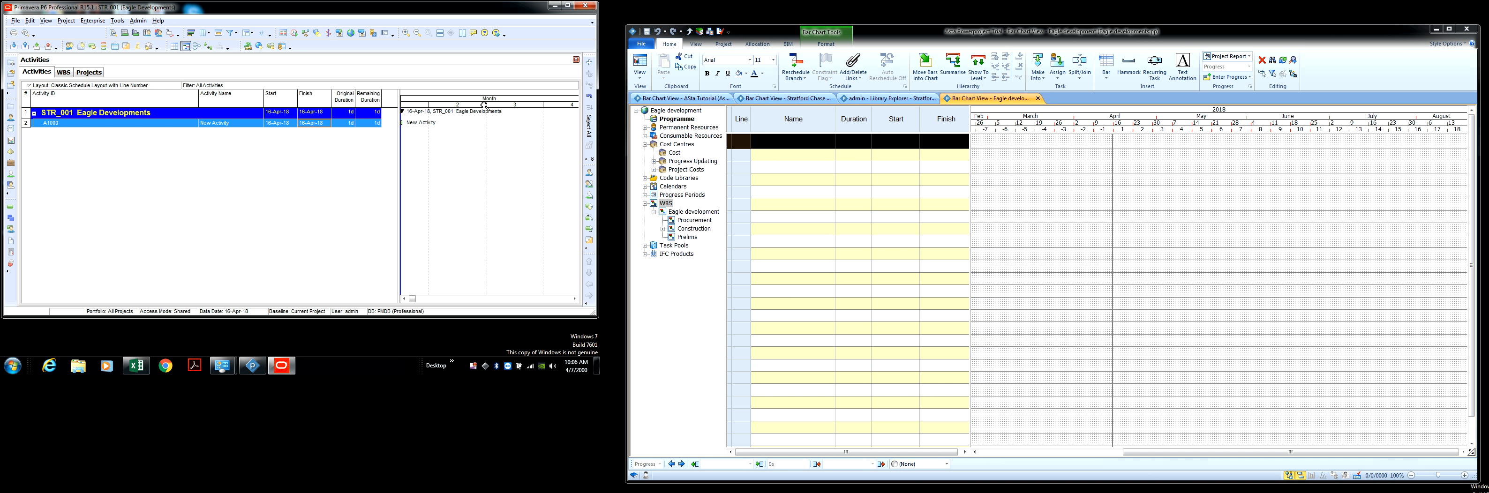
Compress the timescale and display primary calendar dates together with the ordinal dates.
mouse_move(452, 106)
mouse_down()
mouse_move(410, 99)
mouse_move(441, 99)
mouse_up()
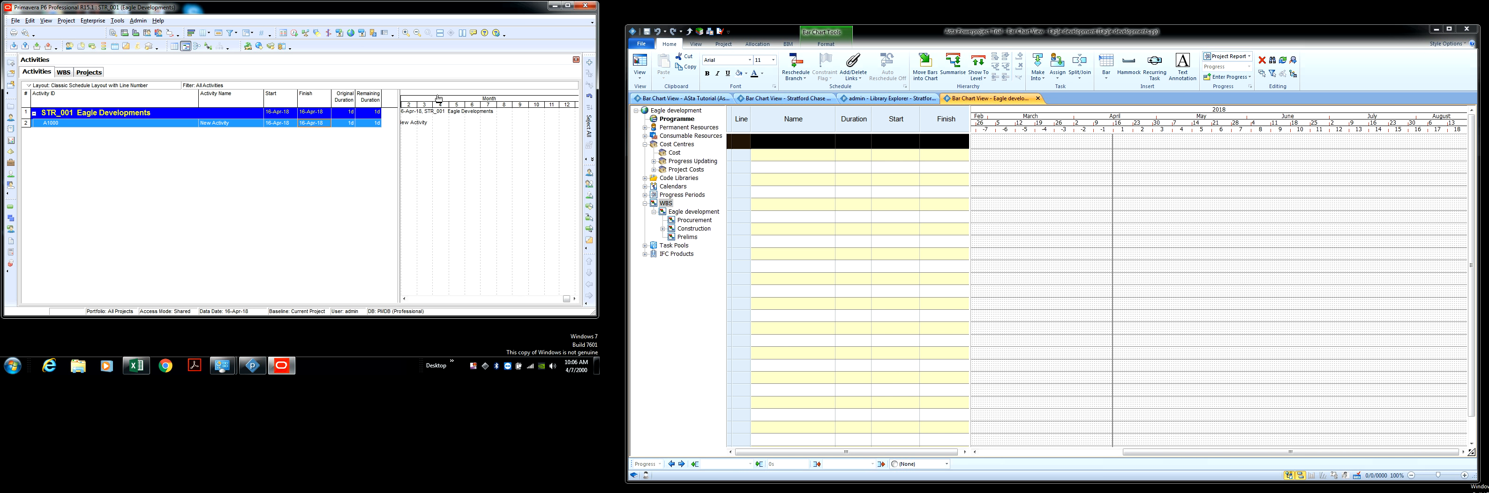
right_click(458, 123)
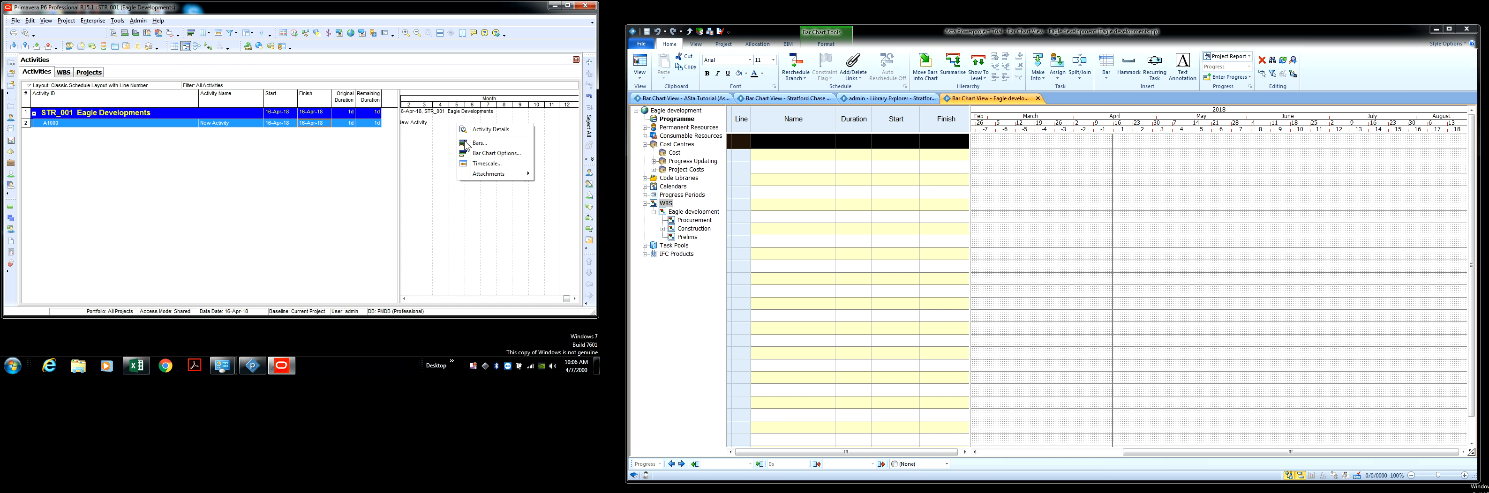
click(486, 163)
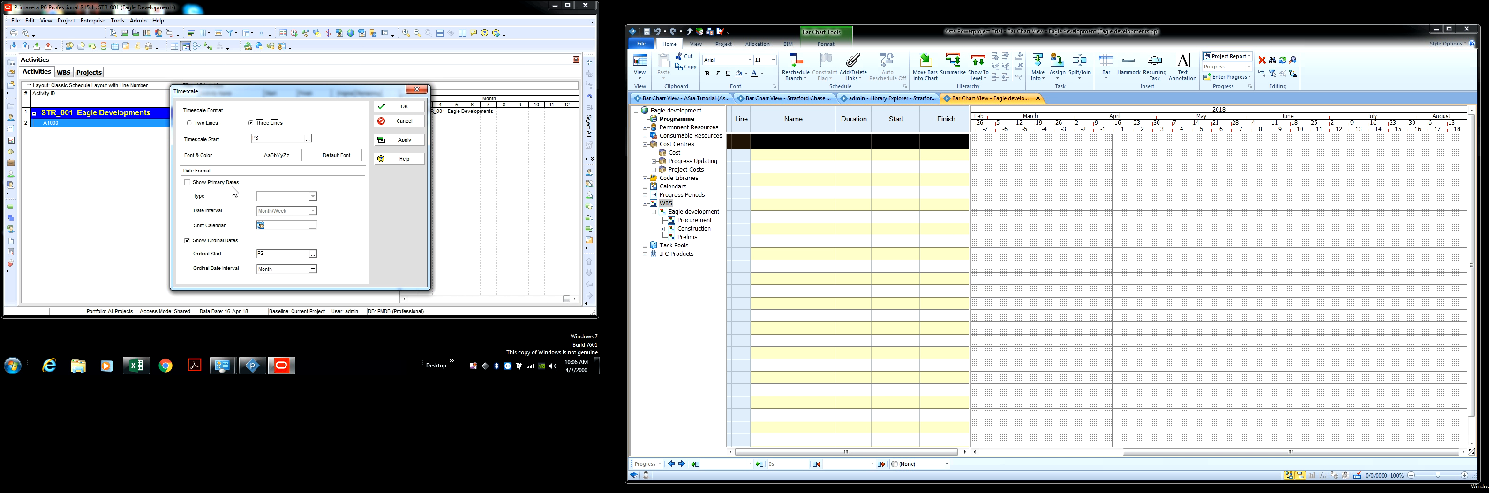
click(188, 182)
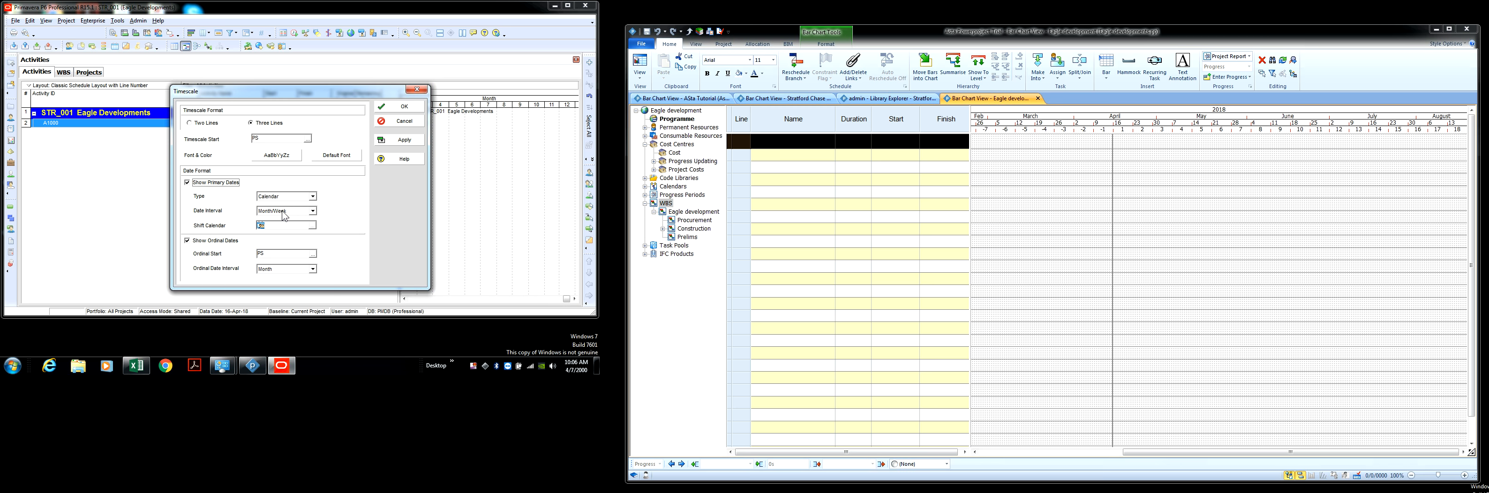
click(394, 140)
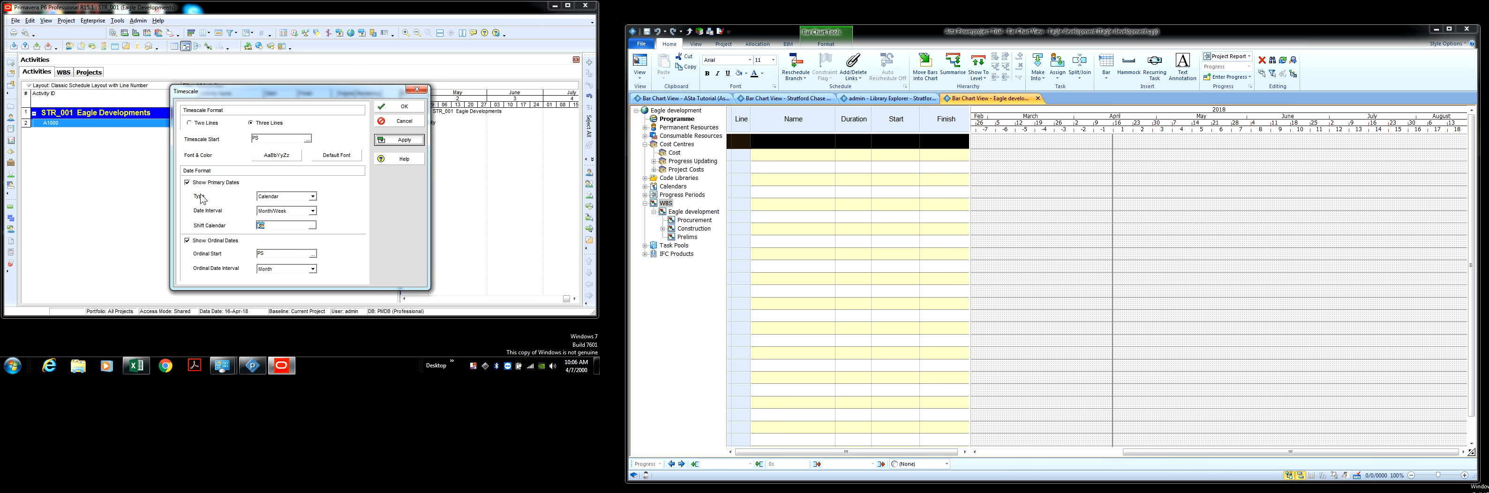
Set the primary date interval of the bar chart timescale to Year/Month and apply it.
click(312, 211)
scroll(313, 219, up, 1)
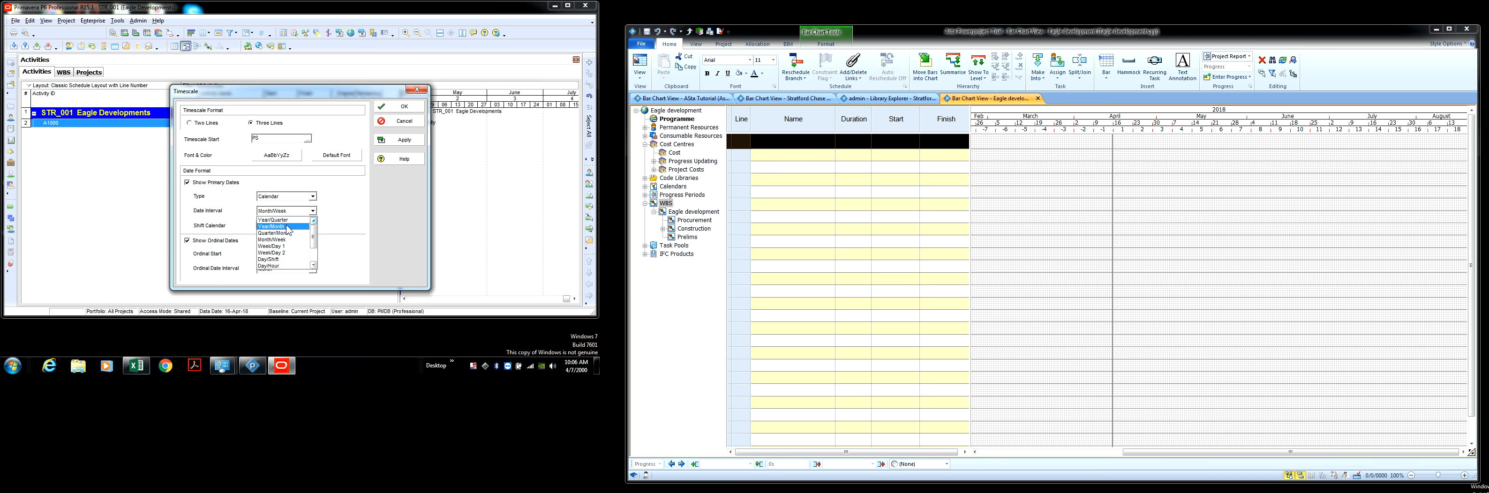
click(287, 227)
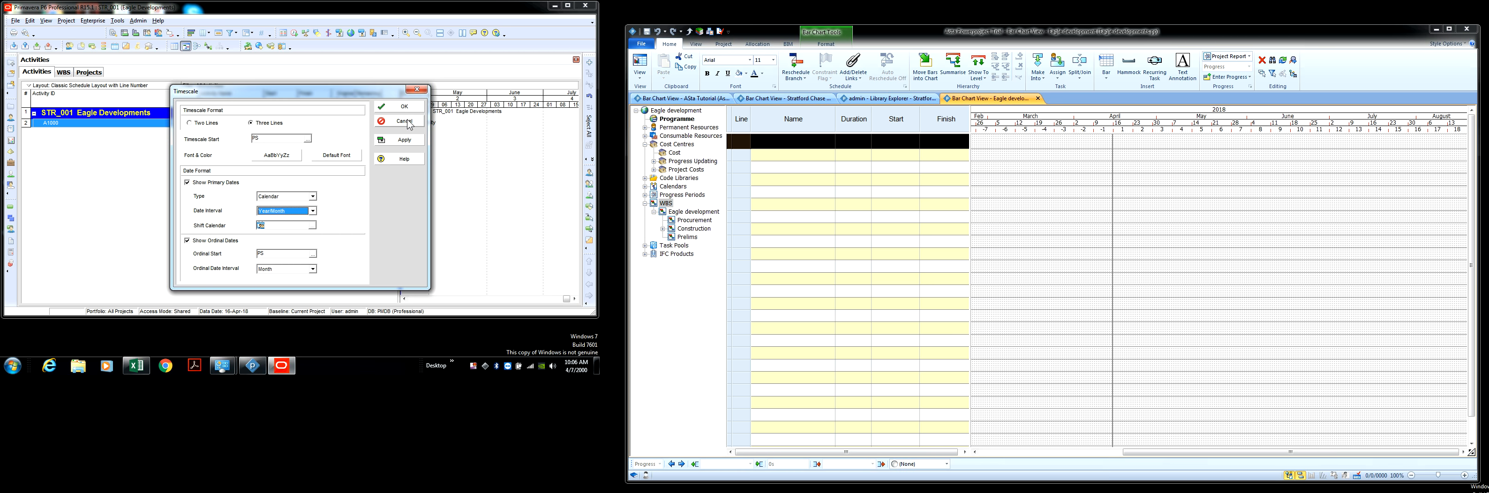
click(404, 140)
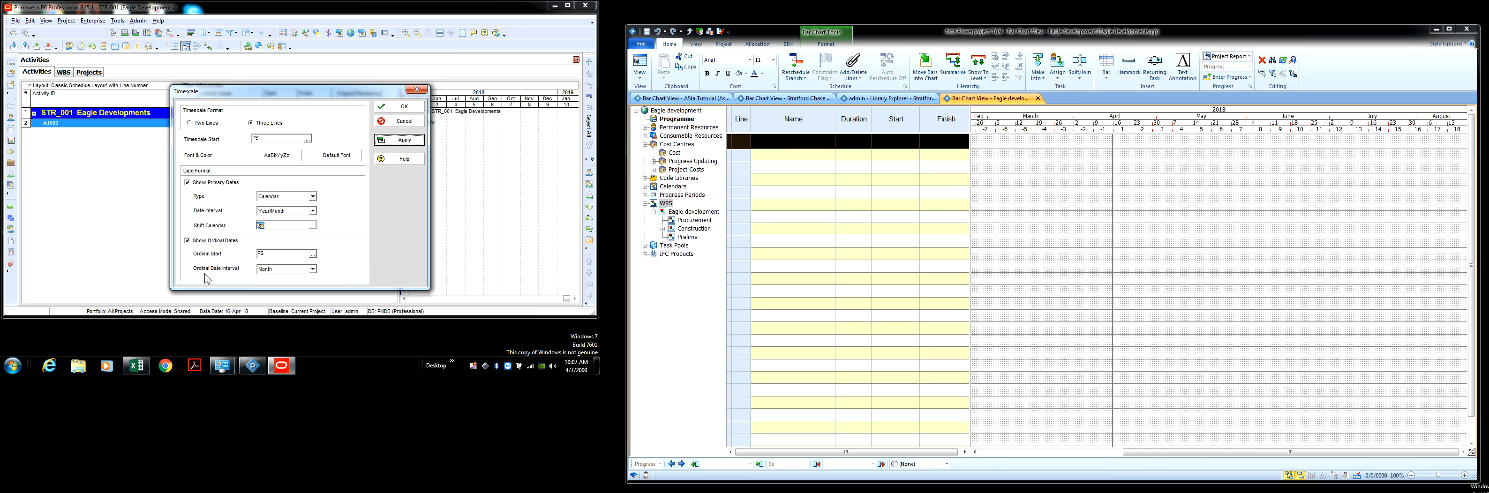
Apply a Week ordinal date interval to the timescale, replace it with Day, and accept the timescale settings.
click(312, 270)
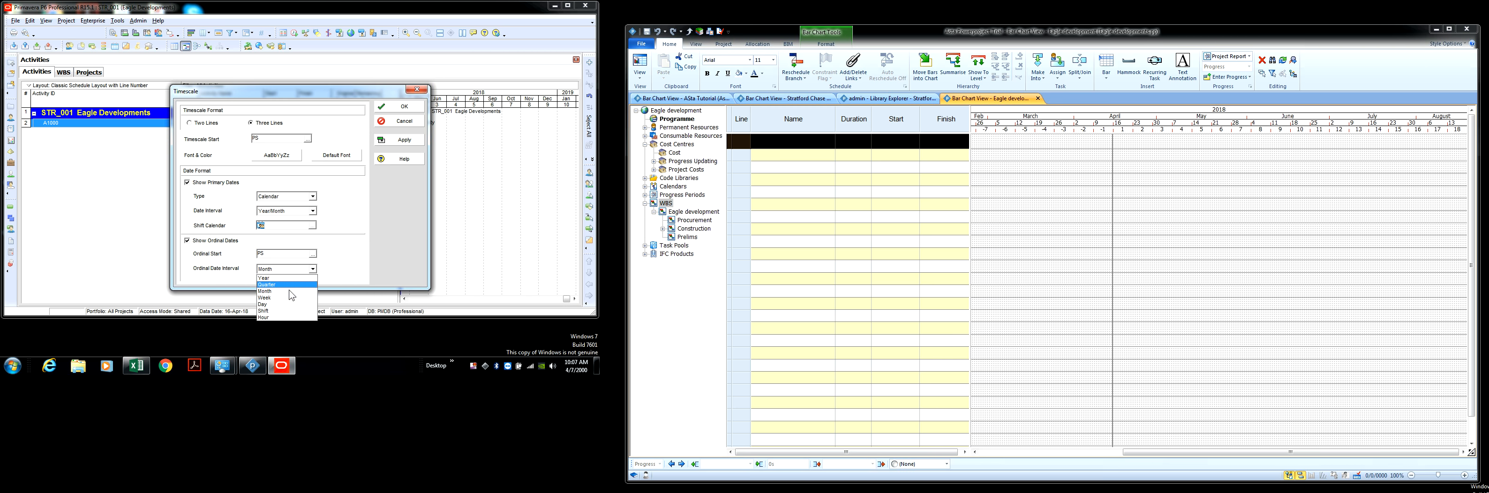
click(405, 140)
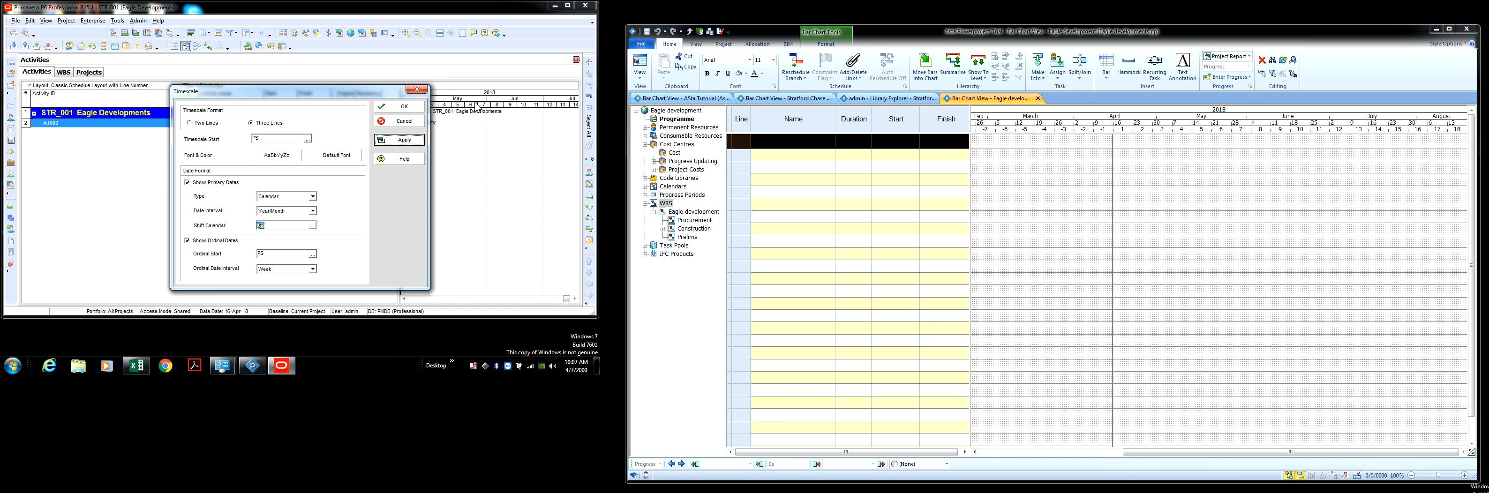
click(312, 269)
click(287, 309)
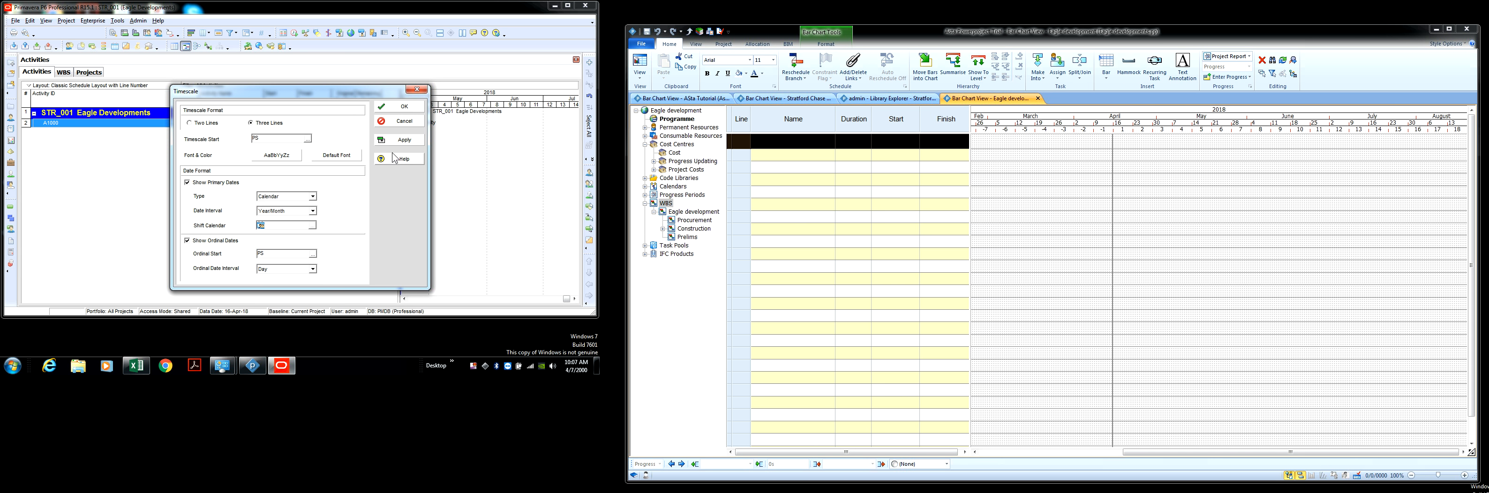
click(404, 139)
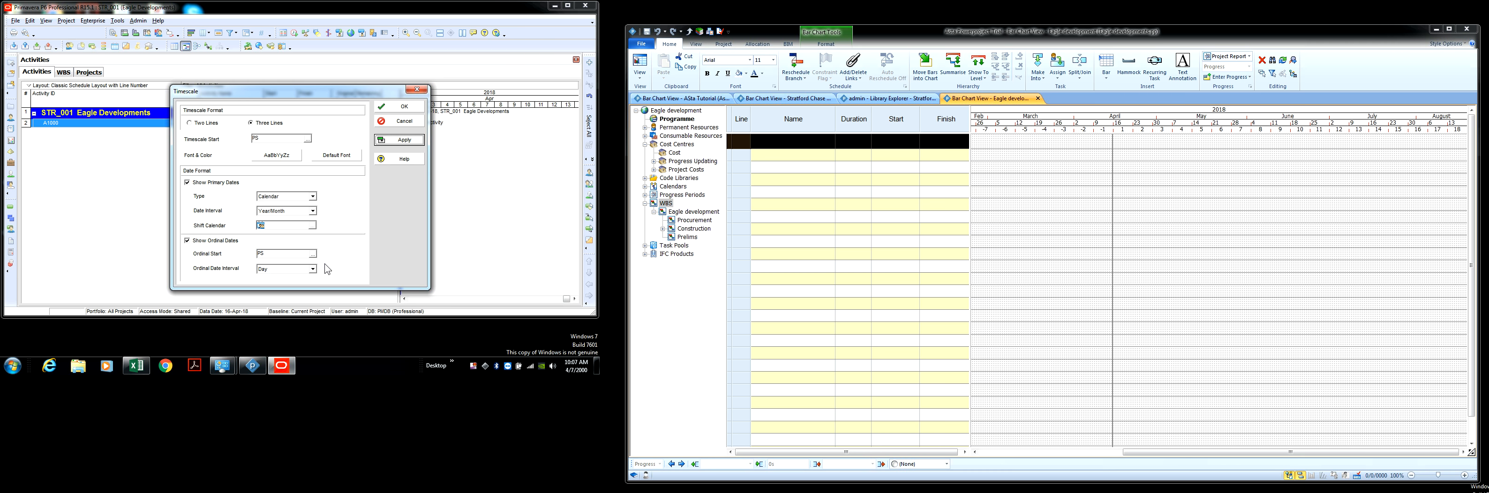
click(400, 107)
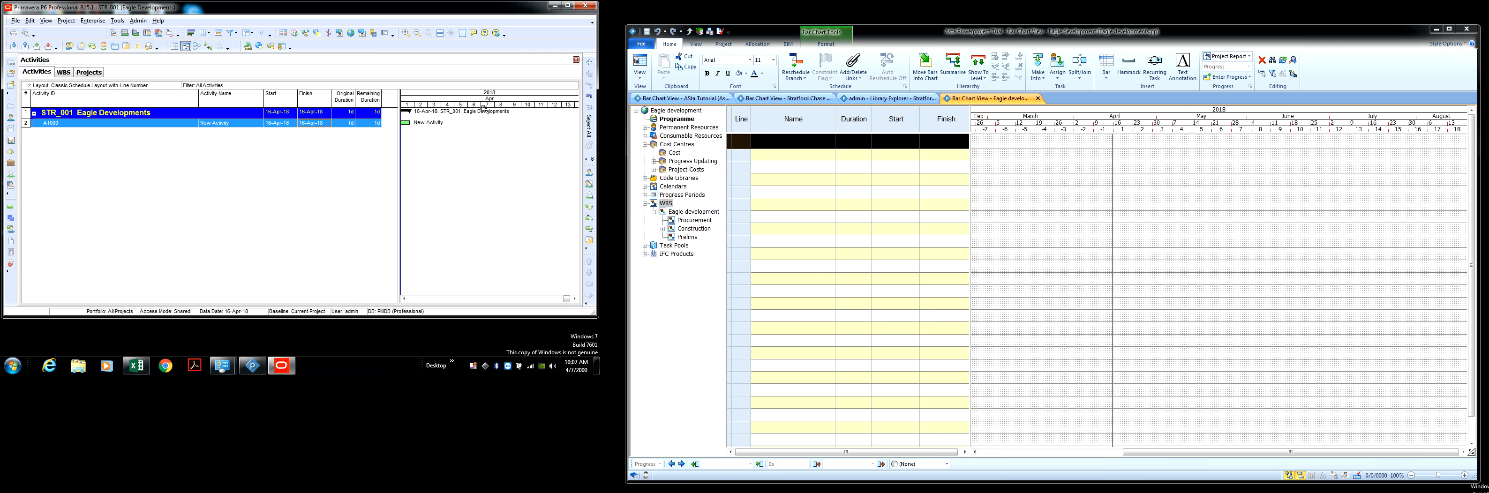
Compress the bar chart's daily timescale to show more days, and stretch it slightly to widen the day columns.
drag(497, 106, 452, 102)
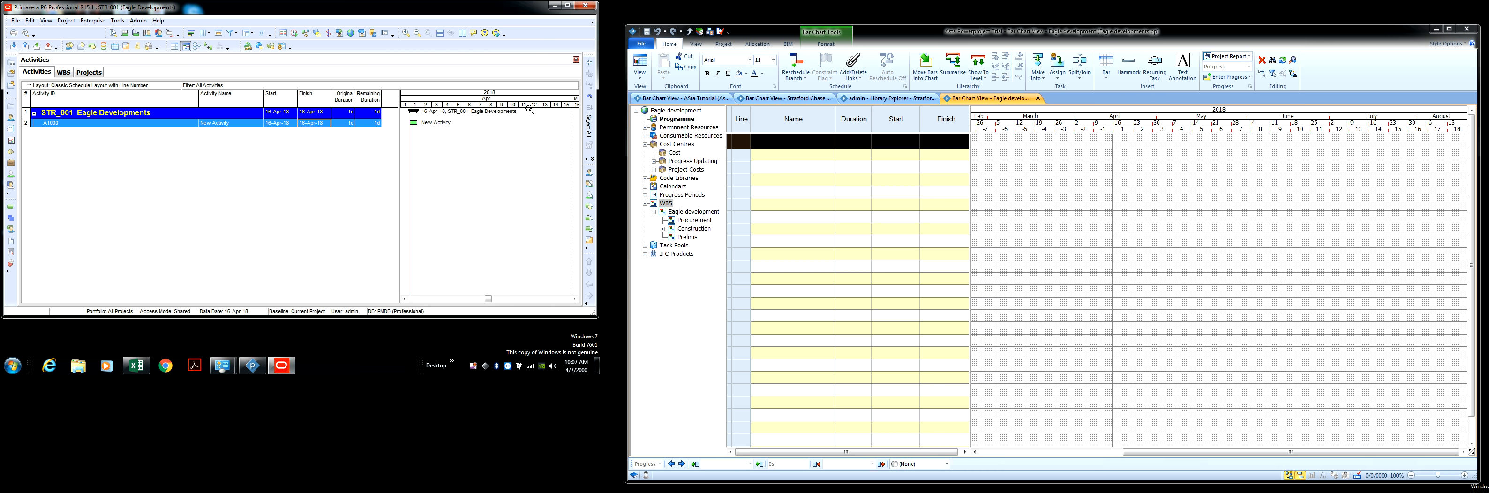
drag(562, 107, 530, 105)
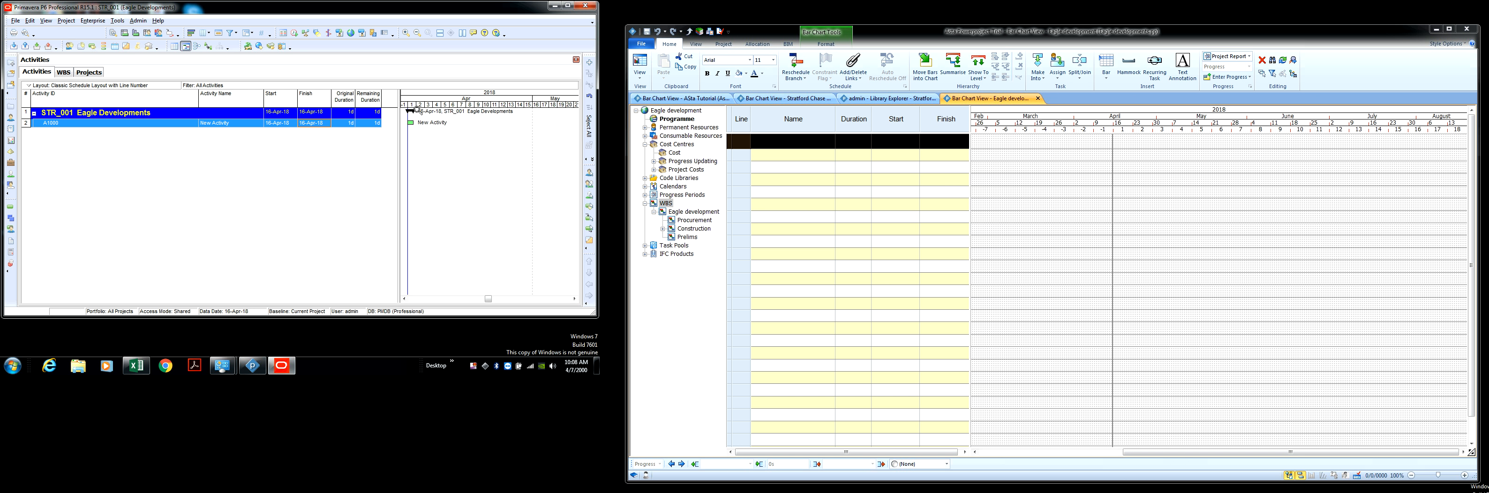
mouse_move(420, 107)
mouse_down()
mouse_move(506, 107)
mouse_move(415, 111)
mouse_move(438, 107)
mouse_up()
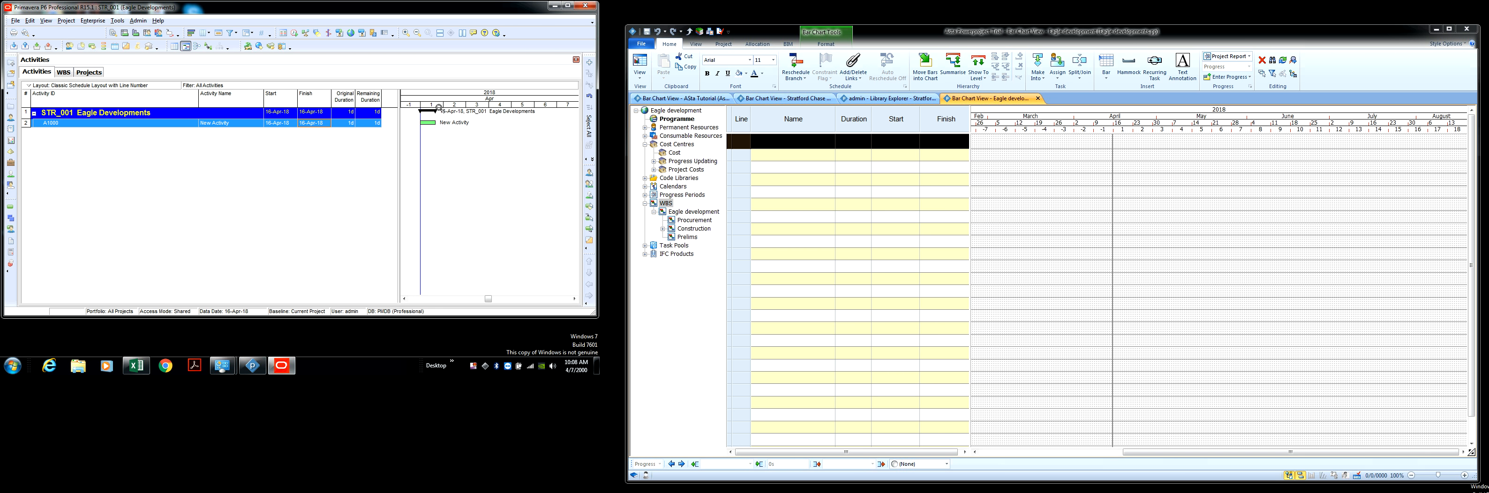
Reopen the timescale settings and apply a Week ordinal date interval.
right_click(439, 107)
click(461, 145)
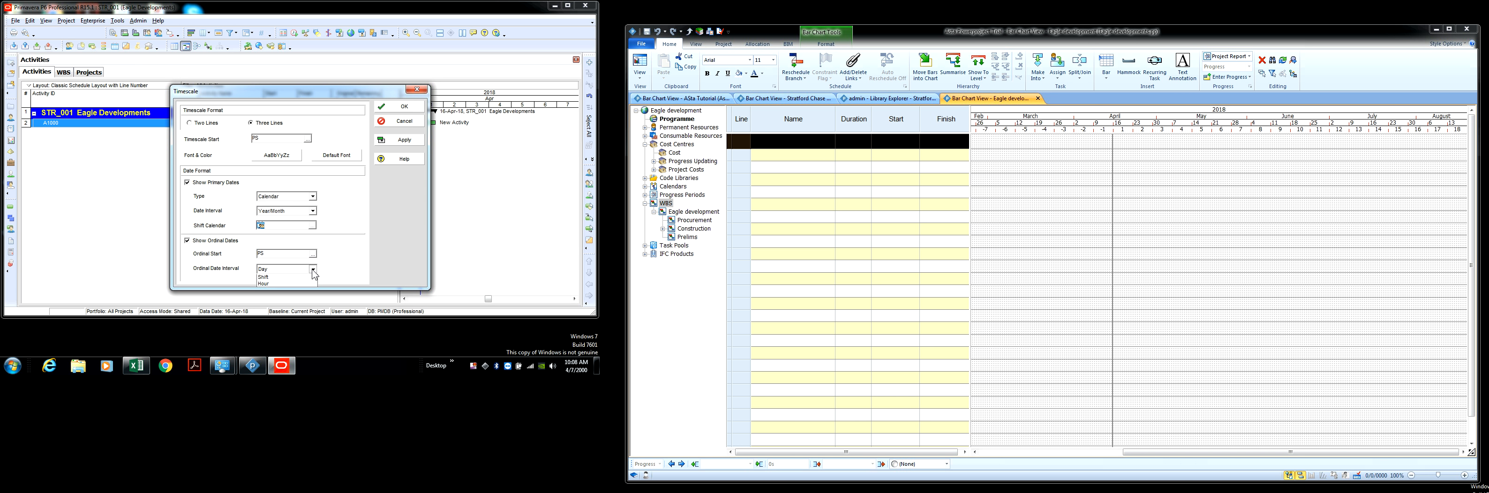
click(312, 270)
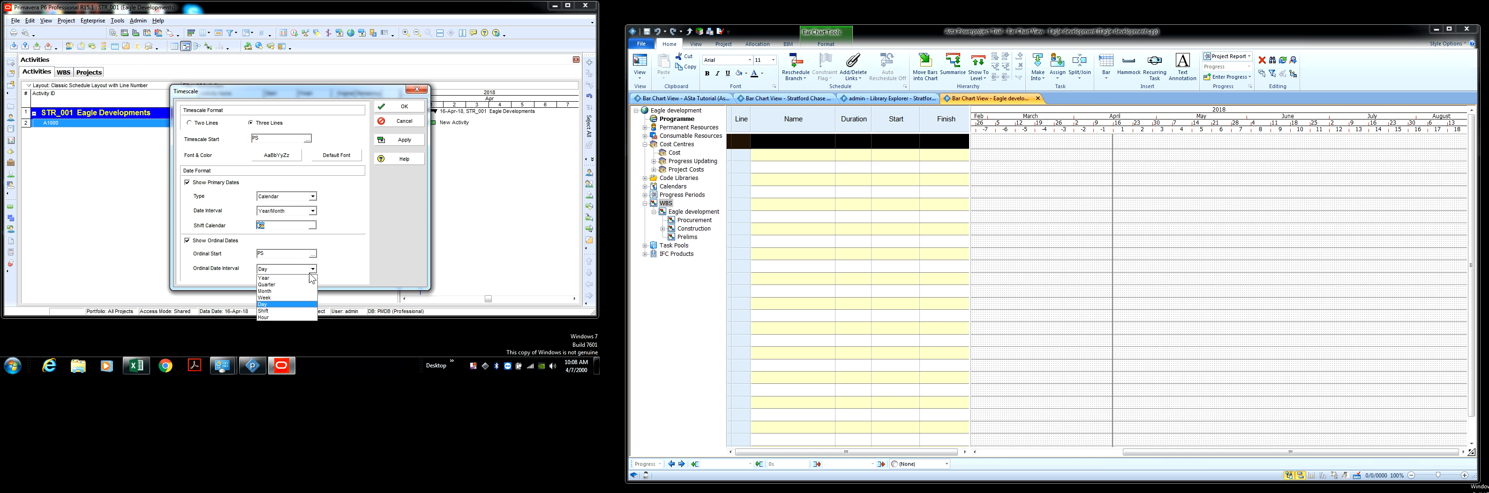
click(291, 298)
click(397, 142)
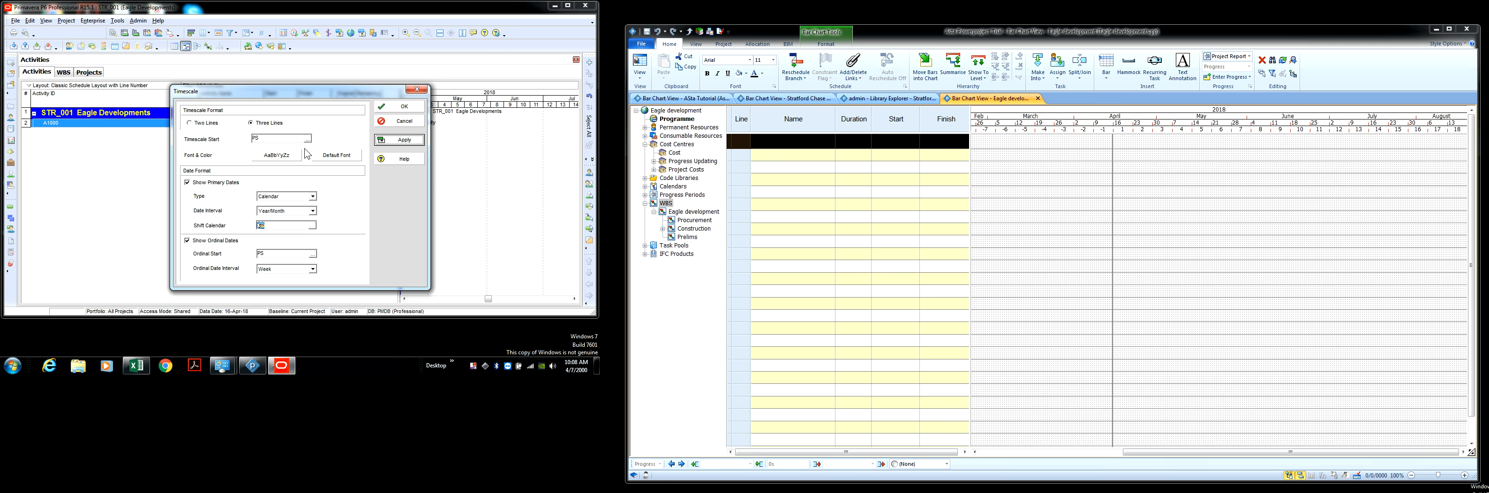
Change the timescale's ordinal date interval to Month and apply it.
click(313, 269)
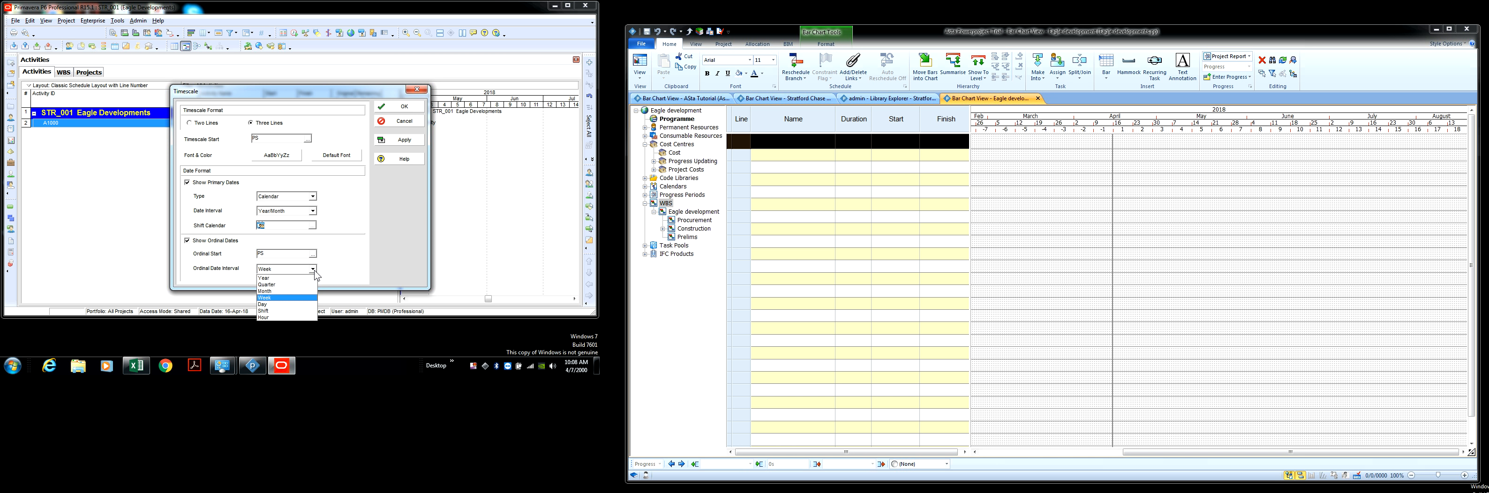
click(307, 298)
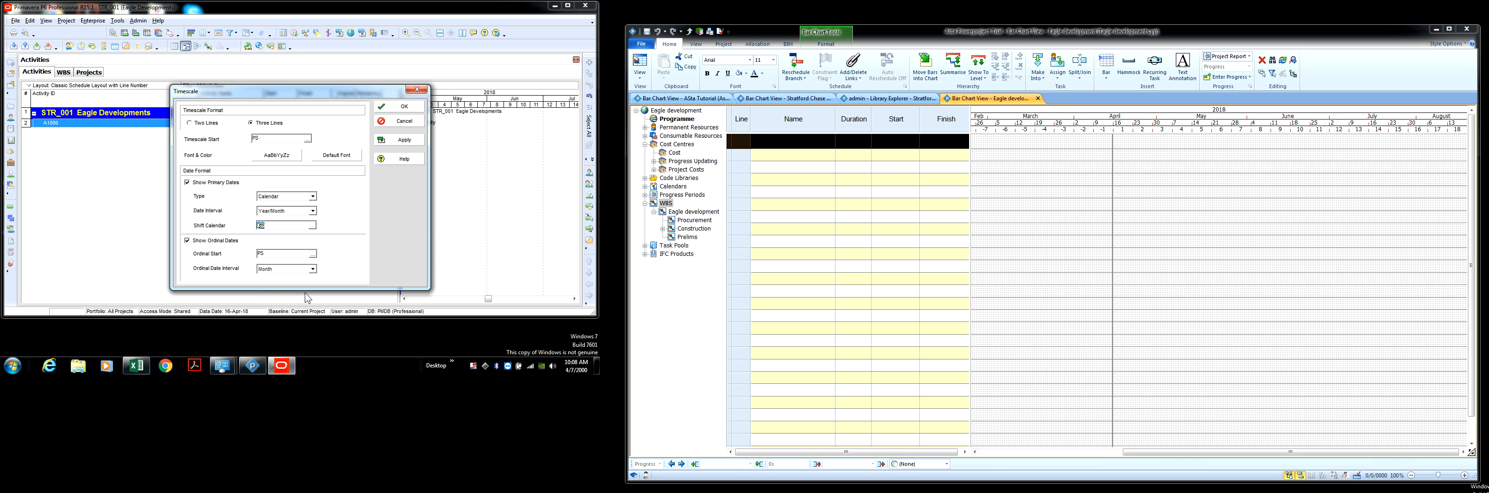
click(395, 142)
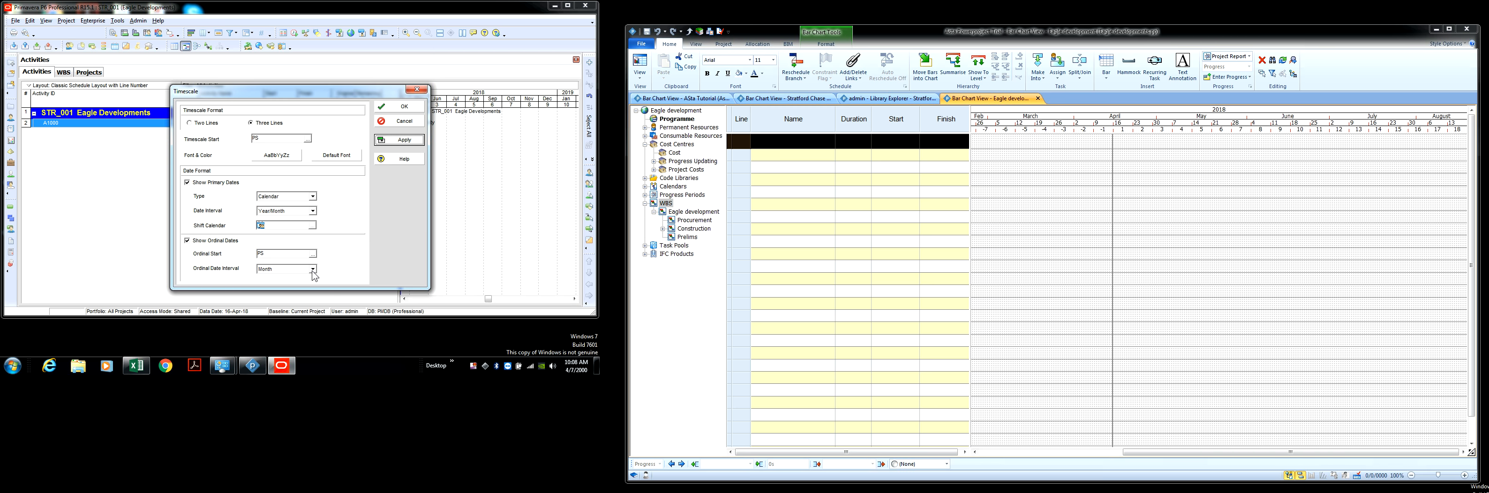
Apply a Week/Day 1 primary date interval to the timescale together with a Day ordinal date interval.
click(313, 212)
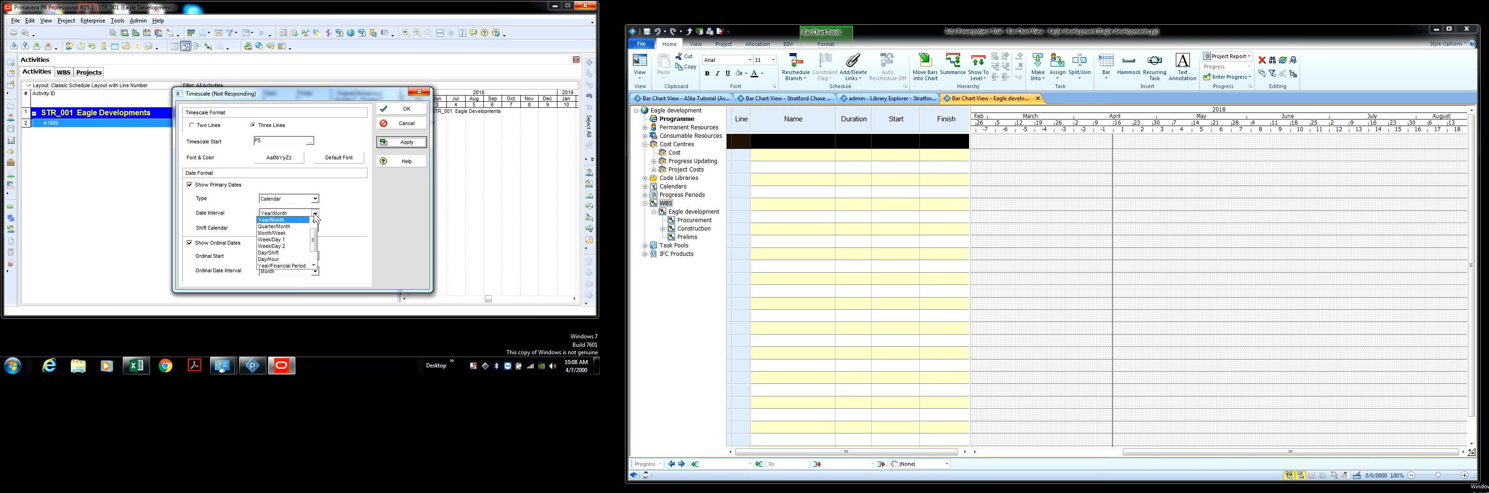
click(301, 240)
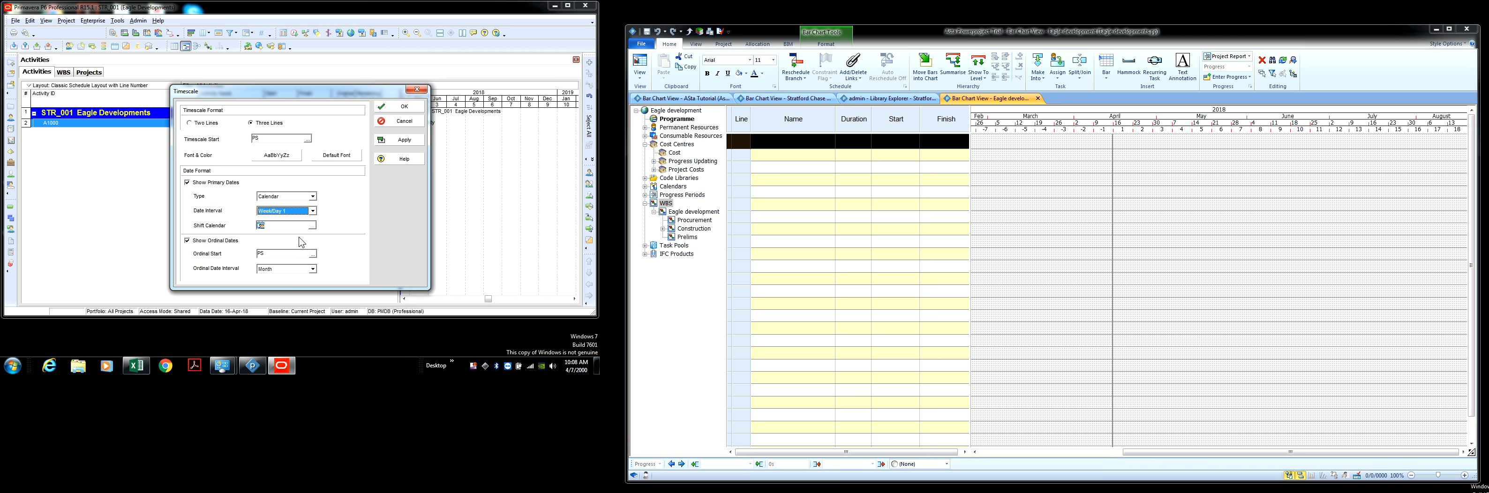
click(387, 140)
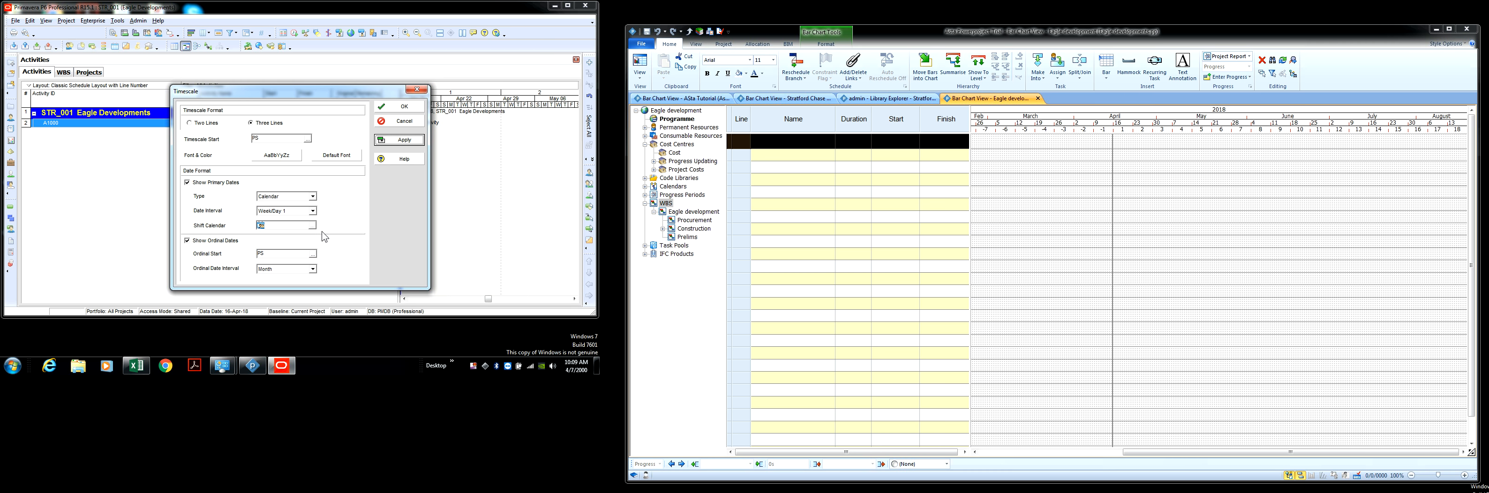
click(313, 269)
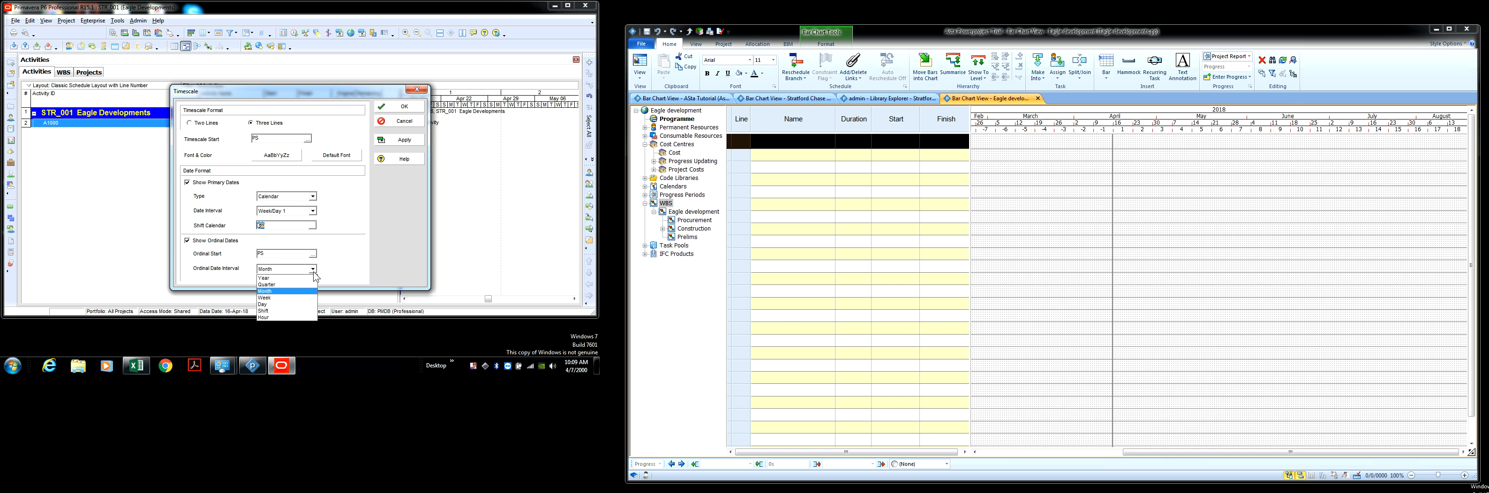
click(300, 304)
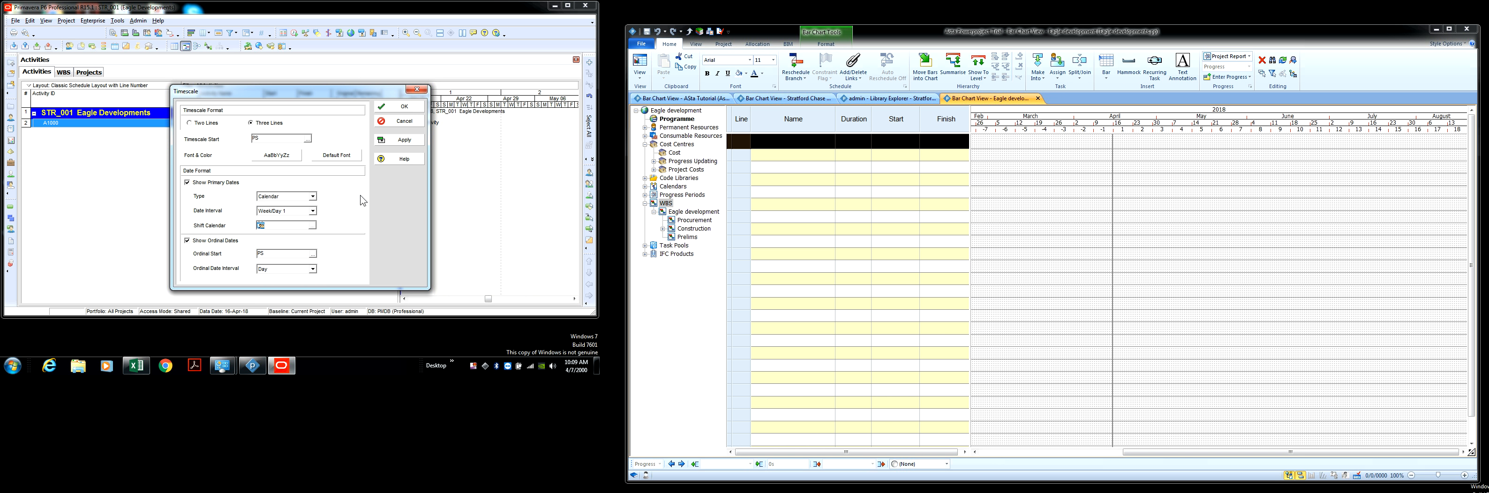
click(400, 141)
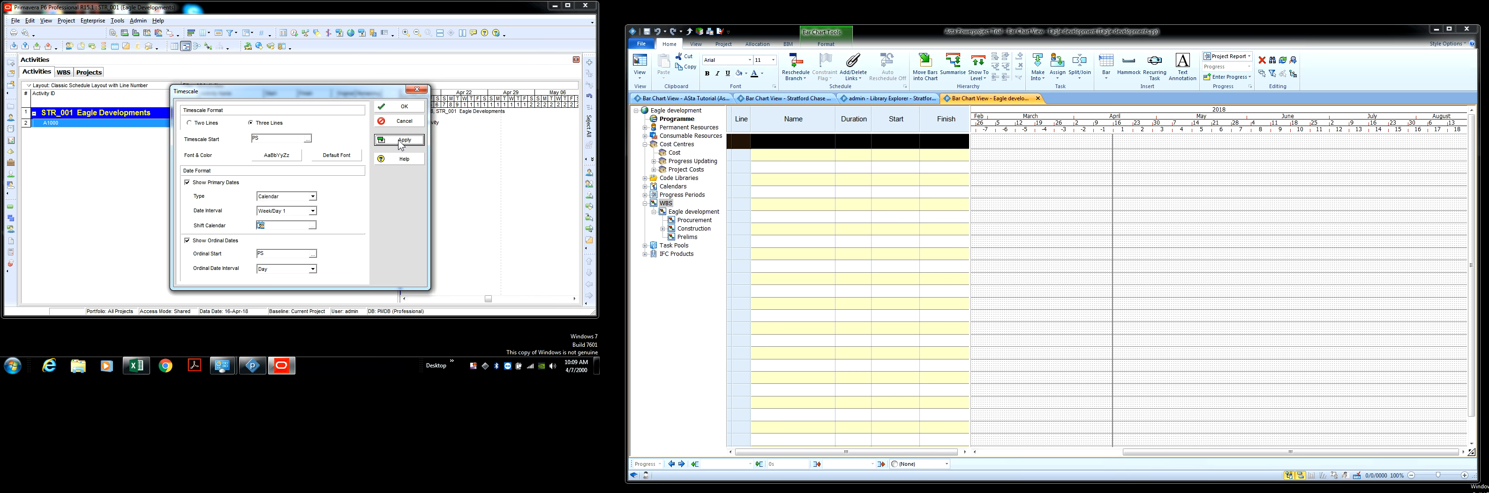
Set the timescale's ordinal date interval to Week and apply it.
click(312, 269)
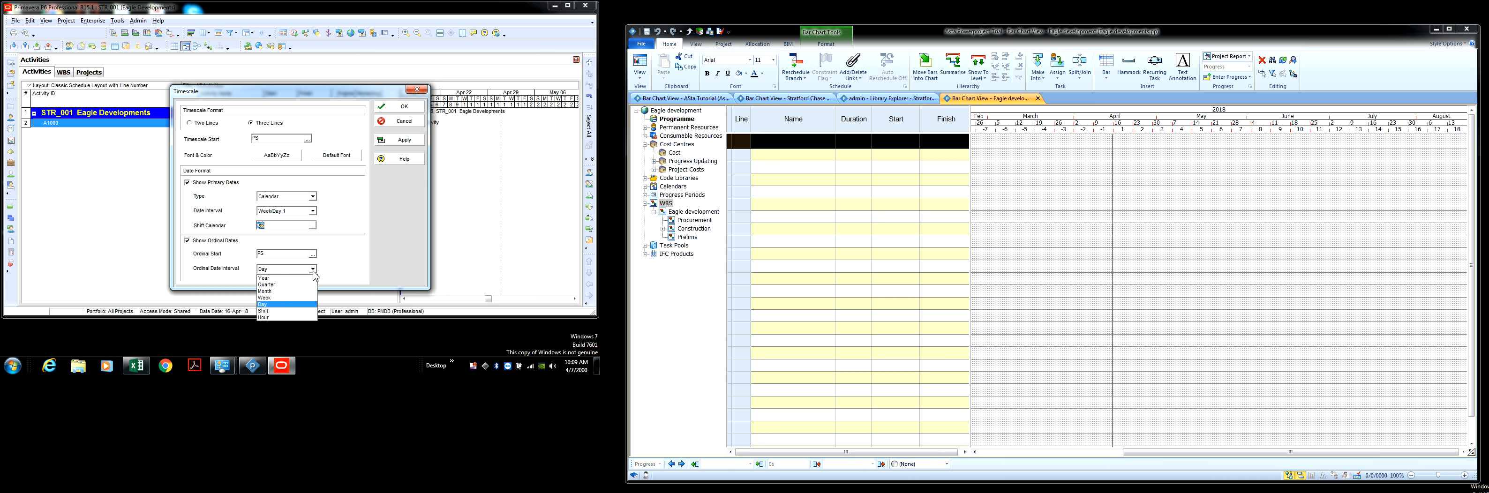
click(283, 297)
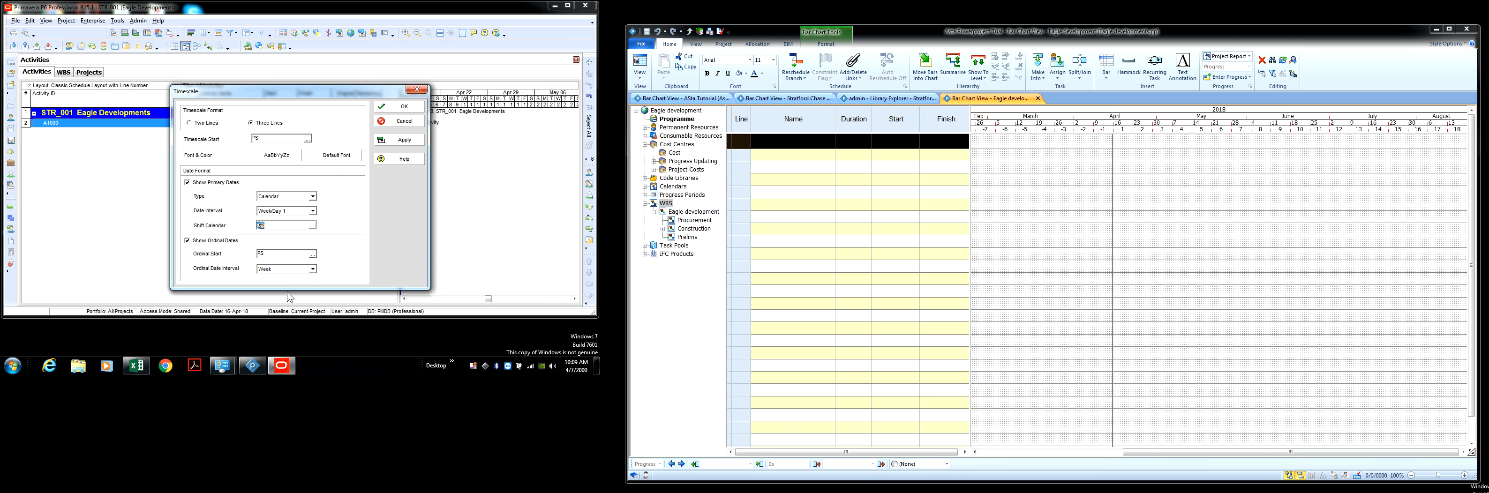
click(396, 142)
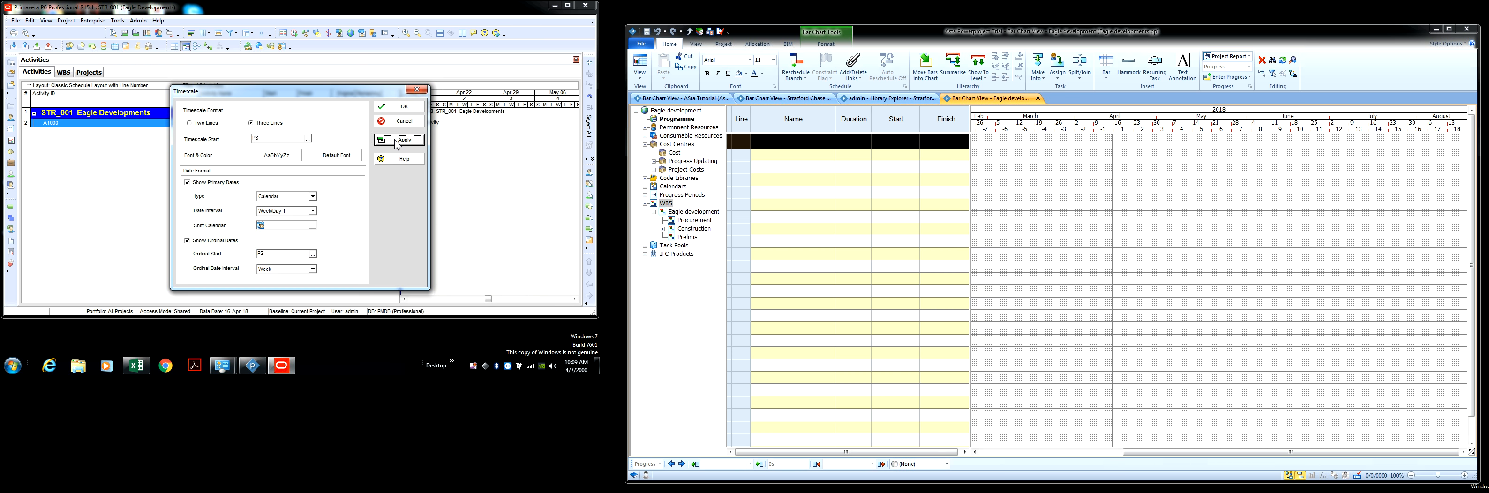
Apply the Week/Day 2 primary date interval and view the available ordinal start options.
click(313, 212)
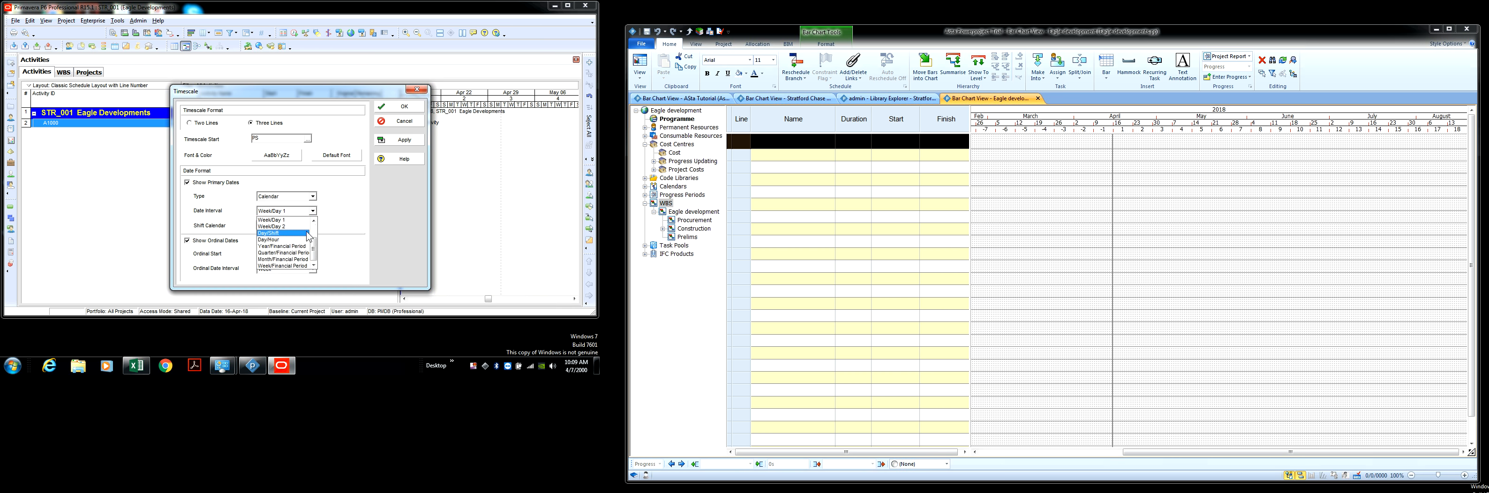
click(299, 227)
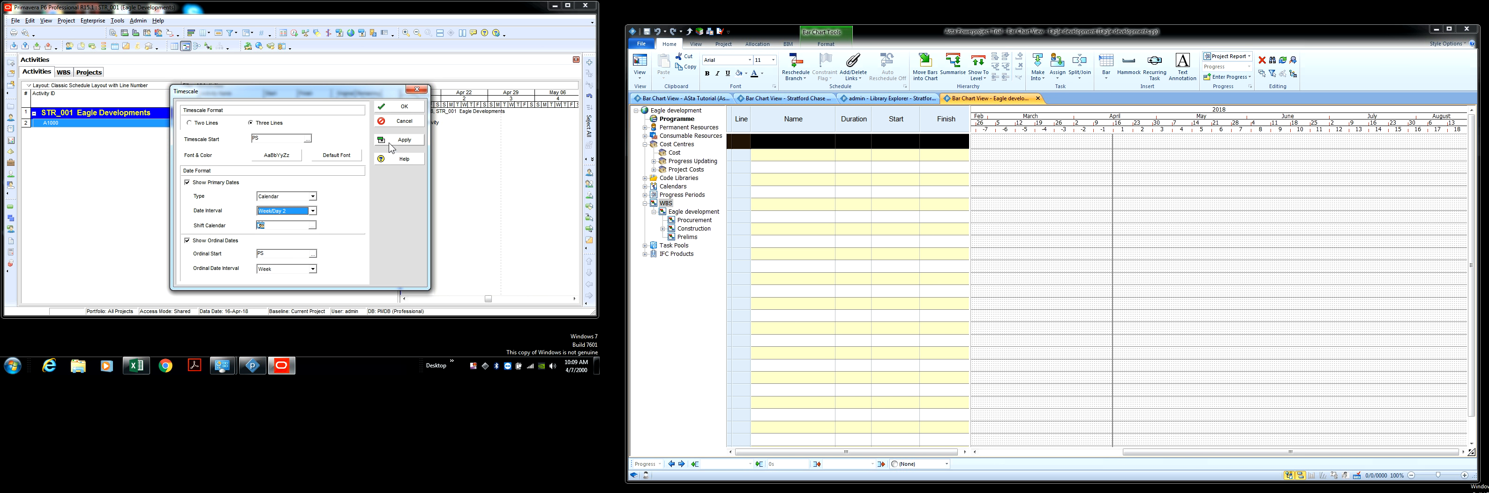
click(401, 141)
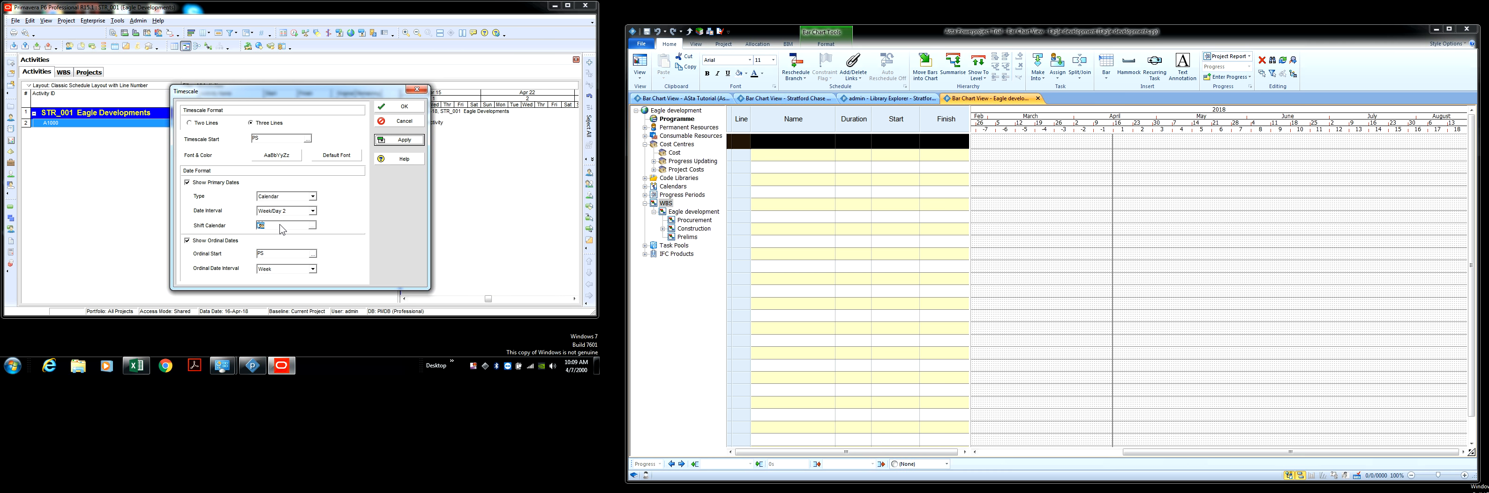
click(313, 256)
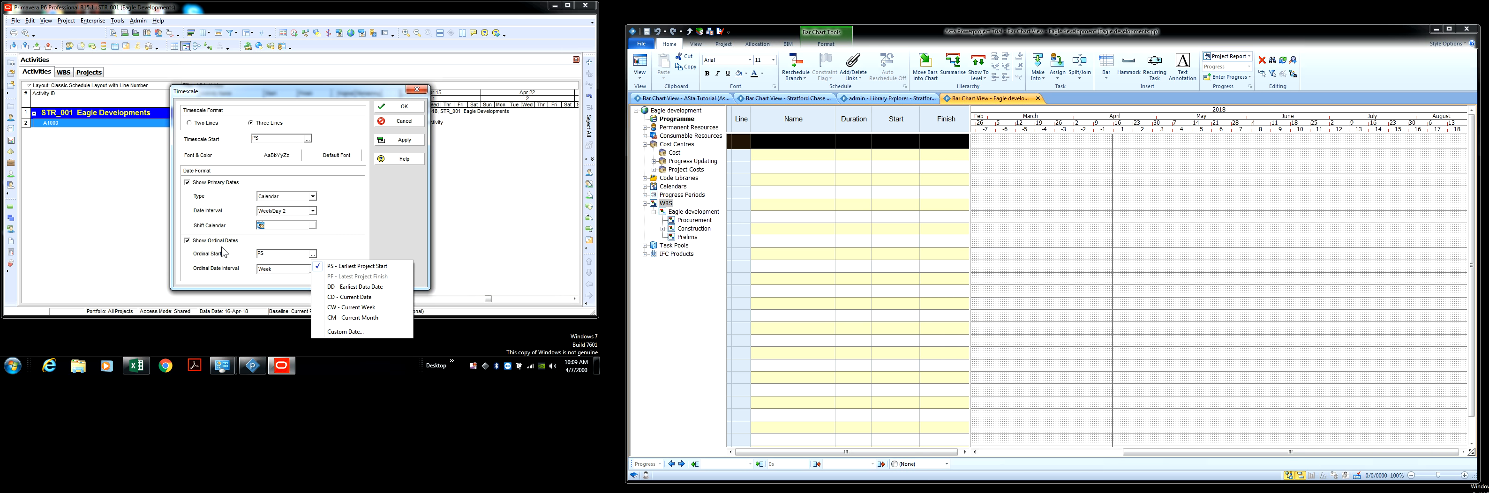
click(237, 265)
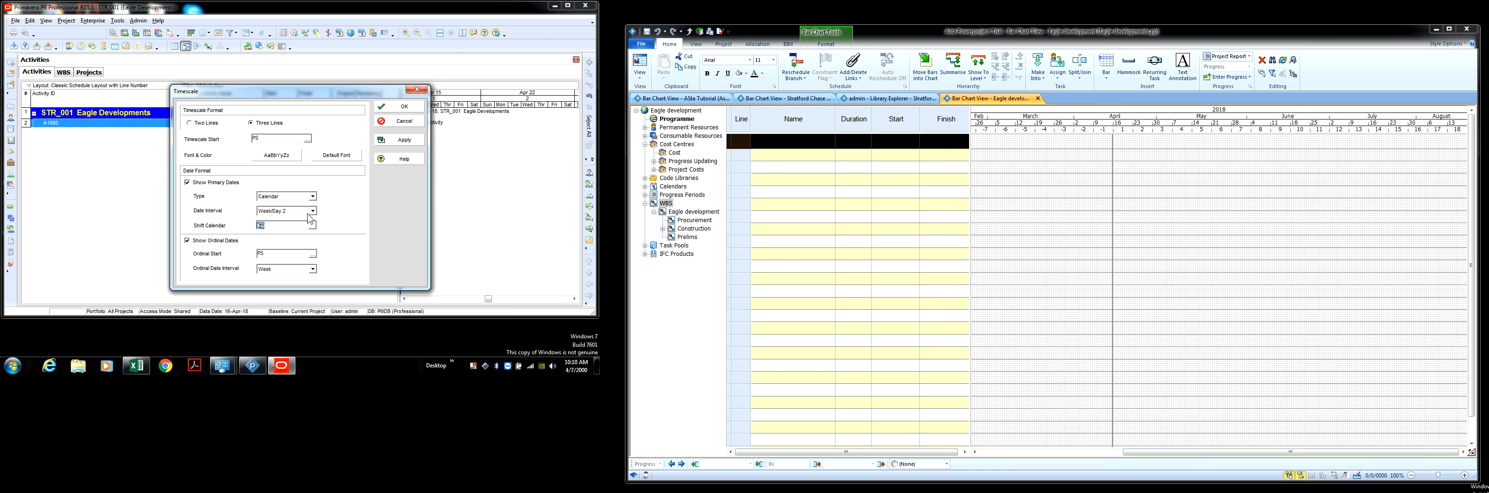
Set the primary date interval of the timescale to Month/Week and apply it.
click(312, 211)
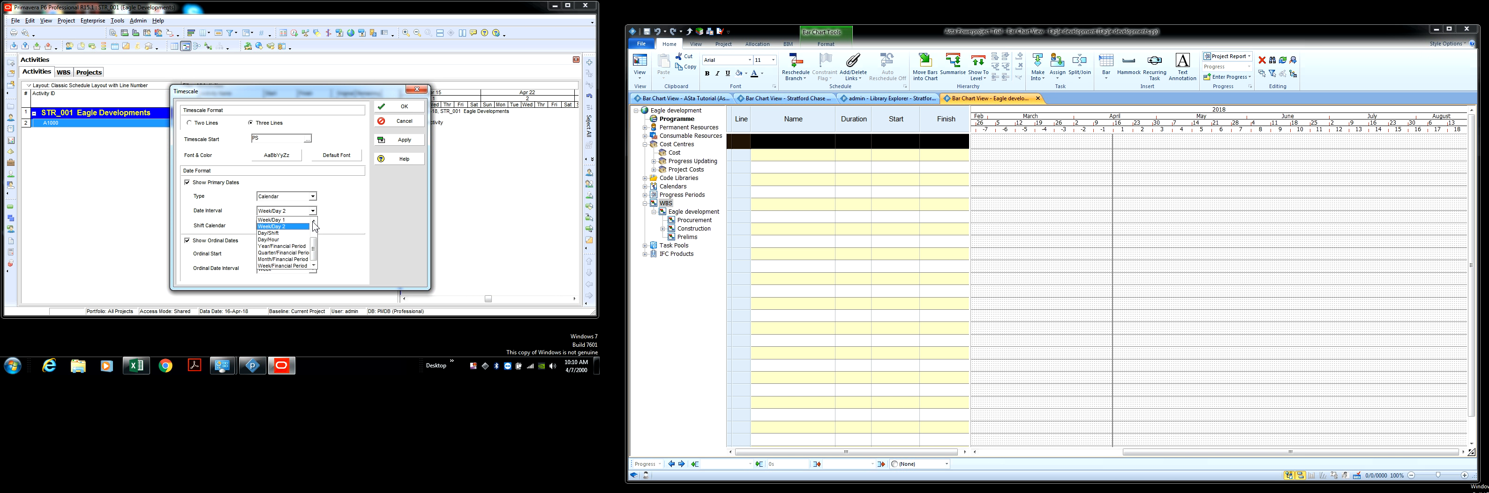
click(314, 221)
click(313, 221)
click(313, 222)
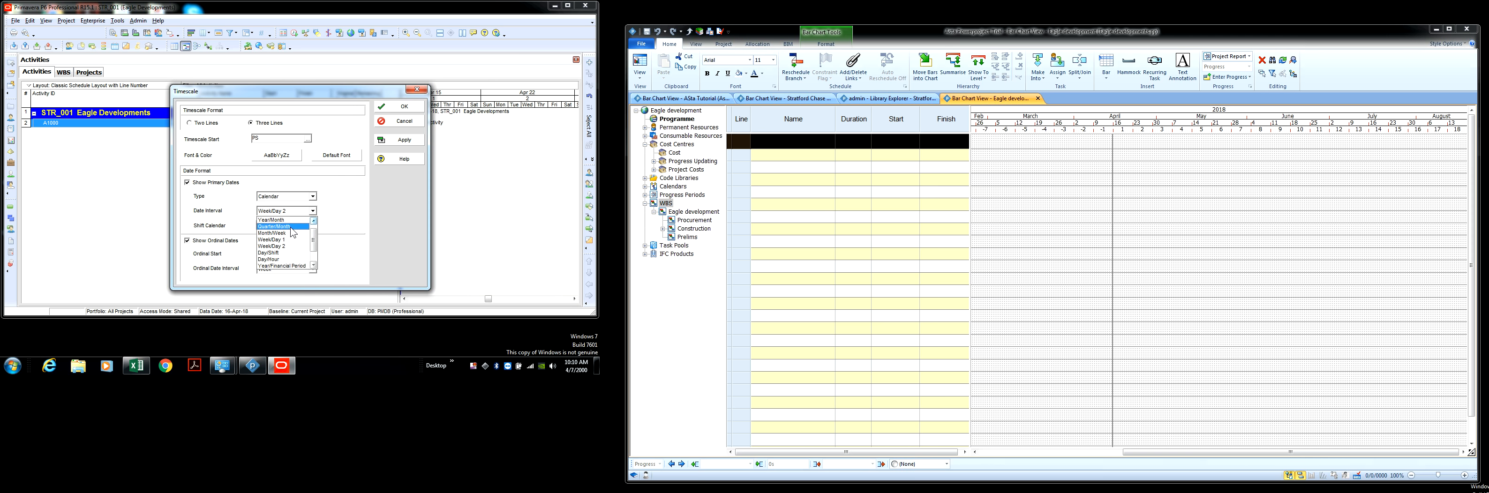
click(290, 234)
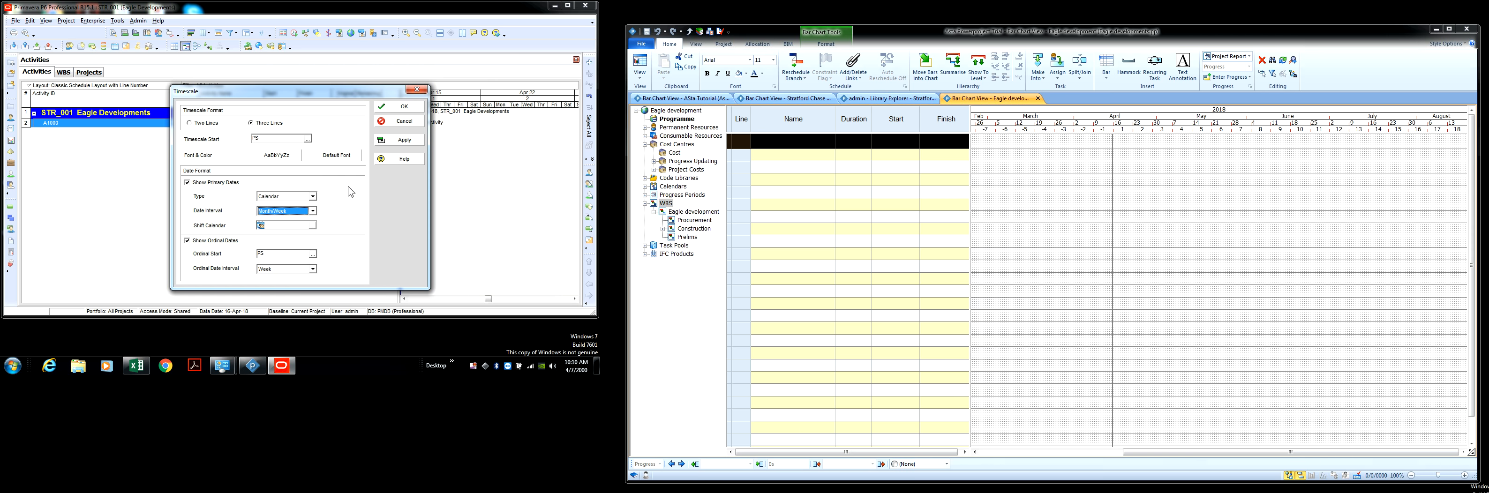
click(396, 142)
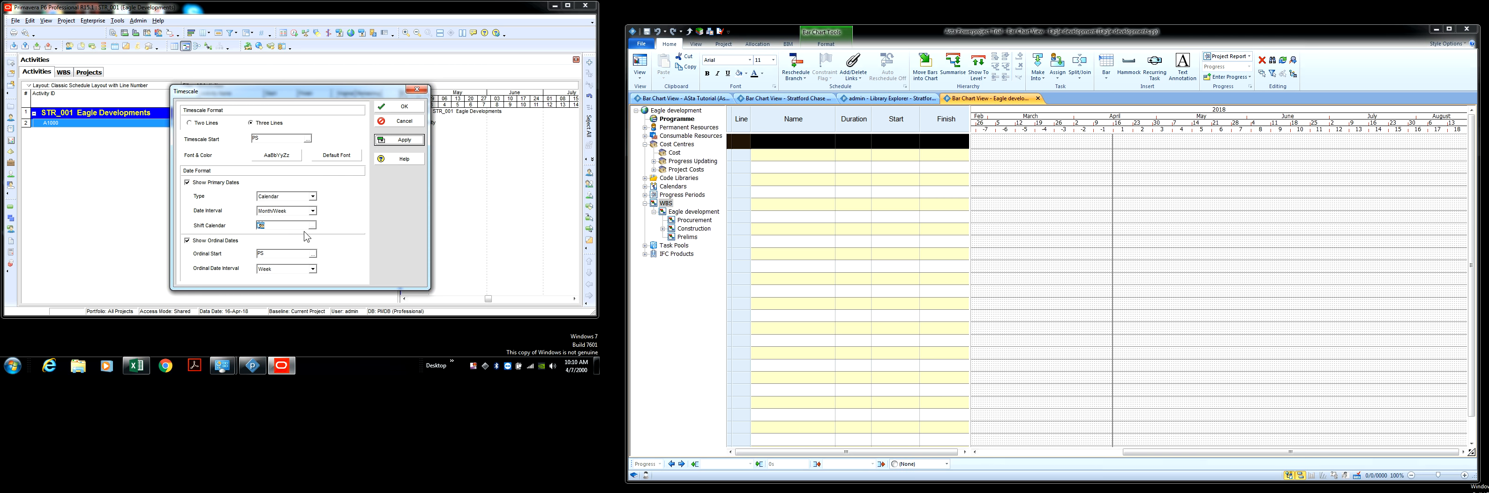
Set the Gantt chart timescale's date interval to Week/Day 1 and narrow the activity table slightly.
click(312, 212)
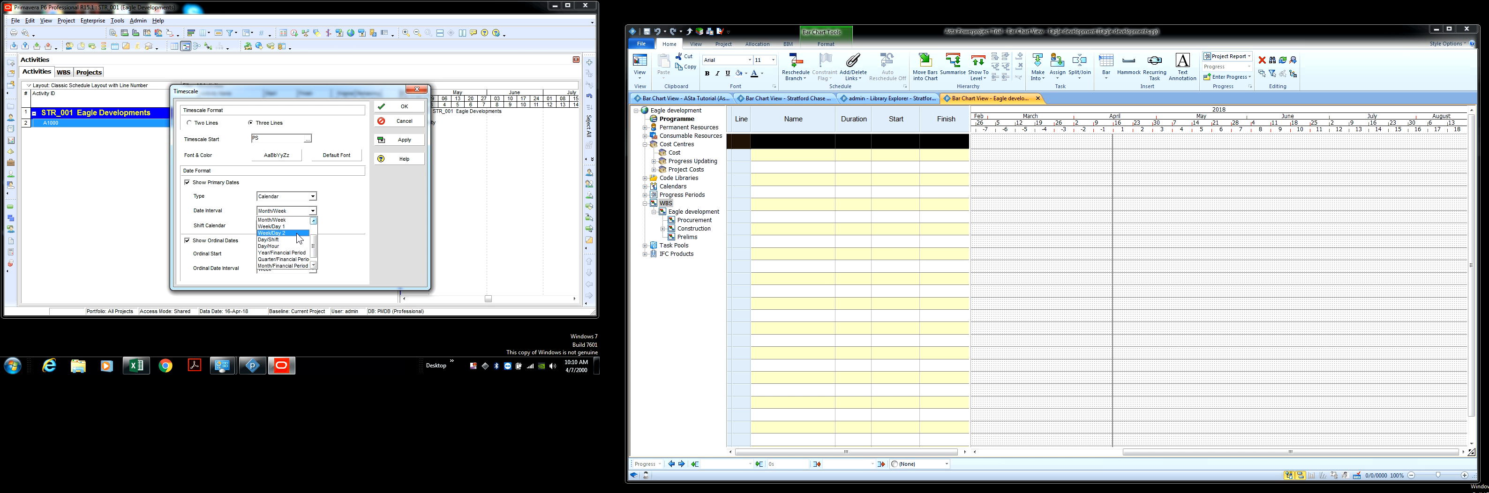
click(313, 266)
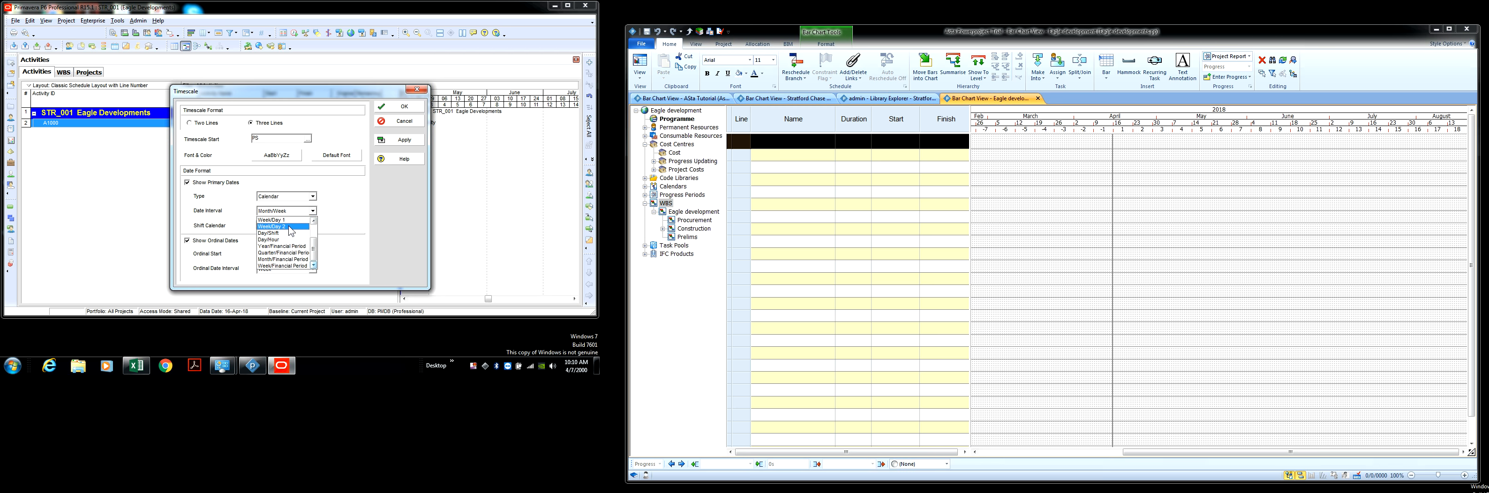
click(282, 220)
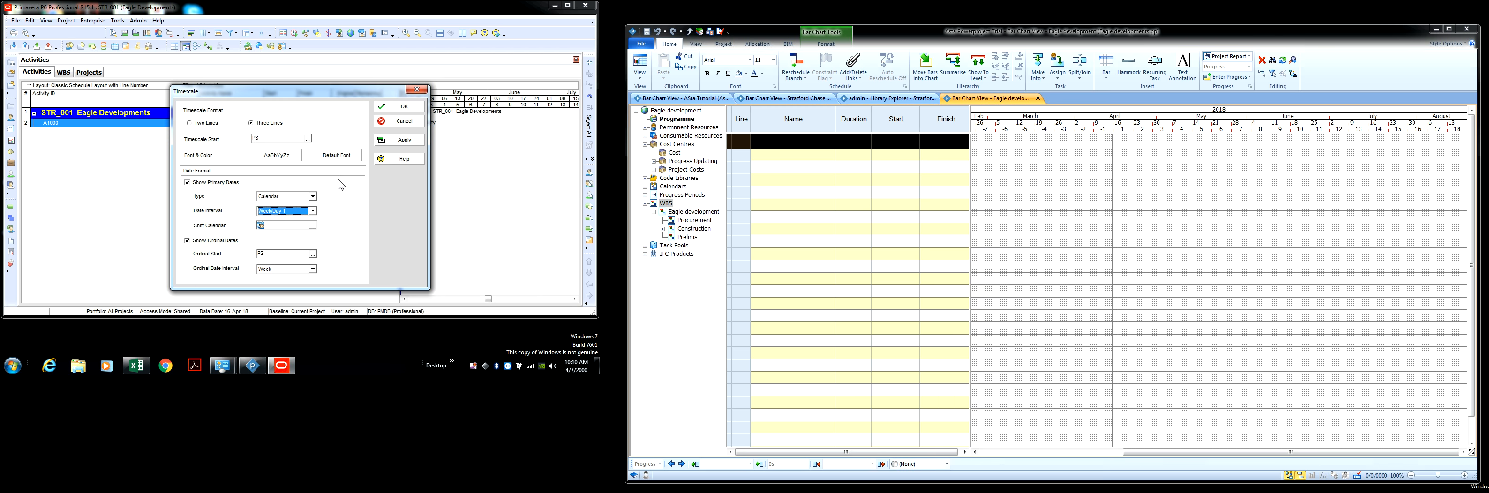
click(399, 140)
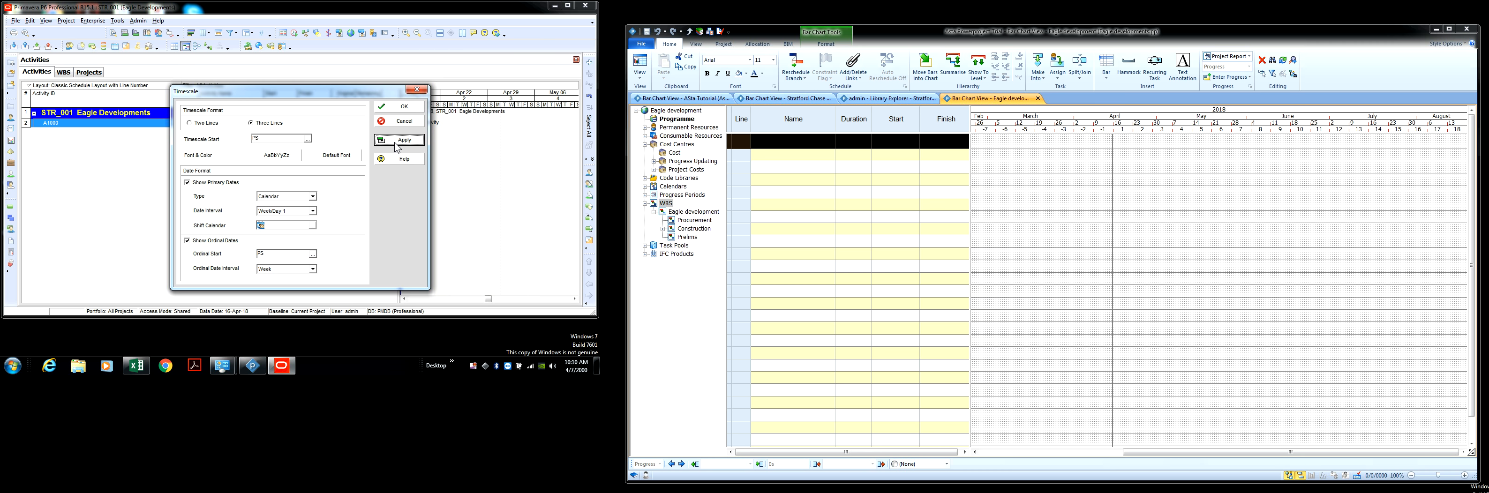
click(395, 109)
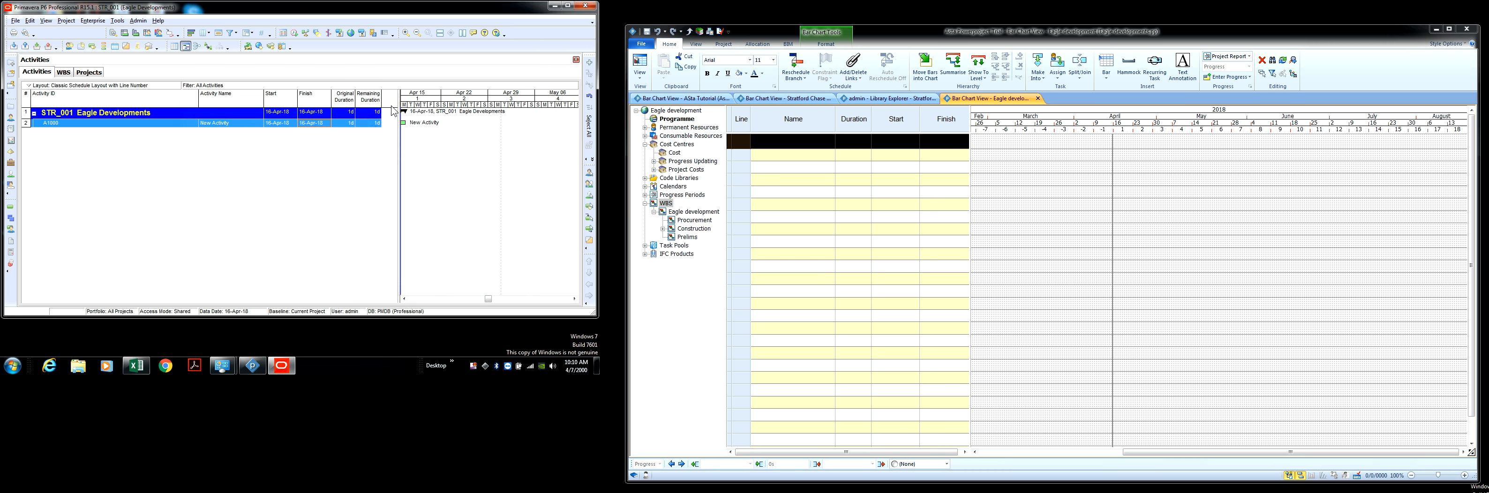
drag(398, 132, 385, 136)
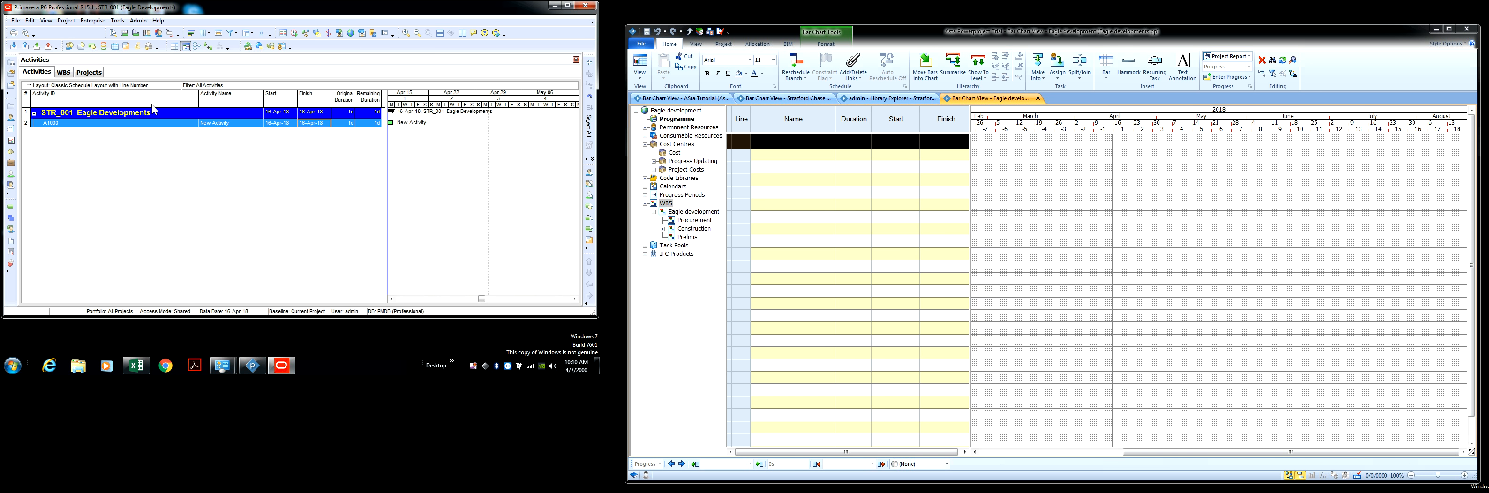
Turn off Hide if empty in the grouping options so that empty WBS bands are displayed.
click(247, 32)
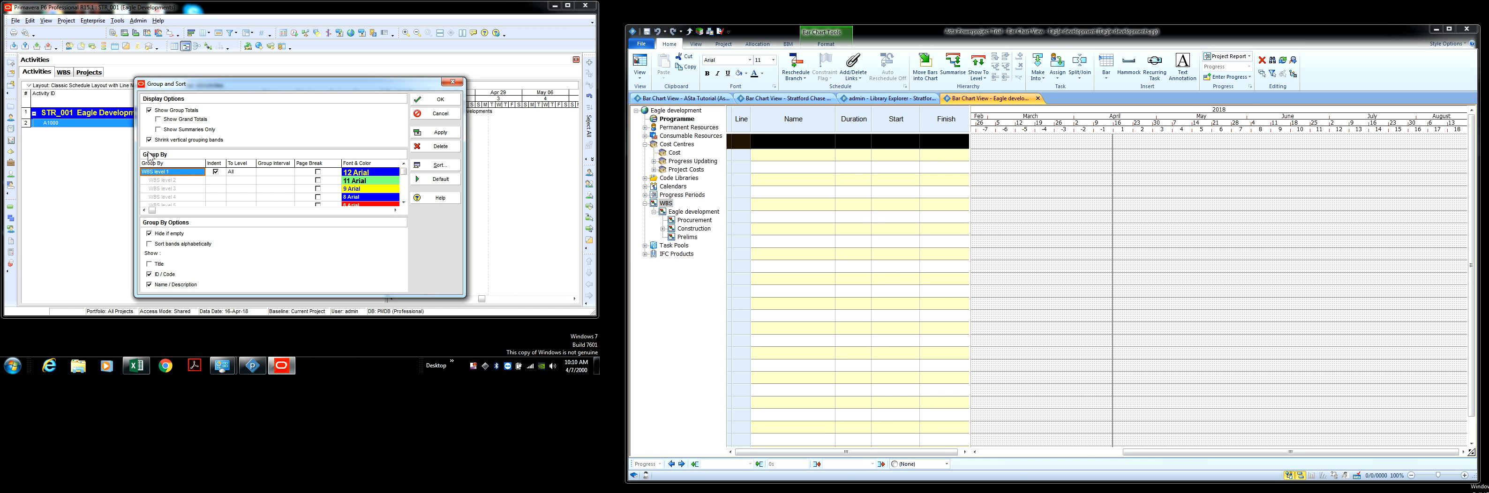
click(149, 235)
click(148, 234)
click(434, 132)
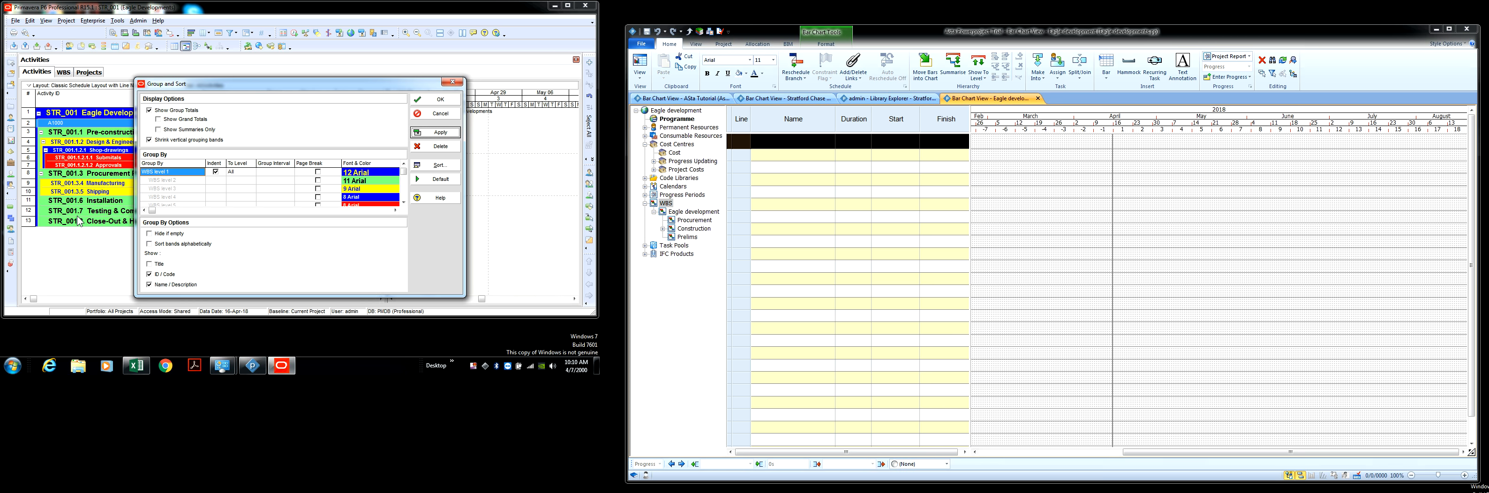
click(436, 100)
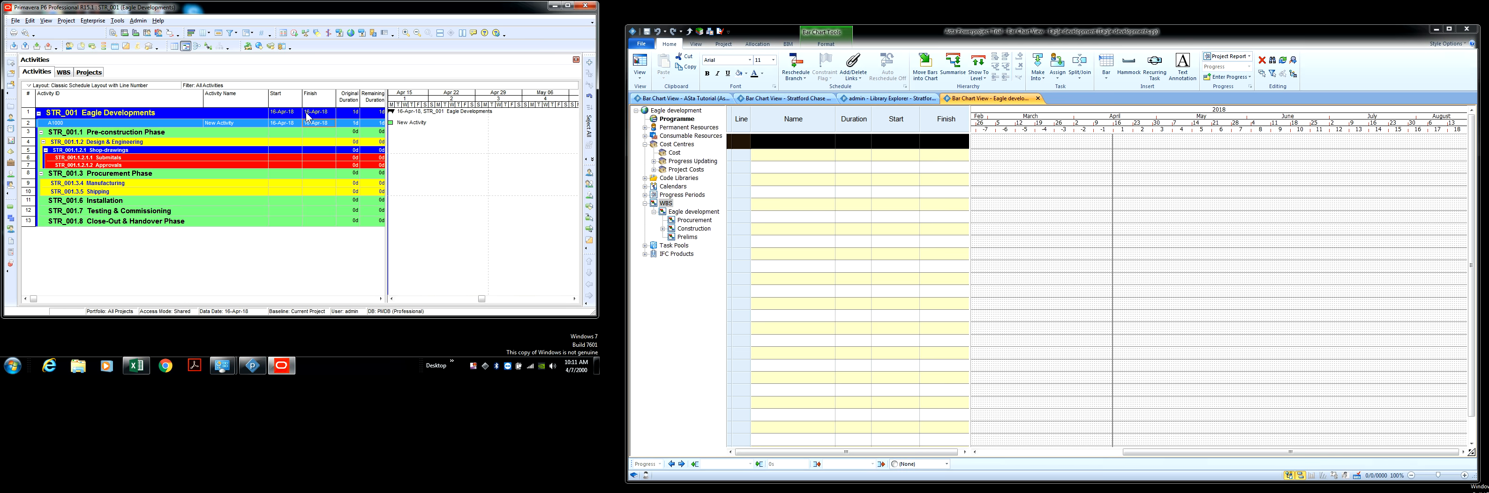
Enable Title in the Group and Sort display options for the WBS bands.
click(247, 34)
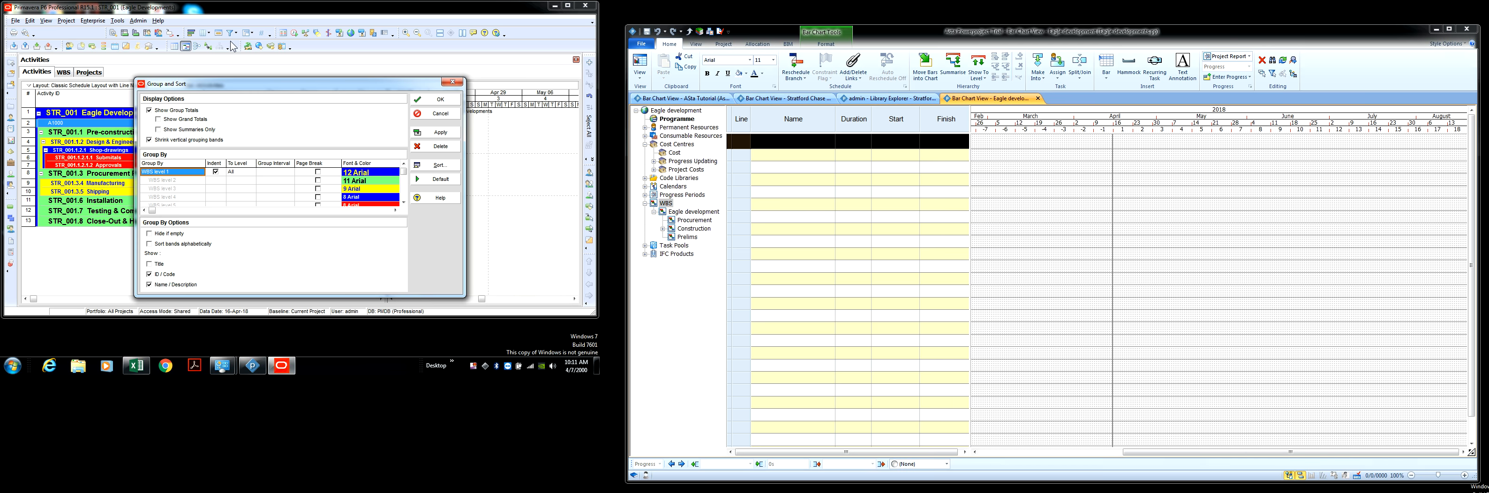
click(443, 99)
click(45, 20)
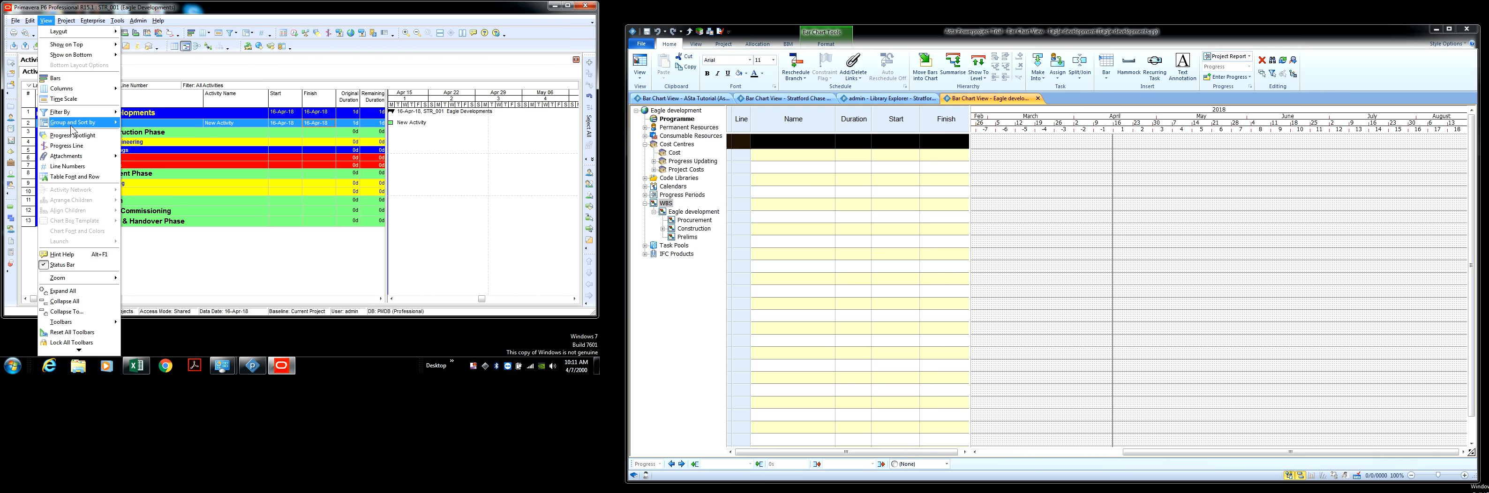
click(117, 123)
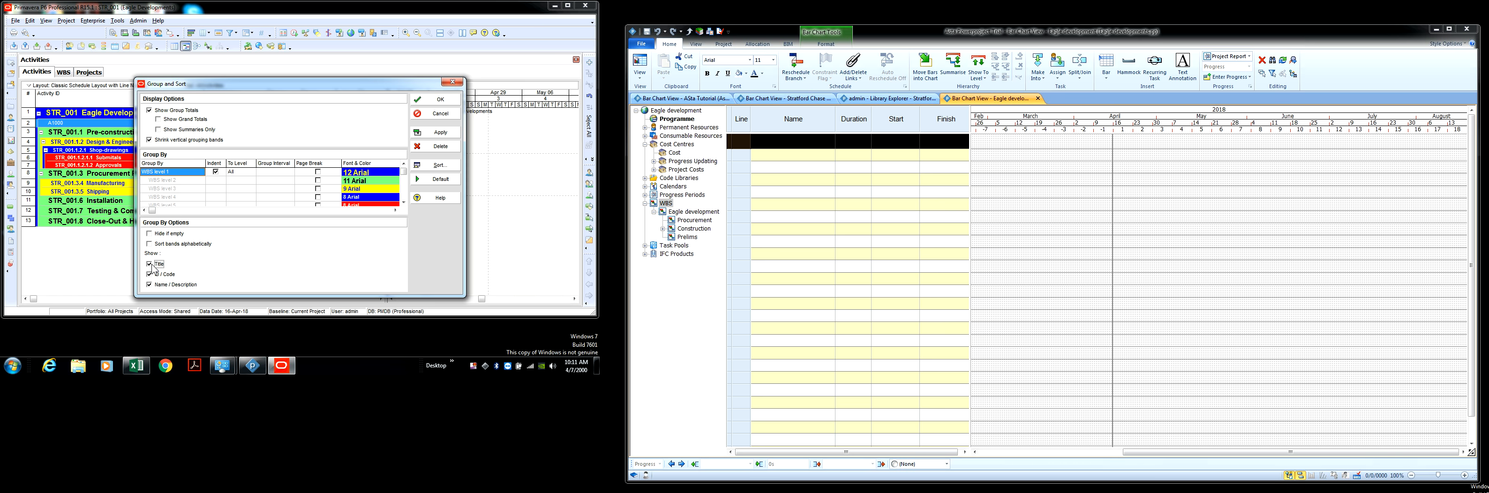
click(441, 135)
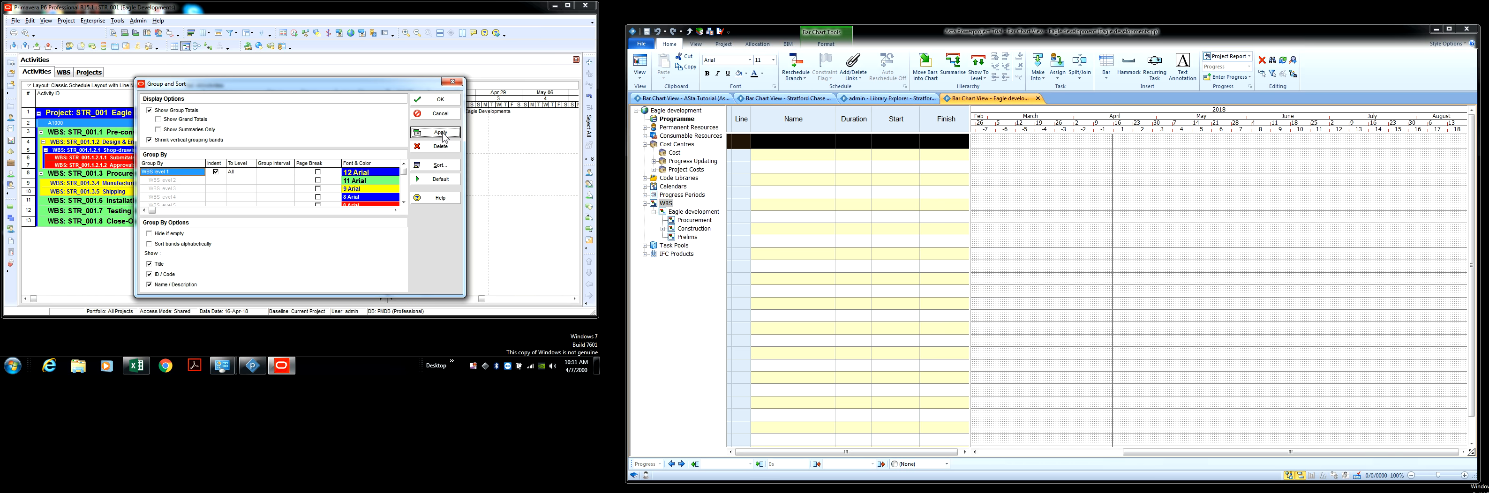
drag(283, 88, 400, 71)
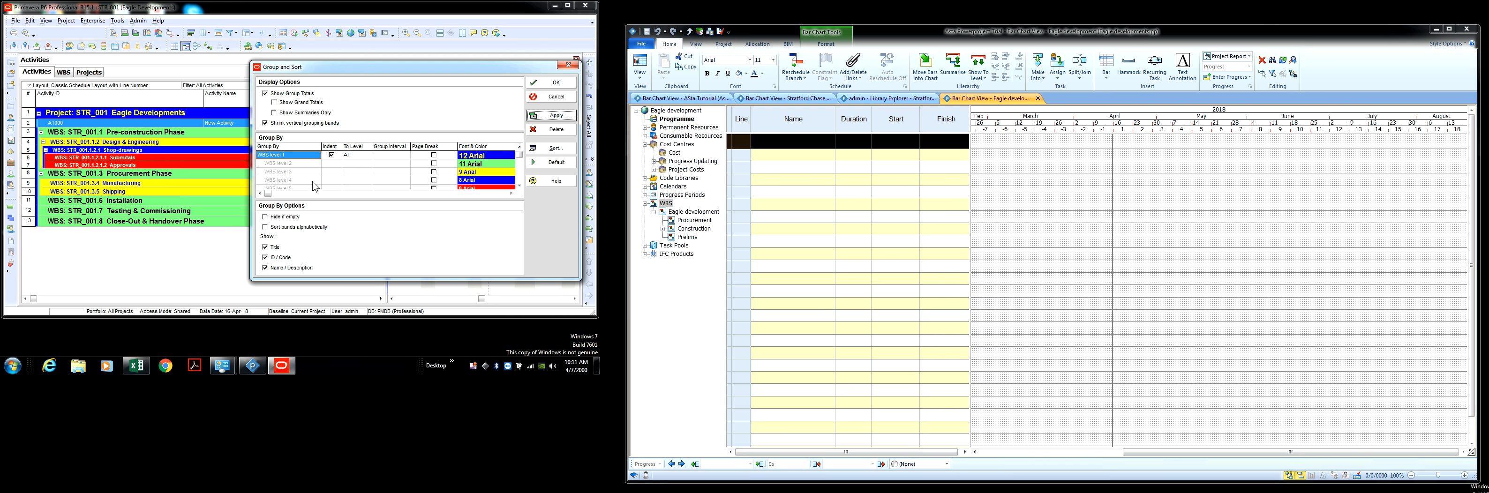
click(556, 85)
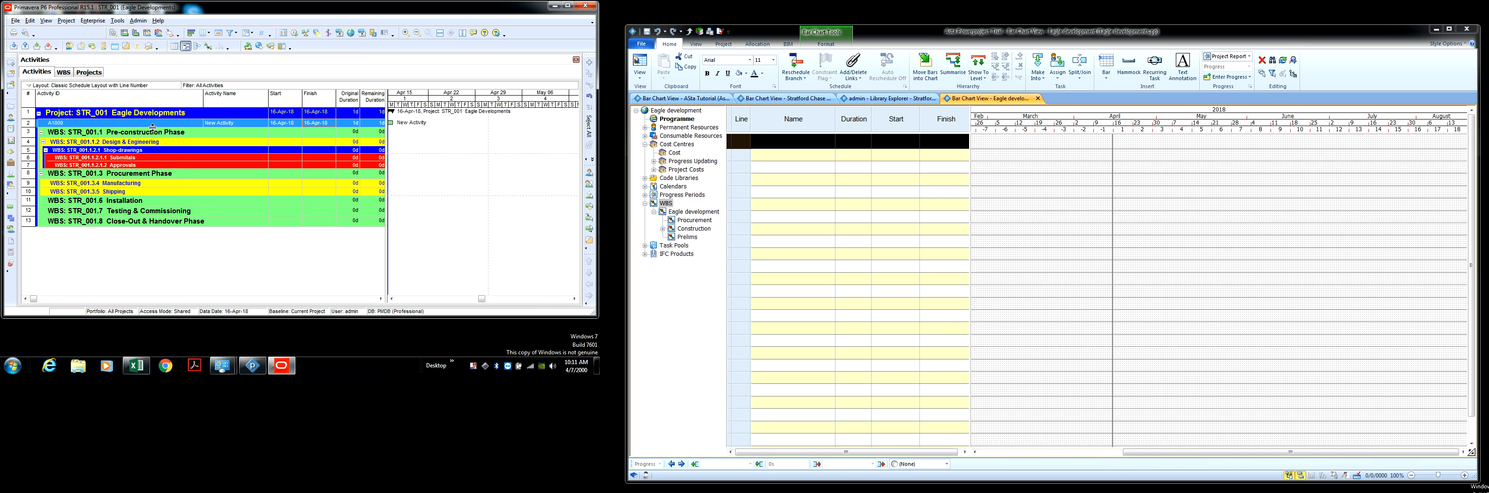
Rename the new activity under Eagle Developments as "Start Project".
click(240, 123)
key(BackSpace)
text(Start Project)
key(Return)
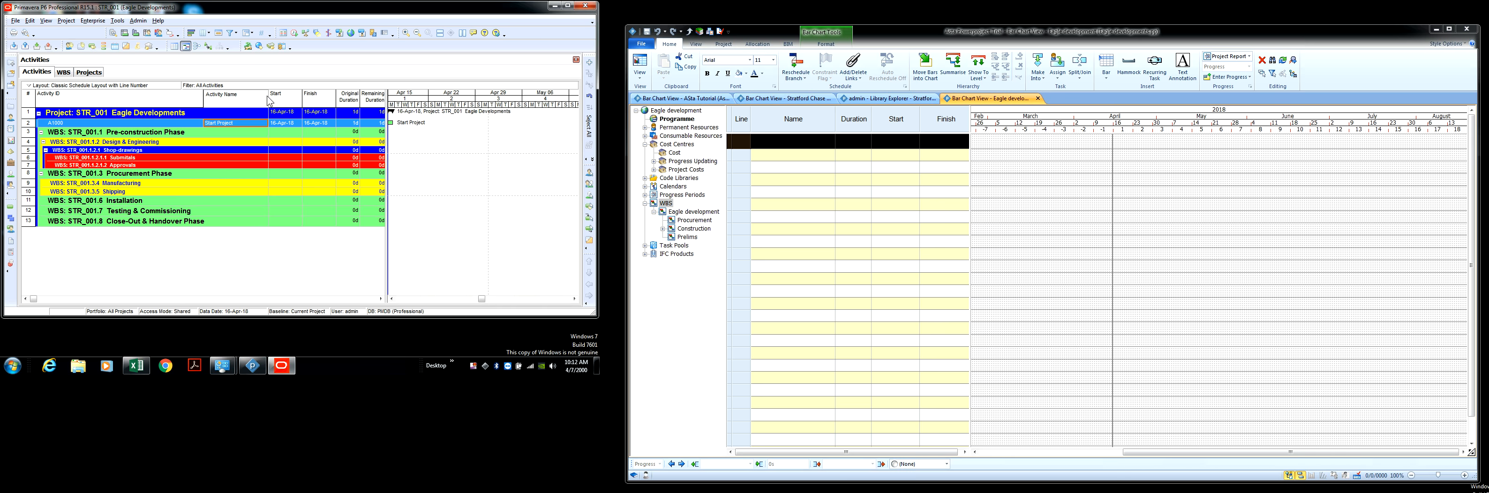
Widen the Activity Name column and enlarge the activity table to make room for the duration columns.
drag(266, 95, 288, 94)
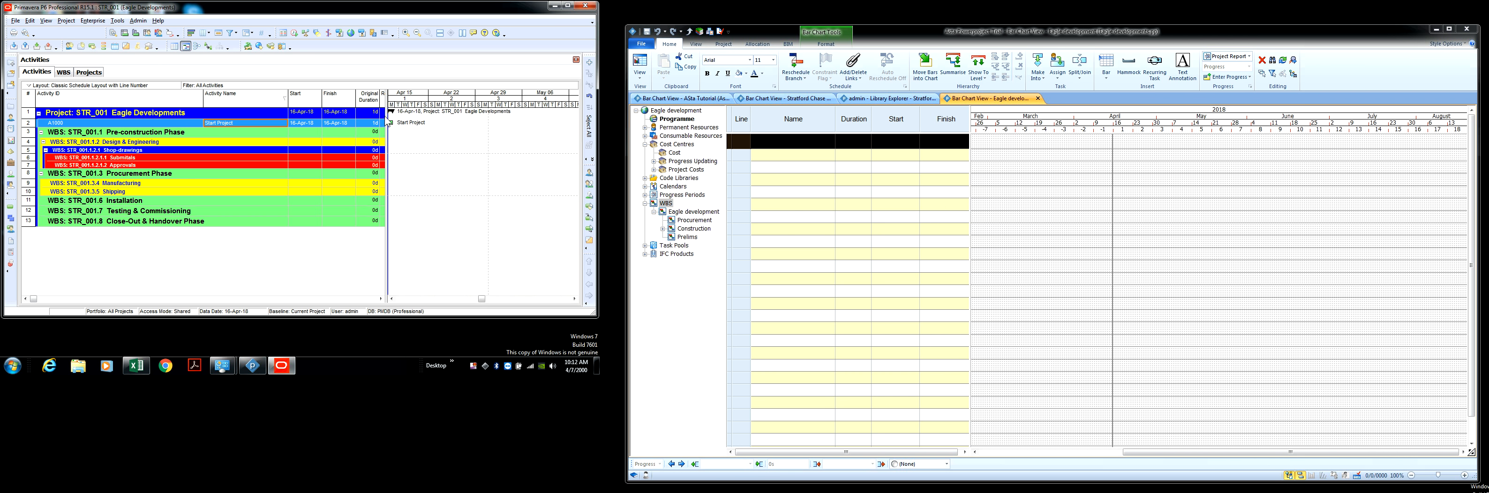
drag(385, 117, 437, 117)
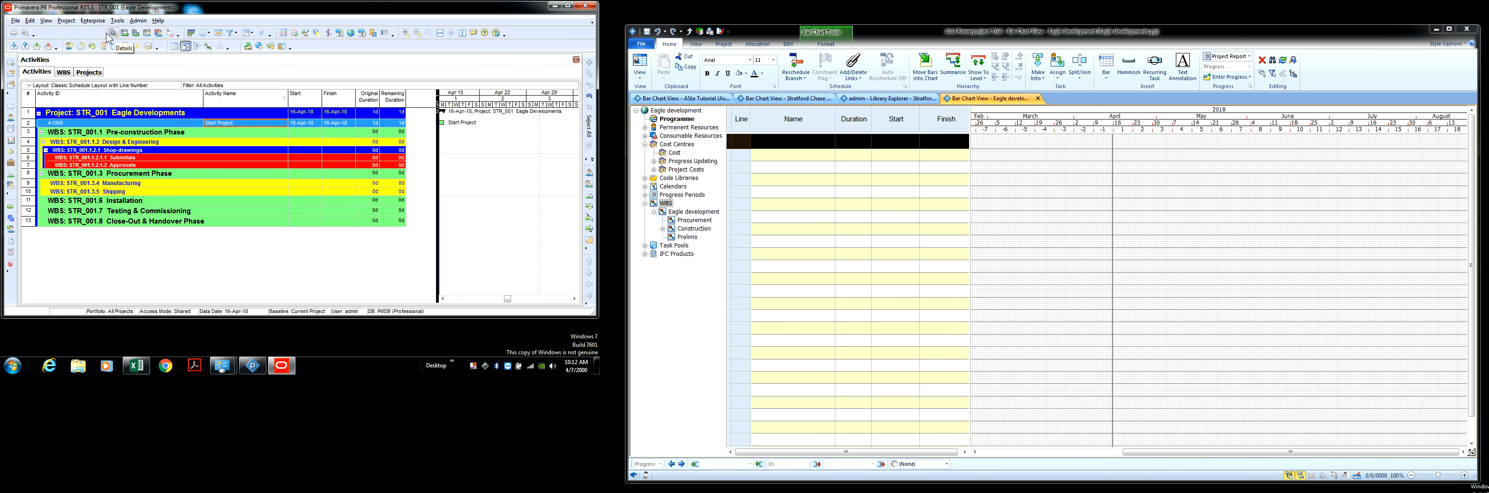
click(47, 20)
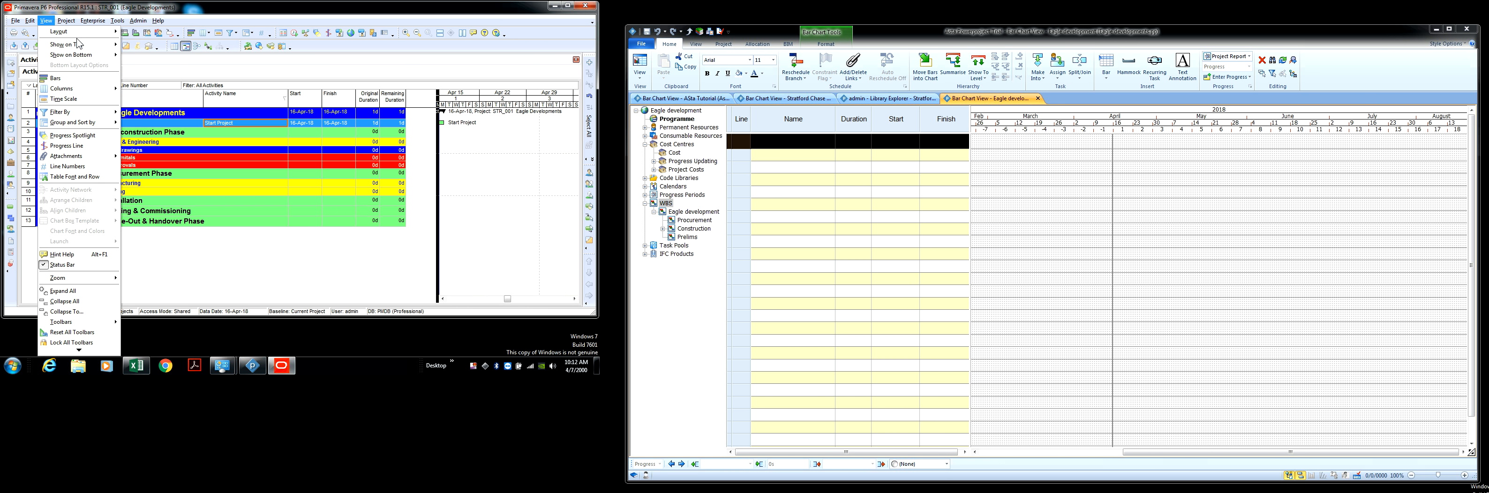
mouse_move(66, 20)
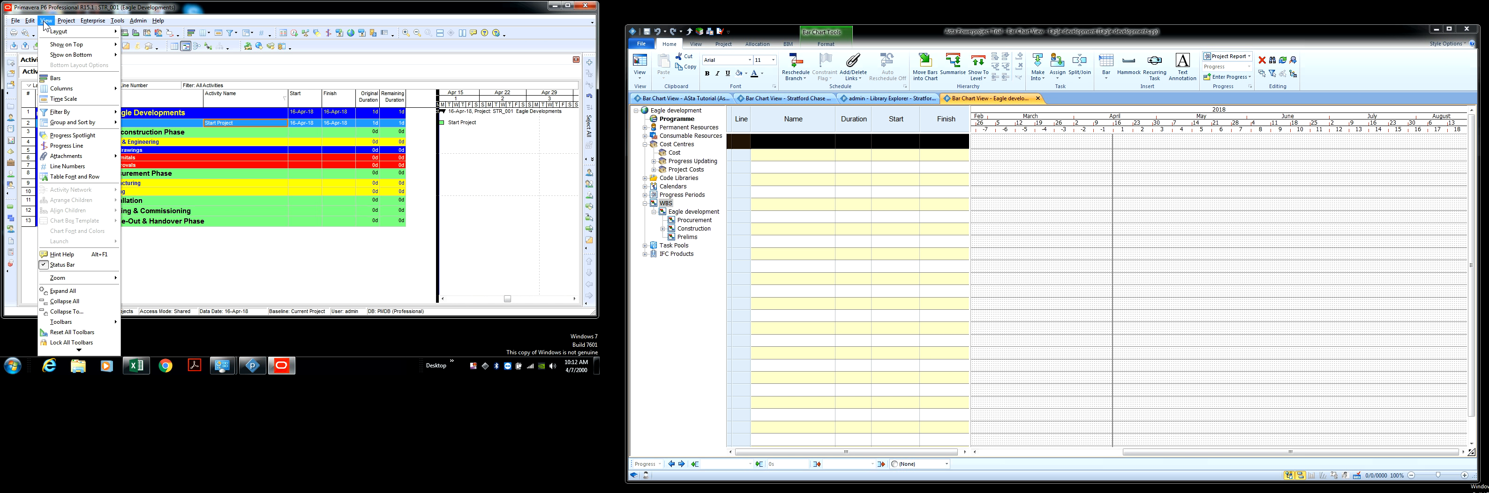
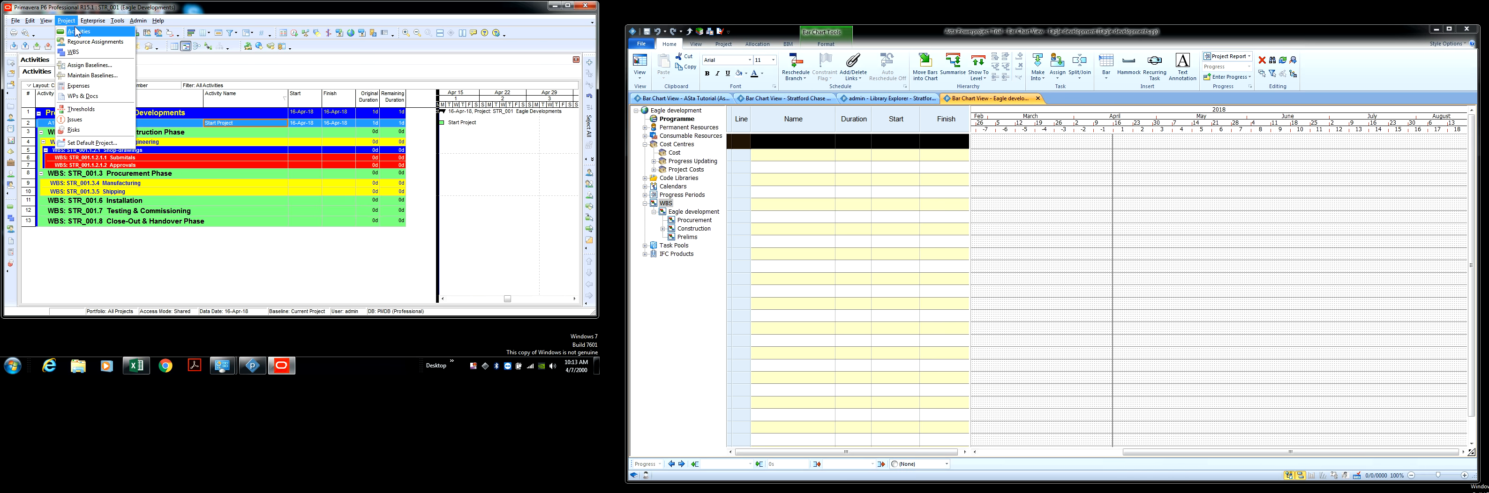
key(Right)
mouse_move(66, 19)
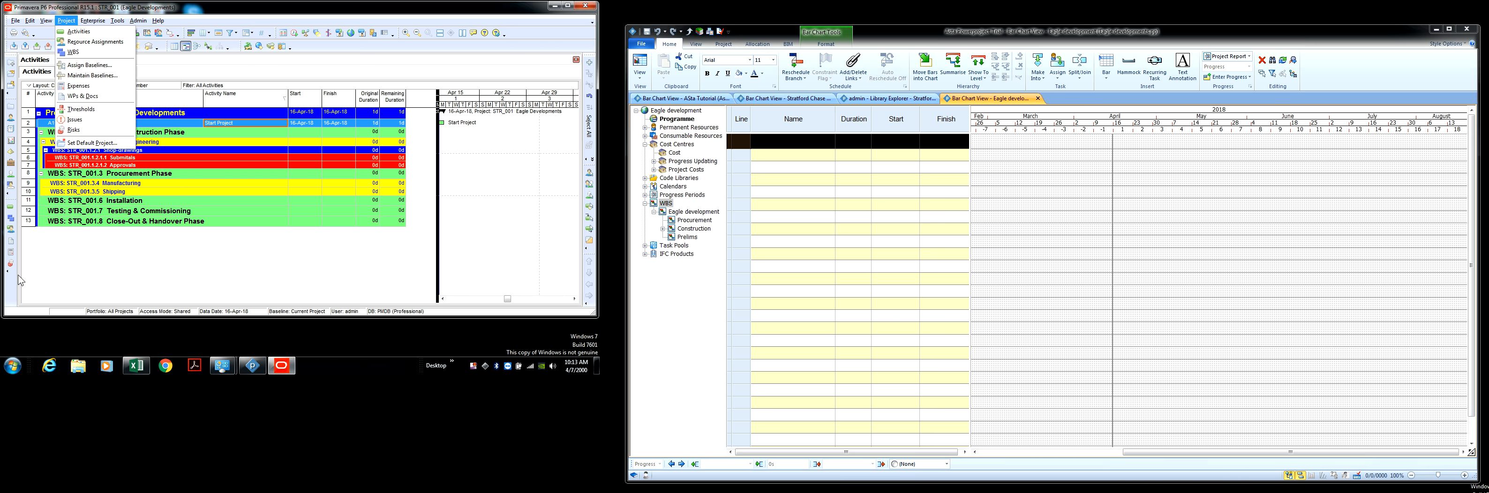
key(Escape)
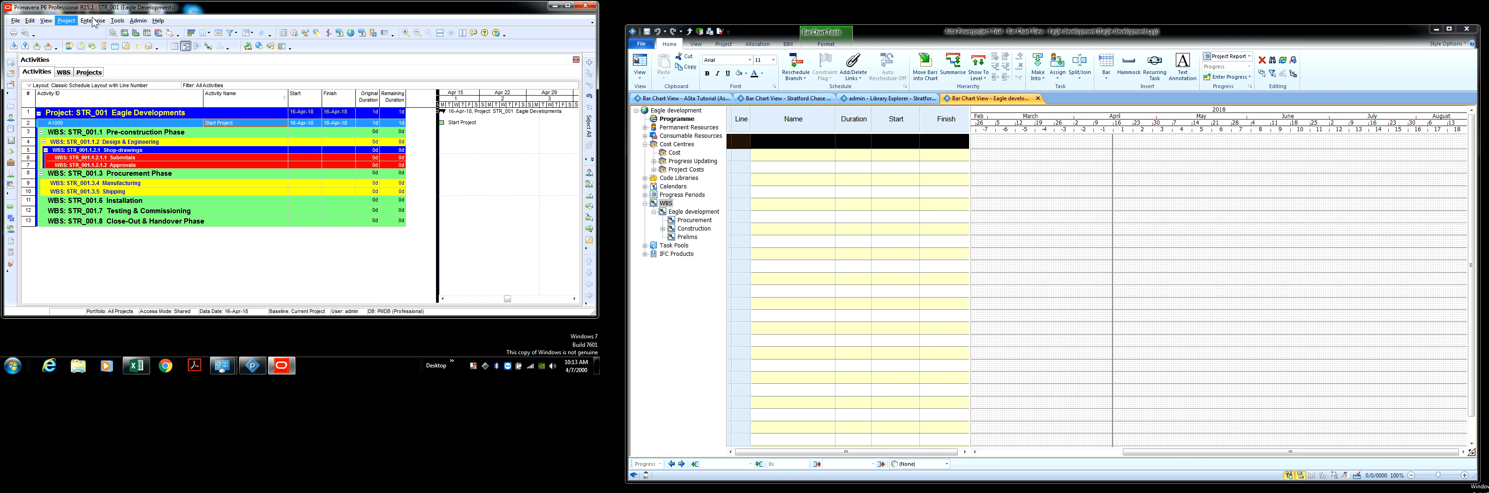
click(93, 21)
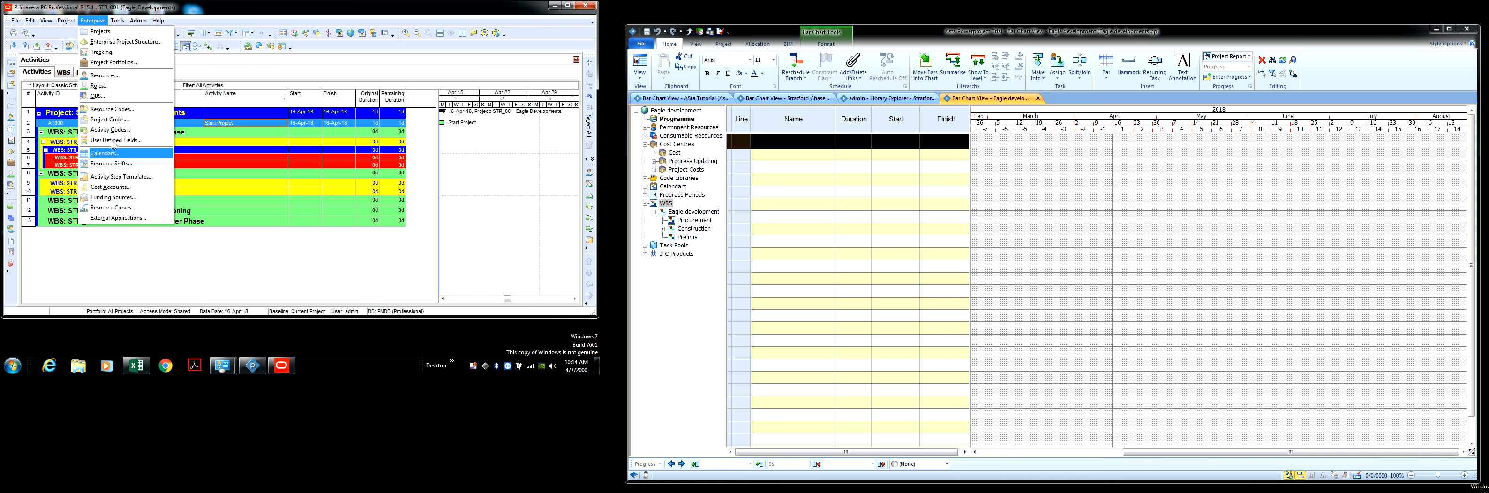
click(119, 21)
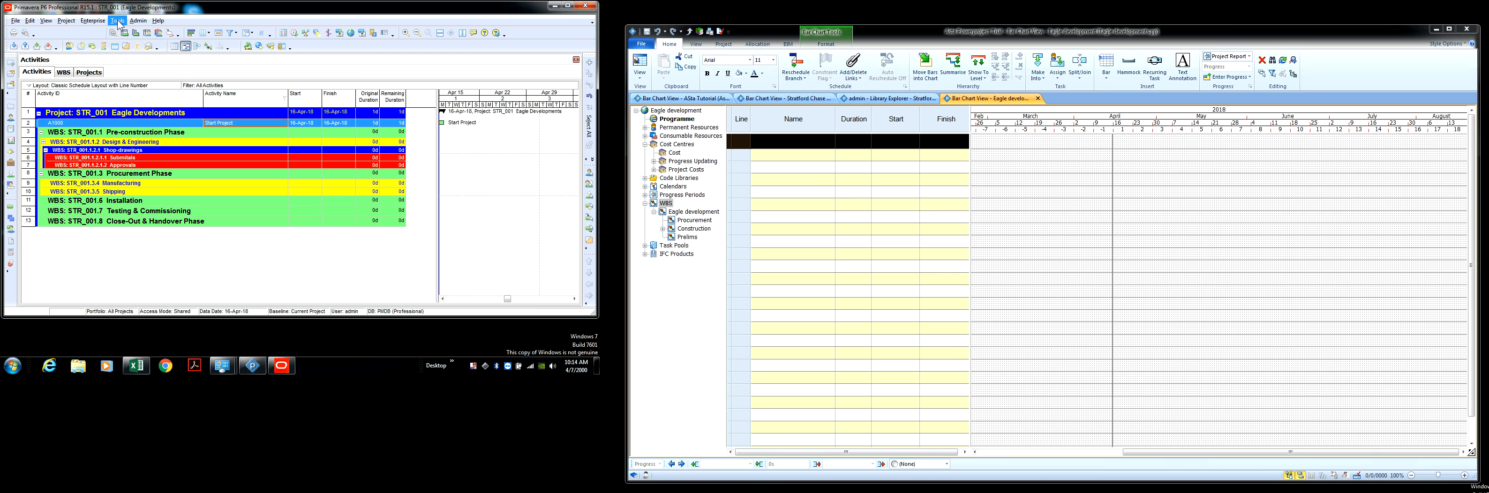
click(118, 22)
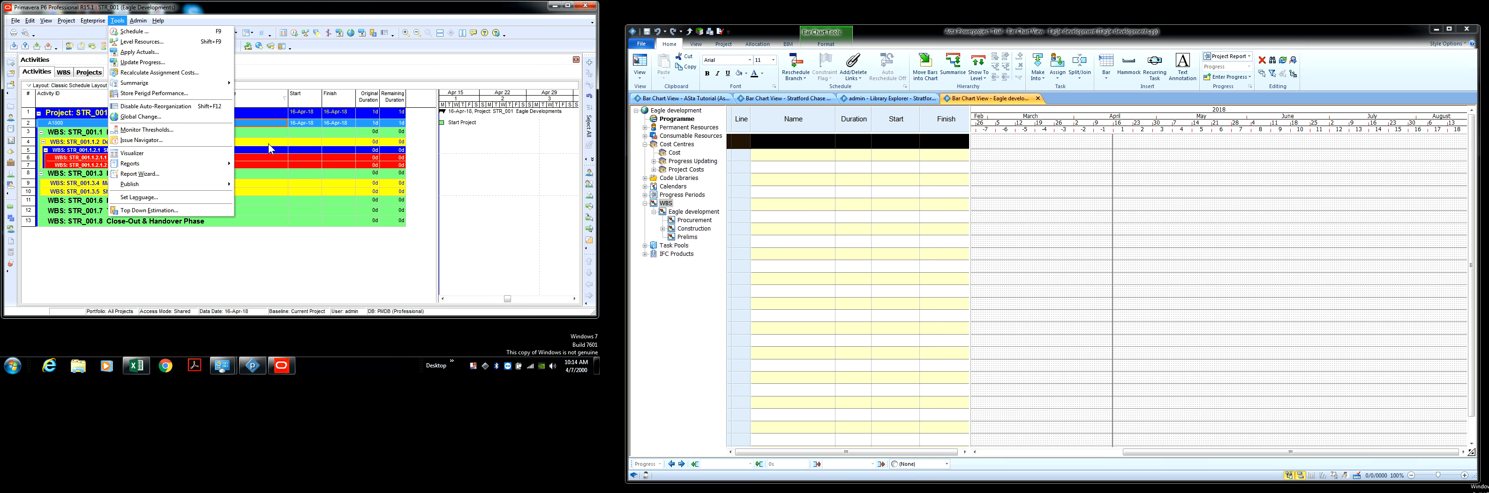
click(263, 132)
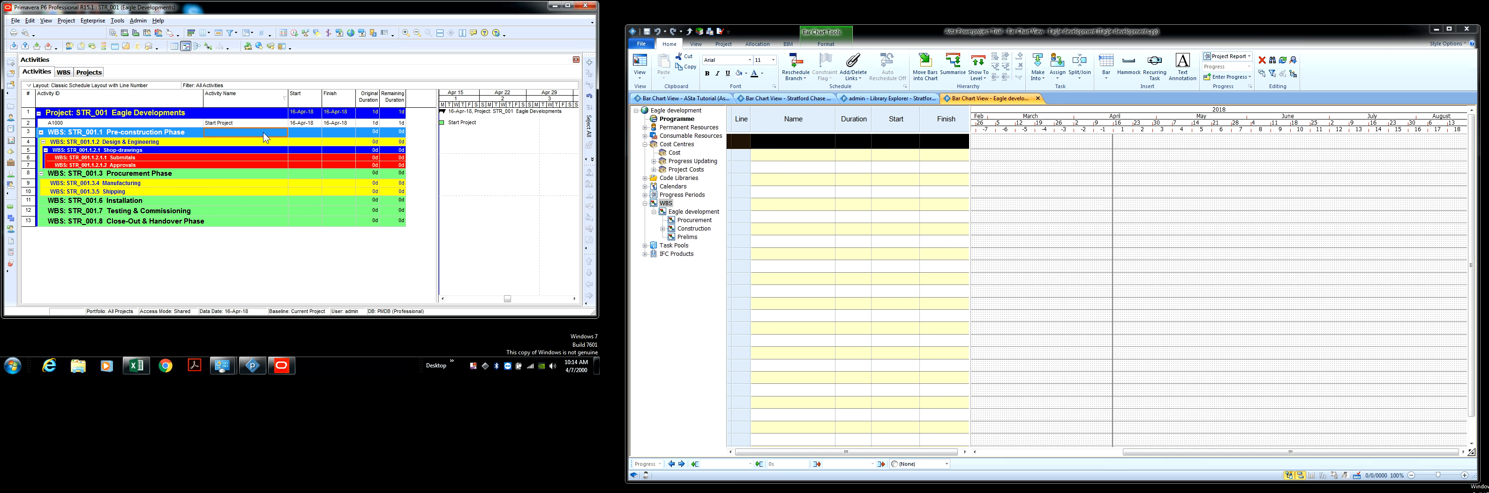
Examine the Admin Preferences for general settings, data limits, ID lengths and time periods.
click(118, 20)
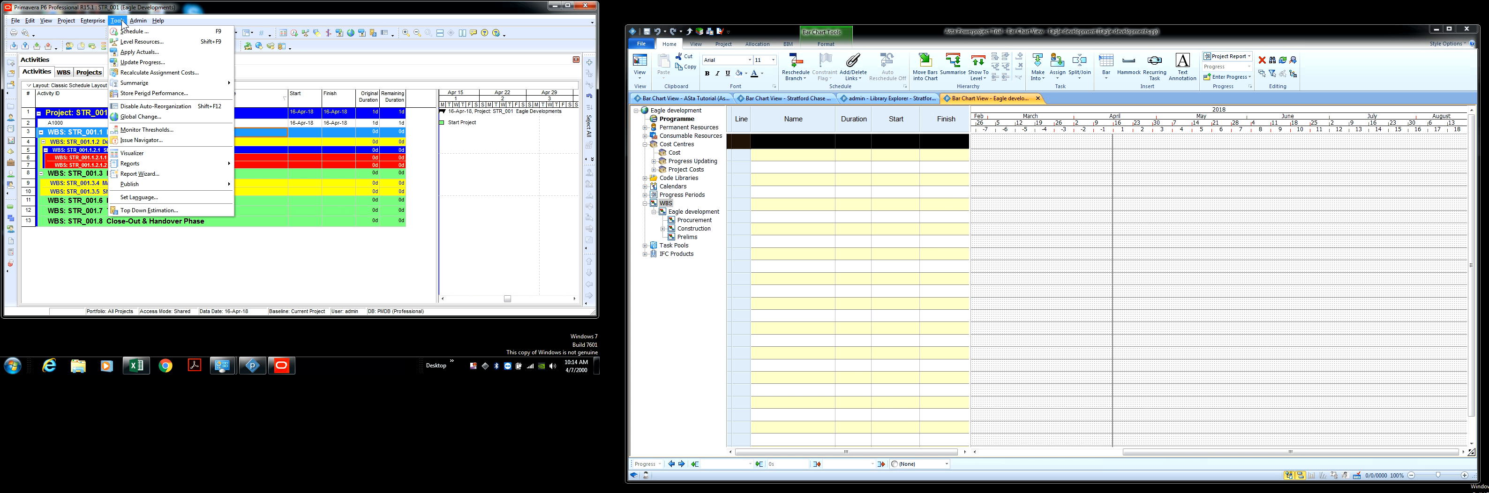
mouse_move(138, 23)
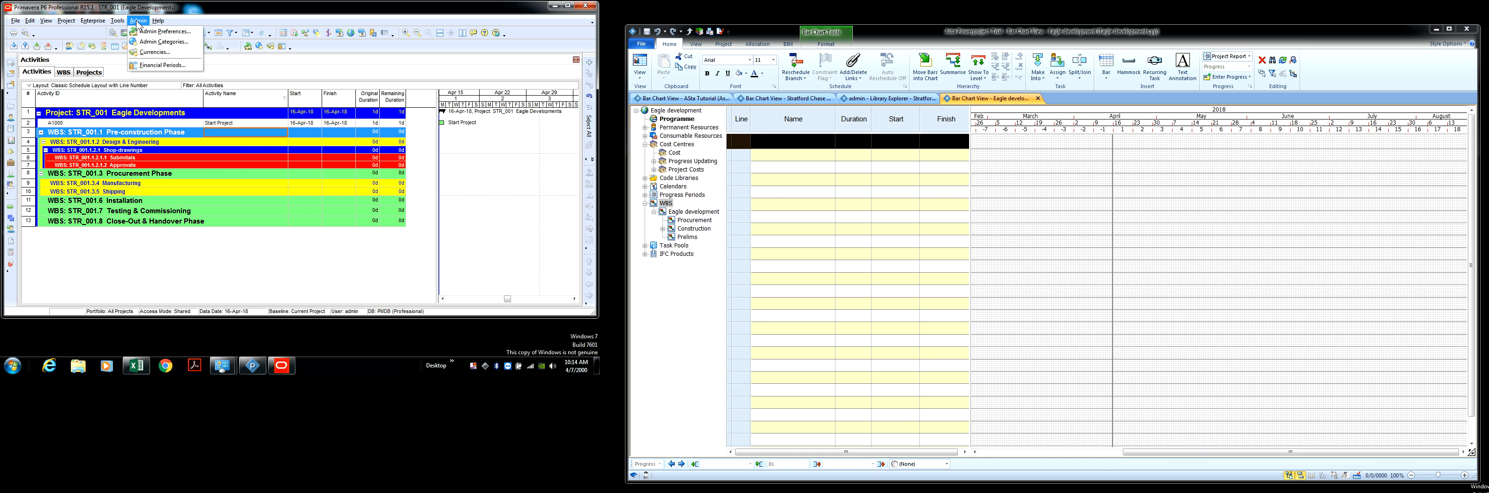
click(157, 32)
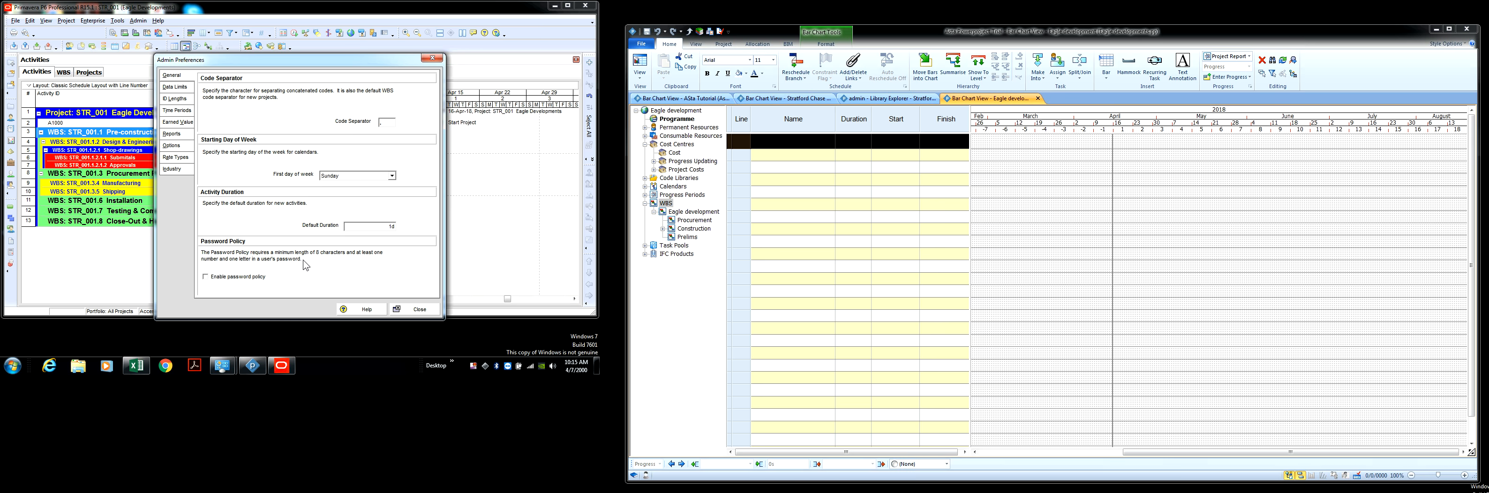
click(181, 89)
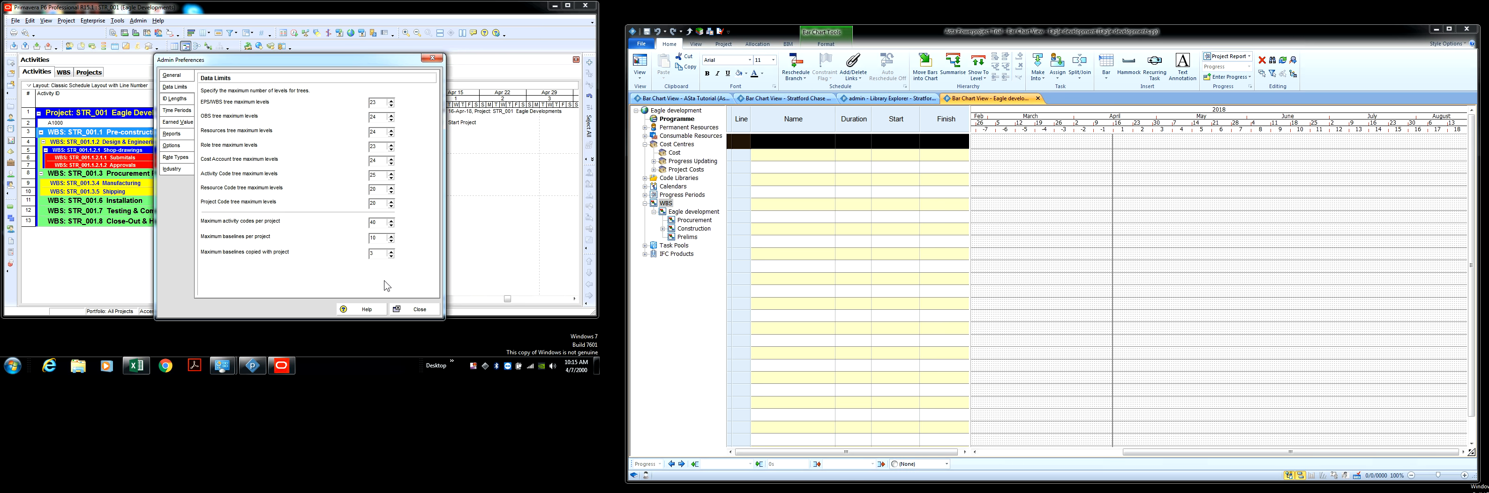
click(176, 98)
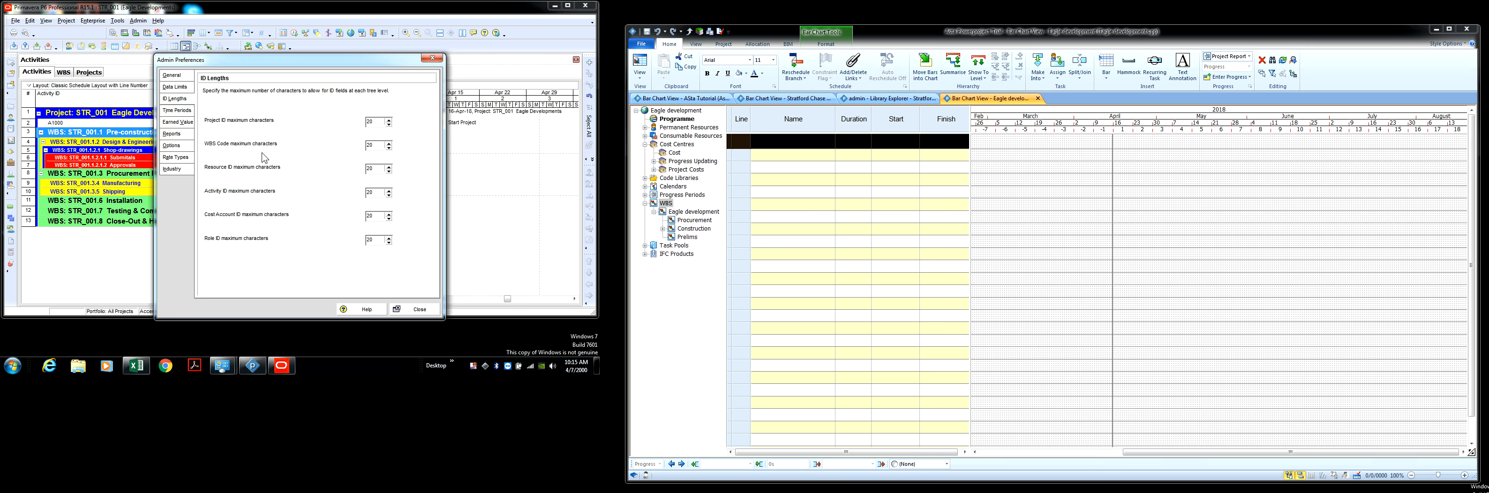
click(177, 110)
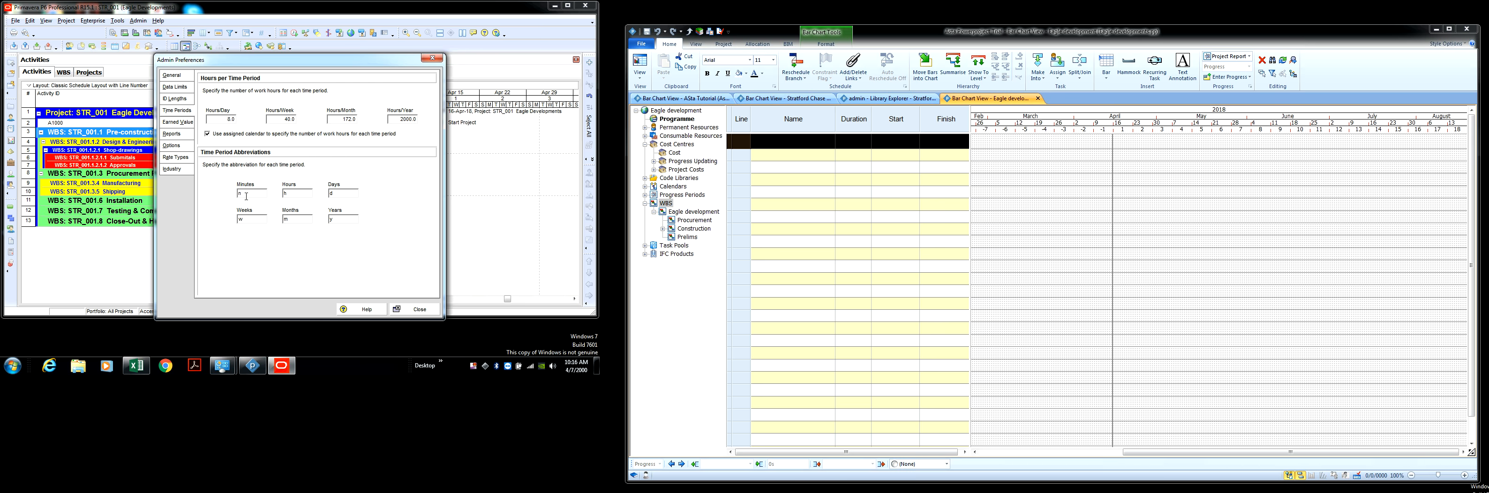
Try to edit the Minutes time period abbreviation and close the Admin Preferences.
click(243, 196)
click(415, 309)
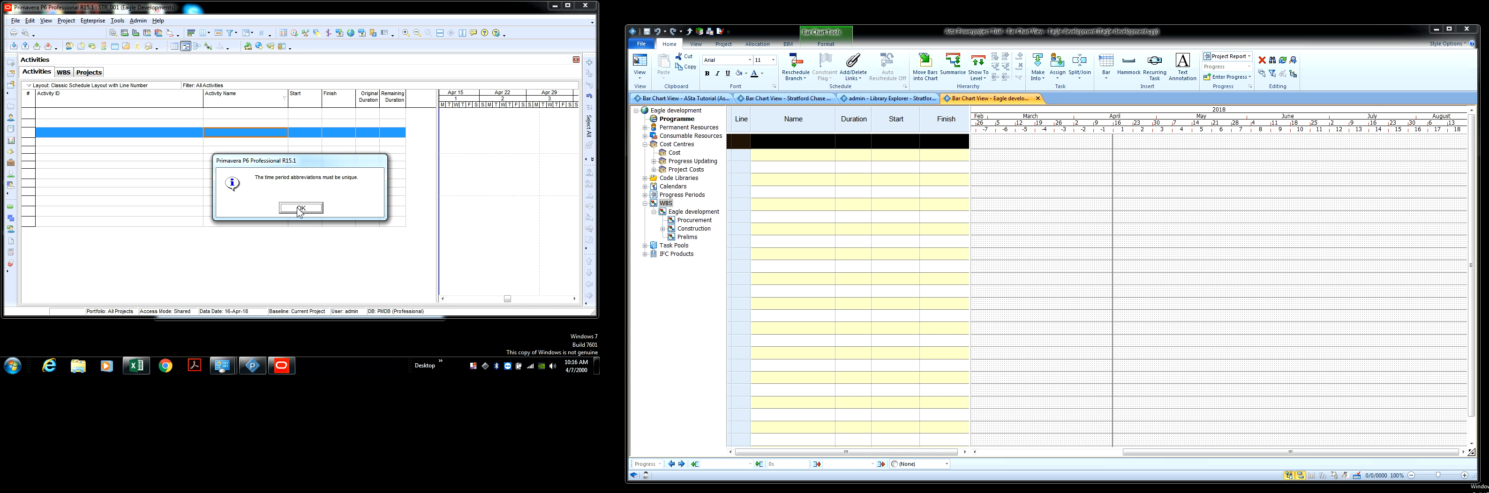
click(301, 209)
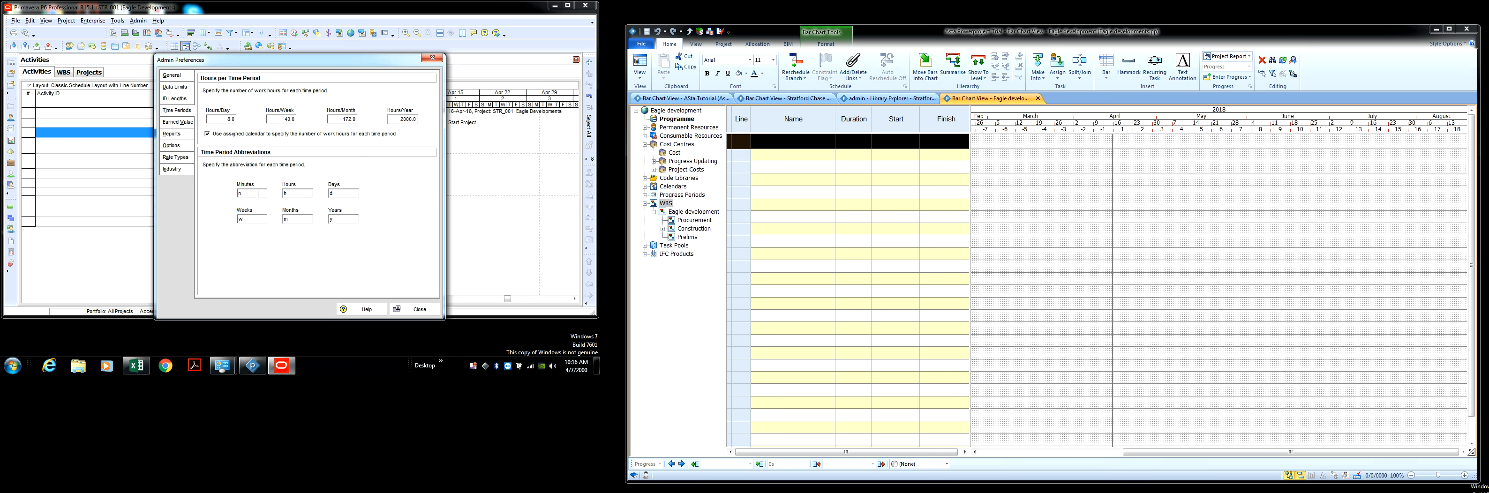
Examine the Admin Preferences for earned value, reports, options, rate types and industry, and close them.
click(179, 124)
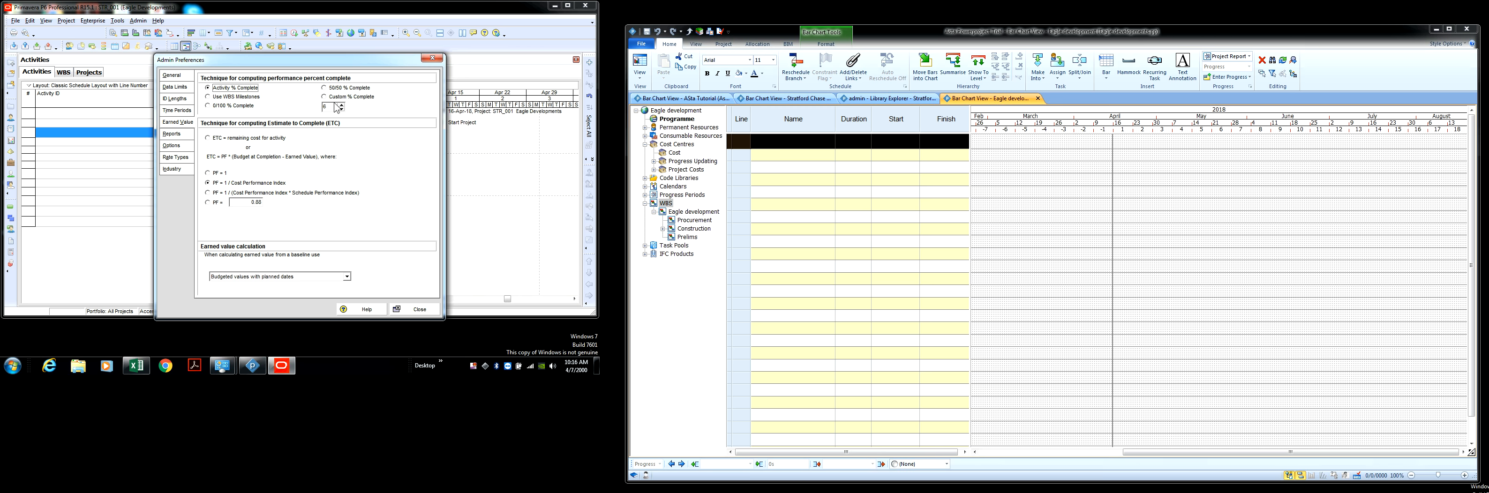
click(179, 134)
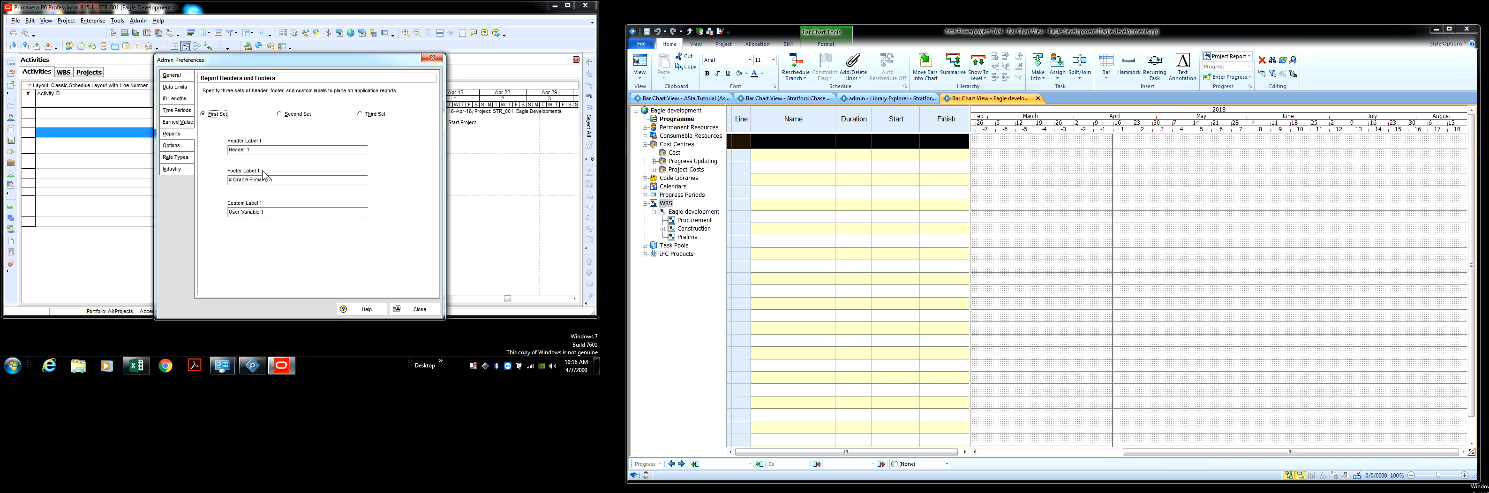
click(282, 180)
key(BackSpace)
click(173, 146)
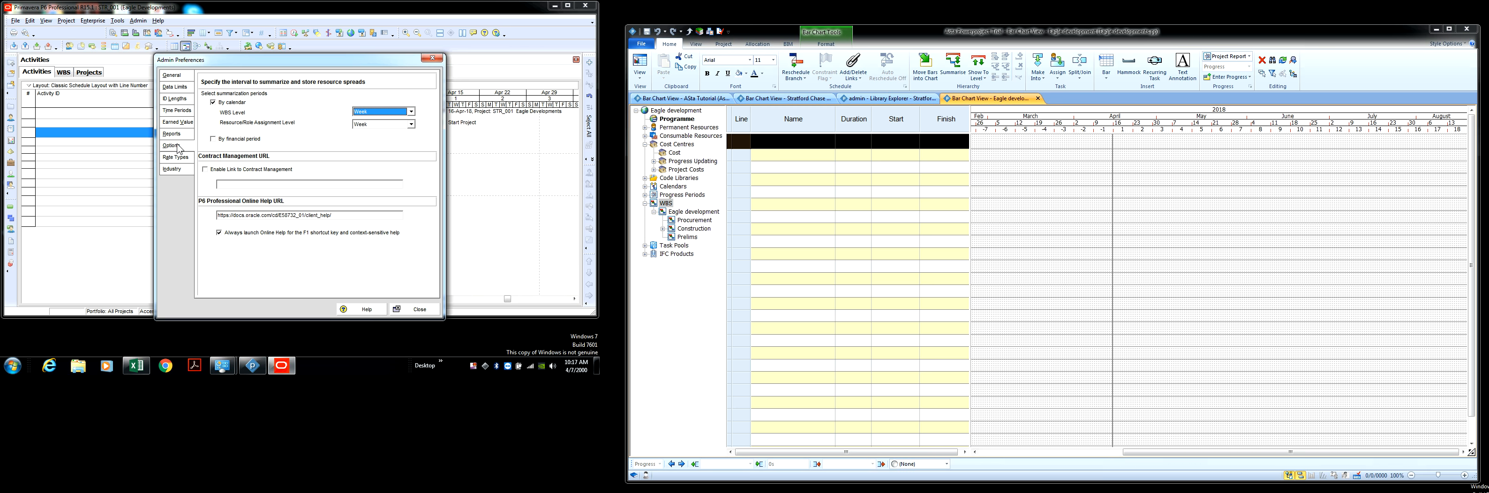
click(182, 157)
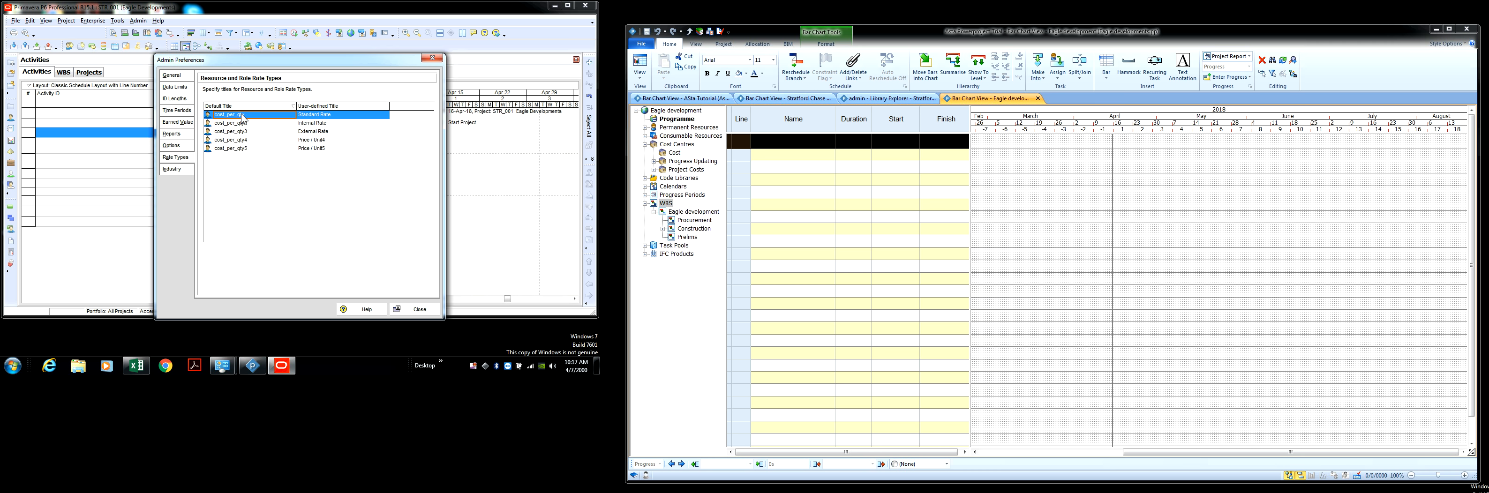
click(337, 115)
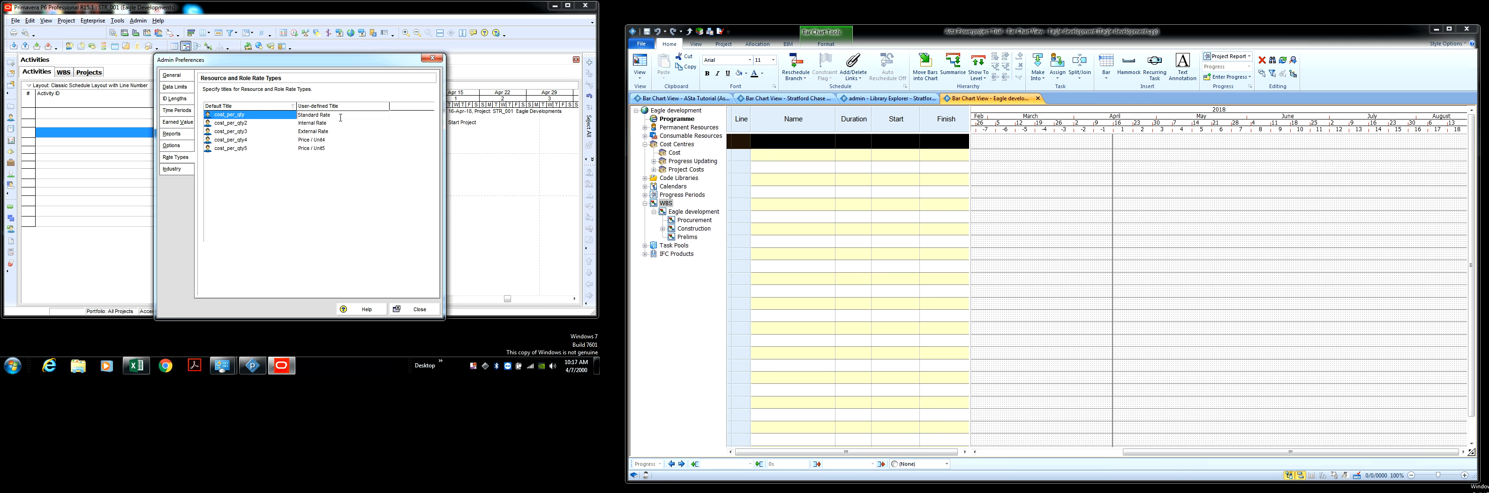
click(343, 132)
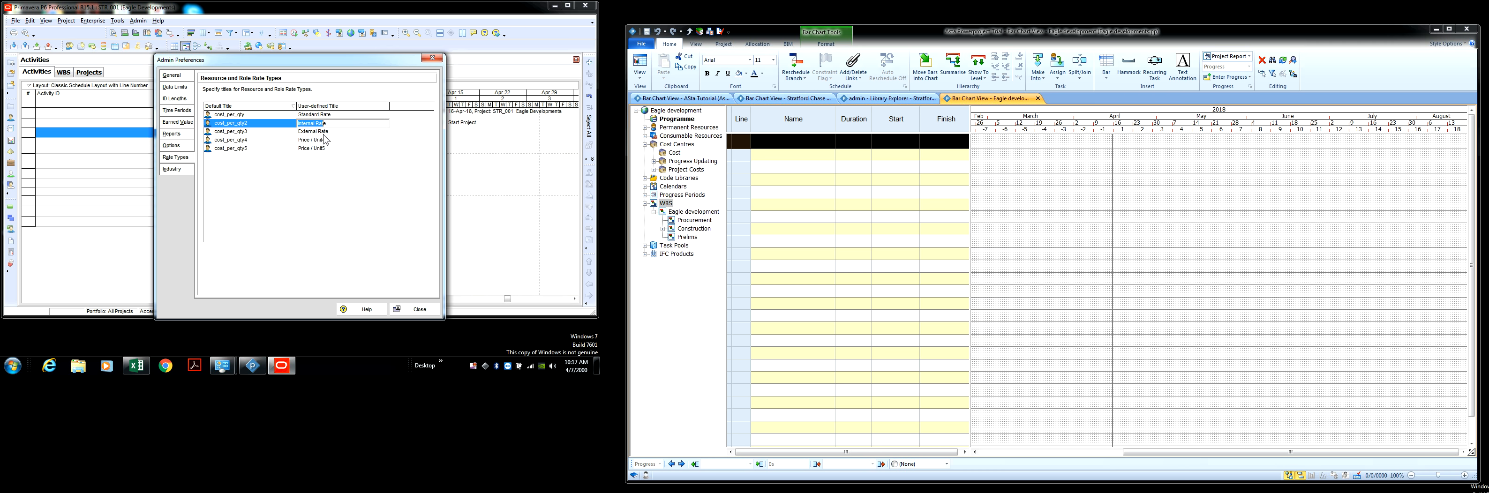
click(176, 168)
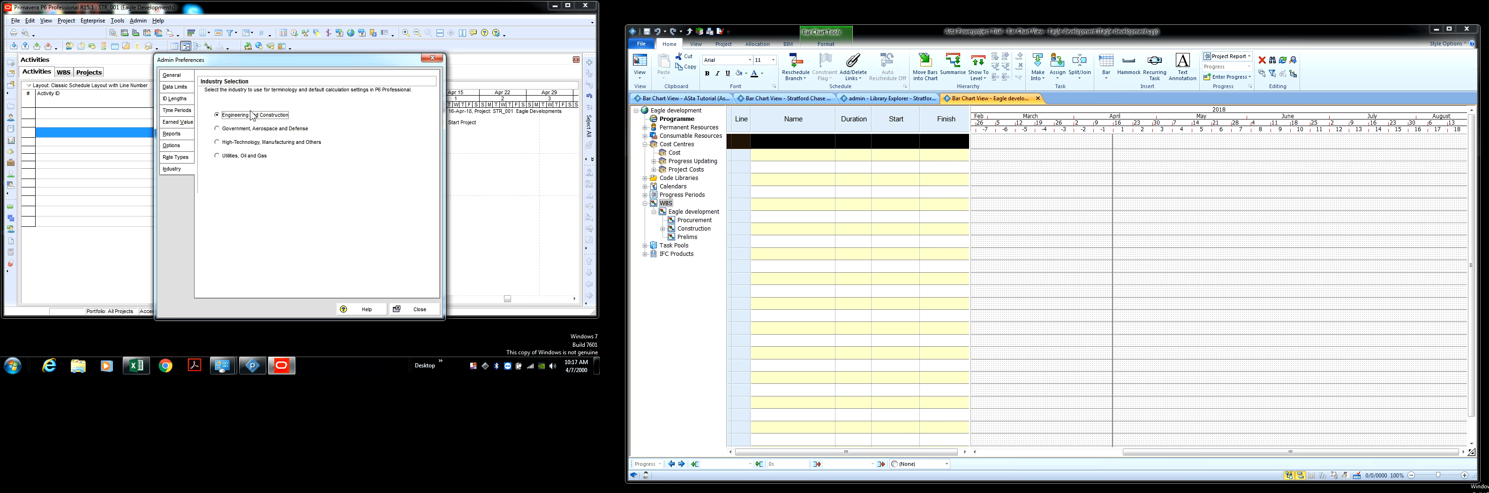
click(414, 312)
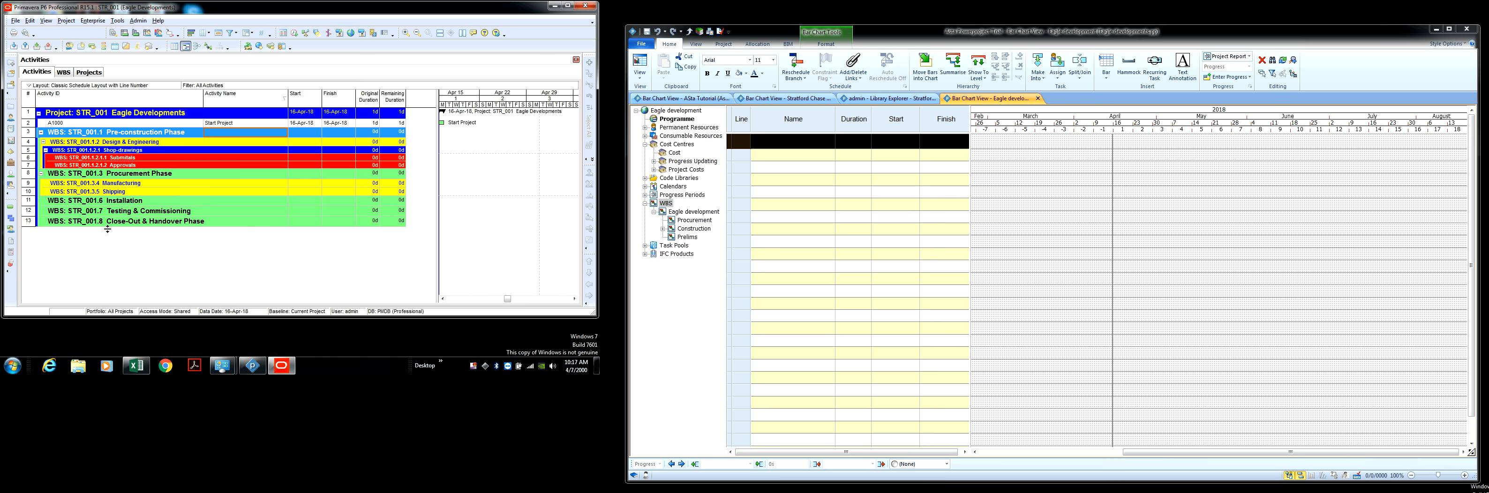
Display the activity details below the table, enlarge them slightly and show the general details of the Start Project activity.
right_click(174, 222)
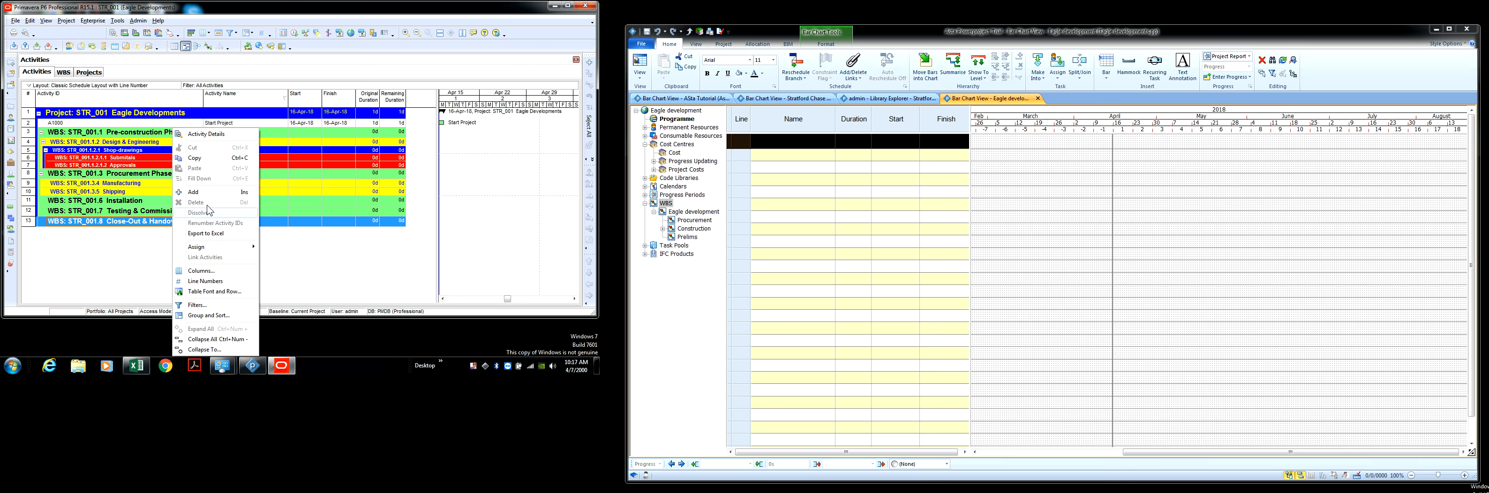
right_click(139, 220)
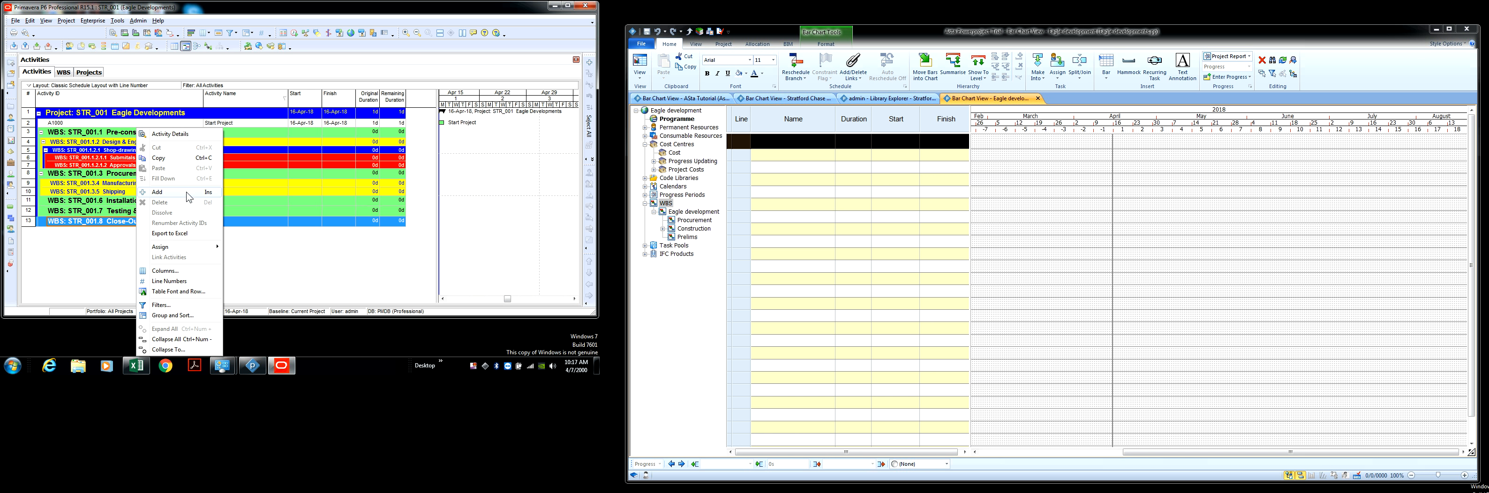
right_click(233, 249)
right_click(212, 239)
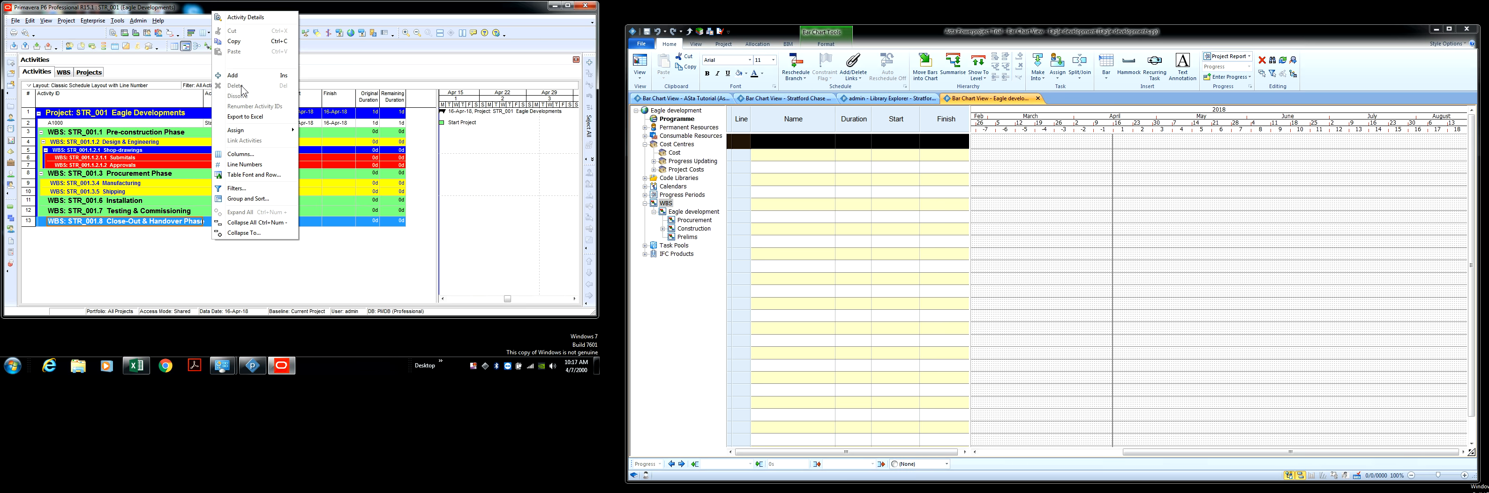
click(245, 18)
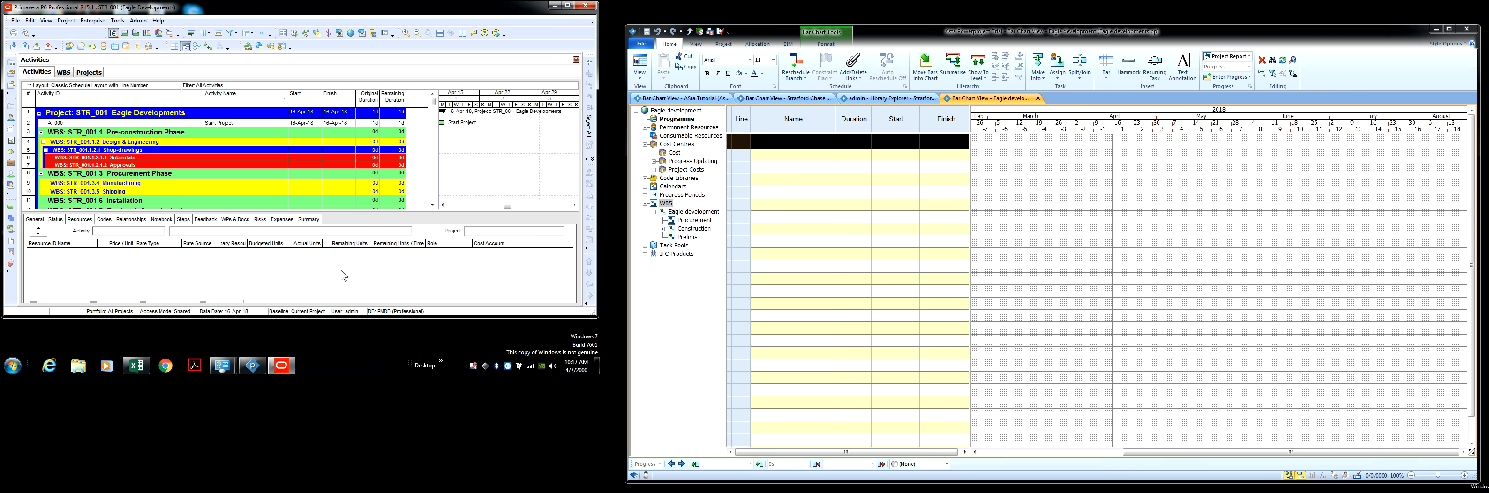
click(211, 122)
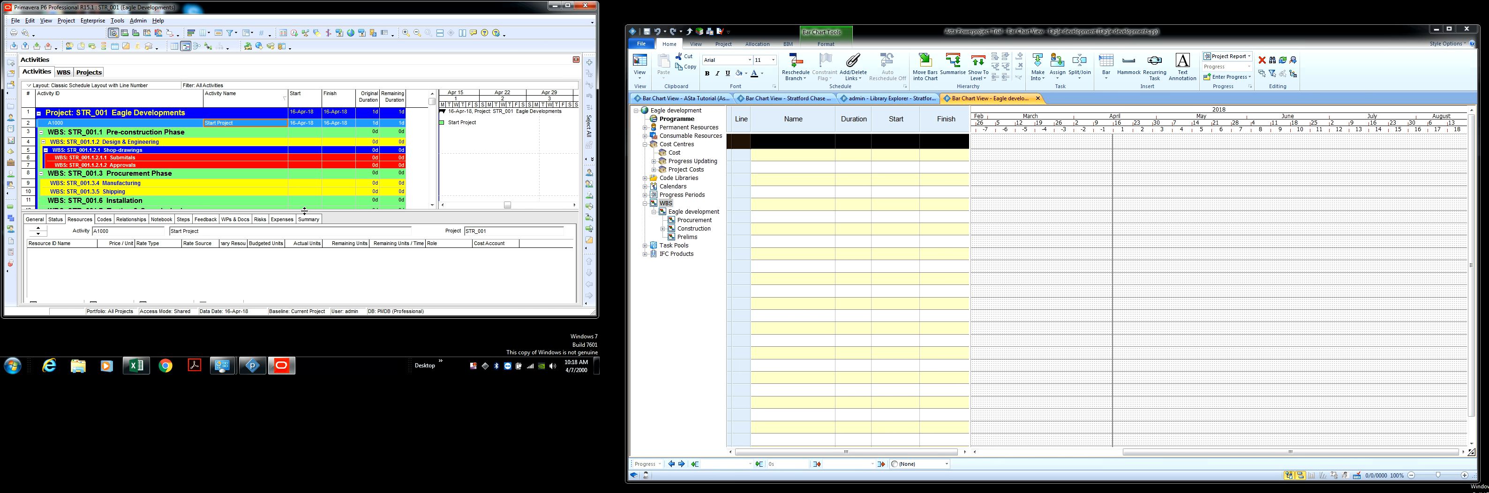
drag(304, 204, 305, 199)
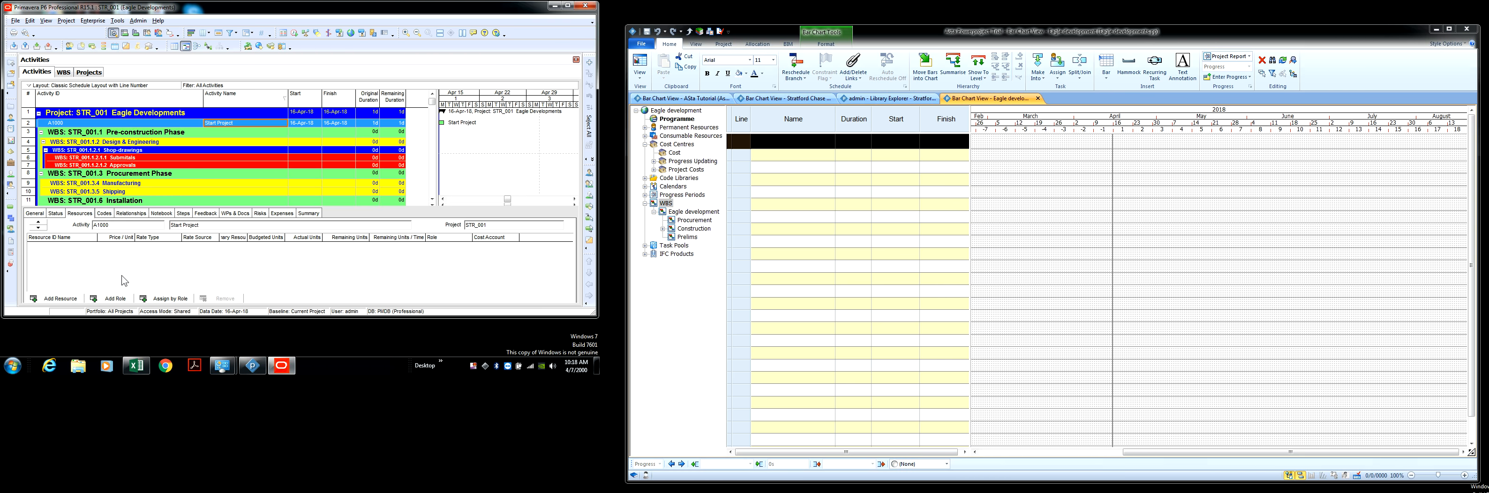
click(34, 215)
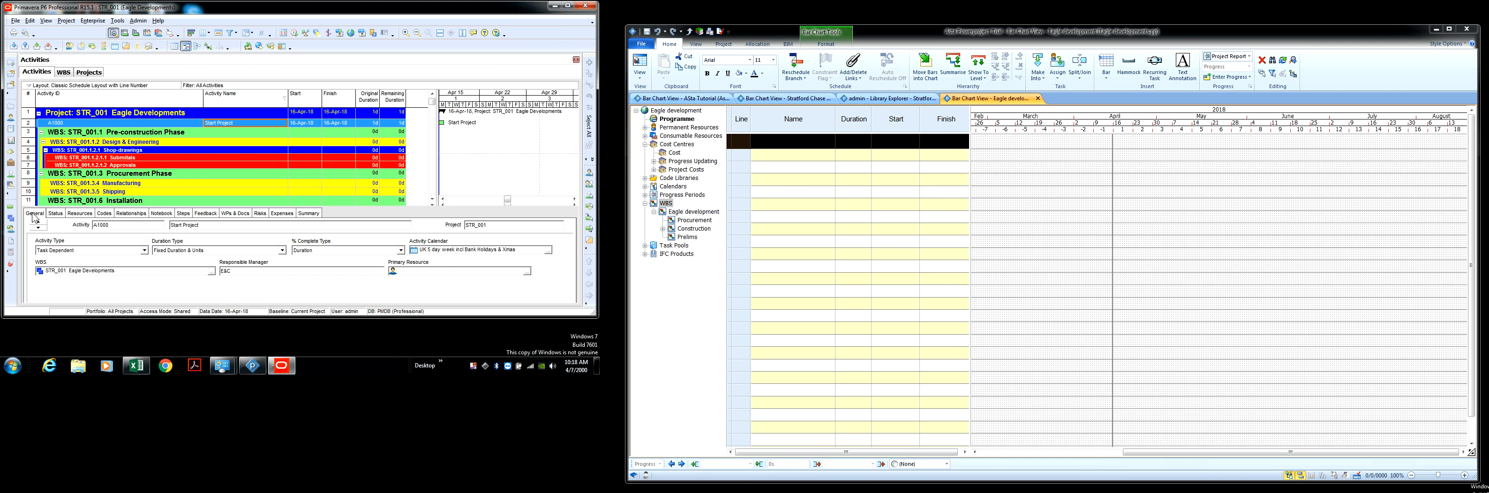
click(56, 213)
click(34, 215)
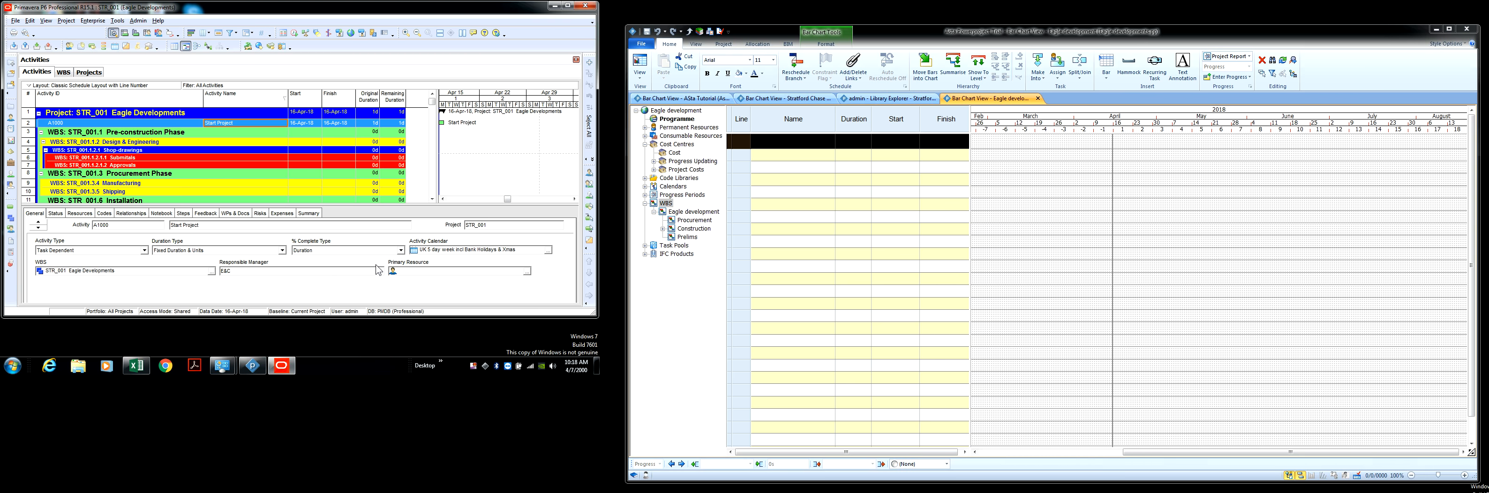
Try the Physical and Units percent complete types on Start Project, and return it to Duration.
click(400, 250)
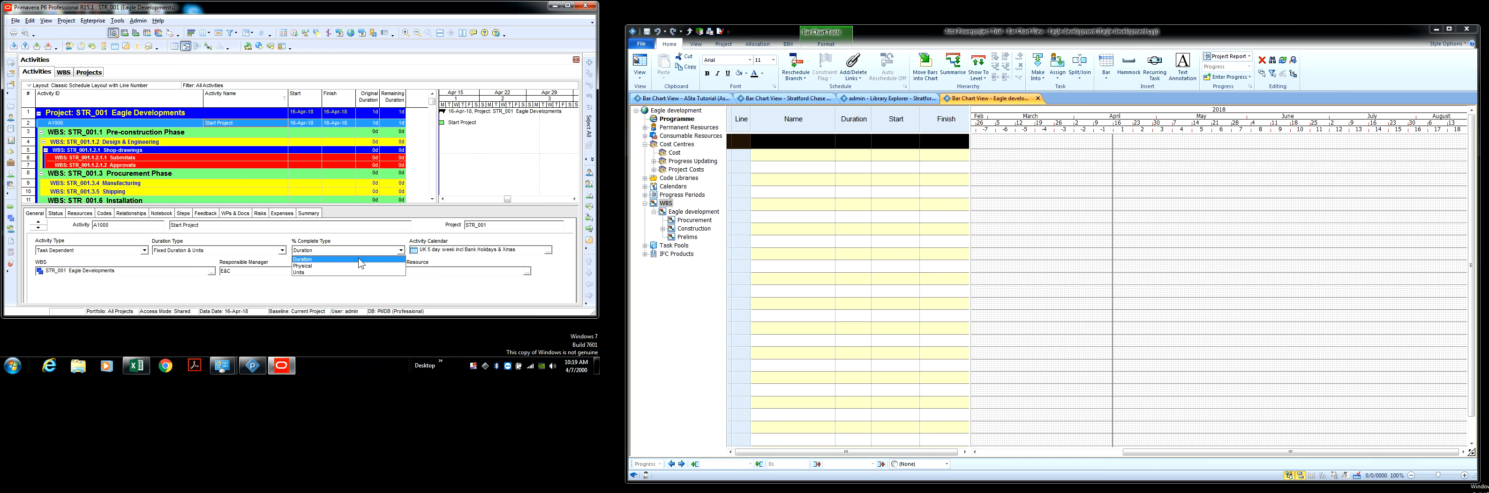
click(318, 267)
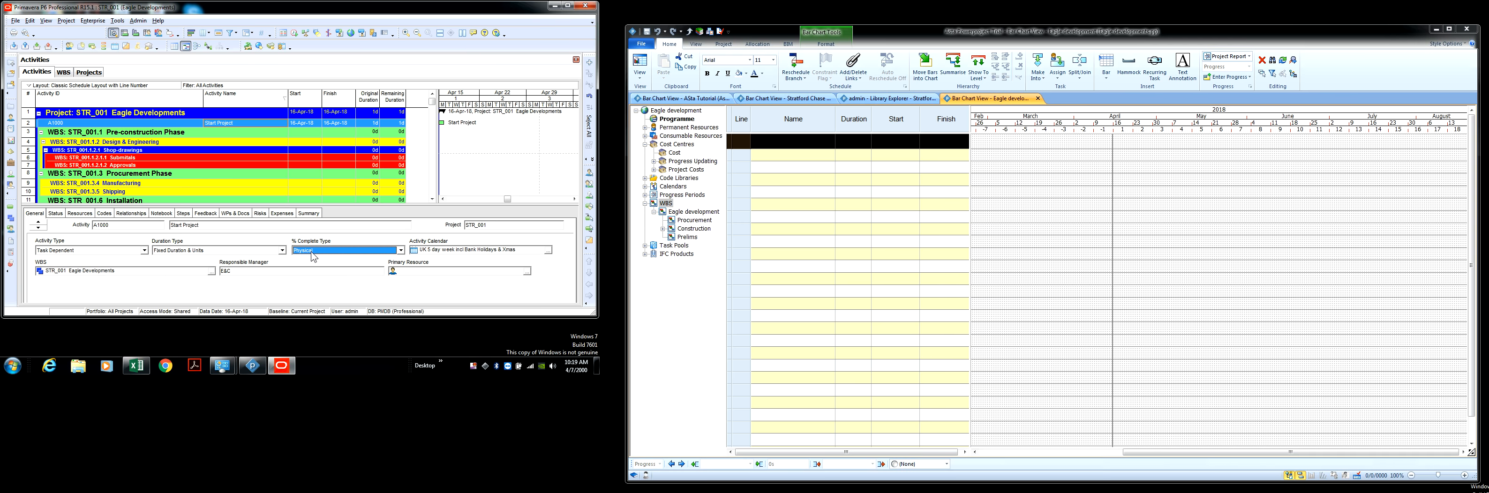
click(341, 252)
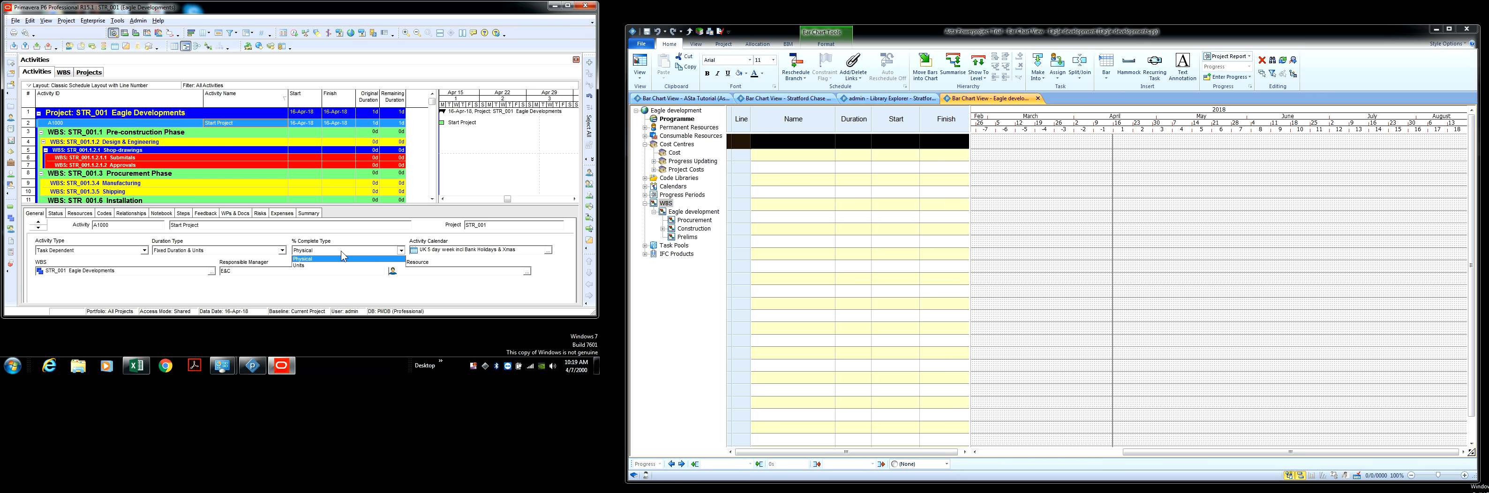
click(343, 273)
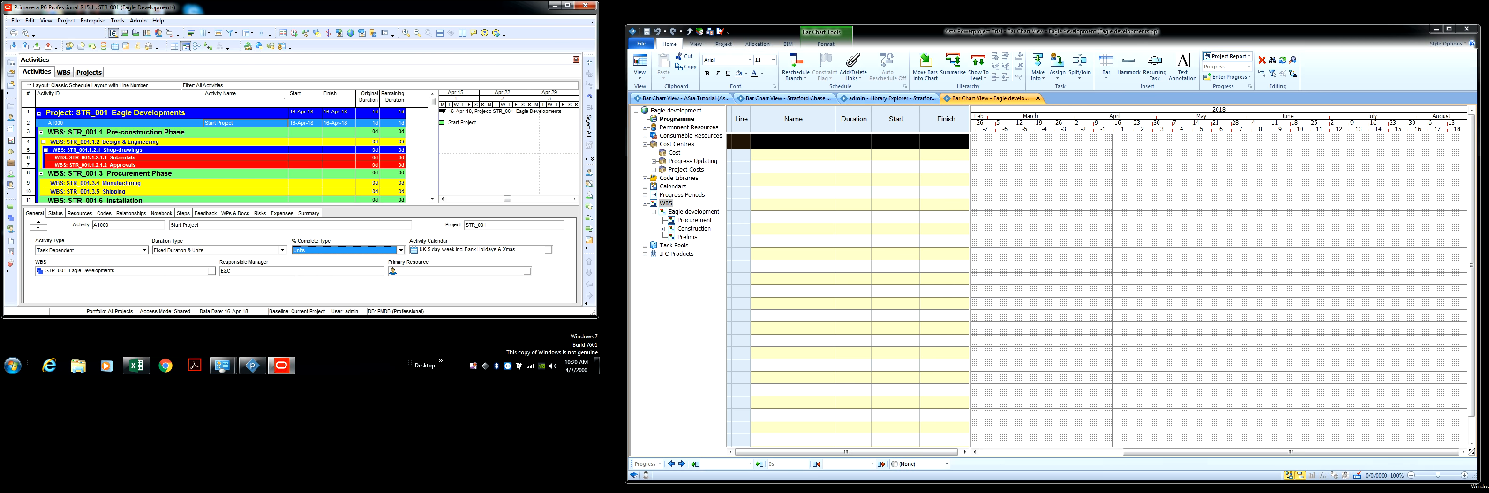
click(319, 250)
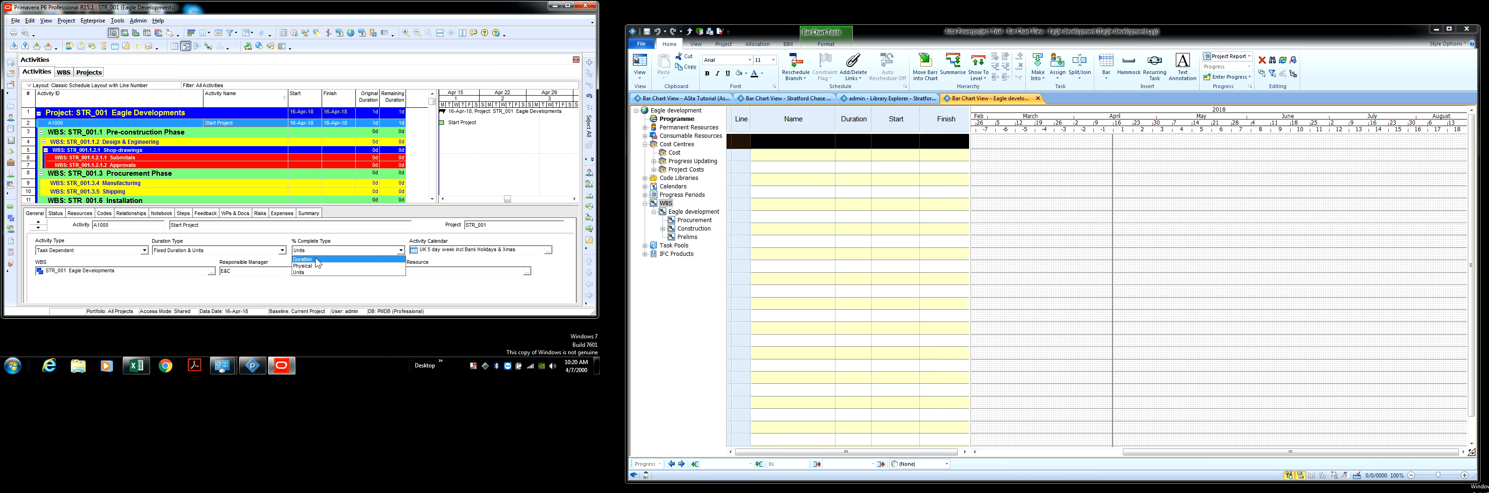
click(339, 261)
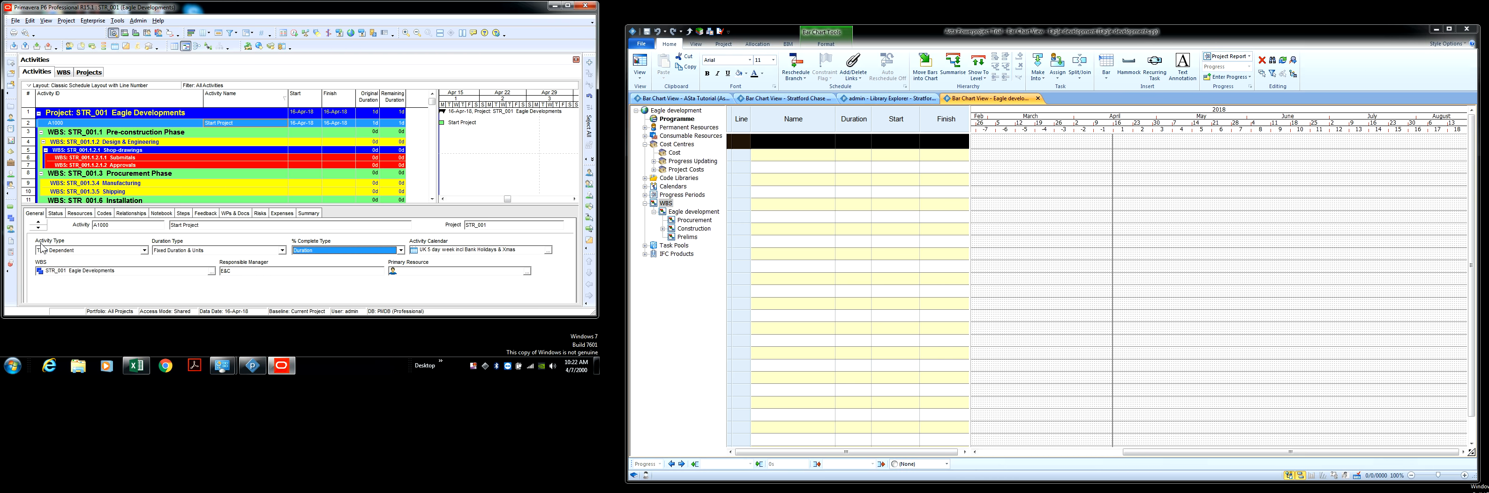
Set the Start Project activity type to Start Milestone and show its status details.
click(65, 252)
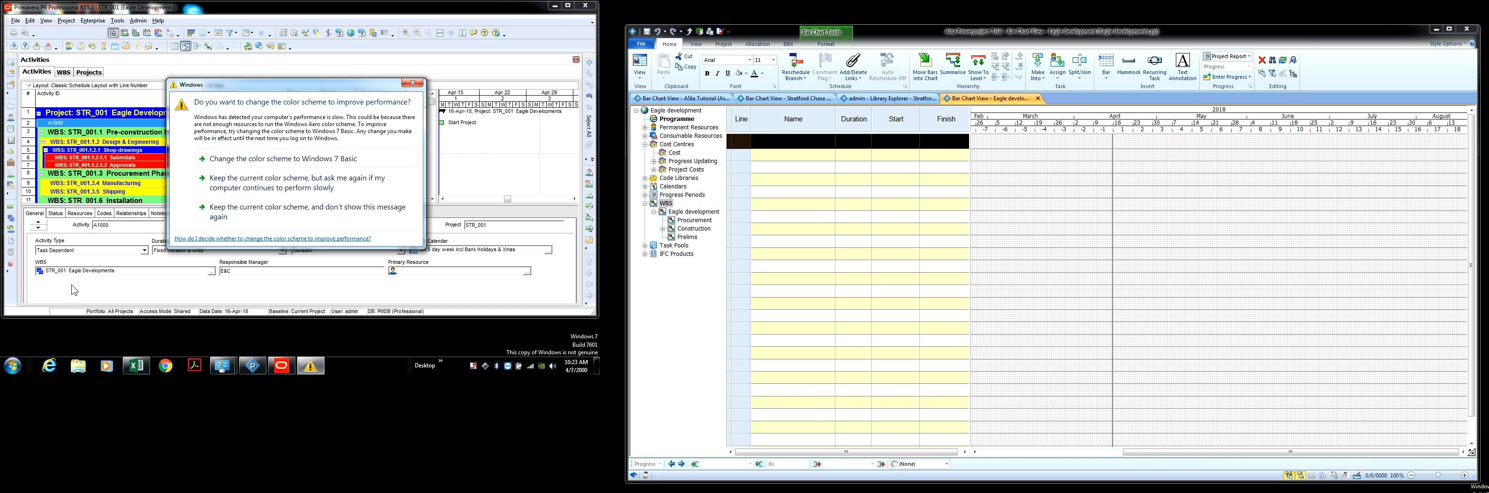
click(411, 84)
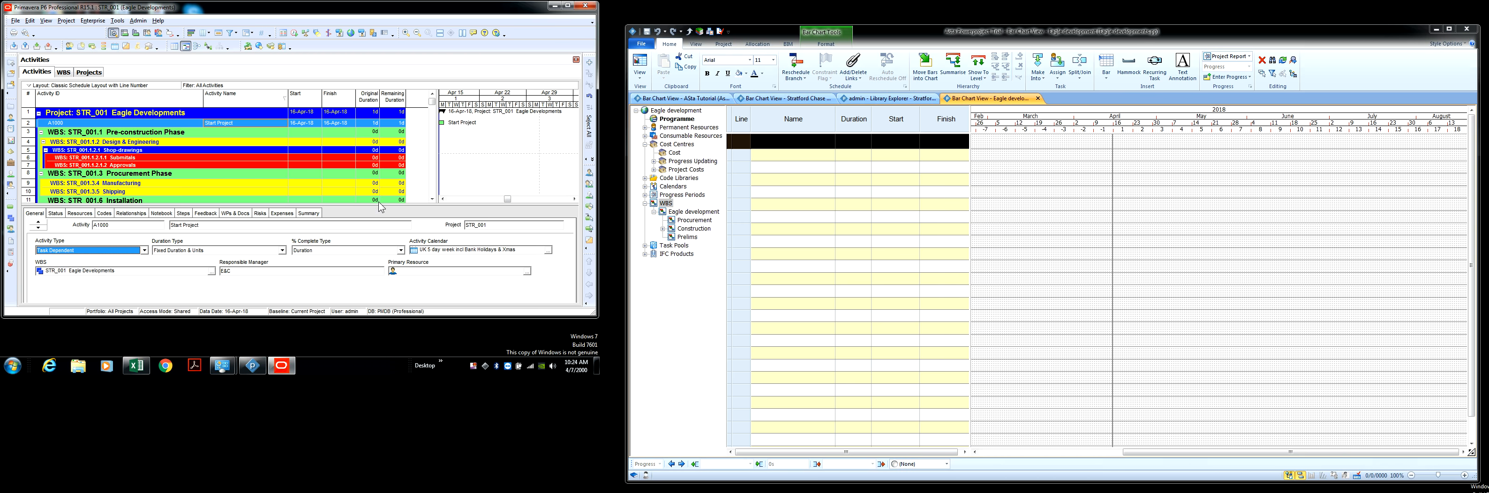
click(70, 252)
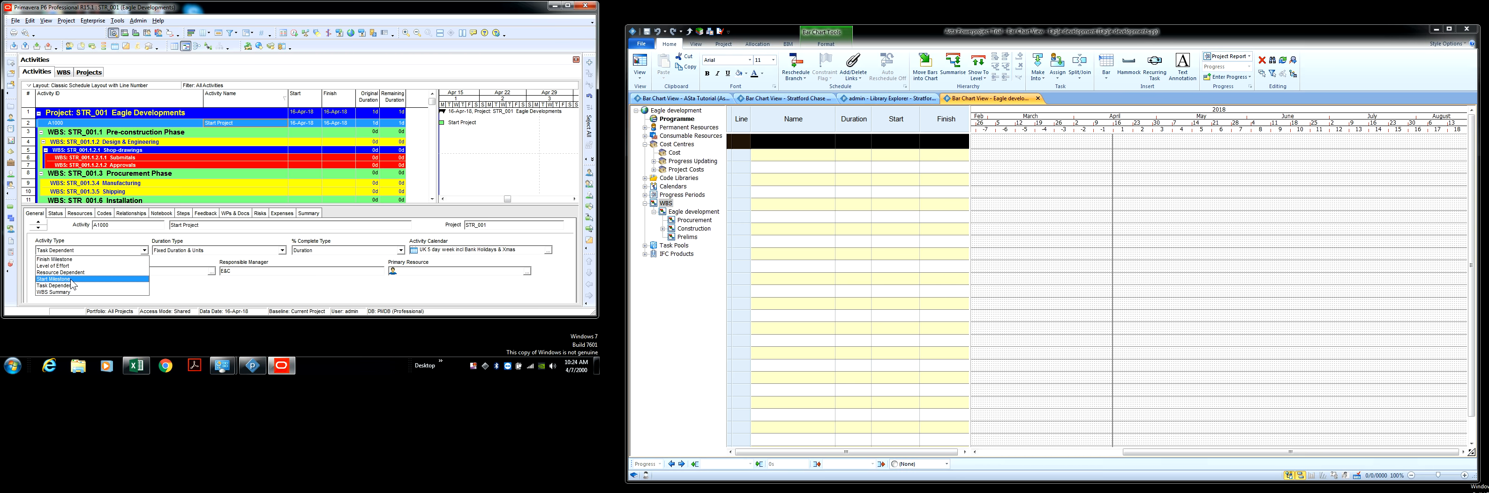
click(72, 279)
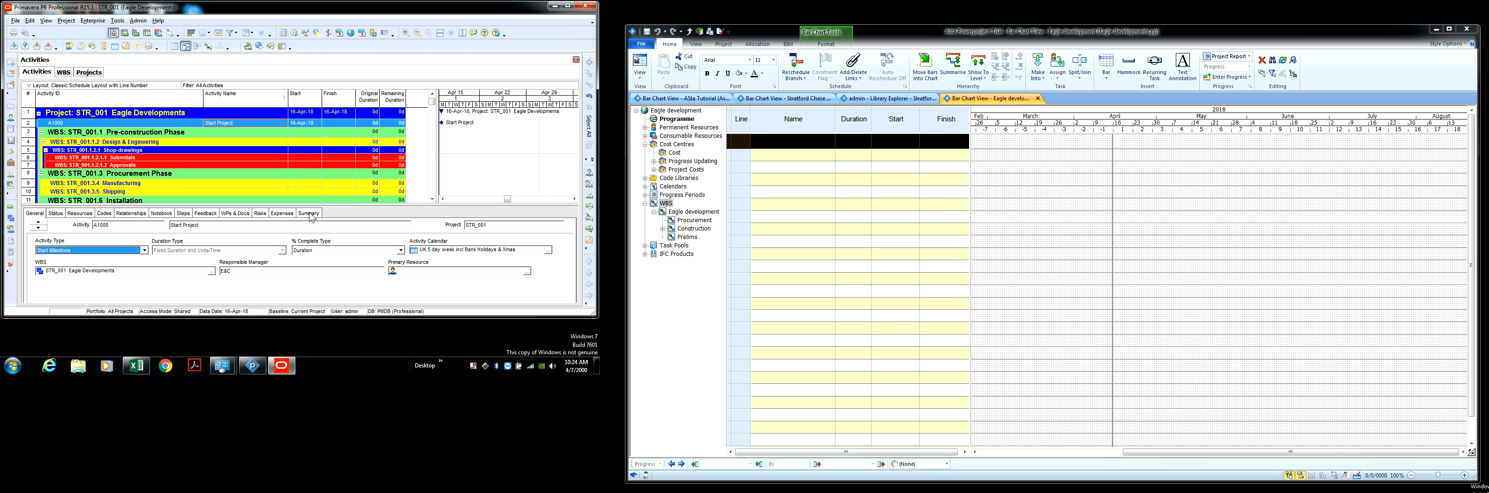
click(56, 213)
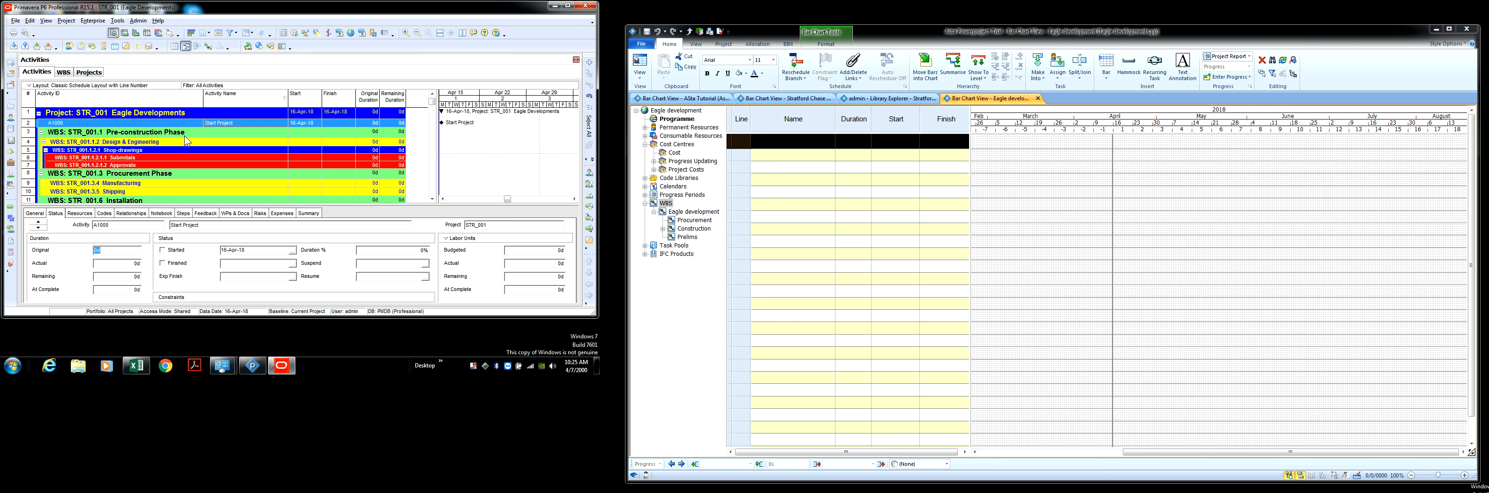
Add an activity under the Pre-construction Phase WBS and name it "Submit Tender".
click(230, 134)
right_click(228, 133)
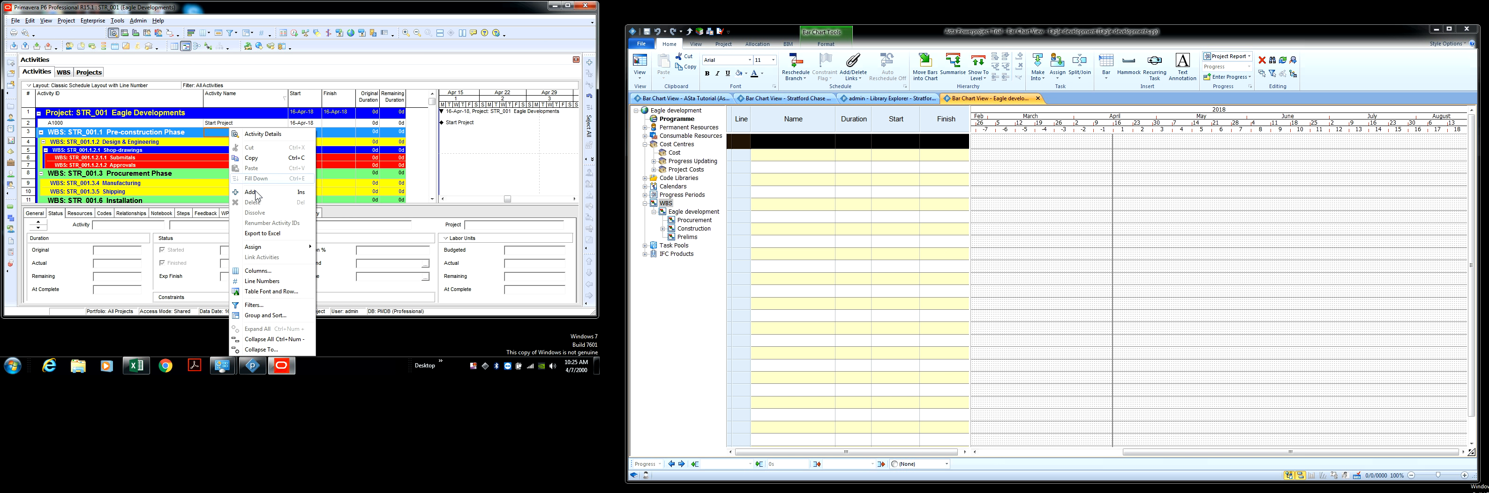
click(255, 191)
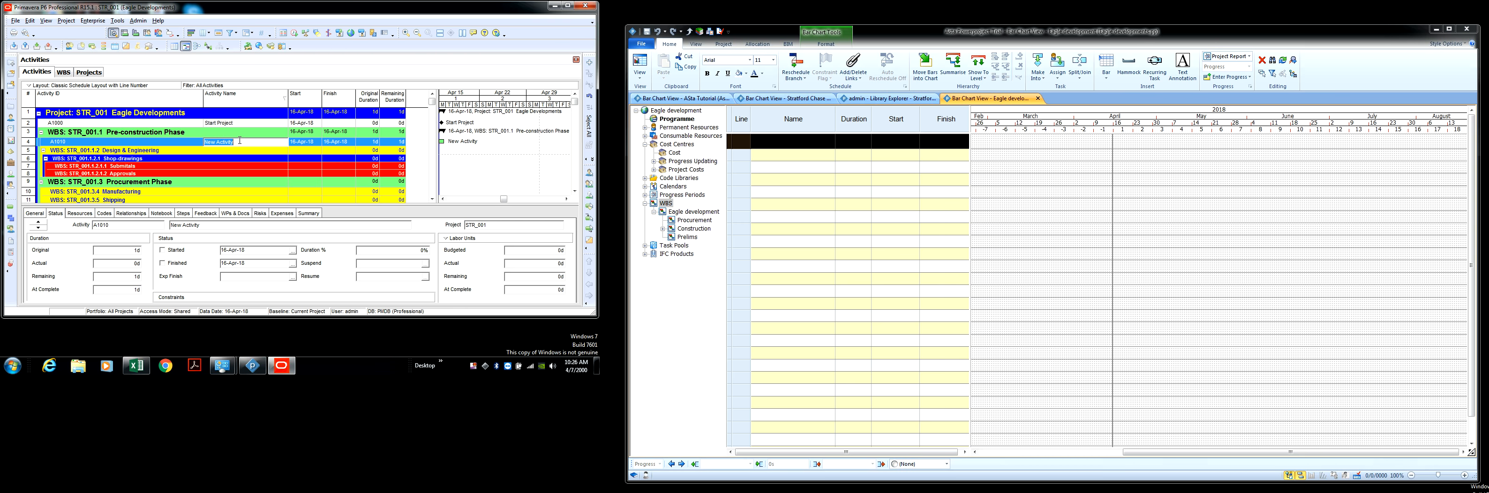
key(BackSpace)
key(BackSpace)
key(BackSpace)
key(Return)
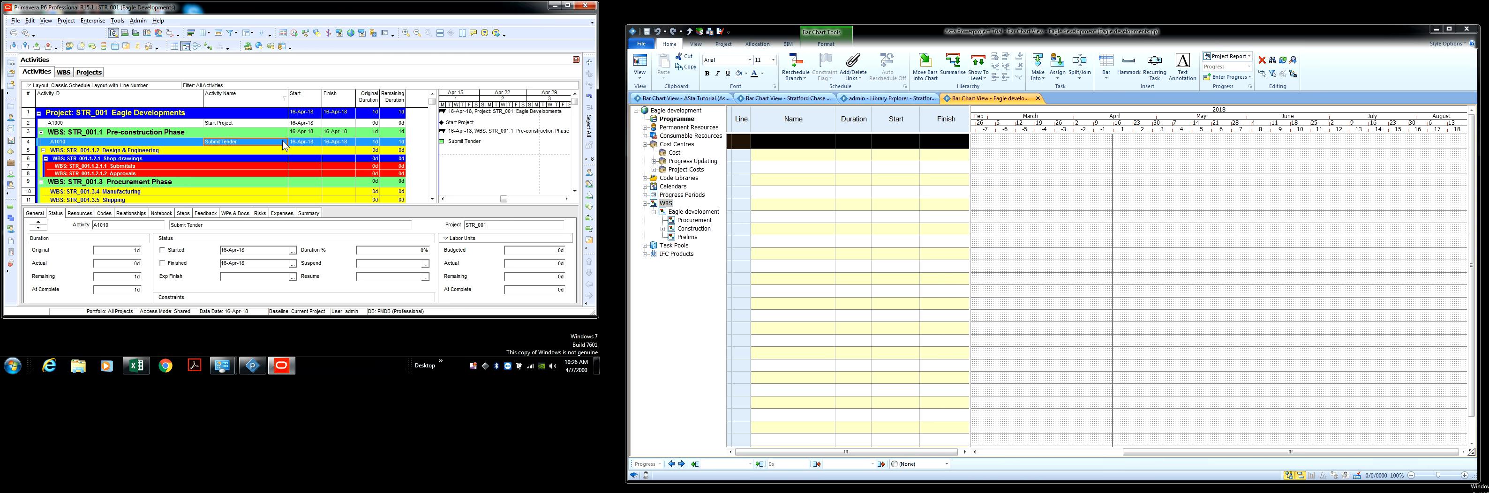
Set the Submit Tender activity type to Start Milestone.
click(34, 213)
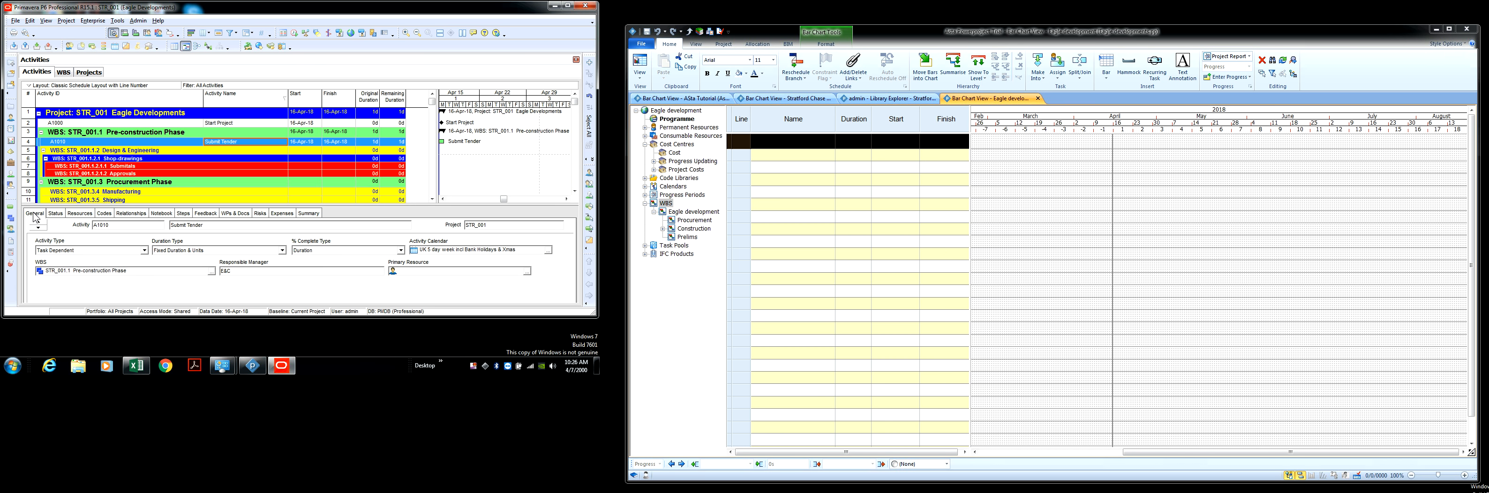
click(120, 251)
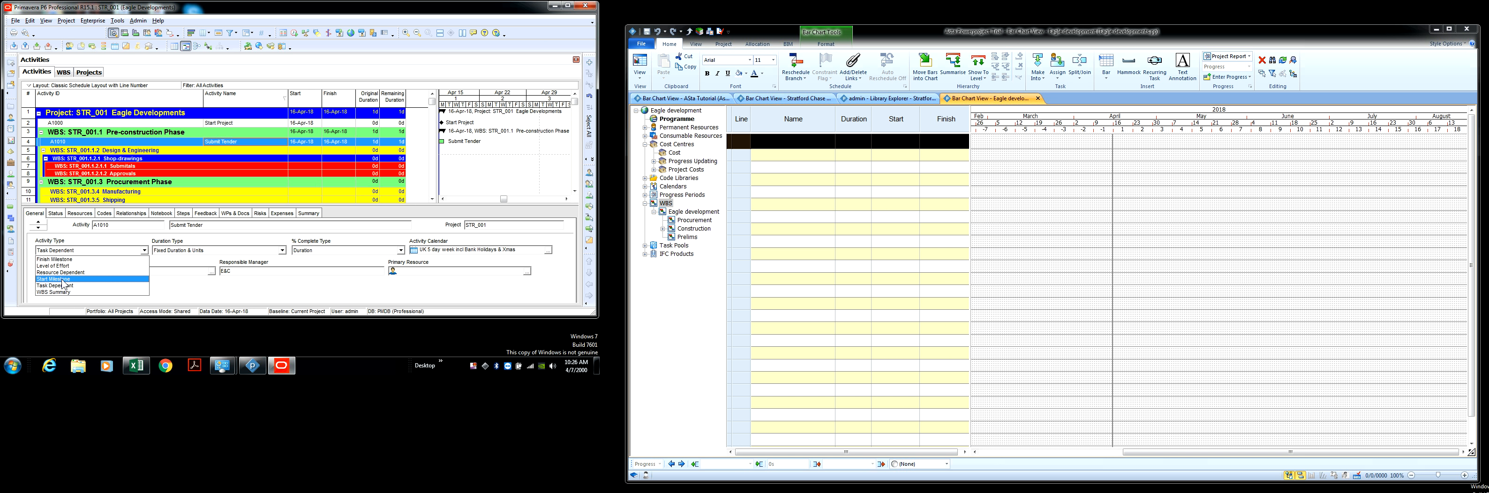
click(65, 280)
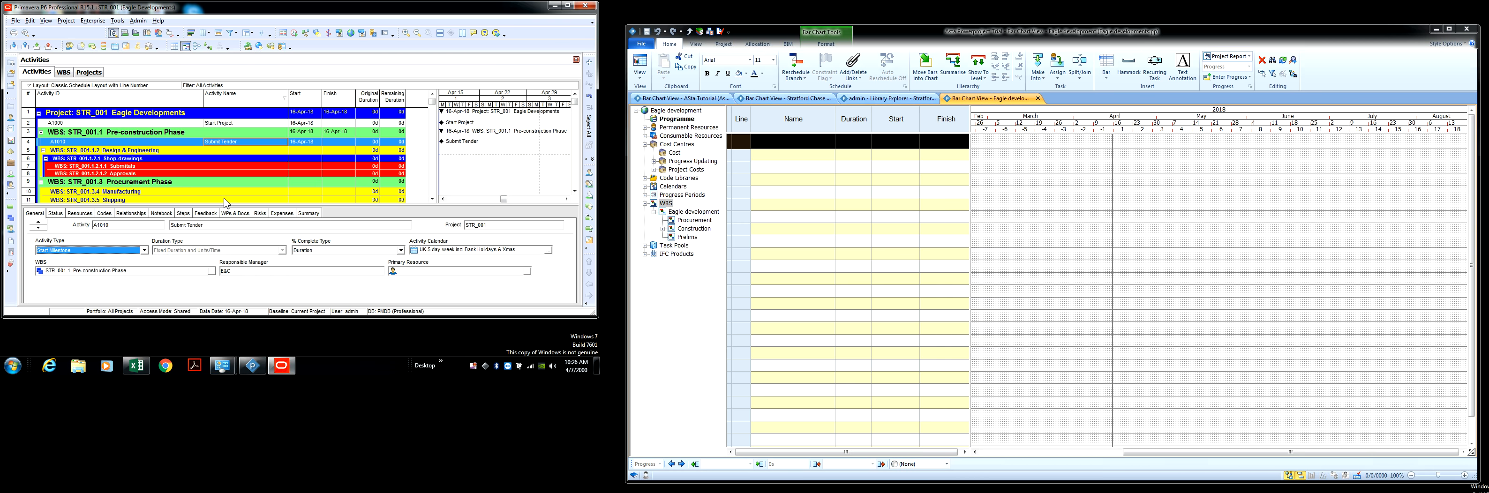
Add an activity under the Pre-construction Phase WBS and name it "Contractor selection with LOI".
click(218, 134)
right_click(218, 131)
click(249, 193)
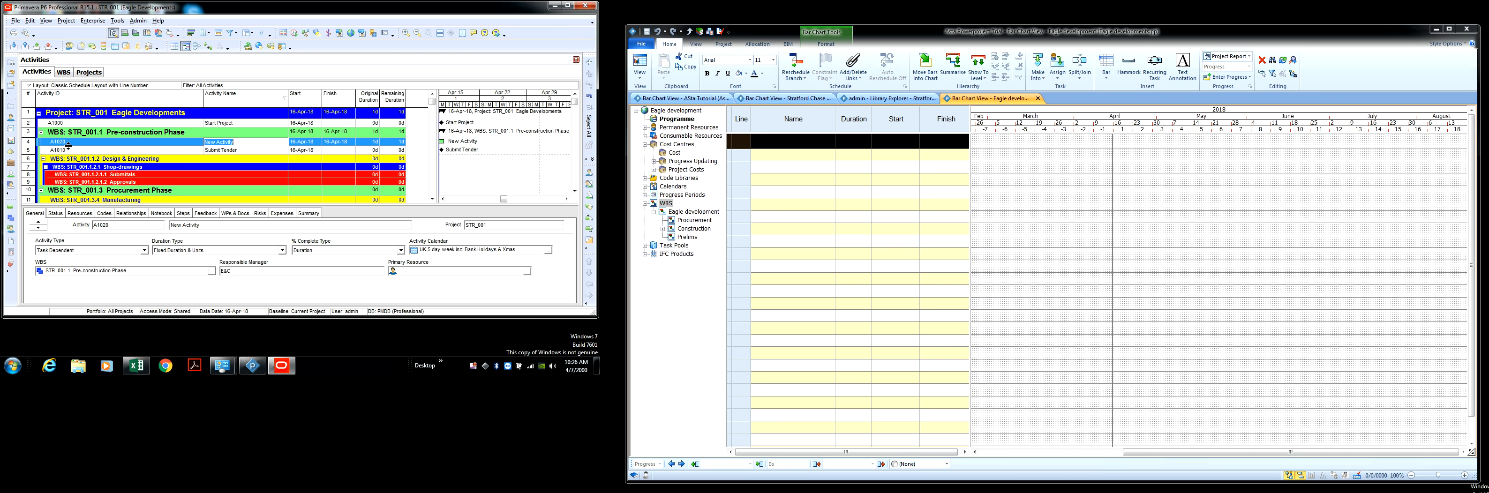
click(237, 143)
key(BackSpace)
key(BackSpace)
key(BackSpace)
key(BackSpace)
key(BackSpace)
key(BackSpace)
key(BackSpace)
text(P)
key(BackSpace)
key(BackSpace)
key(BackSpace)
key(BackSpace)
key(BackSpace)
key(BackSpace)
key(BackSpace)
key(BackSpace)
key(BackSpace)
key(Return)
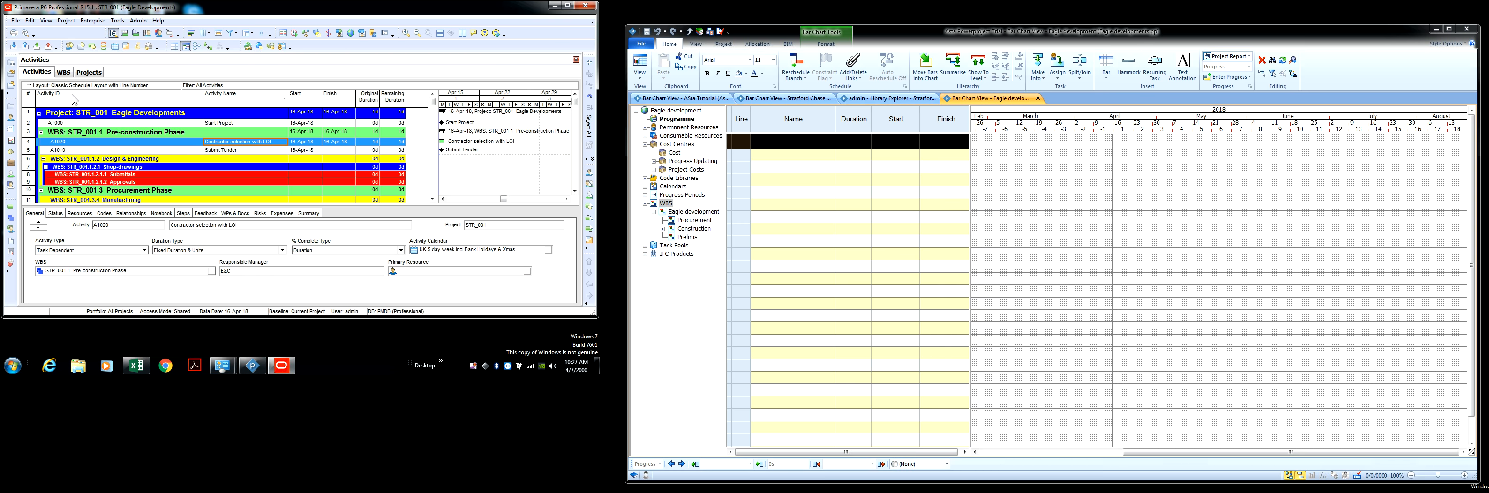
Sort the activity table by Activity ID in ascending order.
click(117, 101)
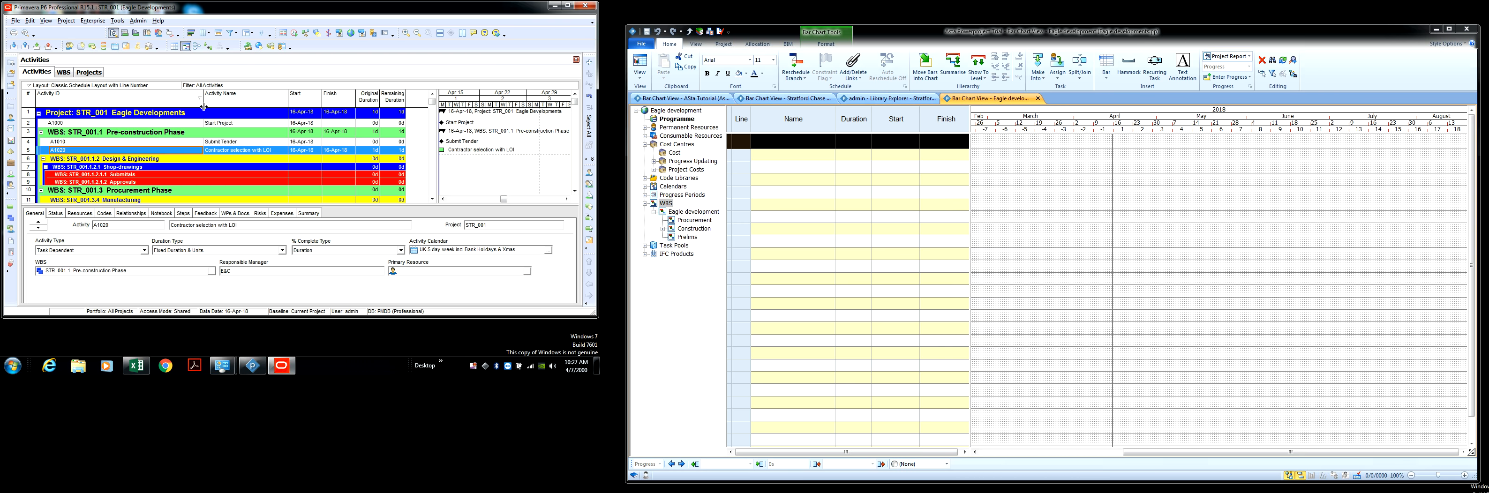
click(170, 102)
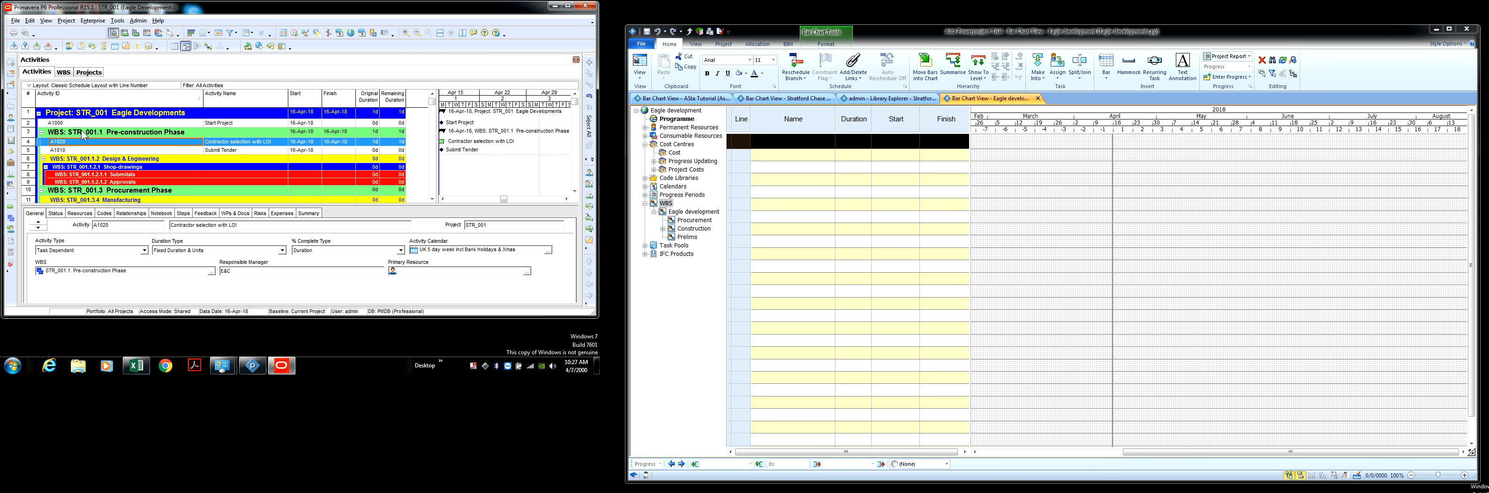
click(147, 102)
click(147, 102)
click(147, 102)
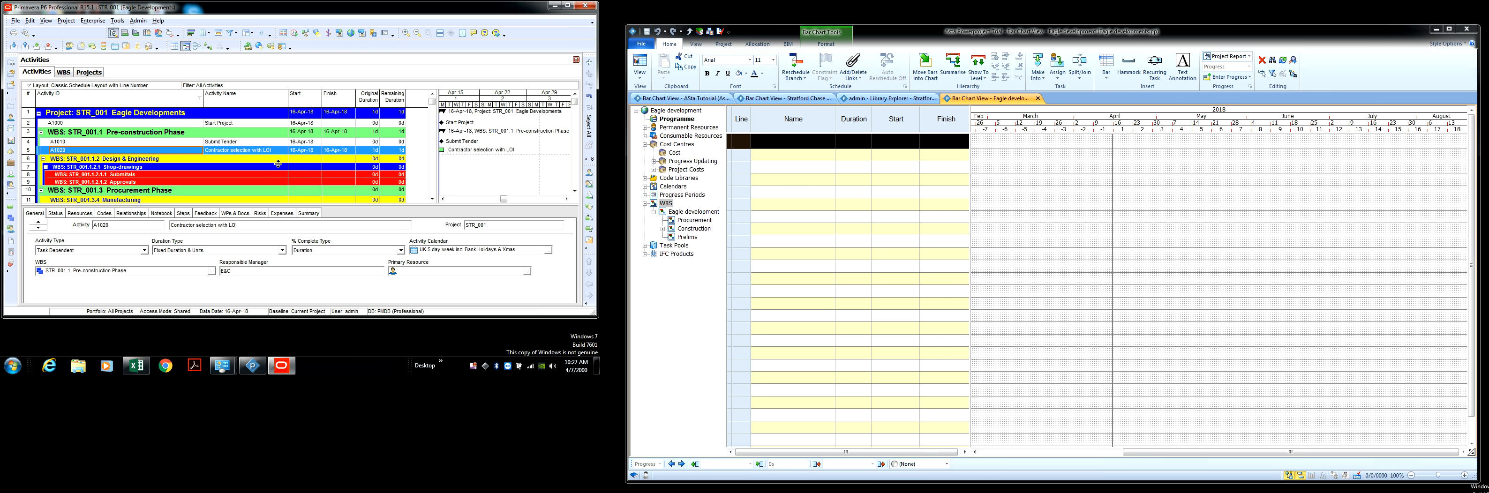
Set the Contractor selection with LOI activity type to Start Milestone.
click(144, 251)
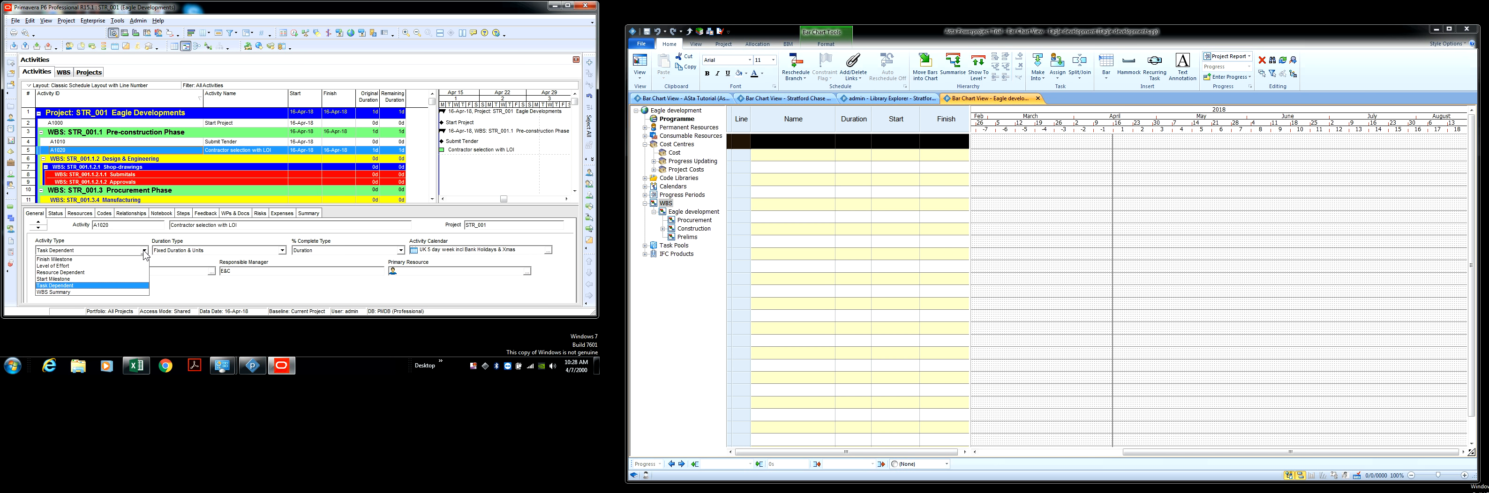
click(69, 280)
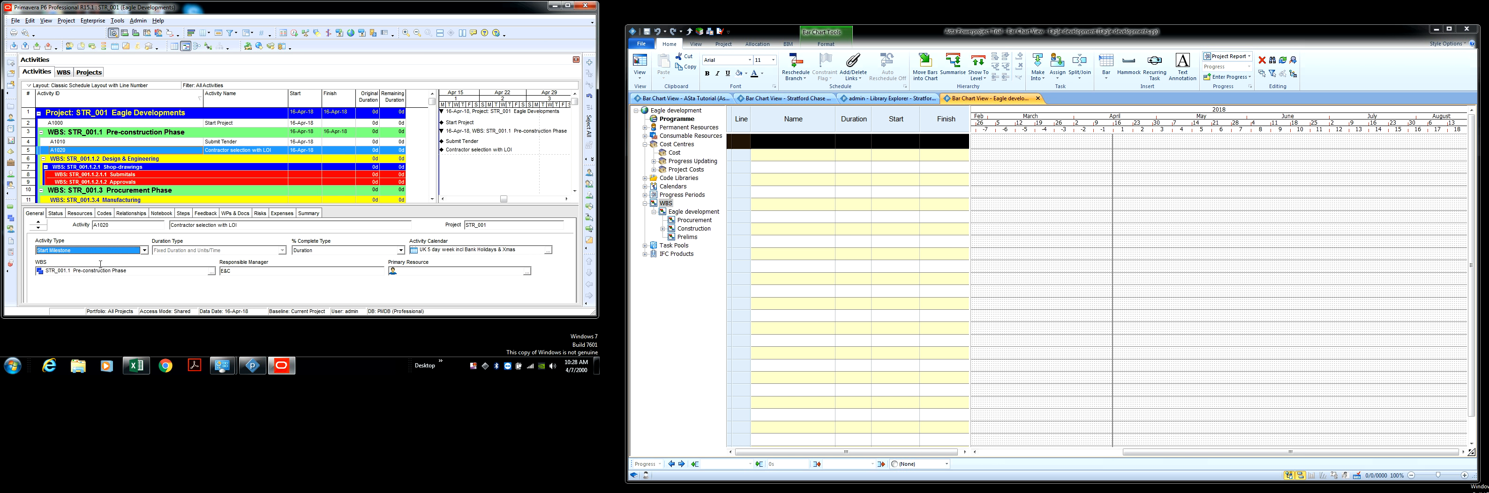
Add a "Project Kick Off meeting" activity under the Pre-construction Phase WBS and set its type to Start Milestone.
right_click(226, 132)
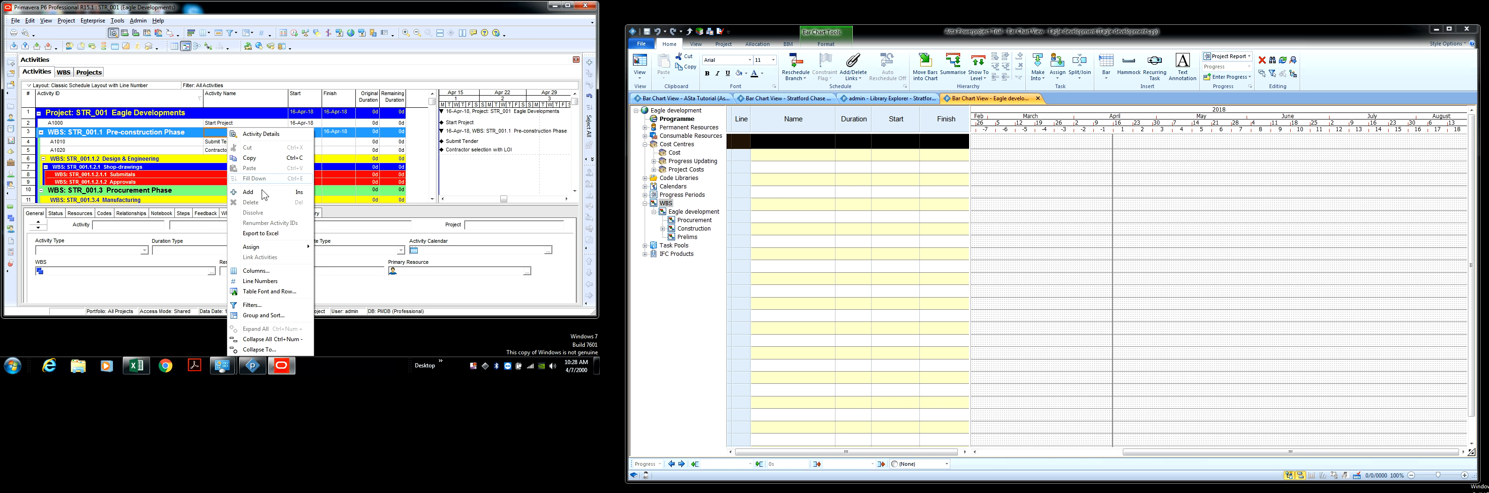
click(263, 193)
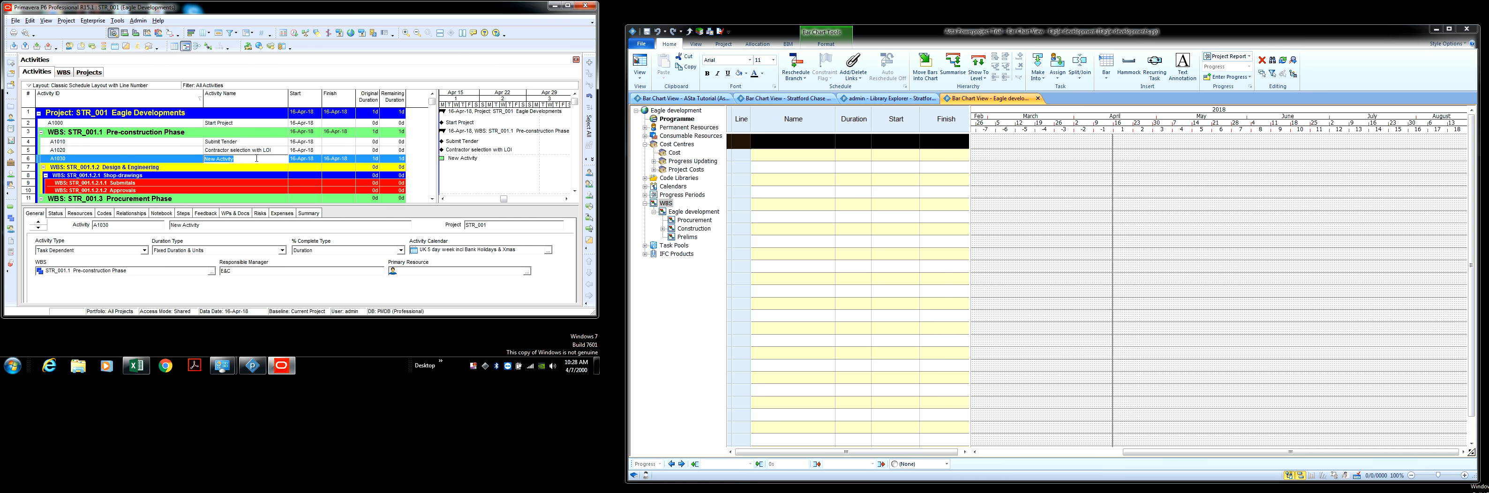
key(BackSpace)
key(Return)
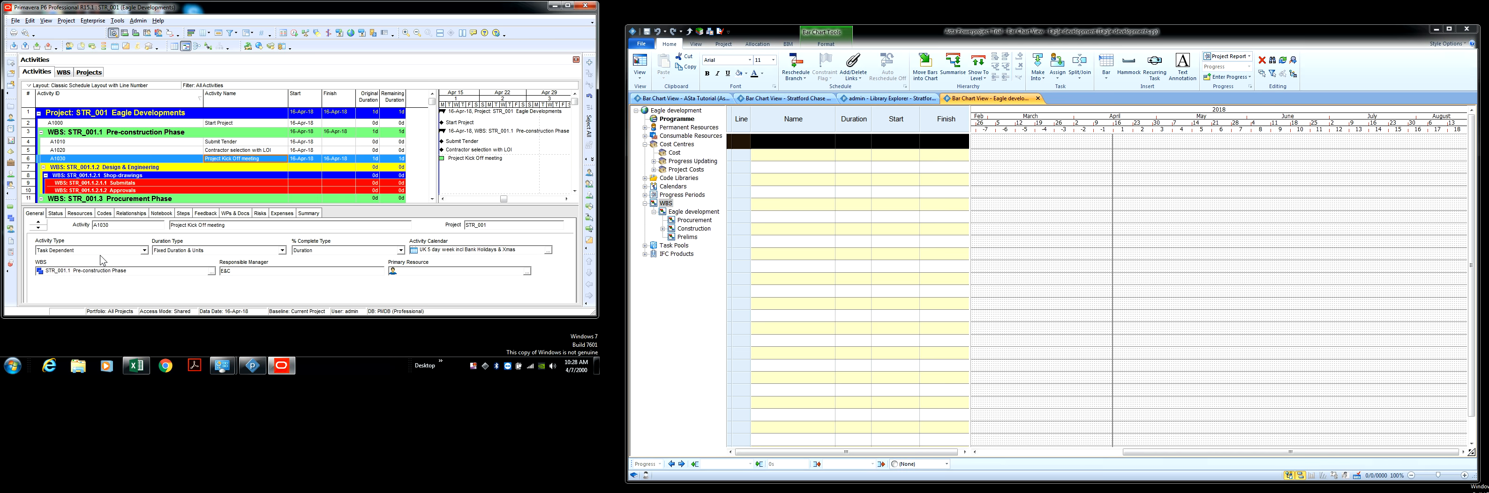
click(77, 252)
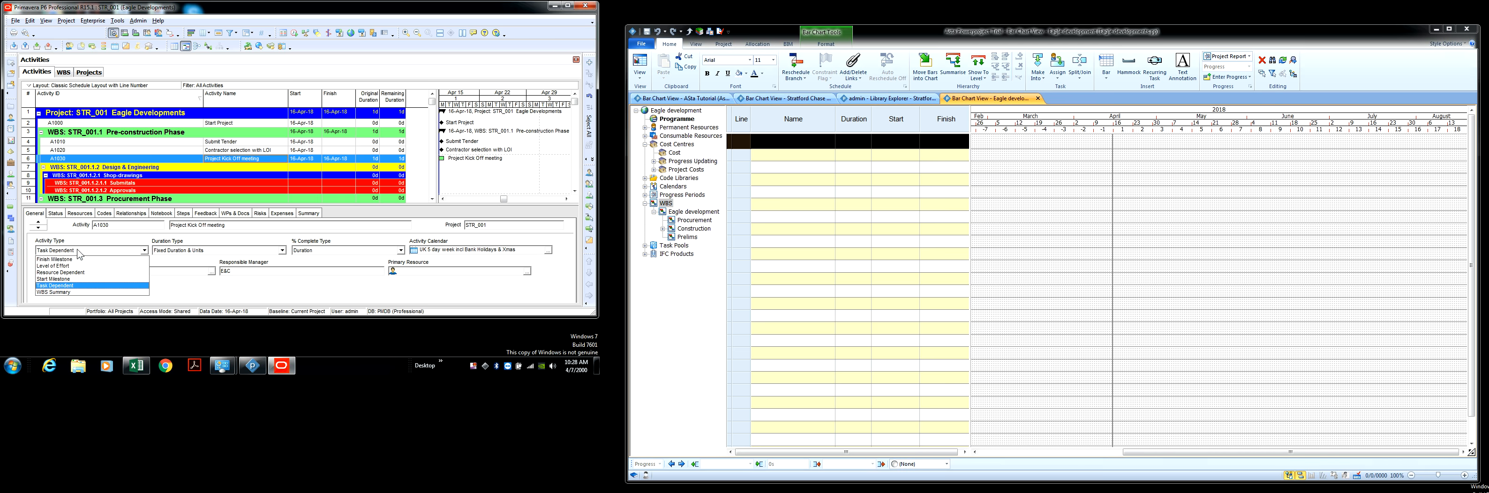
click(71, 279)
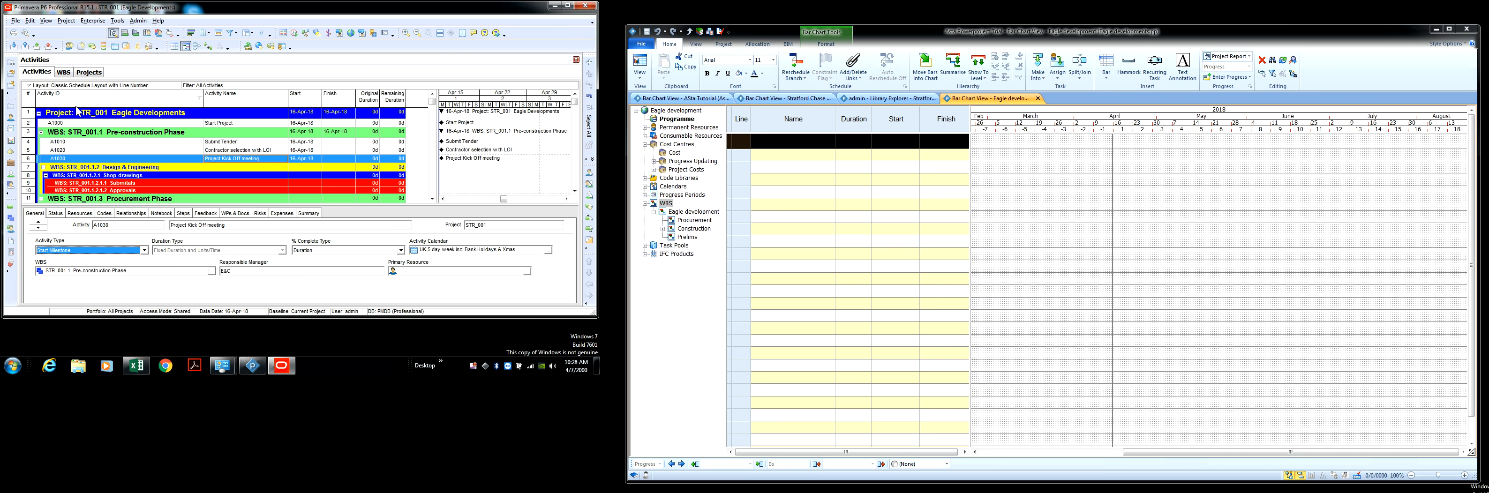
Hide the title and ID/code in the WBS grouping bands, leaving only the name/description shown.
click(253, 35)
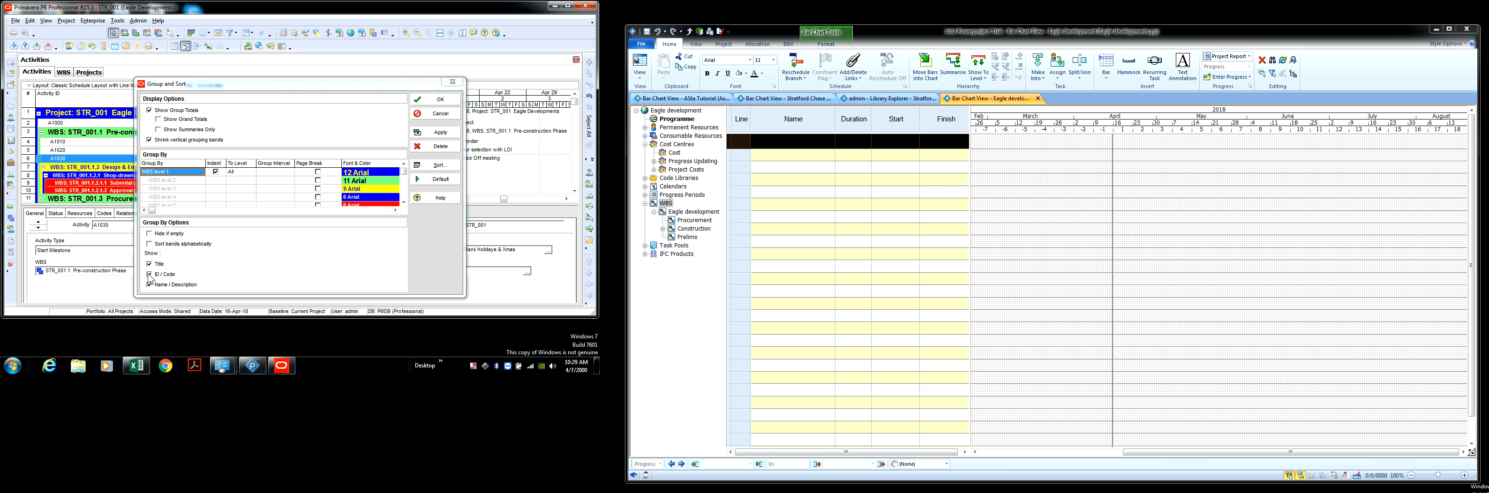
click(149, 264)
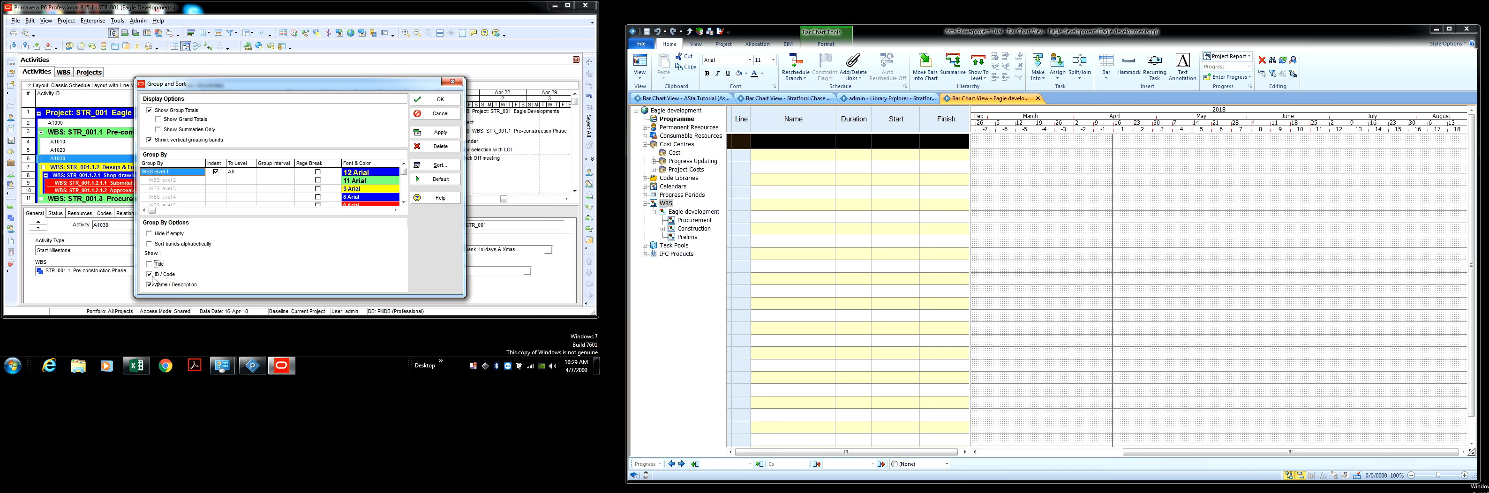
click(151, 275)
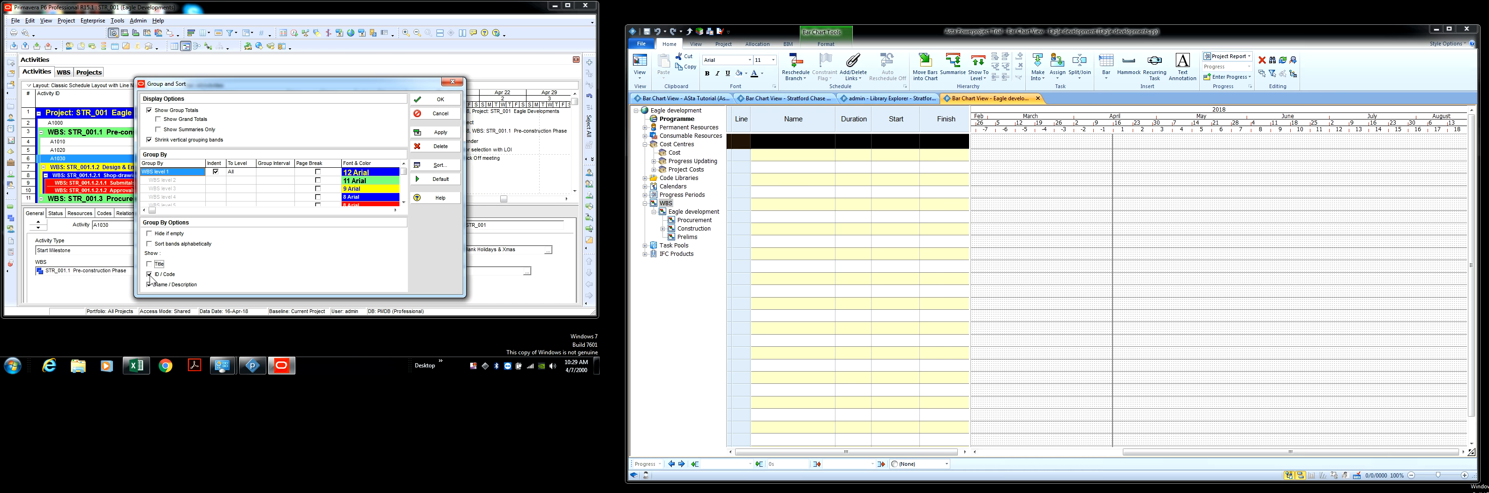
click(448, 137)
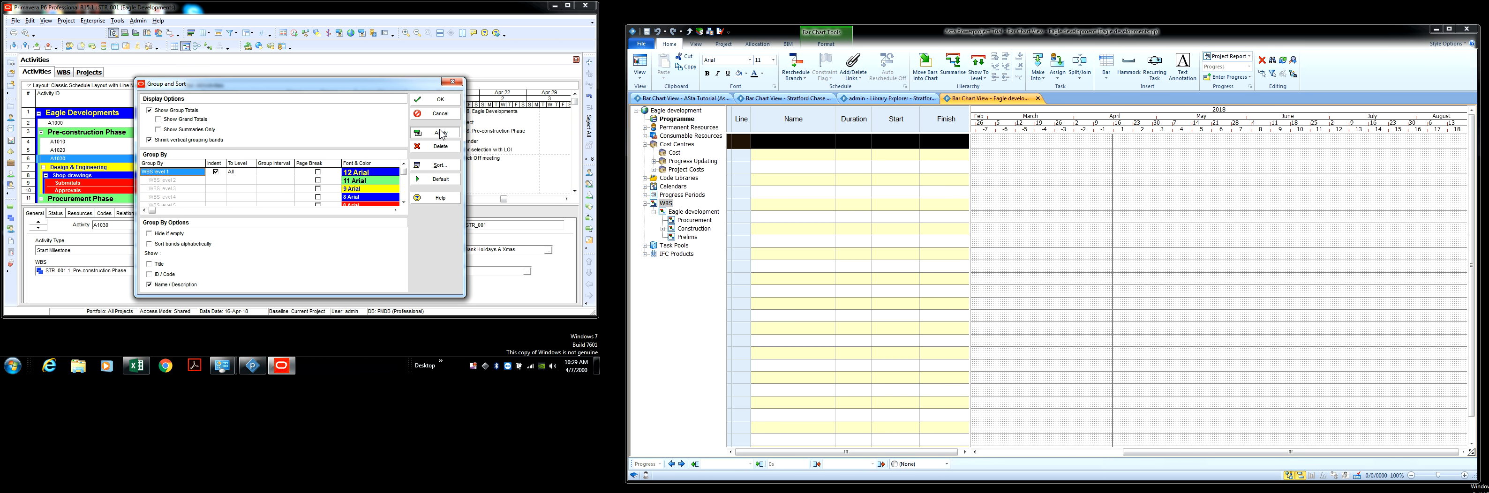
click(438, 100)
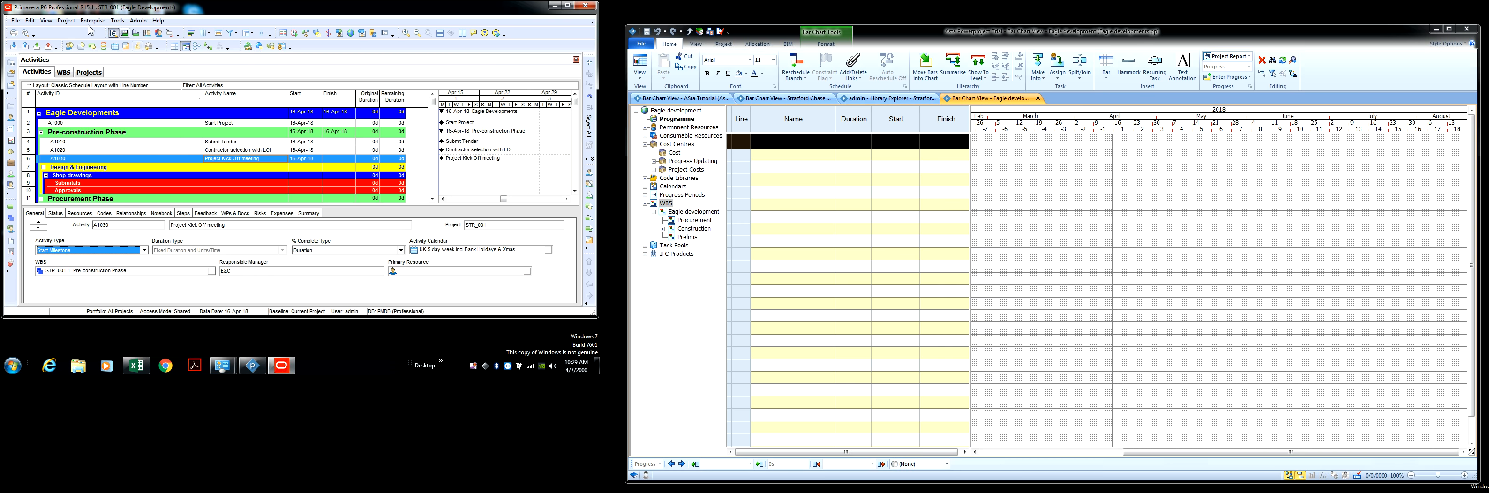
Save the changes to the current layout and open the admin user's "Behind schedule view" layout.
click(44, 22)
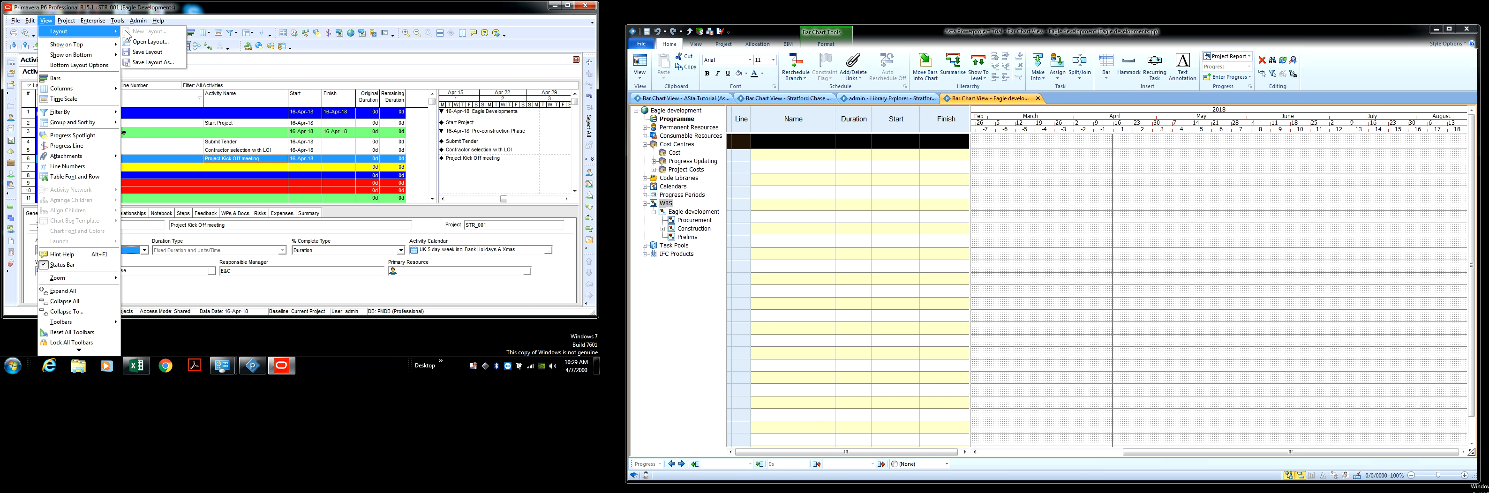
mouse_move(96, 34)
click(147, 44)
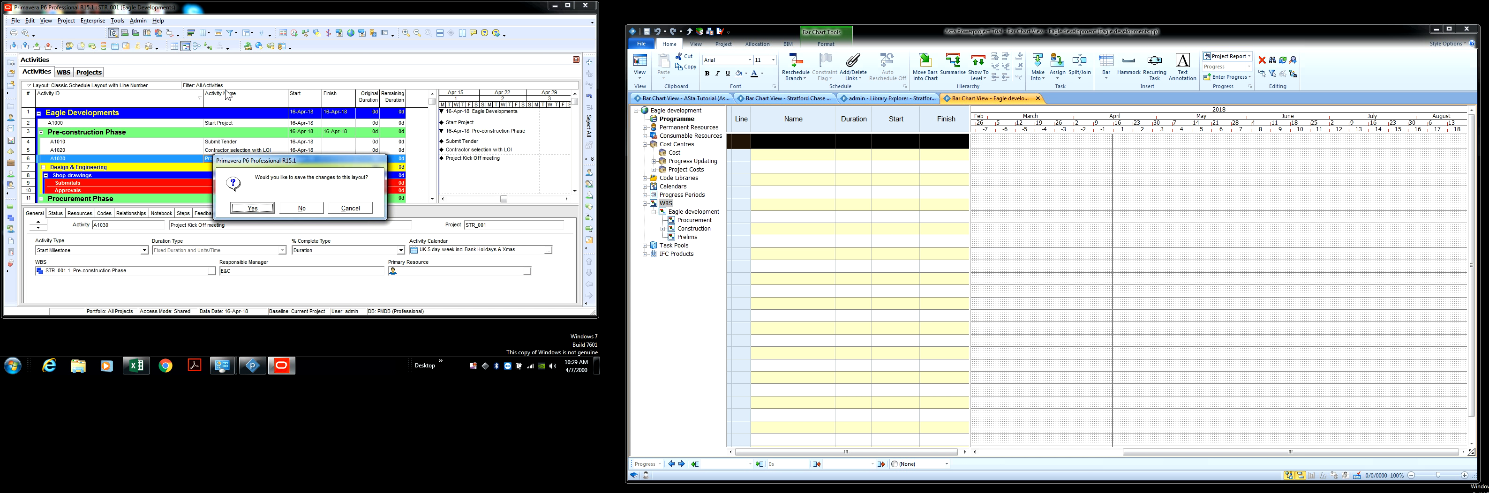
click(265, 210)
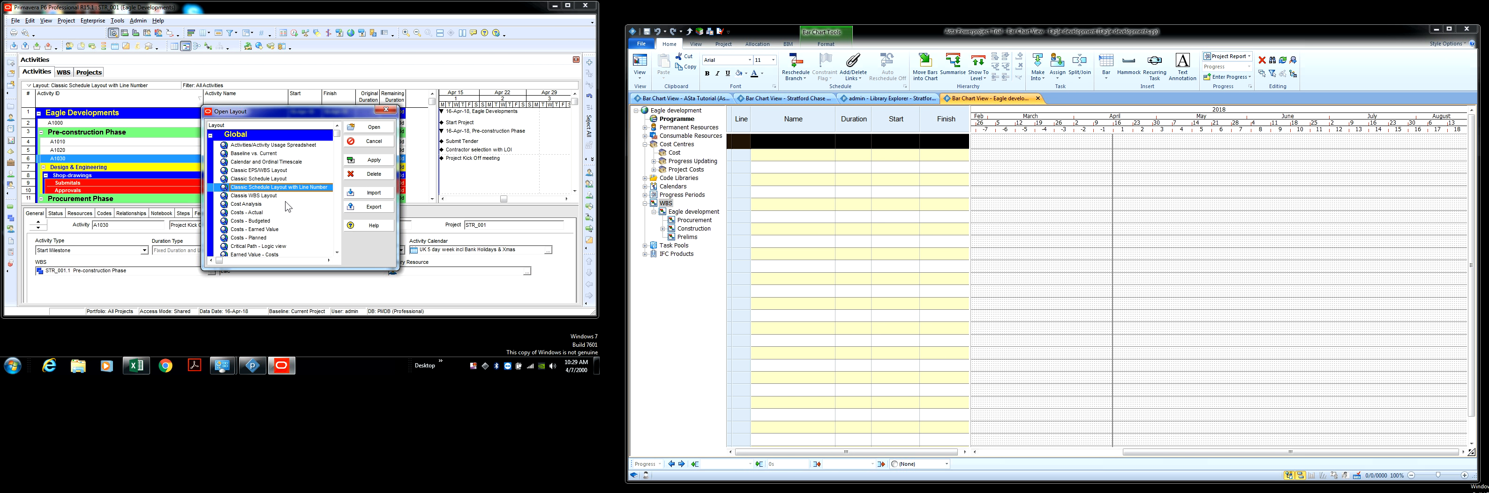
drag(337, 135, 337, 247)
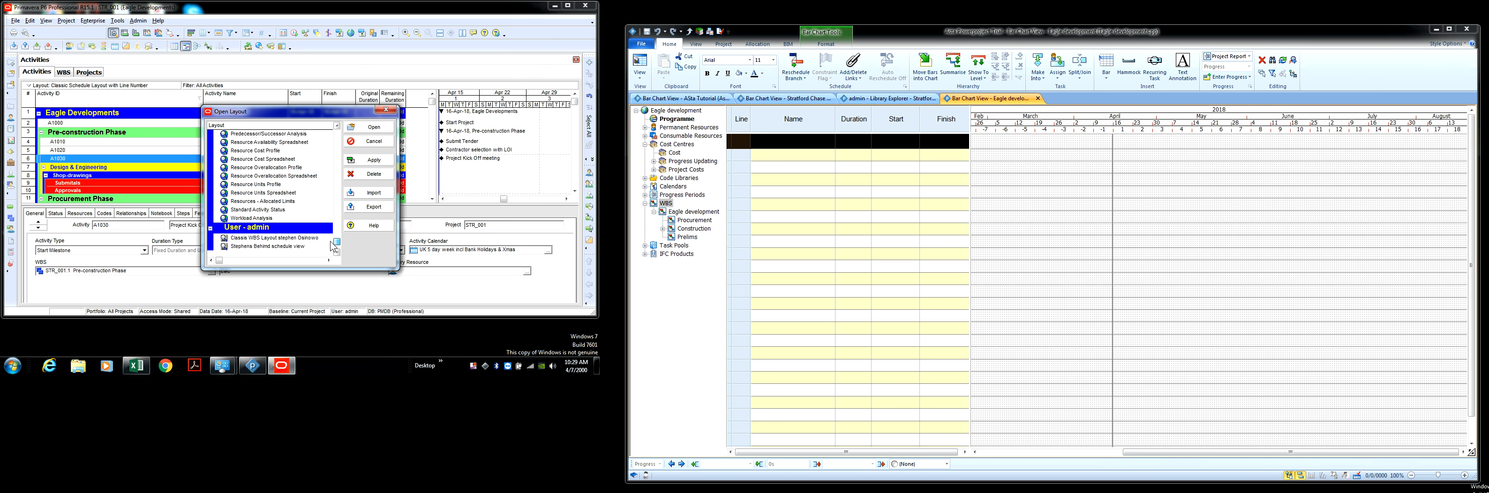
click(269, 246)
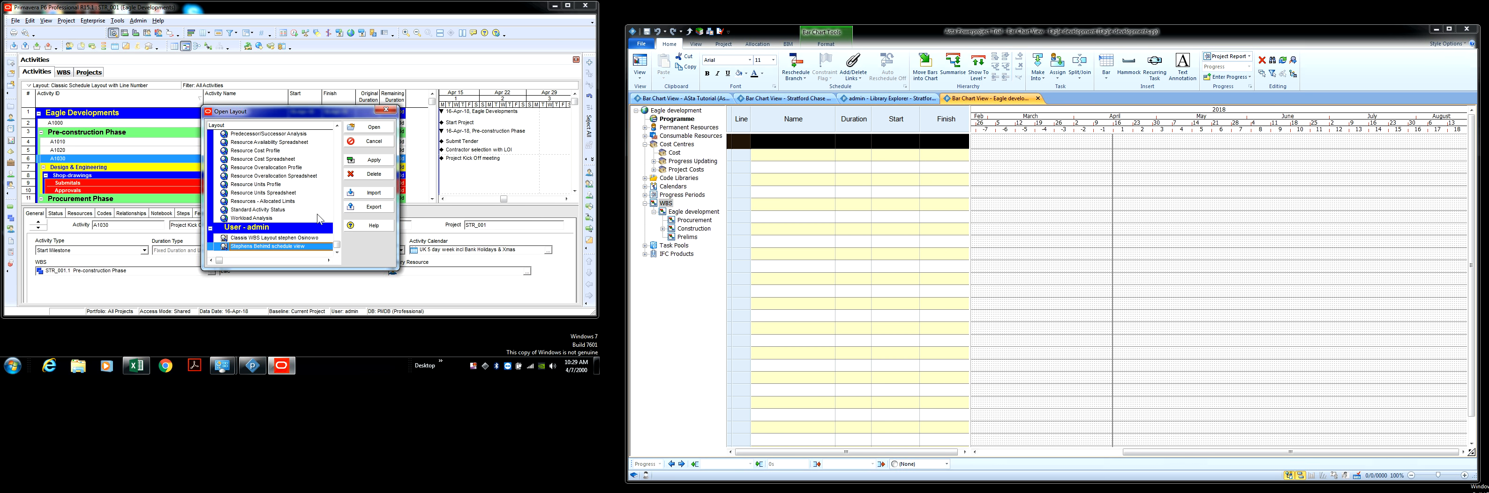
click(377, 160)
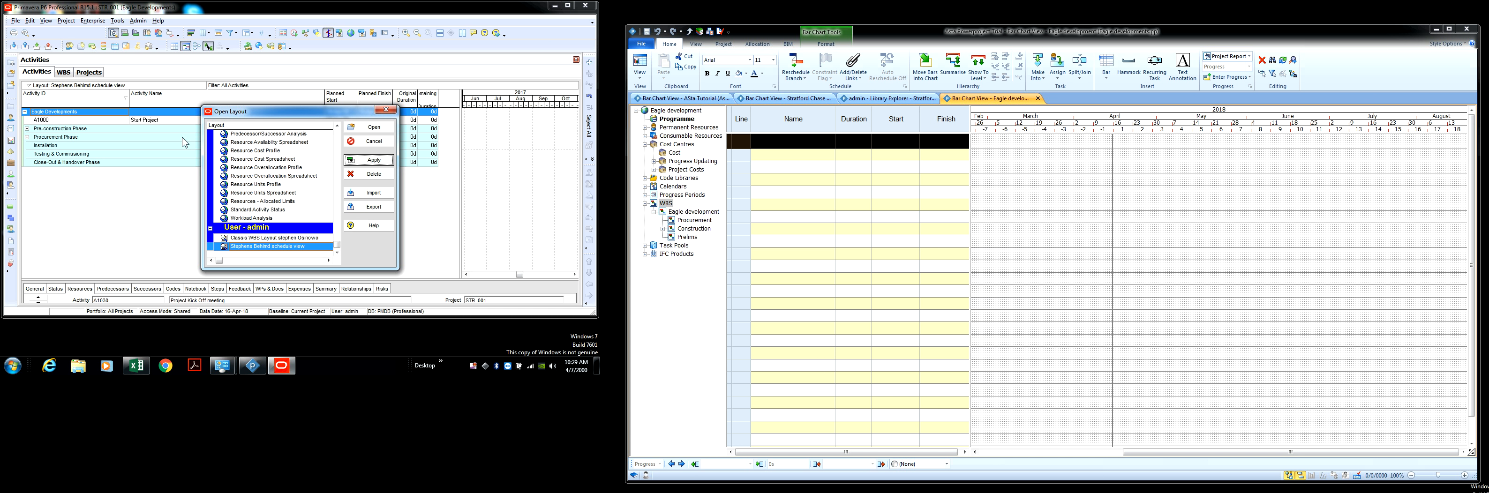
click(375, 128)
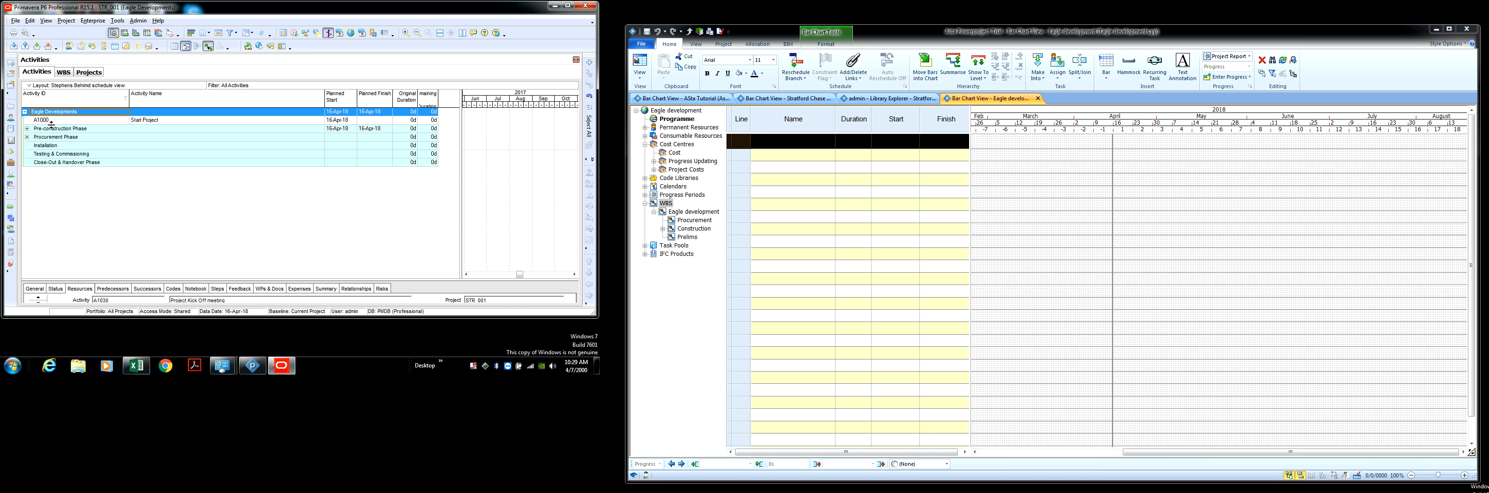
Expand the Pre-construction Phase down to the Shop drawings WBS, and collapse the Design & Engineering band.
click(27, 129)
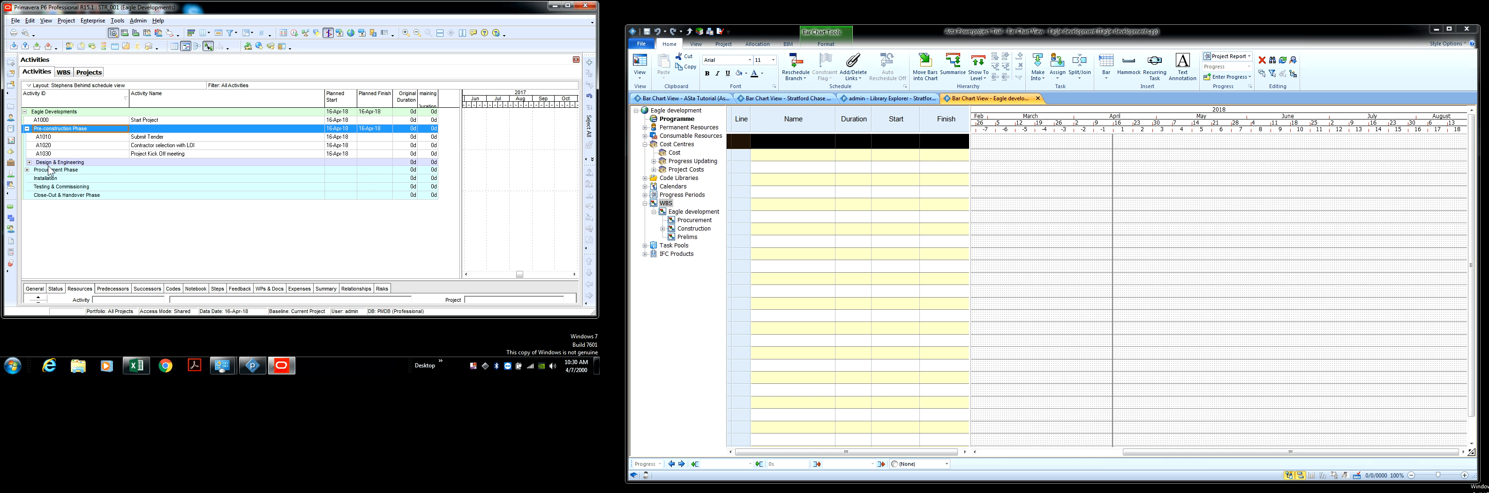
click(29, 162)
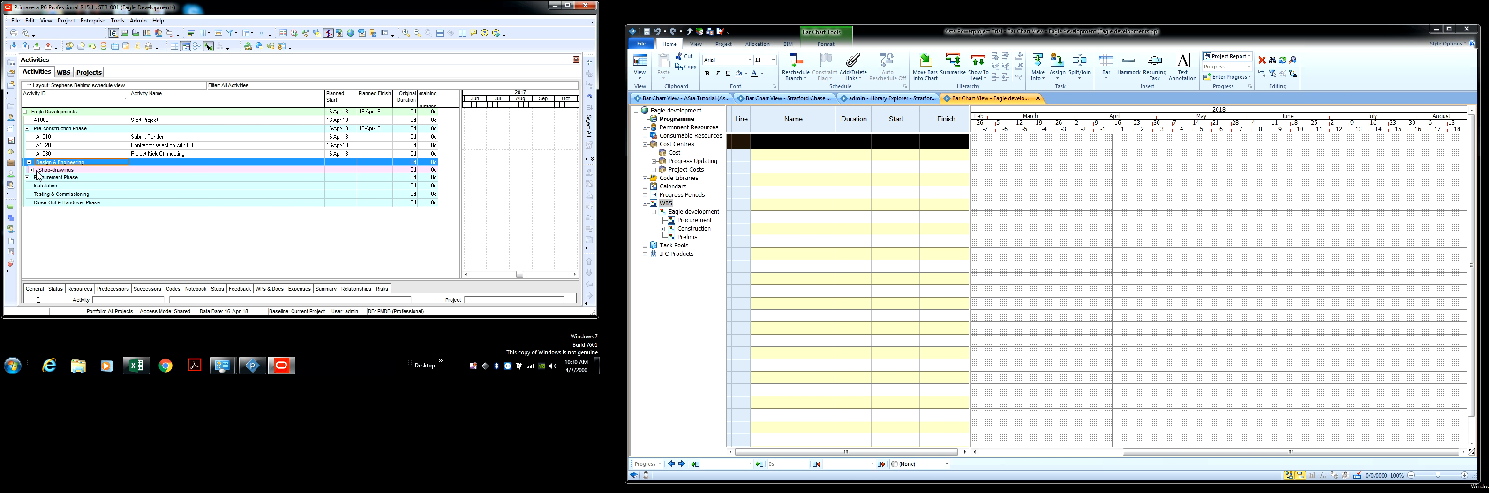
click(31, 170)
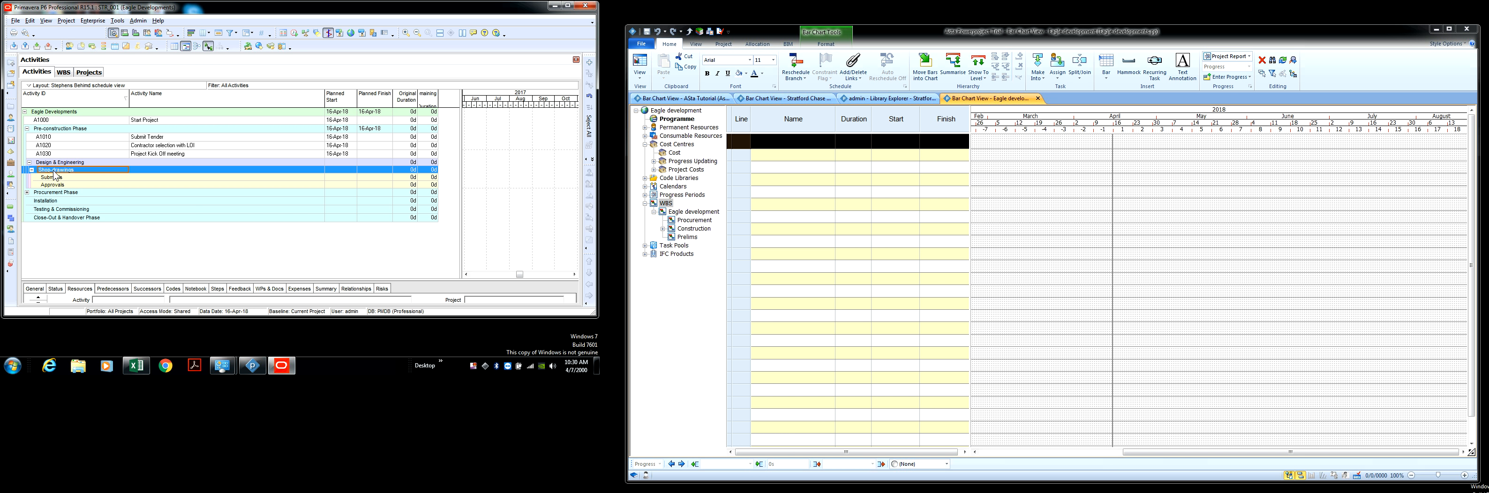
click(29, 162)
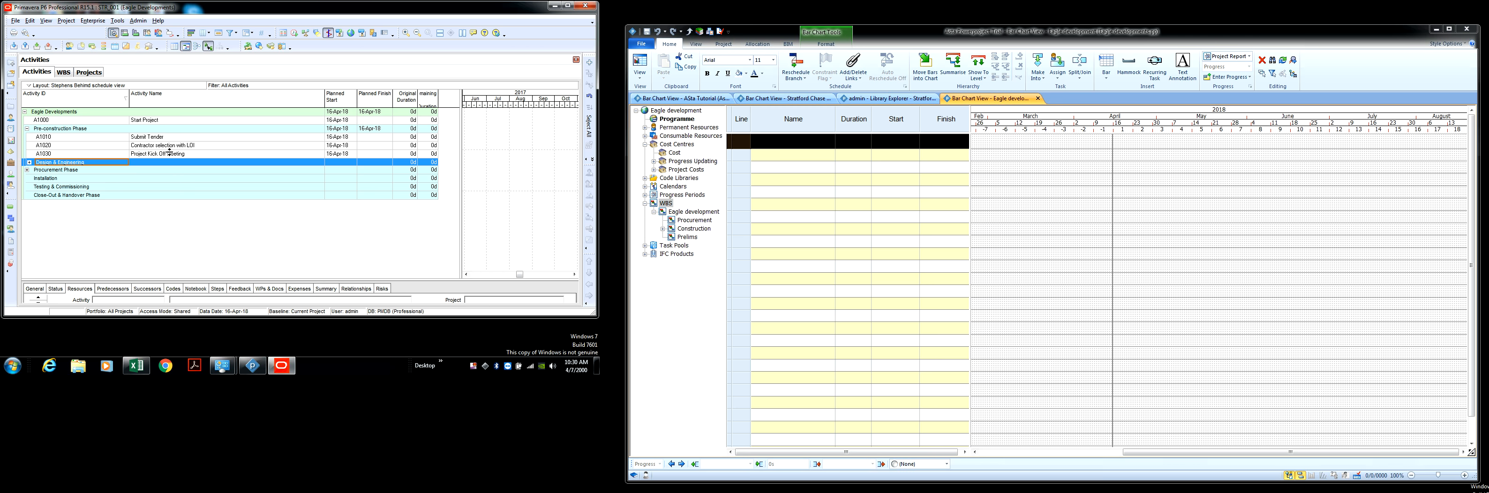
Add an activity under the Pre-construction Phase WBS and name it "Contract administration".
click(185, 128)
right_click(185, 132)
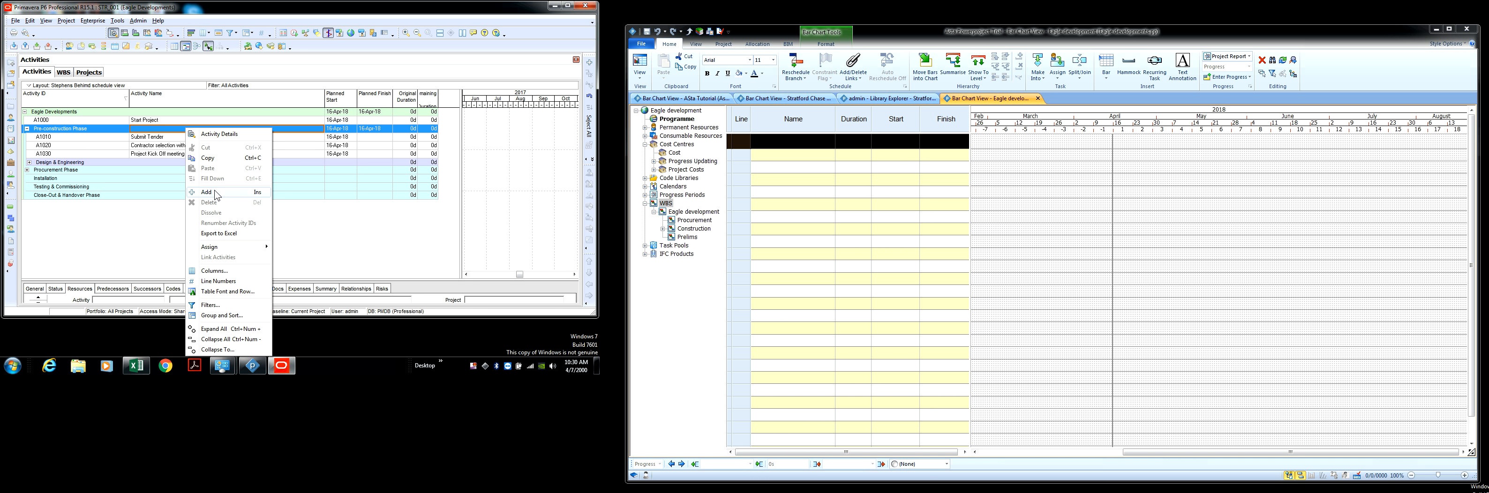
key(Escape)
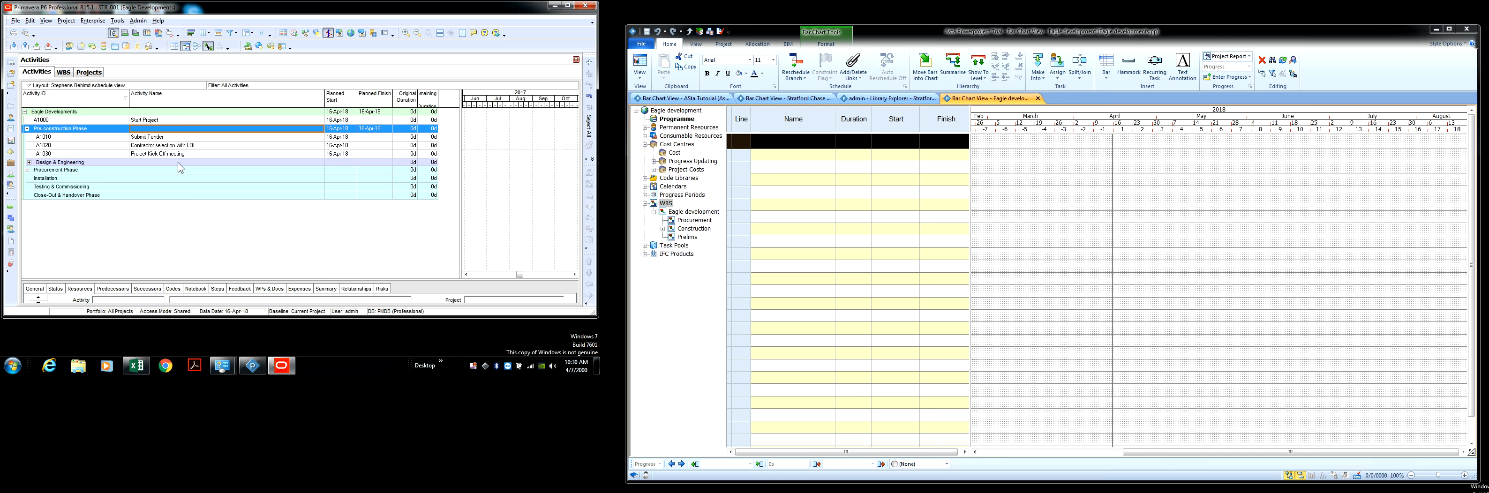
key(Insert)
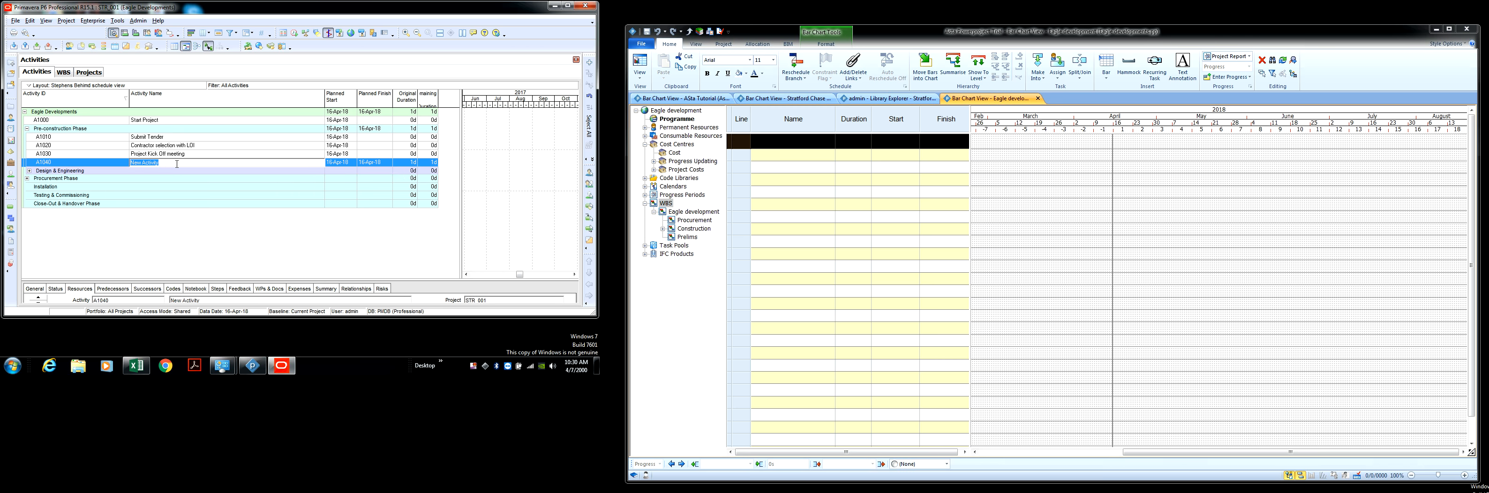
text(Contract administration)
key(Return)
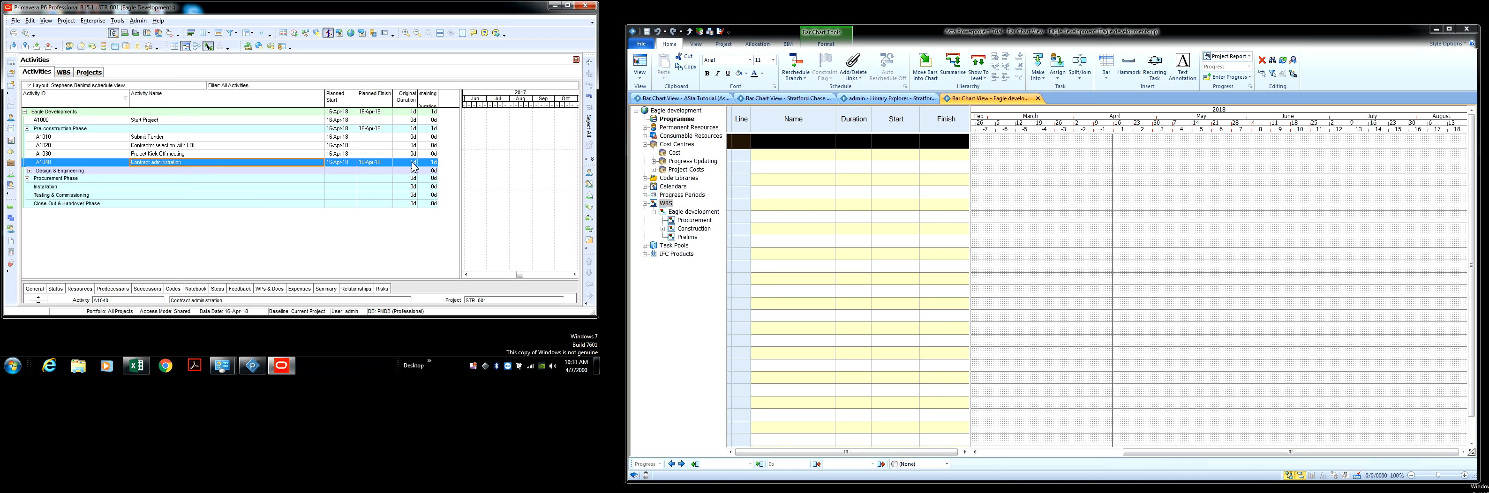
Check the default duration for new activities in the Admin Preferences, and close them.
click(137, 21)
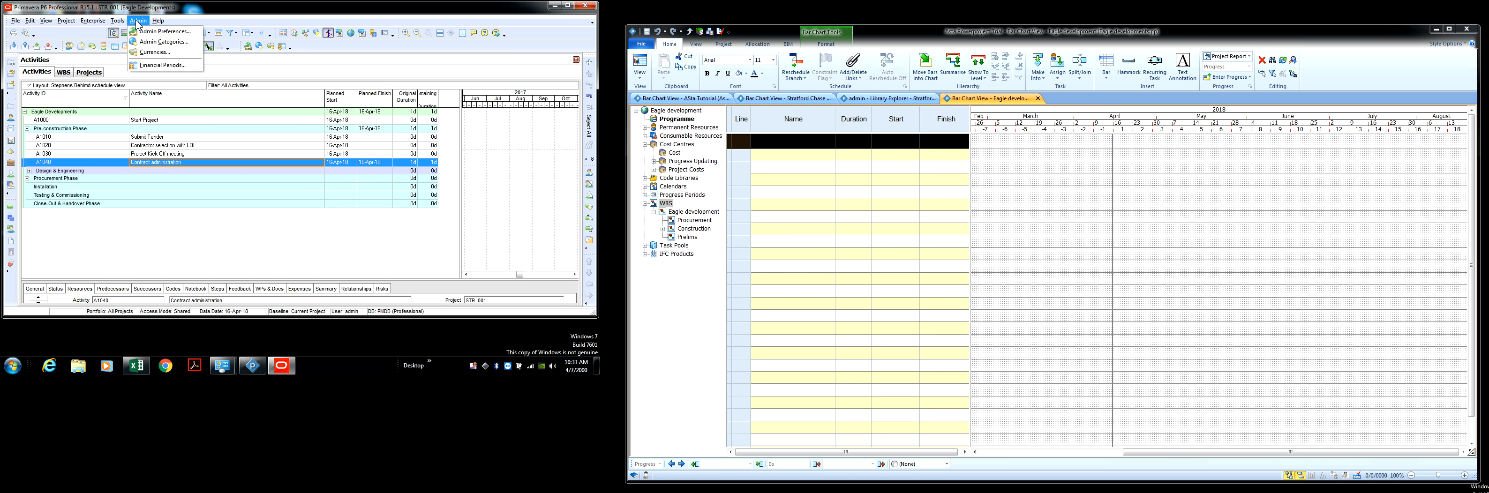
click(164, 32)
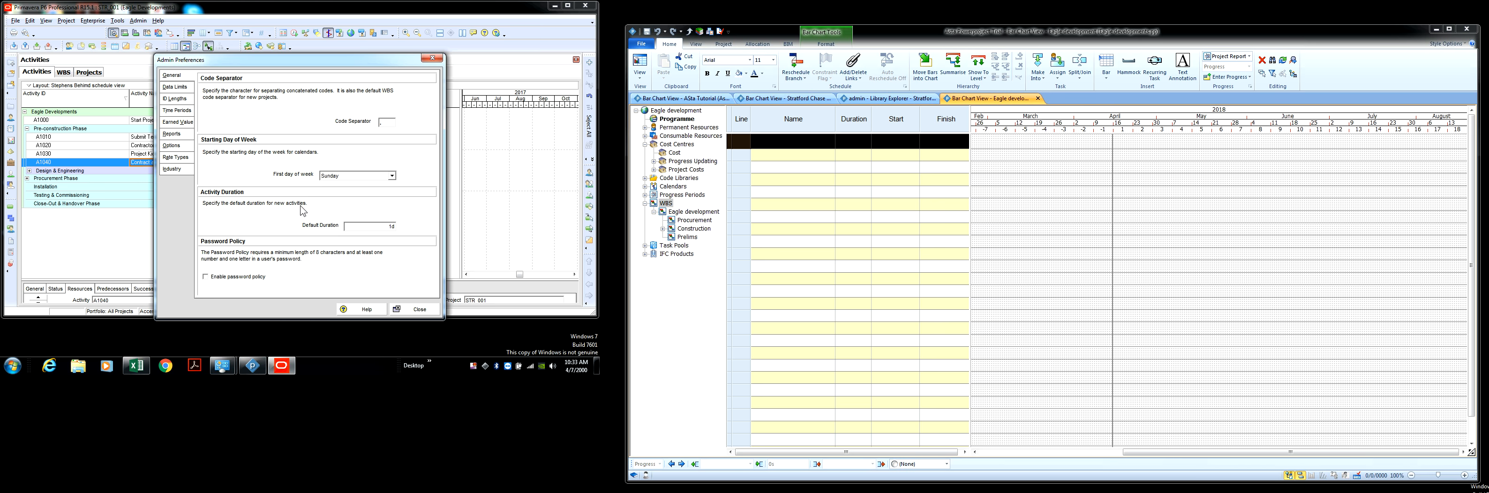
click(420, 311)
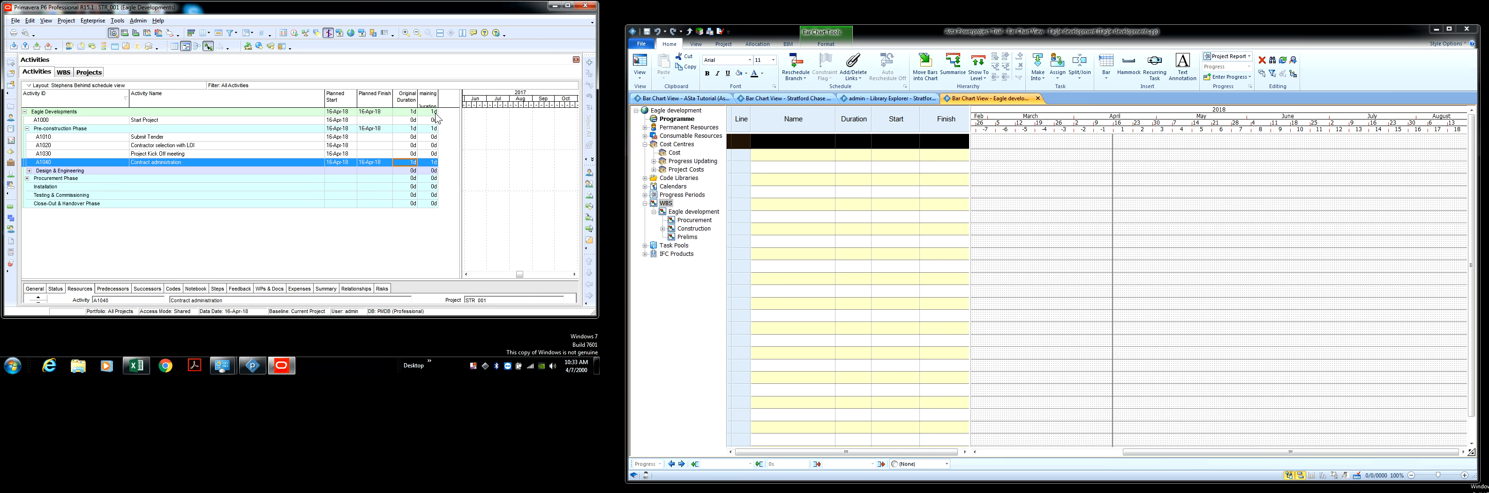
Set the Contract administration activity's original duration to 10 days and expand the Design & Engineering band.
click(415, 163)
key(Return)
click(28, 171)
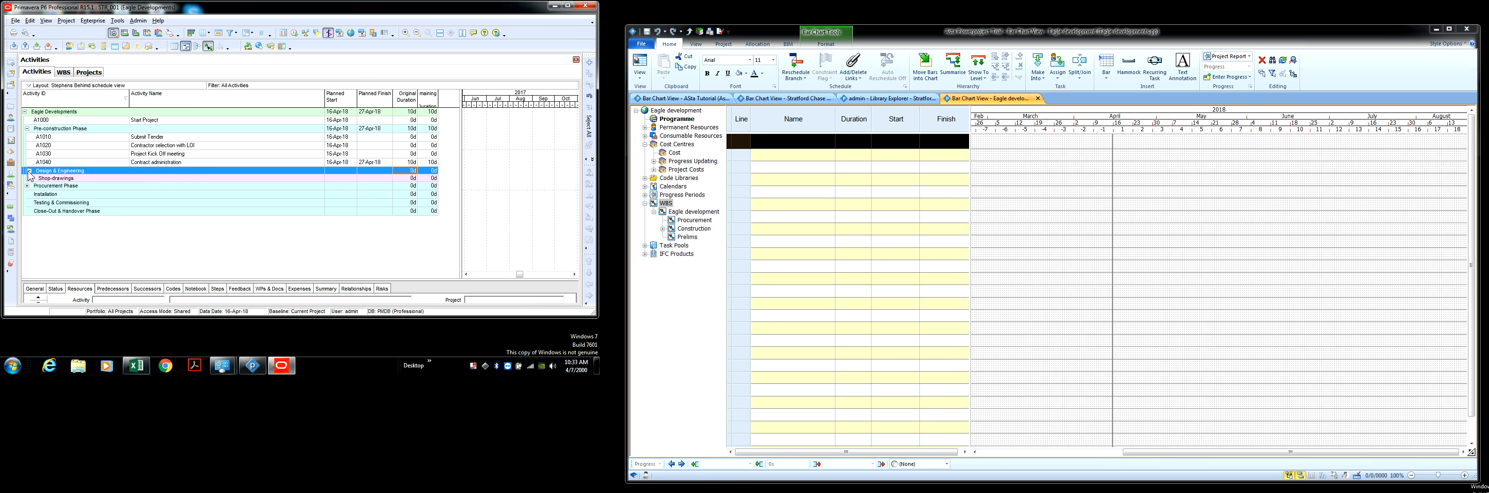
Add an activity under the Design & Engineering WBS and name it "Appoint & select Design Consultants".
right_click(173, 171)
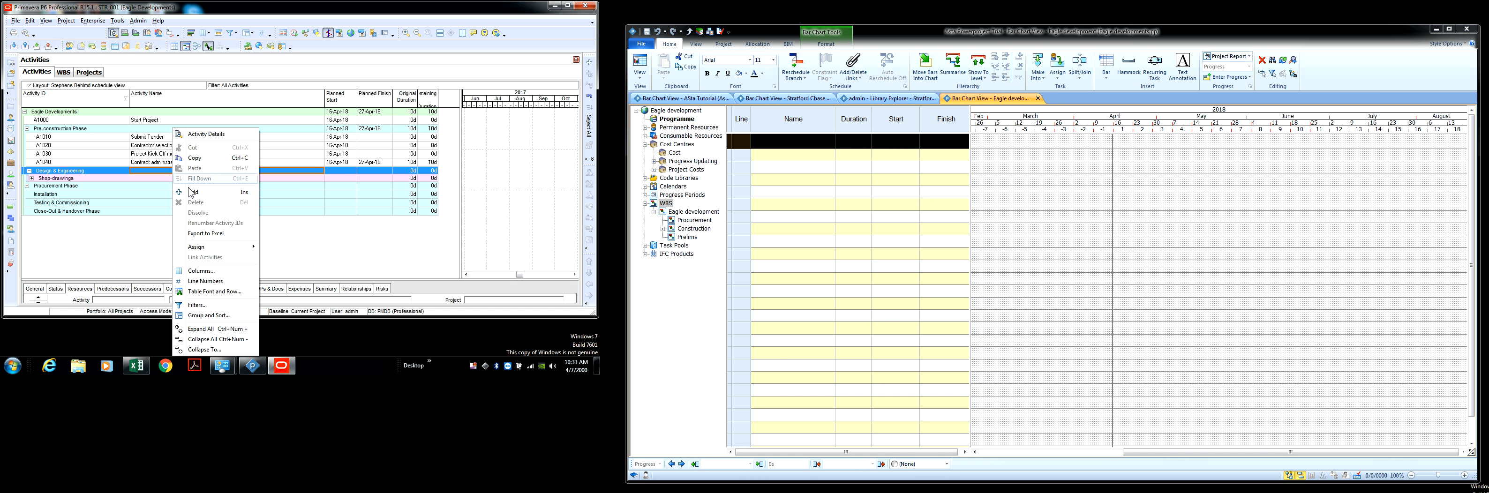
click(191, 193)
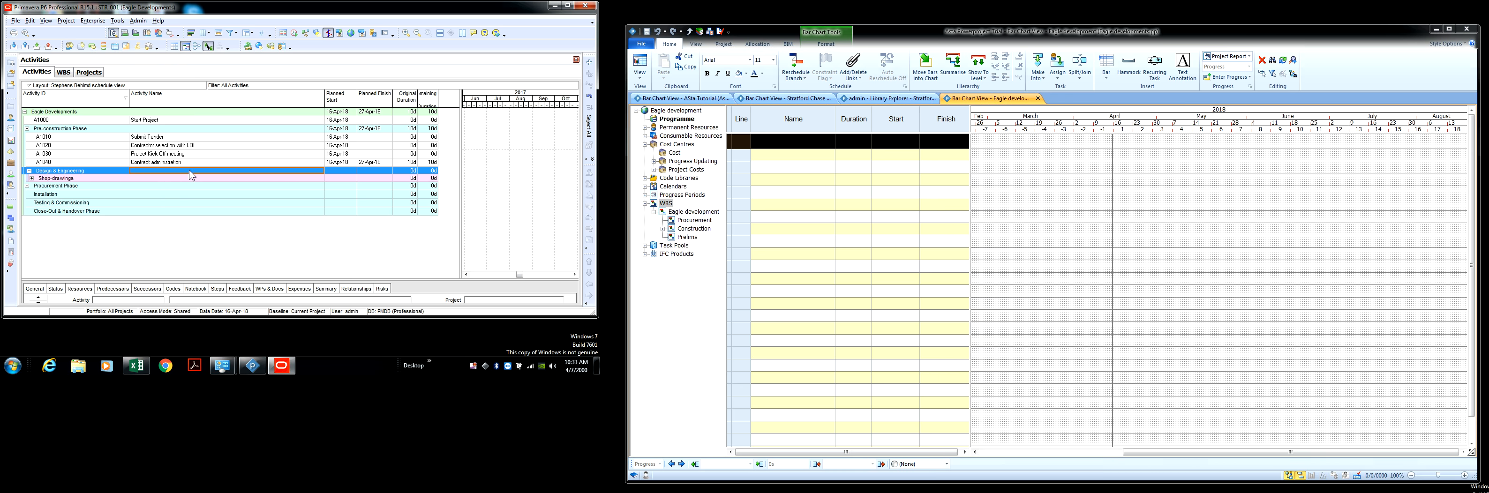
key(Insert)
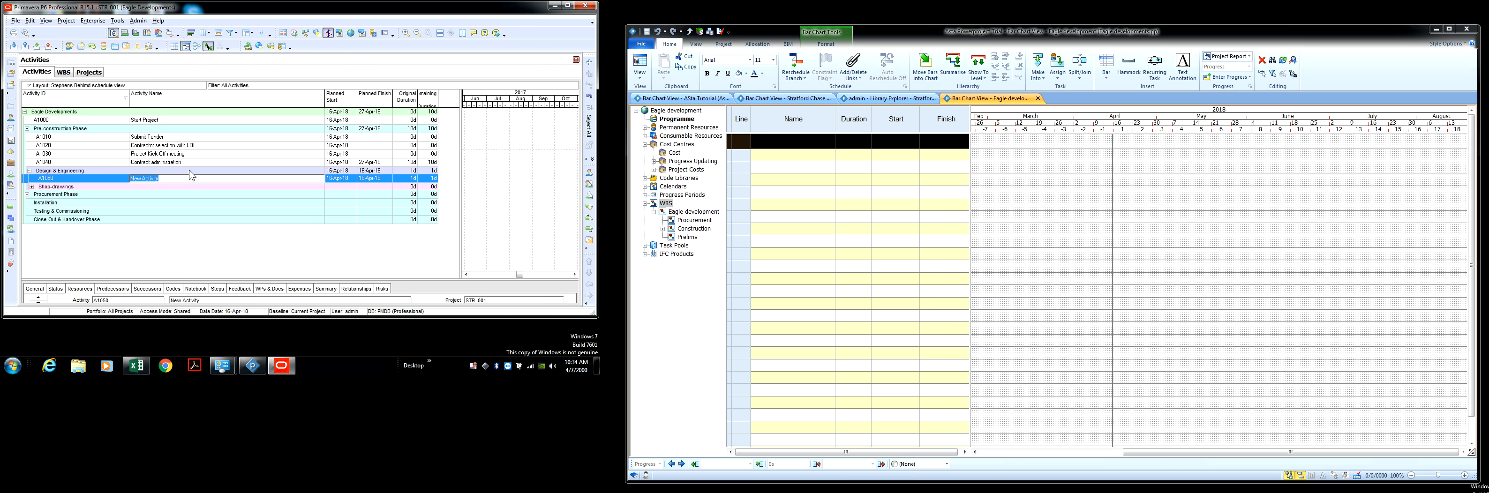
click(172, 180)
click(172, 180)
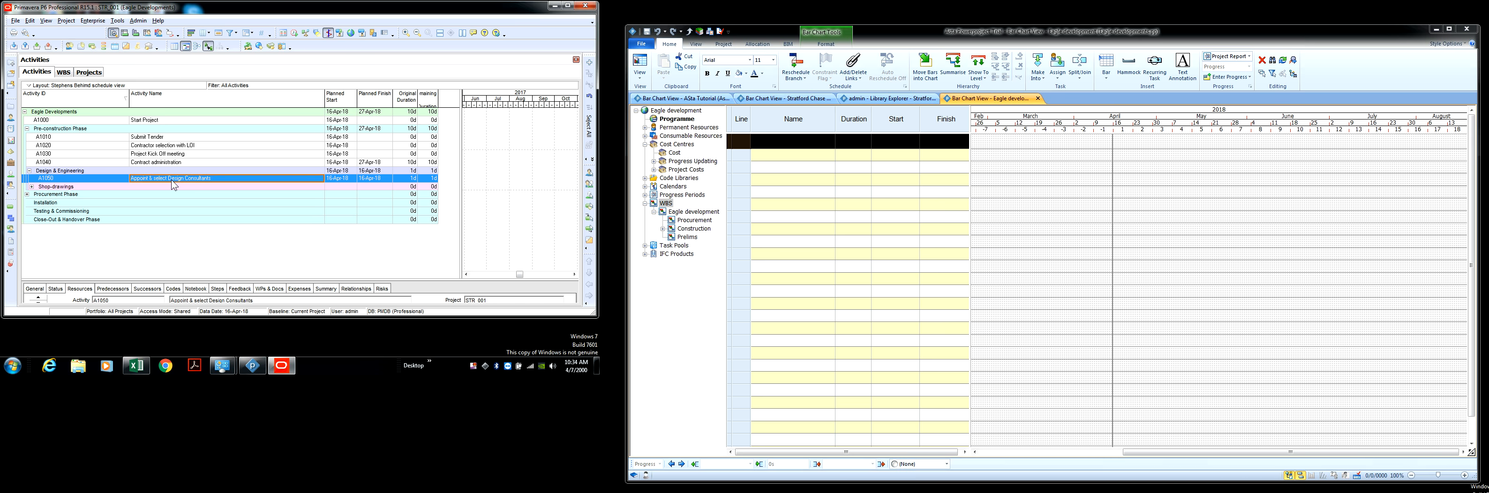
Add a second activity under the Design & Engineering WBS and enter "Appoi" as the beginning of its name.
right_click(166, 172)
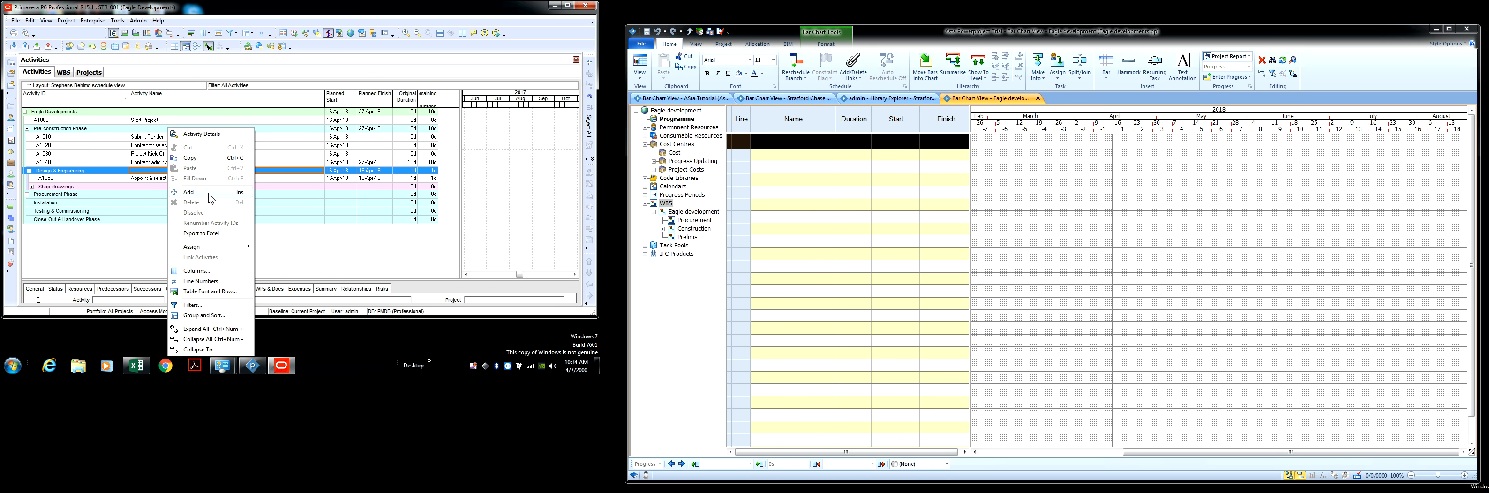
key(Escape)
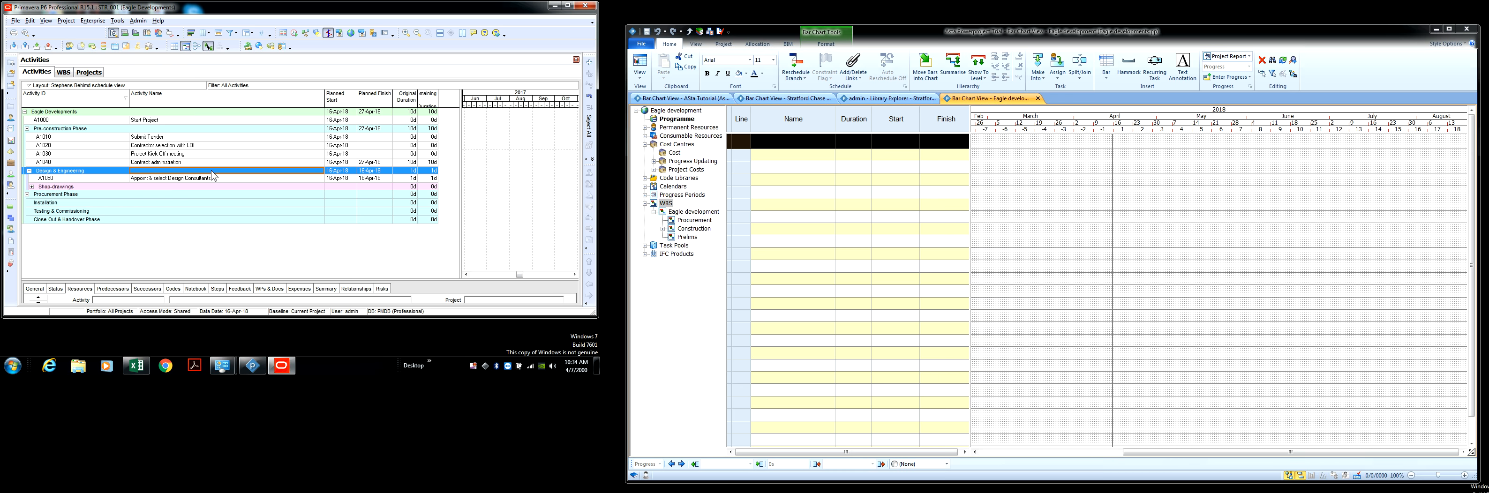
key(Insert)
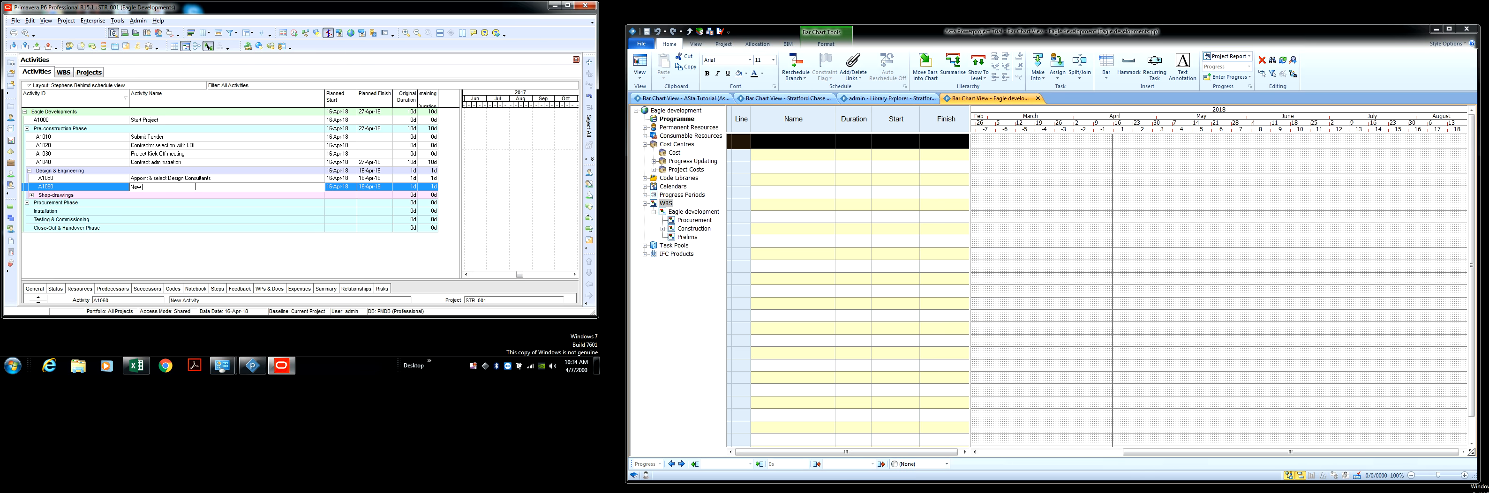
key(BackSpace)
key(BackSpace)
key(BackSpace)
Insert "team" into the first Design & Engineering activity's name so it reads "Appoint & select Design team Consultants".
click(211, 176)
click(184, 180)
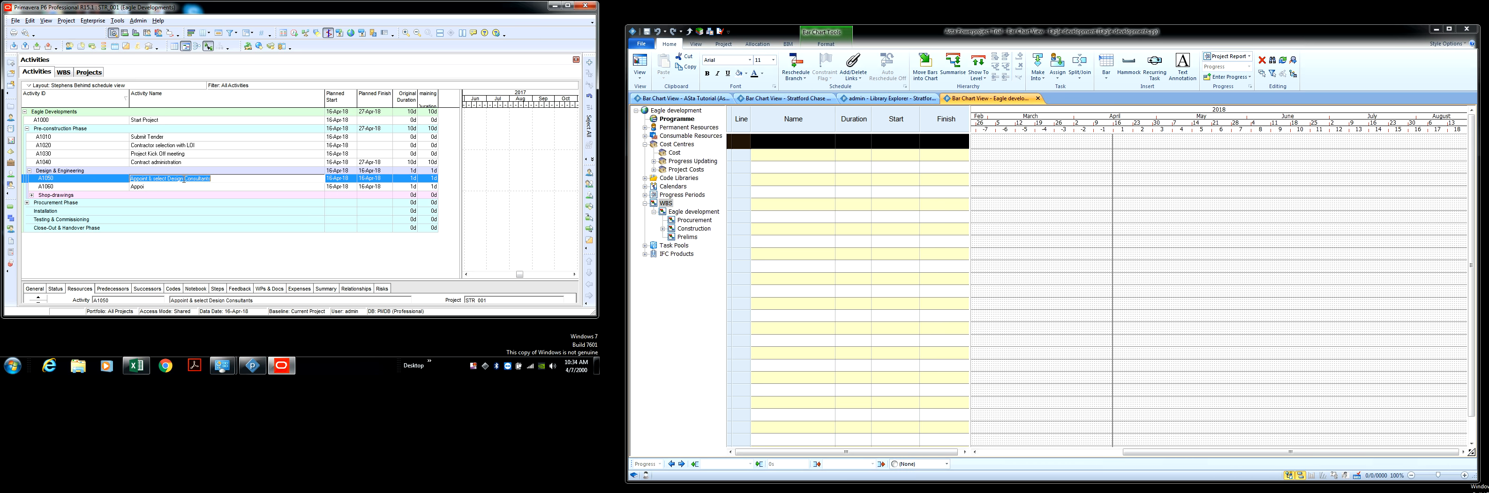
click(183, 179)
text(team)
key(Return)
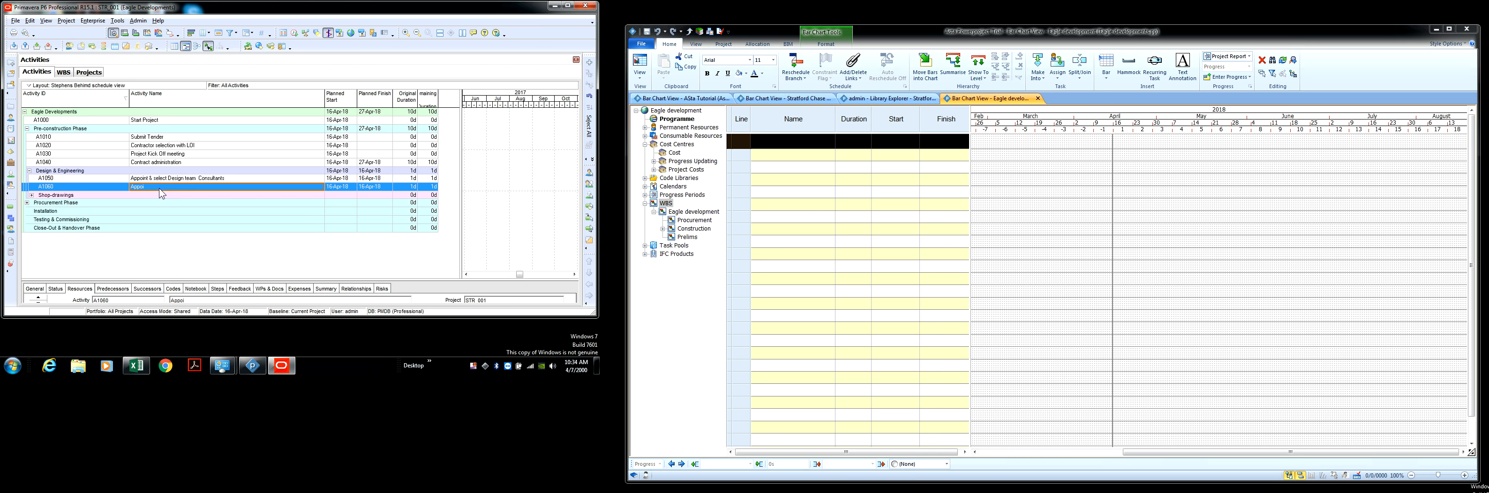
Complete the name of the second Design & Engineering activity as "Appoint Architects".
click(160, 187)
click(160, 187)
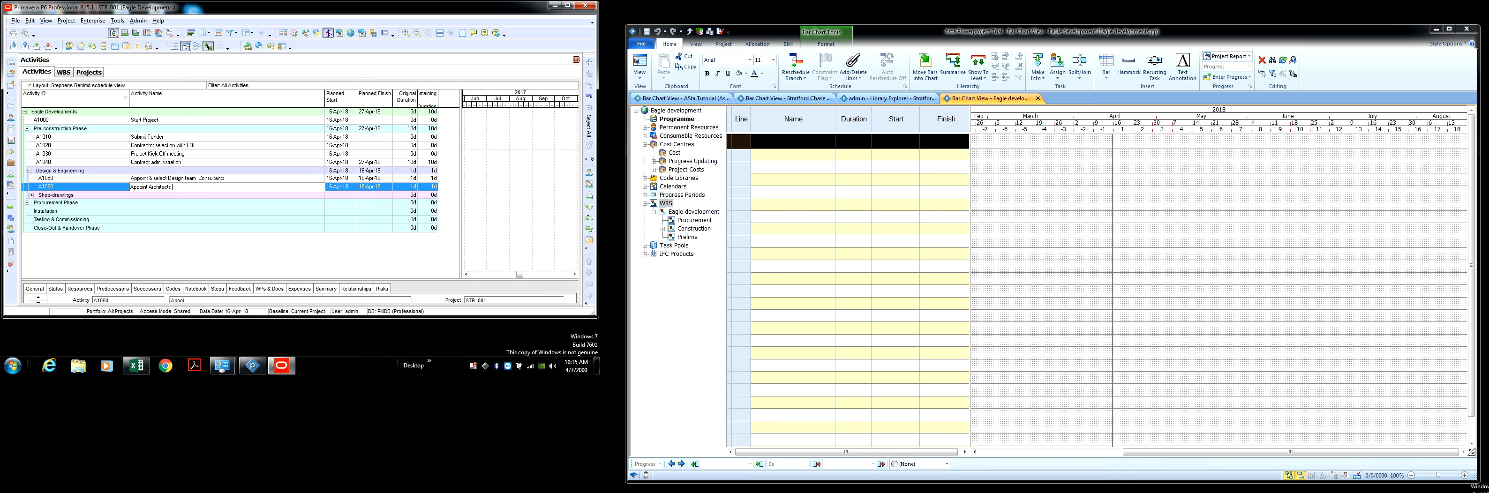
text(nt Architects)
key(Return)
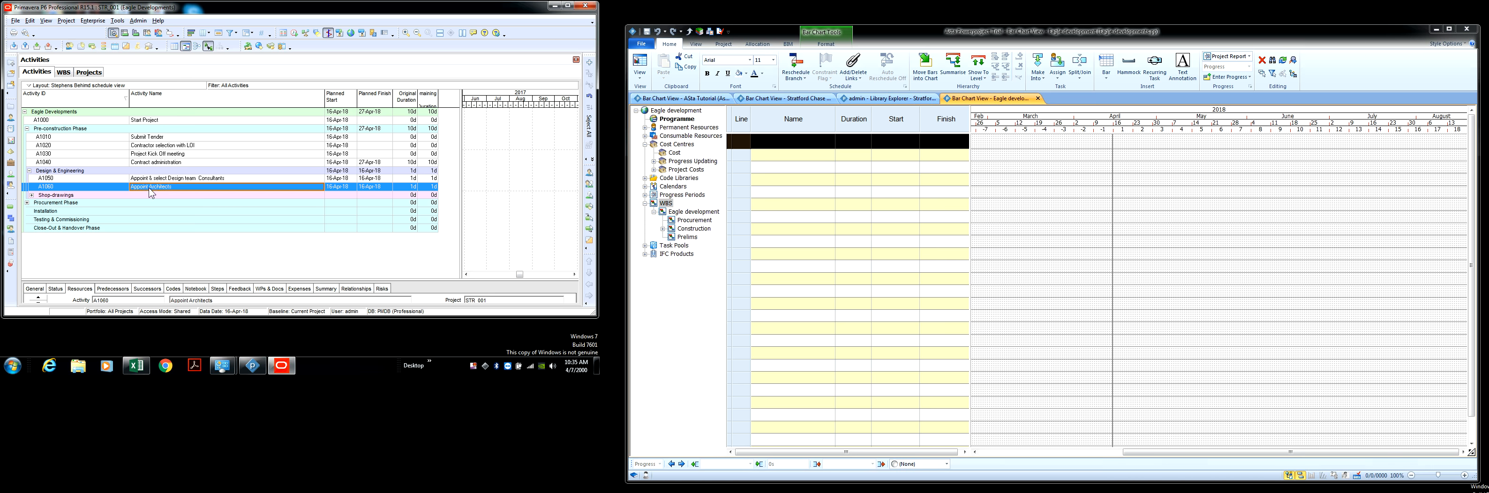
Add an activity under the Design & Engineering WBS and name it "Appoint Structural engineers".
right_click(159, 172)
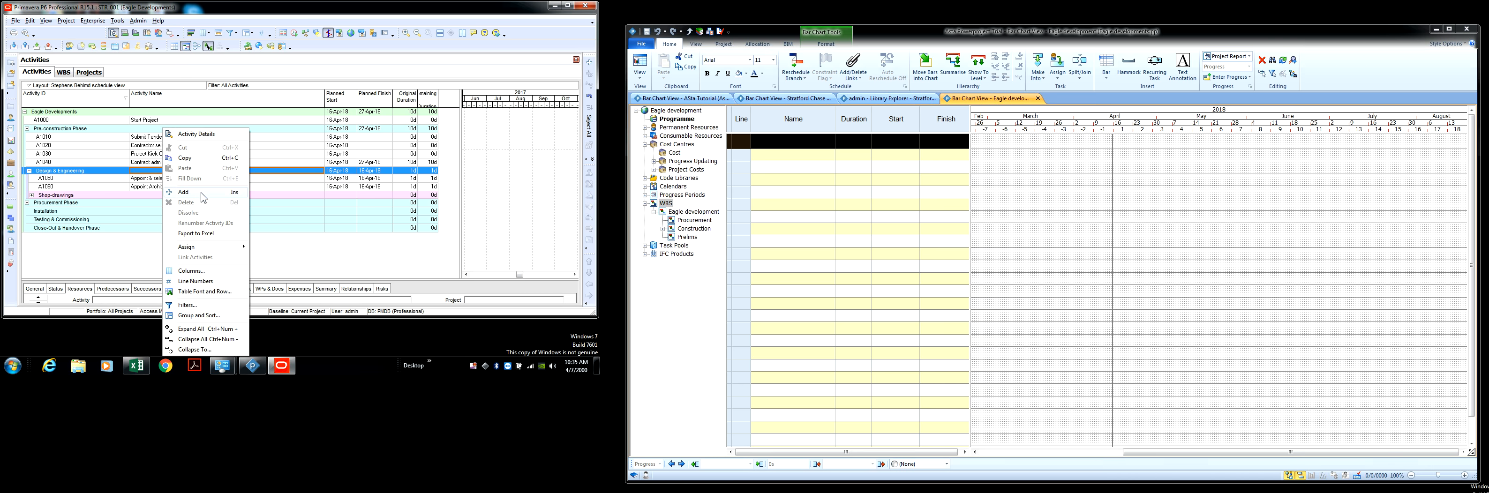
key(Escape)
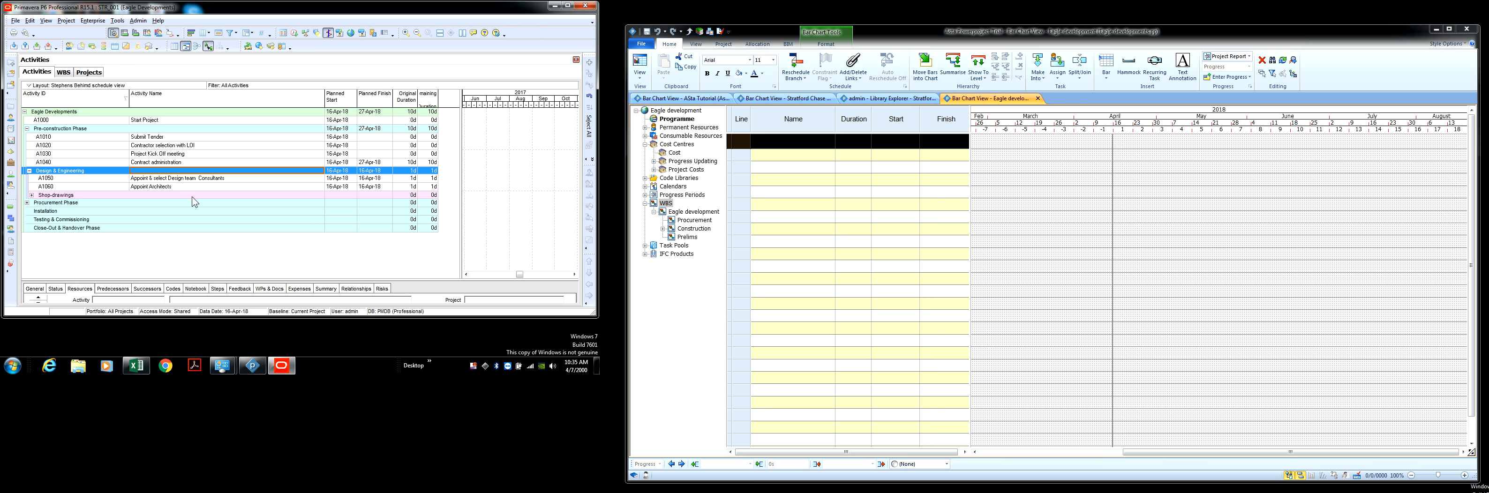
key(Insert)
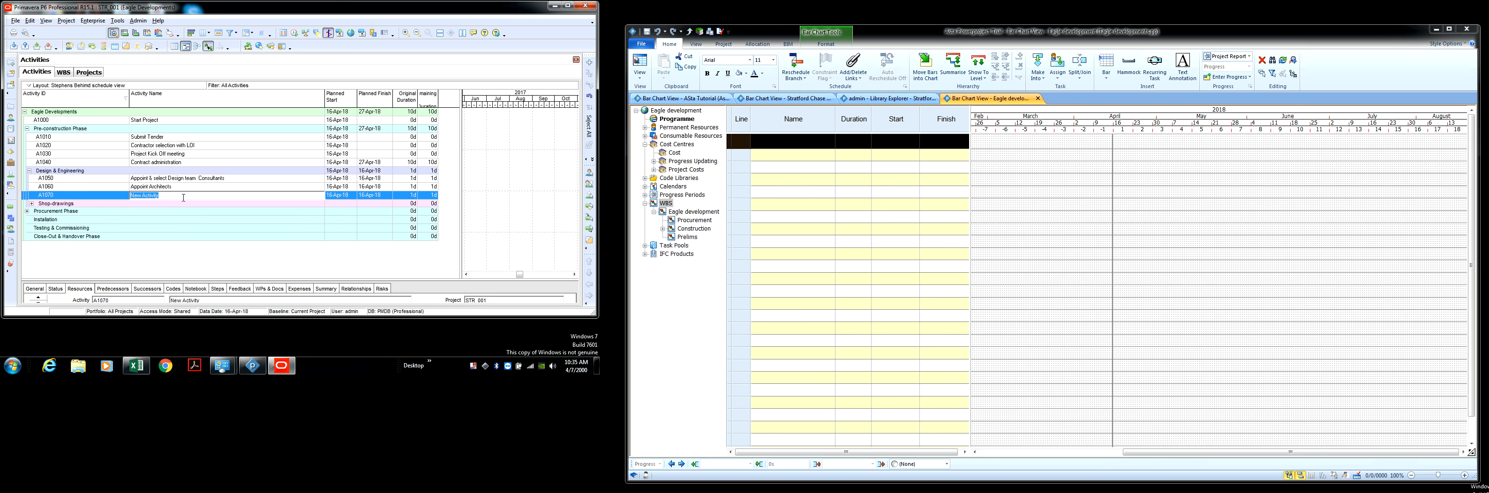
key(BackSpace)
text(Appoint Sy)
key(Return)
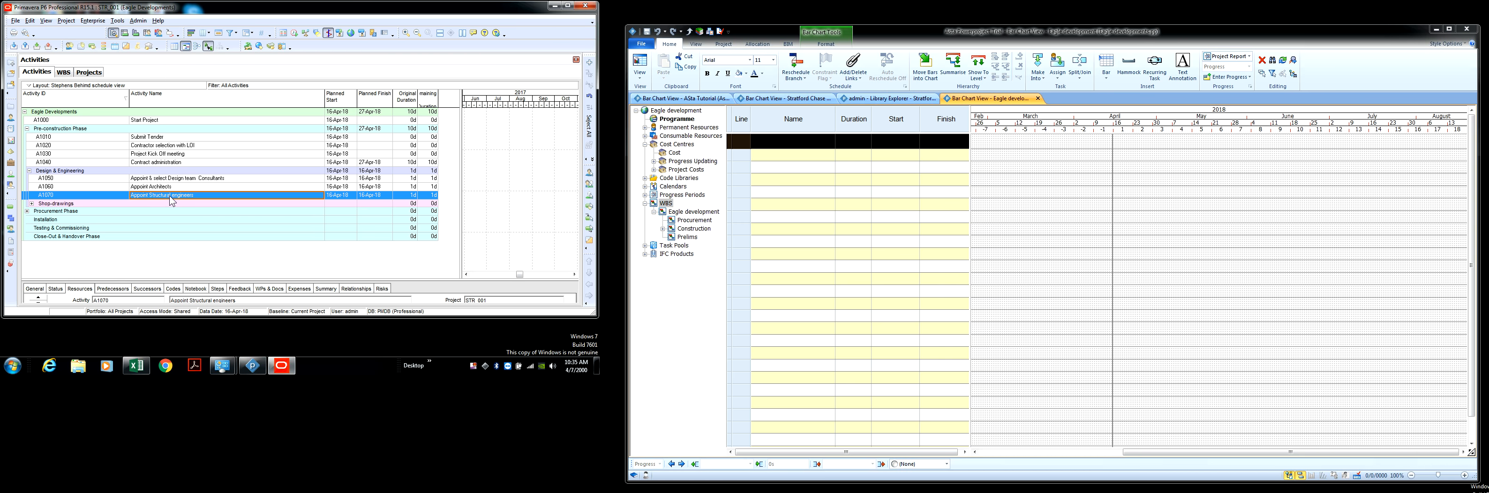
Add an activity under the Design & Engineering WBS and name it "Appoint M&E engineers".
click(141, 171)
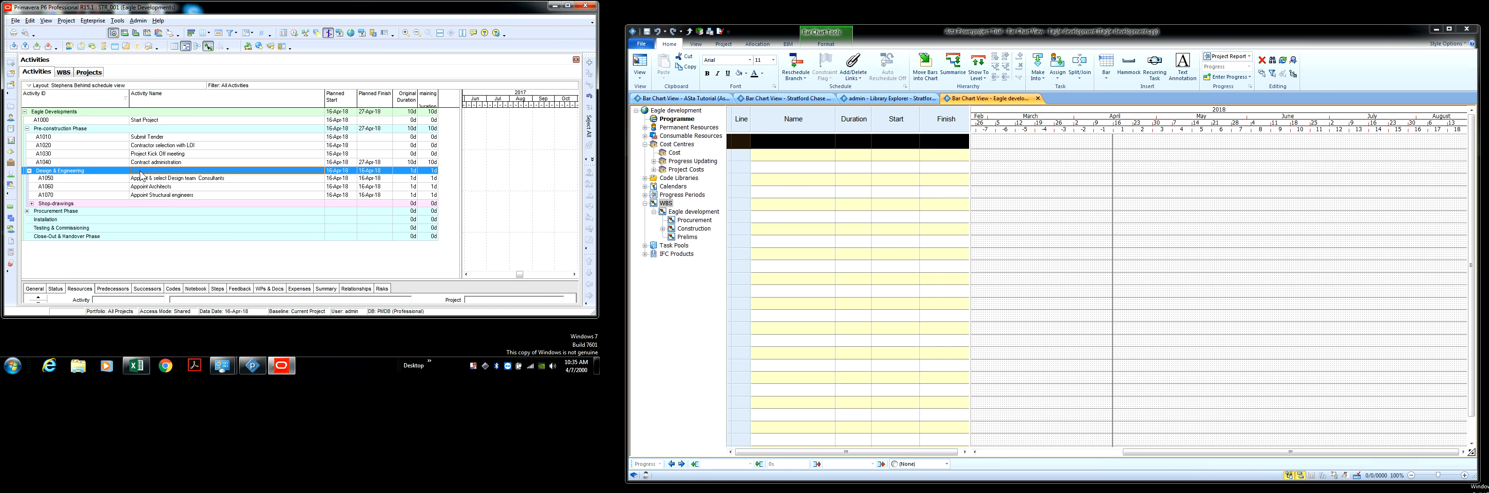
right_click(139, 171)
click(230, 197)
key(Insert)
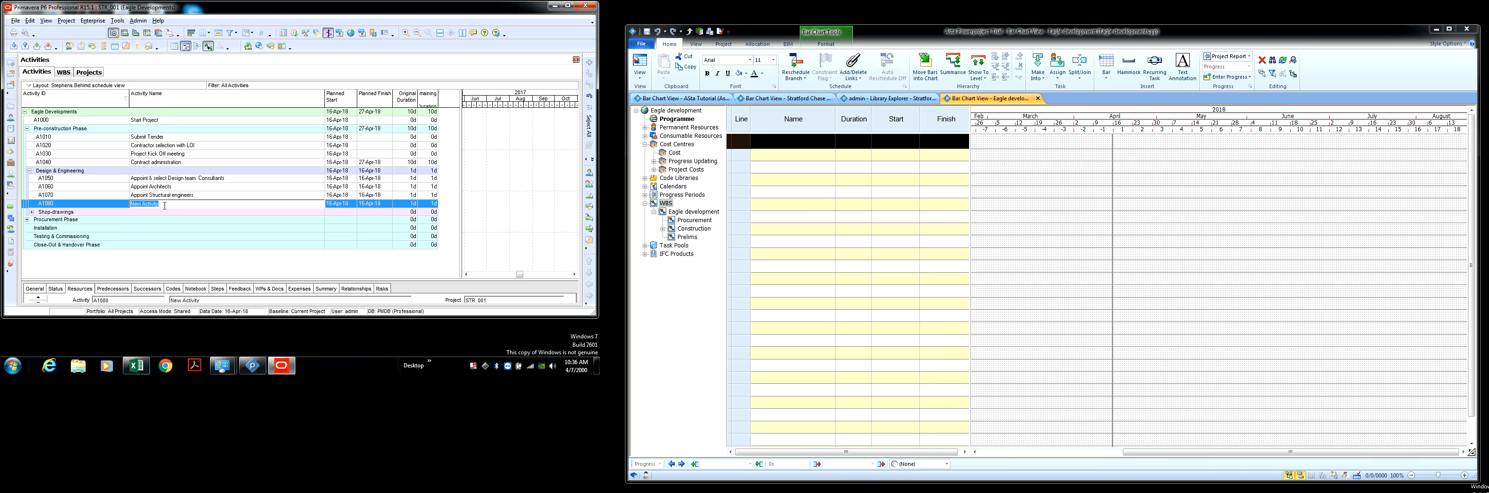
text(Appoint M&E engineers)
key(Return)
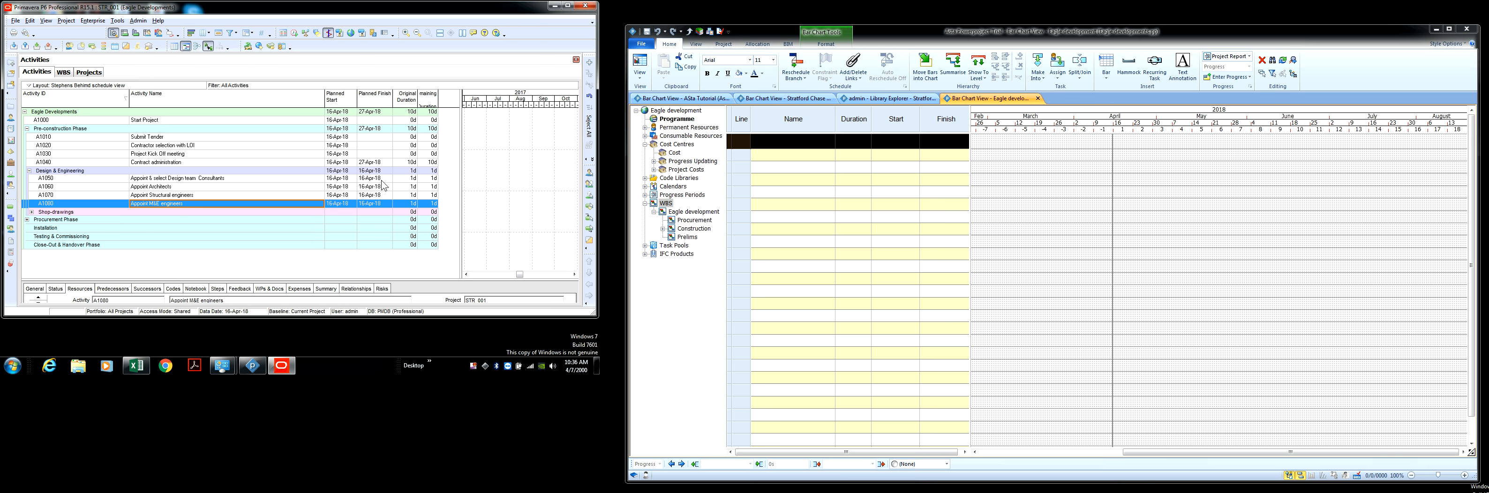
click(412, 178)
click(415, 178)
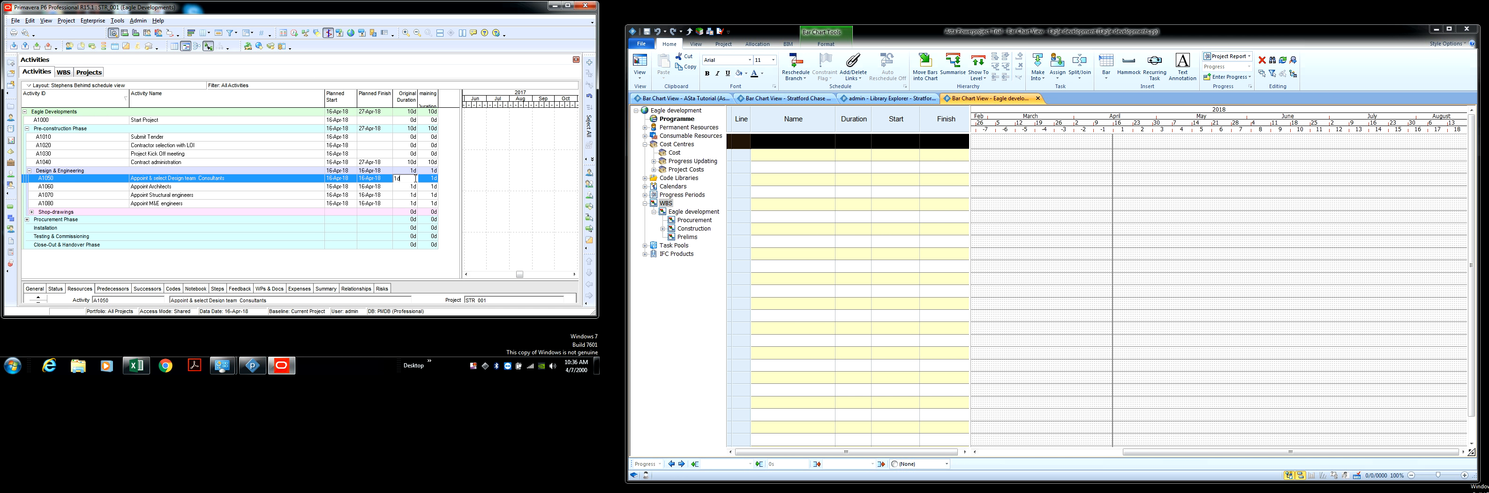
click(301, 178)
Show the general activity details and set the activity type of the design team consultants appointment to Start Milestone.
drag(46, 280, 47, 248)
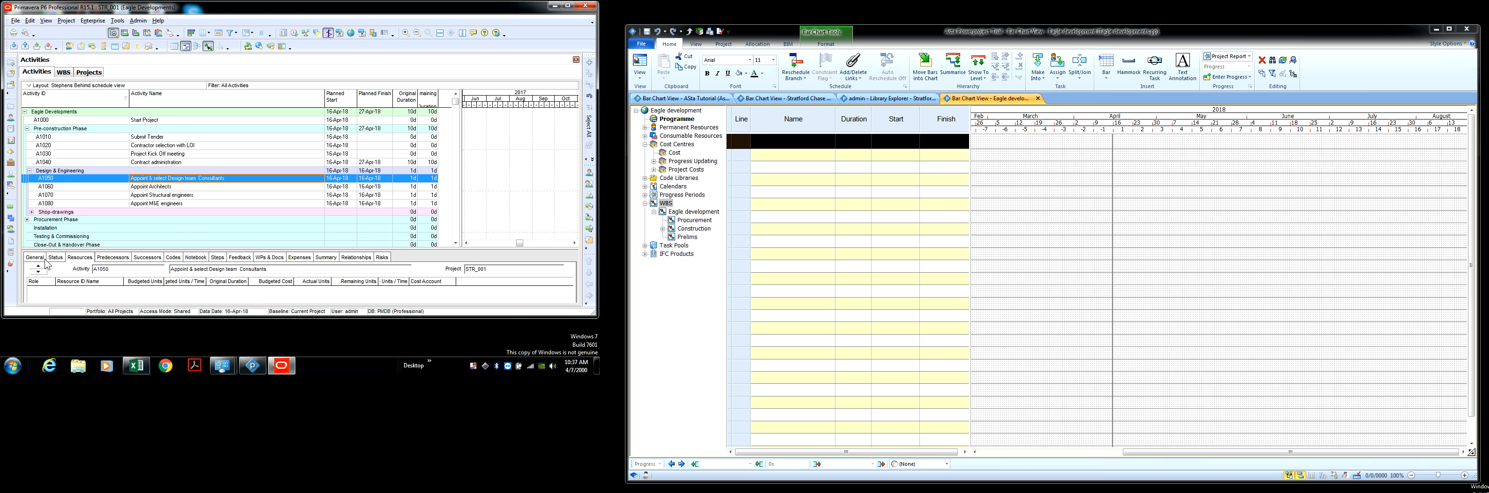
click(37, 259)
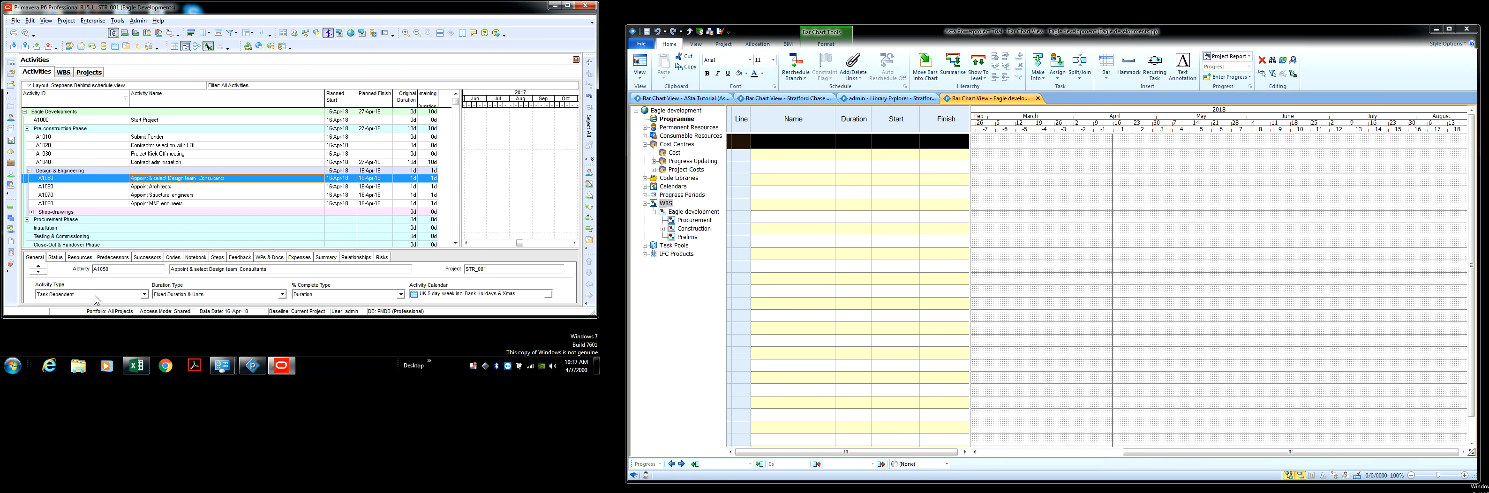
click(144, 295)
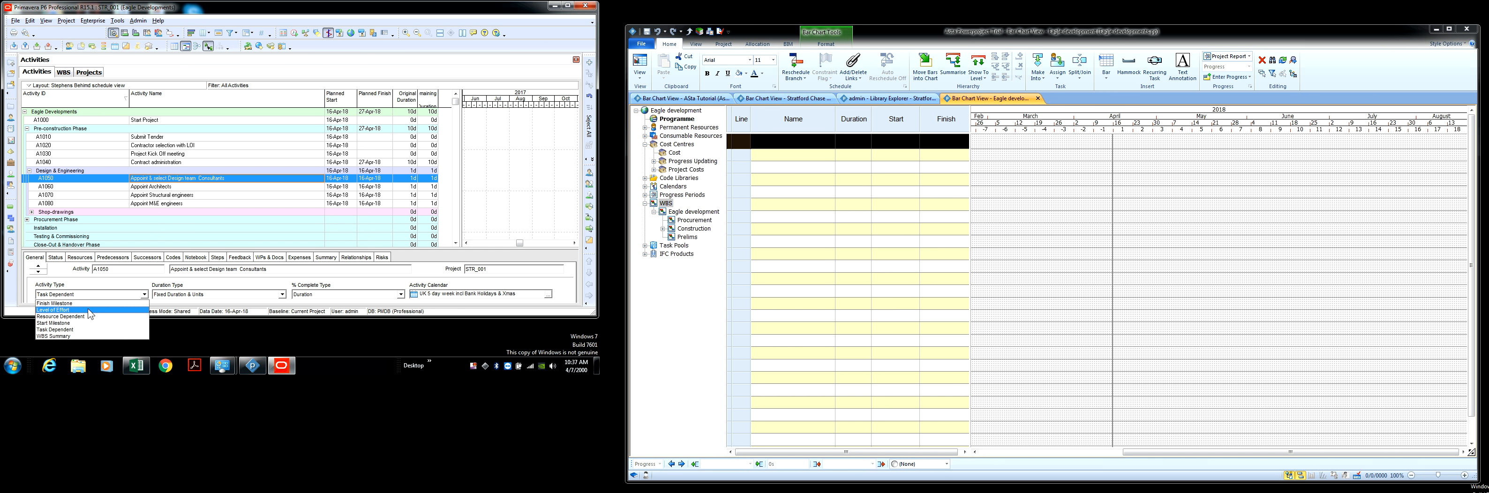
click(67, 323)
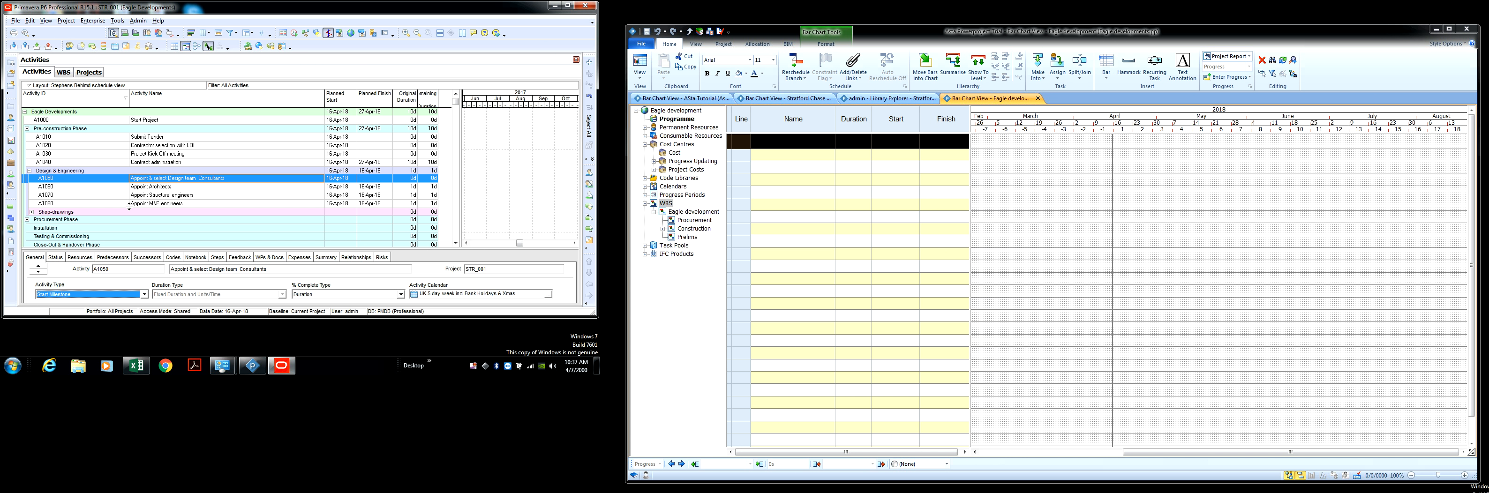
click(172, 187)
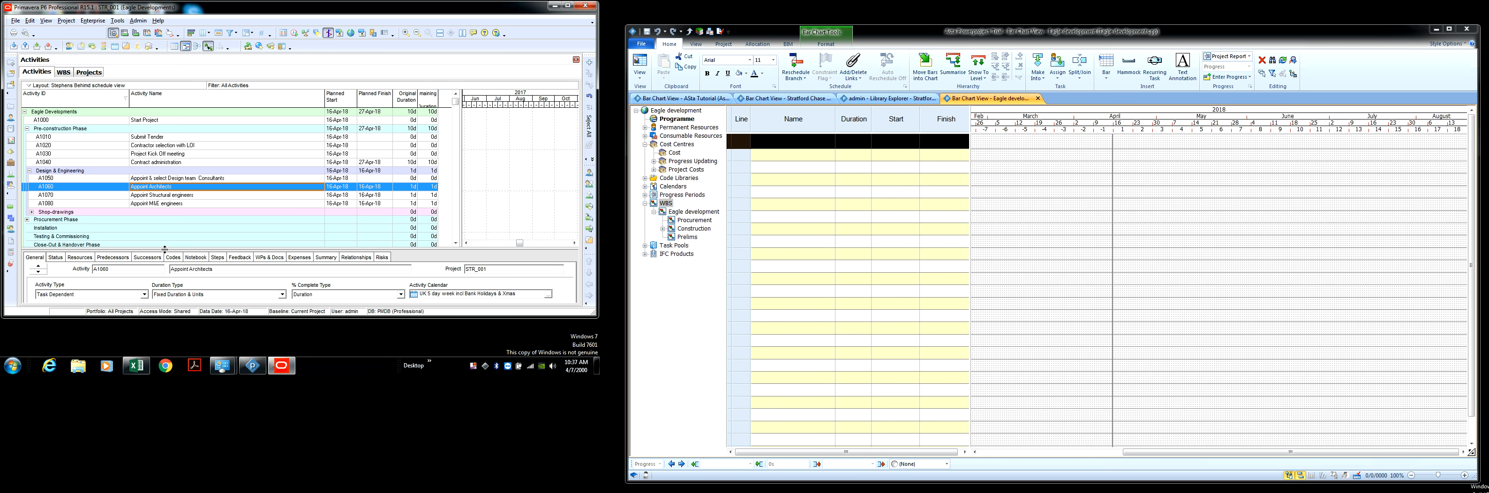
Enlarge the activity details area and set the Appoint Architects activity's original duration to 5 days.
drag(165, 249, 166, 225)
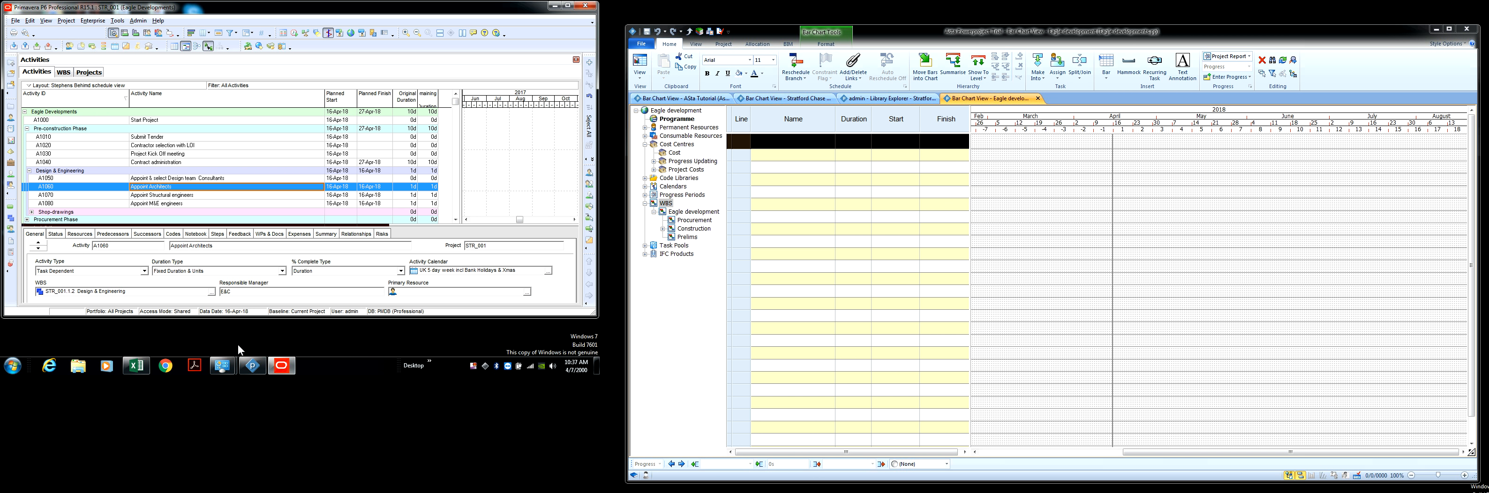
mouse_move(241, 374)
click(414, 187)
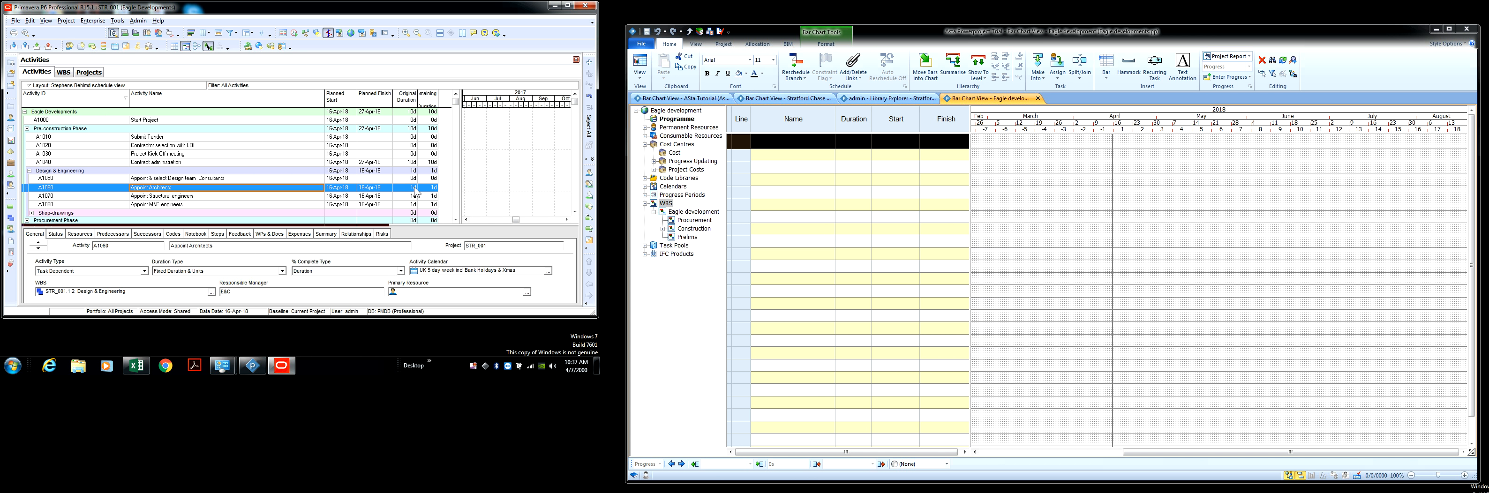
click(414, 188)
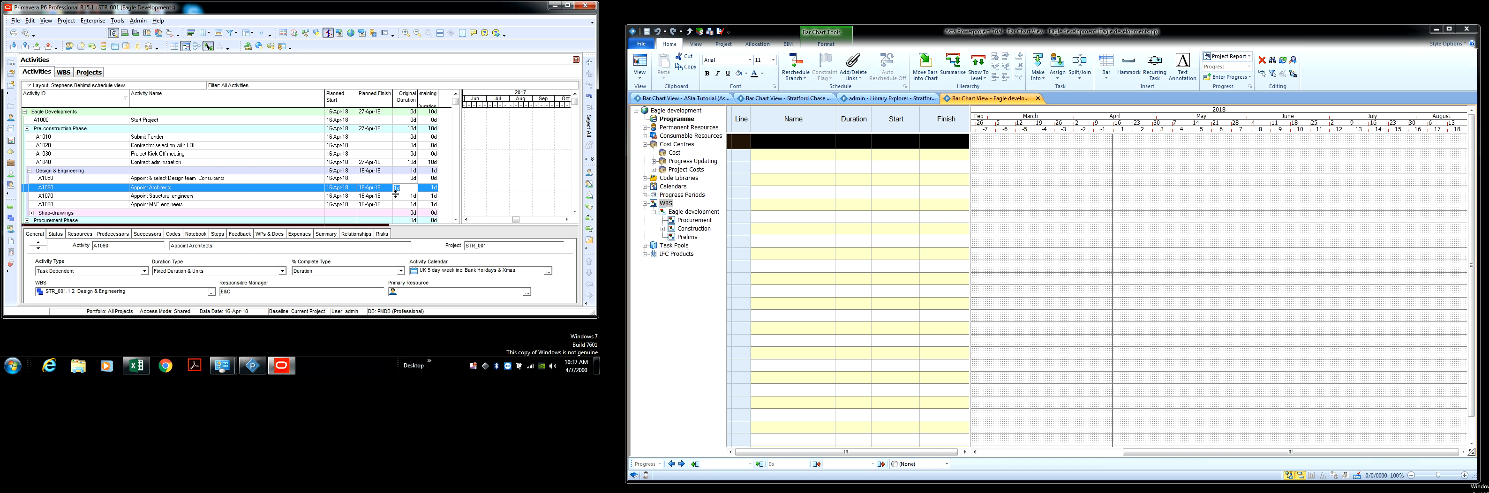
key(Return)
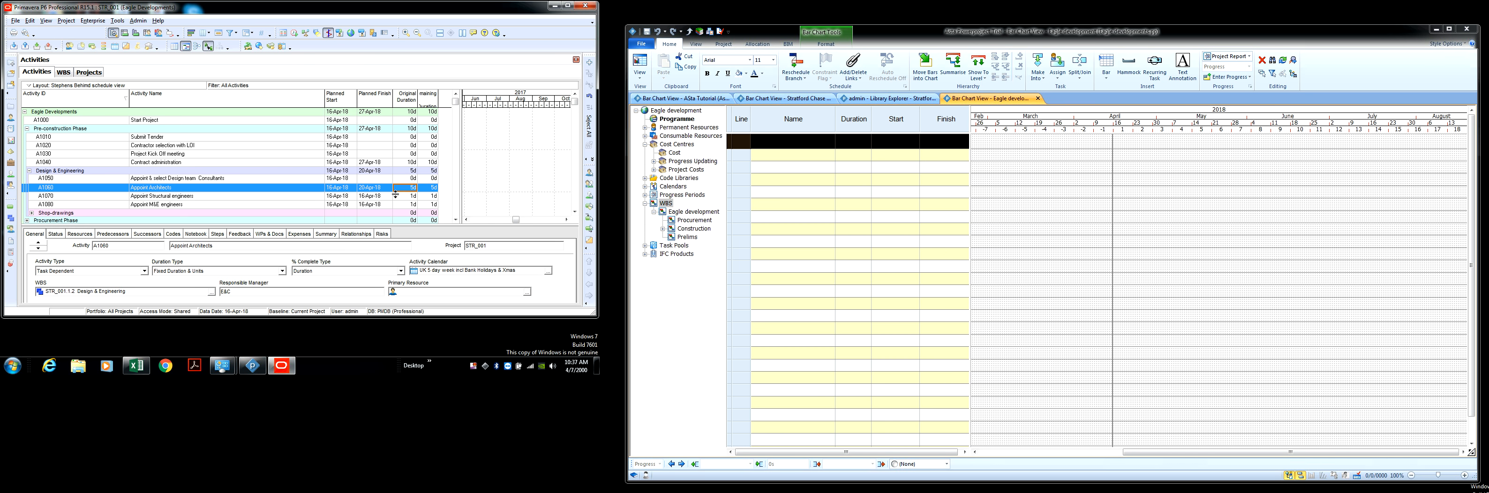
click(404, 196)
click(407, 197)
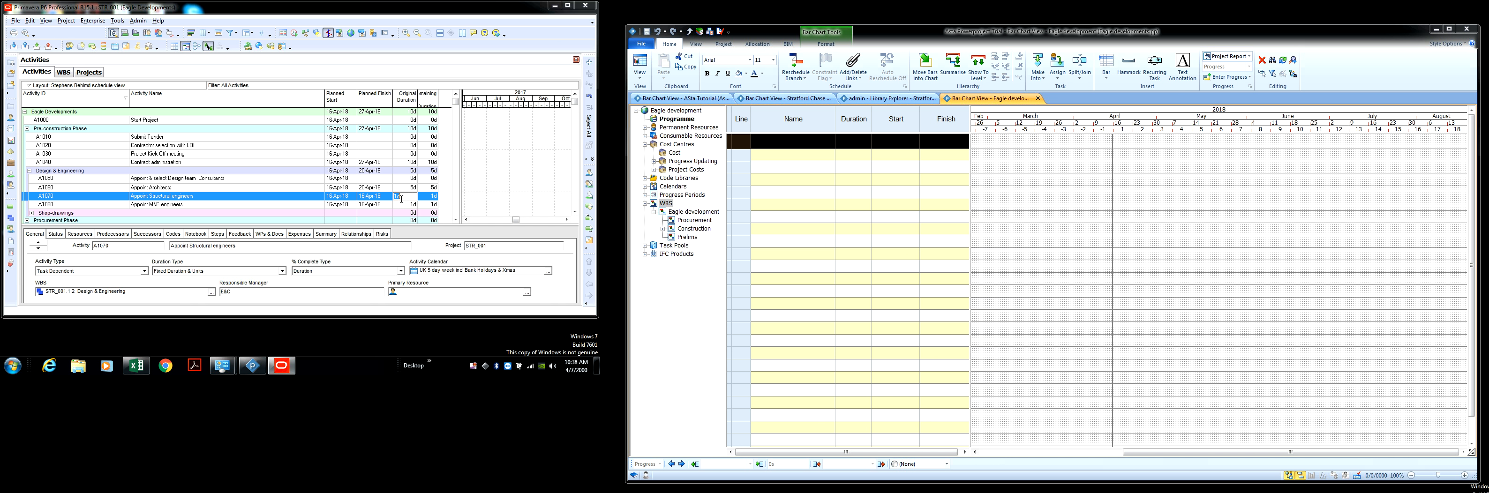
double_click(408, 196)
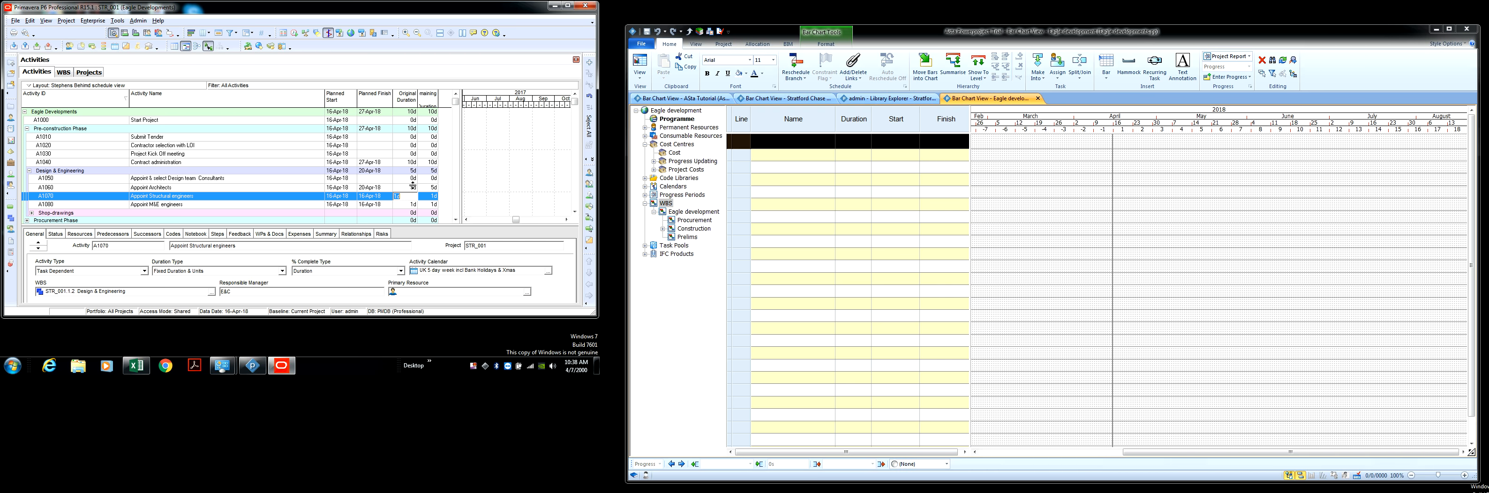
Fill down the 5-day original duration from Appoint Architects to the Structural engineers and M&E engineers activities.
click(413, 187)
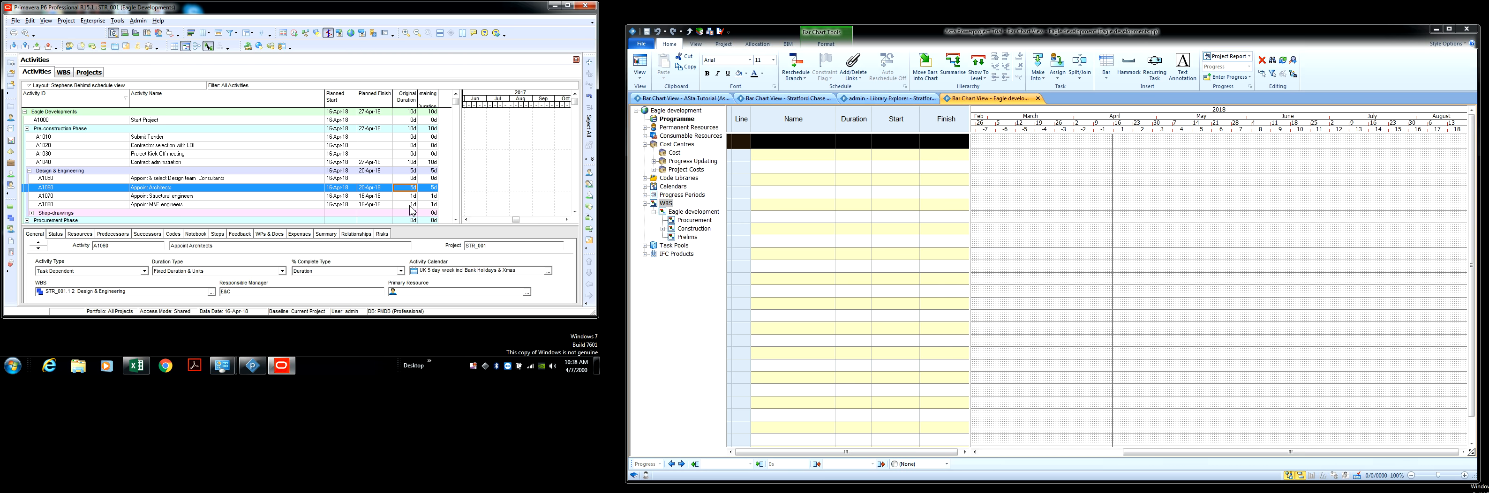
shift+click(410, 206)
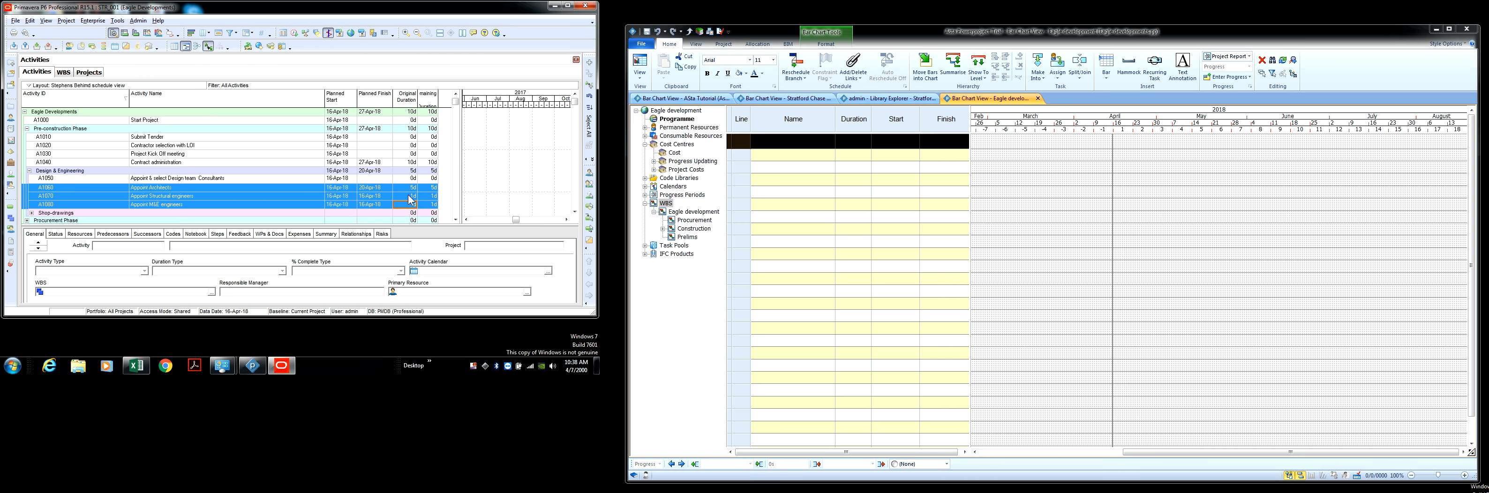
right_click(411, 200)
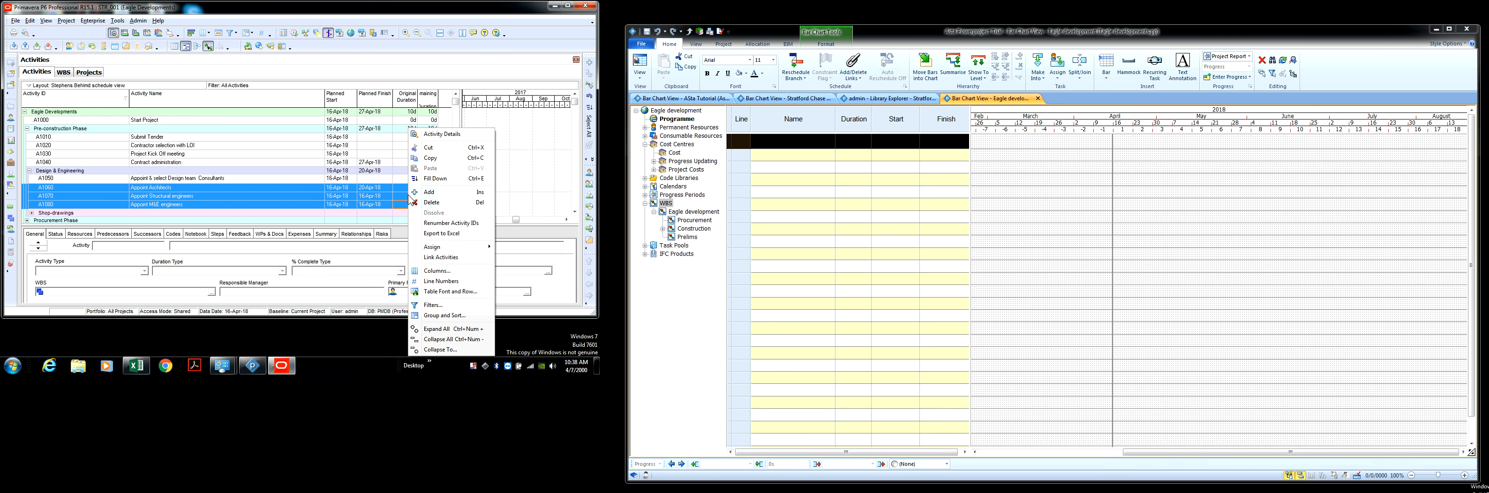
click(452, 180)
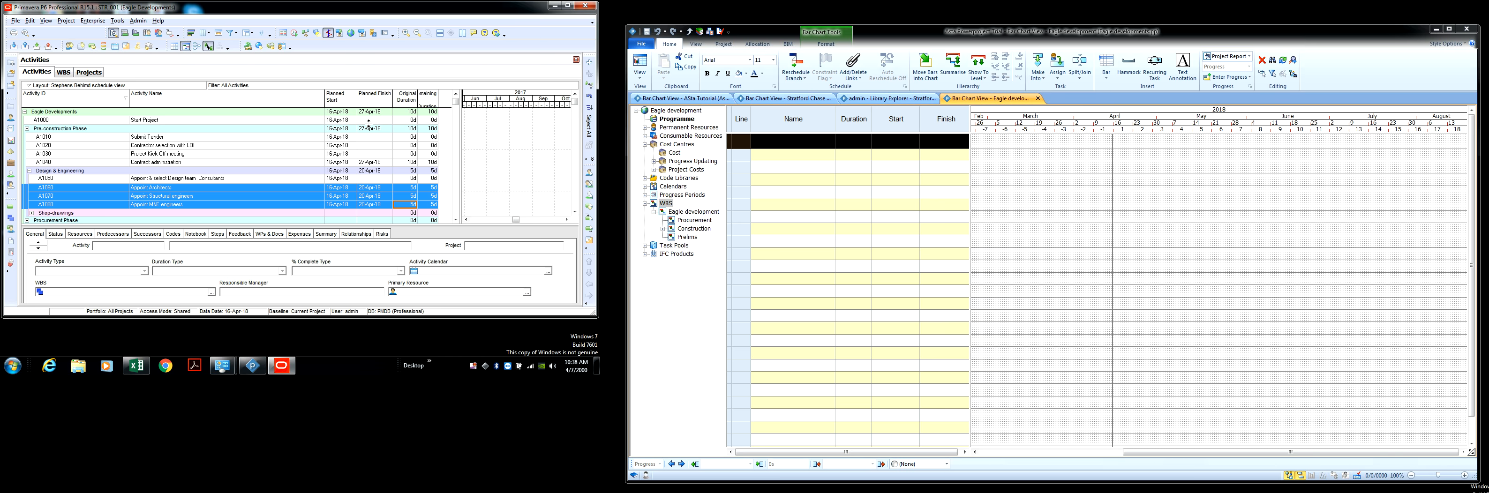
Narrow the Activity Name column and widen the Gantt chart area to show the activity bars in 2018.
click(404, 189)
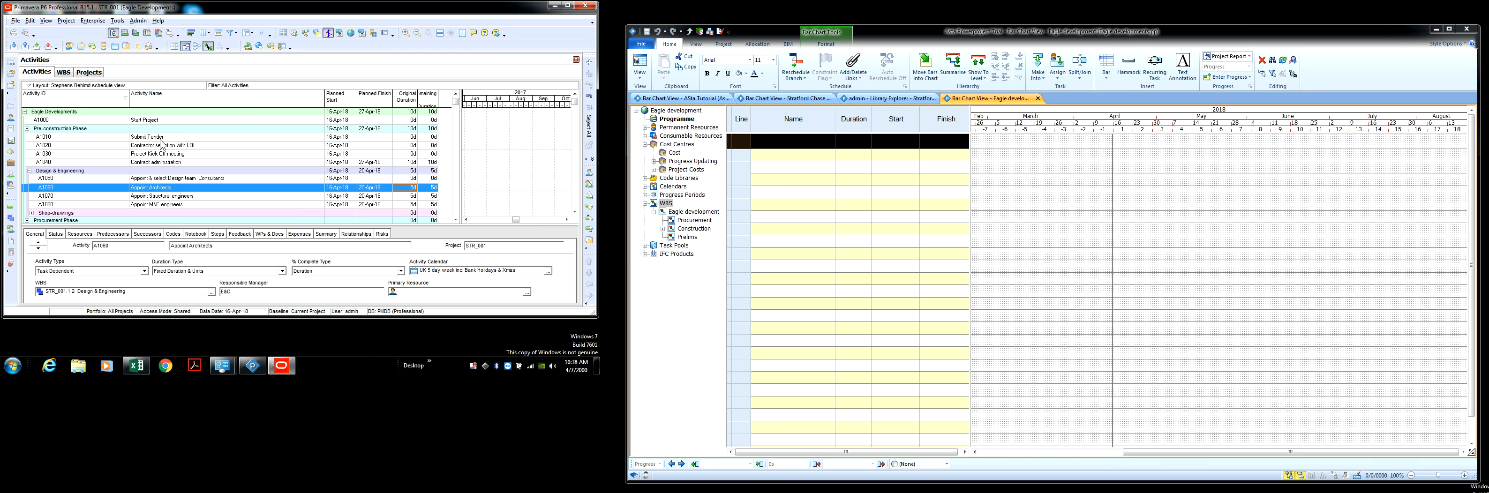
click(160, 139)
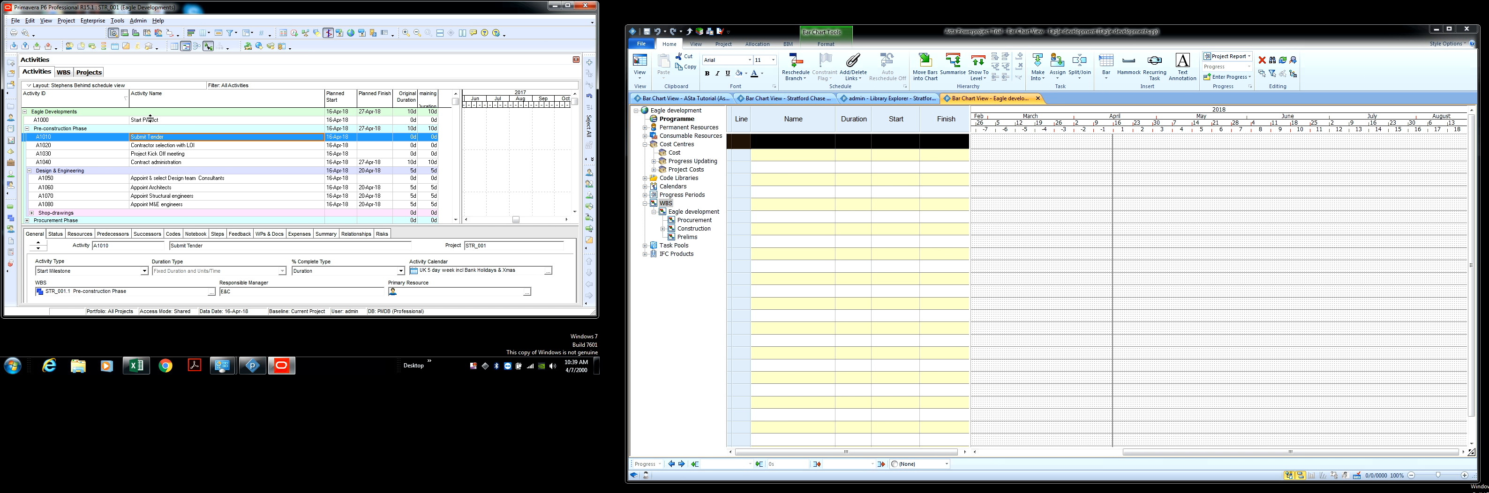
click(191, 119)
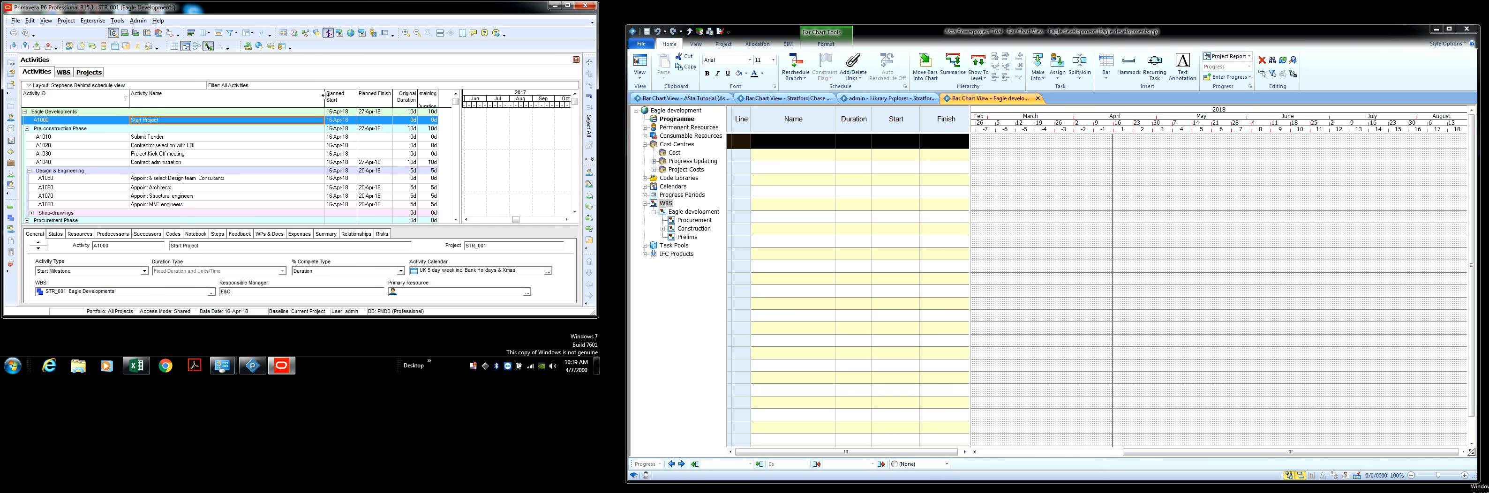
drag(326, 94, 250, 94)
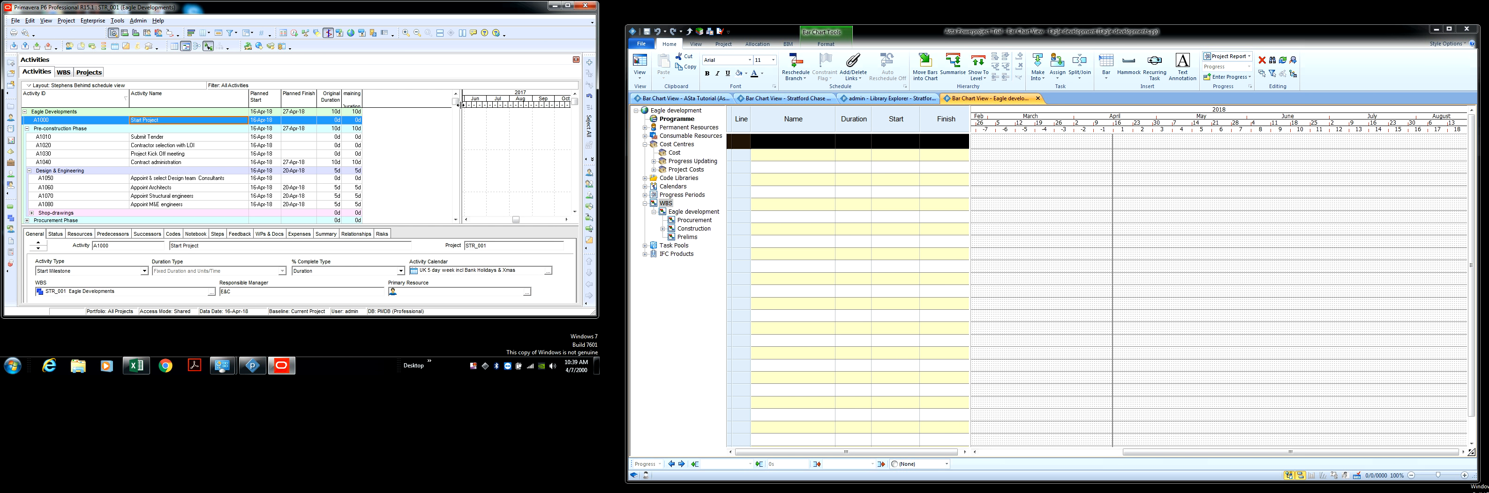
drag(458, 105, 372, 106)
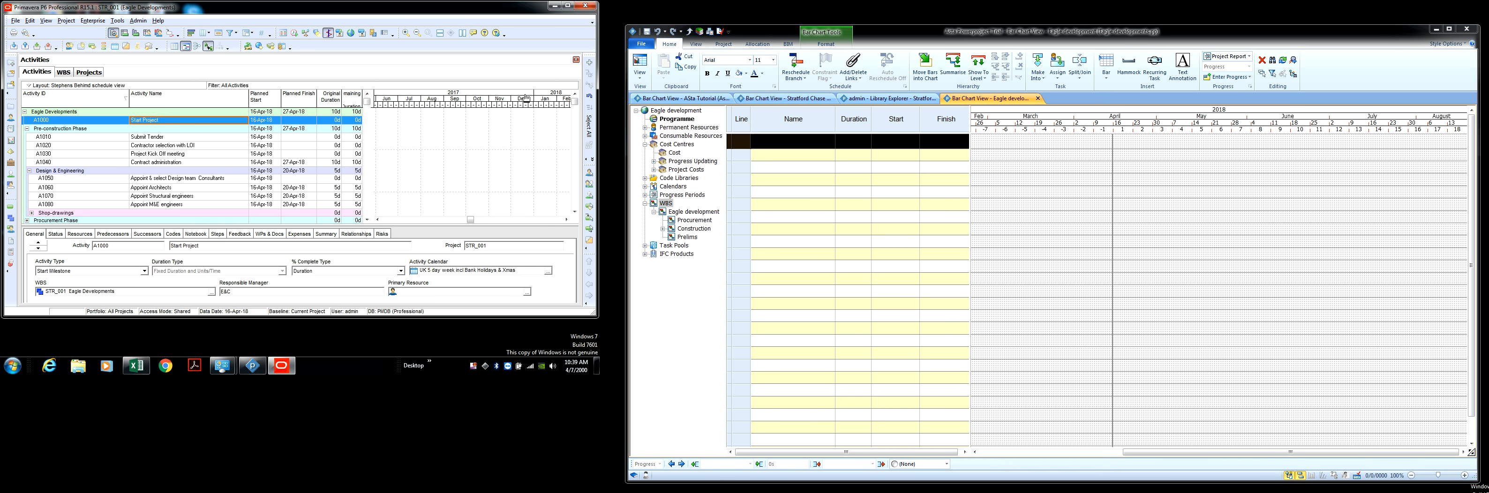
drag(486, 97, 334, 120)
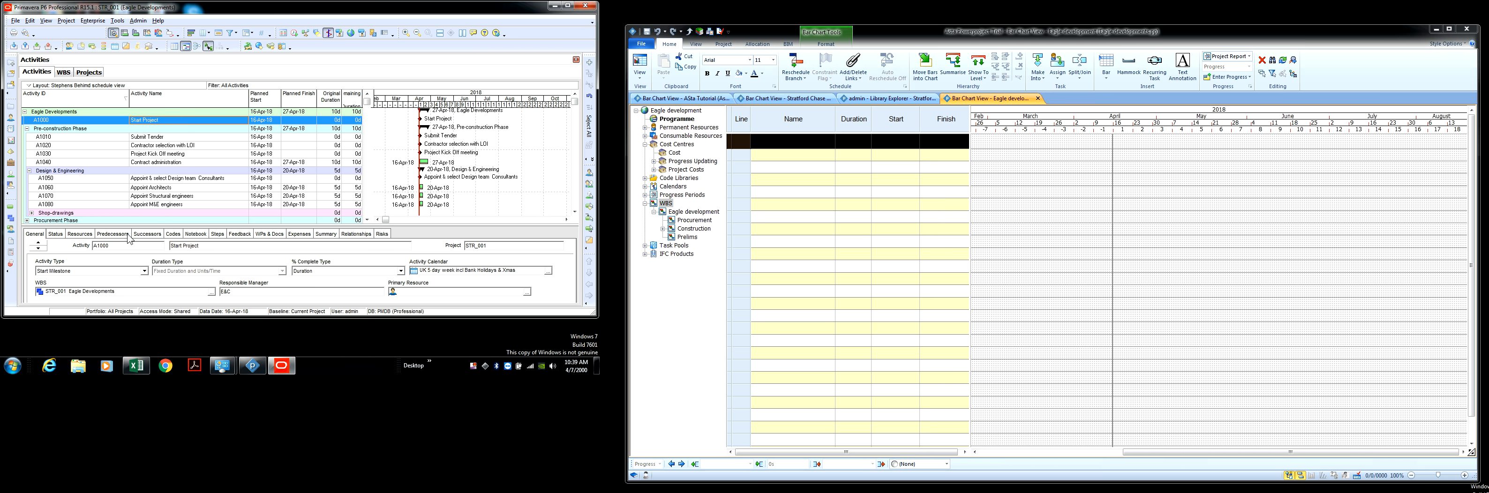
Show the predecessor details of Start Project, enlarge the details area, and widen the activity table for more columns.
click(116, 234)
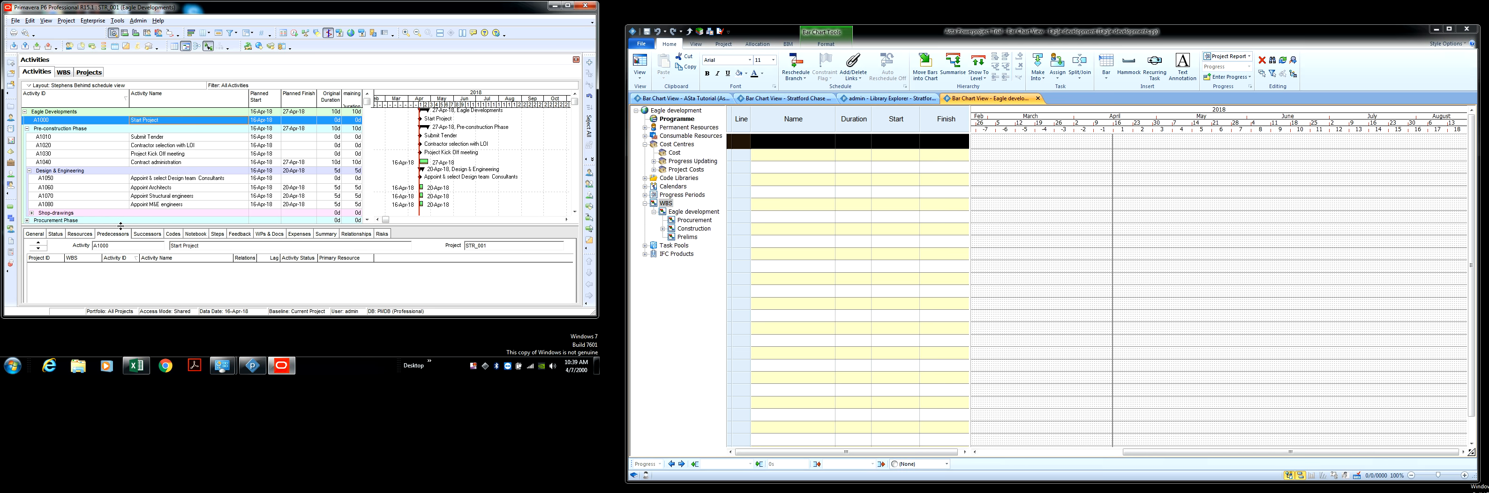
drag(121, 226, 116, 209)
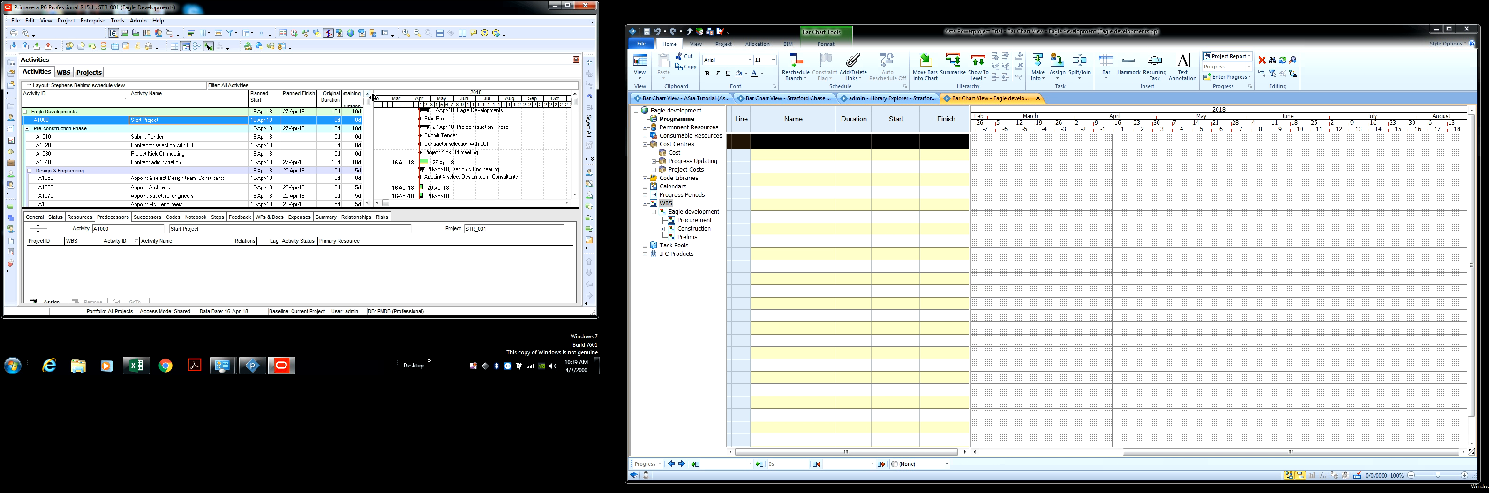
drag(375, 98, 432, 98)
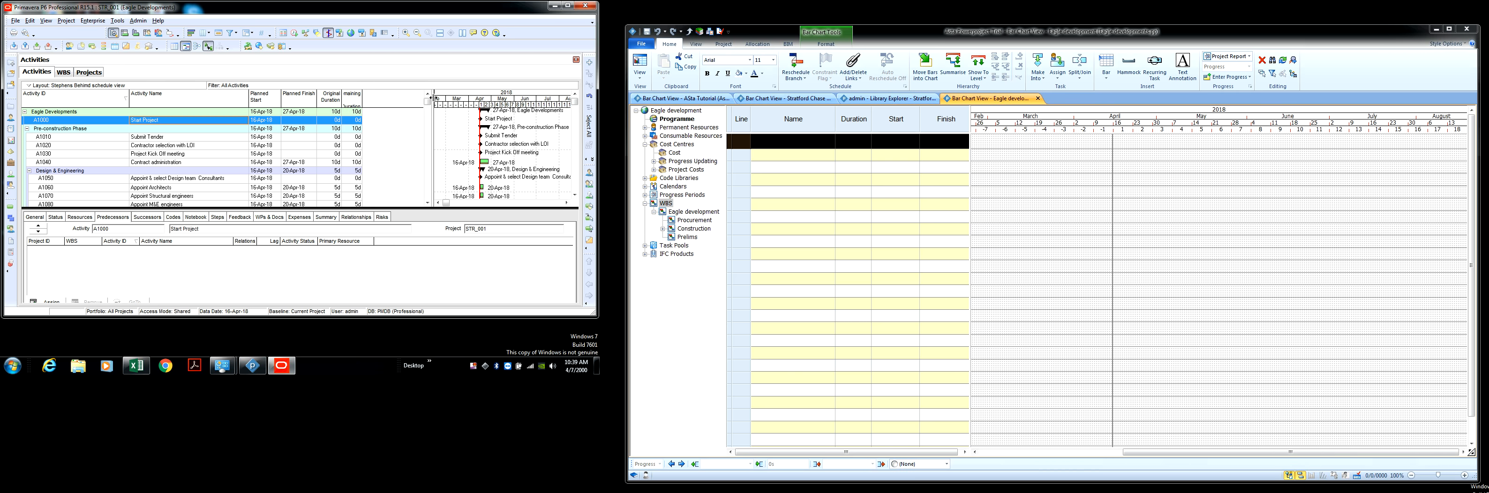
List the available column options ungrouped and add Predecessors and Successors to the activity table's columns.
right_click(372, 105)
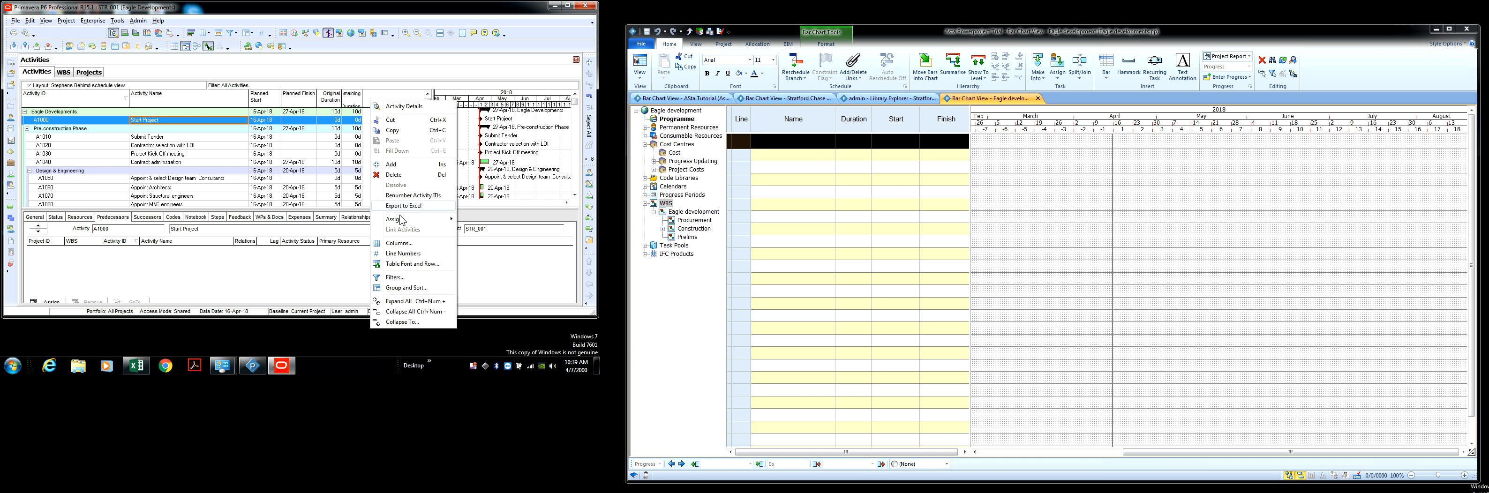
click(405, 244)
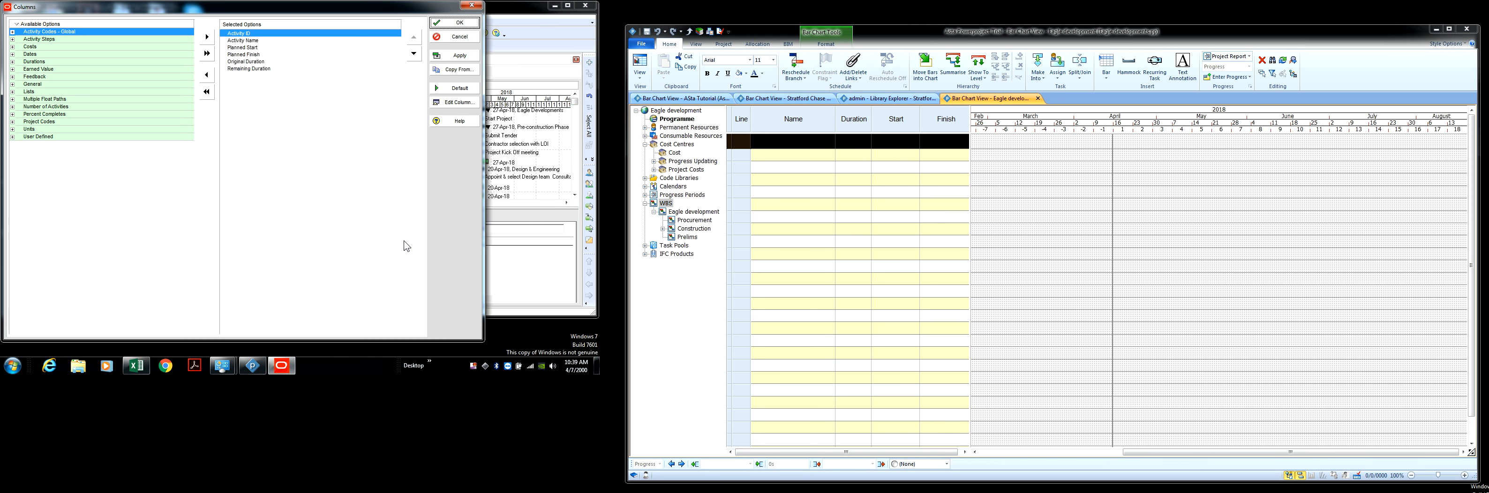
click(25, 30)
right_click(29, 25)
mouse_move(46, 62)
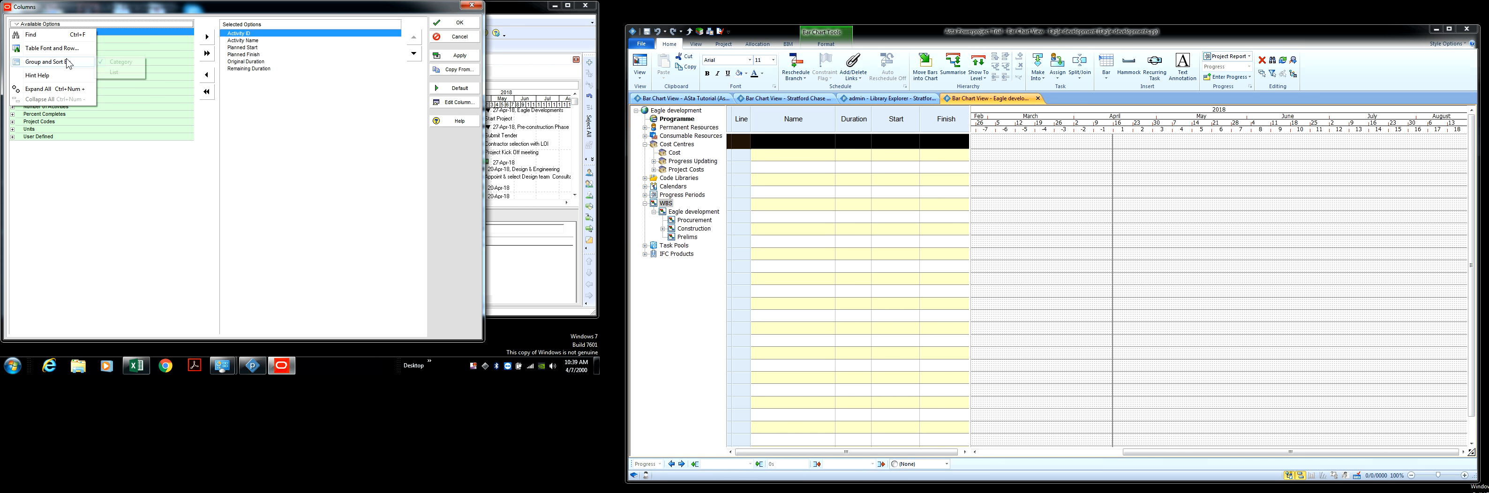
click(116, 73)
scroll(191, 87, down, 3)
scroll(190, 87, down, 20)
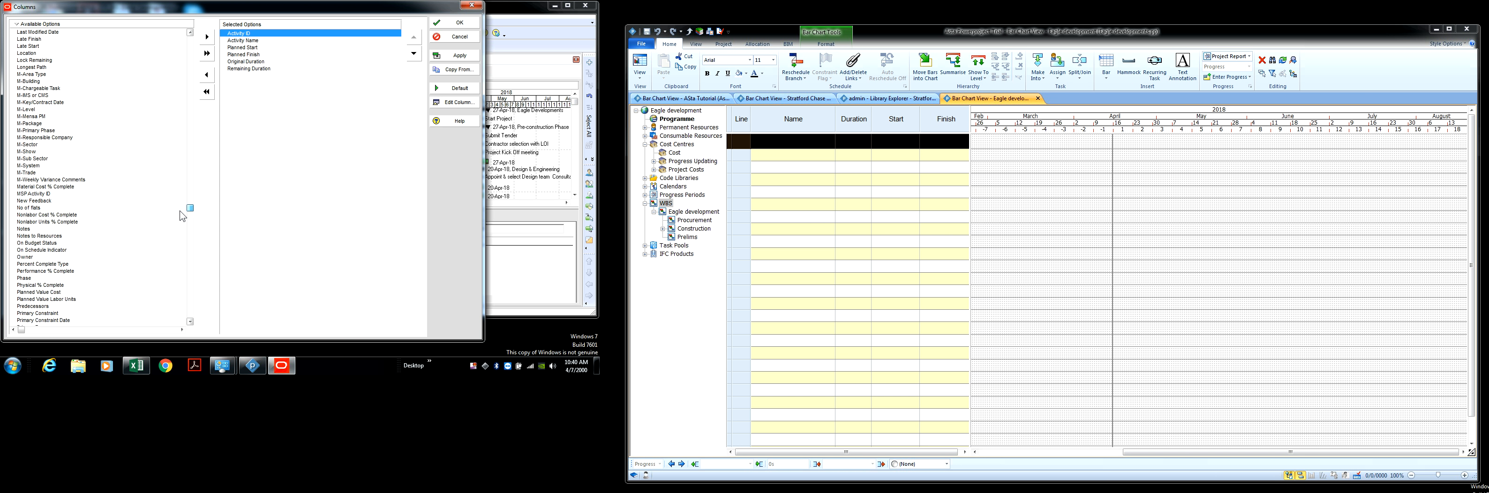
drag(181, 212, 160, 228)
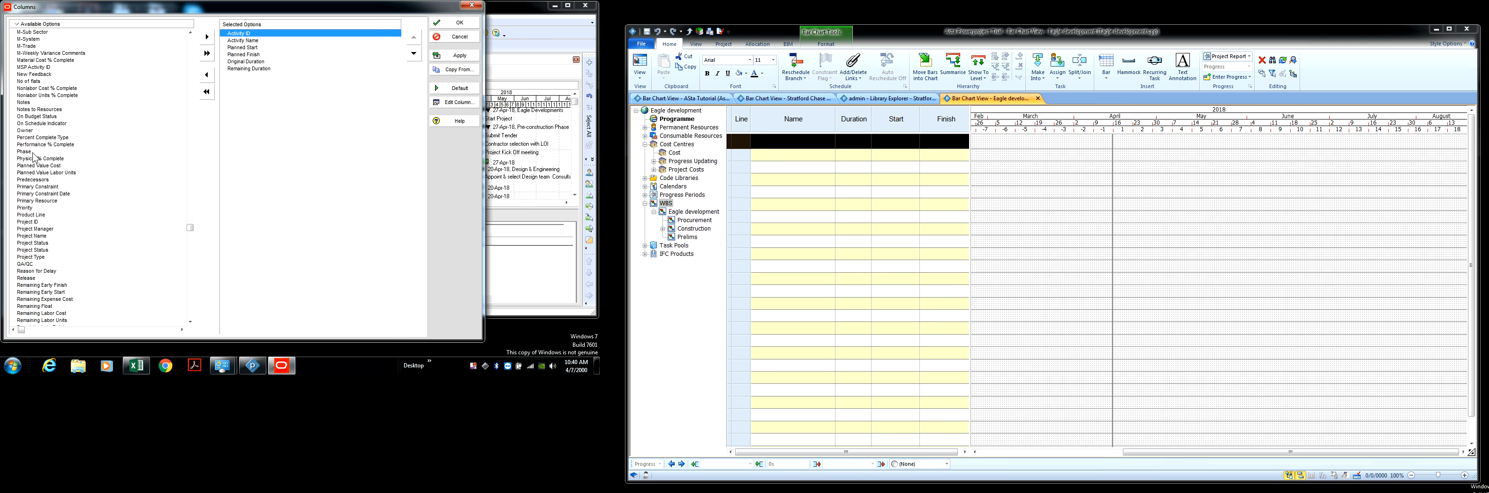
double_click(35, 179)
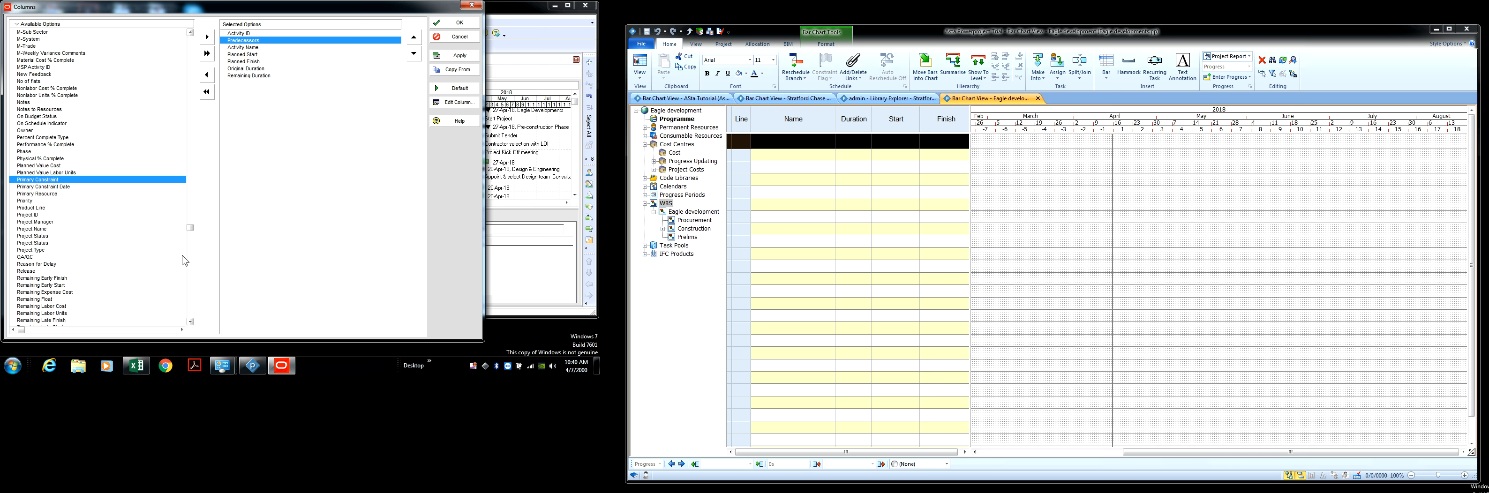
drag(188, 228, 180, 290)
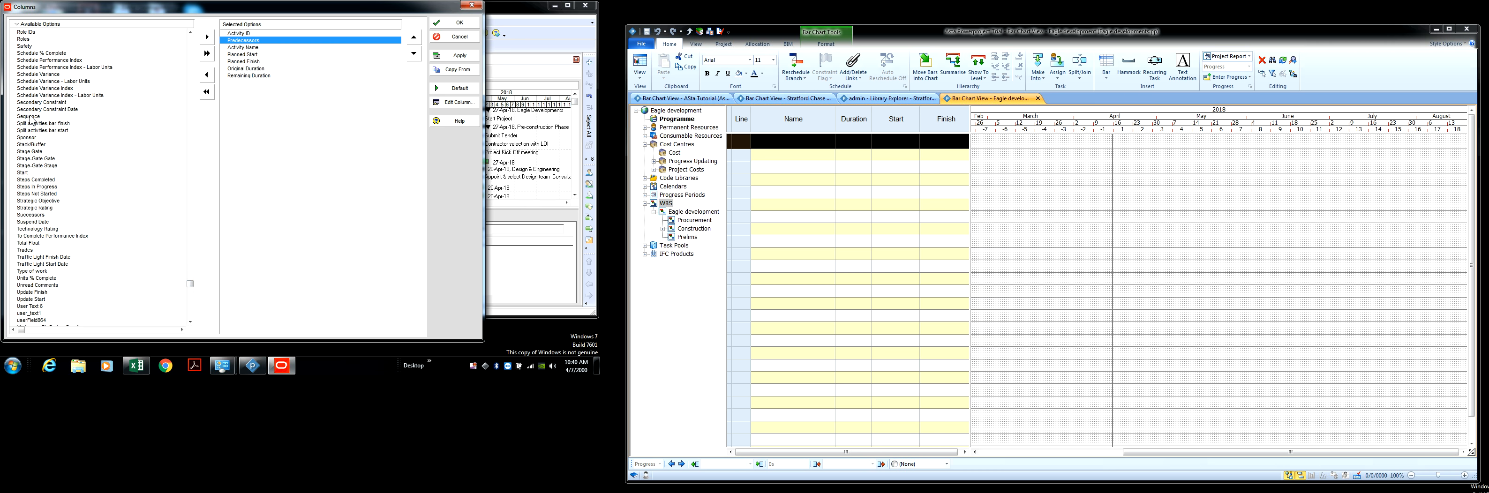
double_click(37, 216)
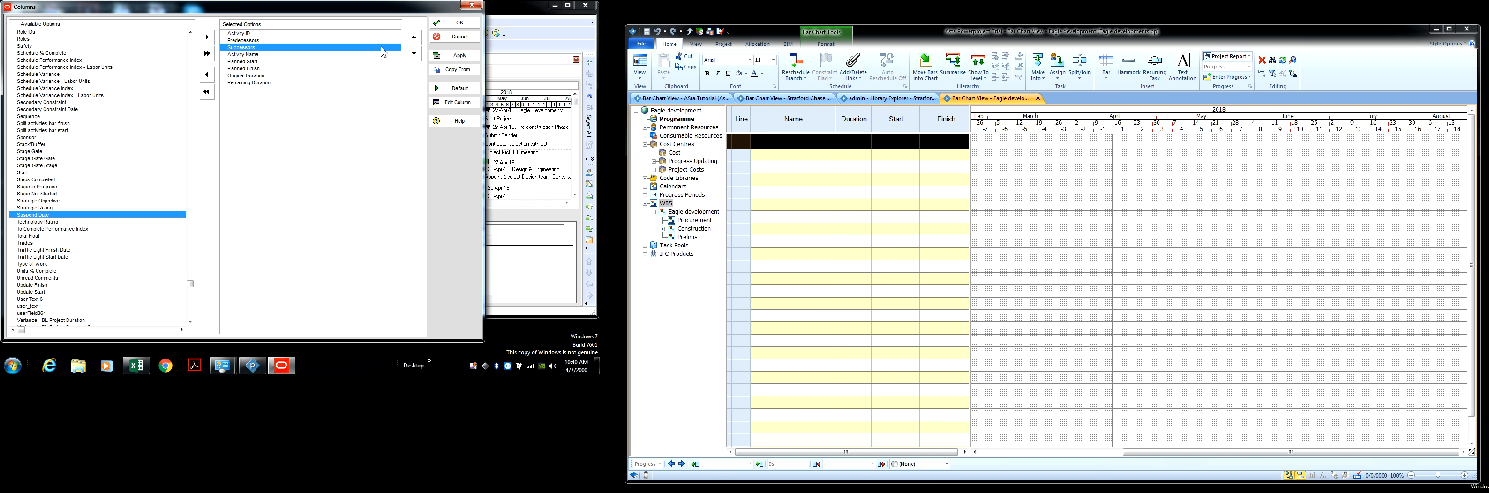
Move the Predecessors and Successors columns after Remaining Duration and apply the column layout.
click(414, 57)
click(414, 57)
click(415, 58)
click(415, 59)
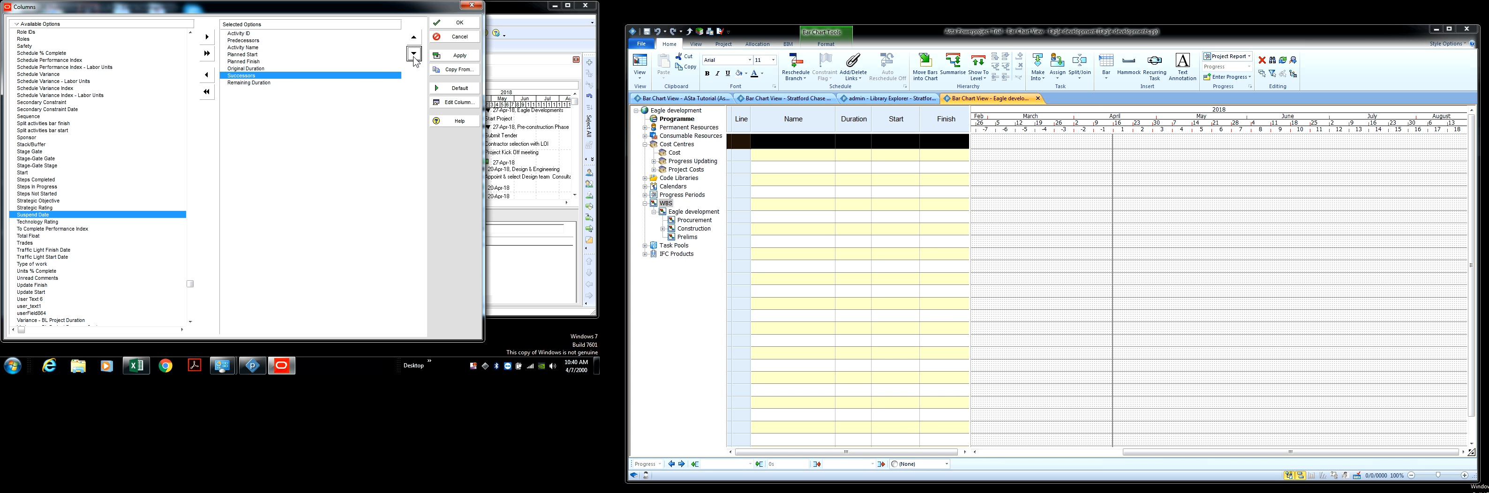
click(414, 58)
click(248, 40)
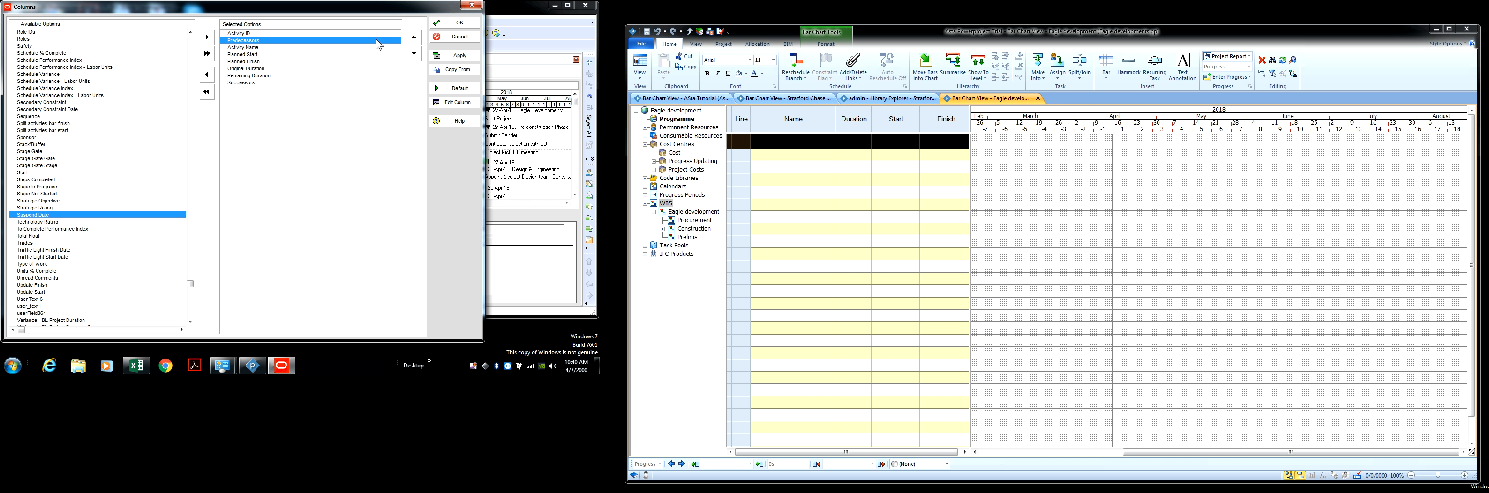
click(415, 55)
click(414, 55)
click(414, 55)
click(414, 55)
click(420, 54)
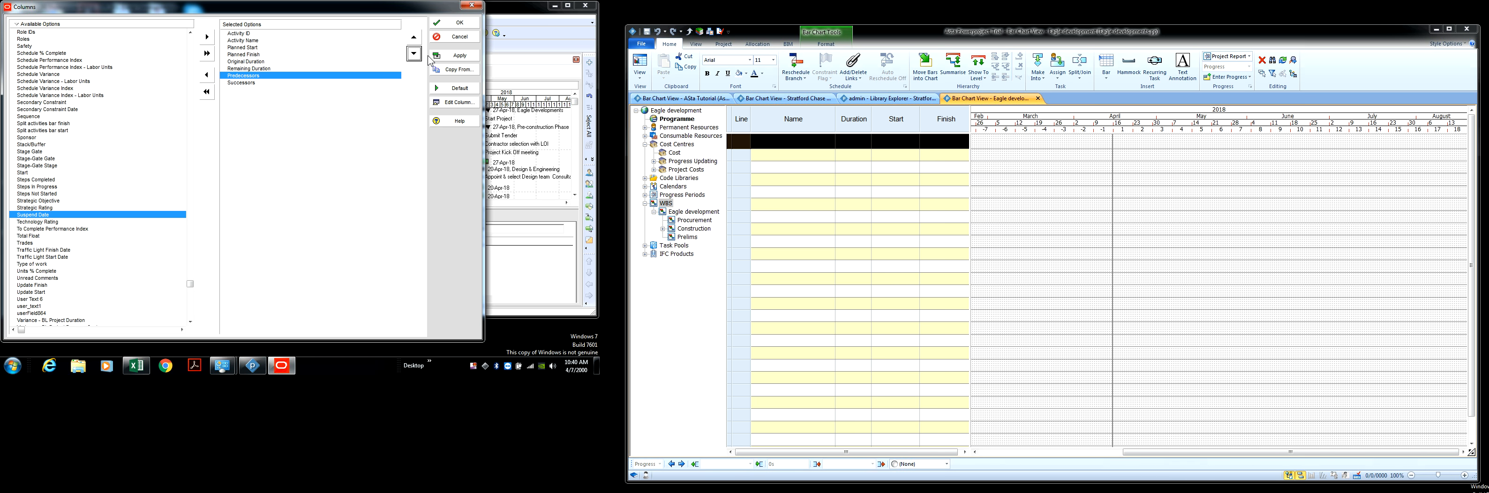
click(456, 56)
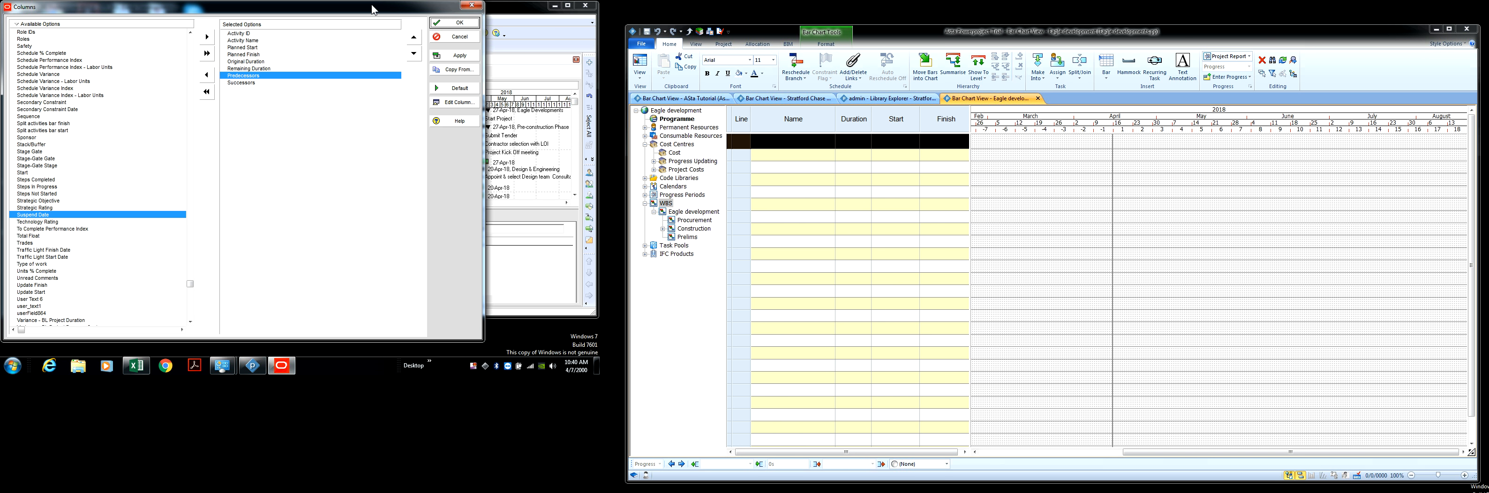
drag(375, 12, 448, 168)
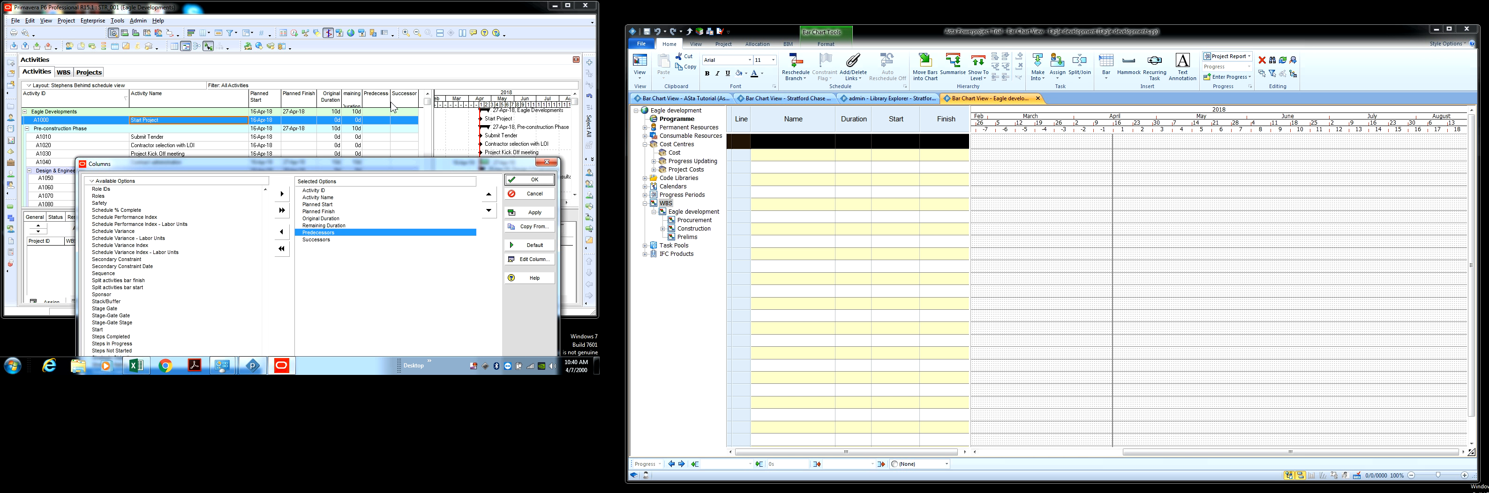
click(527, 180)
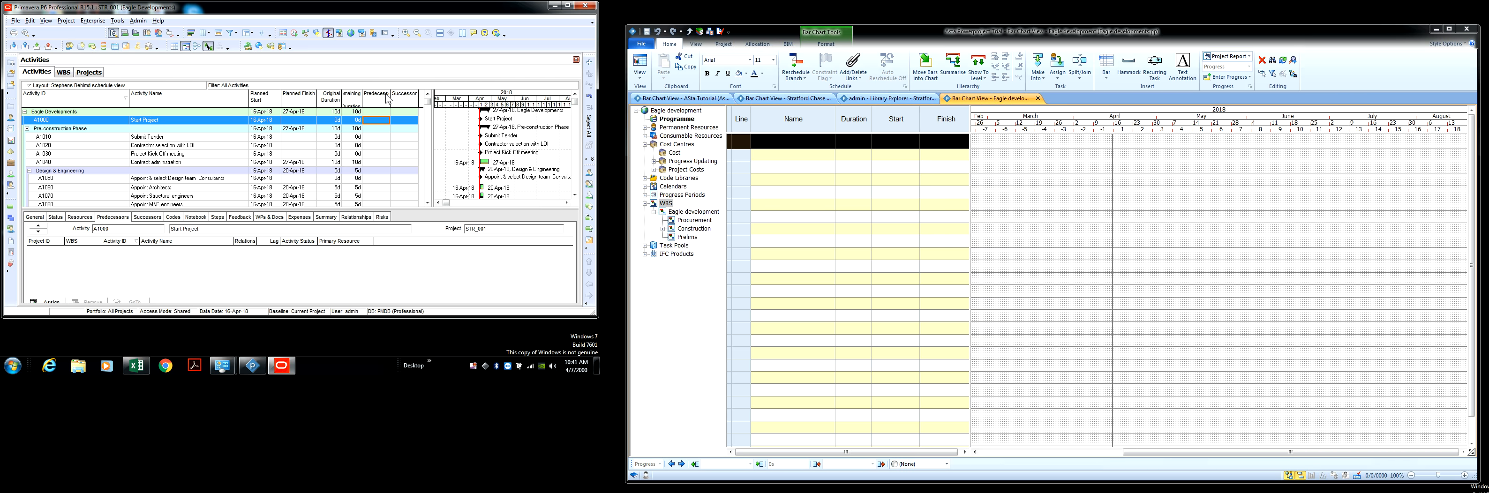
double_click(387, 125)
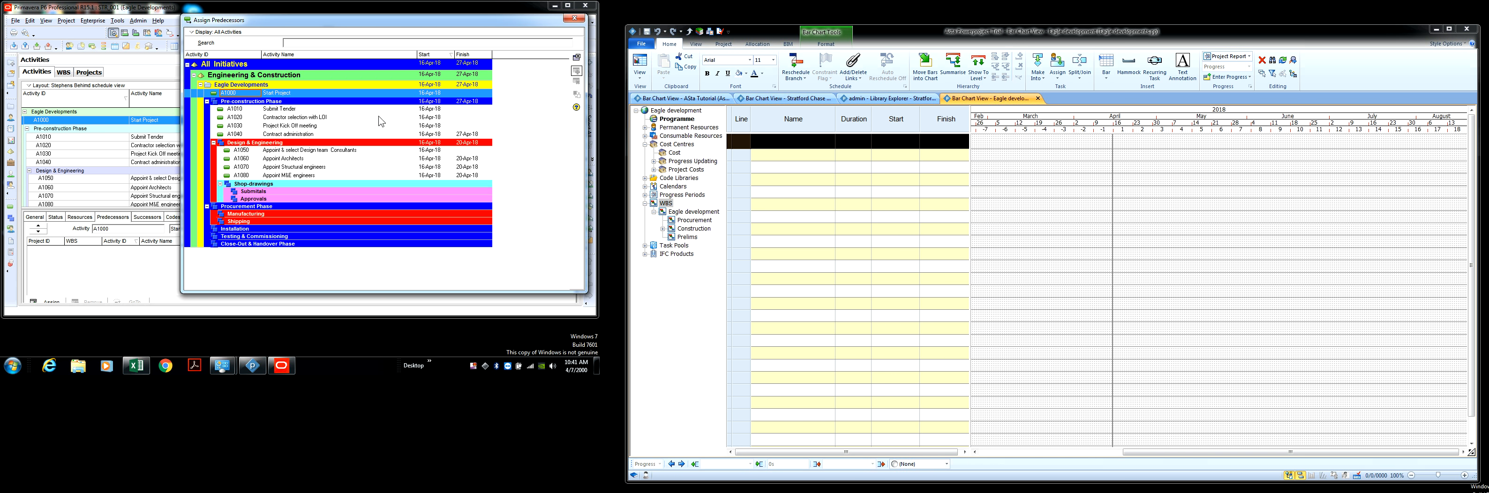
click(434, 11)
drag(435, 16, 428, 152)
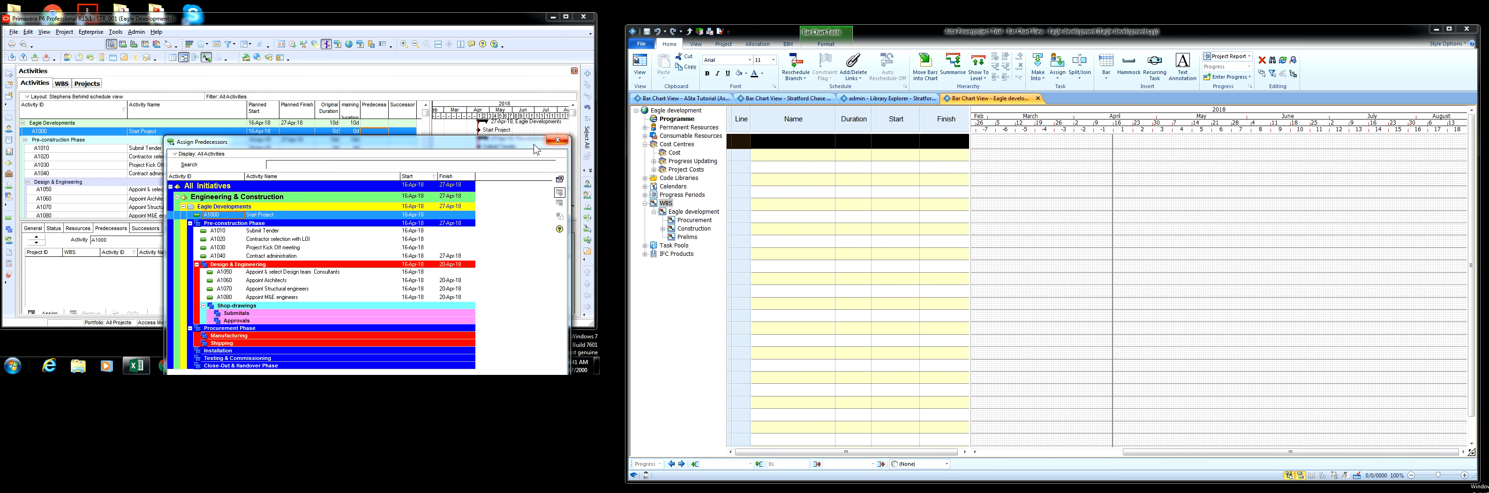
click(557, 141)
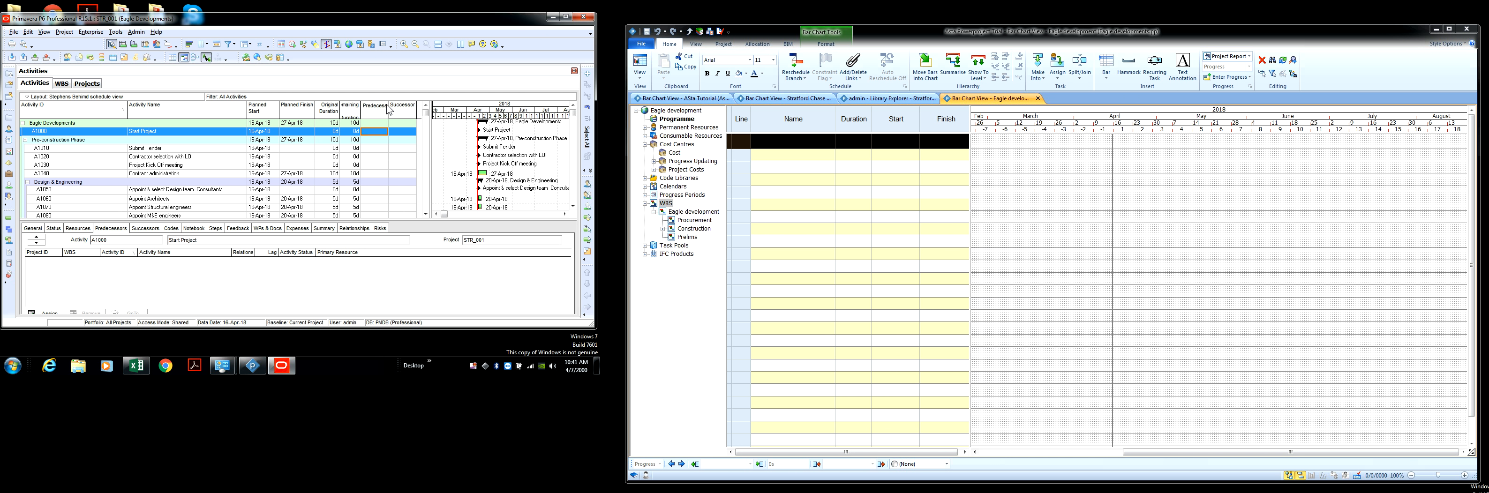
Widen the Predecessors column and the activity table so the Successors column fits.
drag(387, 106, 397, 106)
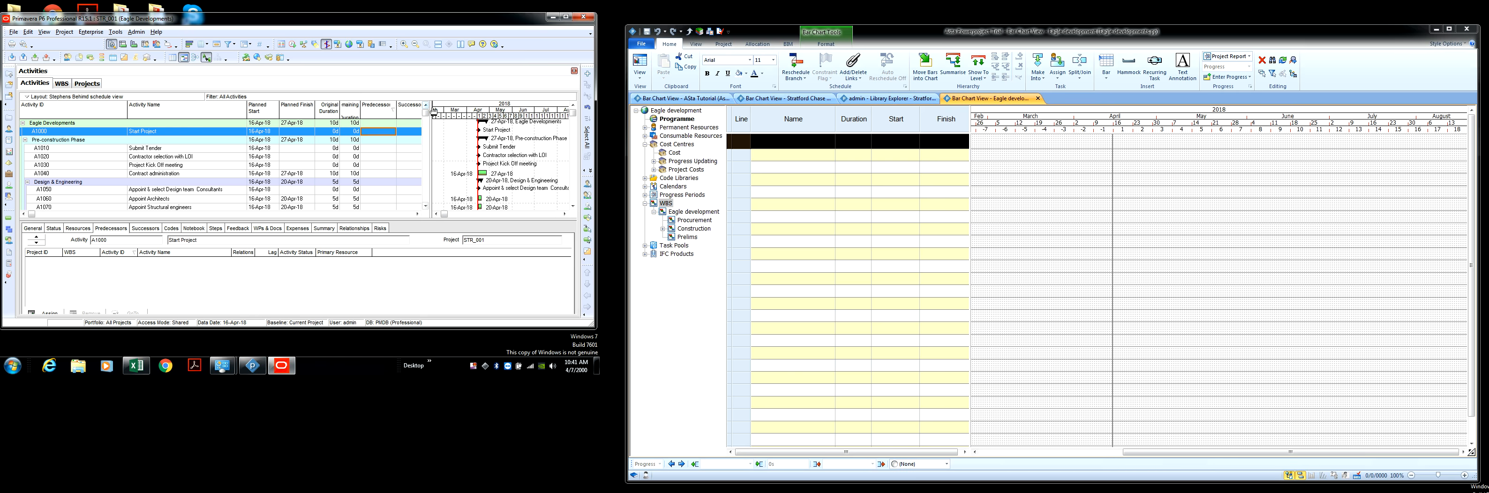
mouse_move(434, 108)
mouse_down()
mouse_move(456, 107)
mouse_move(433, 107)
mouse_up()
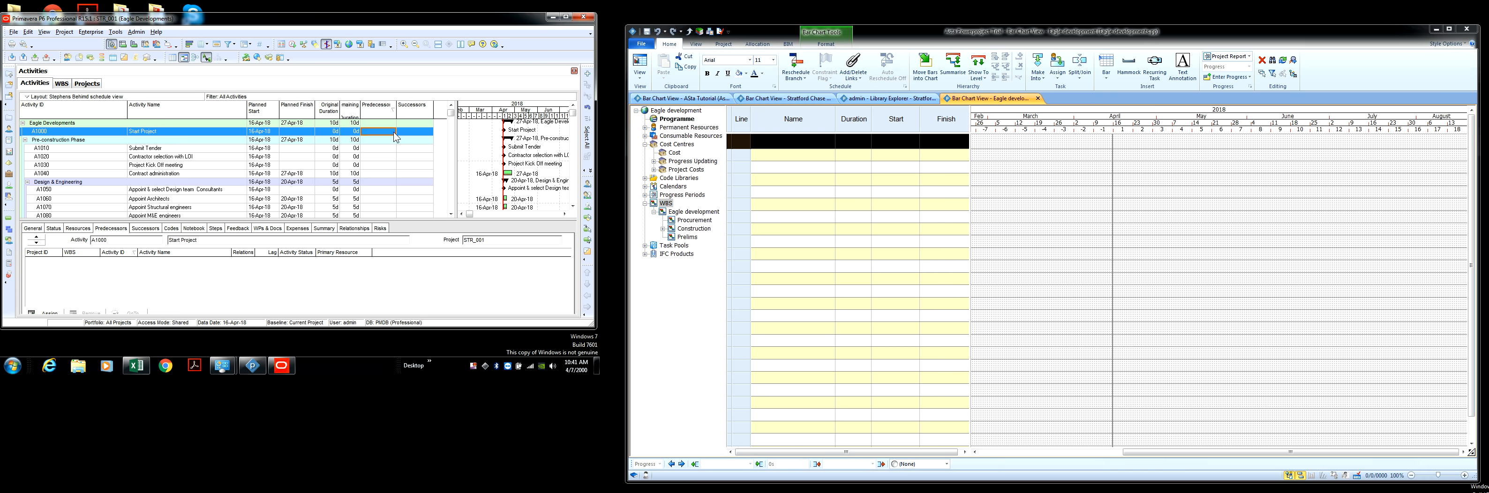
double_click(364, 131)
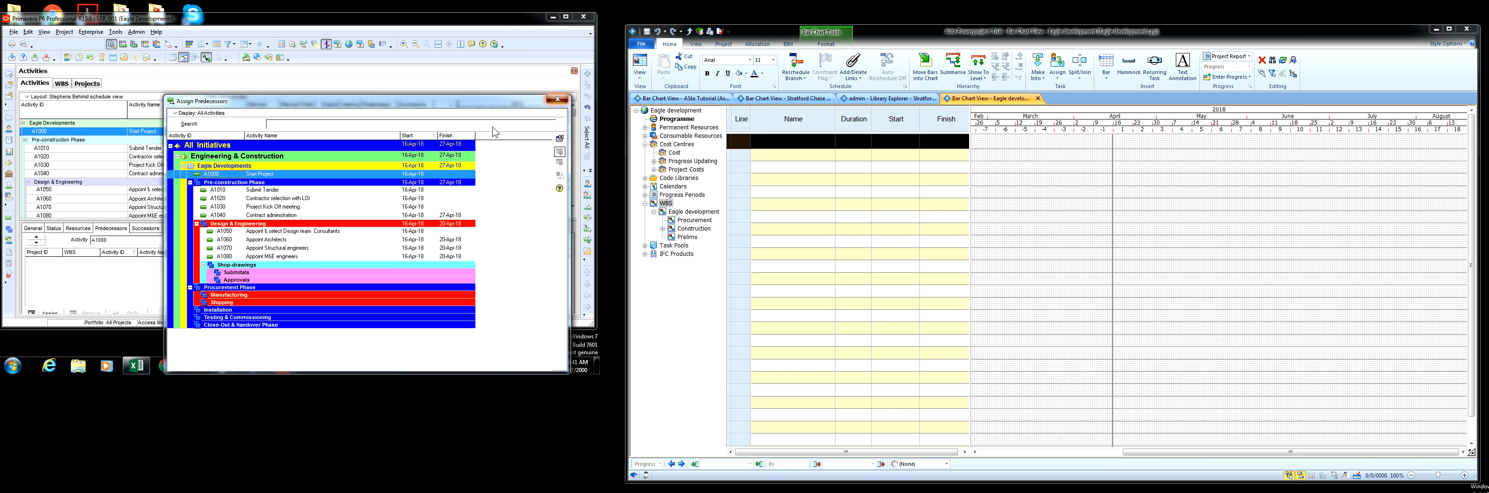
click(558, 99)
double_click(392, 133)
drag(192, 102, 178, 84)
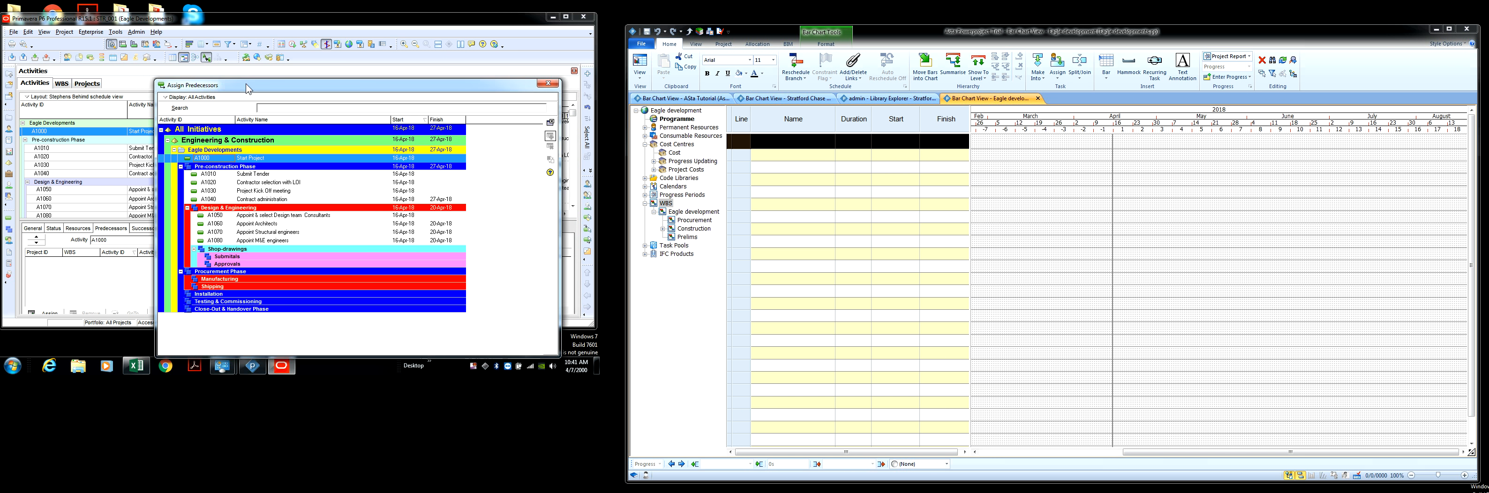
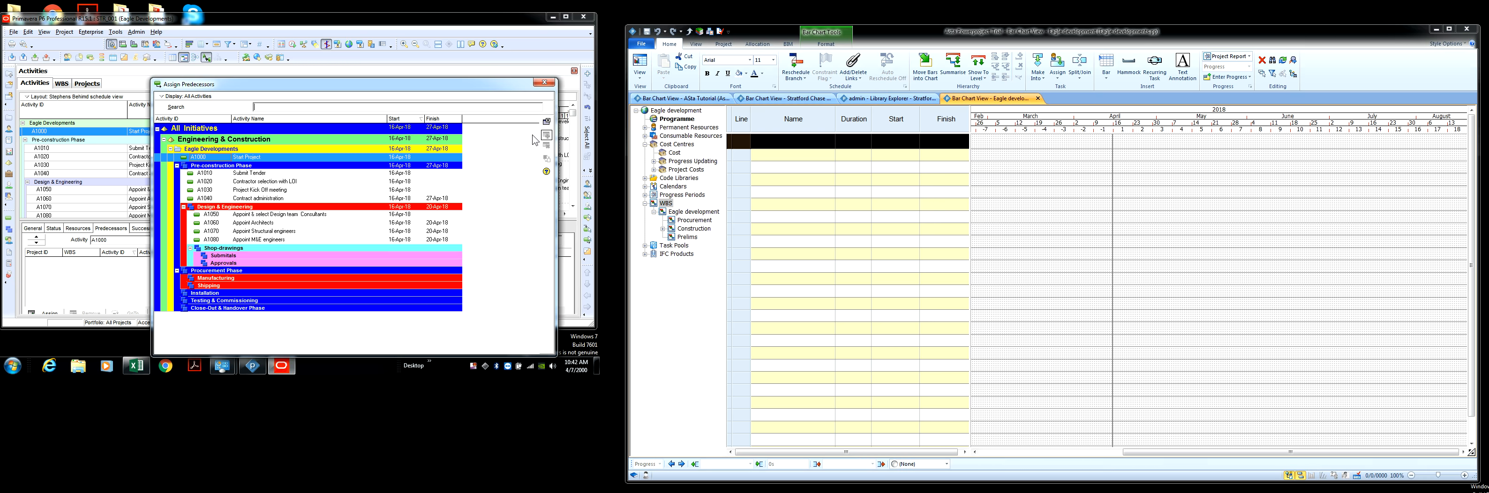
click(546, 121)
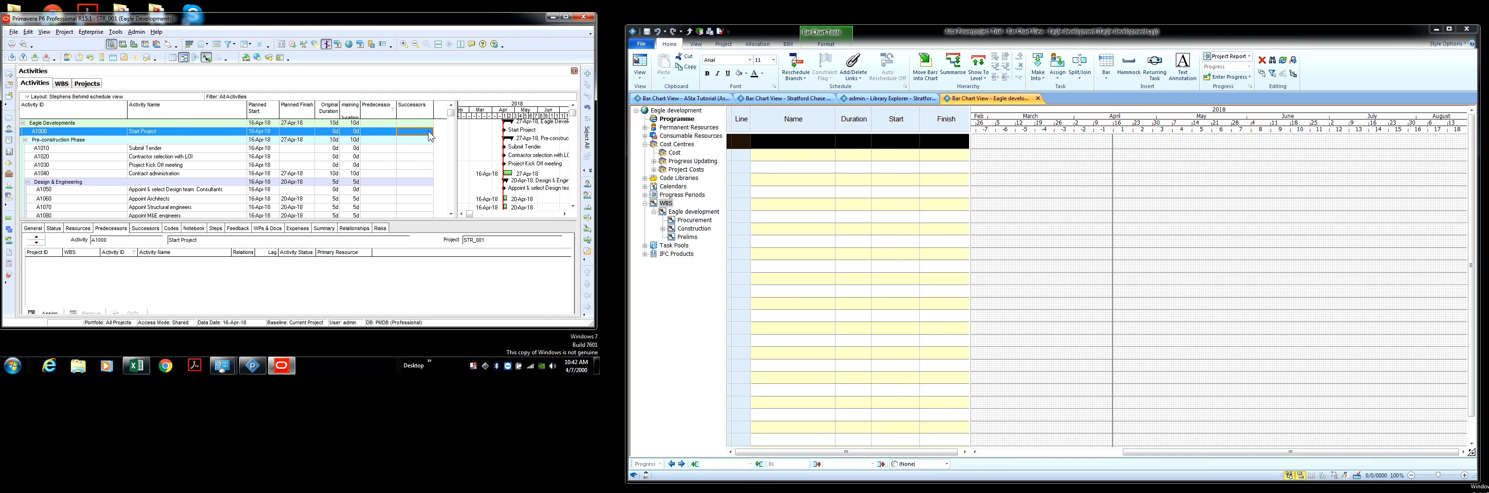
Assign the Submit Tender activity as the successor of Start Project.
double_click(429, 137)
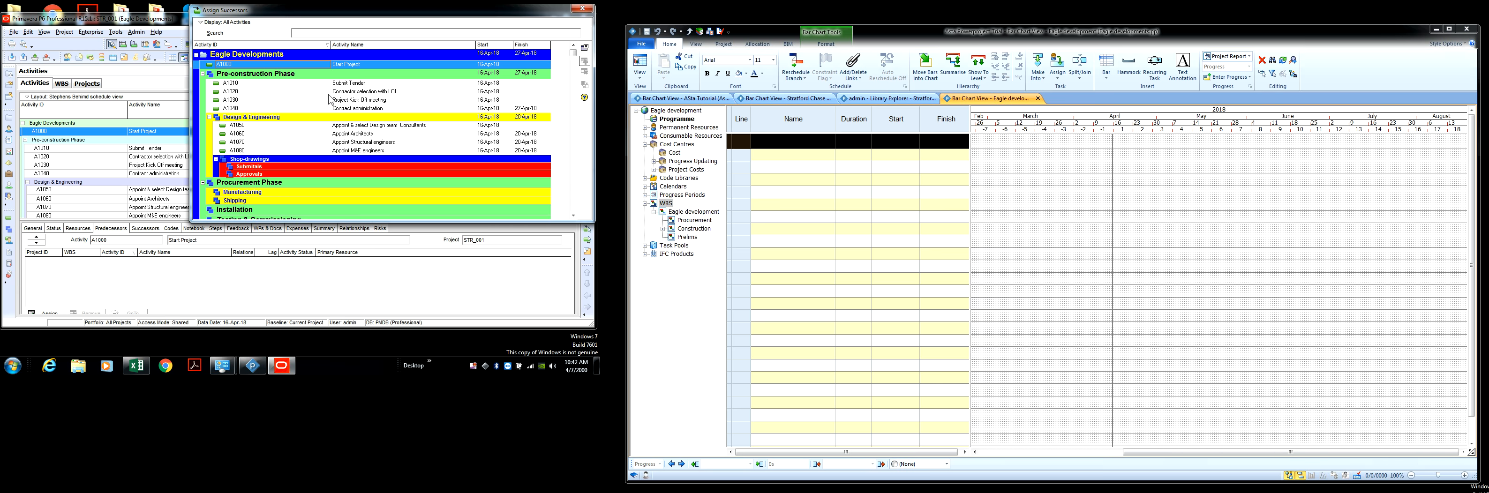
click(362, 84)
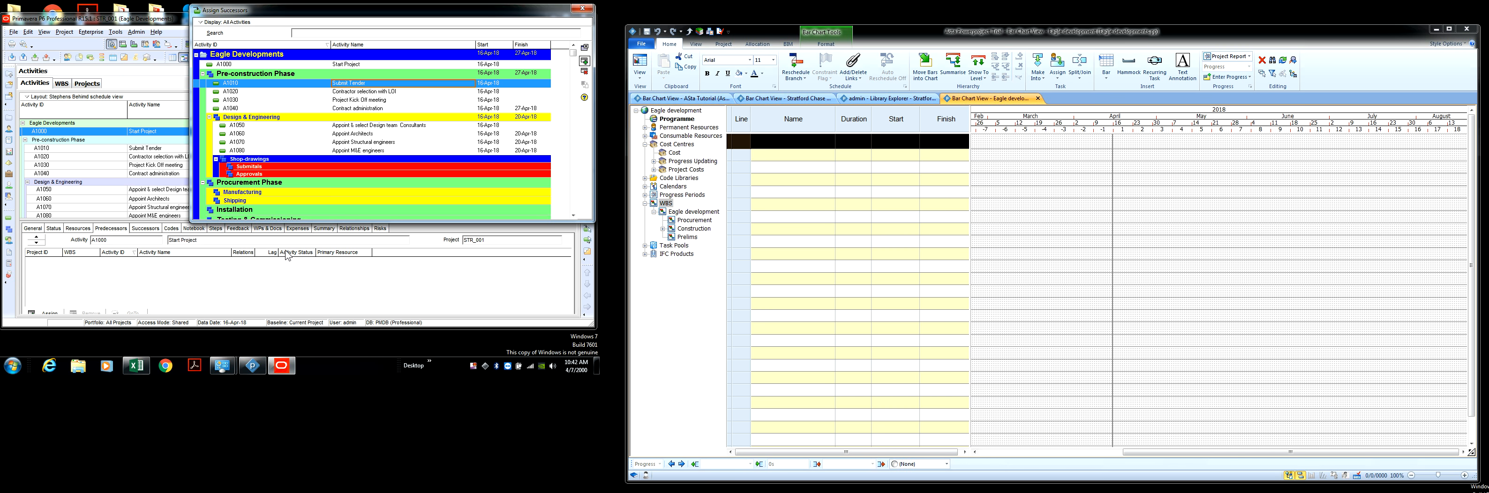
click(581, 8)
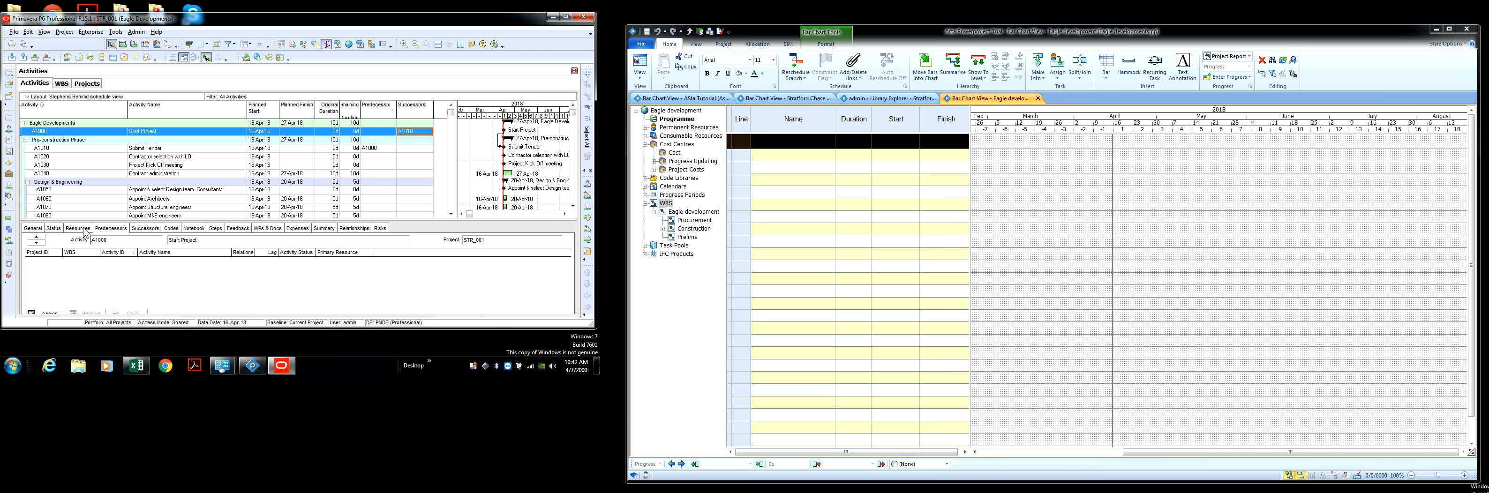
Review the predecessor and successor relationships of the Start Project activity.
click(148, 230)
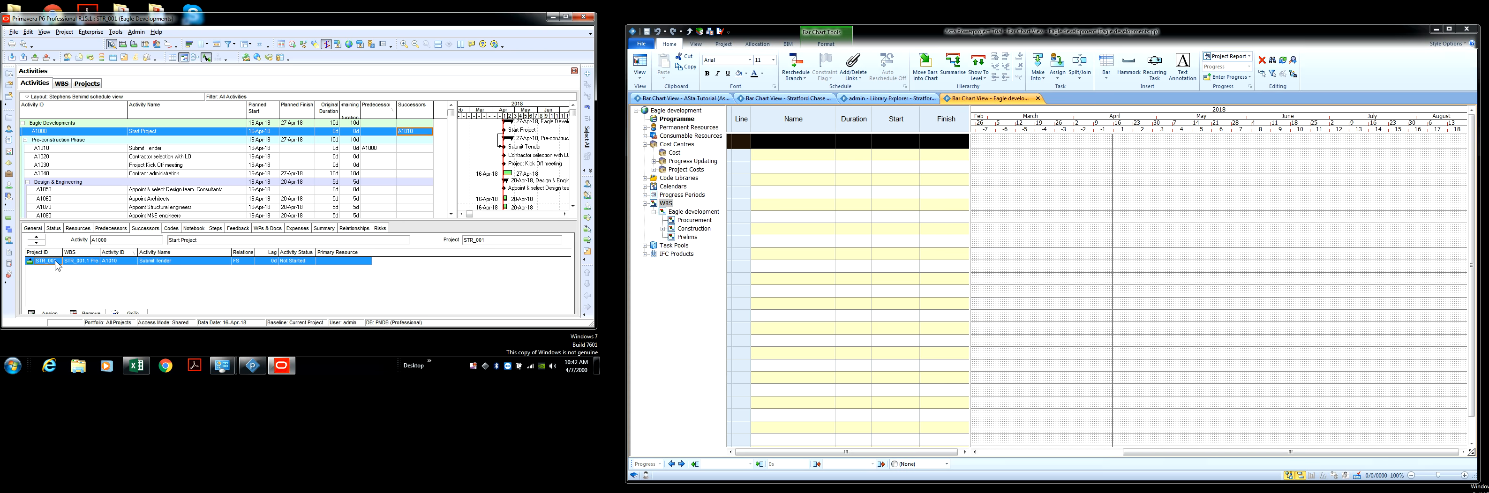
click(188, 276)
click(120, 261)
click(111, 228)
click(138, 230)
Open the column settings for the successor details and list the available options ungrouped.
right_click(386, 258)
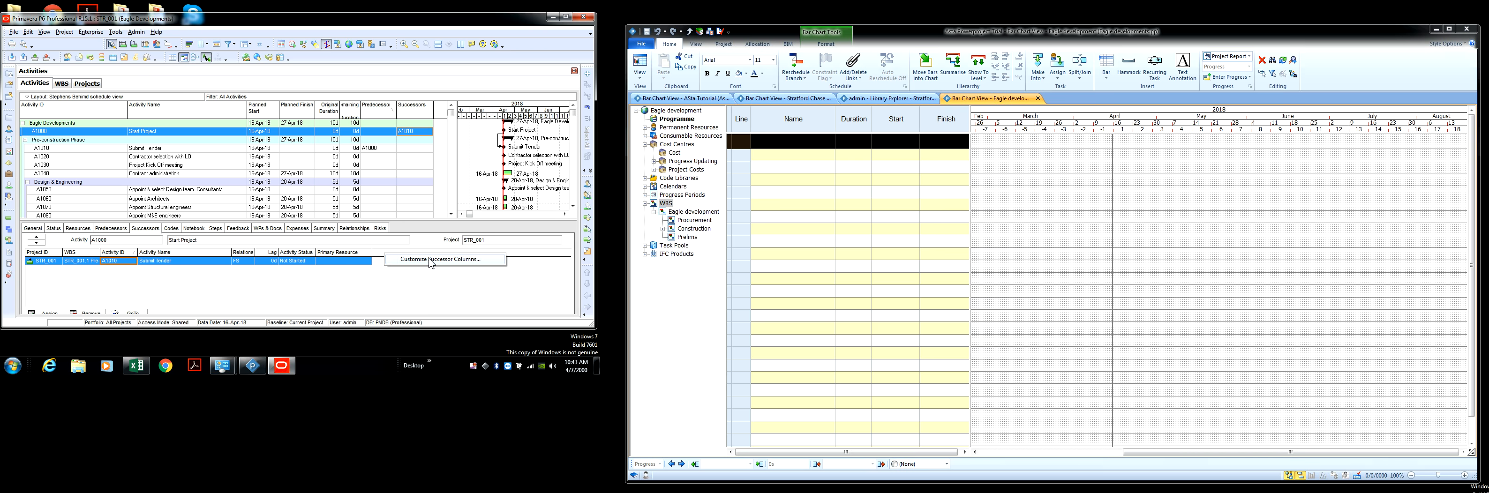
click(424, 284)
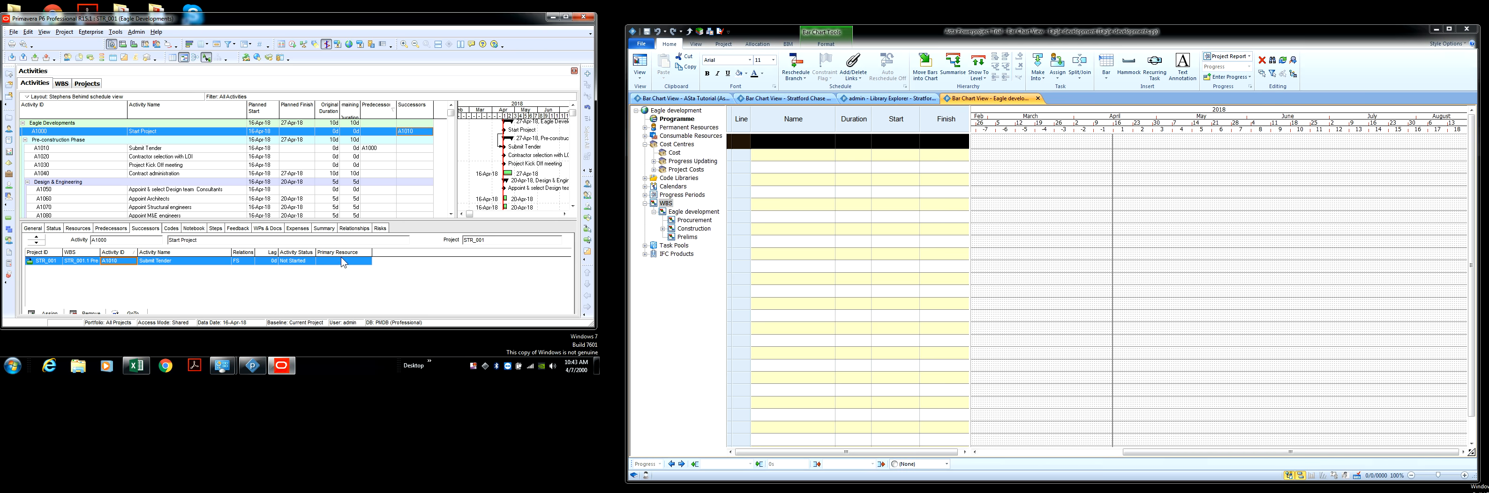
right_click(381, 258)
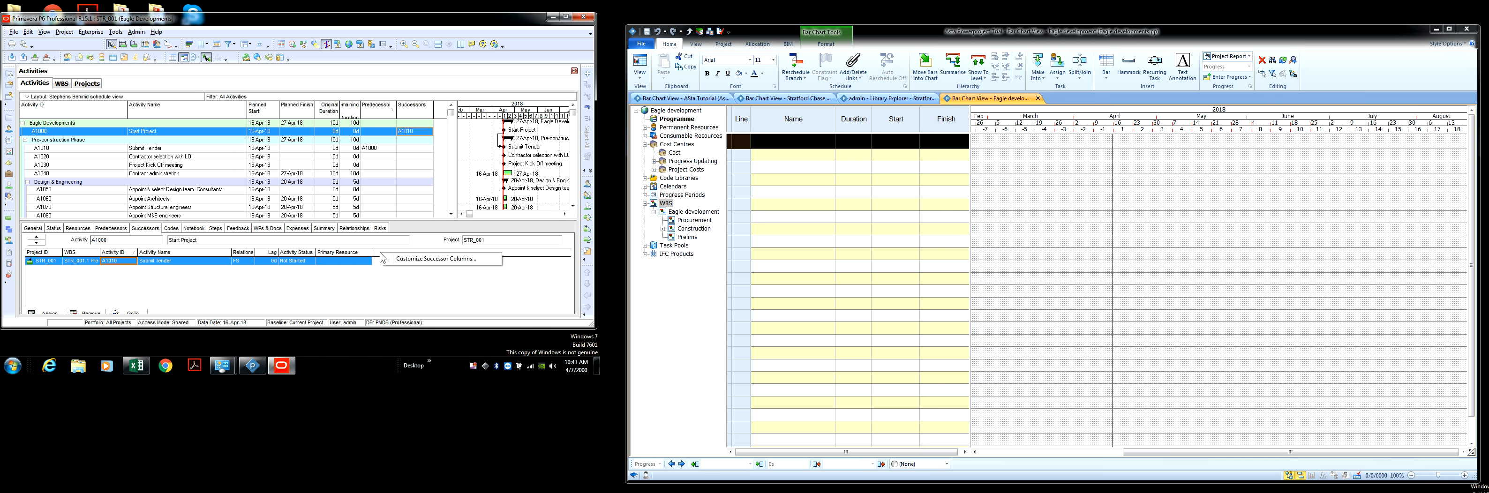
click(414, 263)
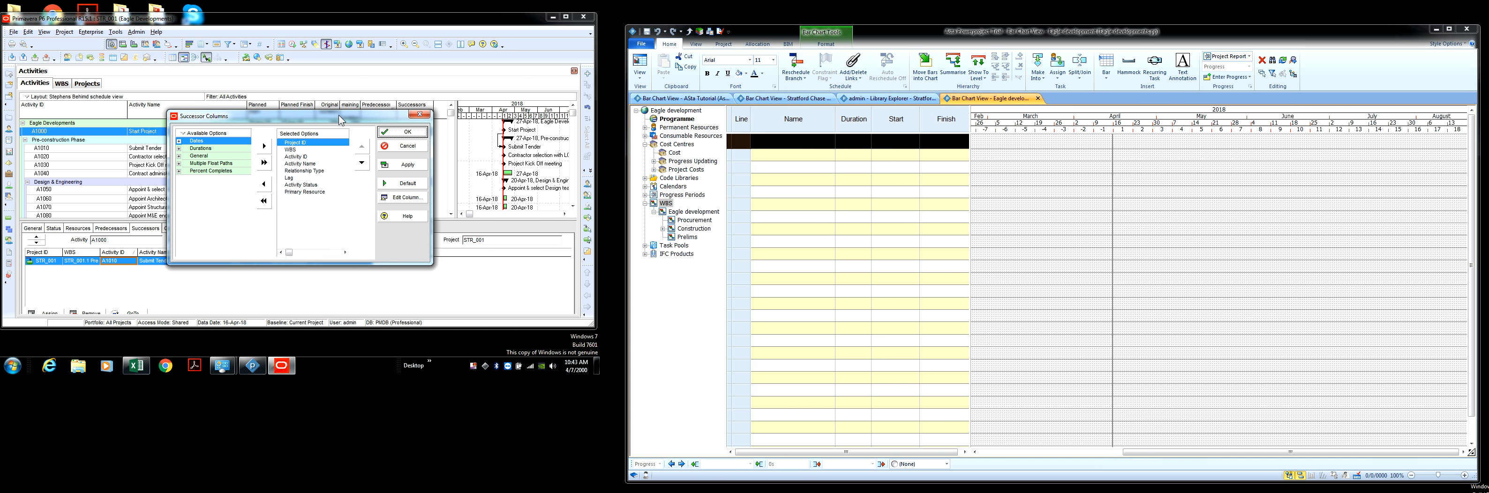
drag(320, 120, 455, 96)
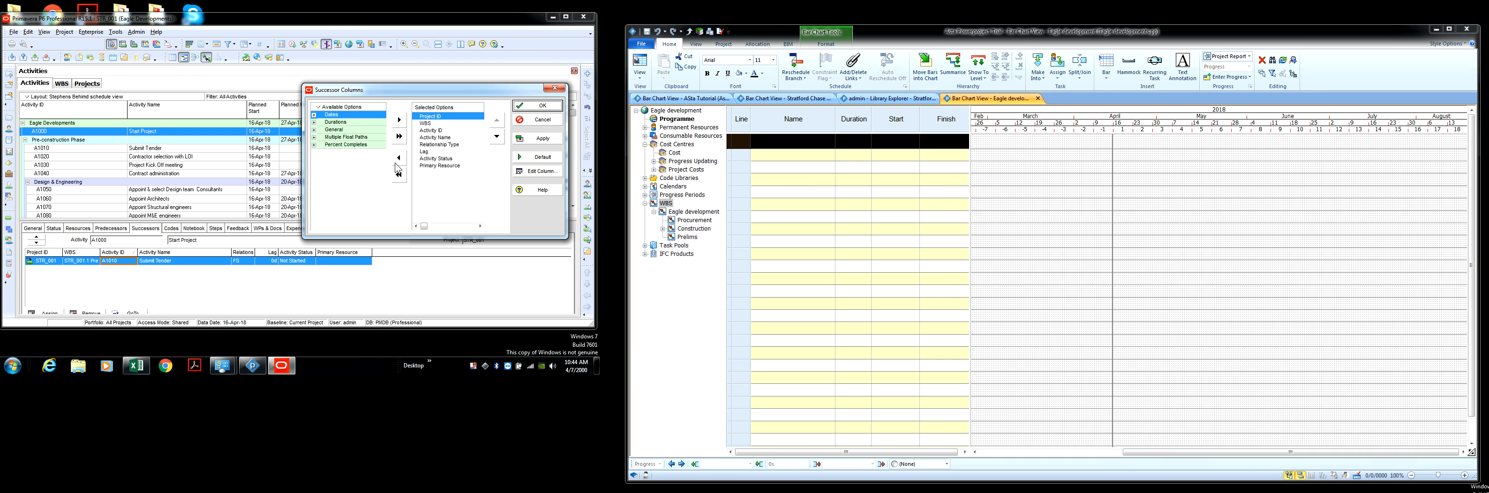
right_click(335, 107)
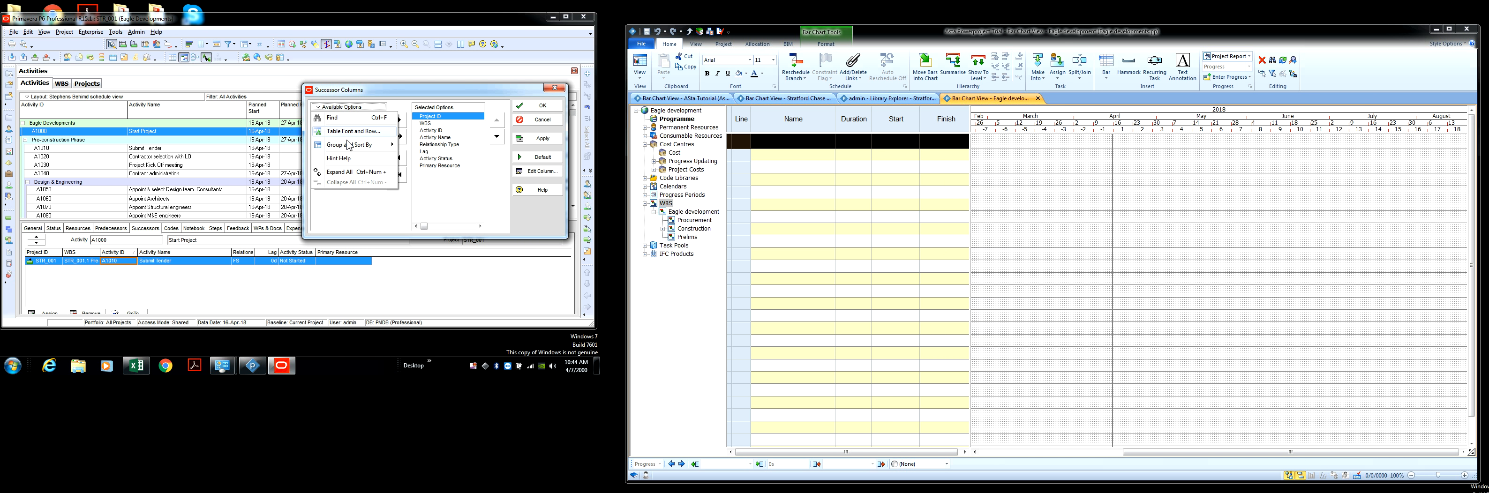
mouse_move(379, 144)
click(424, 155)
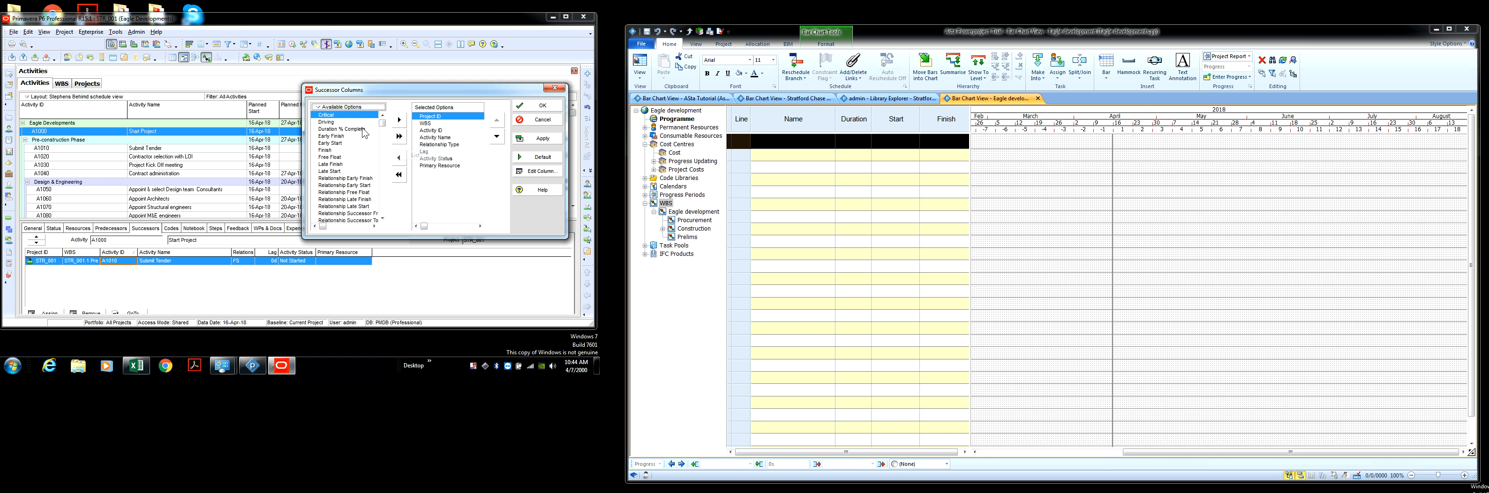
Add the Driving column to the successor details and place it directly after Lag.
click(327, 121)
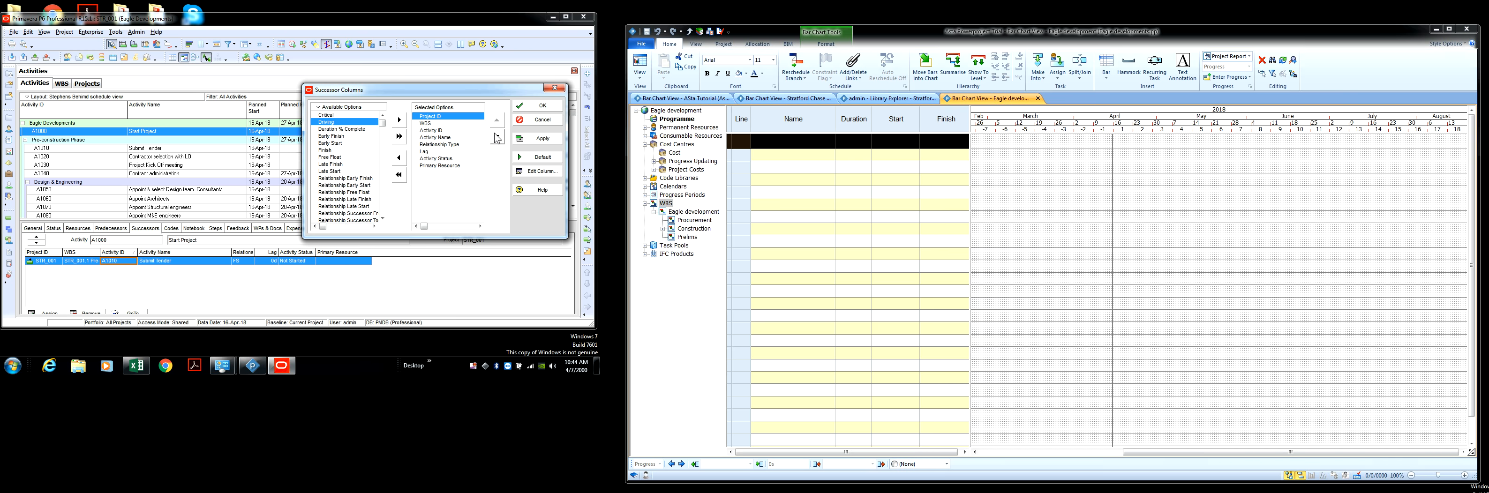
click(399, 120)
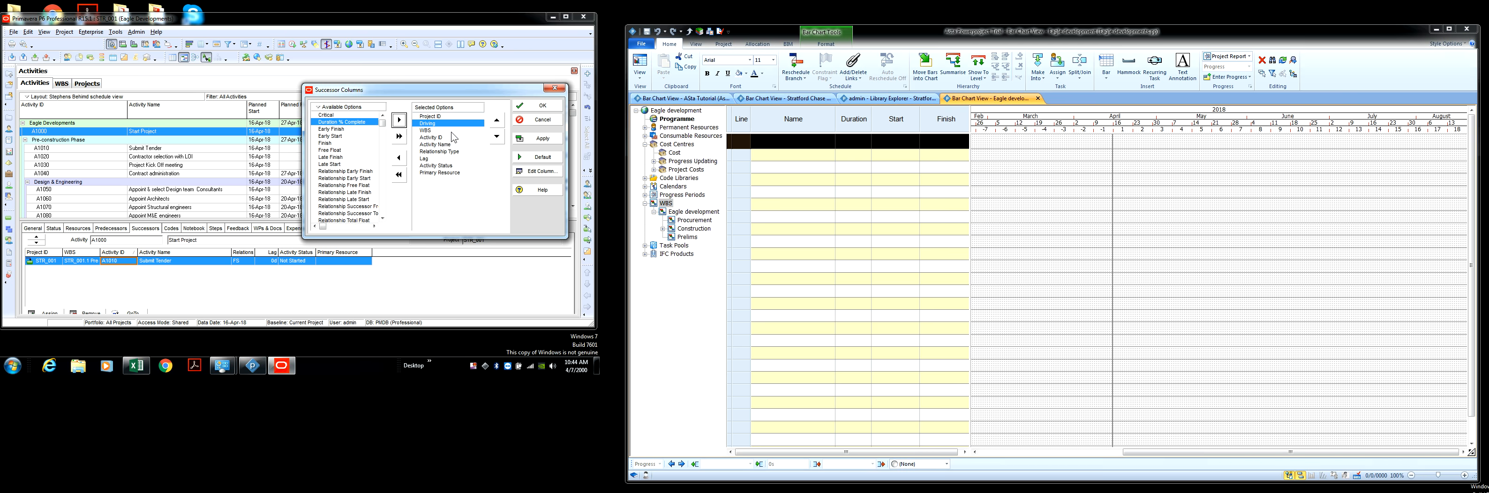
click(497, 136)
click(497, 136)
click(497, 136)
click(496, 136)
click(496, 137)
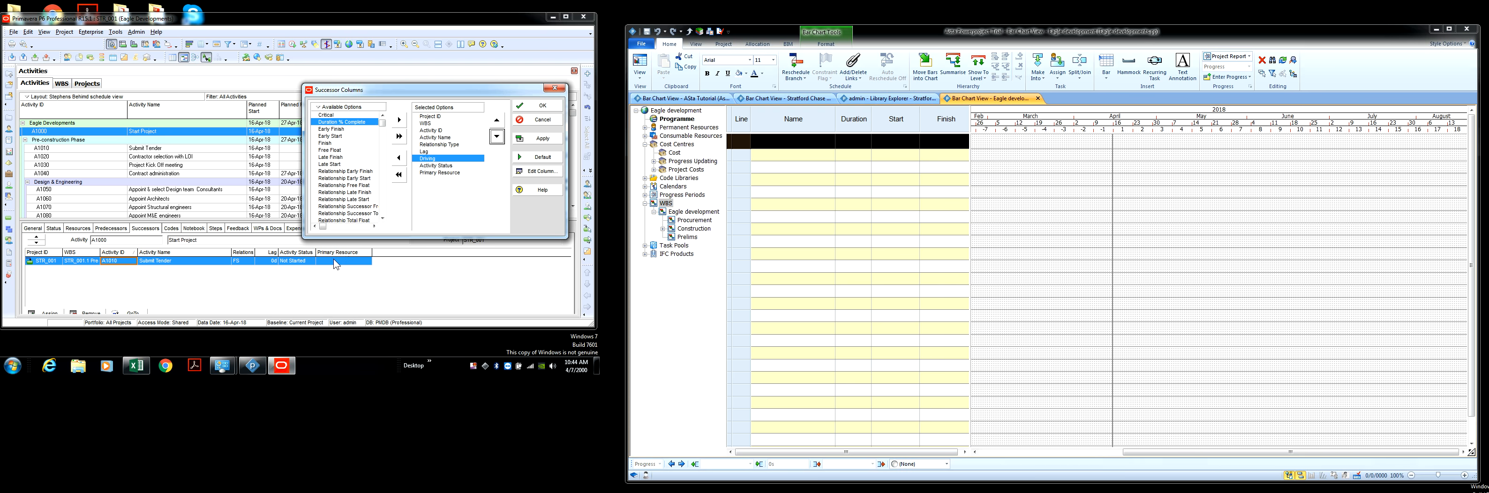
Add the Finish and Start columns to the successor details after Driving.
click(333, 143)
click(399, 119)
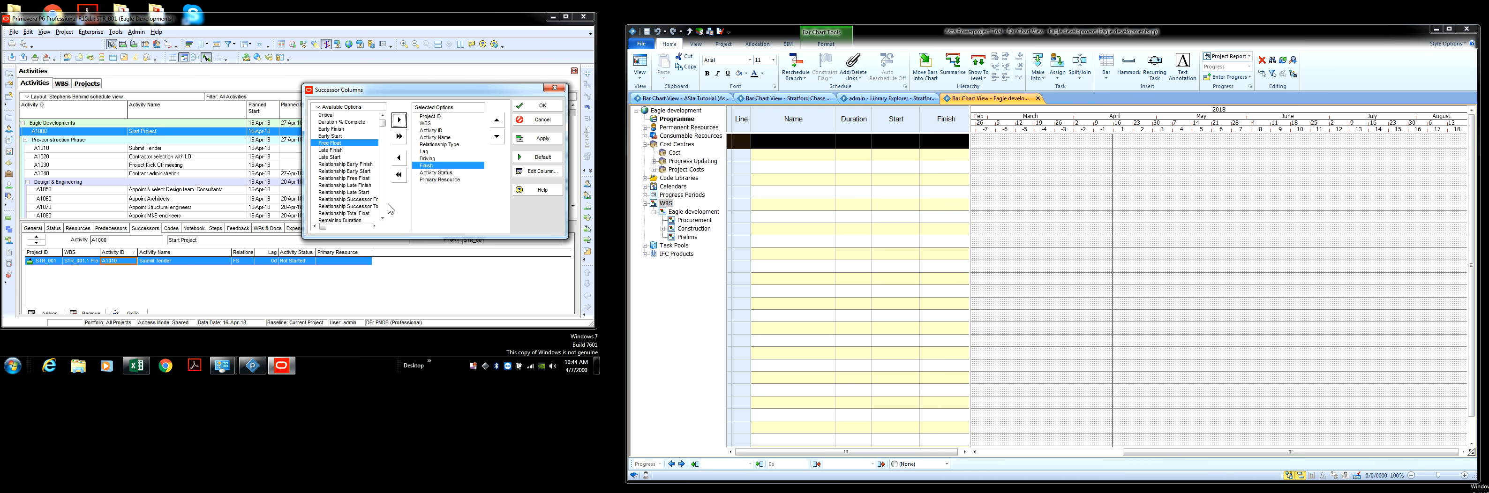
click(382, 219)
click(382, 218)
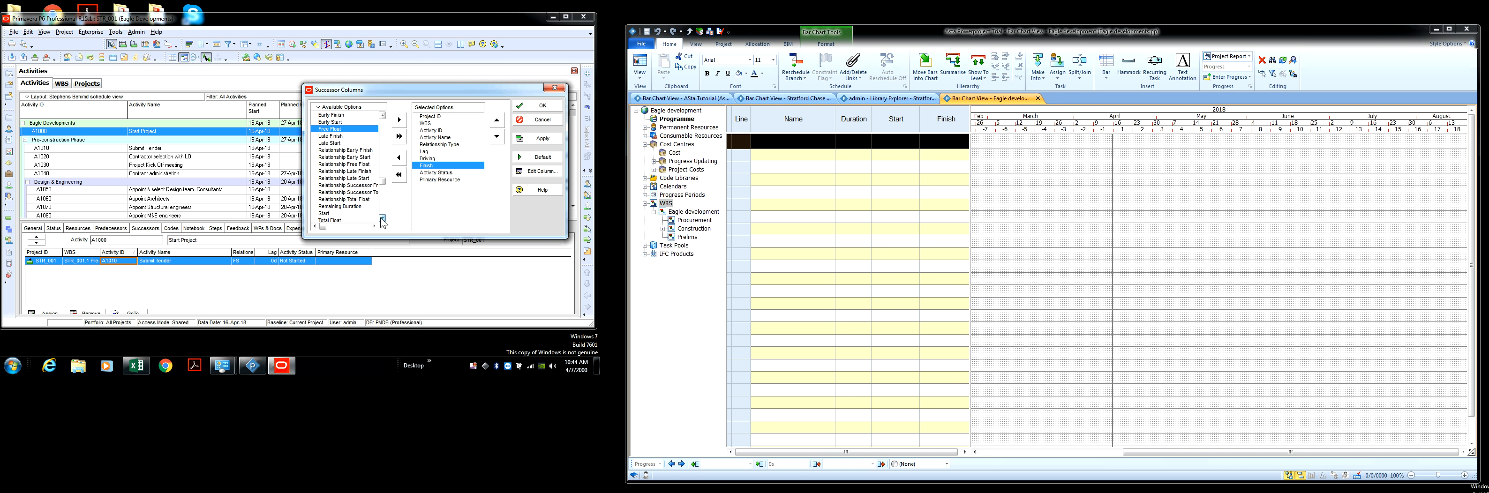
click(382, 218)
click(344, 207)
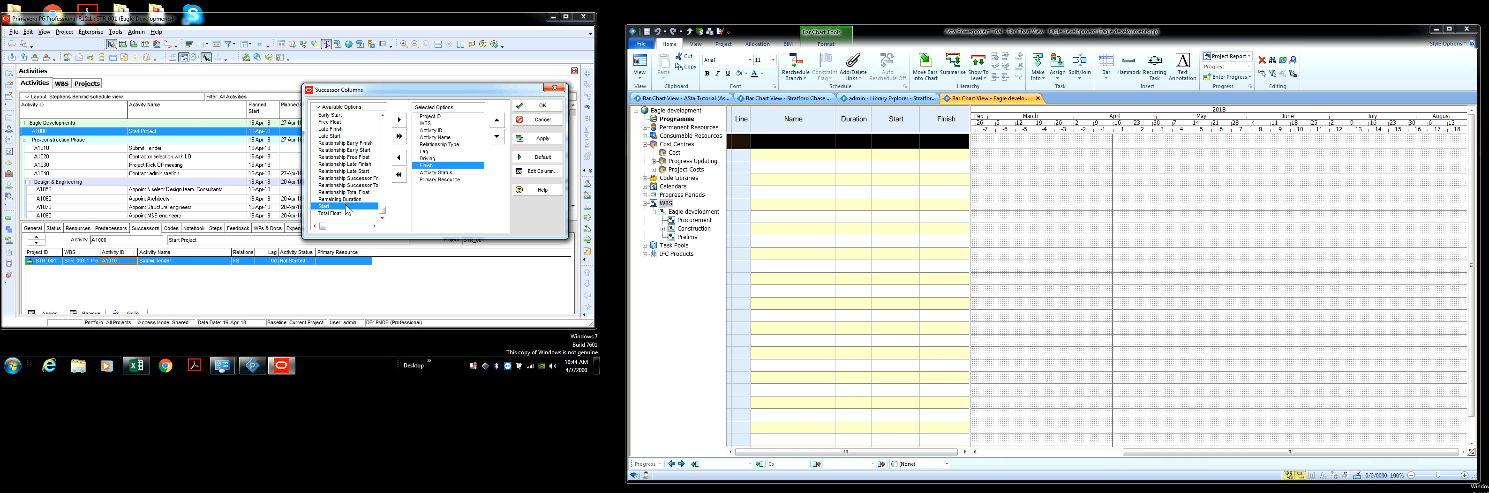
double_click(345, 206)
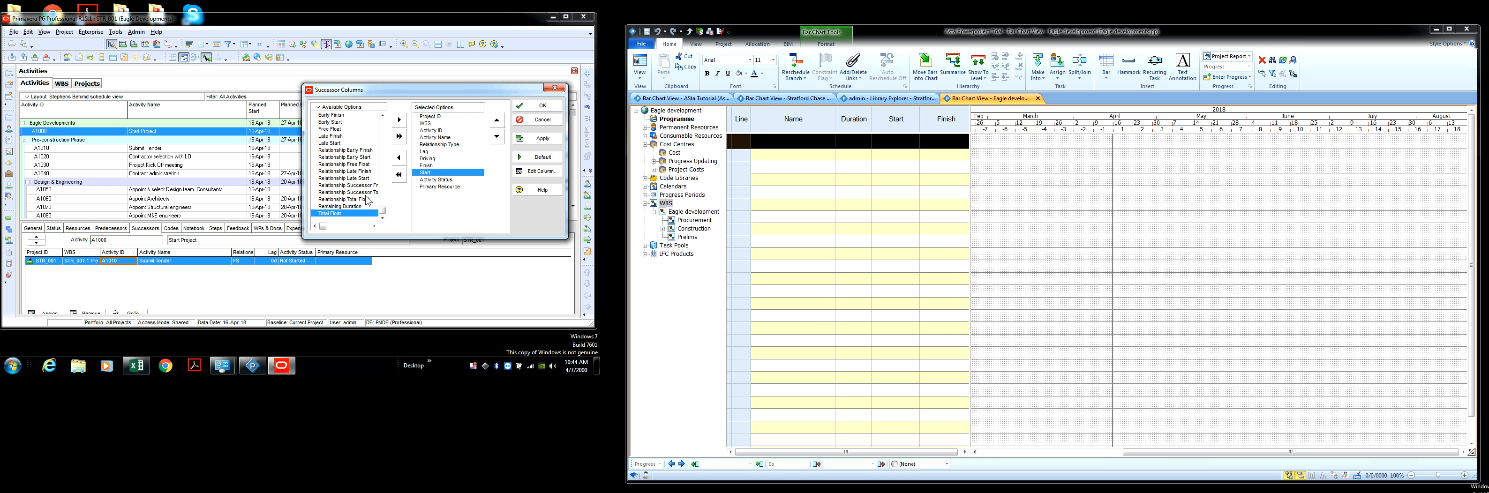
Remove Primary Resource and Project ID from the successor columns and apply the new column selection.
click(436, 180)
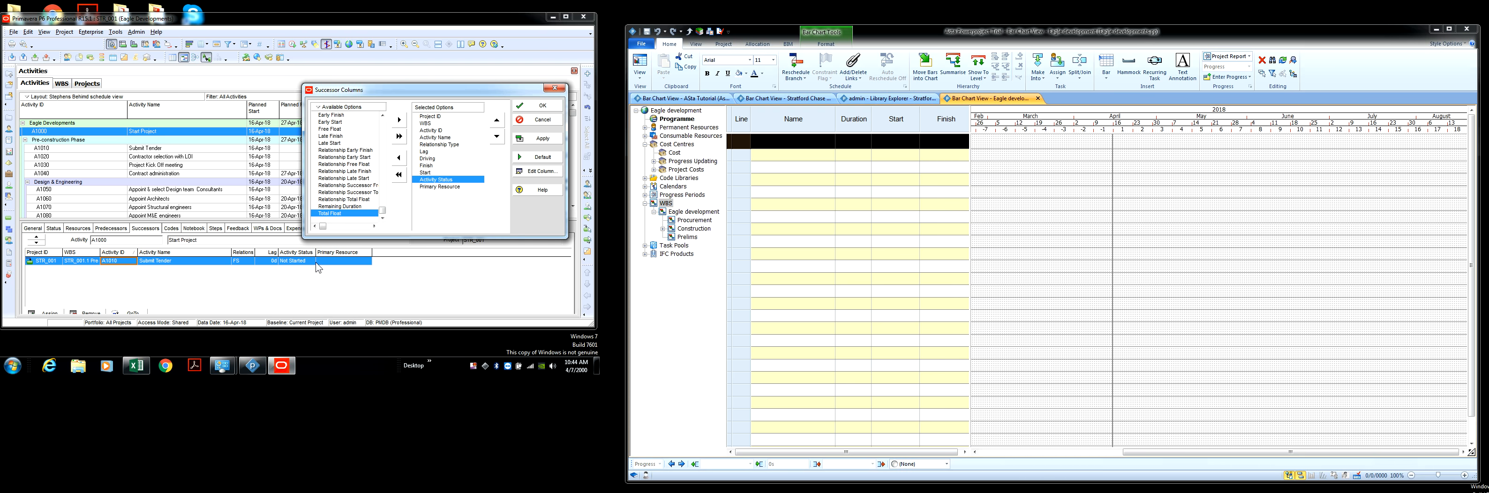
click(446, 187)
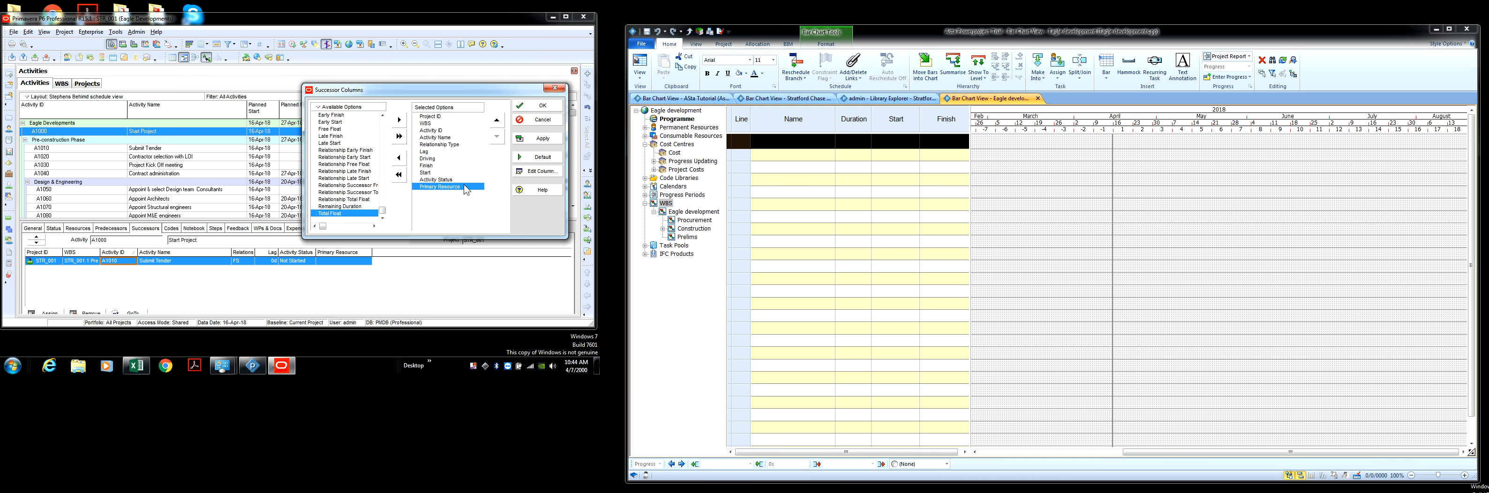
click(398, 158)
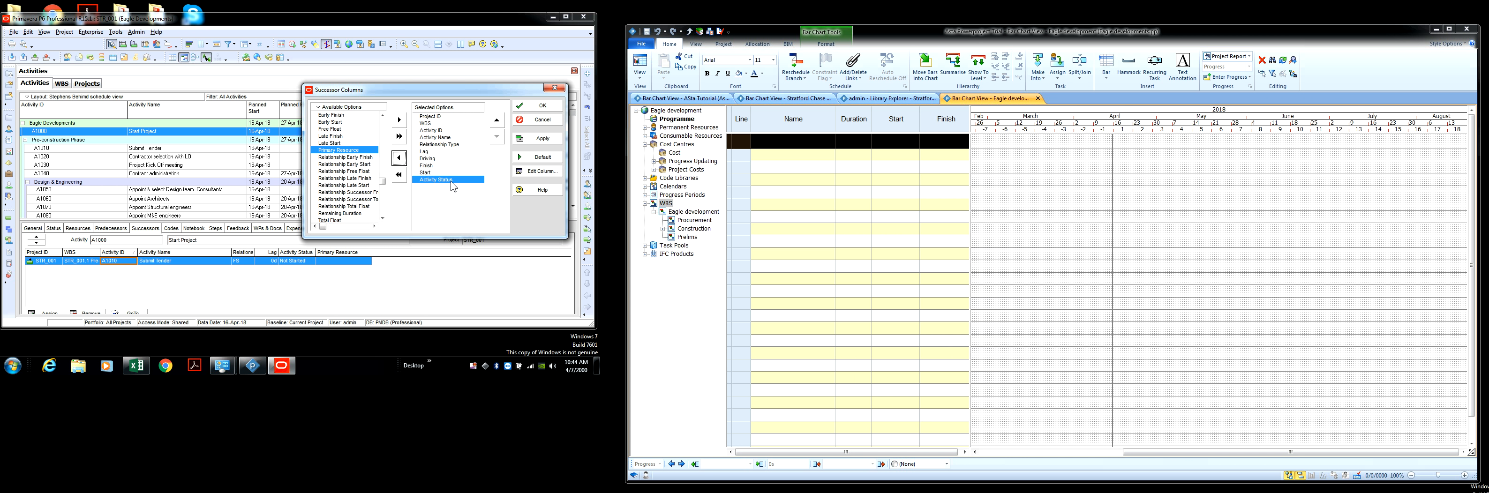
click(432, 124)
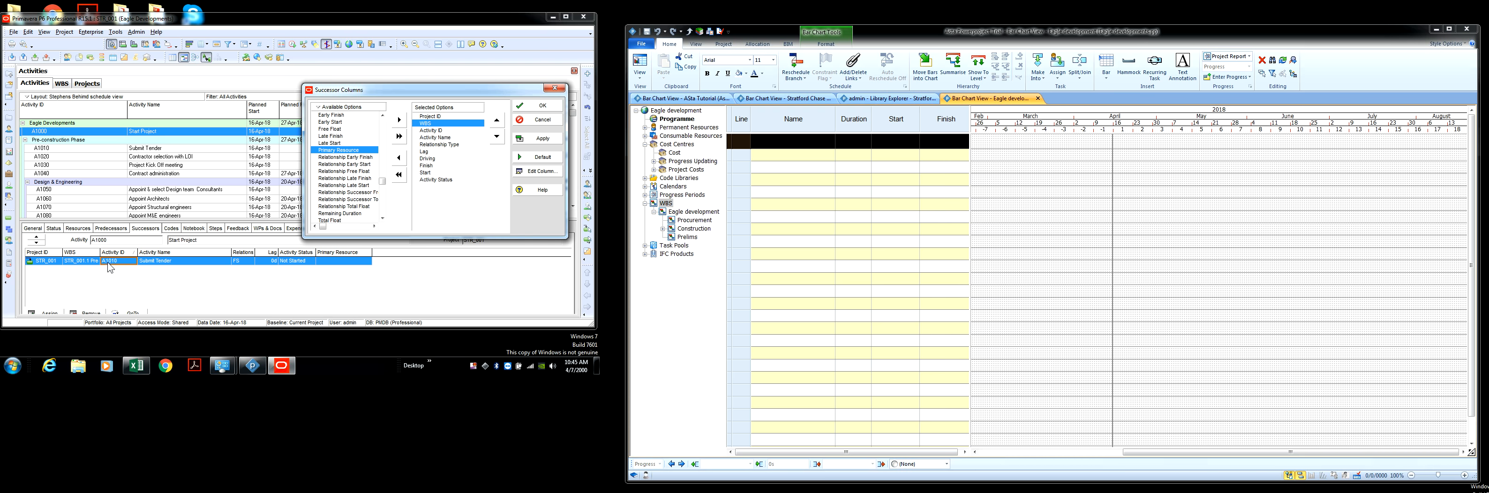
click(442, 116)
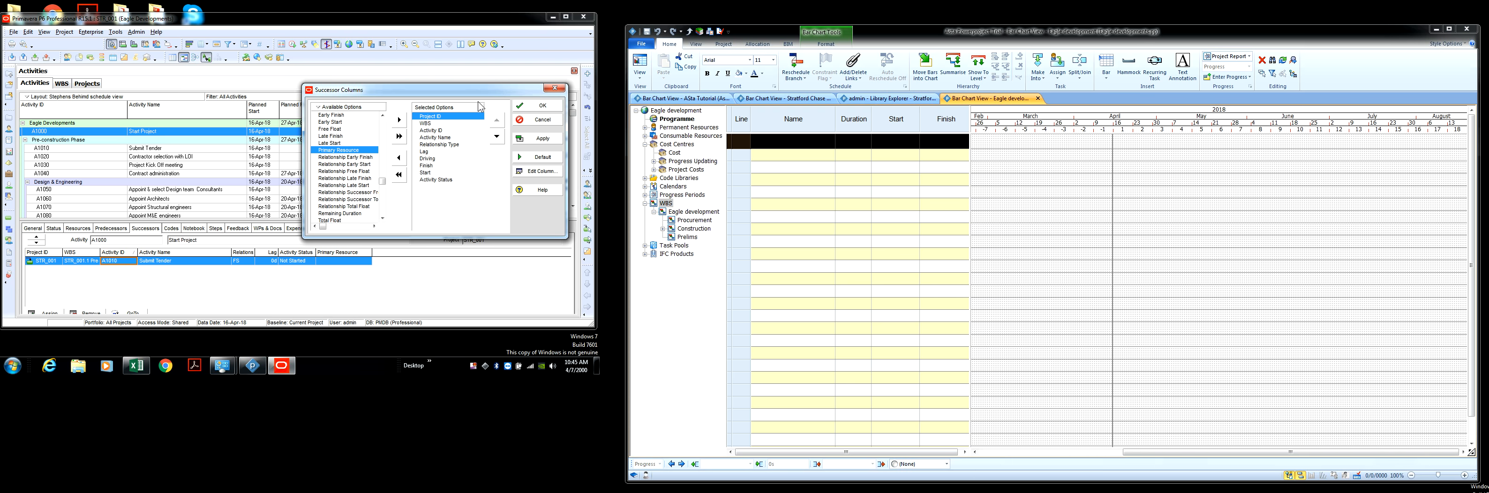
click(399, 157)
click(538, 139)
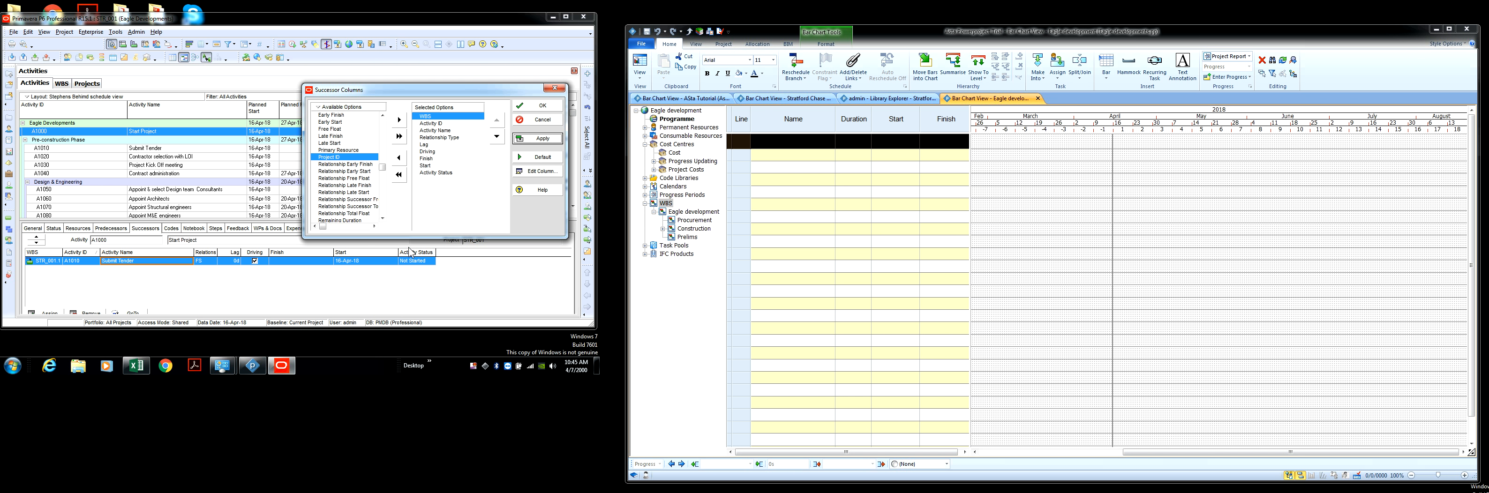
click(542, 142)
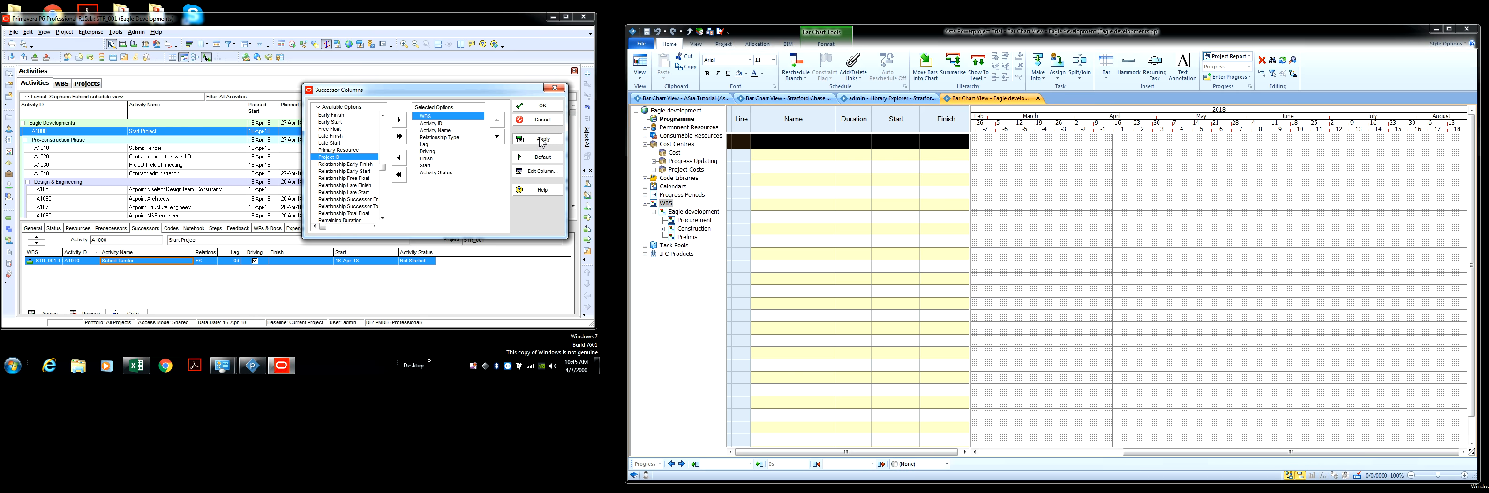
click(539, 106)
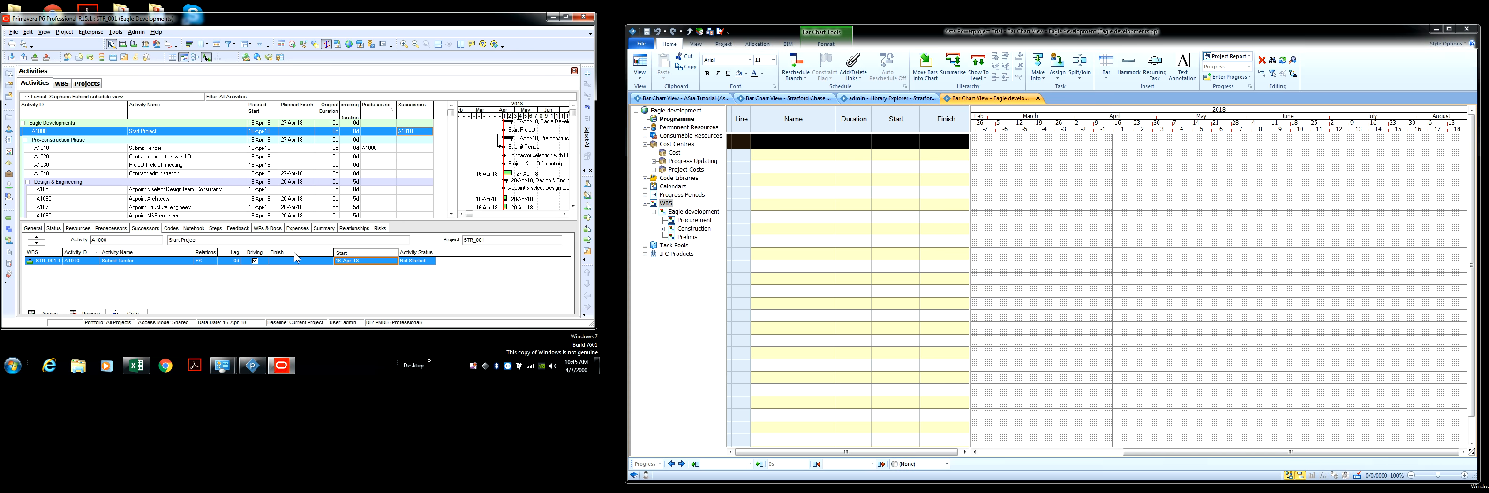
Move the Start column before Finish in the successor details, keeping Activity Status as the last column.
drag(295, 252, 295, 253)
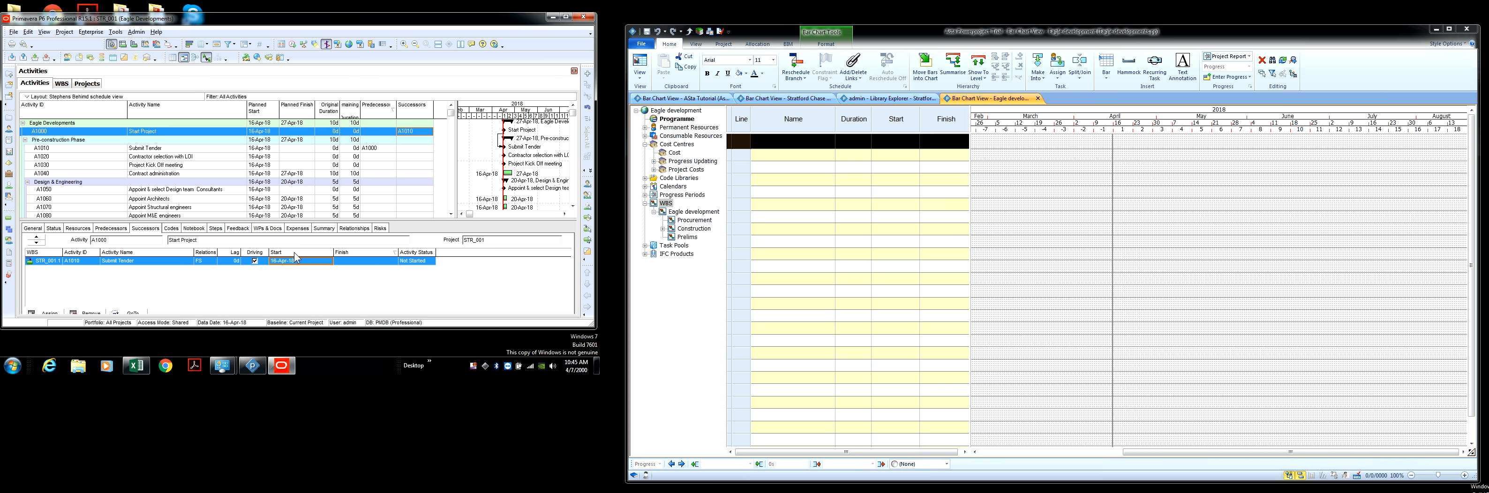
click(422, 261)
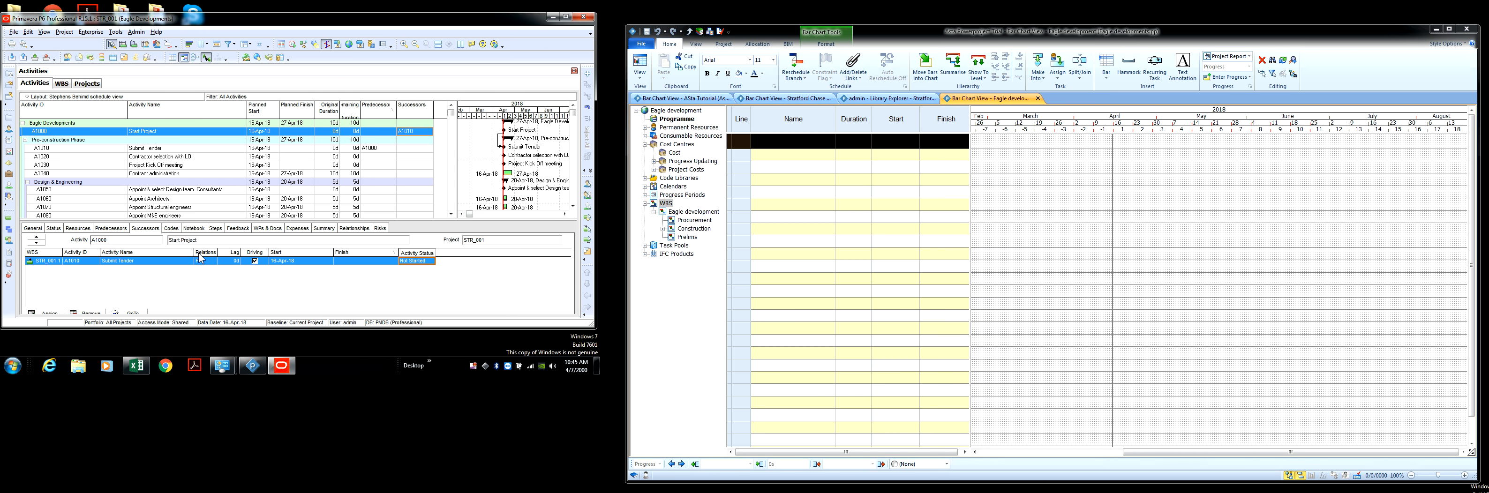
drag(201, 258, 199, 259)
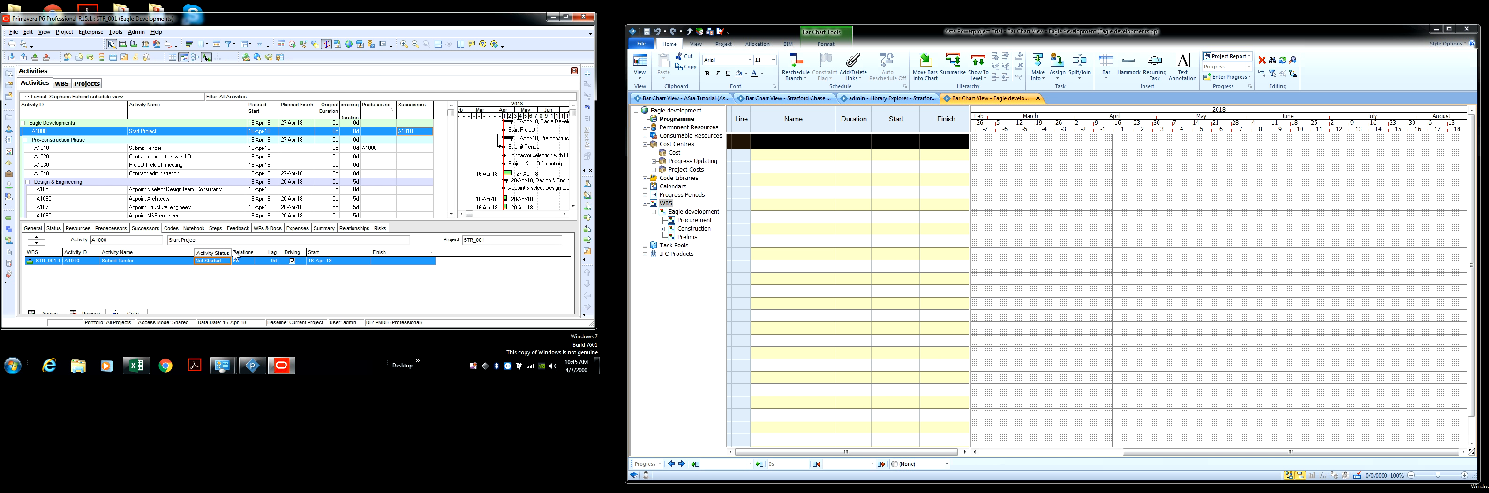
drag(426, 254, 426, 254)
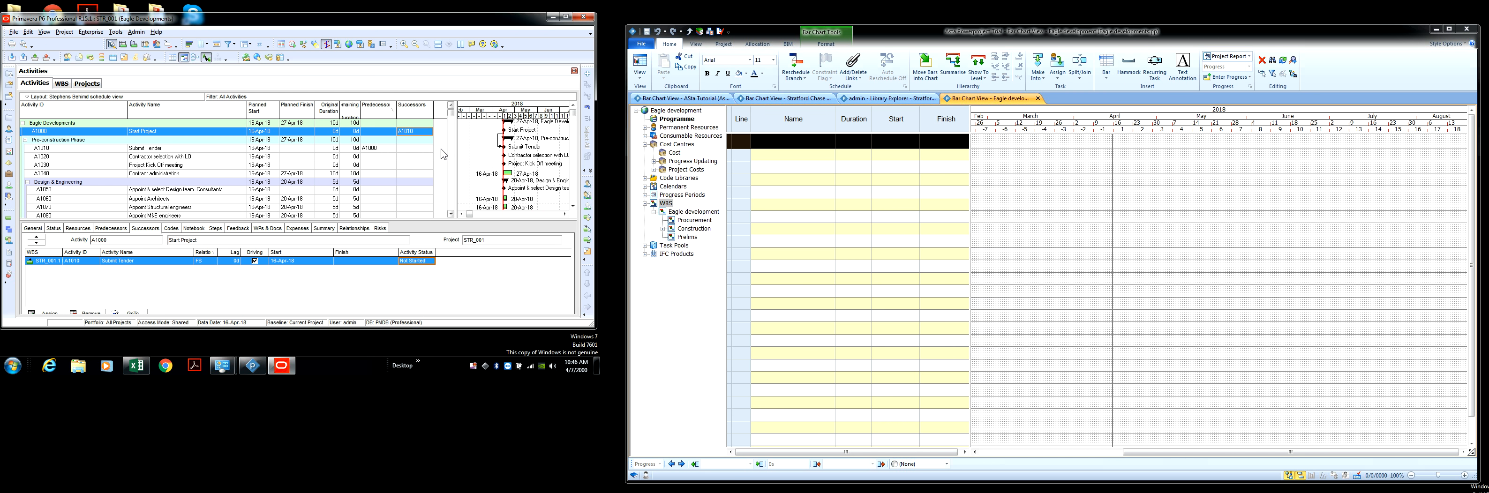
Review the predecessors and successors of the Submit Tender activity.
scroll(443, 160, down, 1)
scroll(347, 163, up, 1)
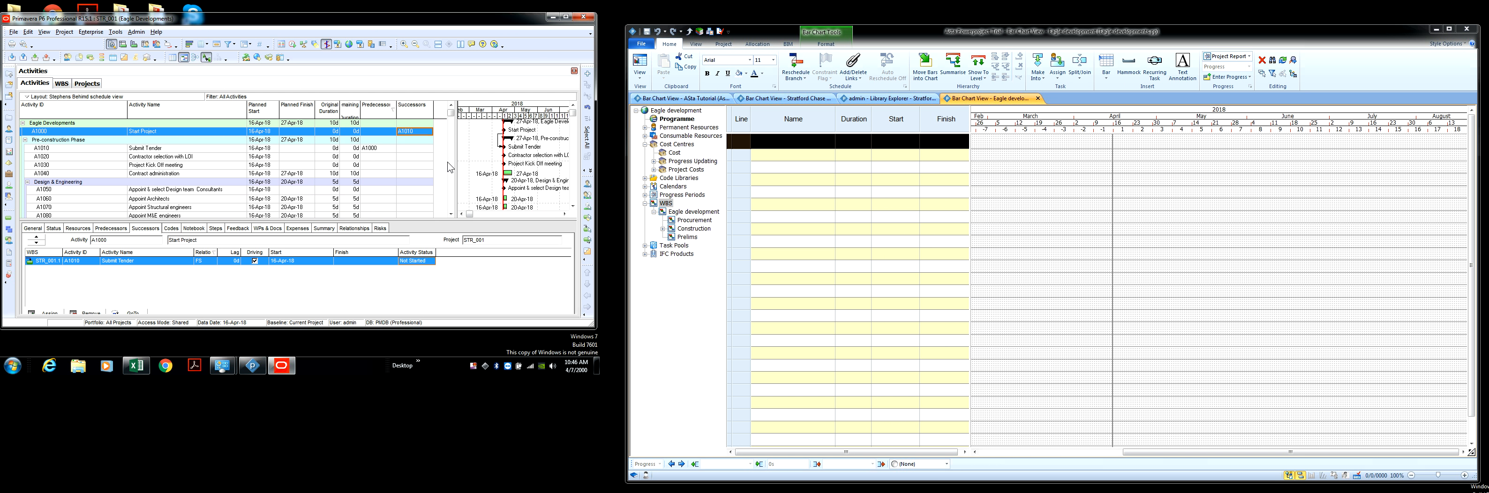
click(157, 151)
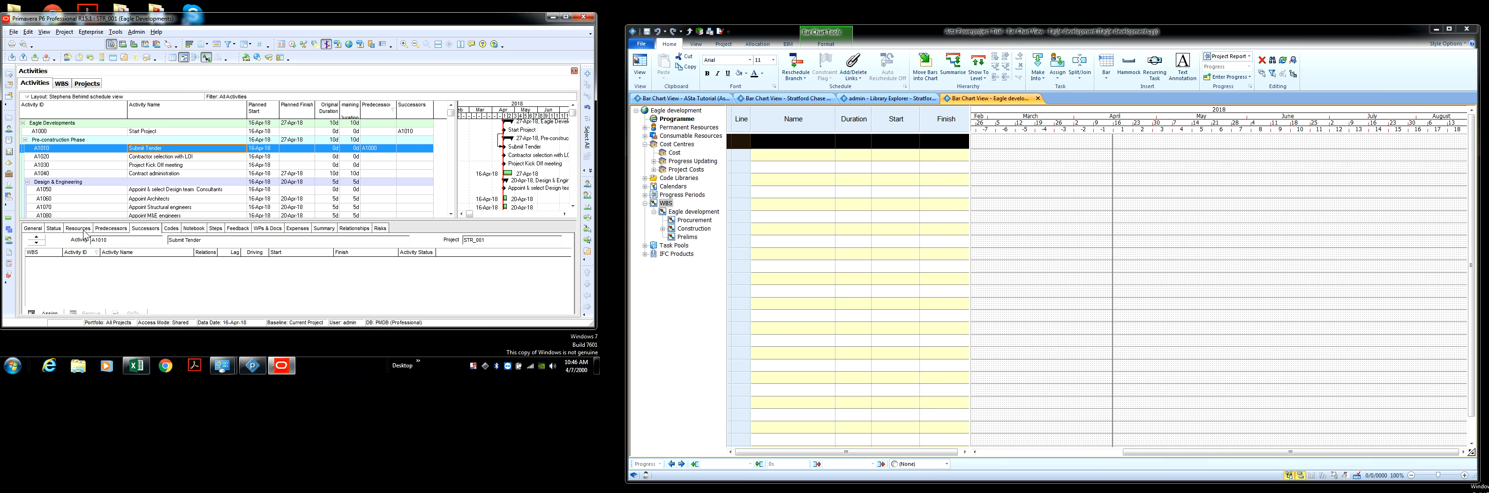
click(111, 228)
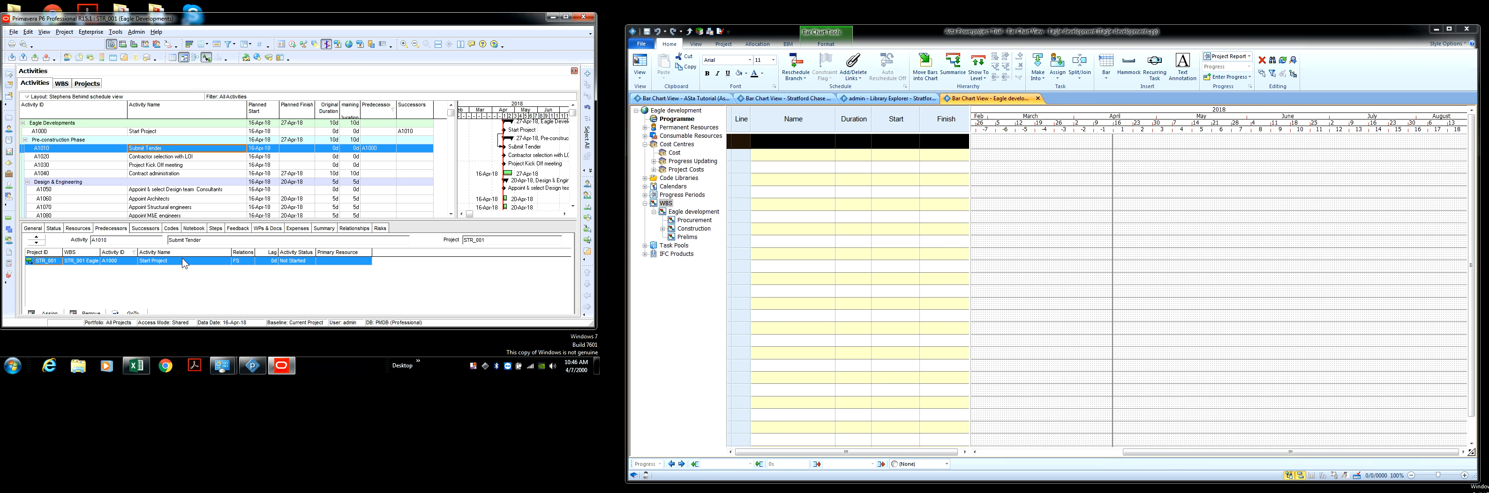
click(145, 229)
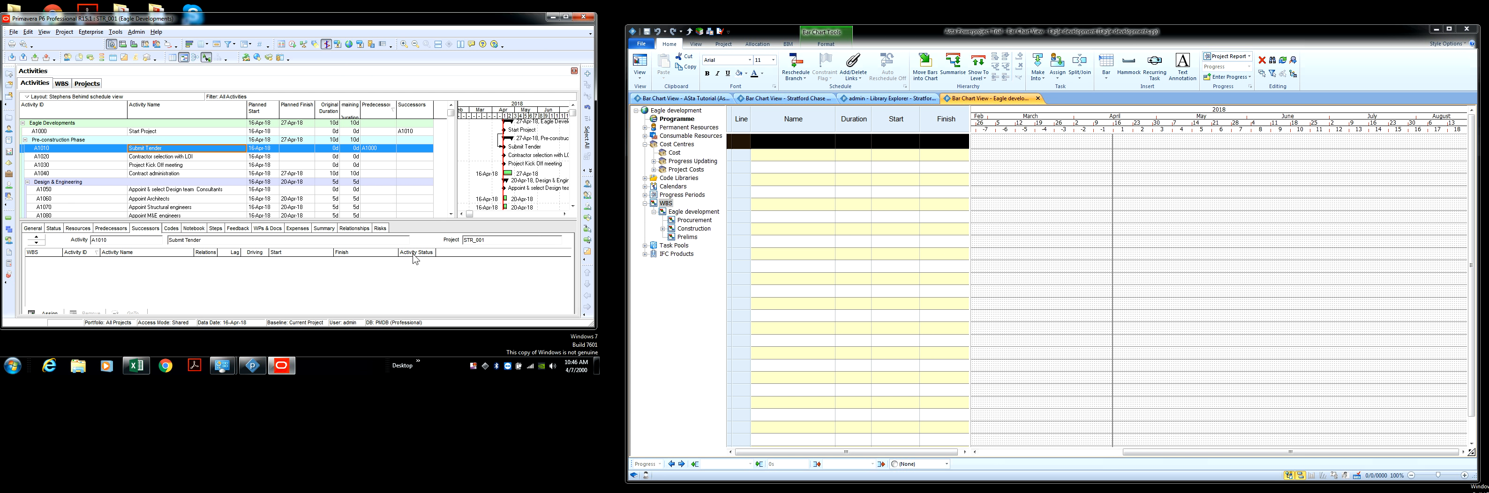
click(111, 229)
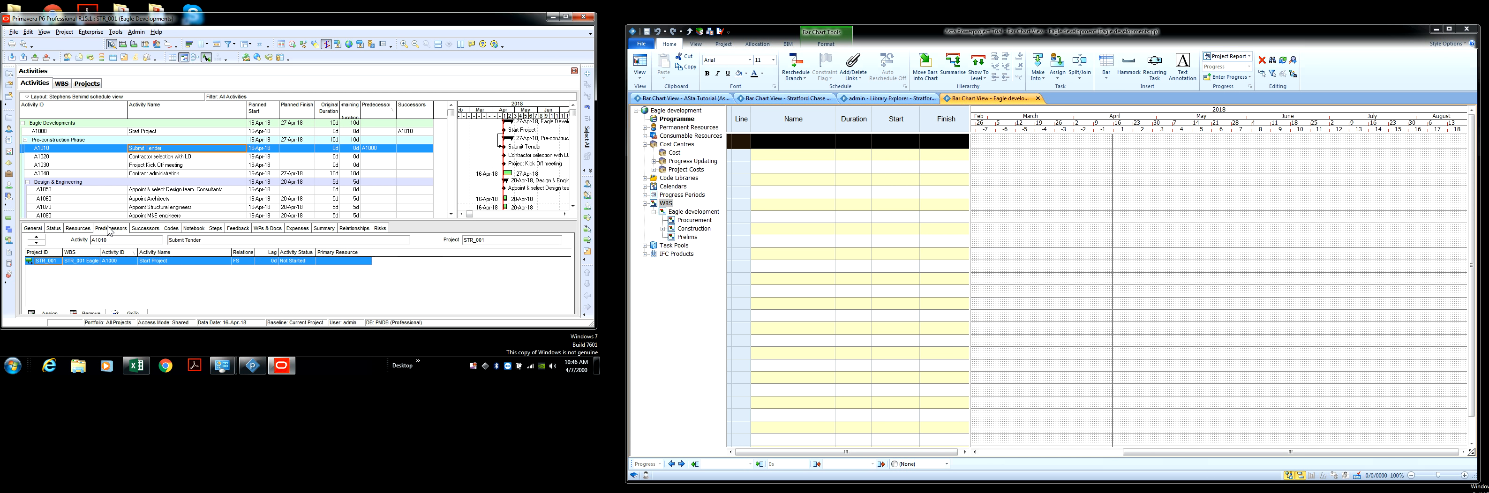
Customize the predecessor columns by adding Finish, Driving and Start from the fully expanded list of available options.
right_click(388, 259)
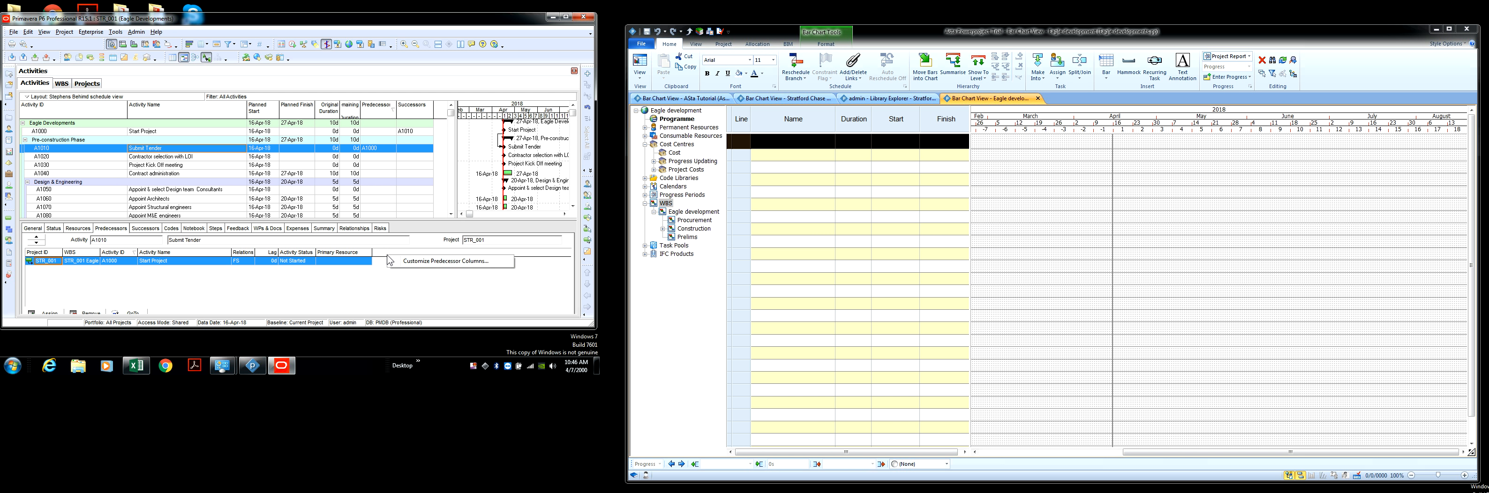
click(410, 261)
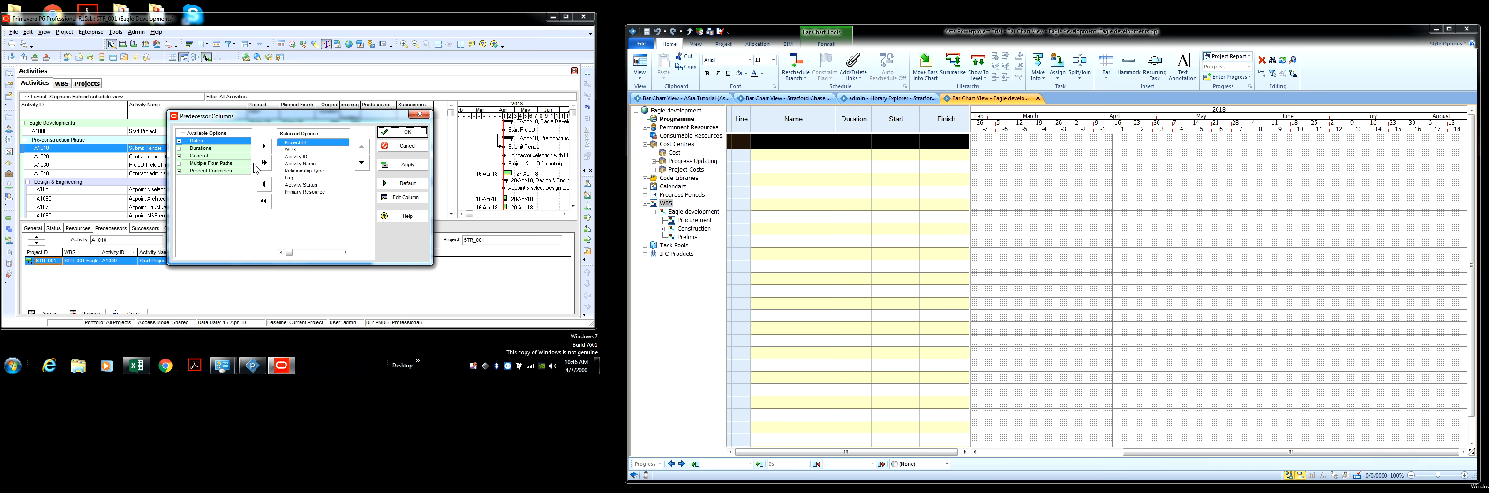
right_click(213, 137)
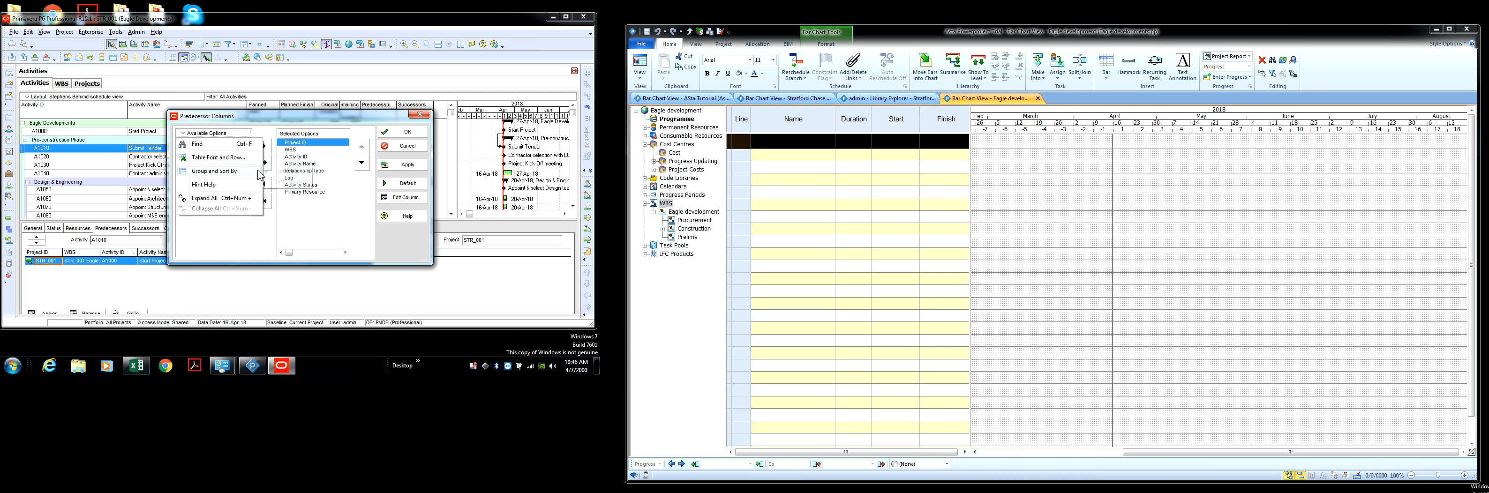
click(278, 182)
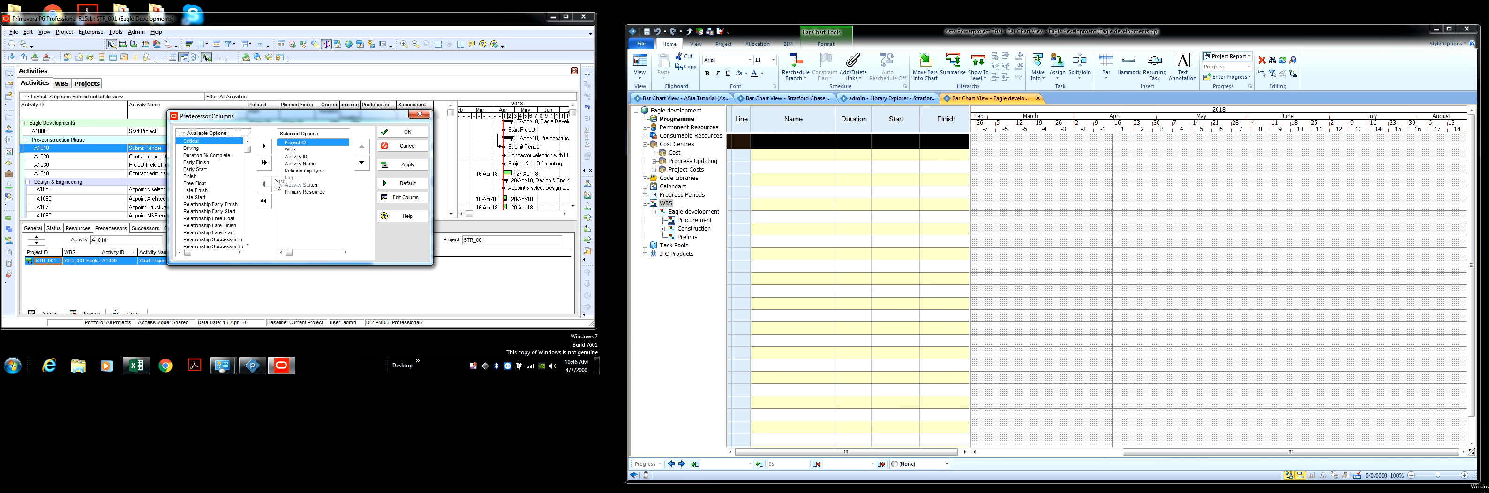
double_click(218, 176)
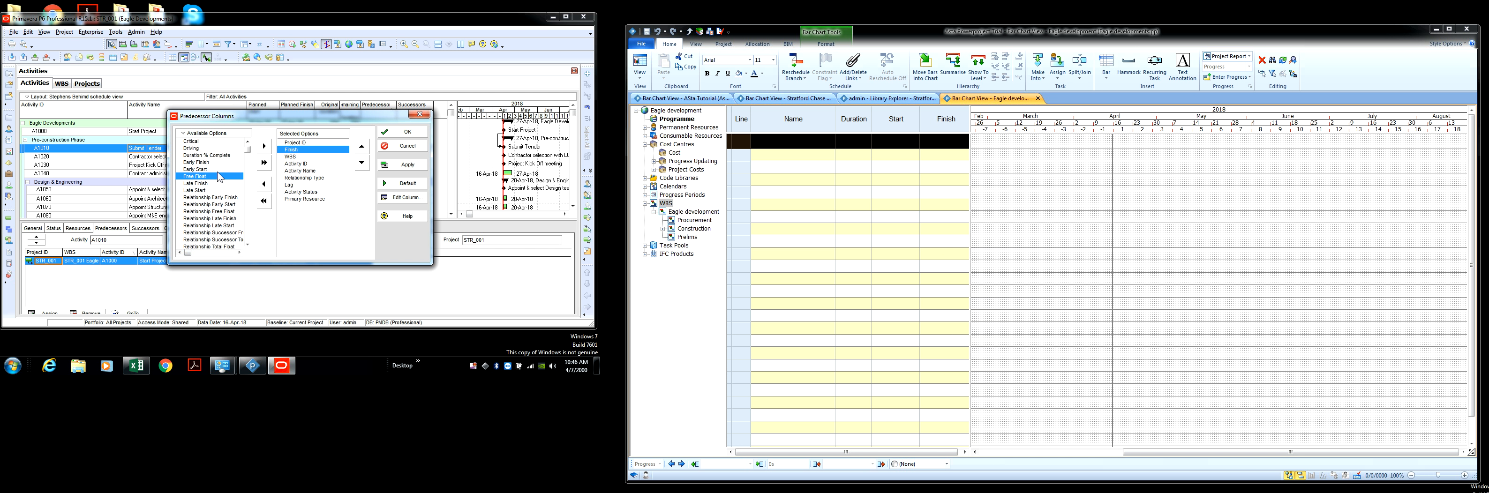
double_click(203, 148)
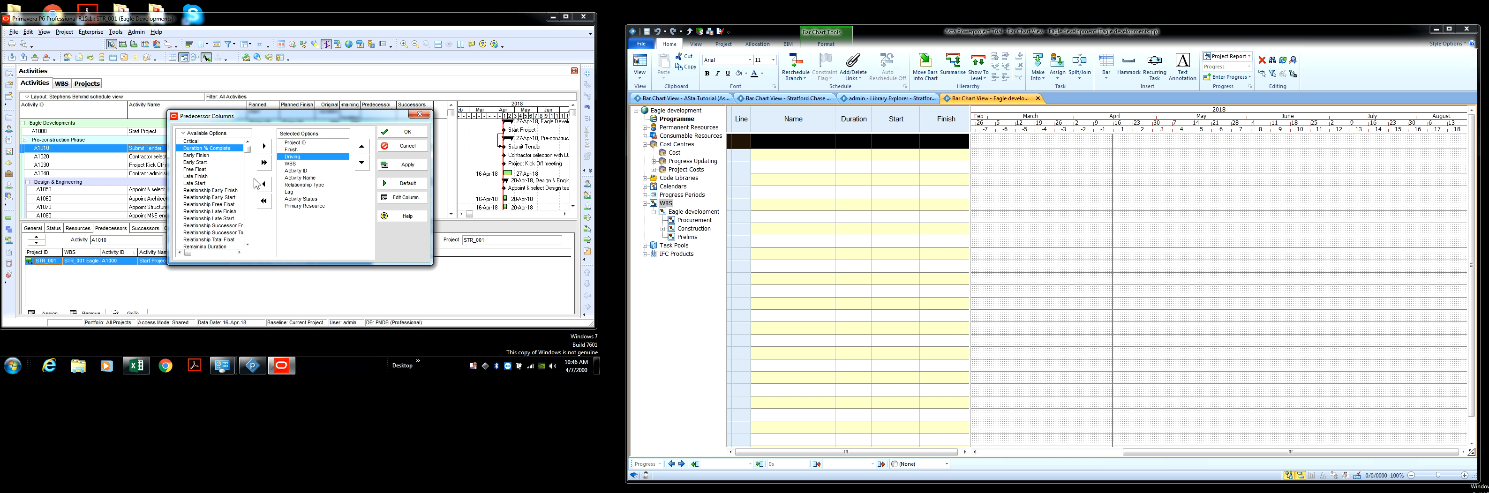
click(251, 243)
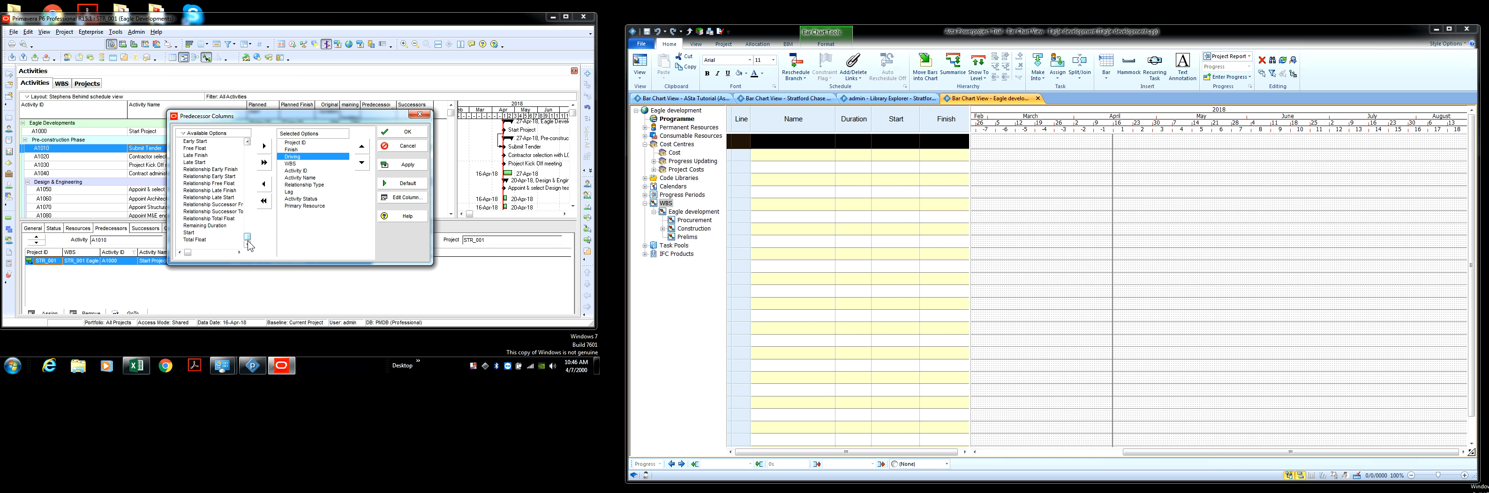
double_click(208, 239)
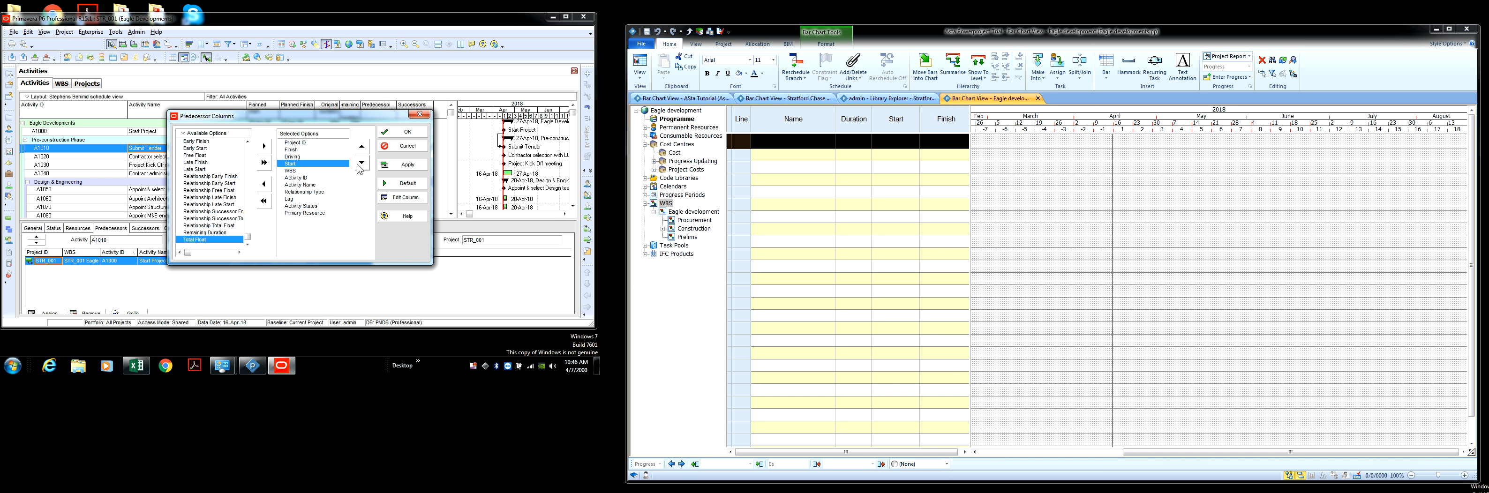
Place Start and Finish after WBS in the predecessor columns and remove Primary Resource from the selection.
click(360, 164)
click(295, 150)
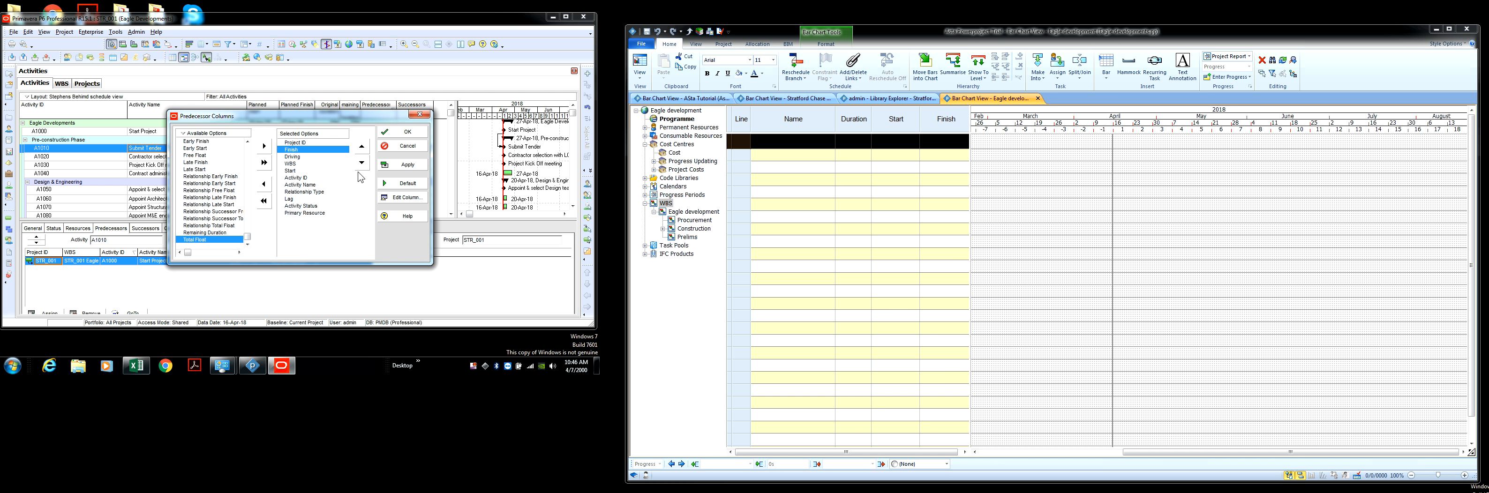
click(362, 165)
click(362, 165)
click(362, 165)
click(293, 149)
click(297, 214)
click(264, 184)
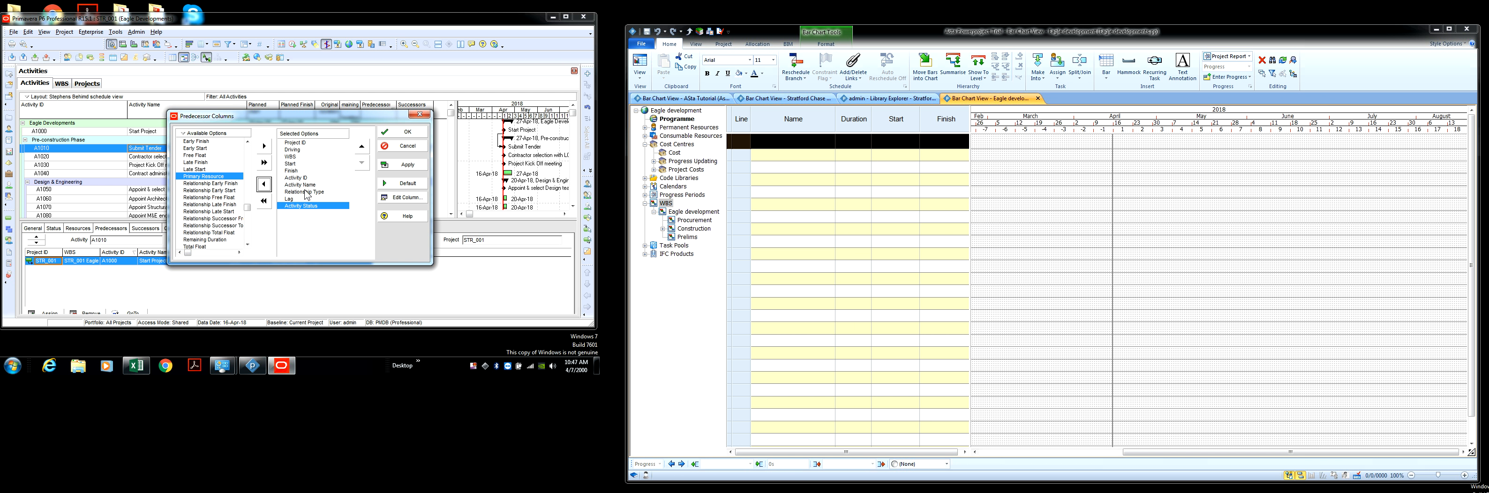
Move Activity ID and Activity Name directly after Project ID in the selected predecessor columns.
click(298, 177)
click(361, 147)
click(362, 147)
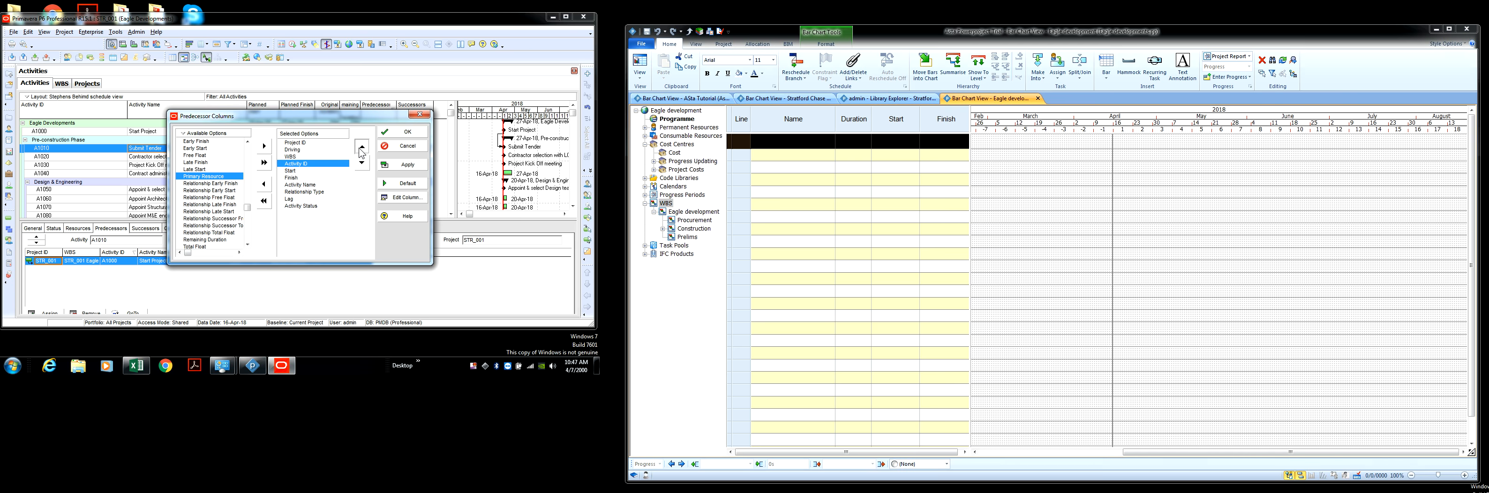
click(362, 147)
click(361, 147)
click(301, 185)
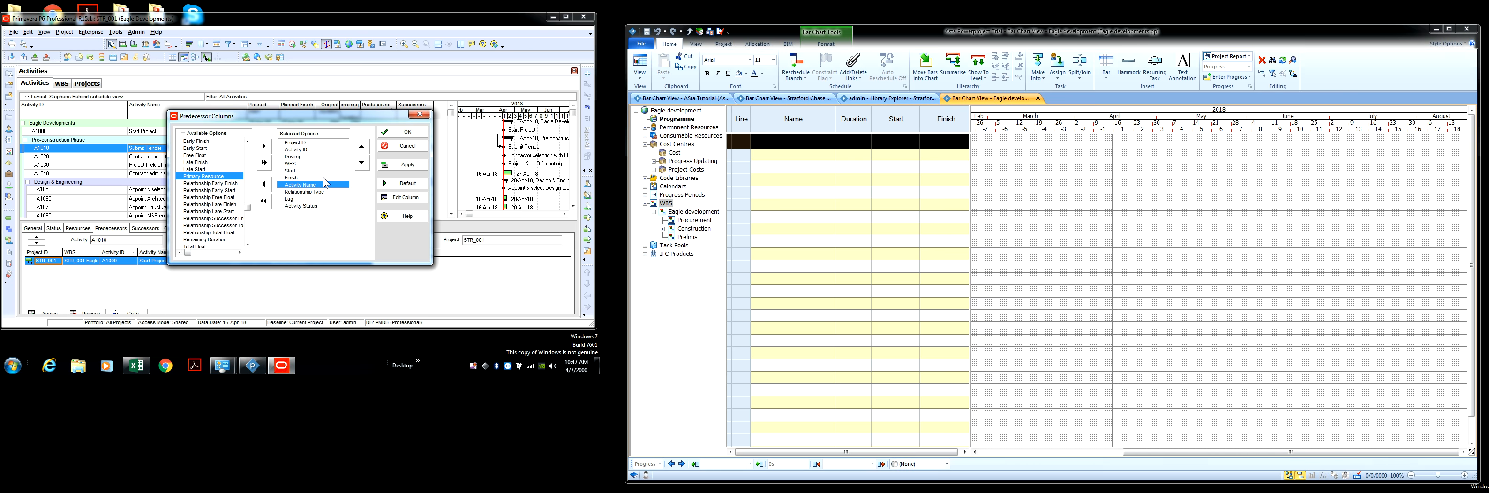
click(362, 148)
click(361, 147)
click(361, 147)
click(362, 148)
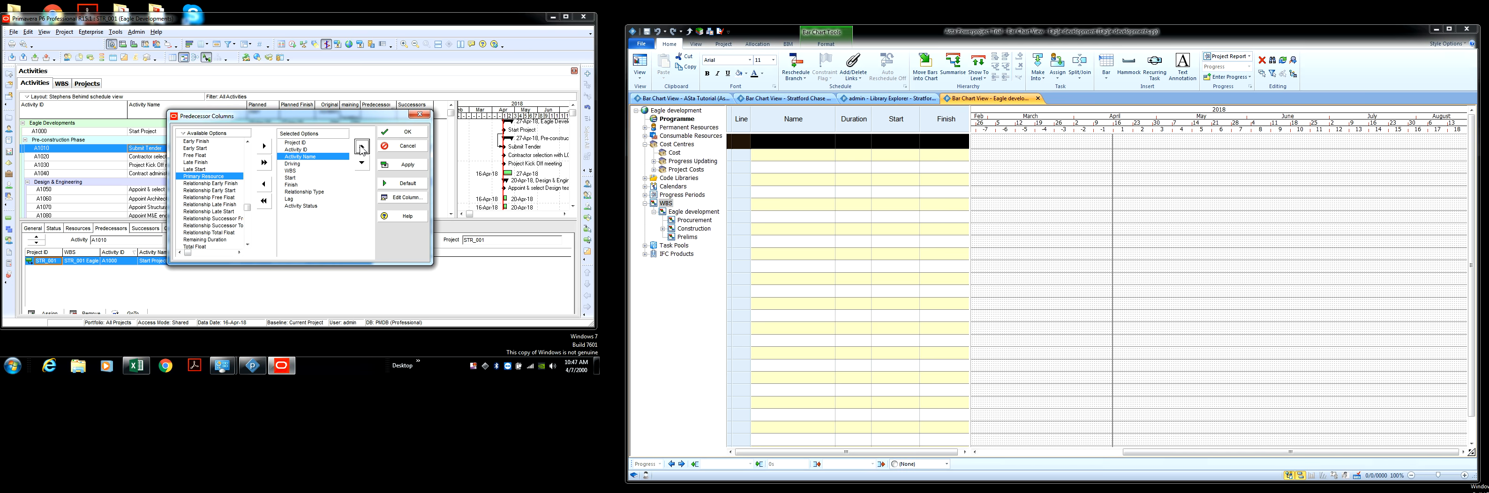
Move Start and Finish up to follow Activity Name, ahead of Driving and WBS, in the predecessor columns.
click(294, 178)
click(361, 146)
click(361, 146)
click(295, 186)
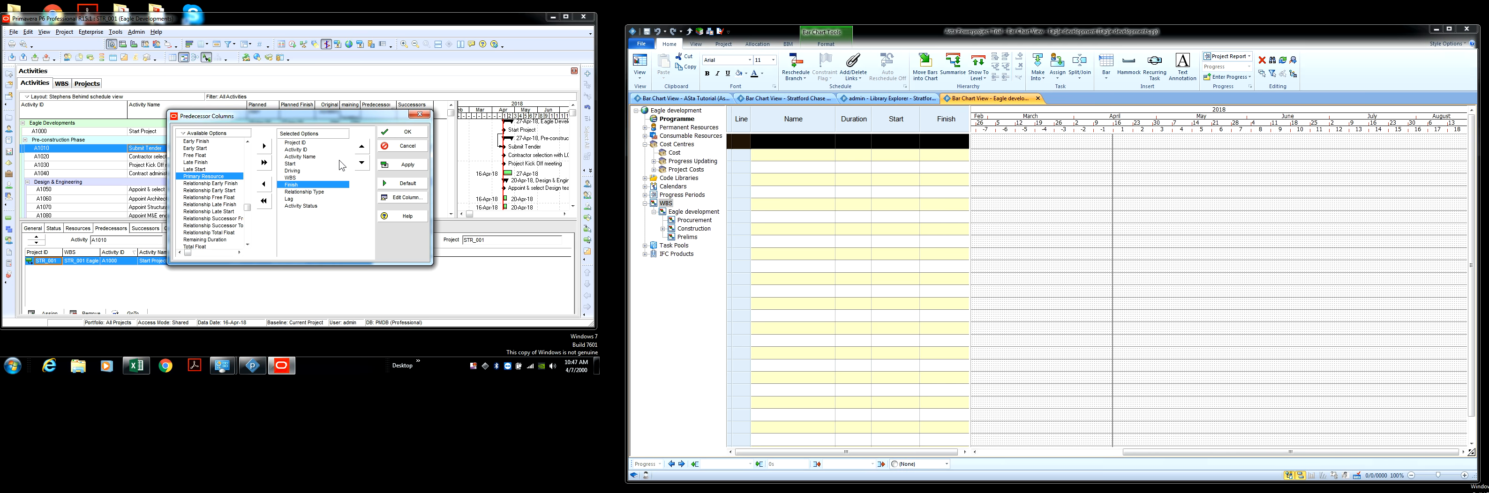
click(362, 147)
click(361, 146)
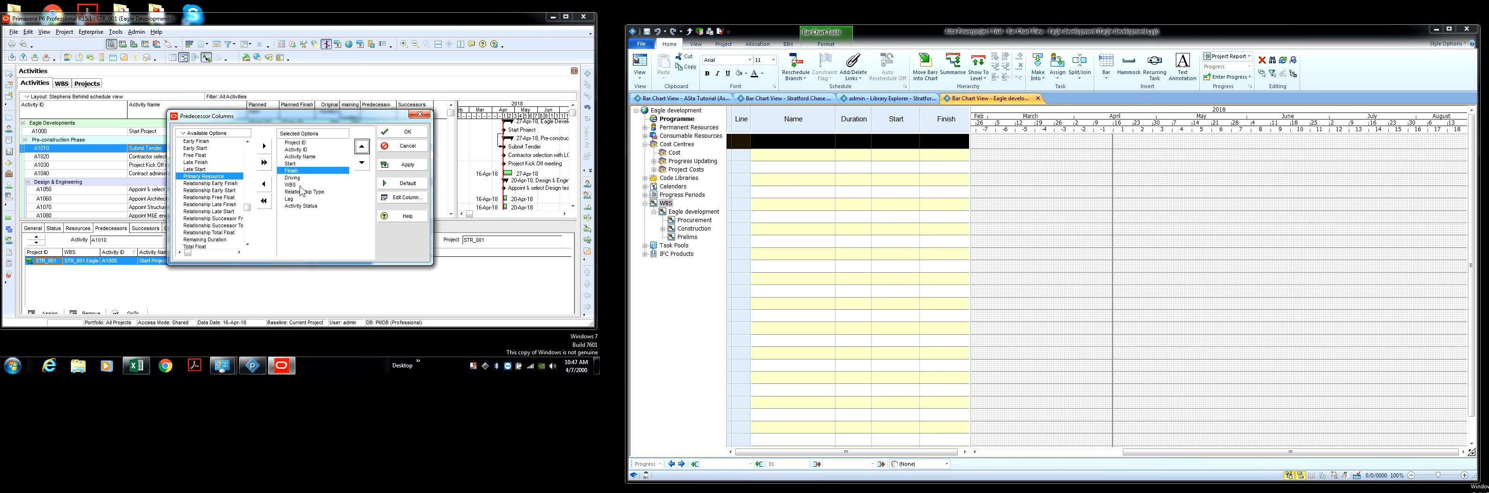
Apply the new column arrangement to the predecessor details and close the column selection.
click(401, 167)
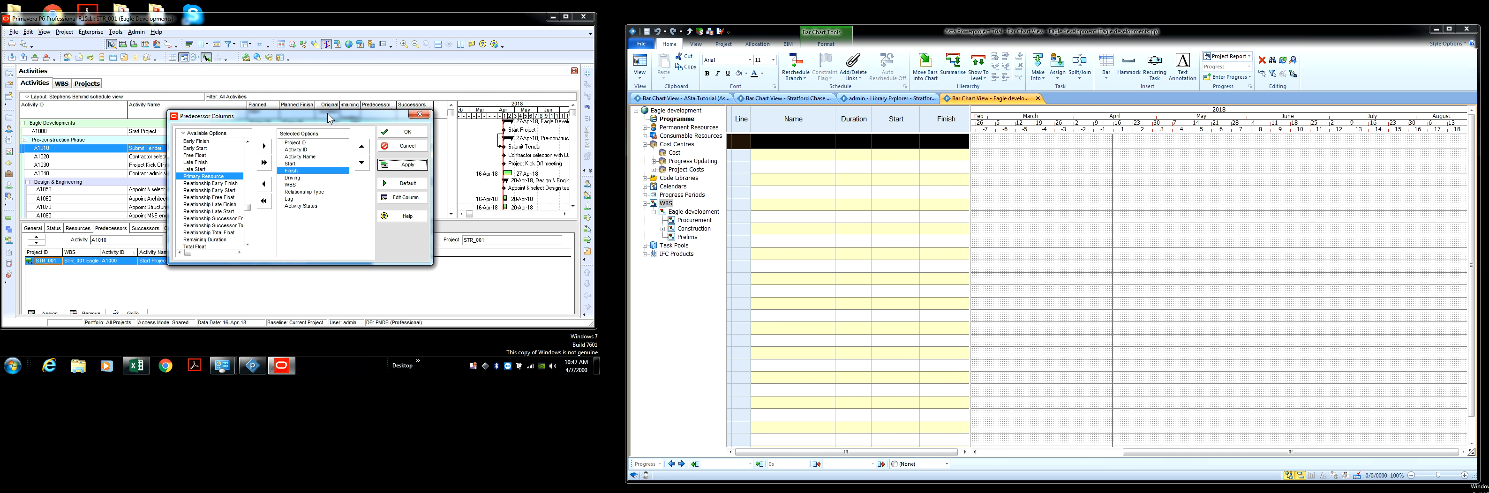
drag(327, 112, 330, 72)
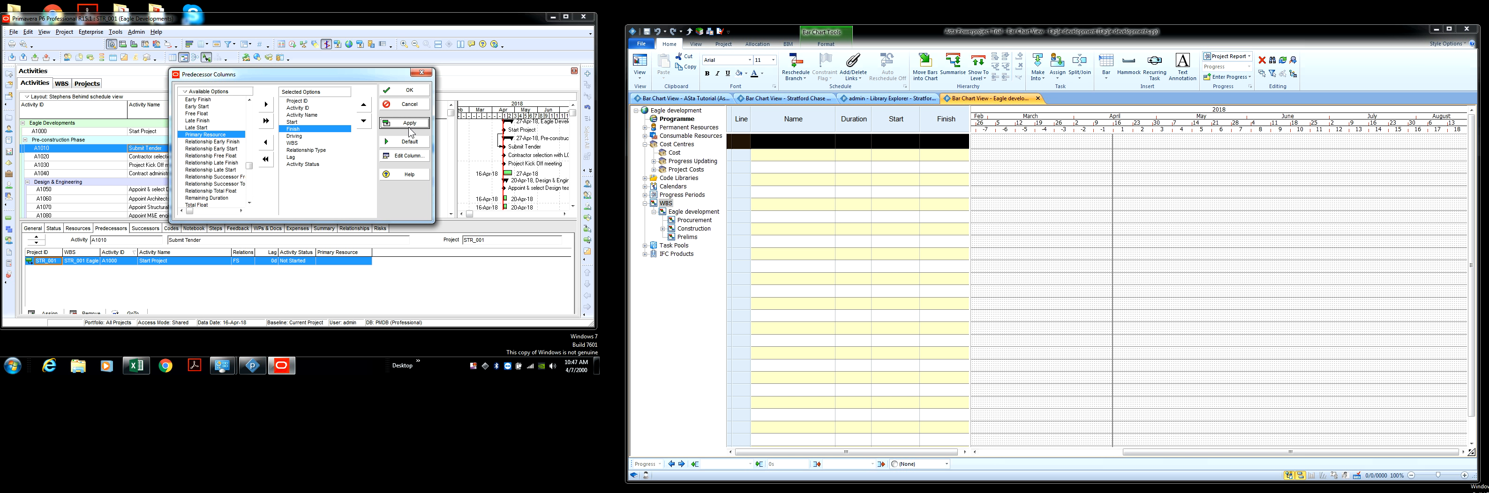
click(404, 124)
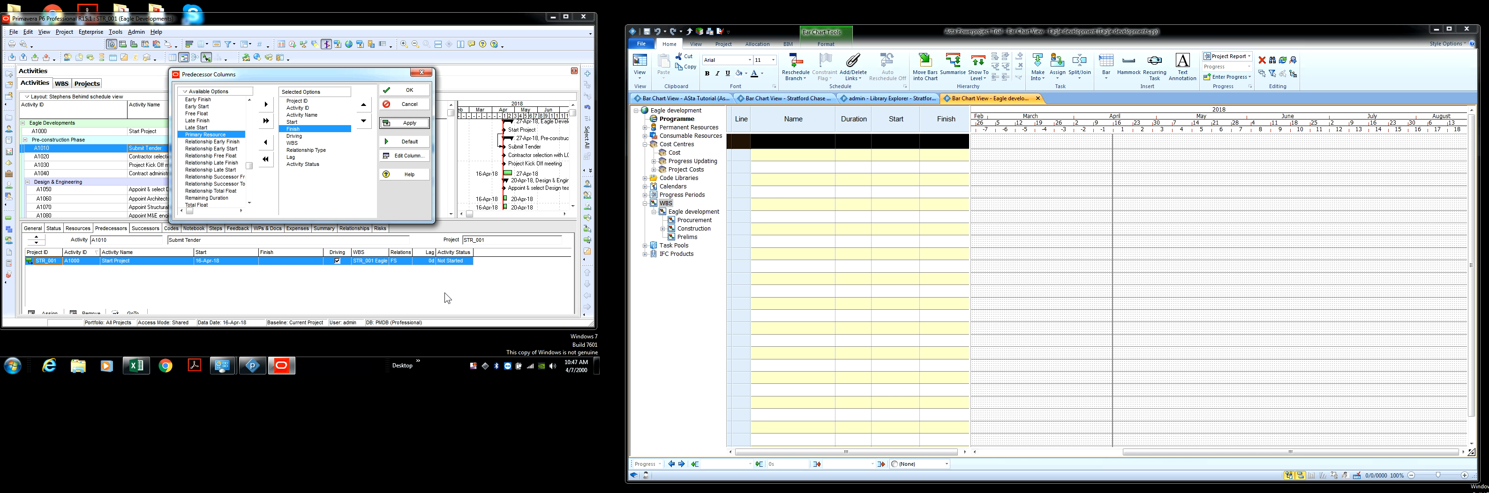
click(404, 92)
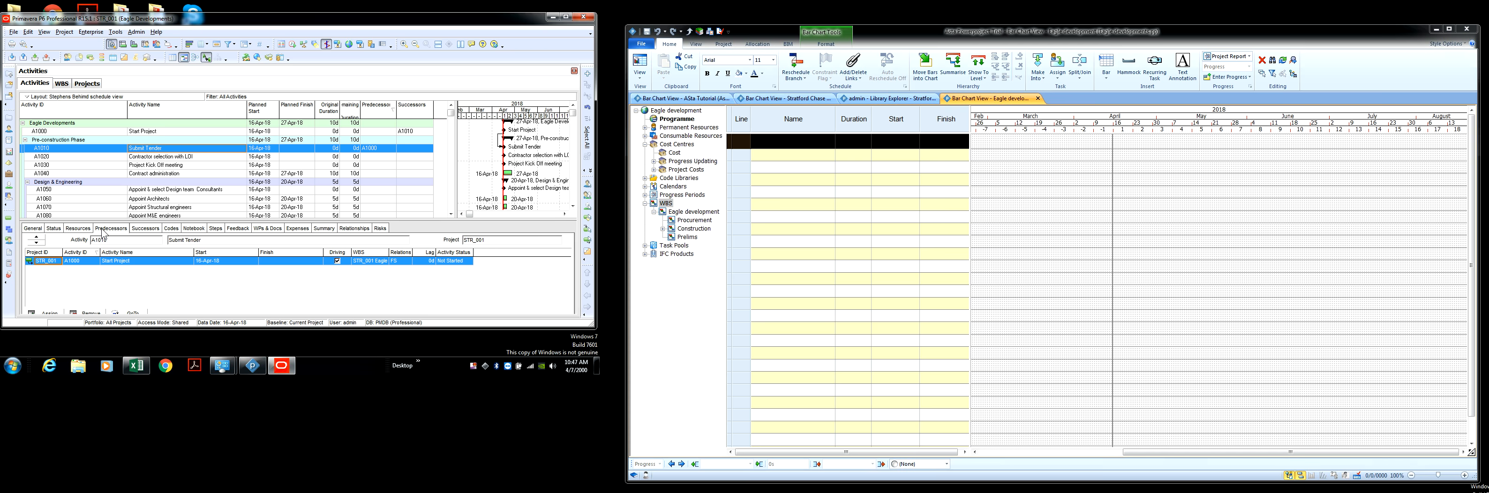
Review the successors, predecessors and status details of the Submit Tender activity.
click(145, 229)
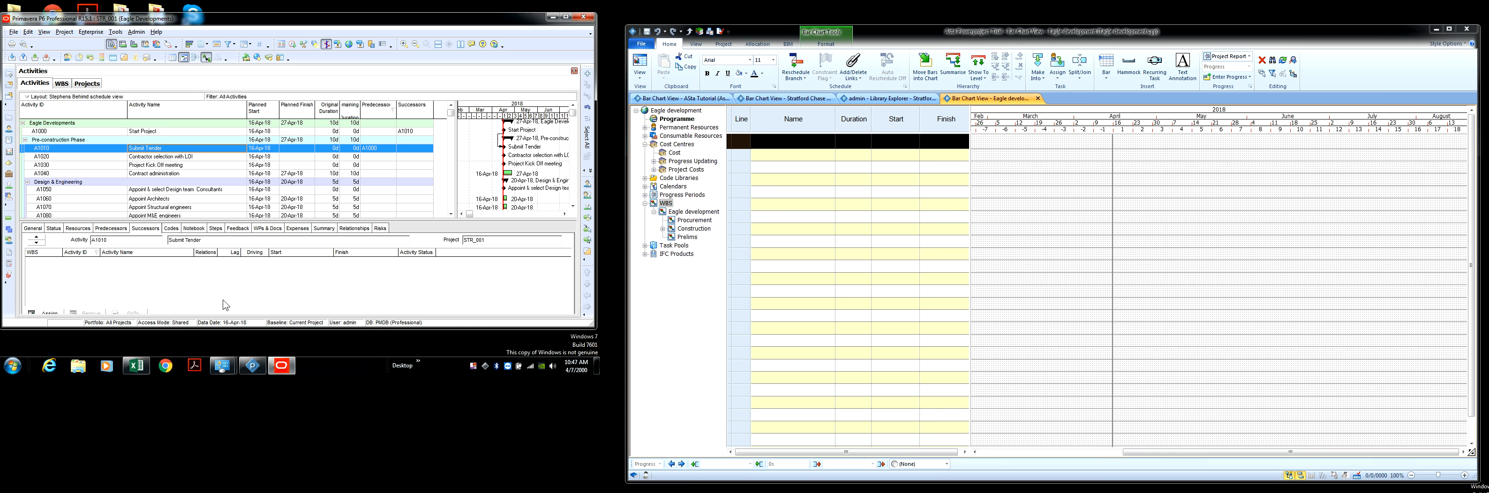
click(102, 229)
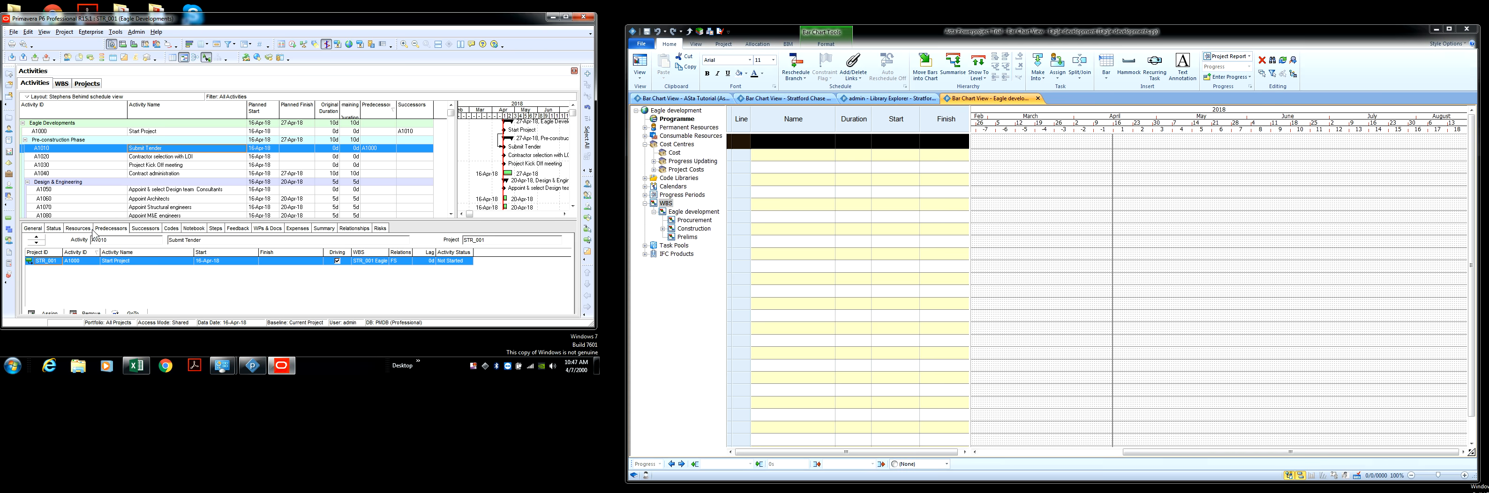
click(54, 229)
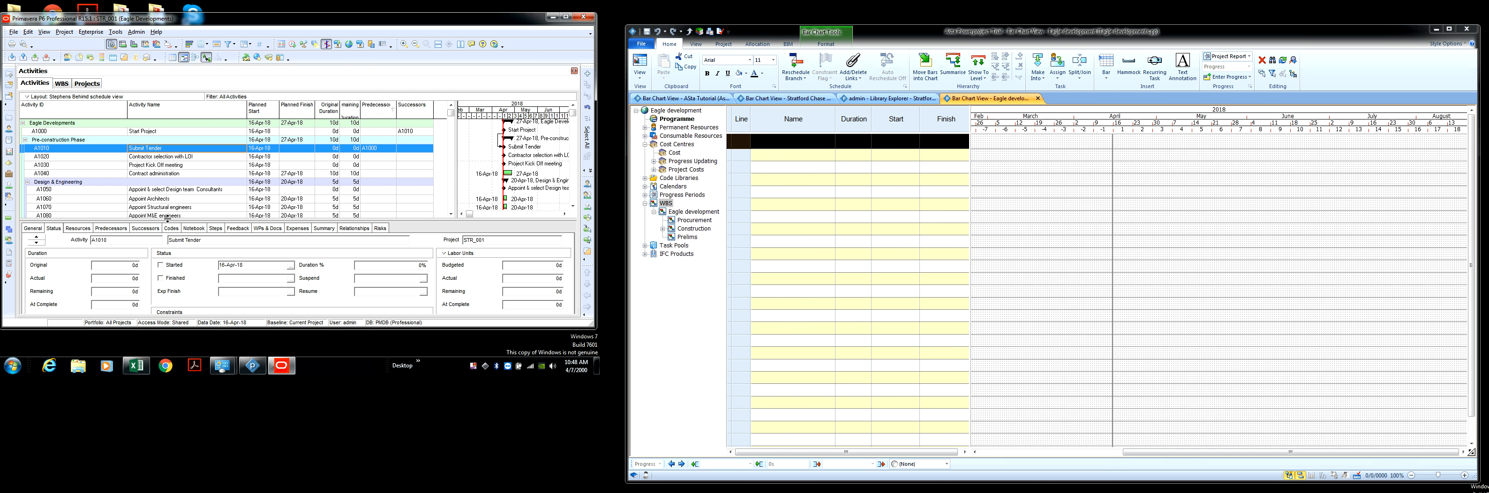
Enlarge the activity details area slightly and widen the Remaining Duration column in the activity table.
drag(167, 220, 166, 215)
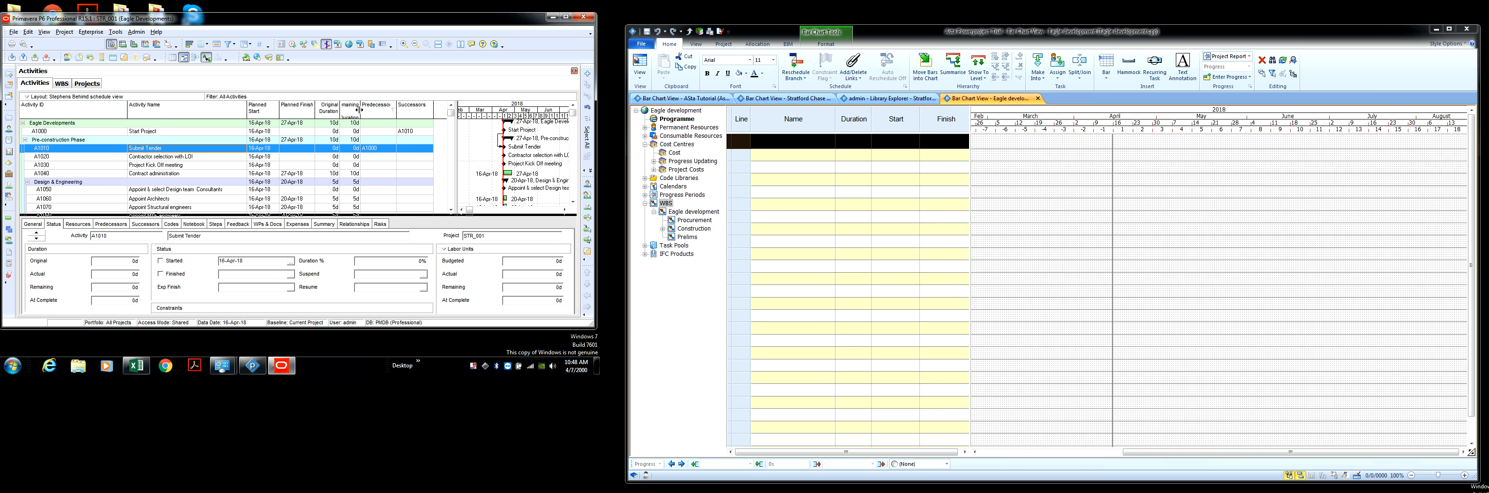
drag(359, 110, 375, 109)
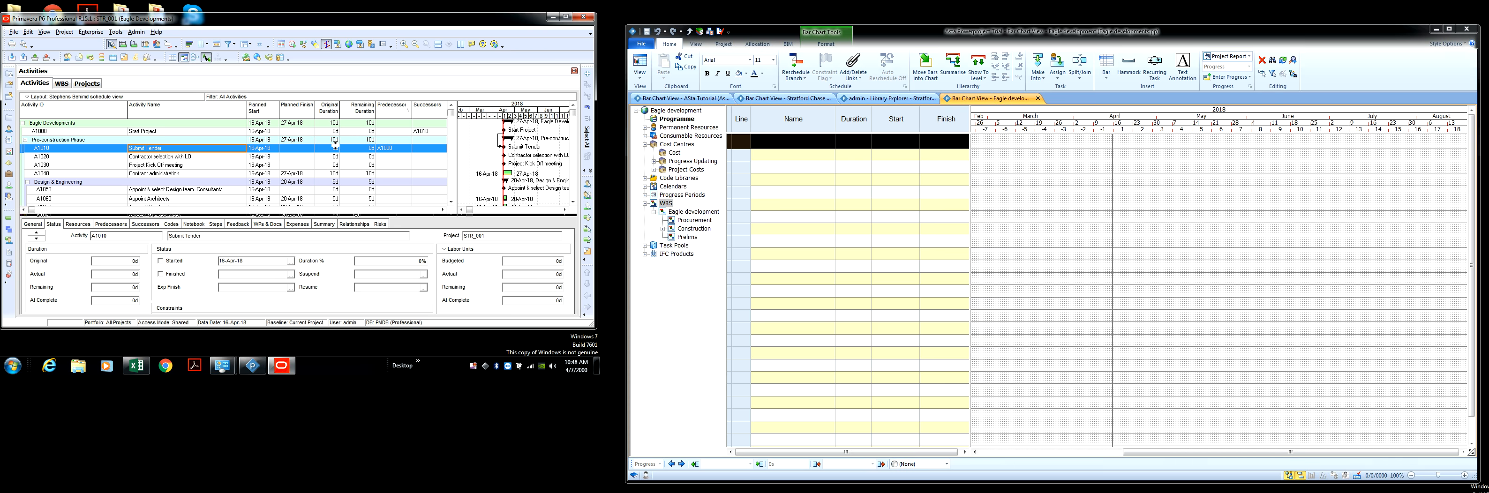
Display the Nonlabor Units and Labor Cost figures in the status details of the Contract administration activity.
click(332, 173)
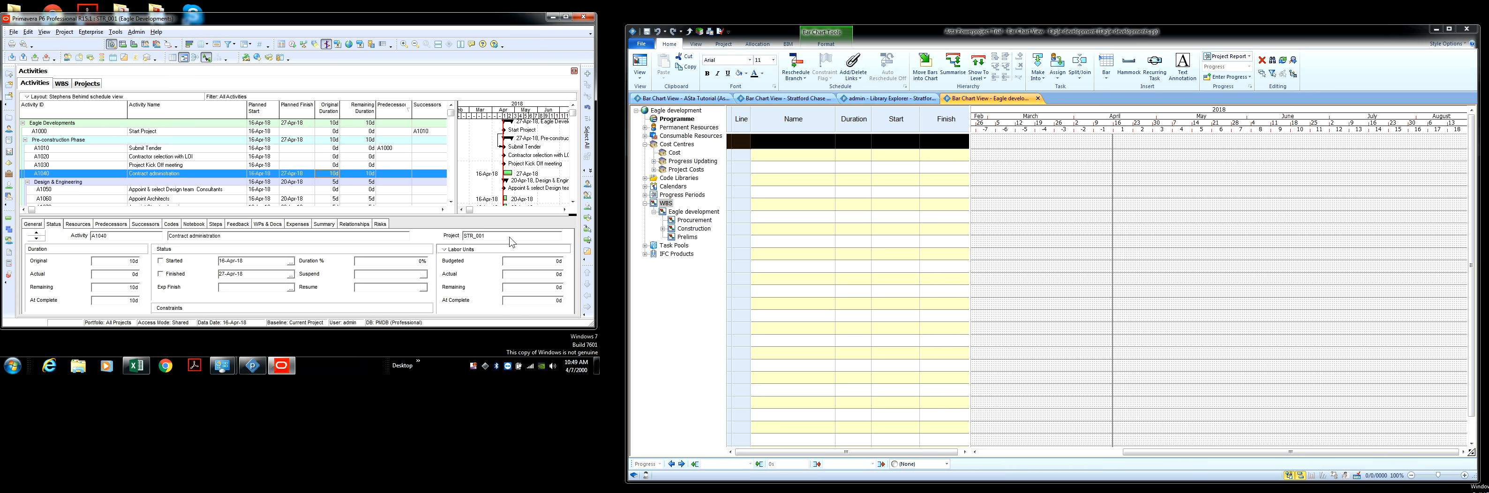
click(468, 250)
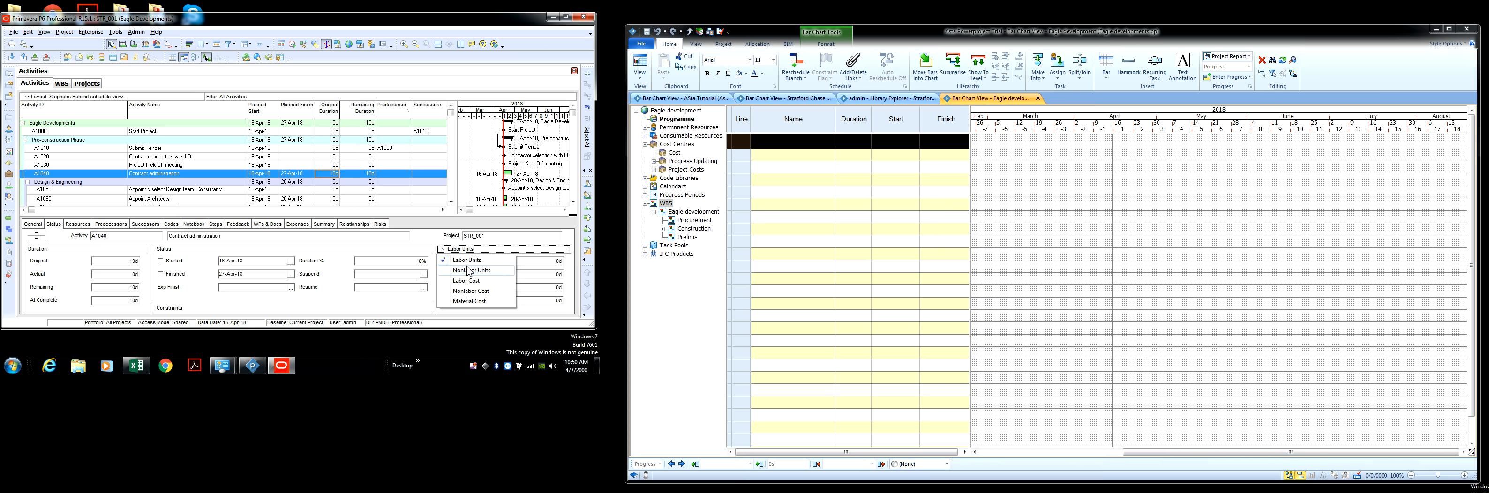
click(468, 270)
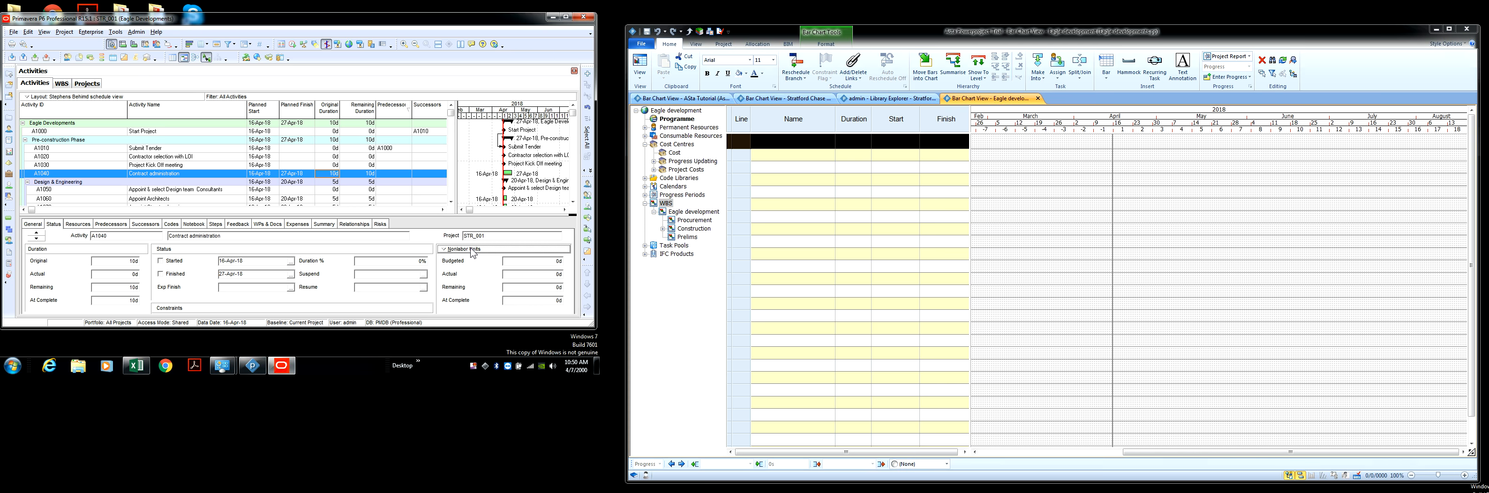
click(473, 252)
click(472, 281)
click(57, 225)
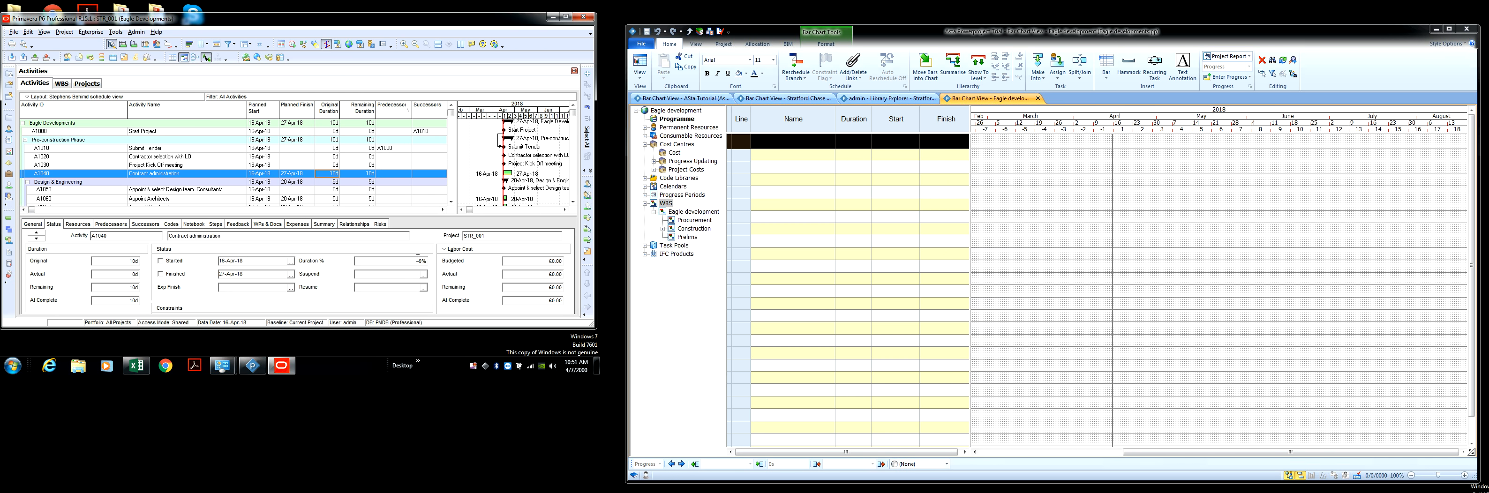
Examine the resources, predecessors, successors, codes, steps and notebook details of the Contract administration activity.
click(76, 225)
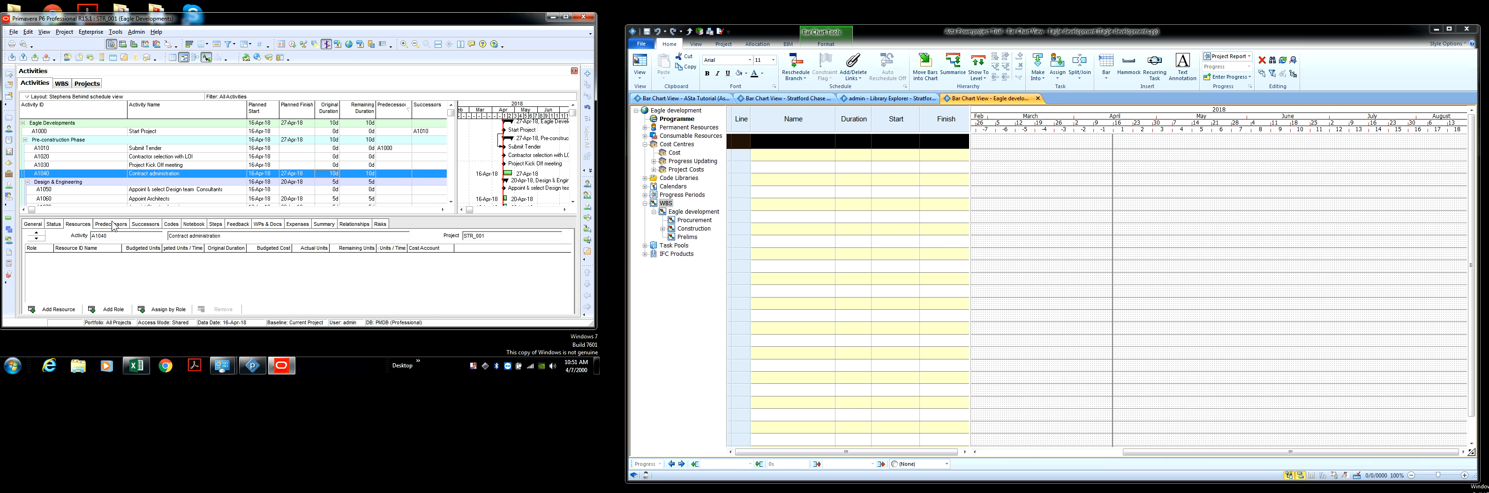
click(110, 224)
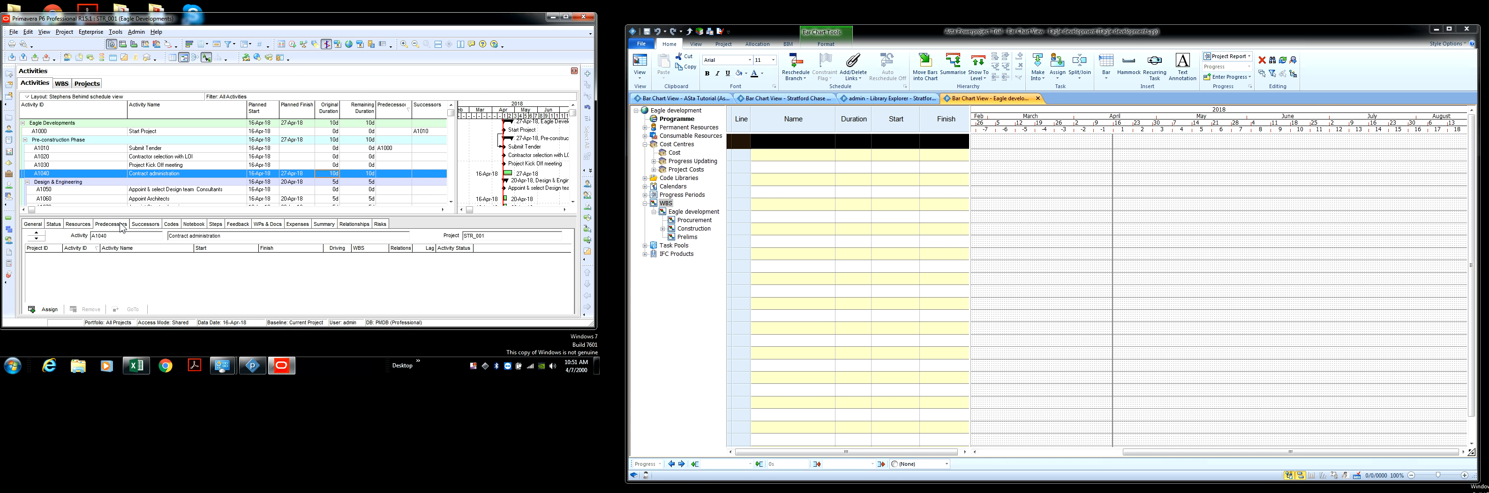
click(155, 225)
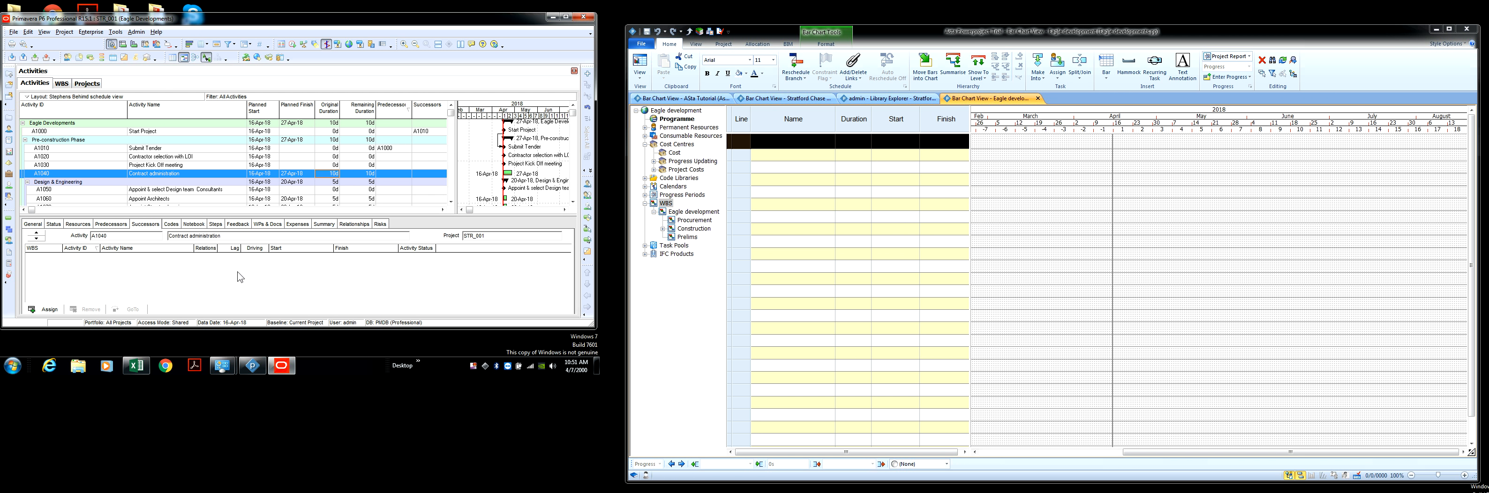
click(172, 224)
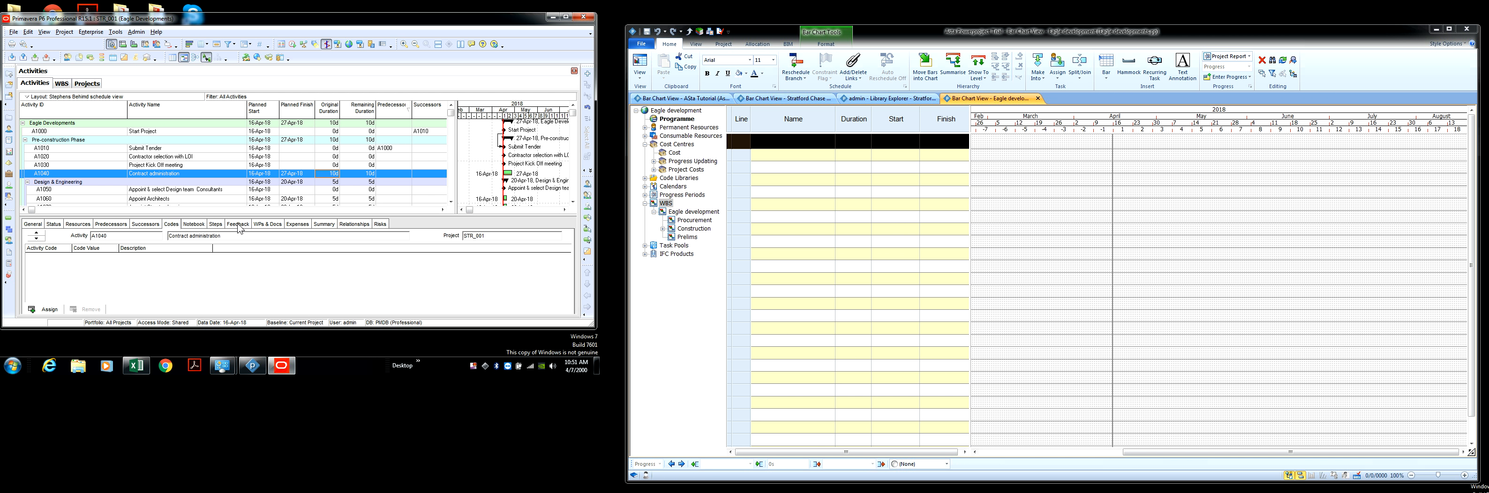
click(199, 224)
click(217, 225)
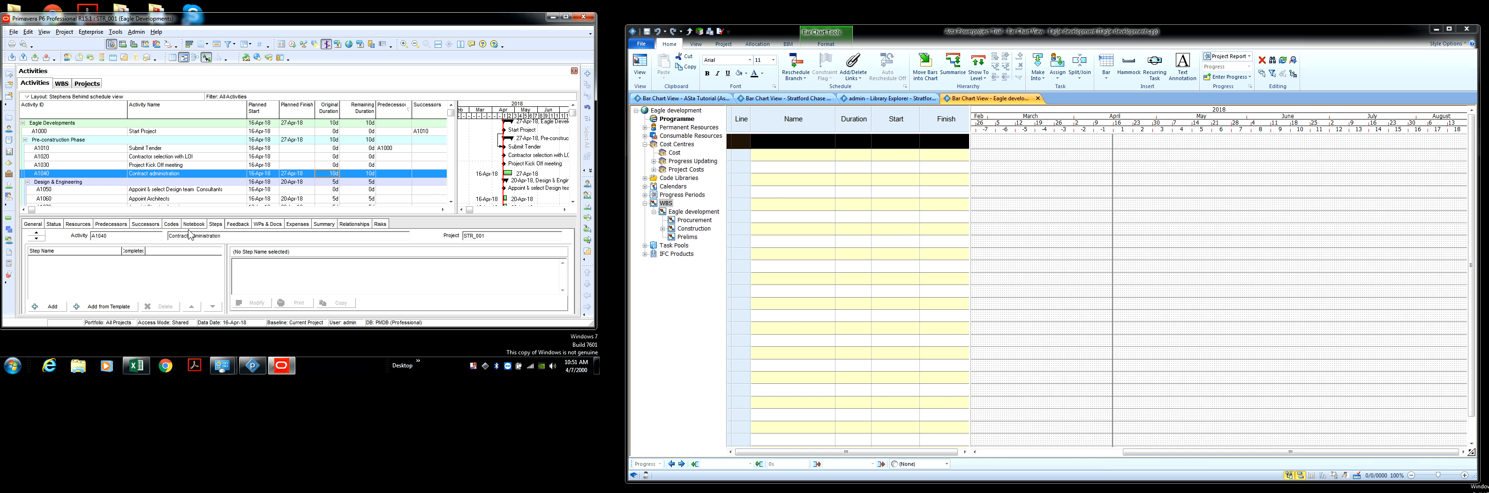
click(172, 225)
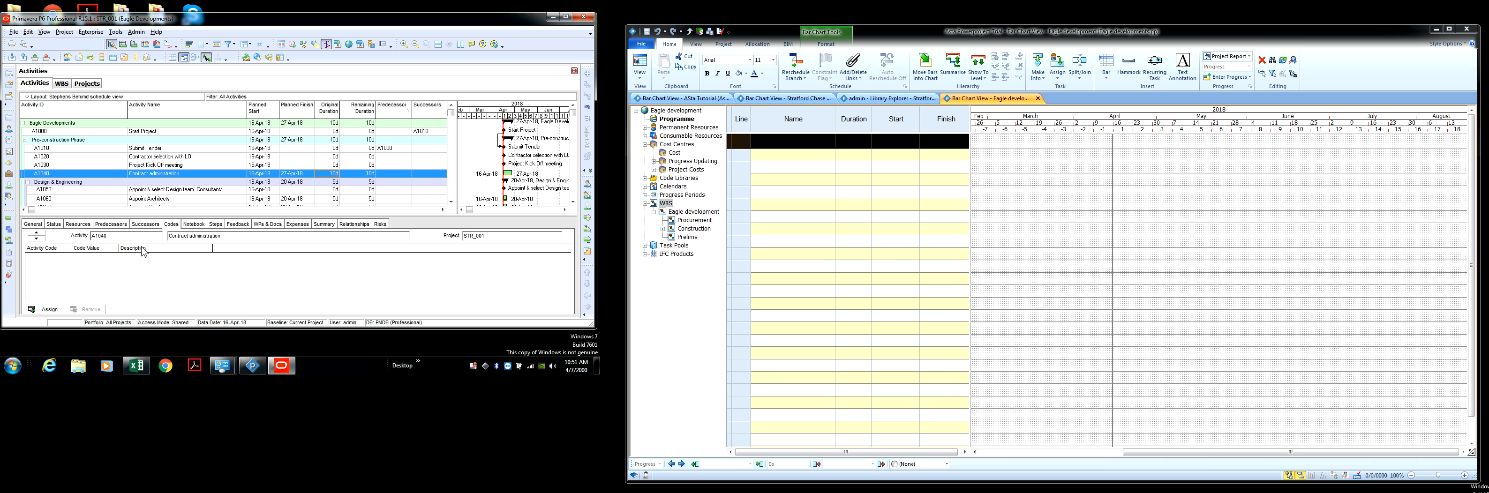
click(197, 224)
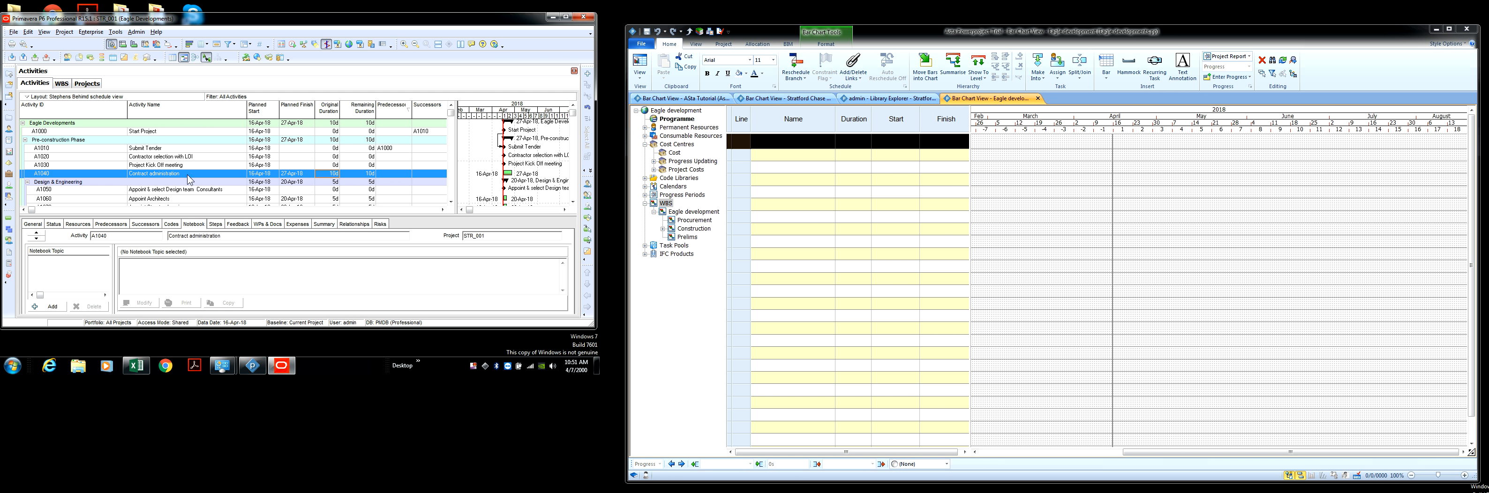
Bring up the assignable notebook topics for the Contract administration activity, widen the dialog and examine the topics from Activity Comments to Objectives.
click(51, 306)
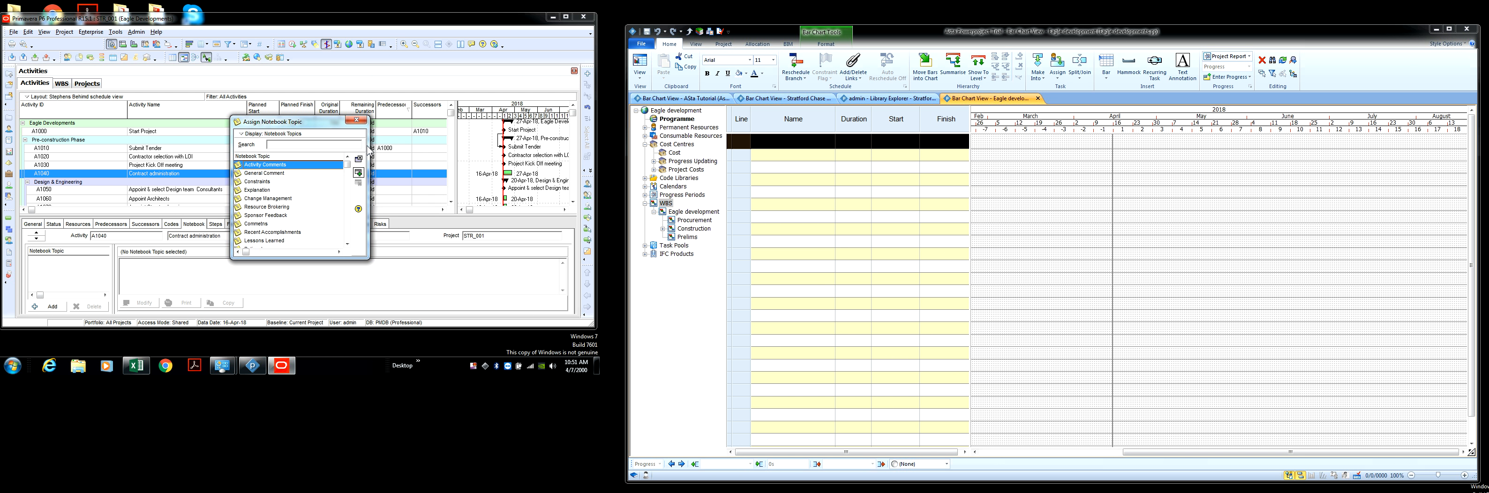
drag(399, 145, 495, 148)
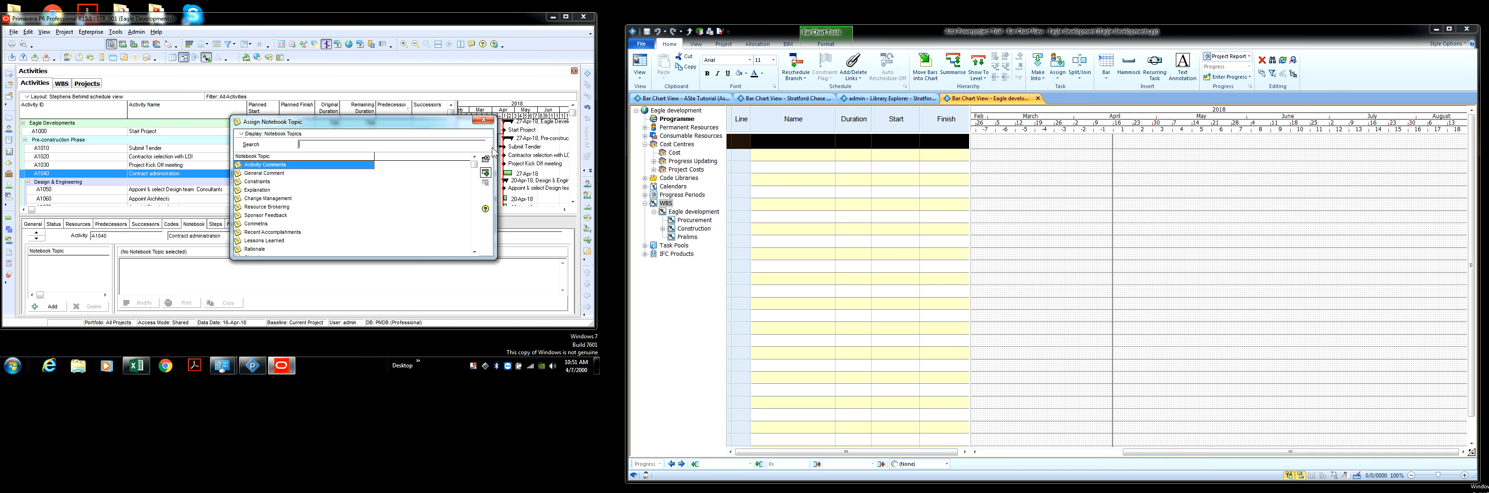
click(266, 173)
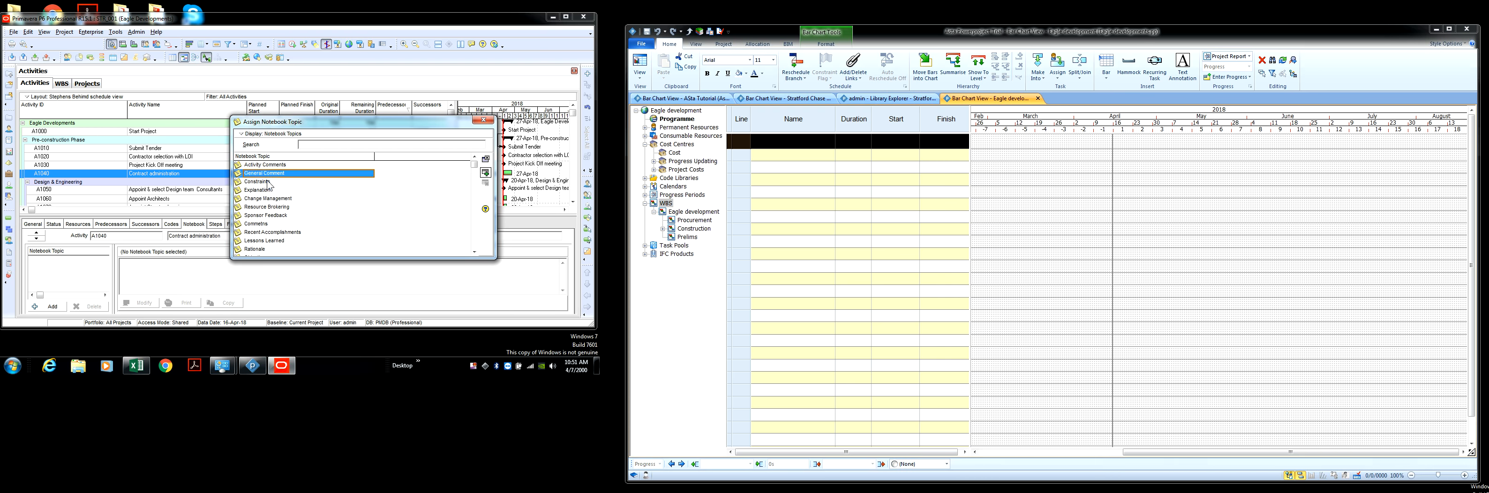
click(266, 181)
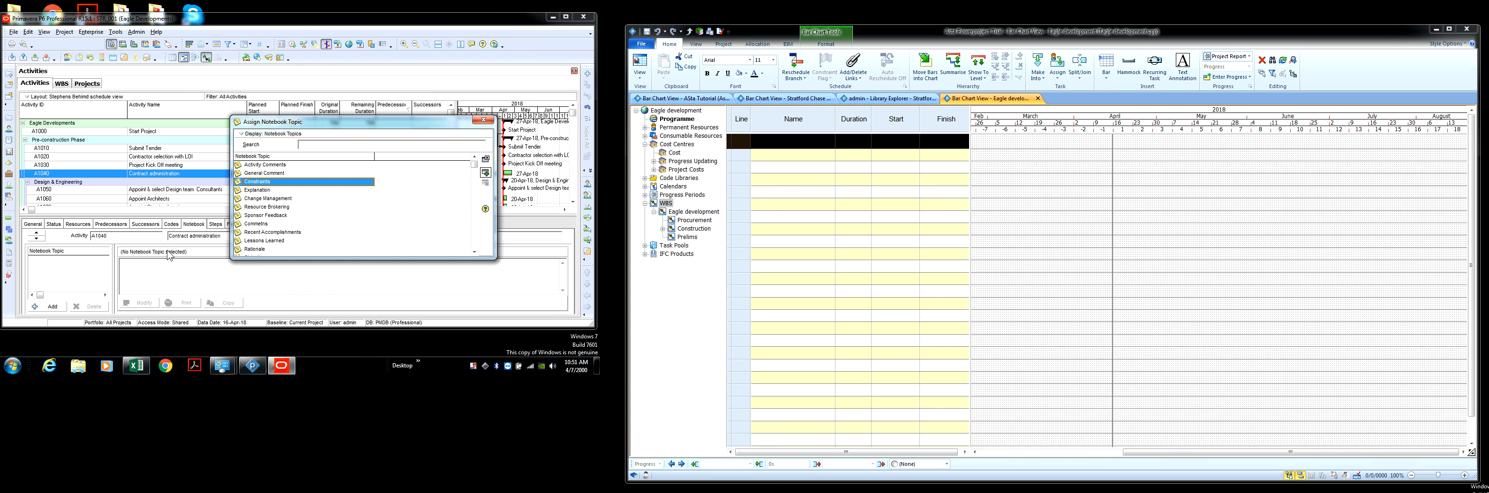
click(271, 191)
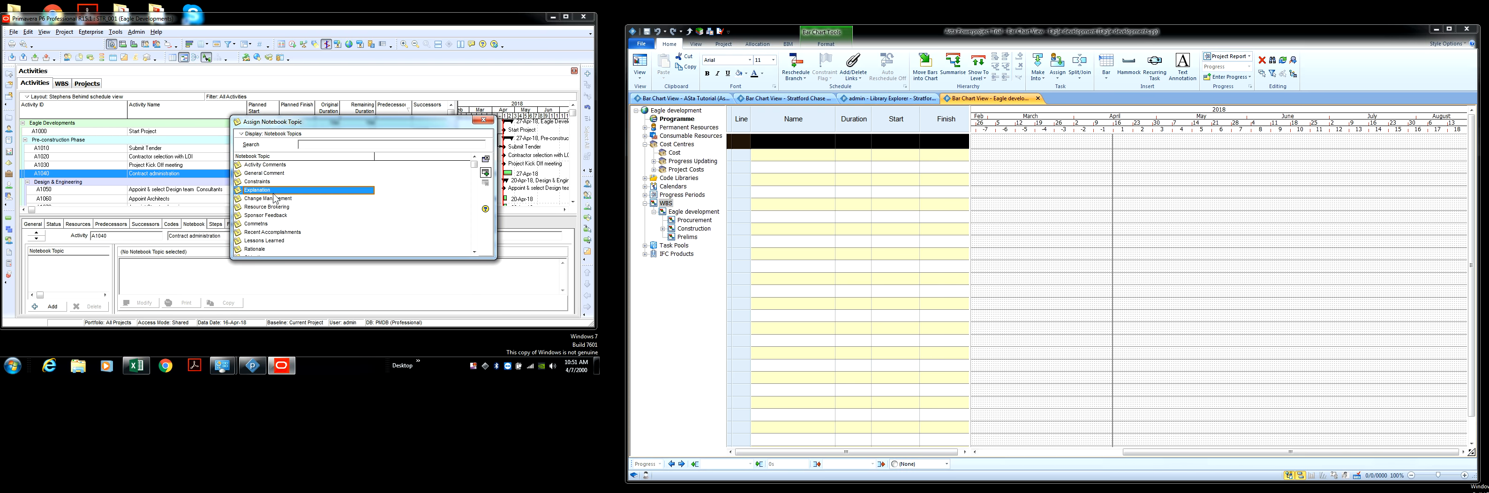
click(270, 199)
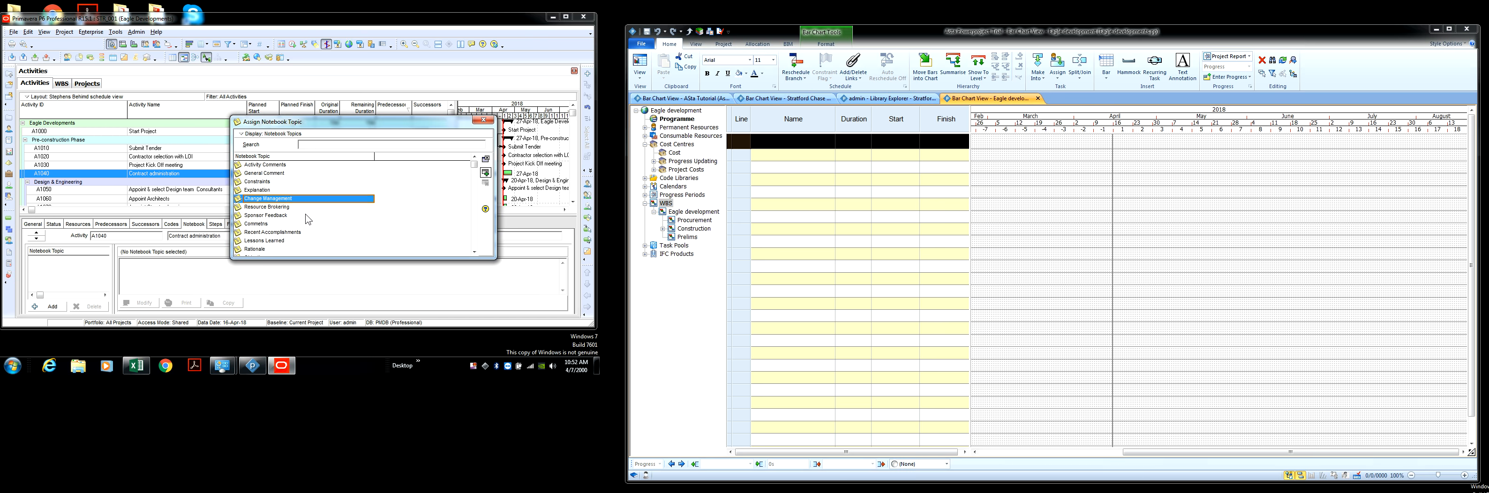
click(264, 209)
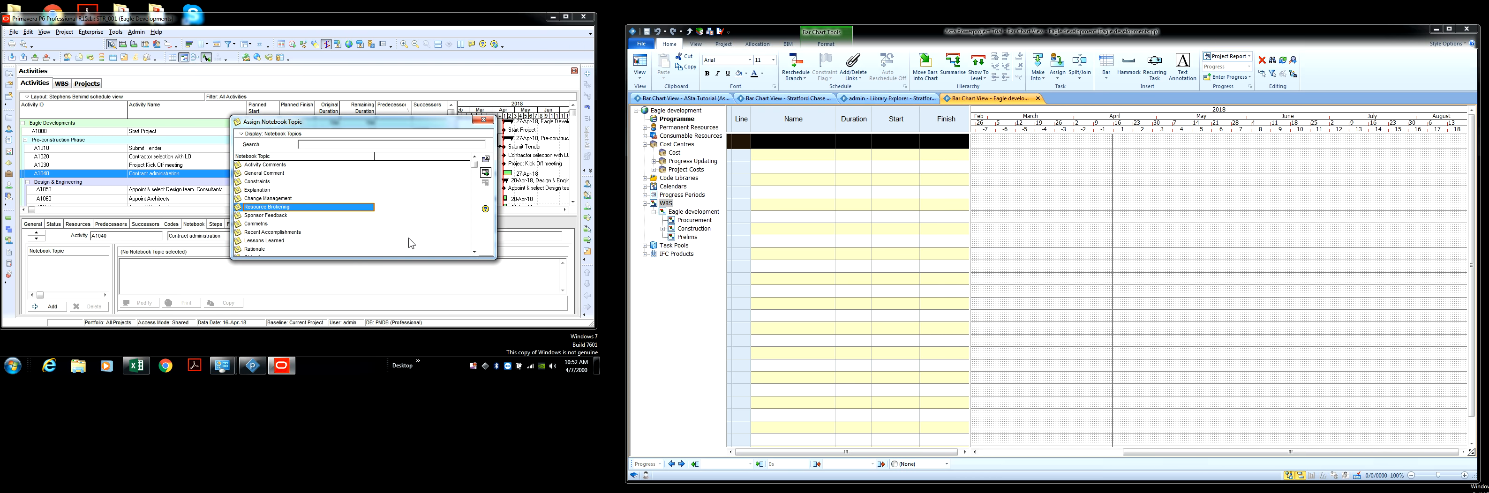
click(259, 216)
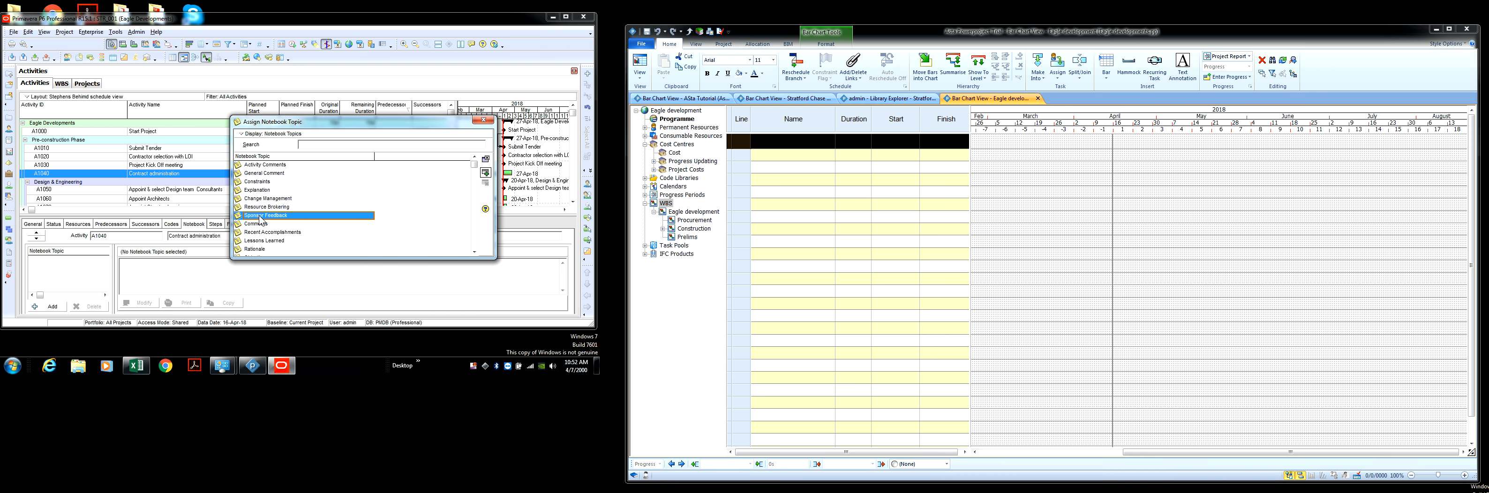
click(263, 232)
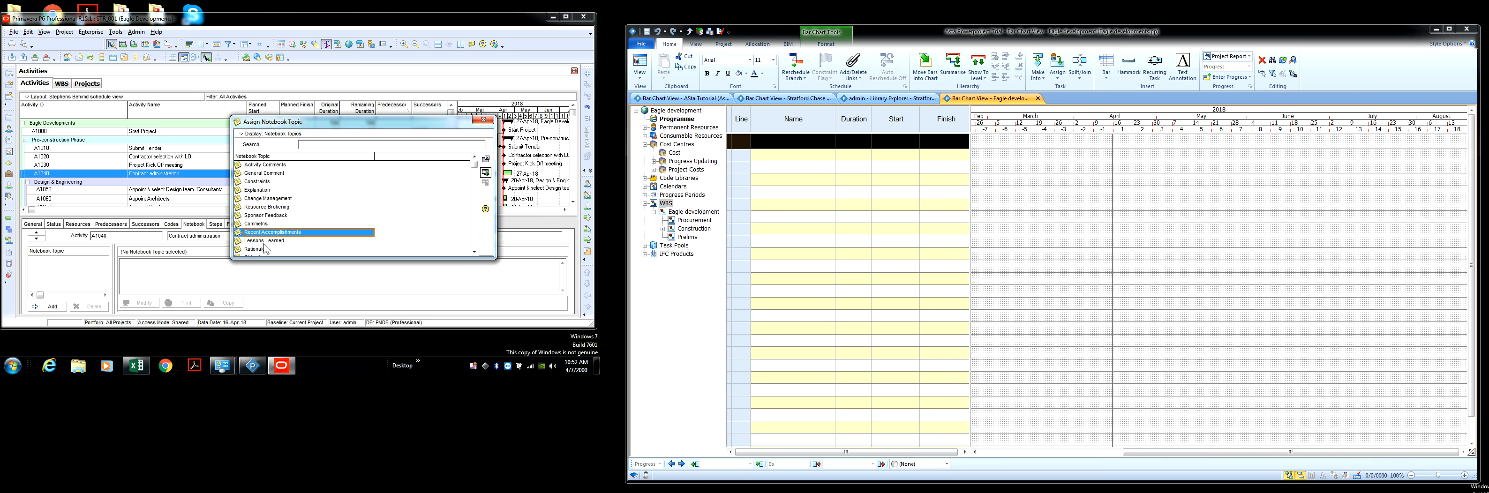
click(259, 249)
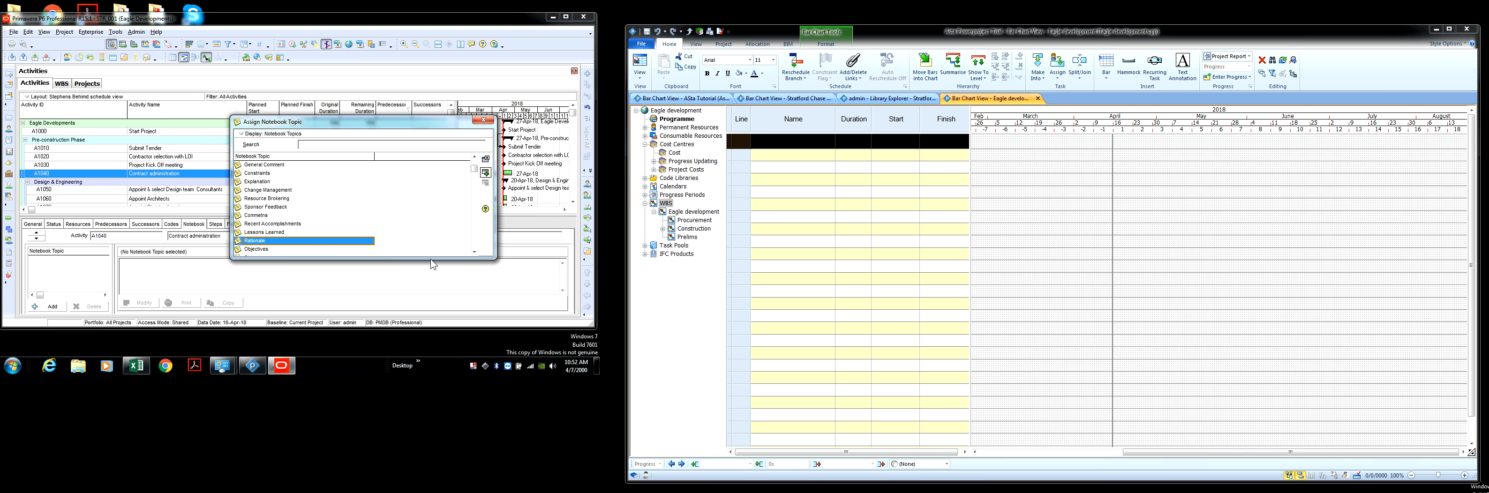
click(474, 251)
click(474, 252)
click(474, 252)
click(474, 251)
click(474, 252)
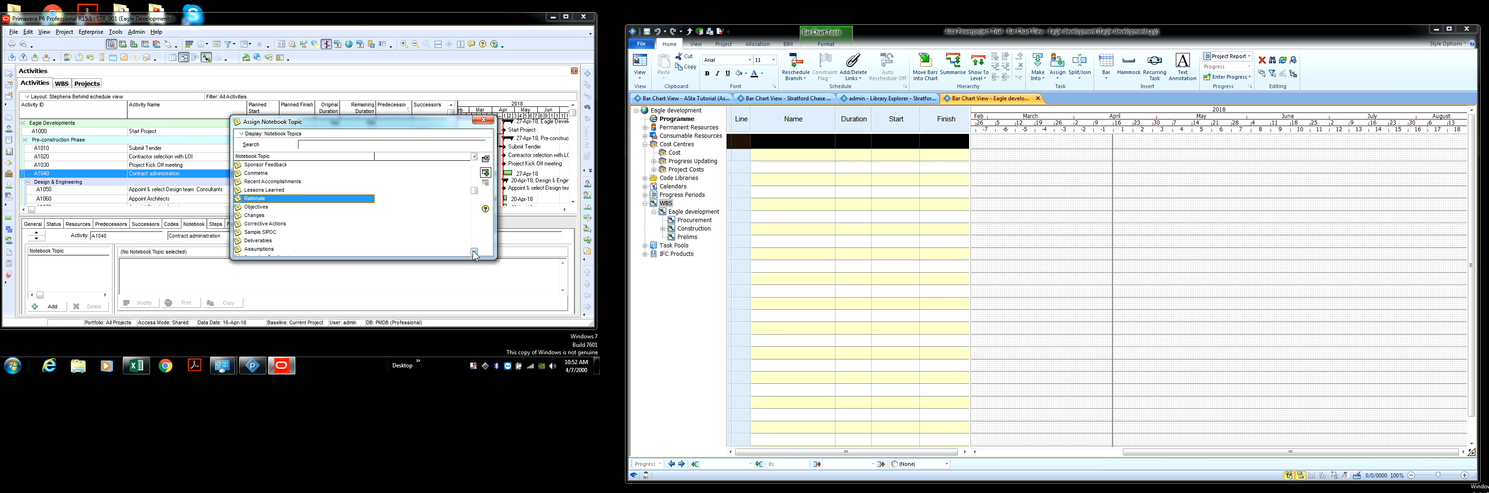
click(260, 209)
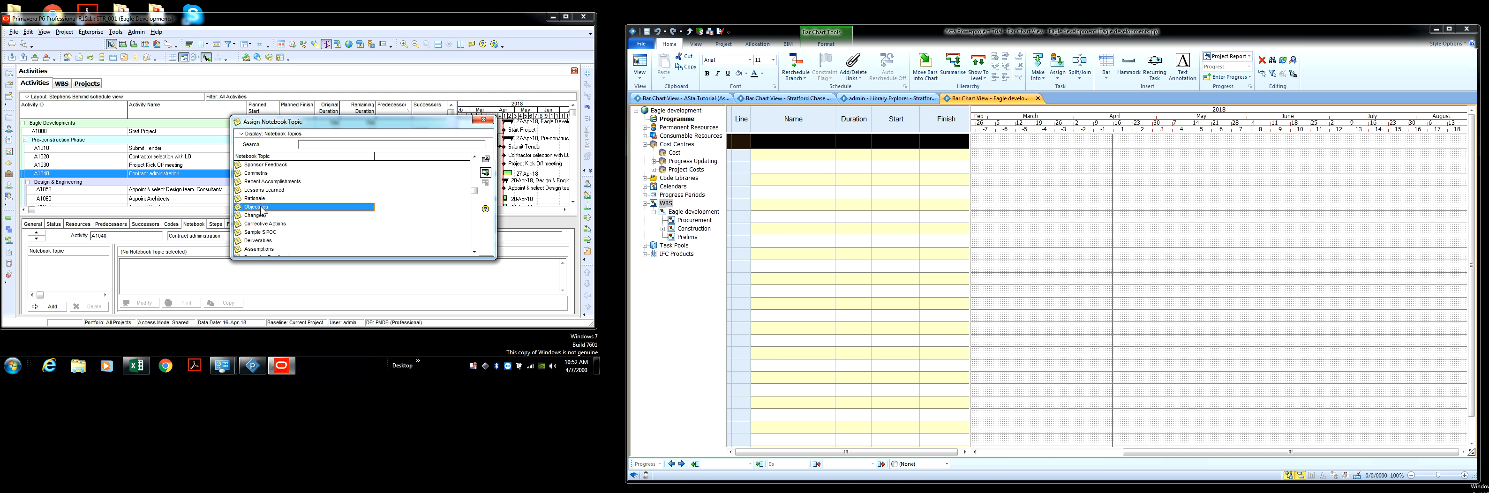
scroll(263, 207, up, 2)
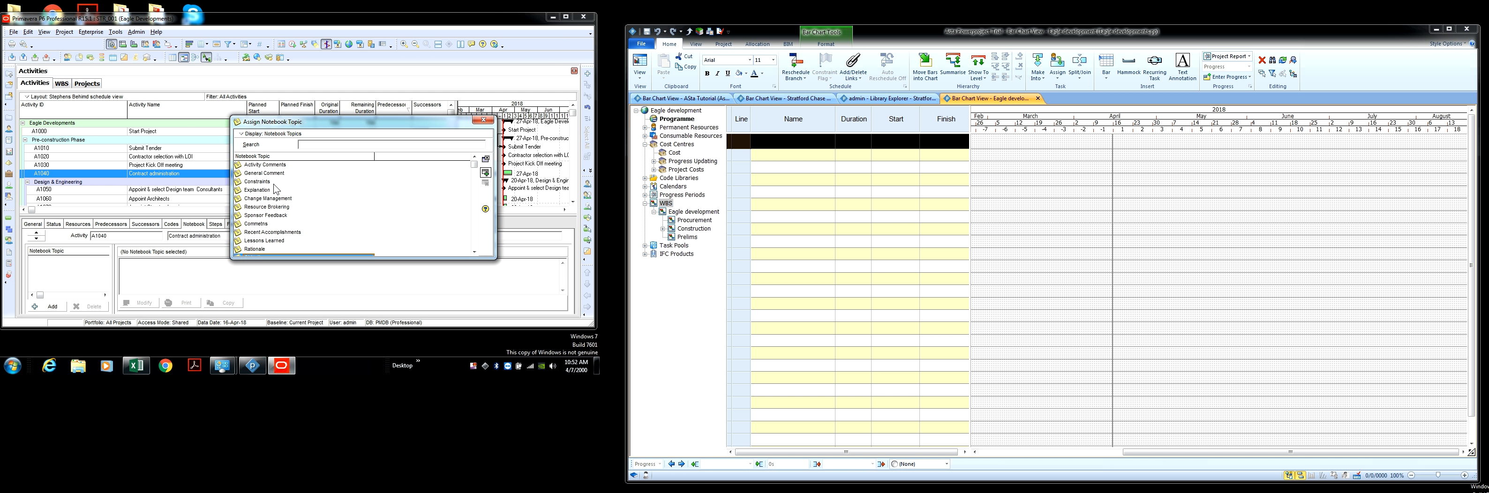
Assign the Explanation notebook topic to the Contract administration activity and close the topic list.
click(272, 191)
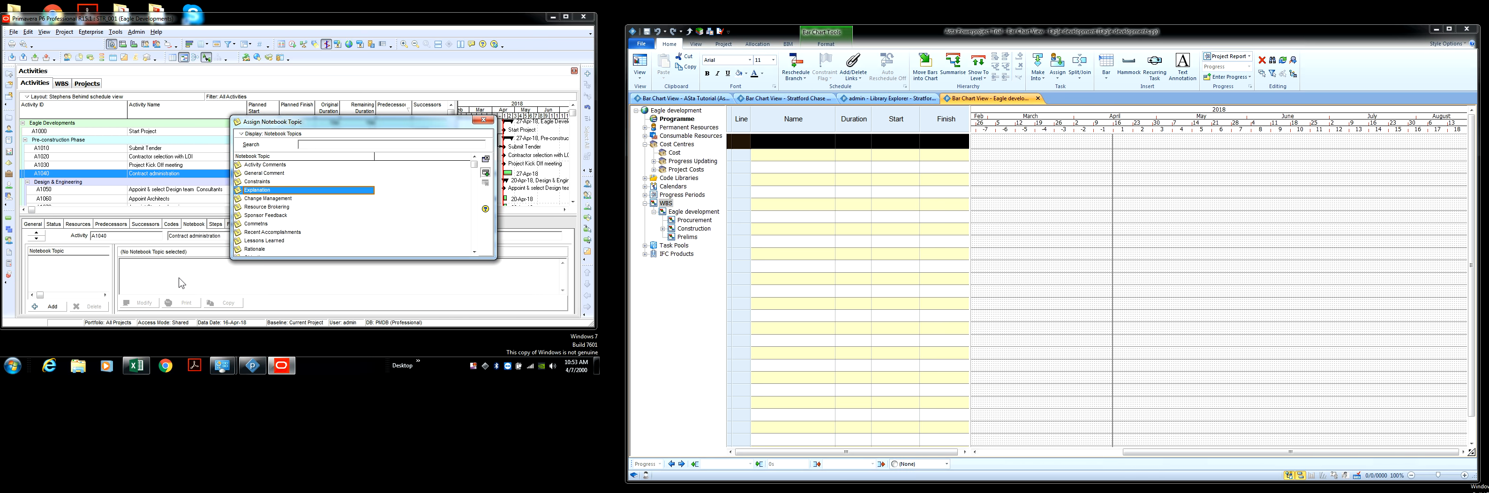
click(482, 170)
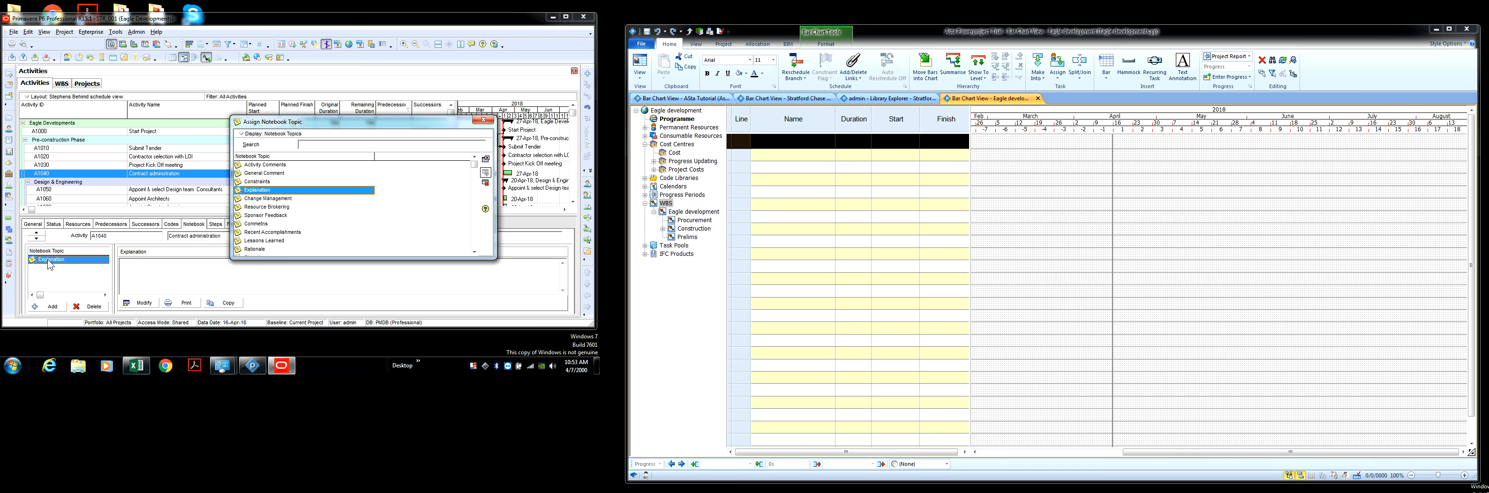
click(486, 162)
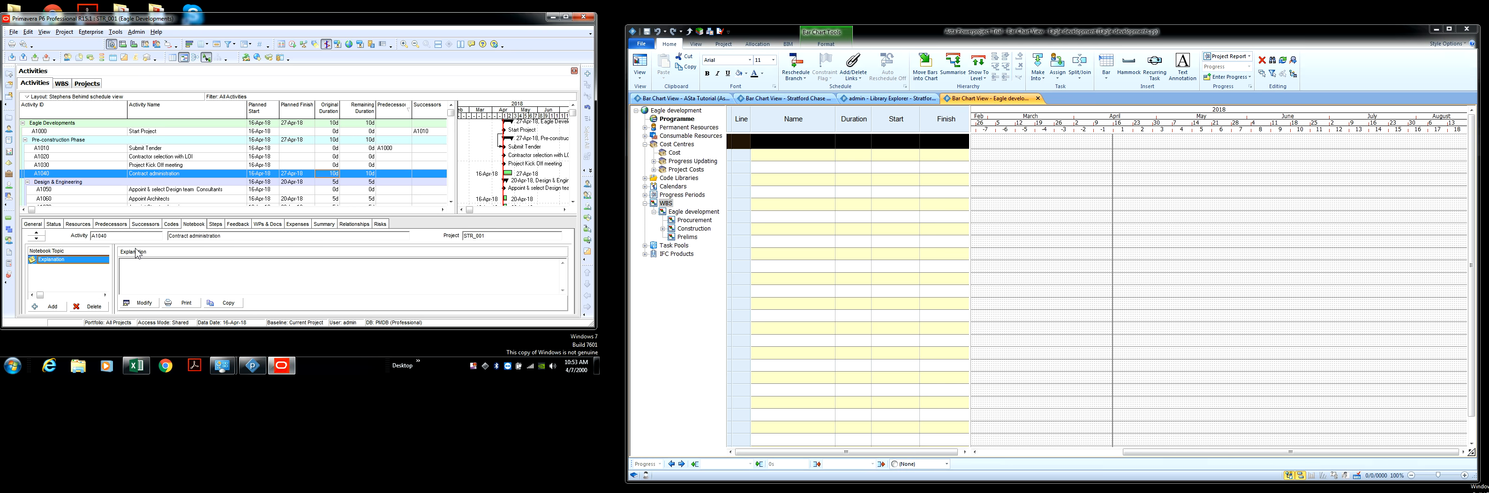
Enter the Explanation note "This contract contains clauses which the legal department have to pay special attention to retention costs associated with the design phase or tender phase".
click(144, 304)
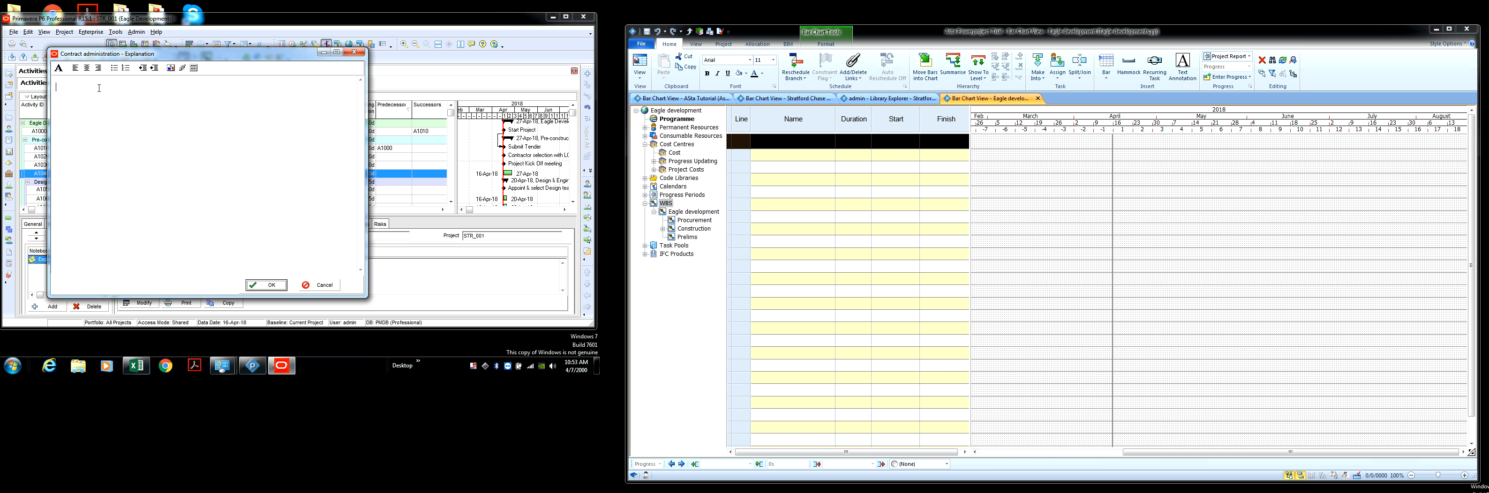
text(This contract contains clauses which the legal department have)
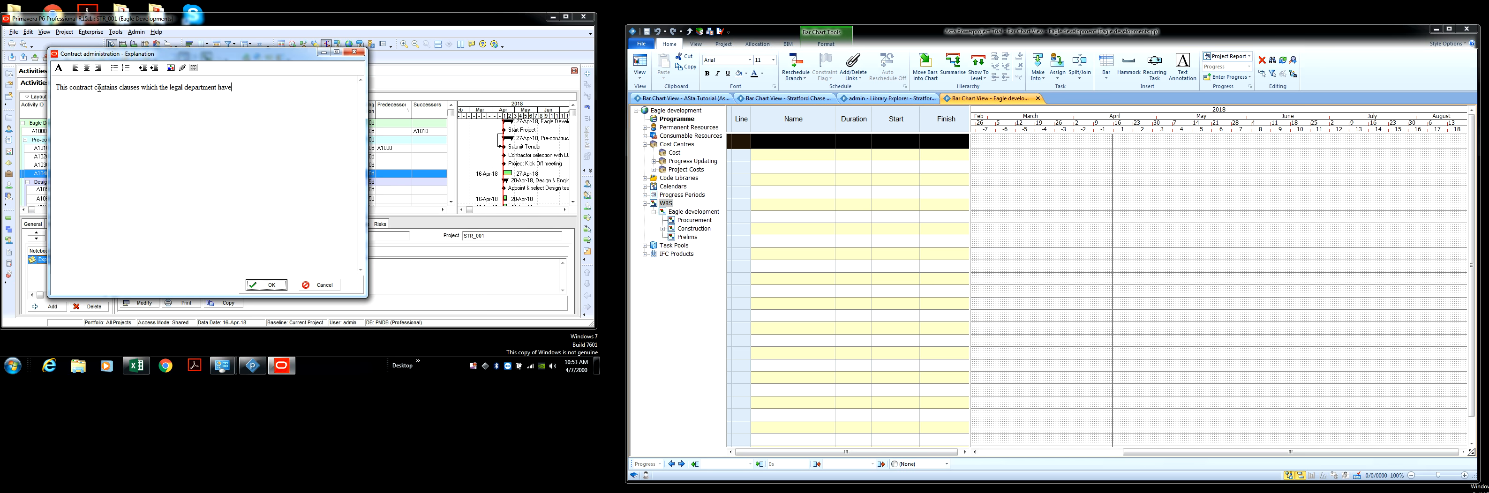
text( to pay special attention to retention costs assoc)
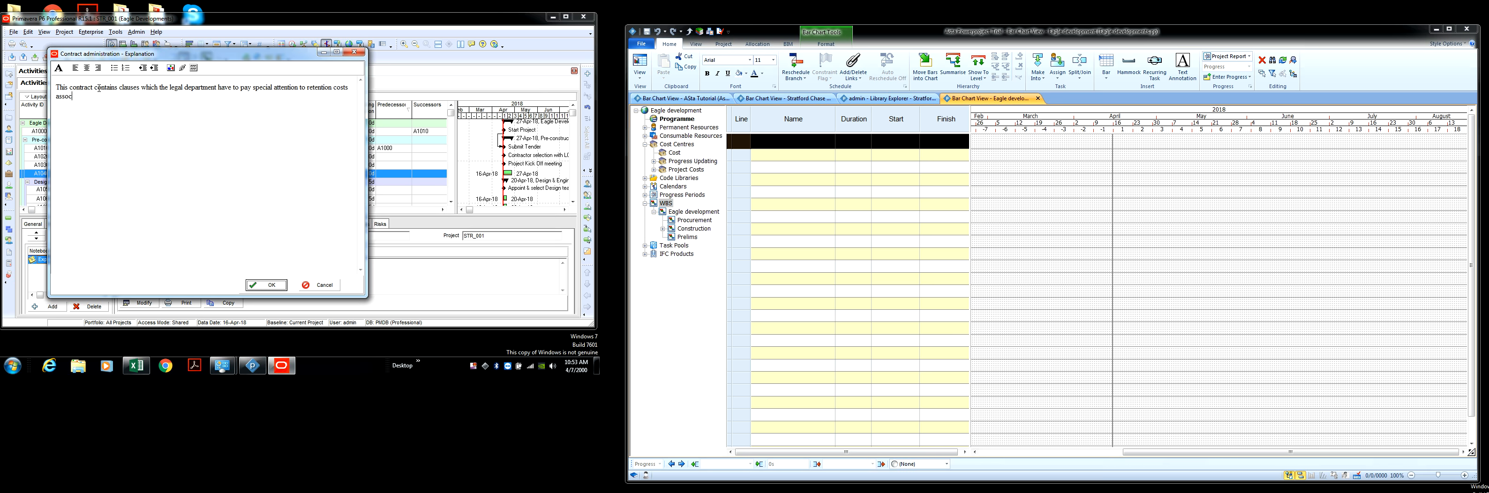
text(iated with the design phase or tender phase)
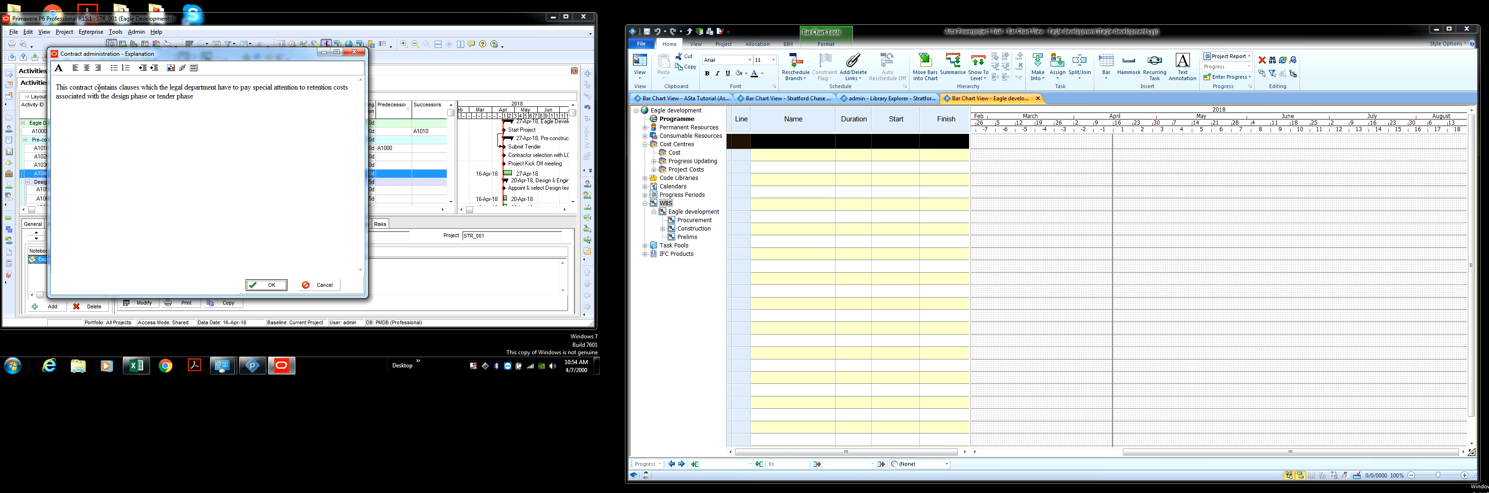
click(271, 286)
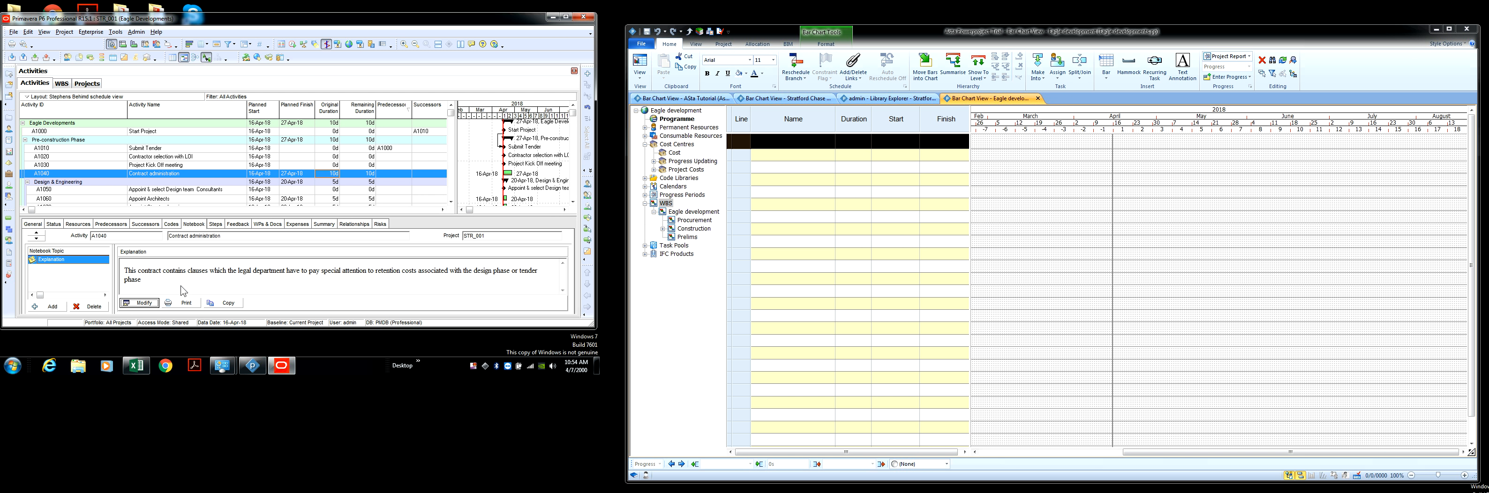
Compare the notebook details of the Project Kick Off meeting activity with those of the Contract administration activity.
click(168, 164)
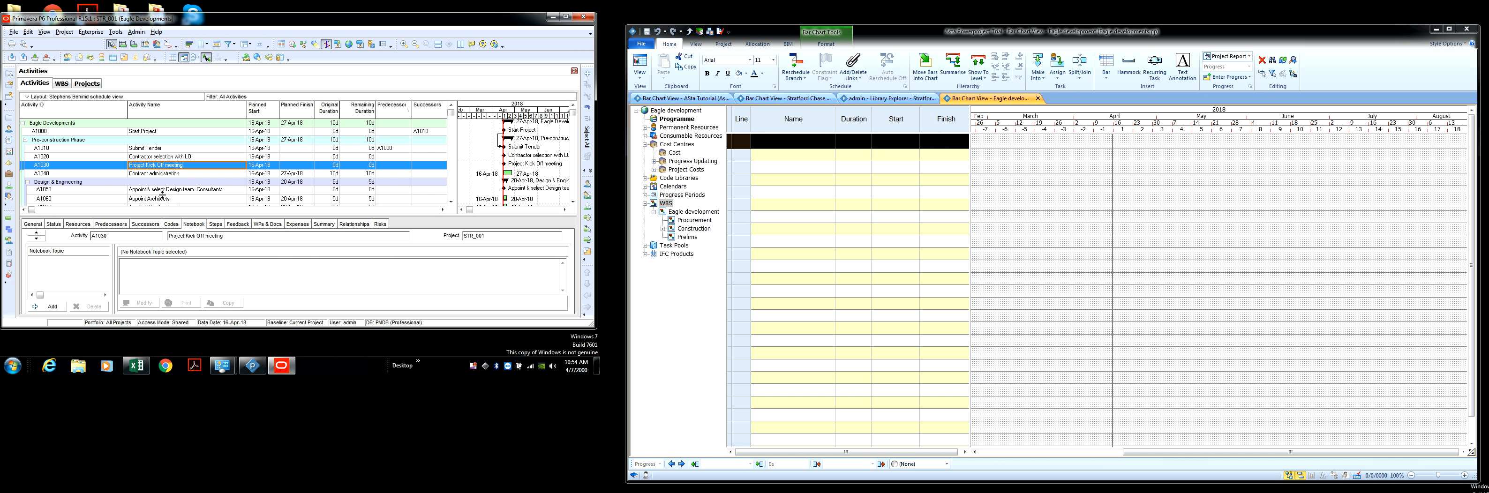
click(160, 173)
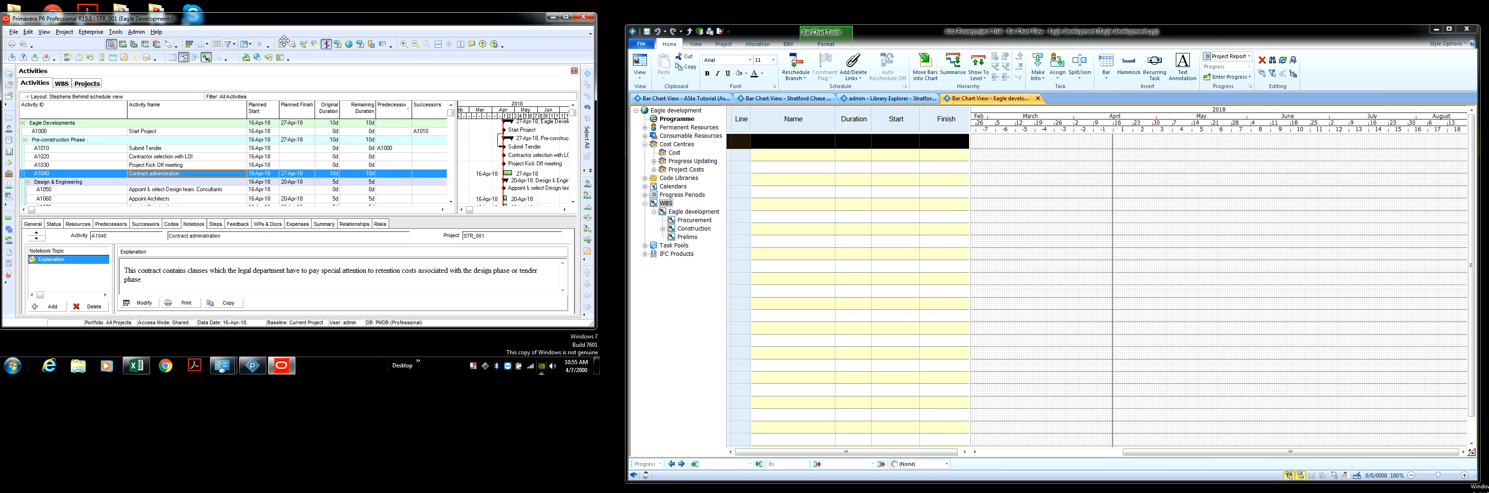
click(207, 59)
right_click(473, 368)
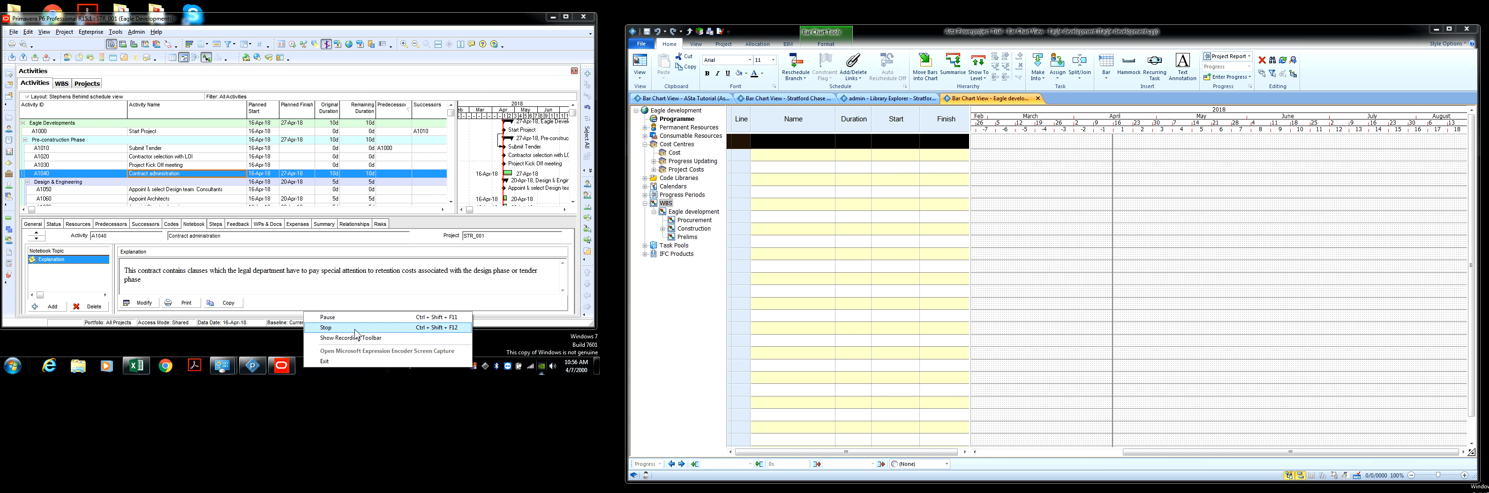